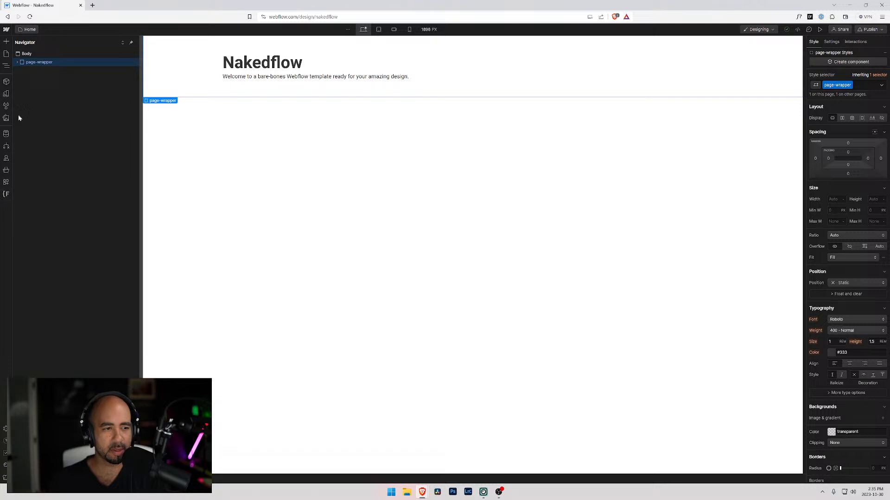
View the project's general settings and its list of automatic backups.
left_click(4, 426)
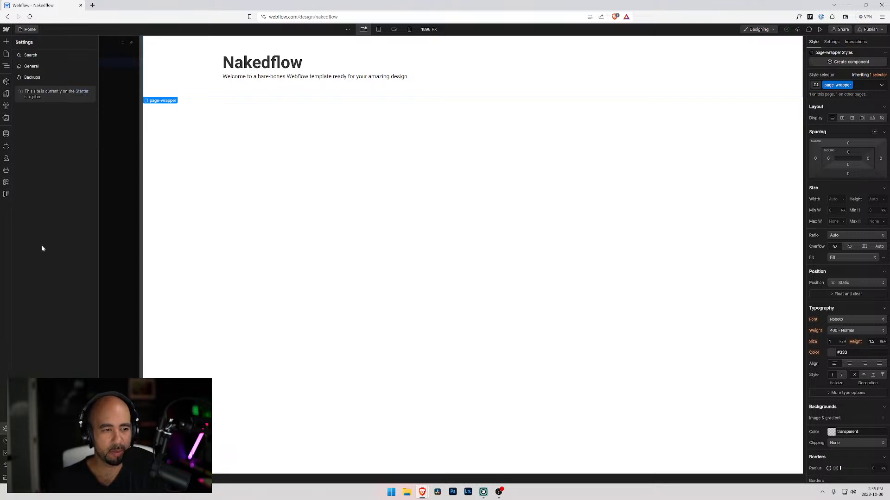
left_click(32, 66)
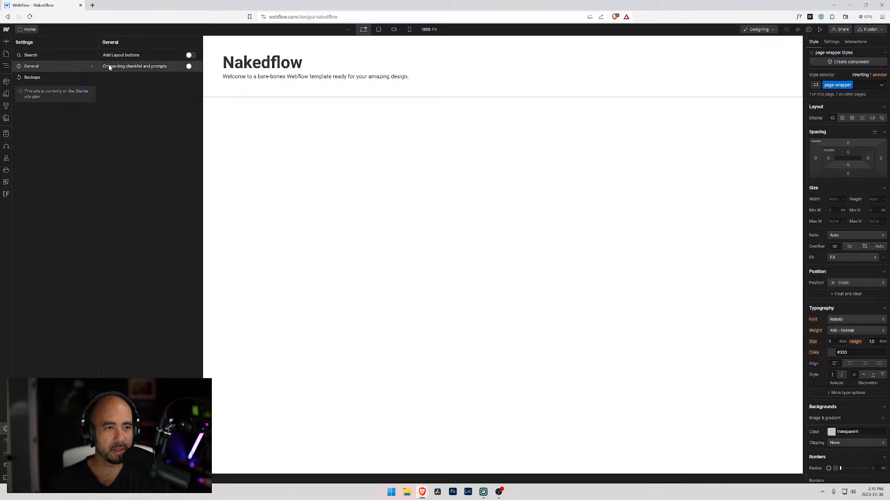
left_click(18, 55)
left_click(32, 77)
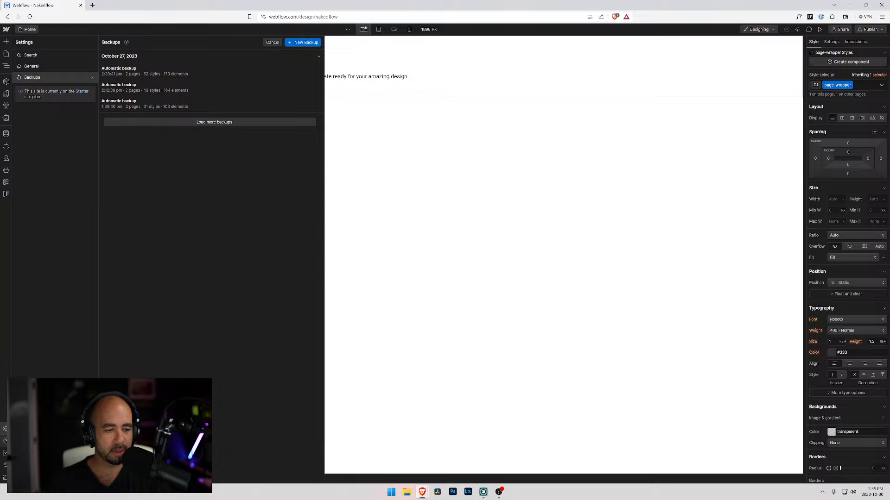
Open the keyboard shortcuts reference and find the entry for expanding and collapsing the Style panel sections.
left_click(5, 441)
left_click(52, 67)
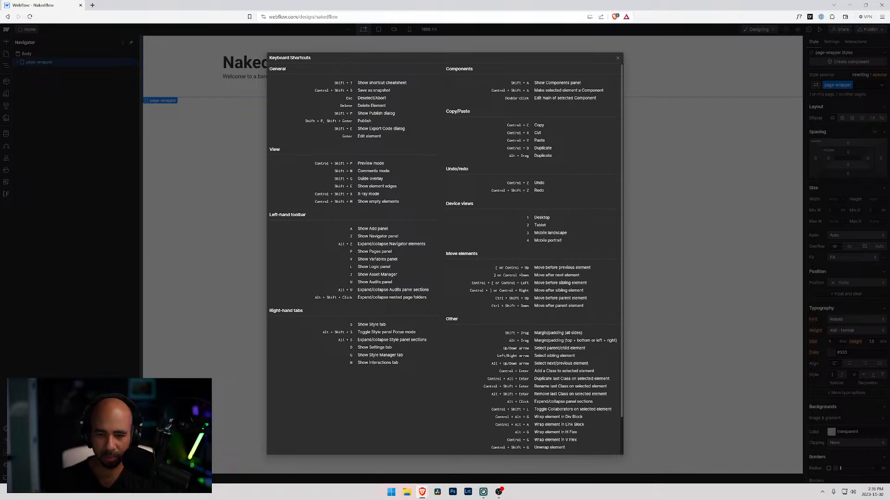
scroll(445, 257, "down", 1)
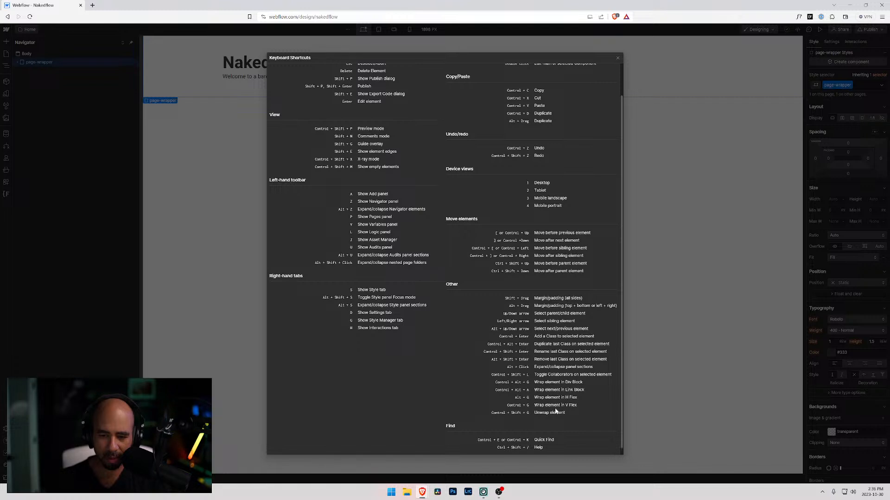
scroll(555, 410, "down", 1)
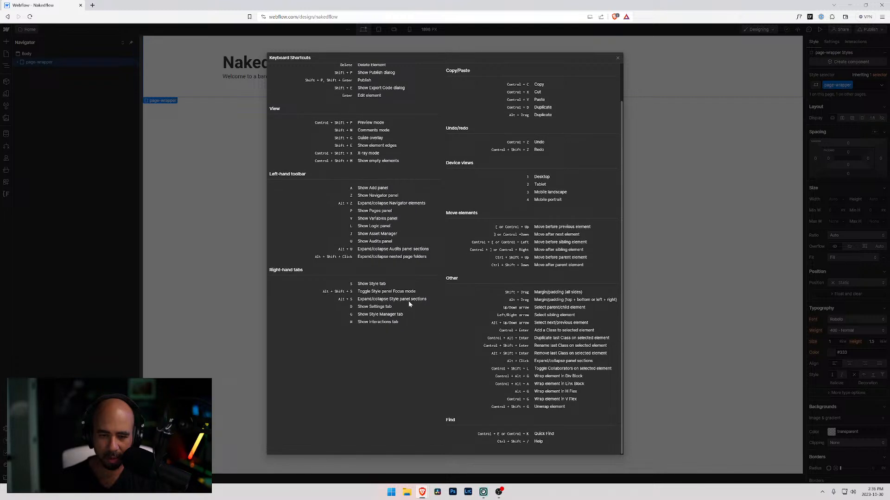
left_click_drag(367, 299, 410, 299)
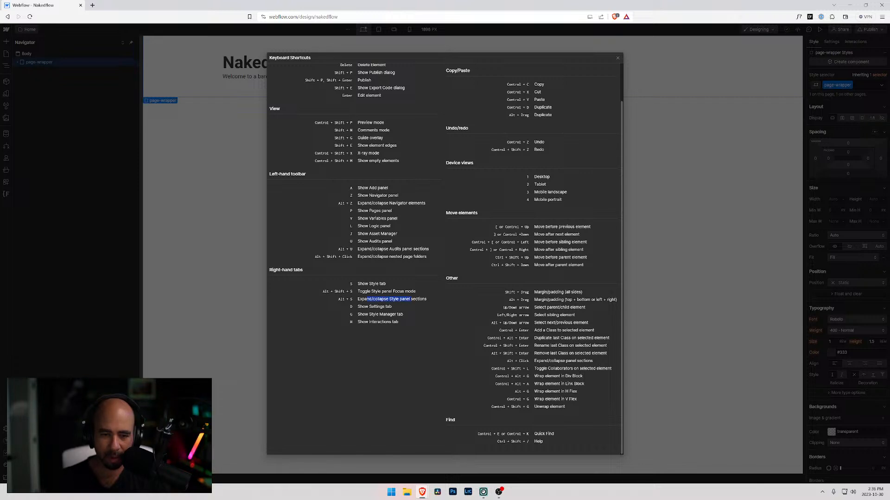
left_click(390, 299)
Close the shortcuts reference, collapse all Style panel sections and expand them again.
left_click(145, 185)
key("alt+s")
key("alt+s")
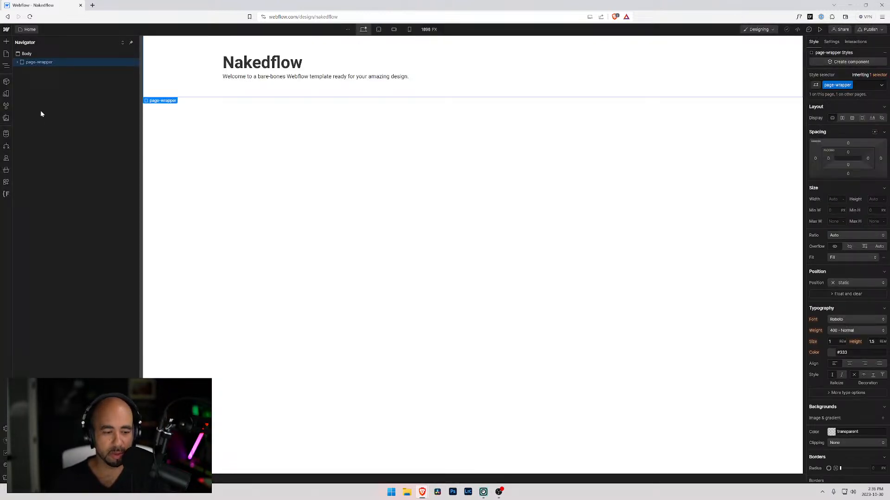
Expand the page-wrapper element in the page's element tree.
left_click(24, 54)
left_click(22, 64)
right_click(21, 64)
key("Escape")
left_click(17, 63)
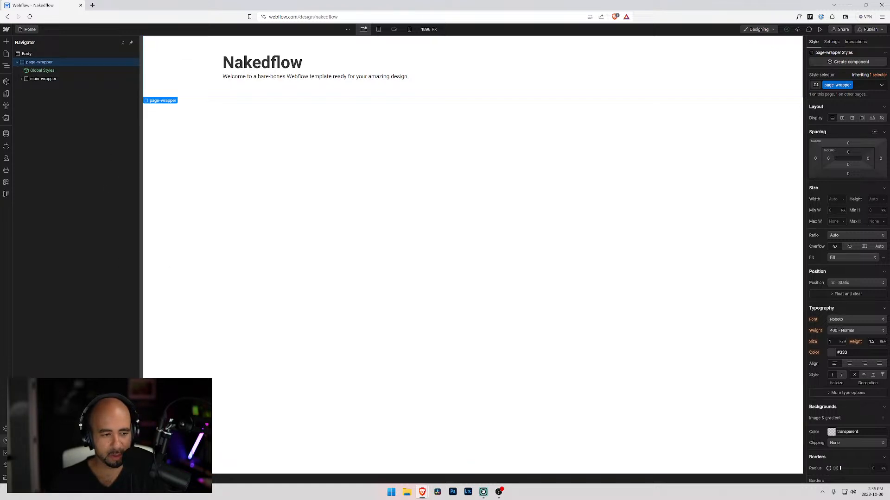
Check the keyboard shortcuts reference again and expand all nested elements in the Navigator.
left_click(6, 441)
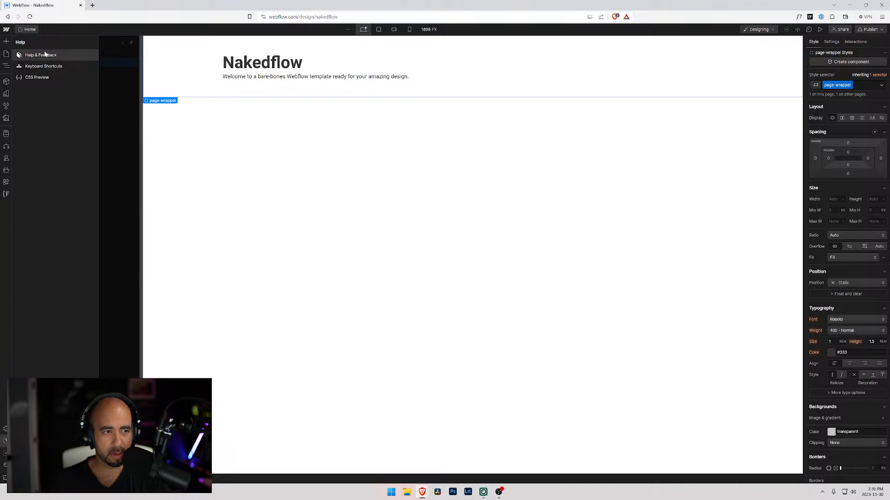
left_click(40, 66)
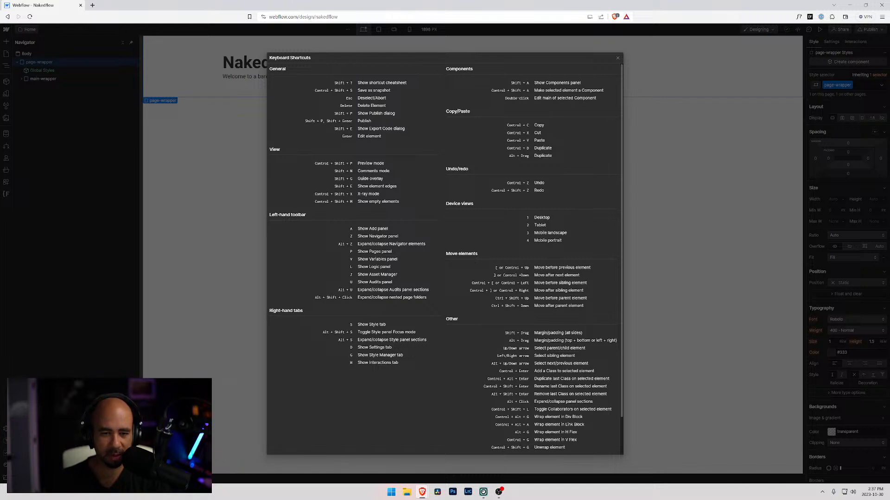
left_click(68, 169)
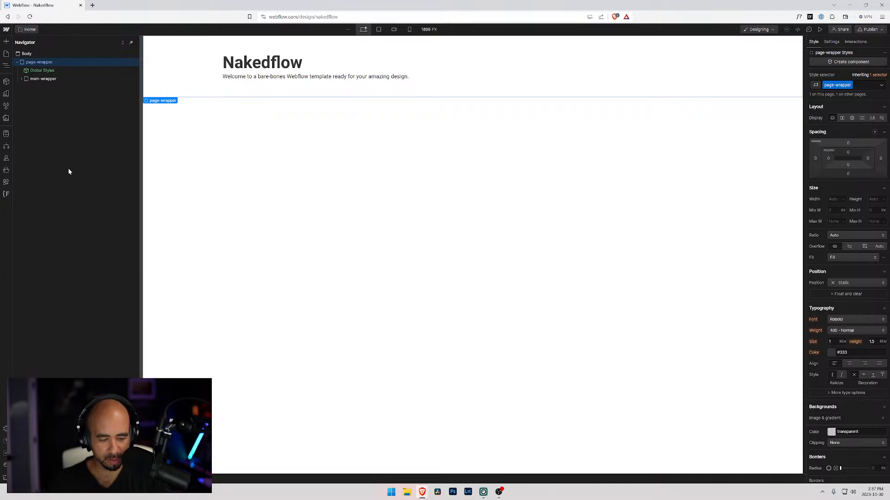
key("alt+z")
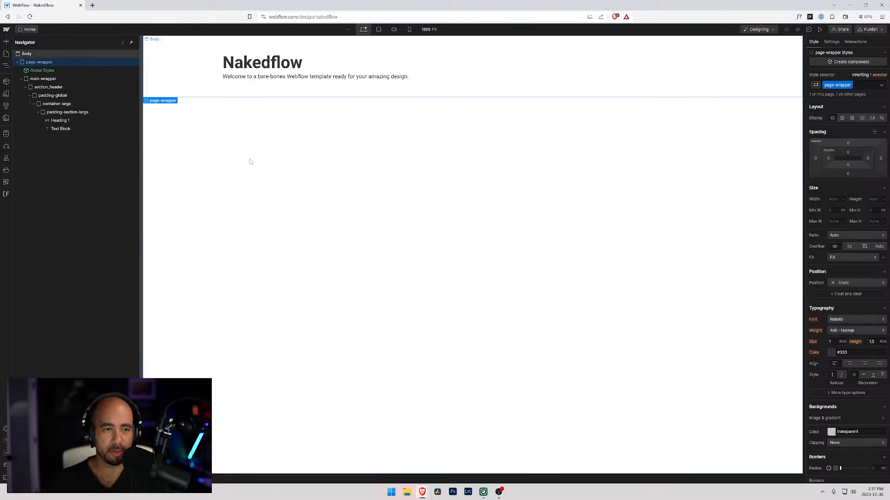
Enlarge the browser view of the designer and open the Styleguide page.
left_click(246, 146)
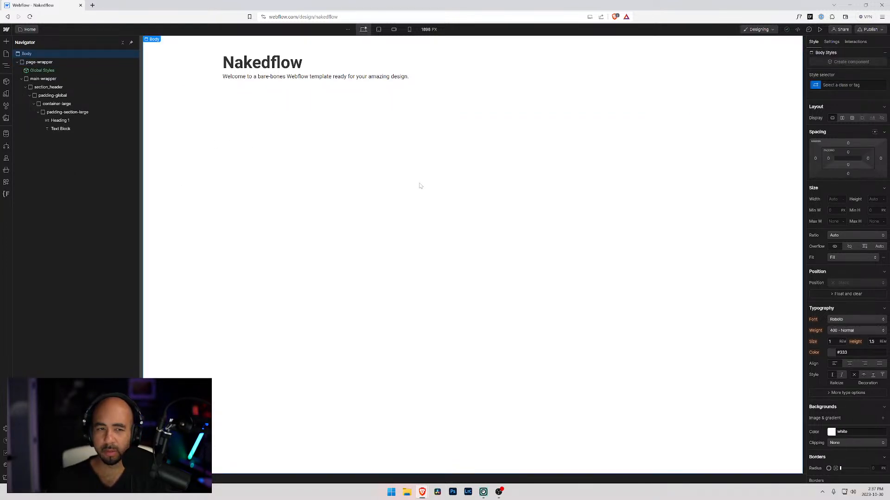
key("ctrl+plus")
key("ctrl+plus")
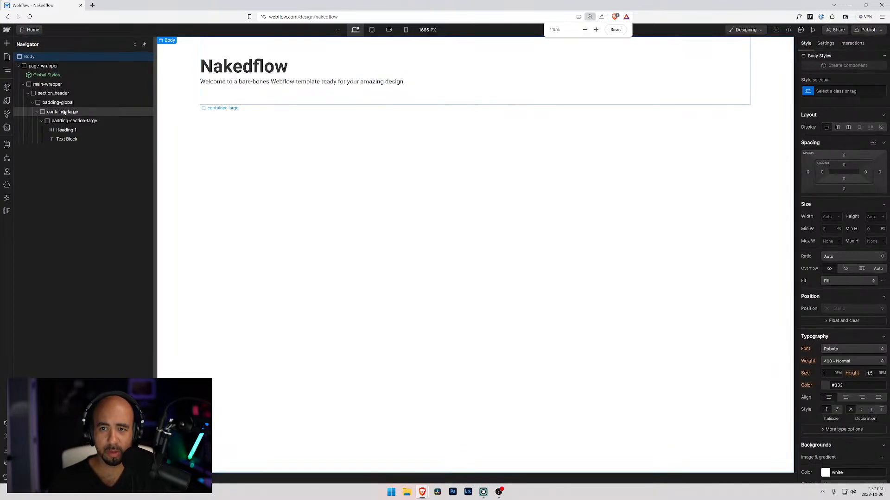
left_click(34, 31)
left_click(37, 110)
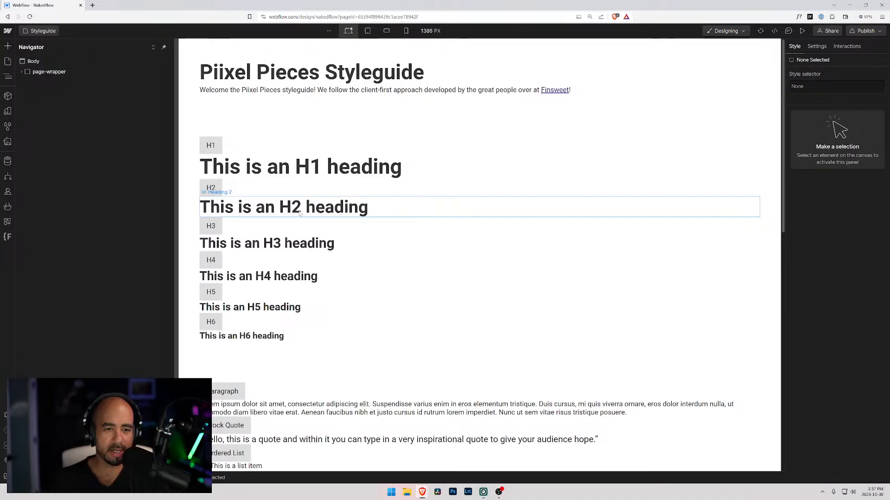
Examine the styleguide's headings, text elements, form fields and button variants.
scroll(298, 216, "down", 10)
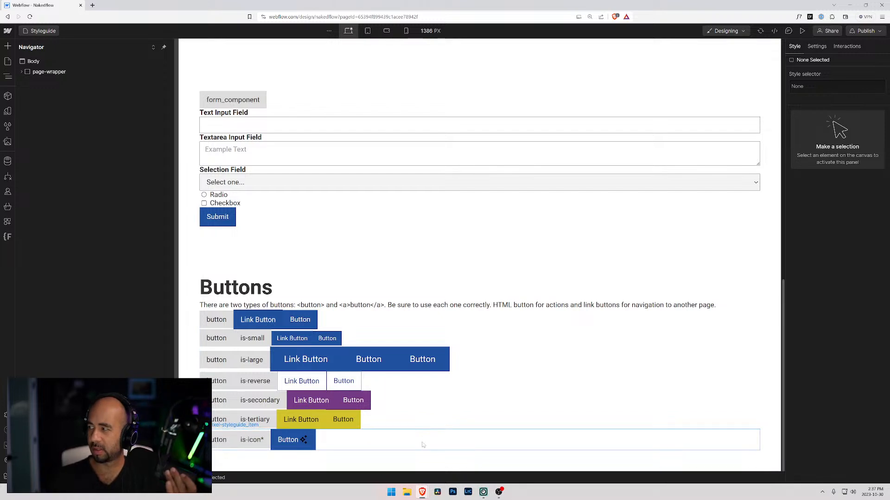
left_click(310, 438)
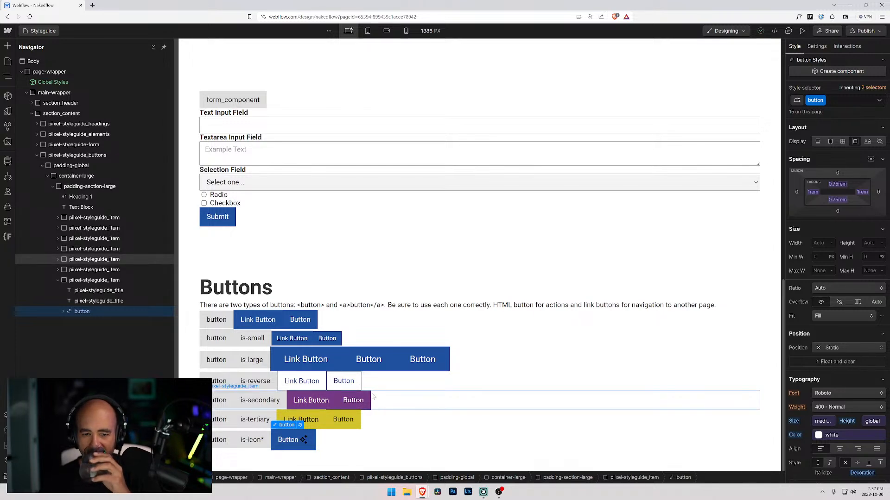
scroll(373, 396, "up", 15)
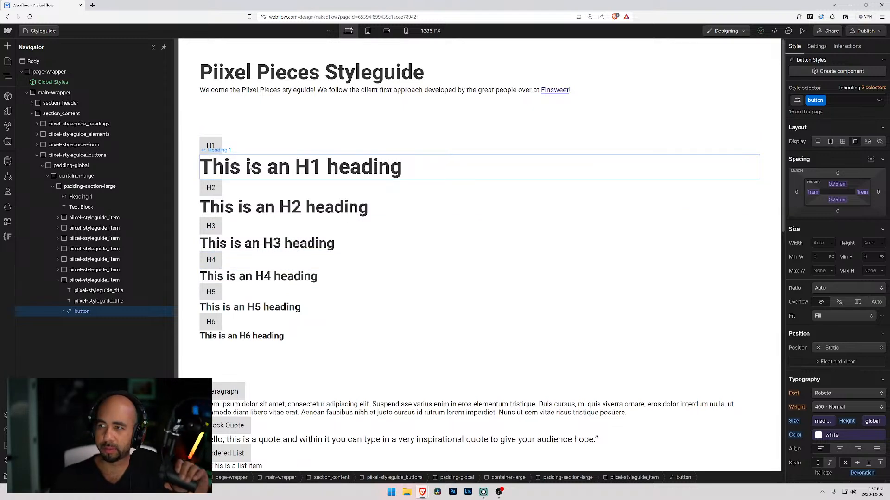
scroll(299, 215, "down", 8)
scroll(301, 218, "down", 4)
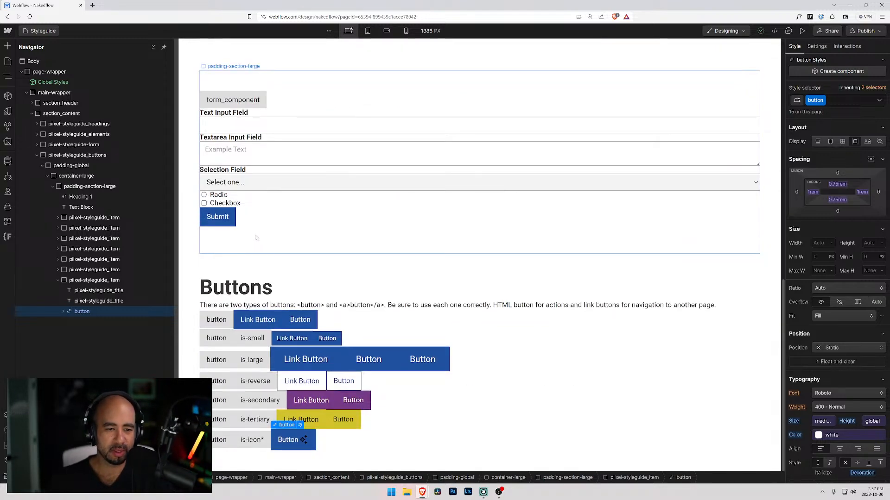
scroll(273, 276, "up", 8)
scroll(272, 277, "up", 3)
scroll(267, 253, "down", 12)
Copy the Buttons heading into the form section's styleguide item, placing it above the form_component title.
left_click(251, 288)
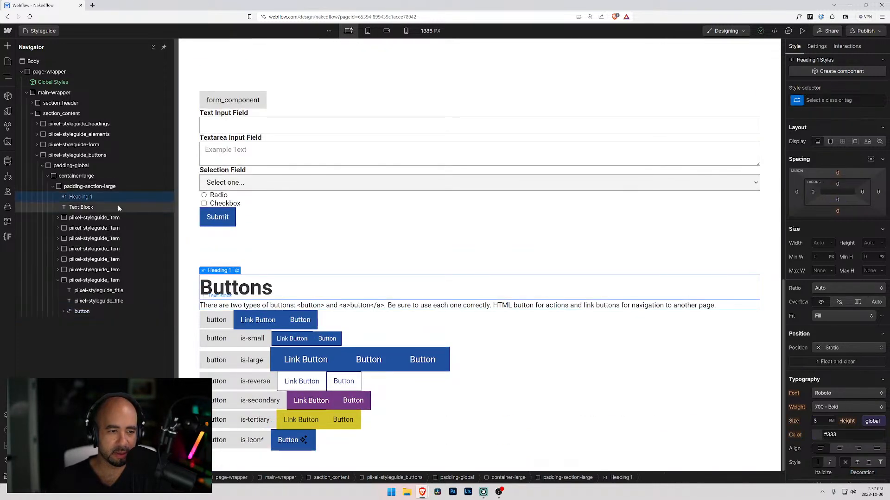
left_click(232, 100)
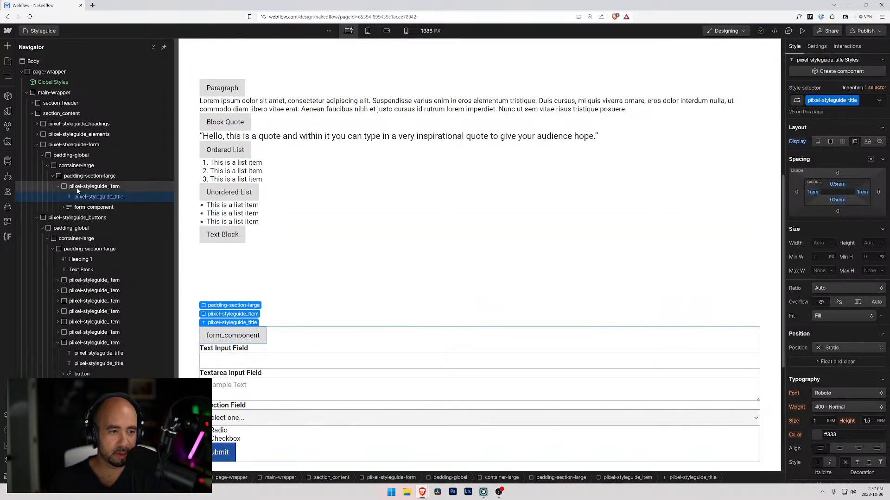
left_click(80, 187)
key("ctrl+v")
left_click_drag(80, 206, 84, 195)
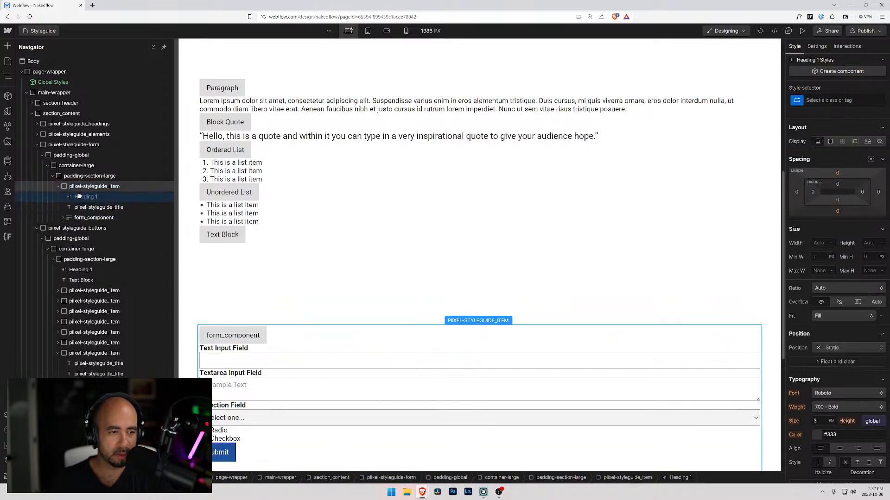
Change the text of the form section's new heading to "Form Elements".
double_click(253, 342)
type("F")
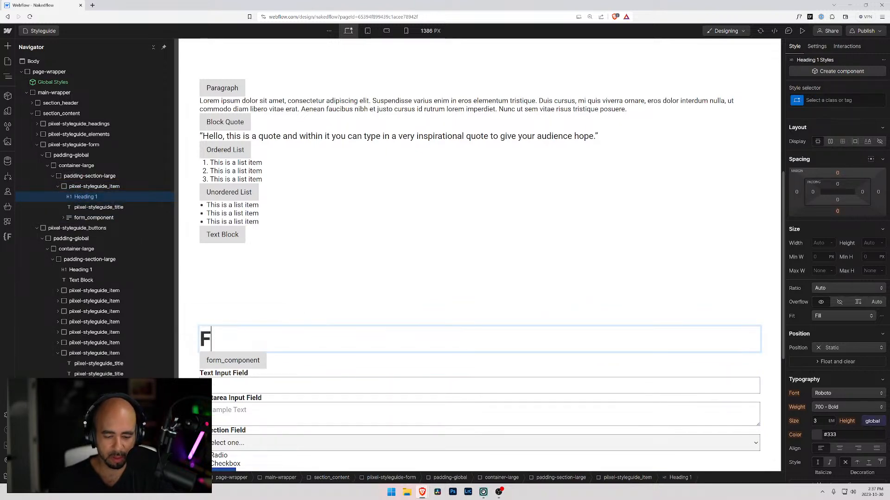
type("orm Elements")
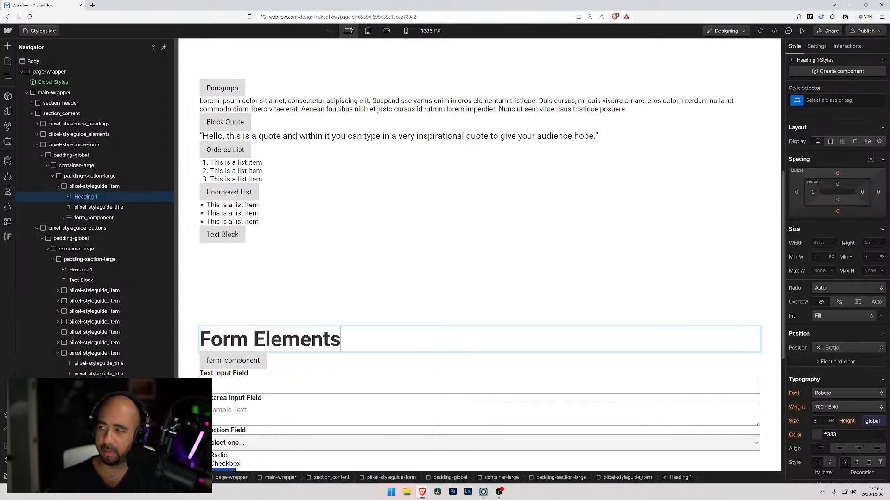
Paste a copy of the Form Elements heading into piixel-styleguide_elements, as the first item inside its padding-section-large block.
scroll(331, 311, "up", 4)
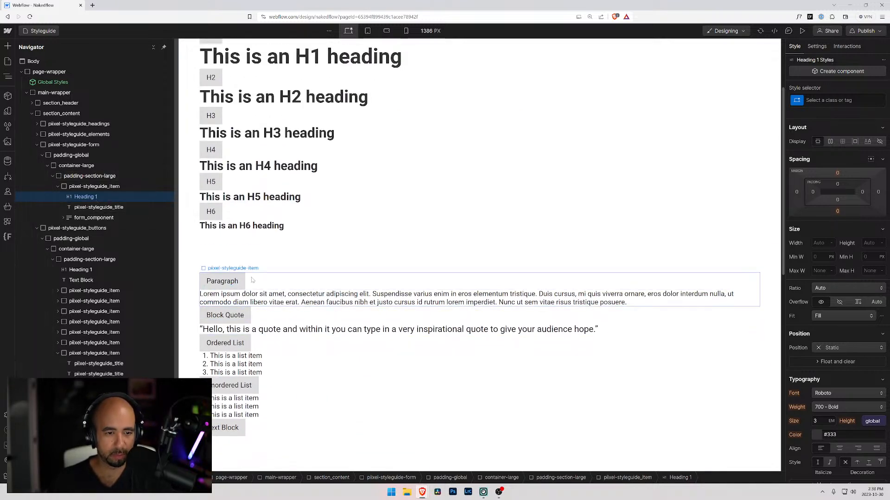
left_click(232, 274)
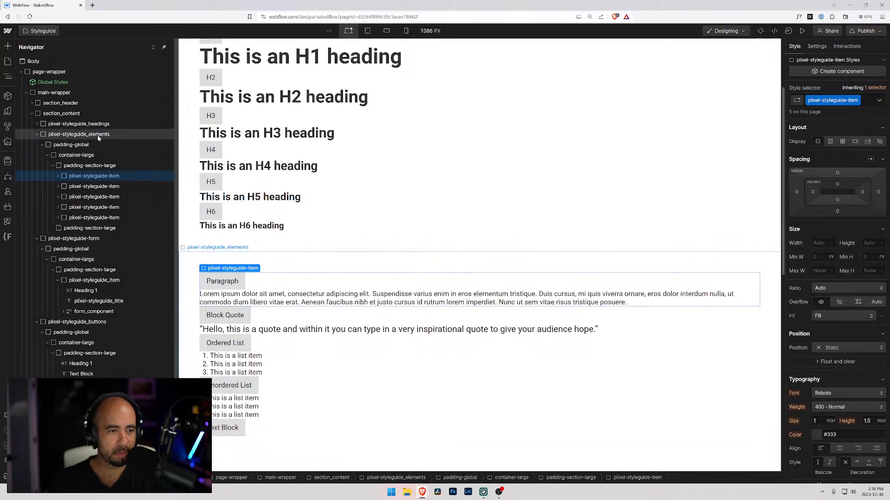
left_click(94, 280)
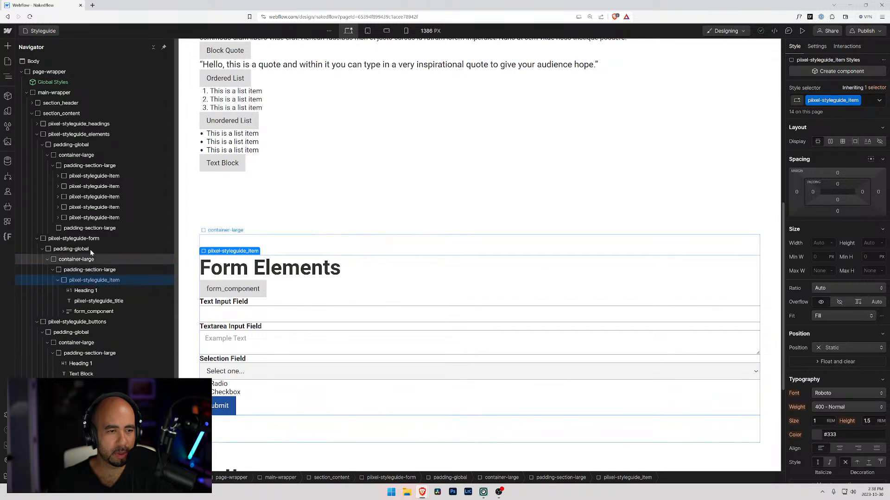
left_click(90, 176)
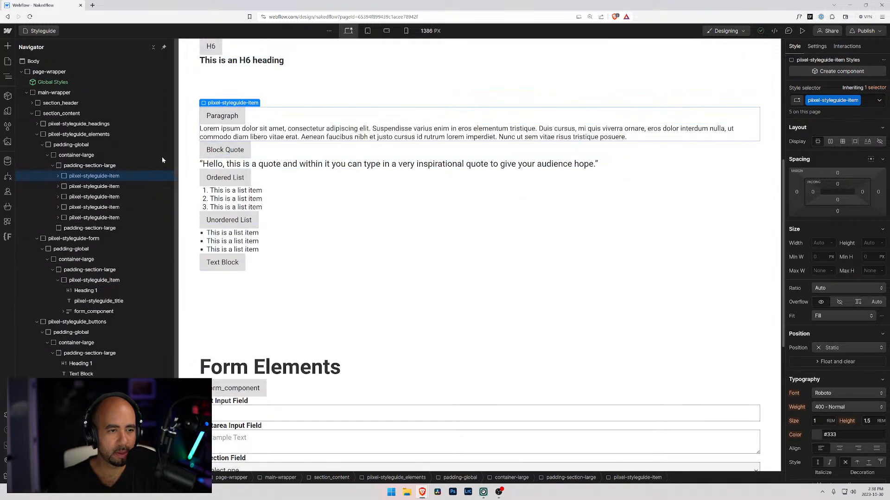
left_click(139, 165)
key("ctrl+v")
left_click_drag(81, 228, 93, 175)
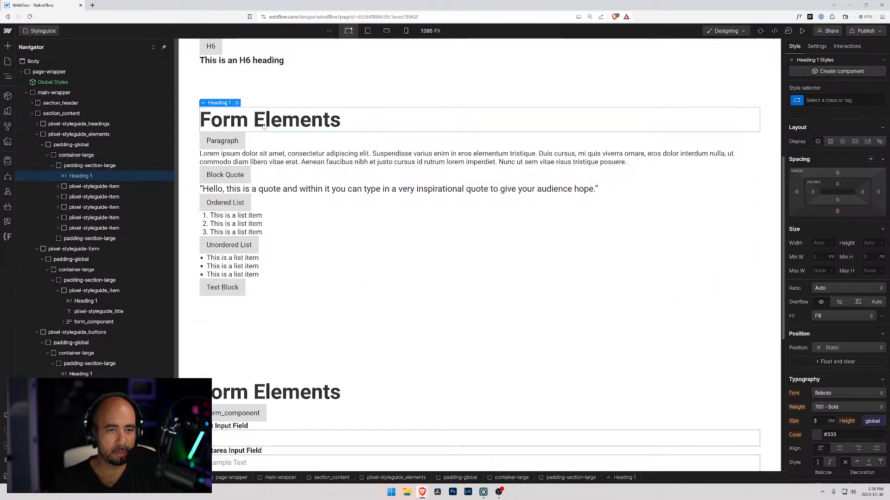
Change the text of the heading above the Paragraph sample to "Native Elements".
double_click(263, 127)
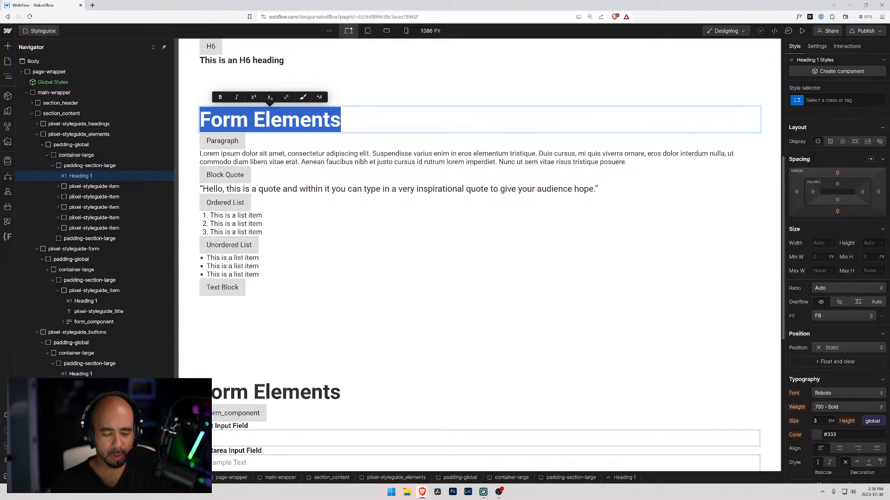
type("Webflow")
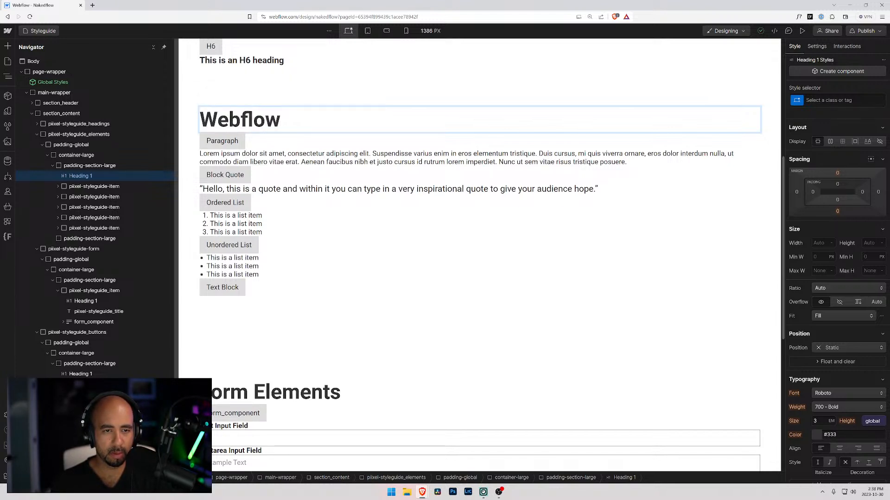
key("BackSpace")
key("BackSpace")
key("BackSpace")
key("BackSpace")
key("BackSpace")
key("BackSpace")
key("BackSpace")
key("BackSpace")
type("nat")
key("BackSpace")
key("BackSpace")
key("BackSpace")
type("Native ")
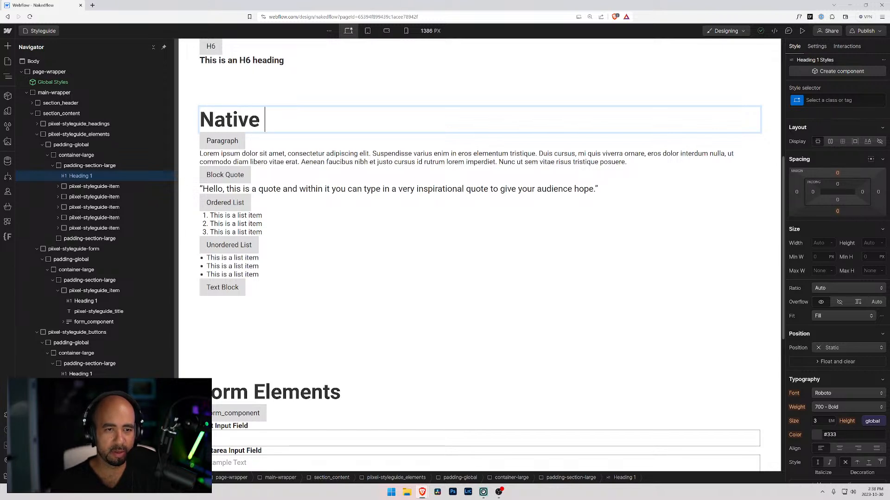
type("Elements")
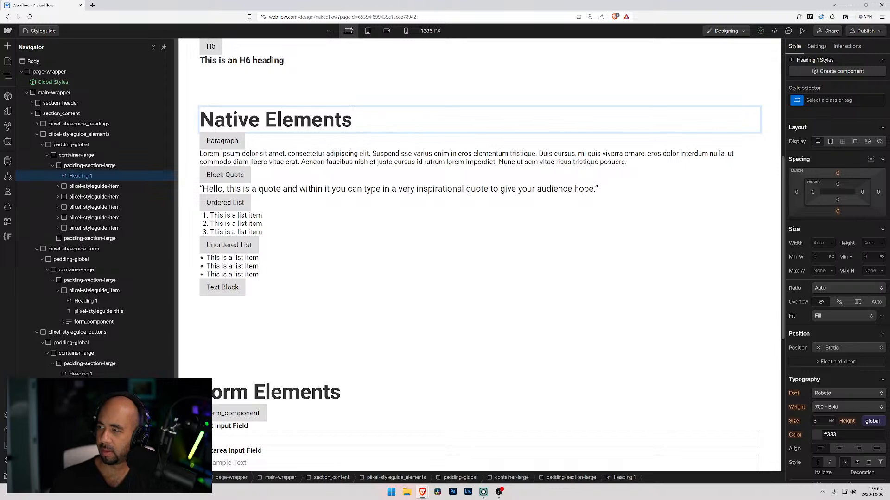
scroll(285, 120, "up", 6)
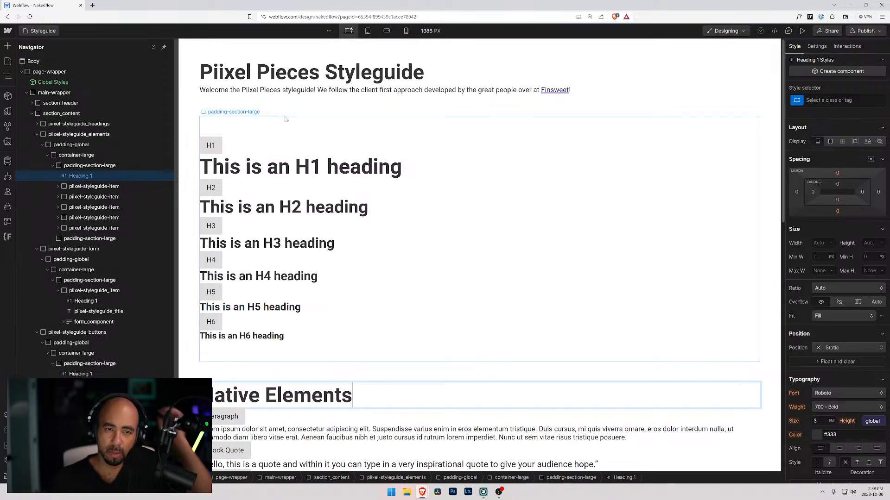
Delete the empty padding-section-large block at the end of the piixel-styleguide_elements section.
left_click(258, 154)
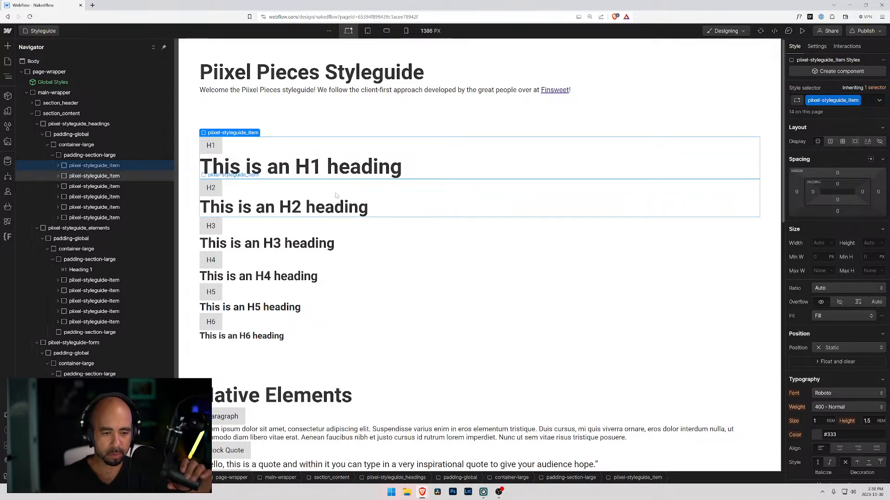
scroll(316, 176, "down", 7)
scroll(315, 176, "down", 2)
left_click(253, 211)
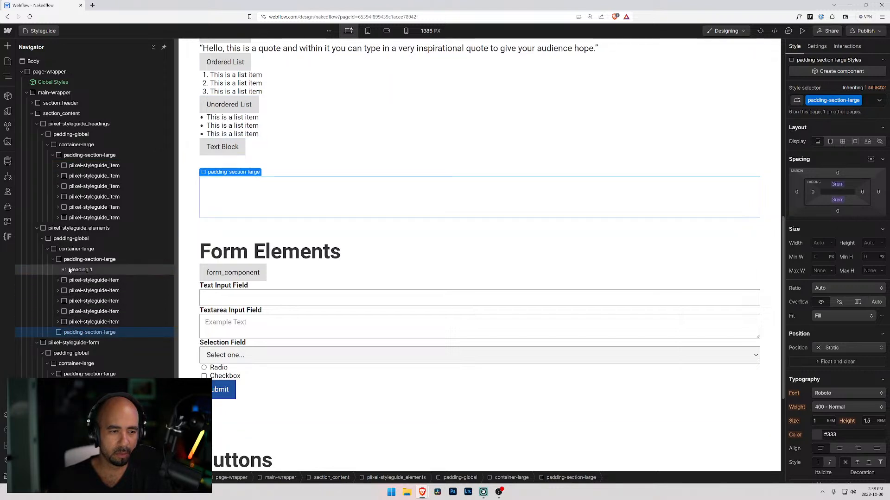
left_click(54, 259)
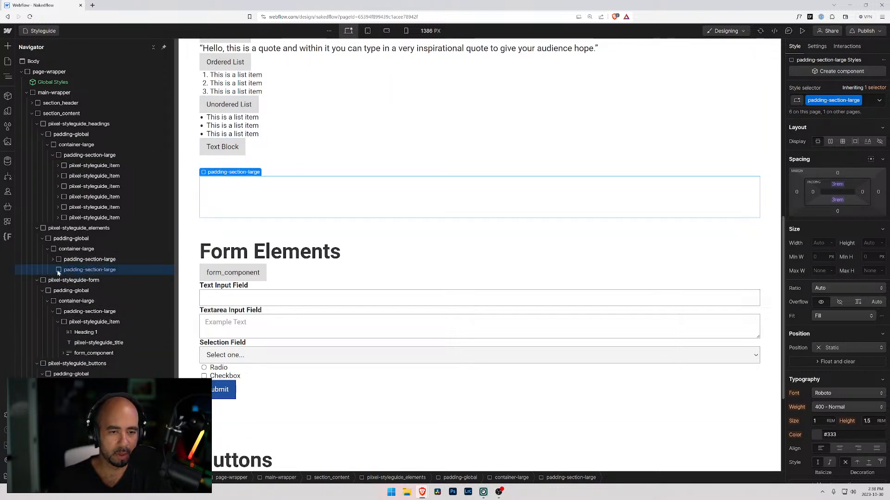
key("Delete")
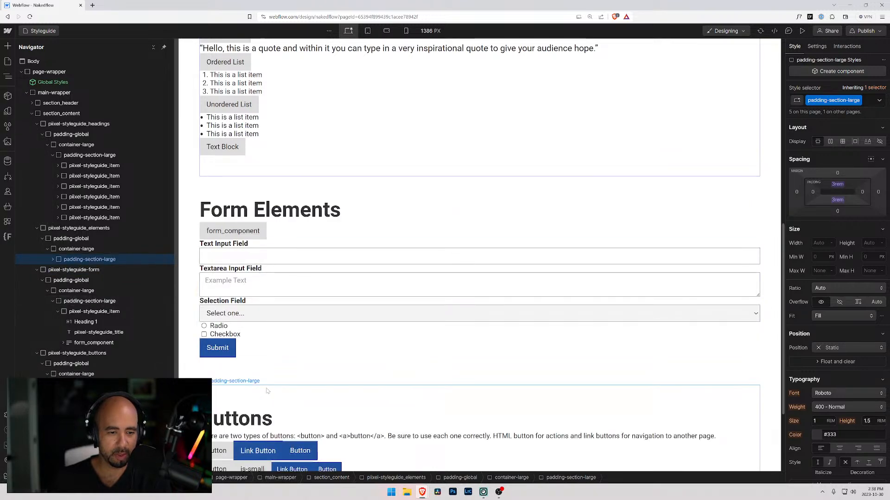
Review the Styleguide page's heading, native element, form and button sections, including how the form section is structured.
scroll(314, 318, "down", 3)
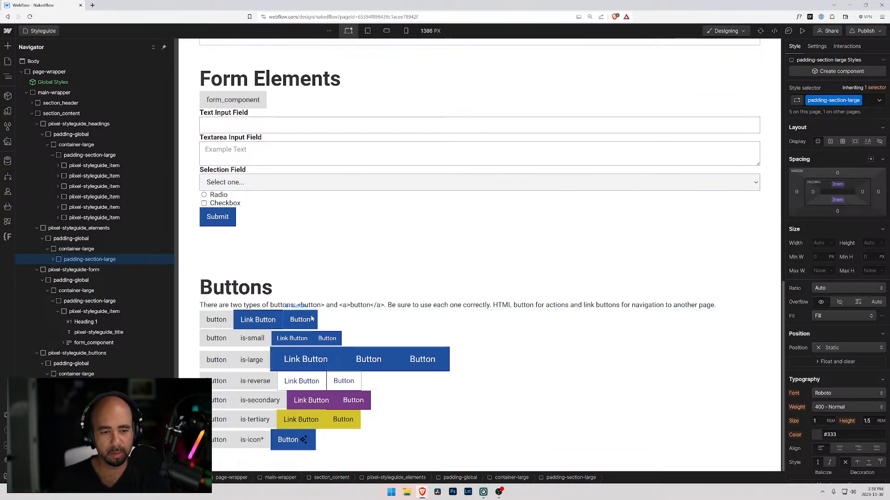
scroll(314, 318, "up", 15)
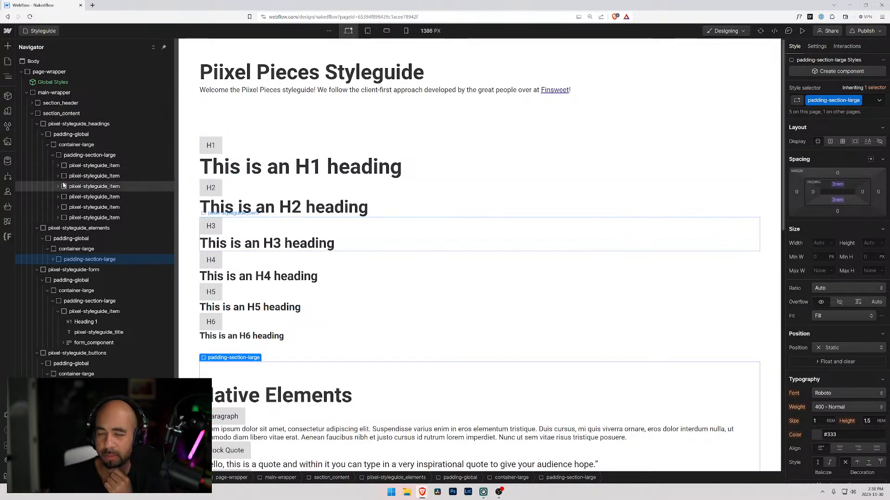
scroll(71, 205, "down", 1)
scroll(241, 345, "down", 4)
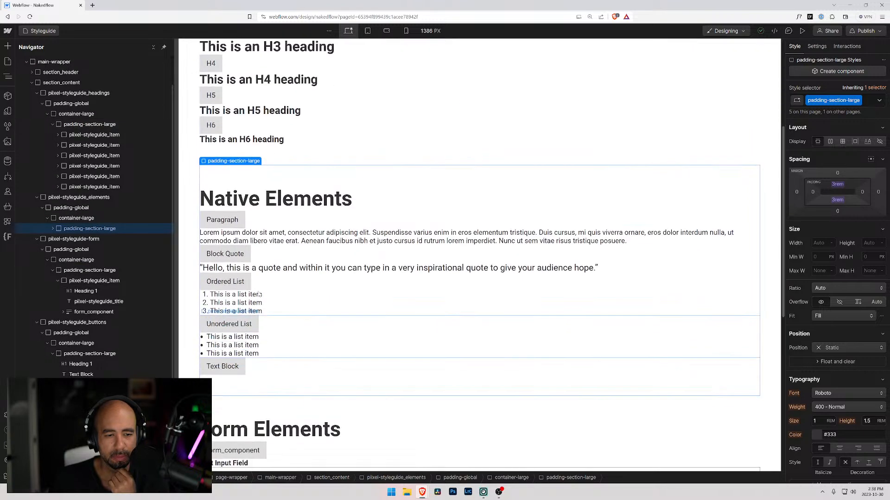
scroll(257, 382, "down", 5)
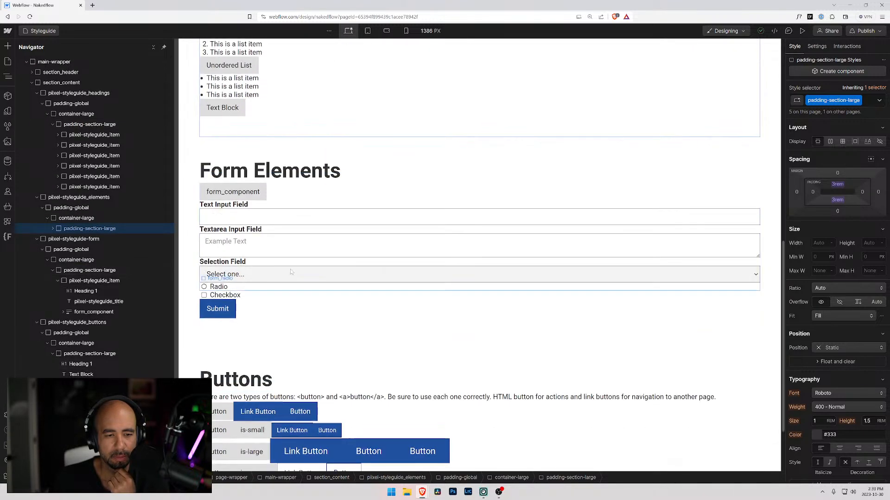
left_click(284, 209)
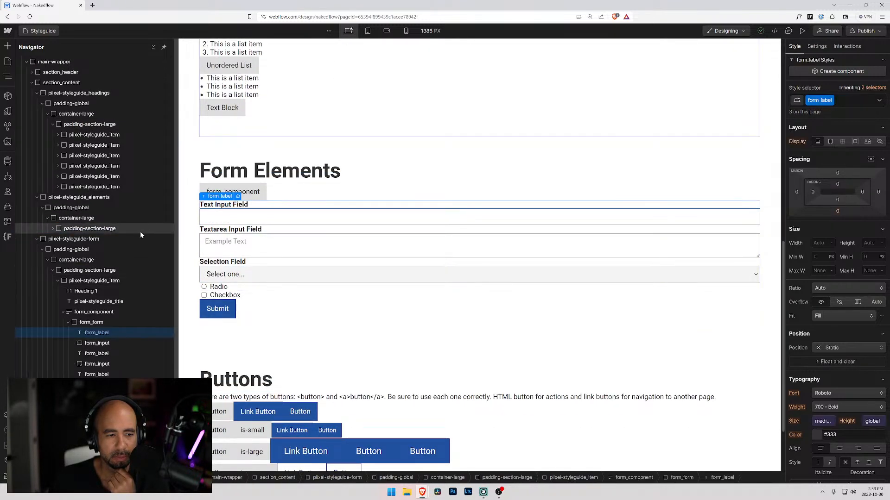
left_click(69, 323)
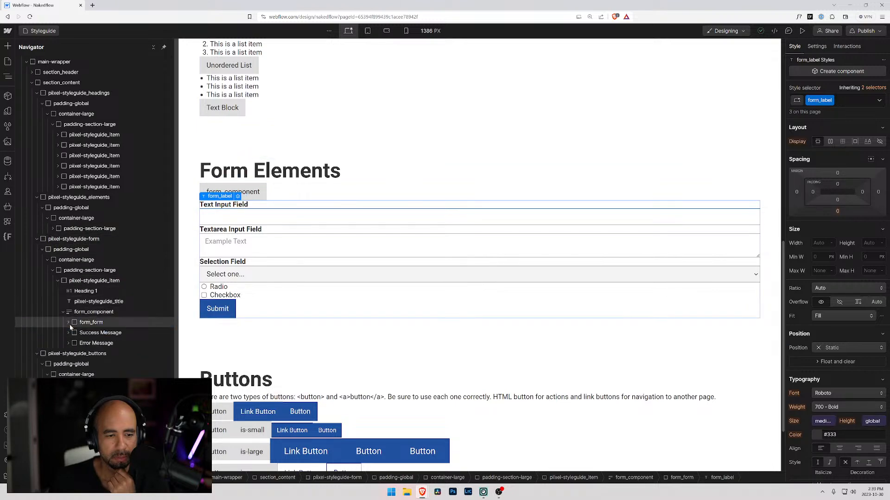
scroll(217, 248, "down", 2)
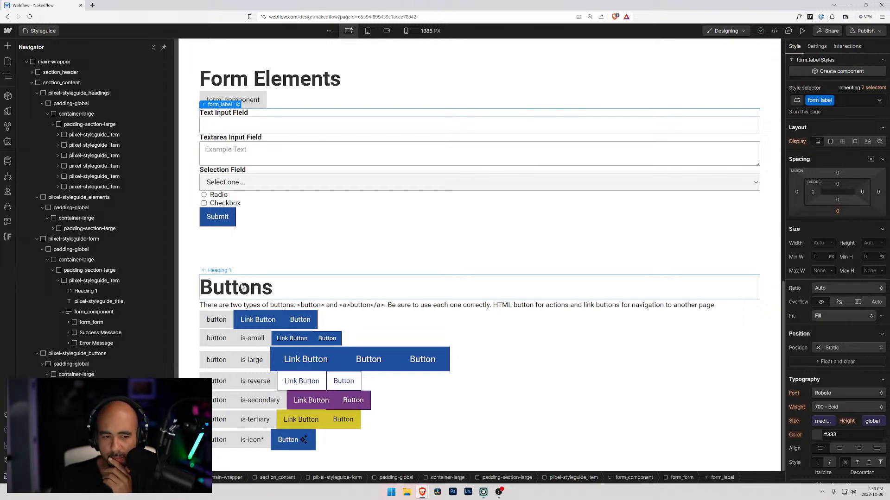
scroll(80, 337, "down", 1)
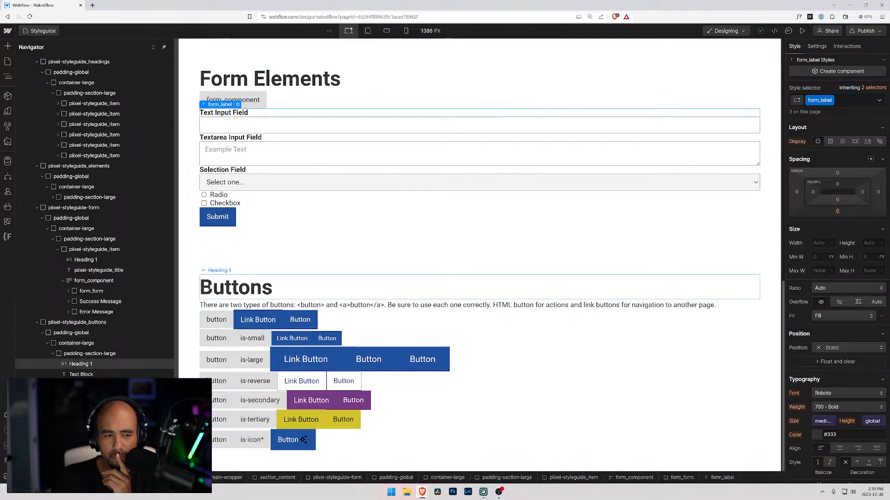
Collapse the elements, form and buttons sections in the element tree and duplicate the piixel-styleguide_buttons section.
left_click(209, 287)
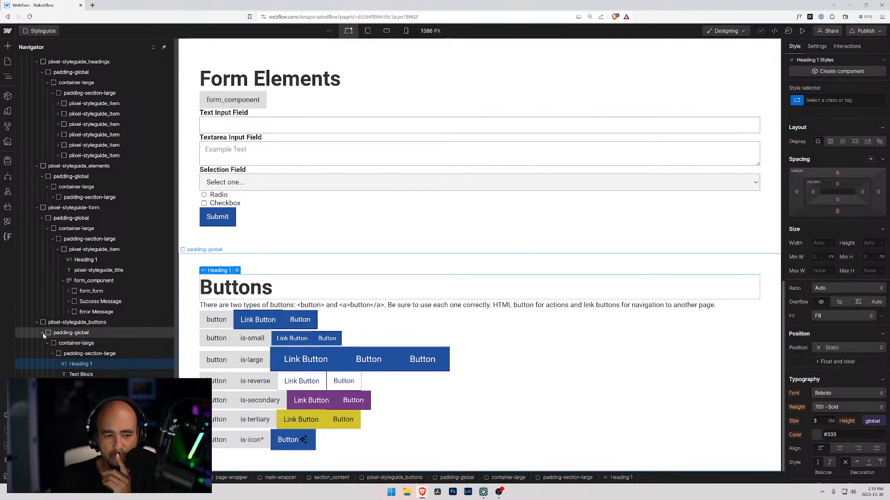
left_click(43, 333)
left_click(37, 323)
left_click(43, 321)
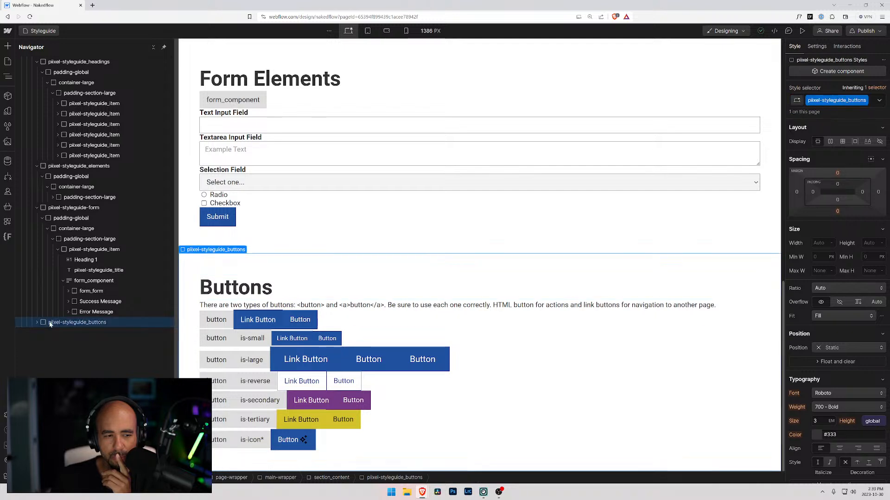
left_click(37, 166)
left_click(37, 176)
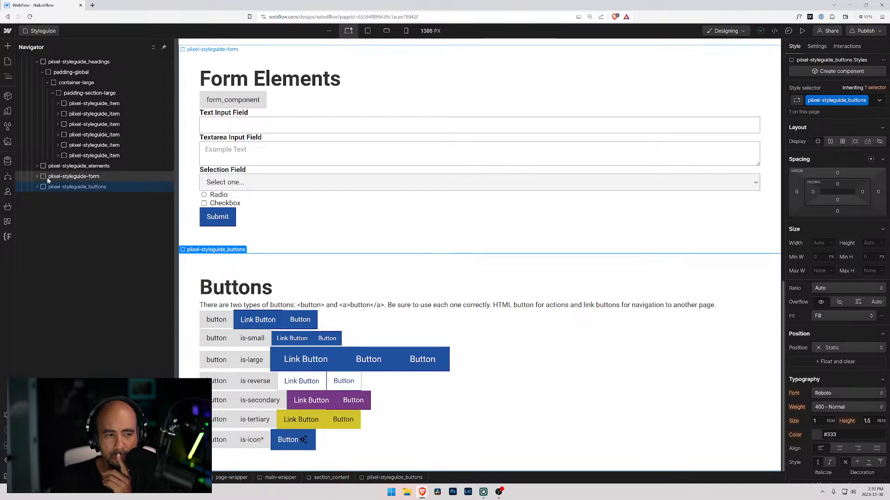
key("ctrl+d")
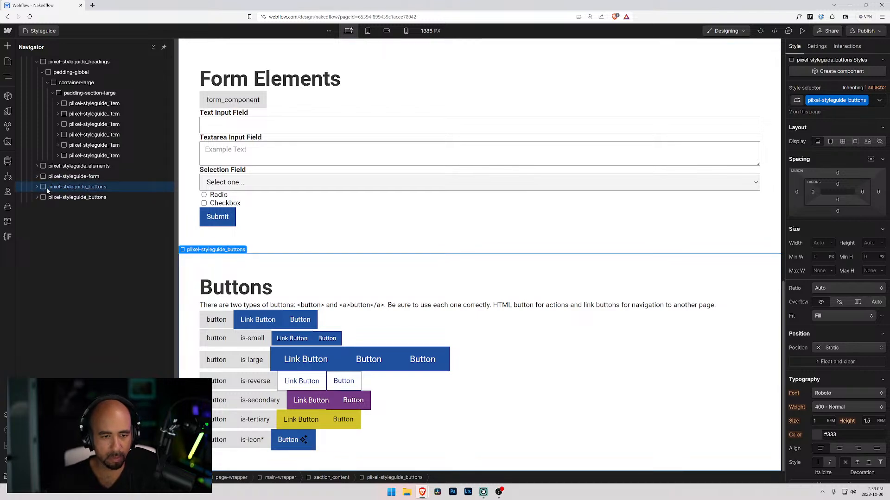
Change the heading text of the duplicated buttons section to "Font Size".
left_click(246, 286)
double_click(246, 287)
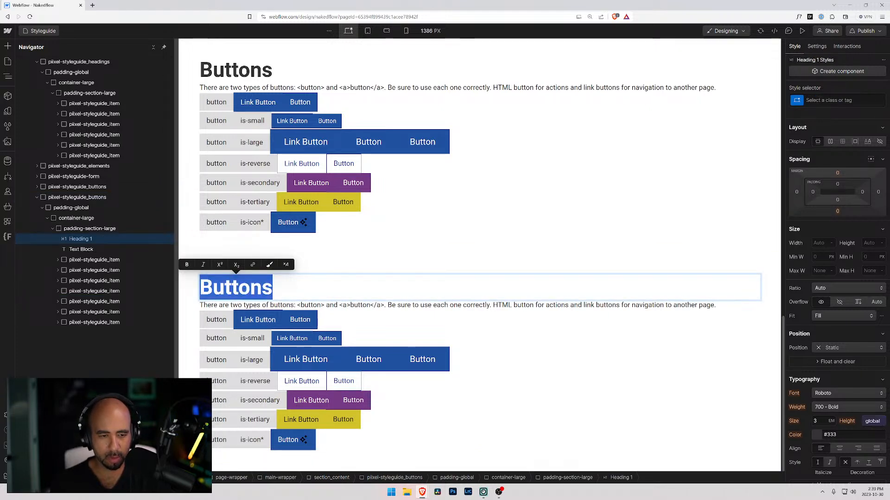
type("Font Z")
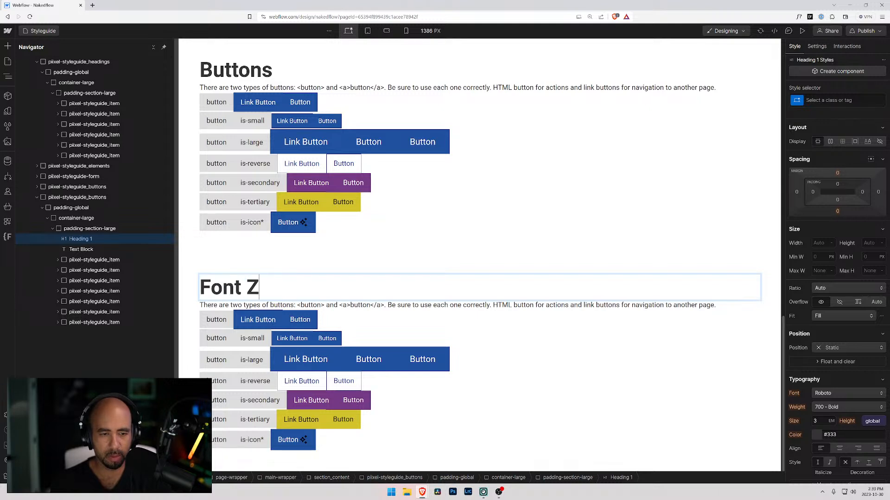
key("BackSpace")
type("Size")
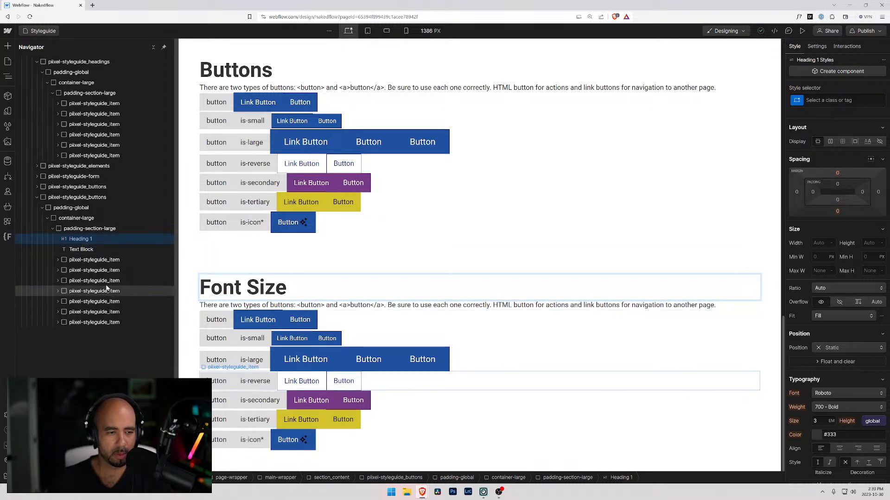
Delete all styleguide items in the Font Size section except the first, and expand the remaining item.
left_click(71, 311)
key("Delete")
key("Delete")
key("Delete")
key("Delete")
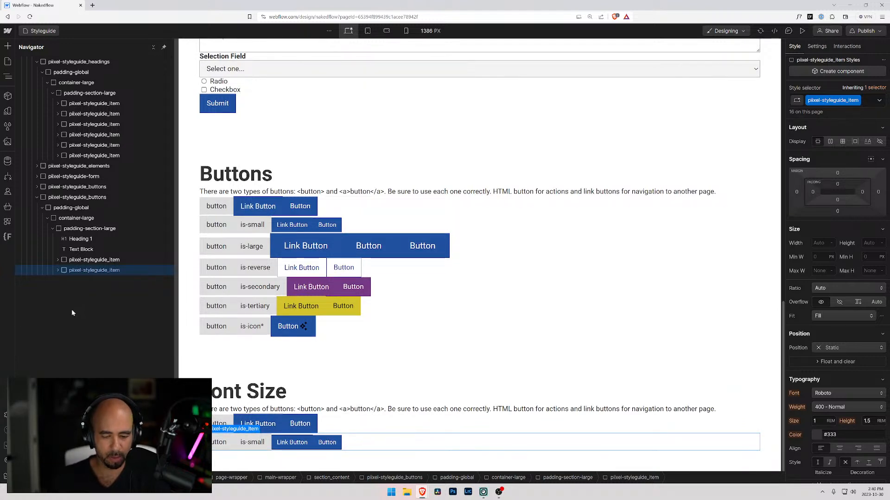
key("Delete")
left_click(57, 261)
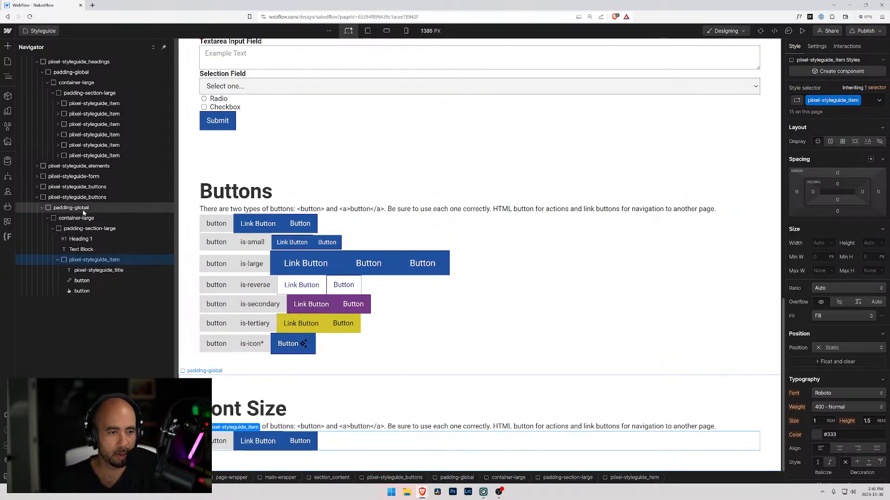
Replace the piixel-styleguide_buttons class on the Font Size section with a new class named piixel-styleguide_fonts.
left_click(96, 198)
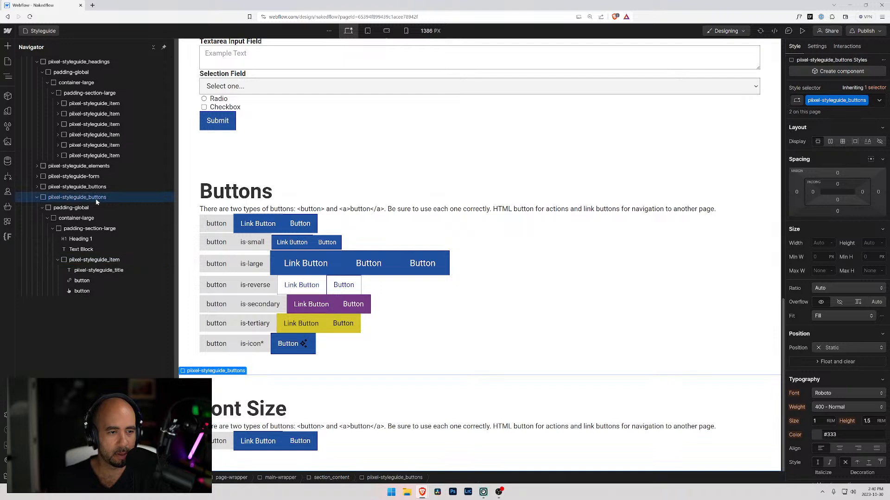
left_click(874, 106)
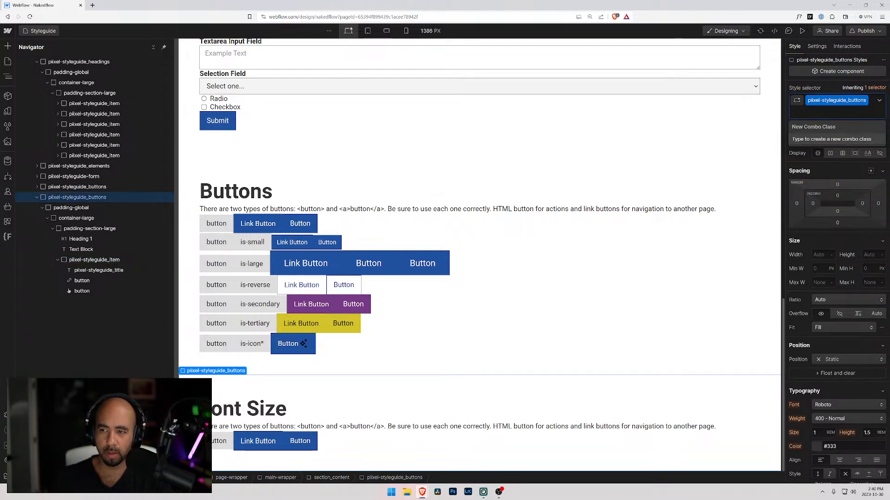
key("BackSpace")
type("piixel_styu")
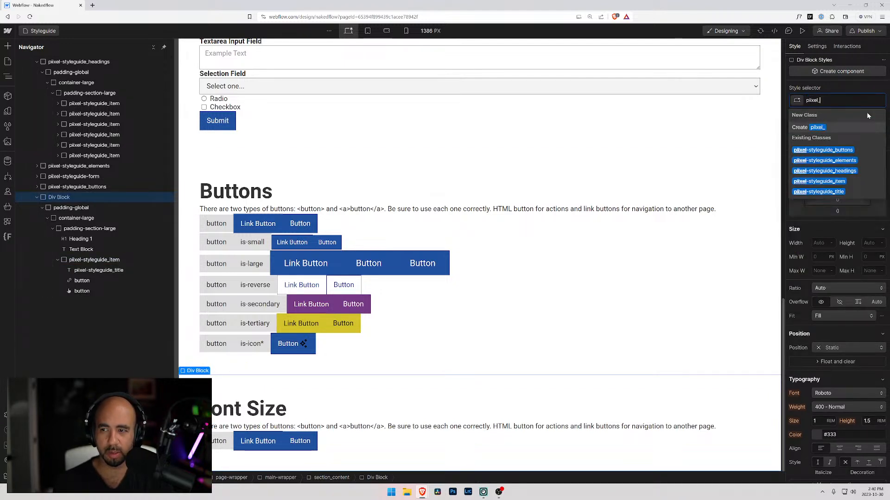
key("BackSpace")
key("BackSpace")
key("BackSpace")
key("BackSpace")
key("BackSpace")
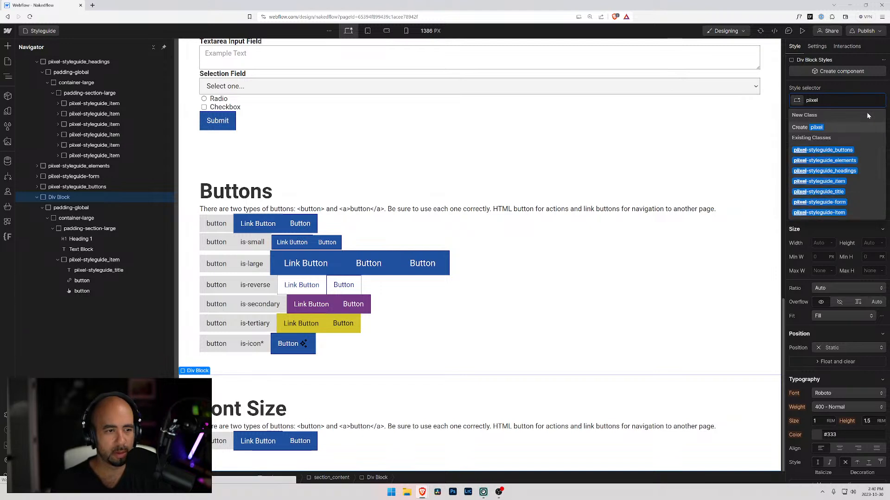
type("-styleg")
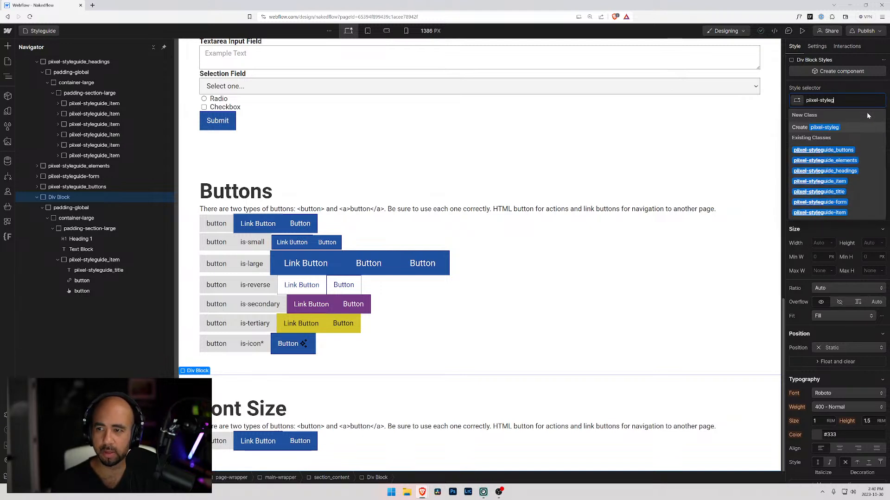
type("uide_font")
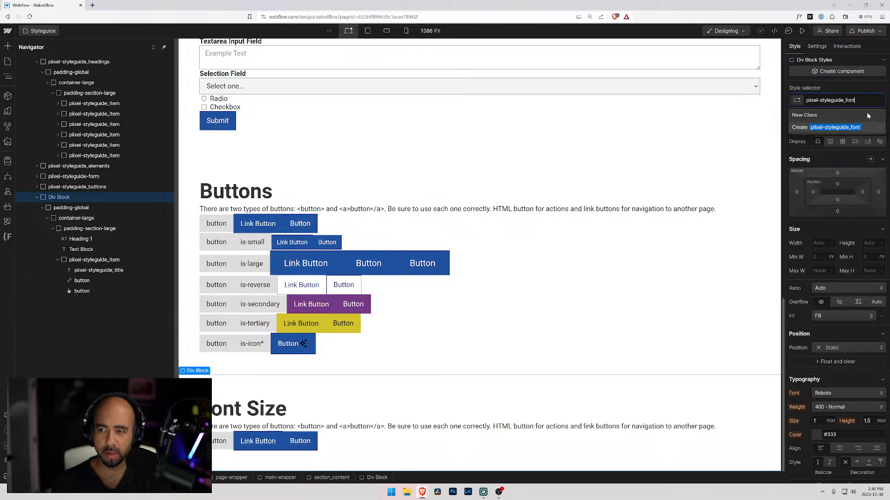
key("Return")
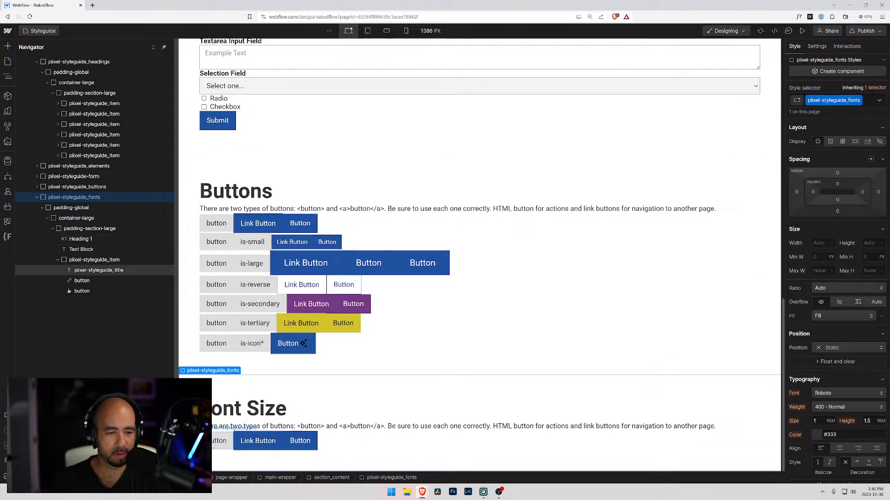
Look through the site's variables for existing size definitions, including container, line height, margin and padding.
left_click(7, 111)
scroll(63, 236, "down", 2)
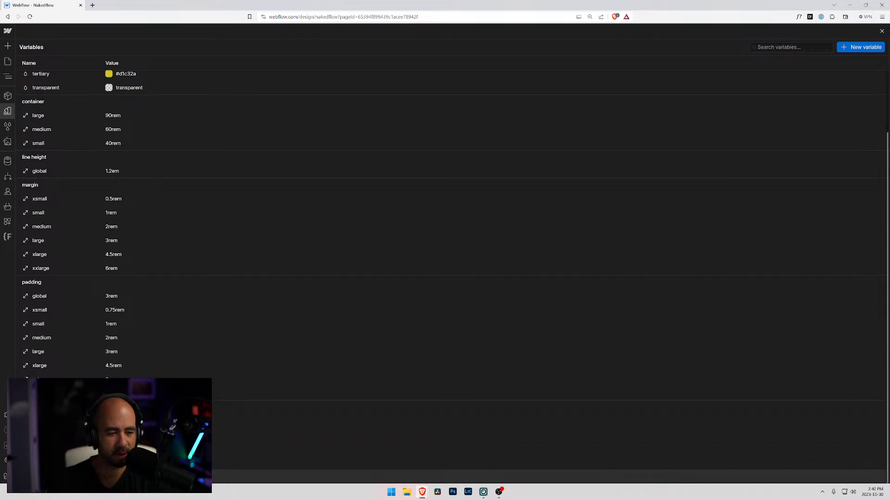
left_click(8, 111)
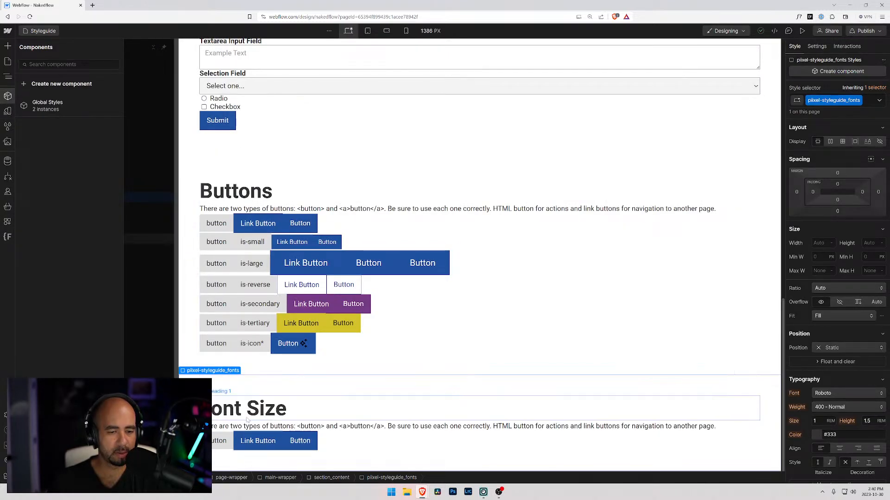
Replace the description under the Font Size heading with "These sizes can be configured in the Variables panel.".
left_click(234, 410)
double_click(231, 409)
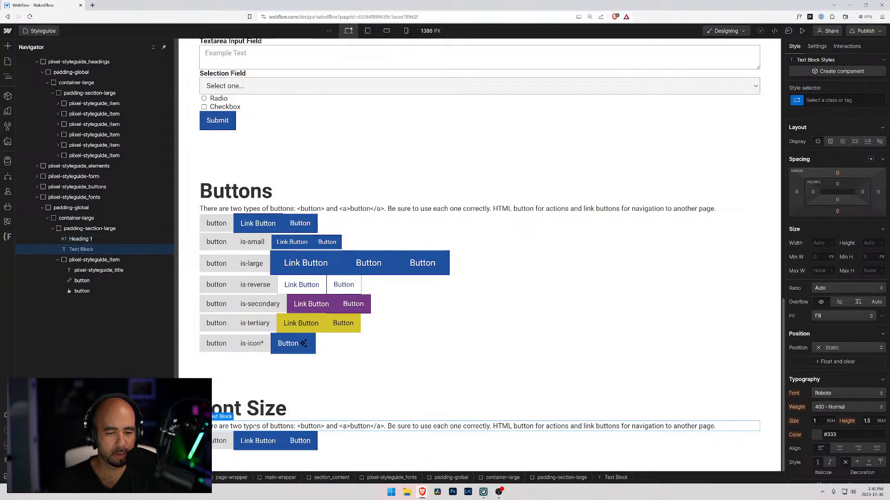
triple_click(236, 426)
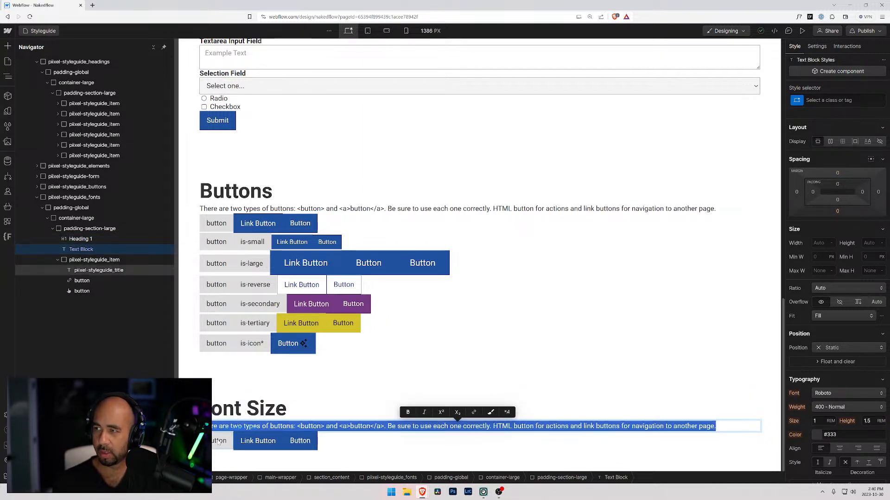
key("BackSpace")
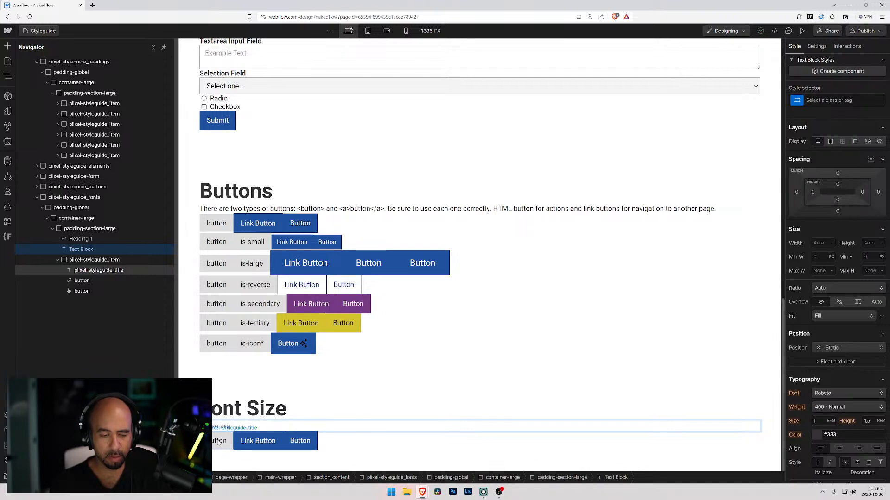
key("BackSpace")
key("BackSpace")
key("BackSpace")
type("size")
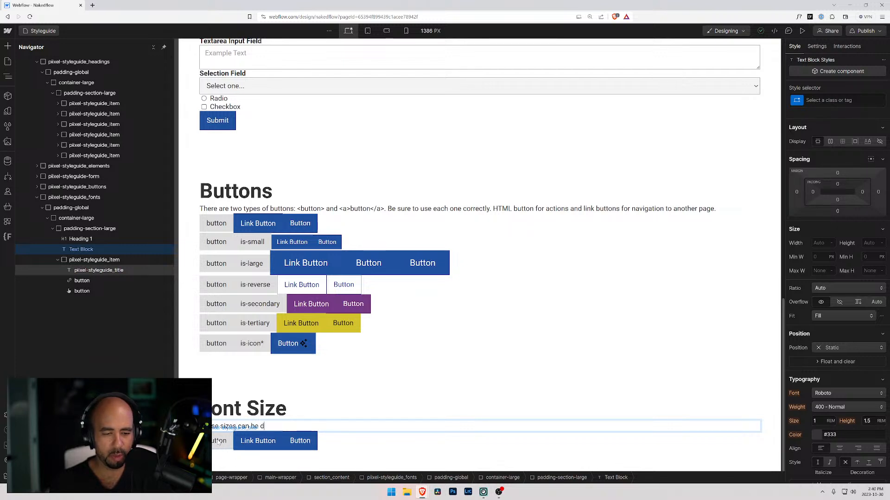
type("s can be configured ")
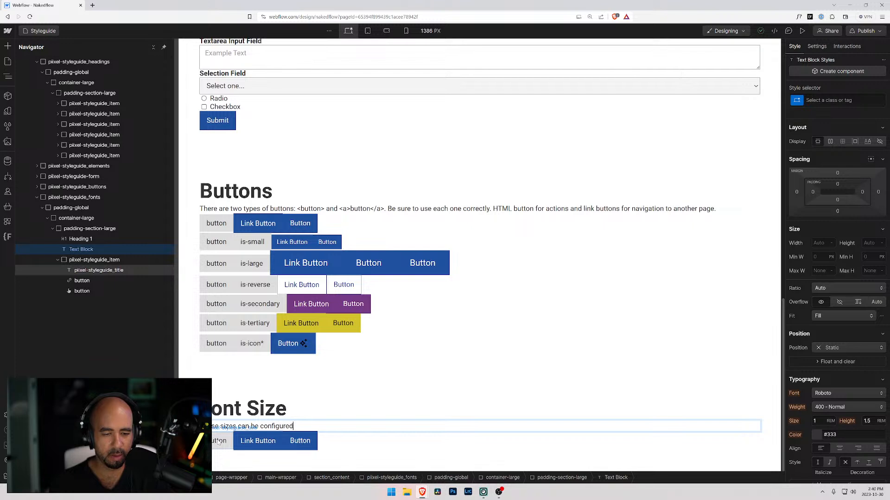
type("in the Varibales")
key("BackSpace")
key("BackSpace")
key("BackSpace")
key("BackSpace")
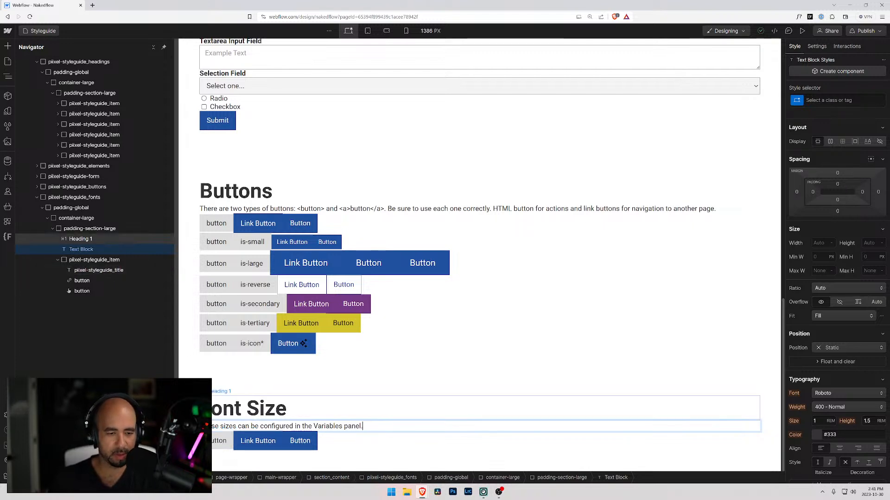
Retitle the Font Size section's item "xsmall" and add a text block directly after its title.
left_click(222, 442)
type("small")
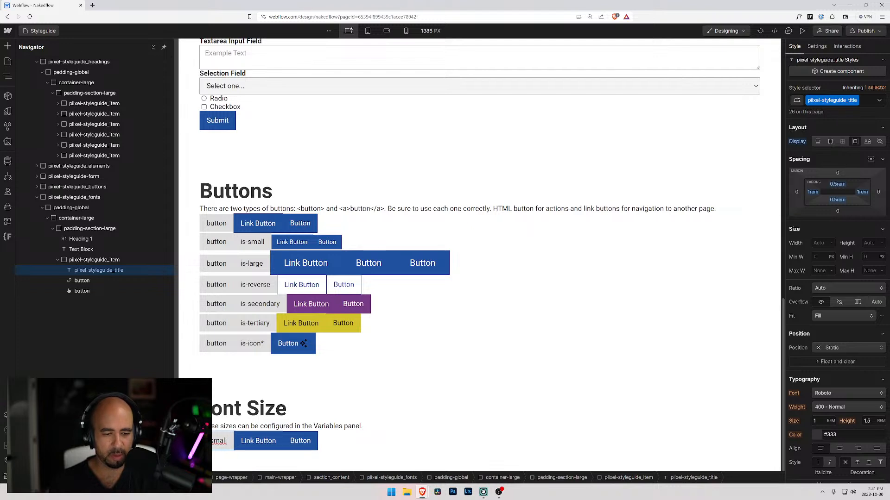
left_click(92, 260)
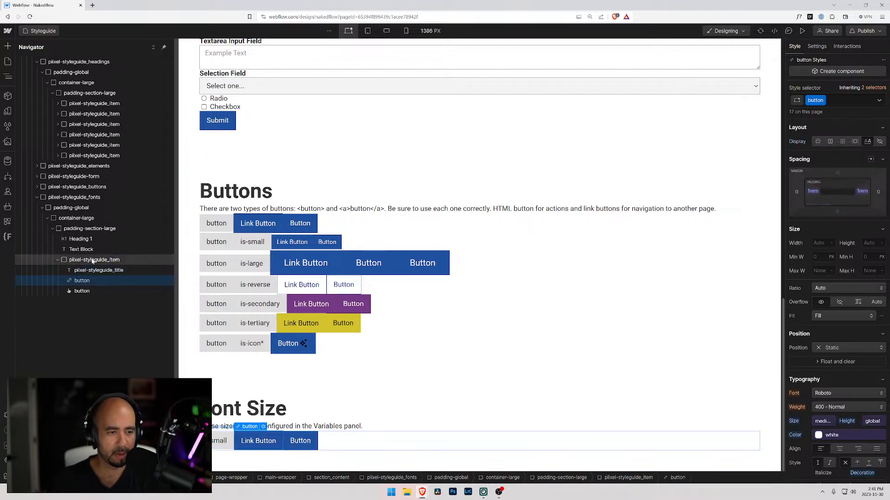
key("ctrl+e")
type("text")
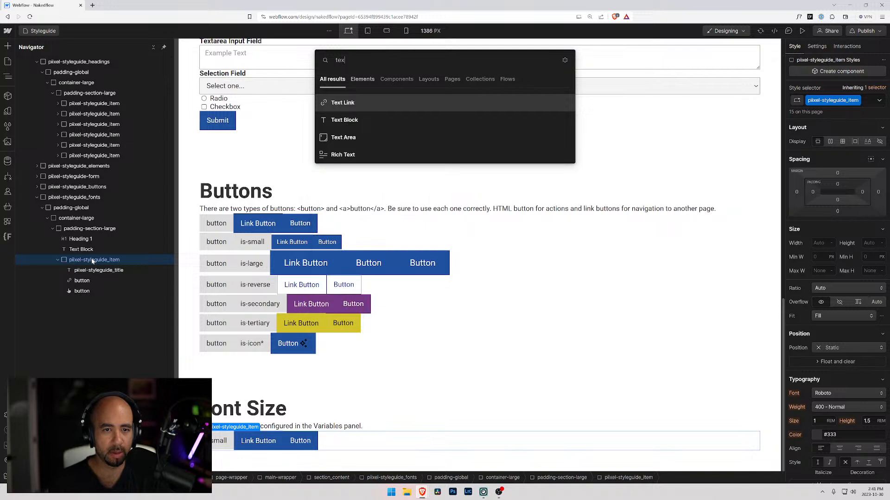
key("Down")
key("Return")
left_click_drag(83, 302, 83, 280)
Replace the new text block's placeholder with "This font-size is xsmall and is set to" followed by the size in rem.
double_click(248, 456)
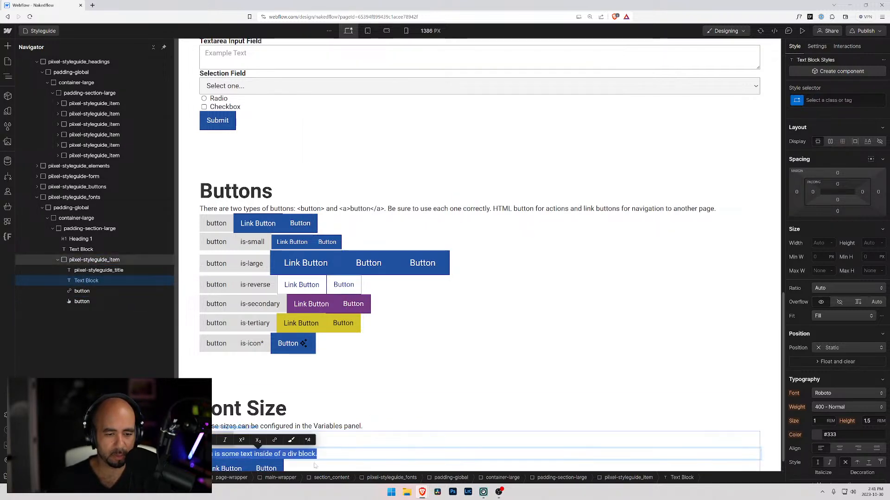
type("small")
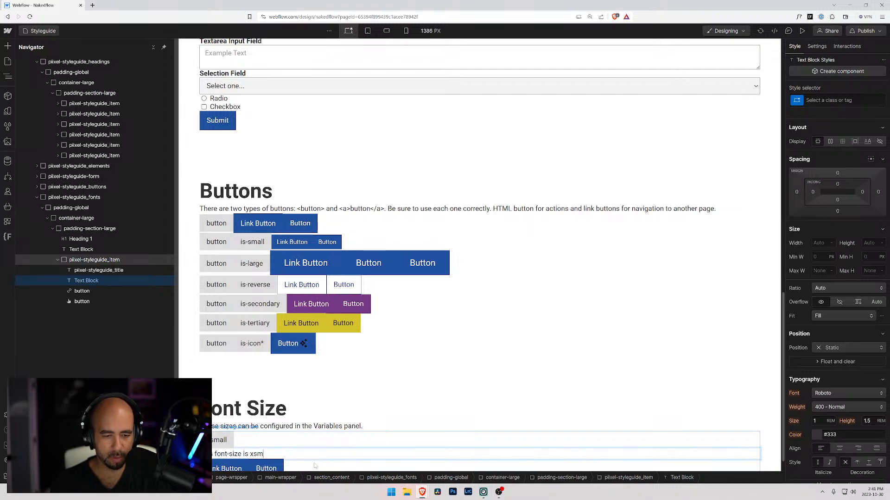
type("is ste")
type(" to ")
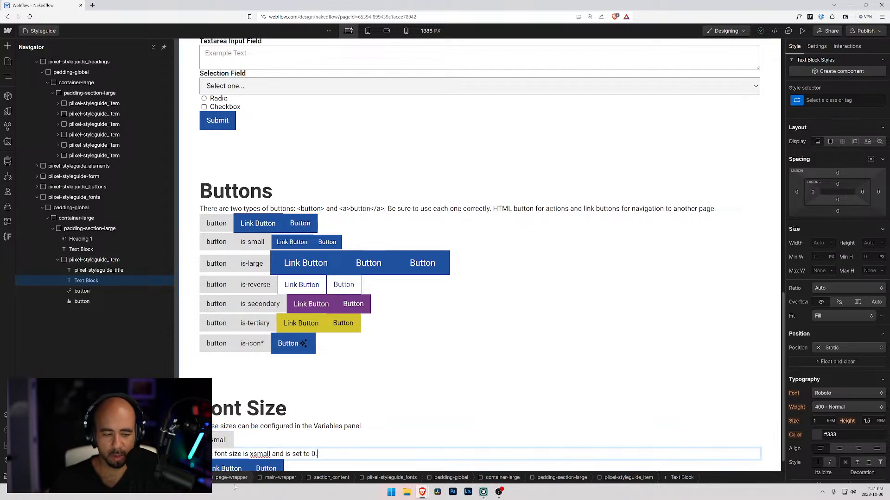
type("0.")
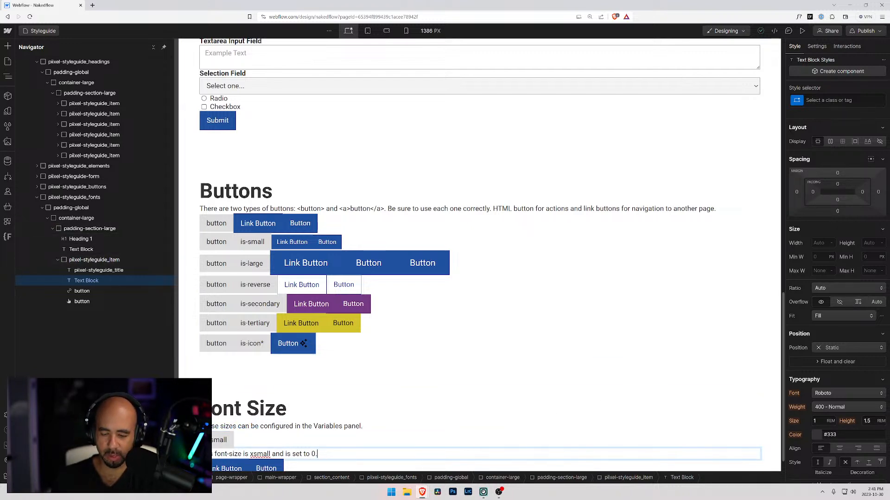
type("785")
key("BackSpace")
key("BackSpace")
key("BackSpace")
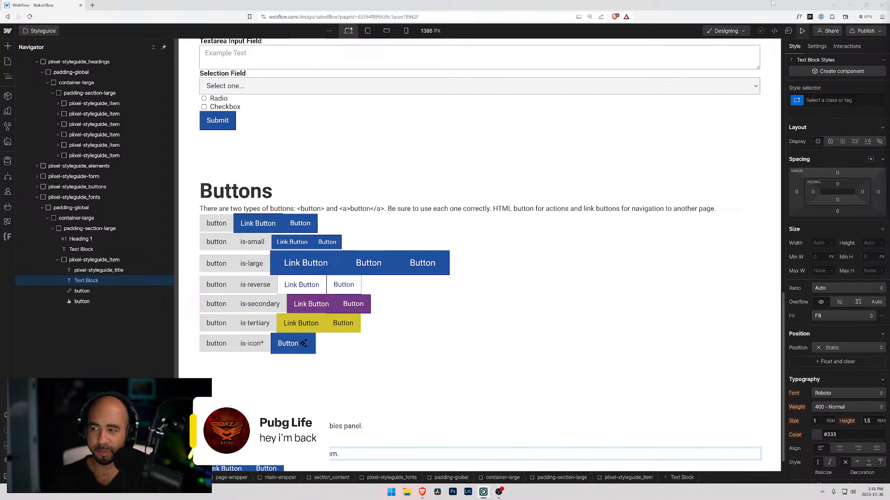
Delete the link button and the button from the xsmall item, and duplicate the item.
scroll(480, 255, "down", 1)
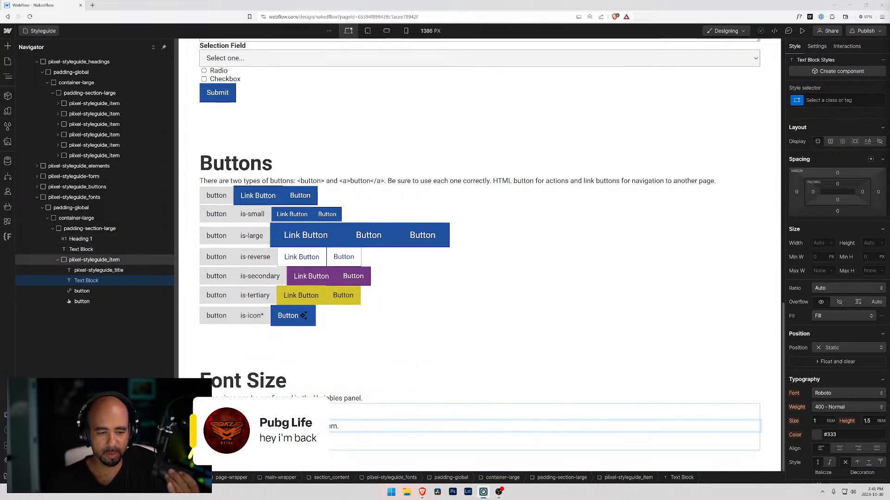
left_click(76, 293)
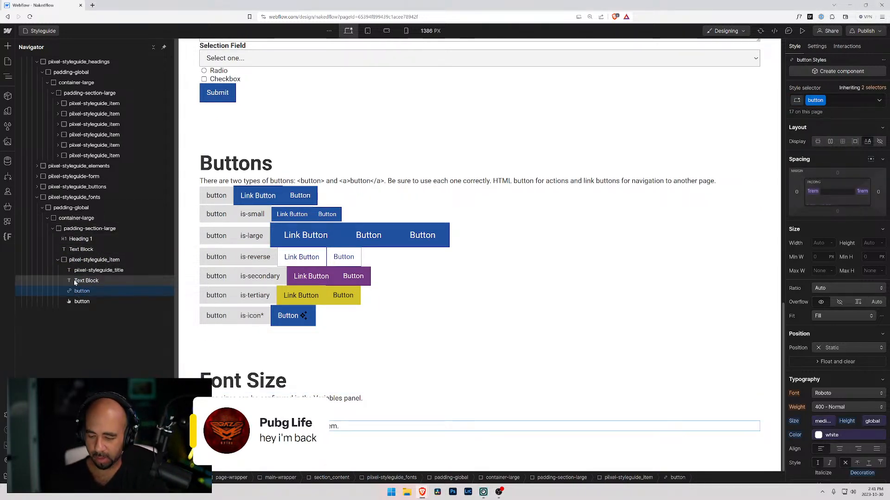
key("Delete")
key("Delete")
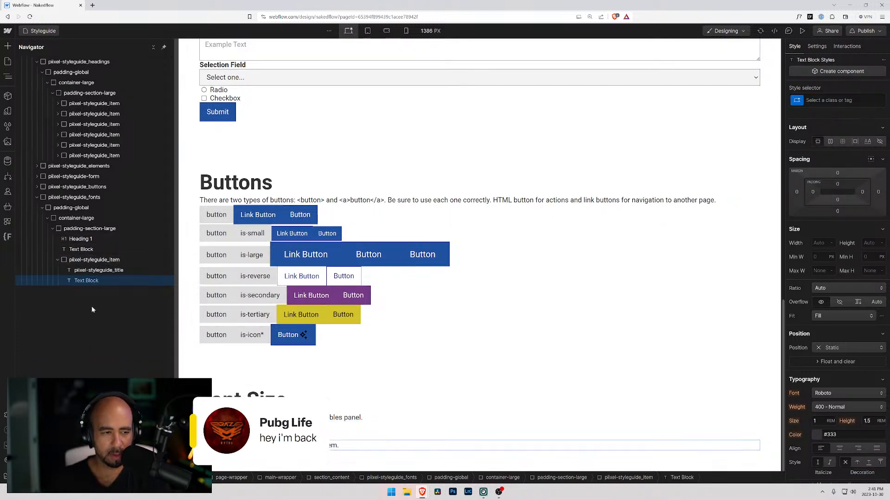
left_click(57, 260)
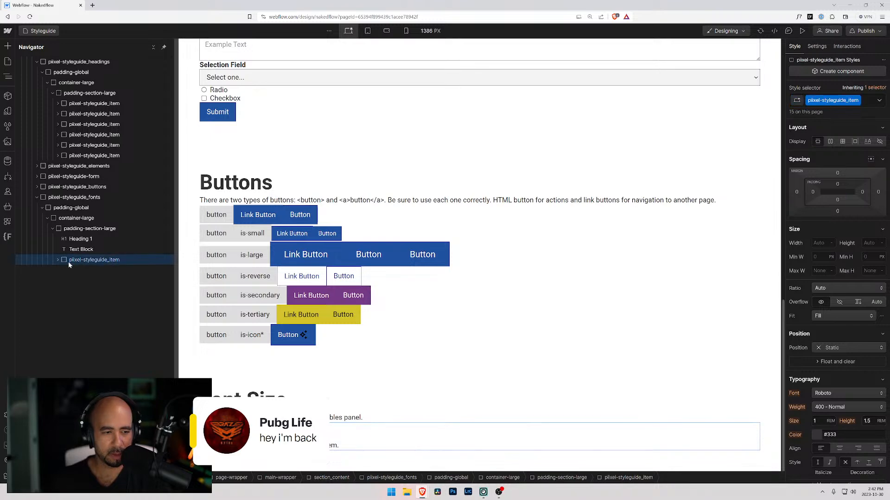
key("ctrl+v")
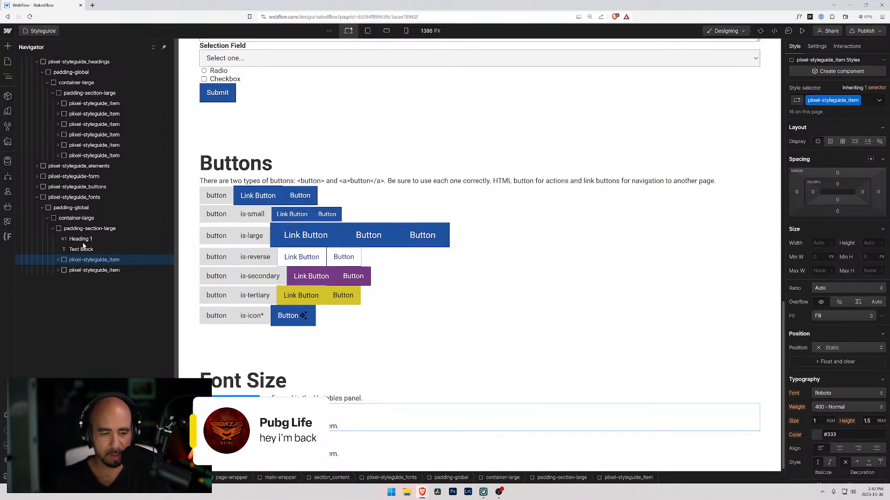
Check the size variables and update the duplicated item's title and description text for the next font size.
left_click(16, 114)
left_click(8, 112)
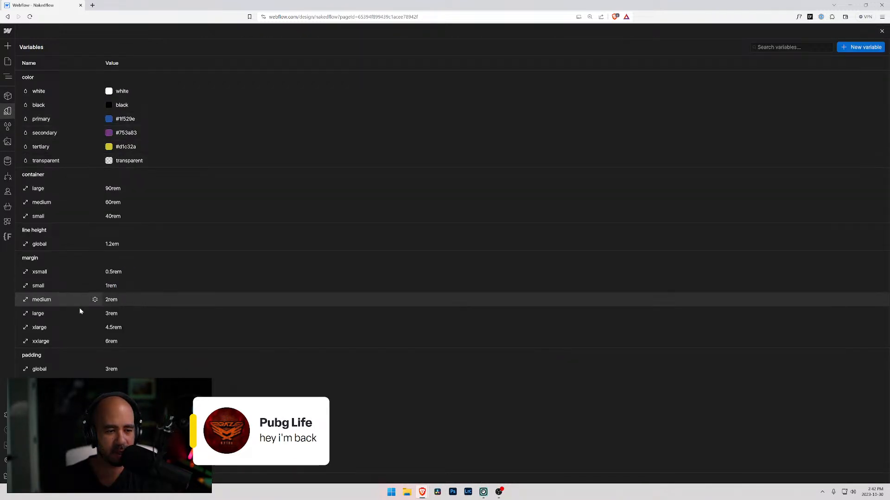
scroll(80, 307, "down", 3)
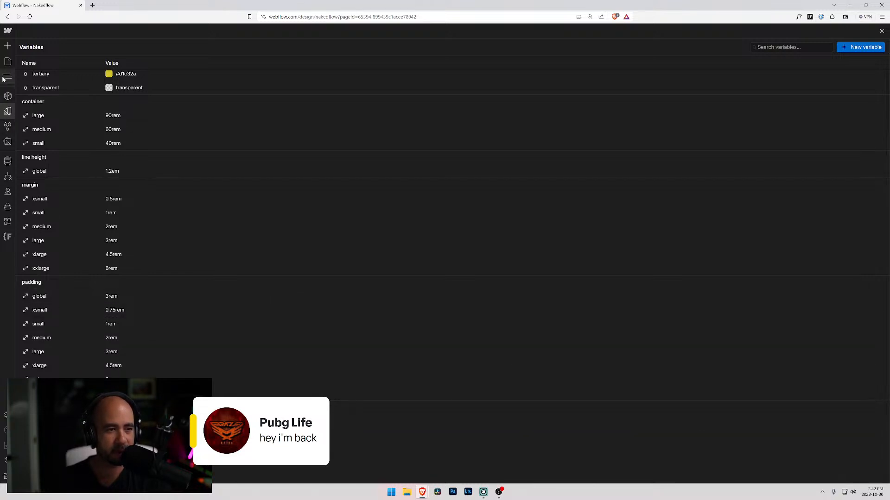
left_click(7, 61)
scroll(238, 321, "down", 15)
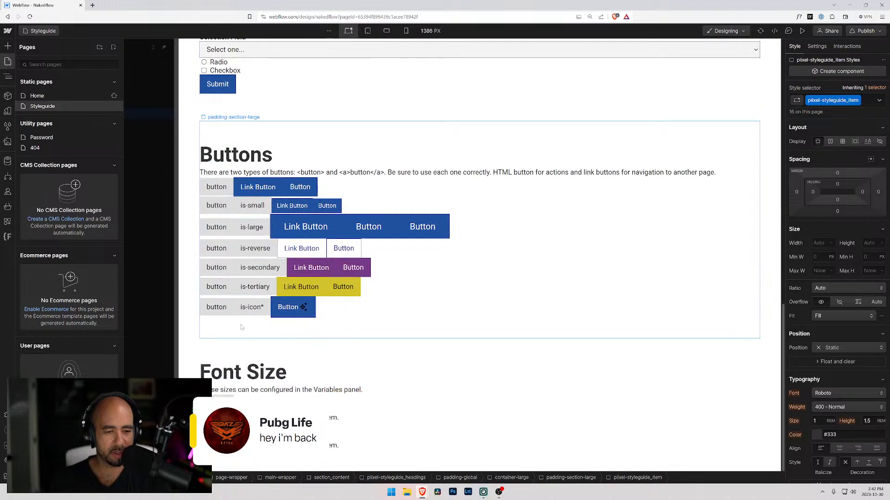
left_click(250, 437)
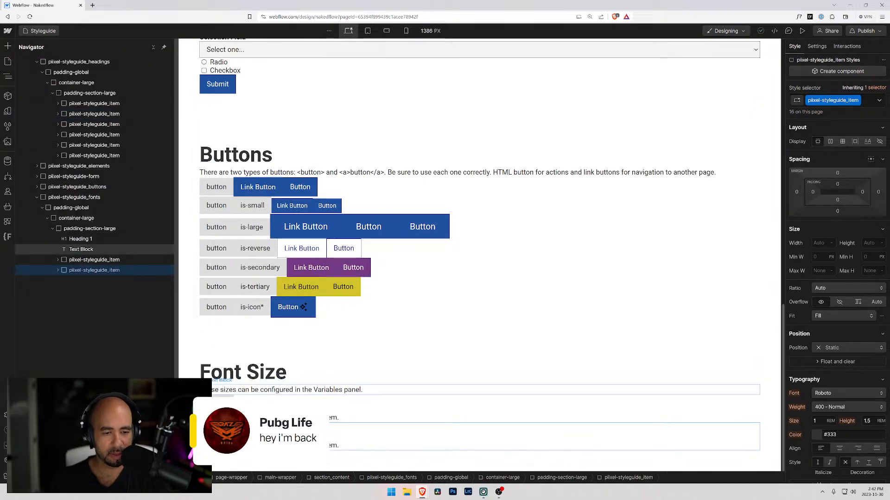
left_click(217, 431)
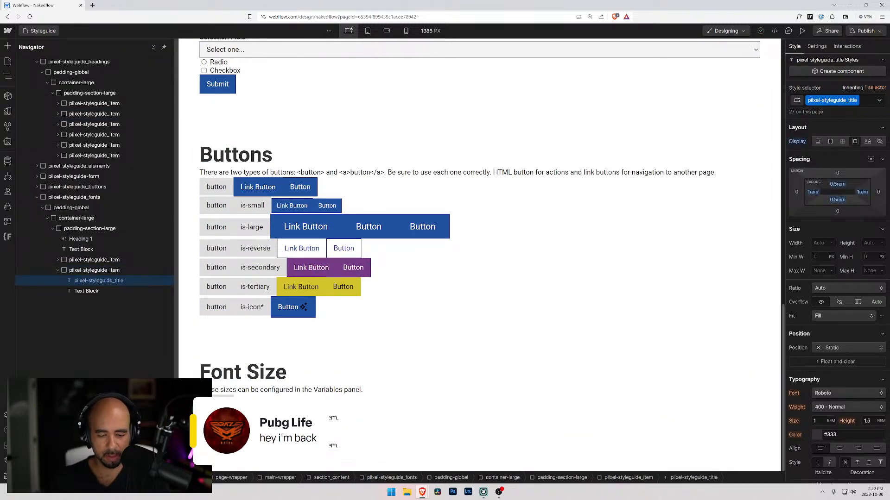
left_click(241, 446)
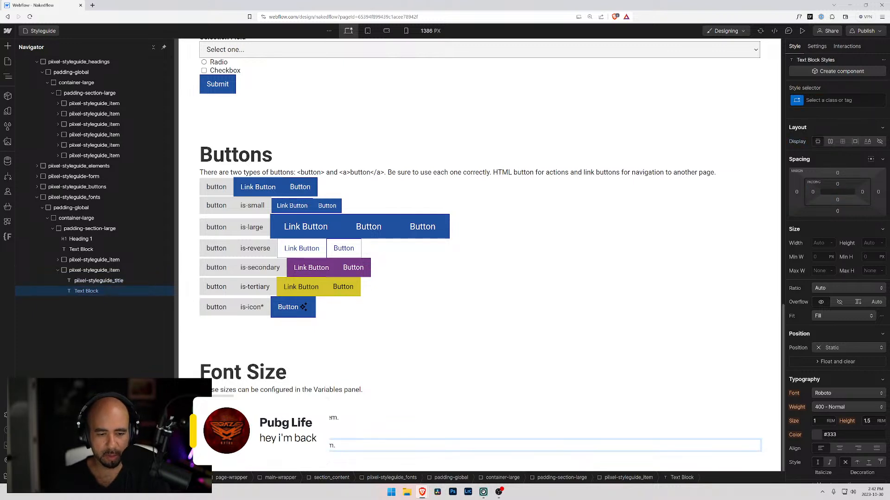
type("2")
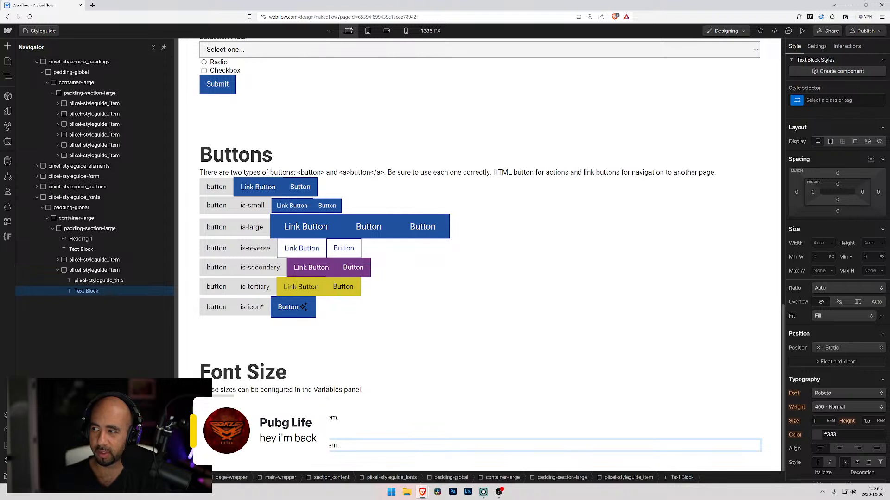
Give the text block in the first Font Size item a new class named xsmall.
left_click(88, 281)
left_click(89, 294)
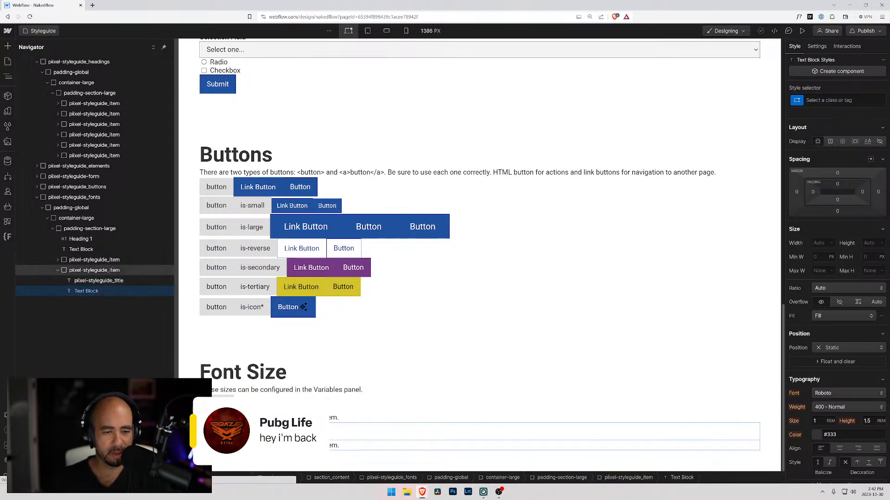
left_click(278, 417)
left_click(841, 100)
type("xsmall")
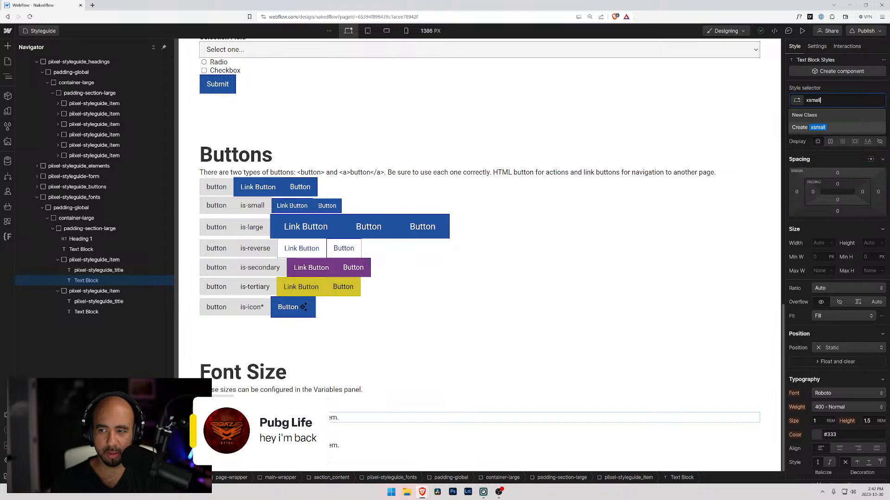
key("Return")
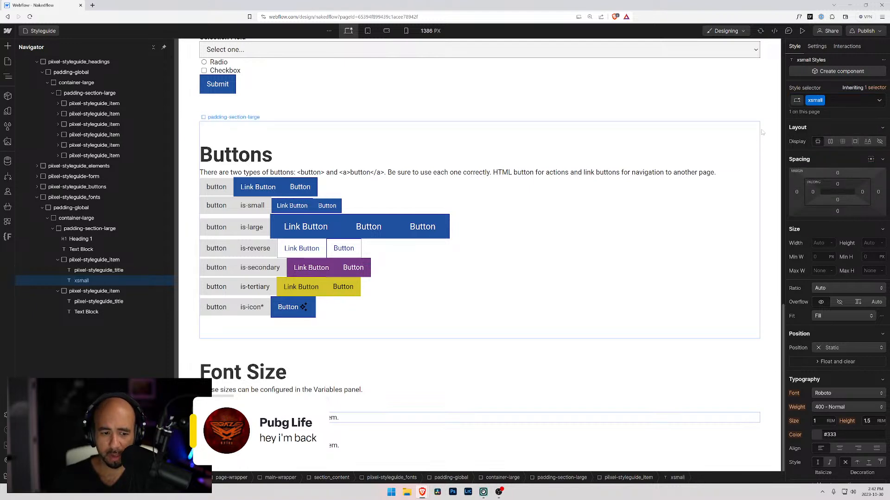
Link the xsmall class's font size to the text xsmall variable and its line height to the global line height variable.
scroll(791, 209, "down", 2)
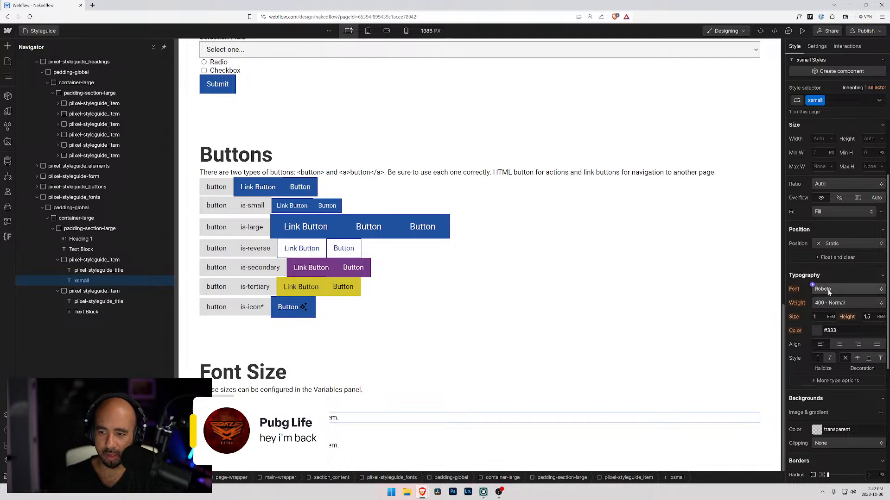
left_click(812, 315)
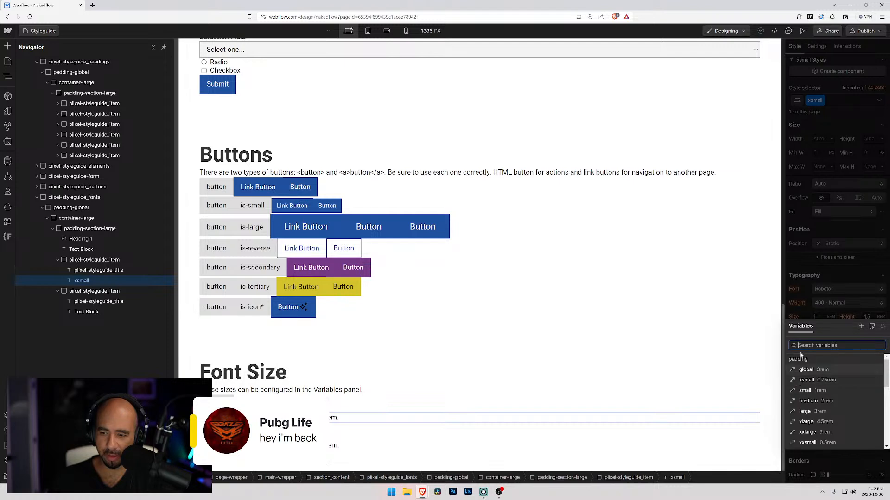
type("tex")
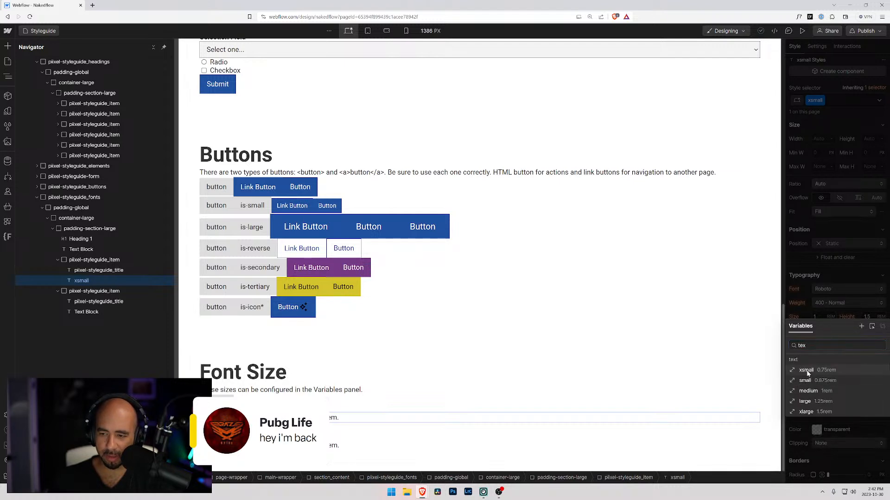
left_click(806, 370)
left_click(861, 315)
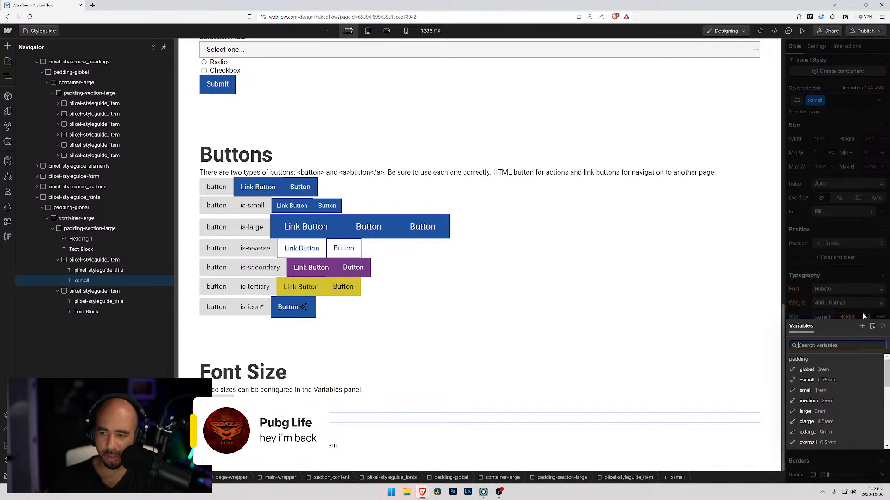
scroll(811, 431, "down", 3)
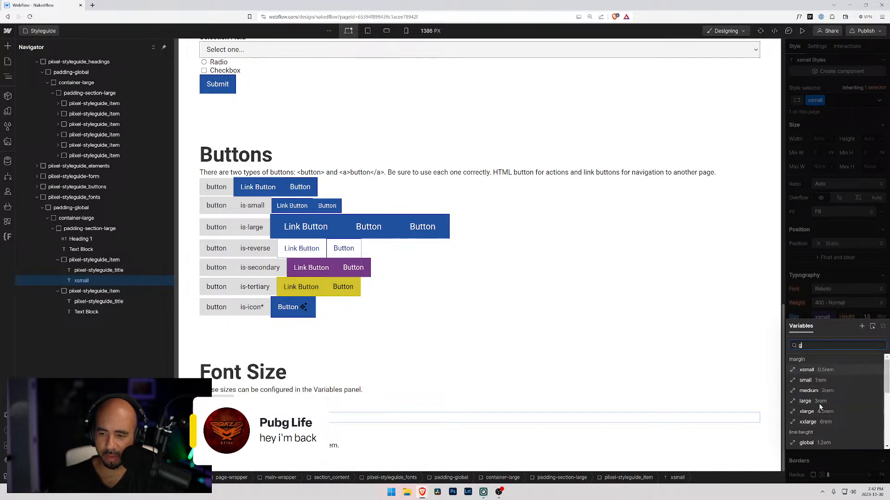
type("g")
left_click(806, 443)
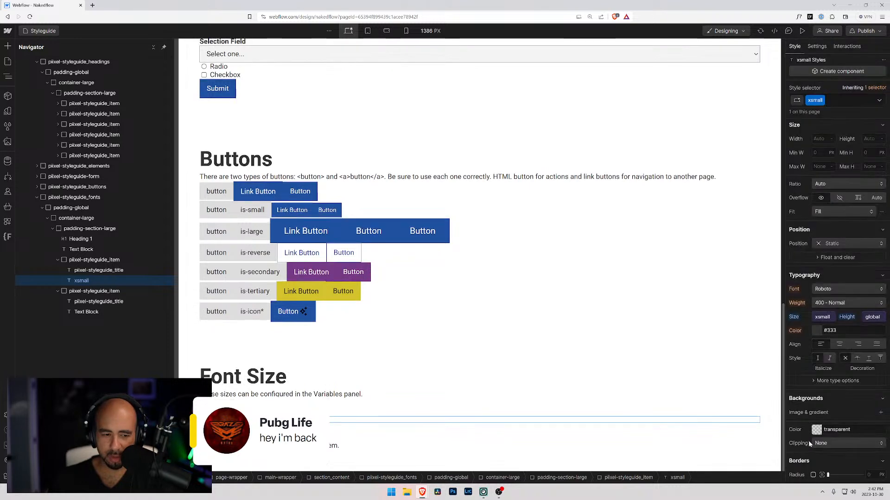
Give the text block in the second Font Size item a new class named small.
left_click(355, 423)
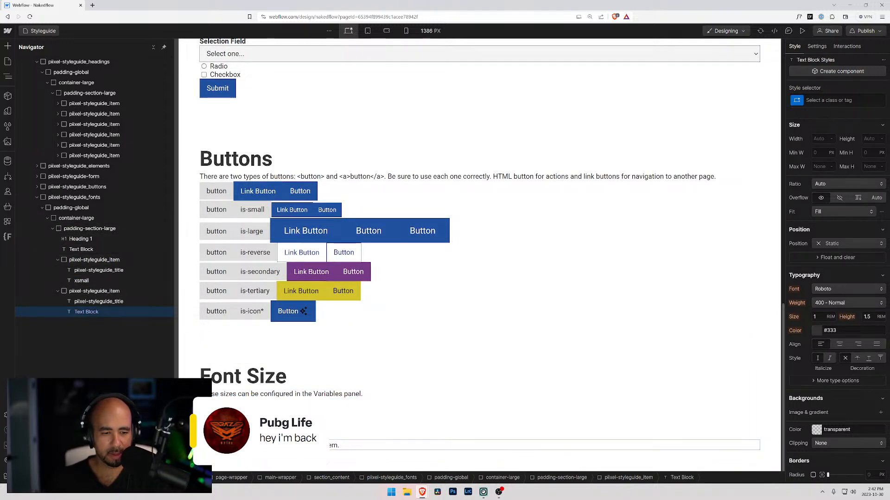
key("ctrl+Return")
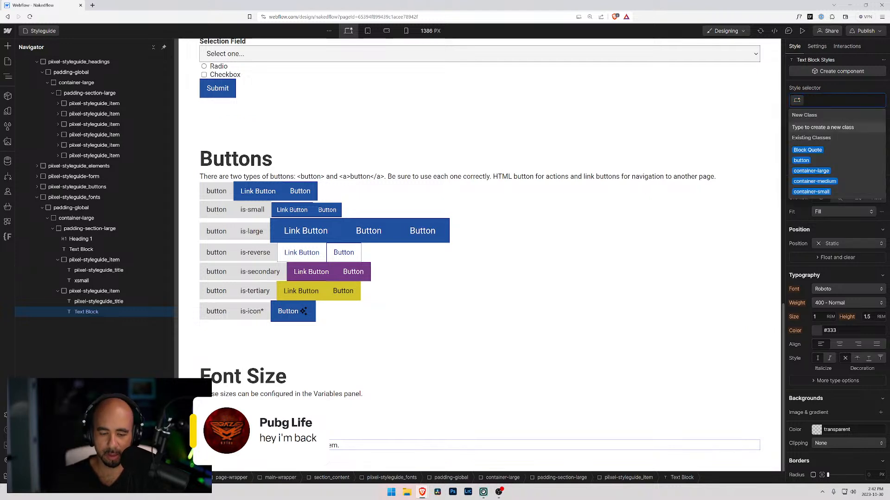
type("small")
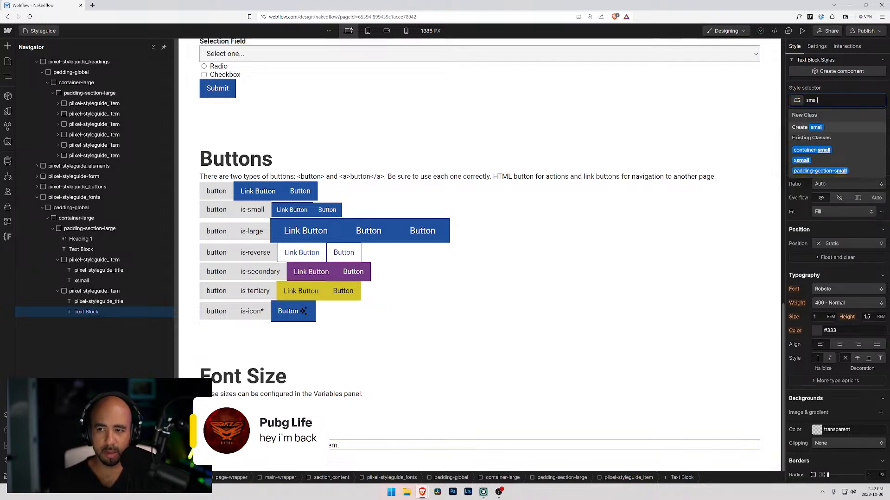
key("Return")
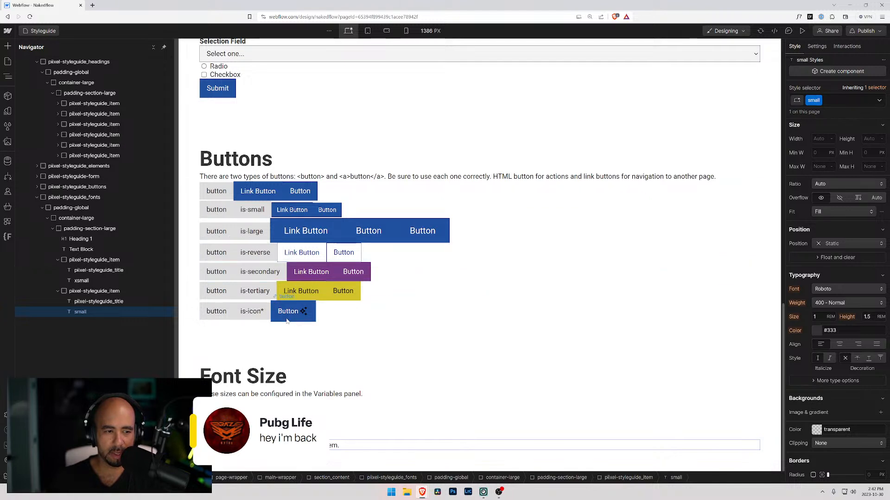
Link the small class's font size to the text small variable and its line height to the global line height variable.
left_click(815, 317)
type("small")
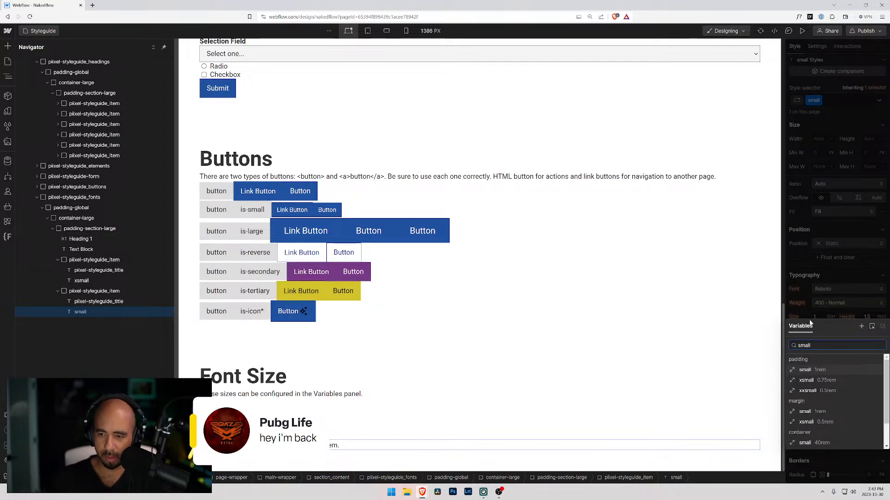
scroll(811, 419, "down", 1)
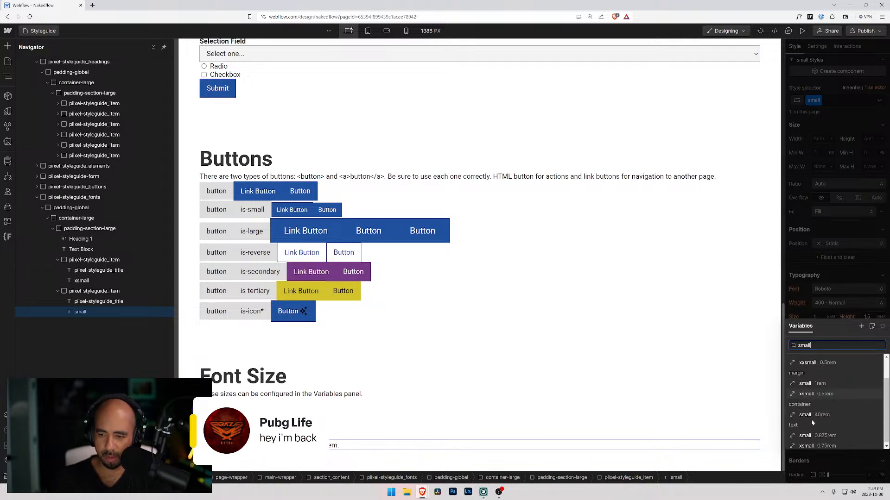
left_click(806, 435)
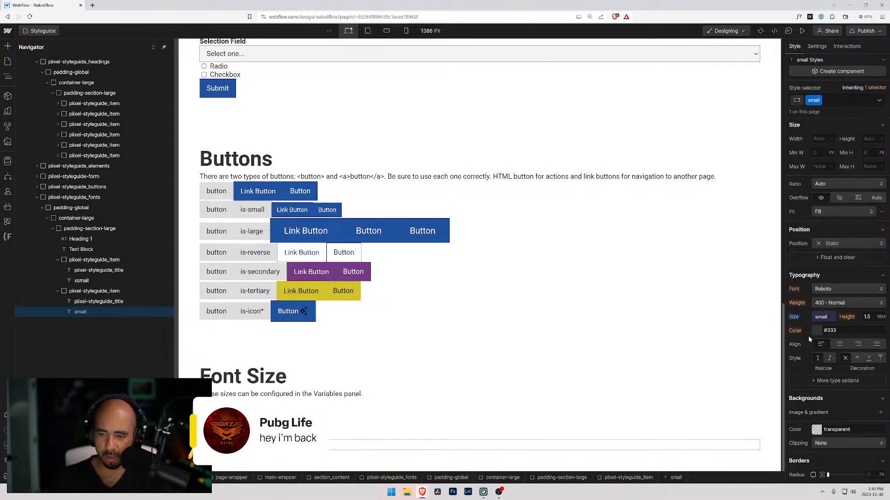
left_click(863, 314)
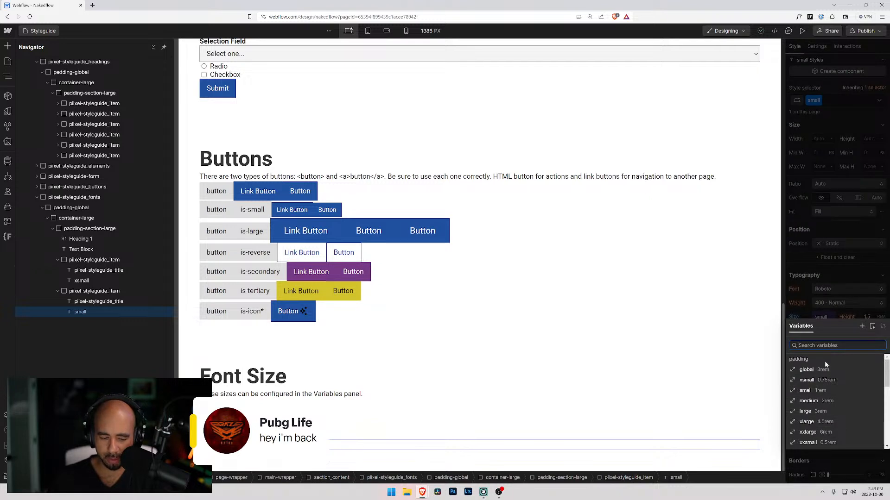
type("glova")
key("BackSpace")
key("BackSpace")
type("ba")
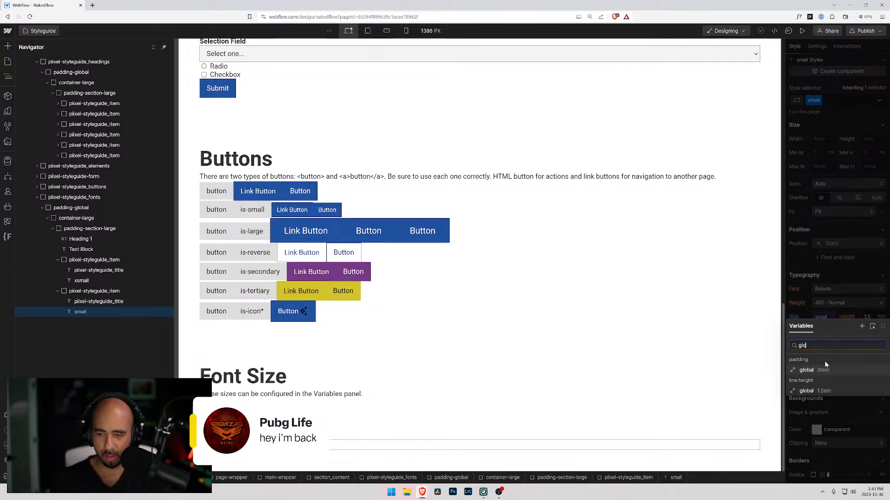
left_click(810, 391)
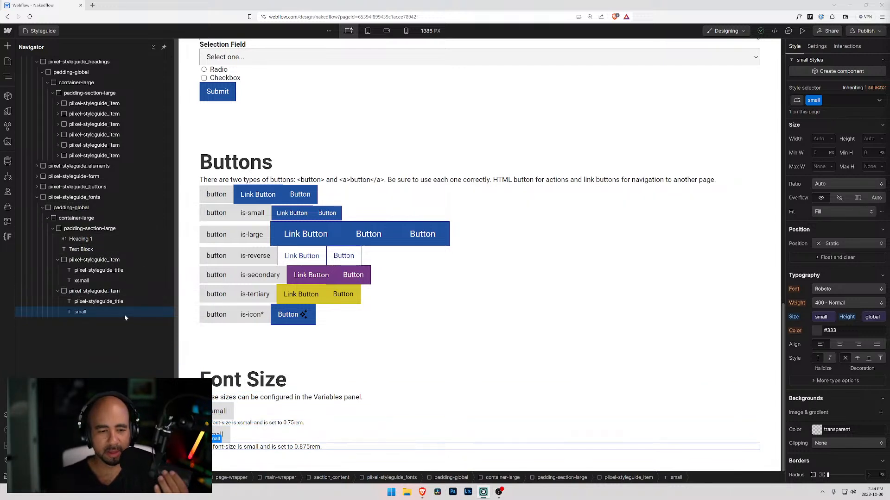
Duplicate the small Font Size item and change the copy's title to medium.
left_click(65, 293)
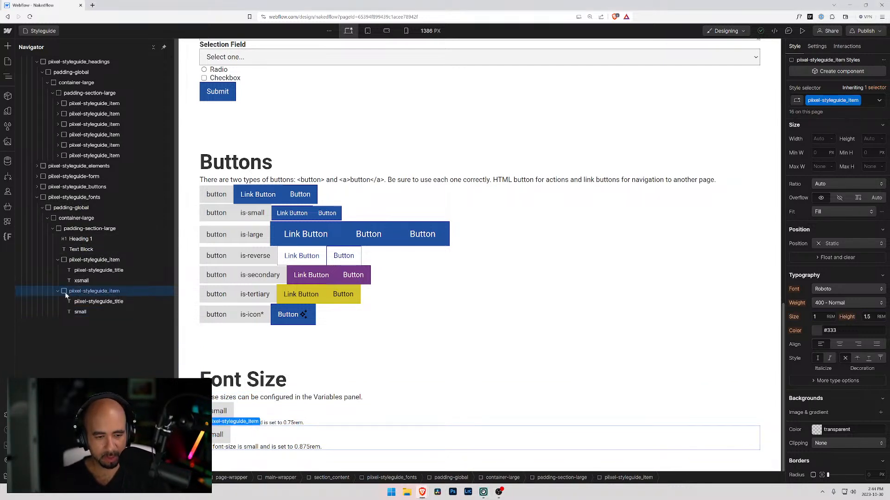
key("ctrl+d")
double_click(247, 435)
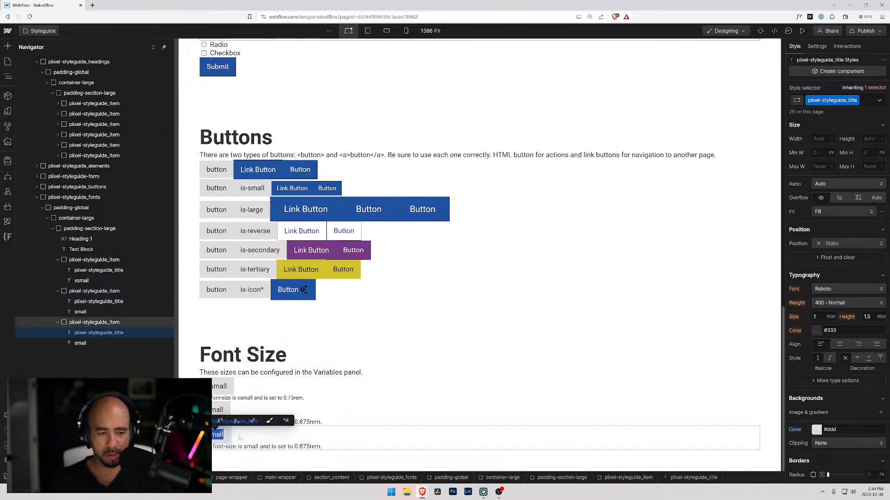
type("medium")
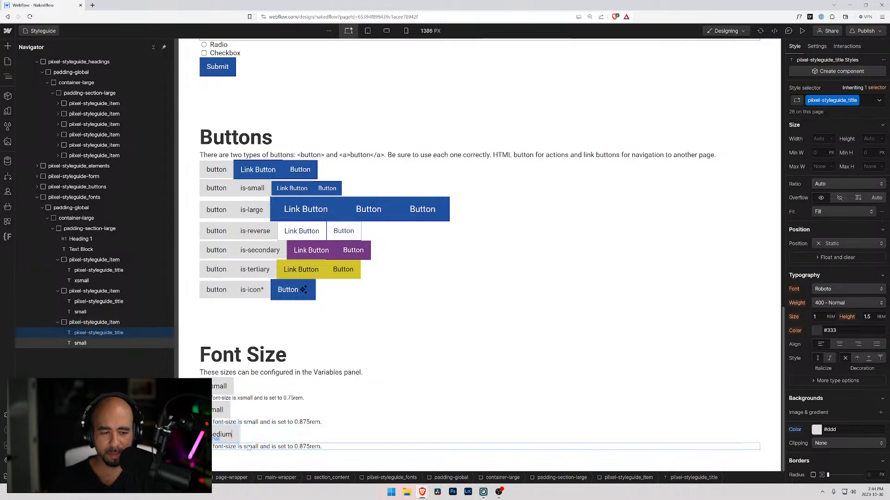
Edit the copied item's description so it names the medium font size and a value of 1rem.
left_click(249, 448)
double_click(257, 446)
double_click(251, 447)
type("medium")
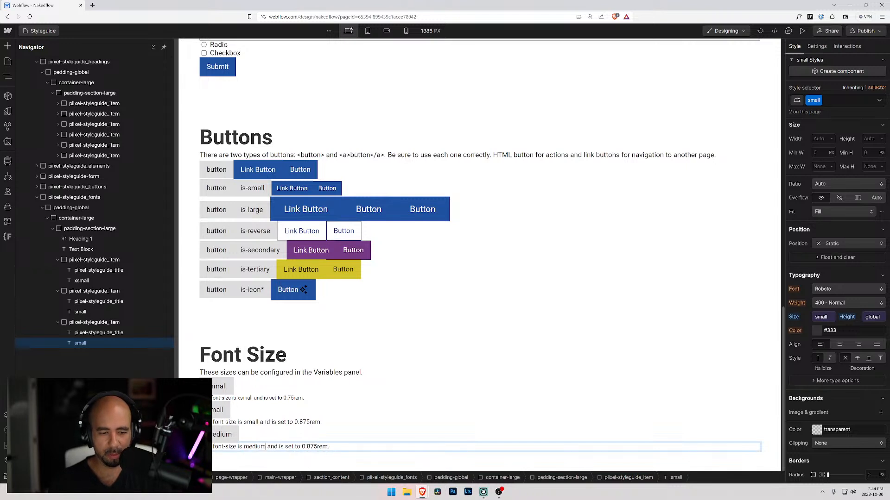
mouse_move(301, 447)
left_mouse_down()
mouse_move(329, 446)
mouse_move(315, 447)
left_mouse_up()
type("12")
key("BackSpace")
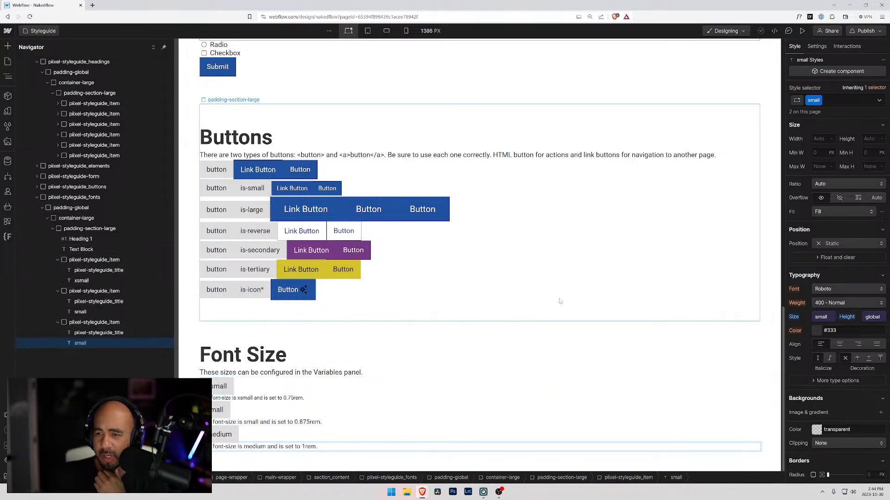
Replace the small class on the third Font Size item's description with a new class named medium.
left_click(95, 333)
left_click(80, 344)
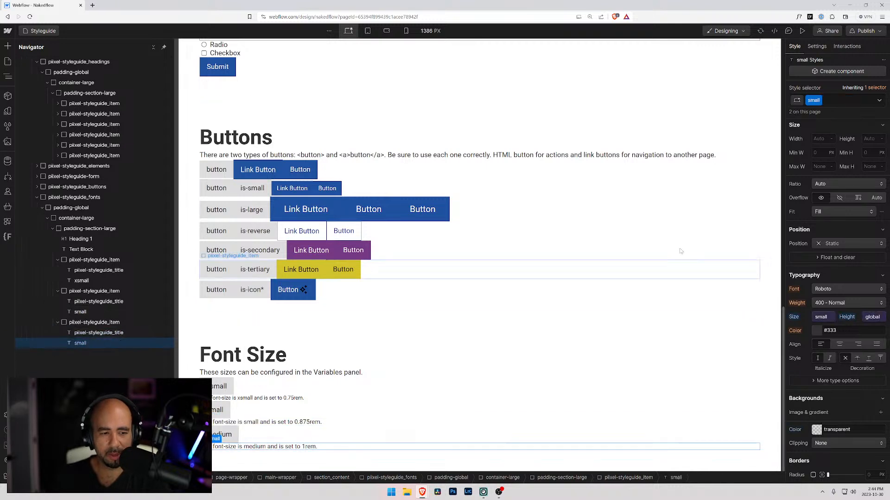
left_click(845, 101)
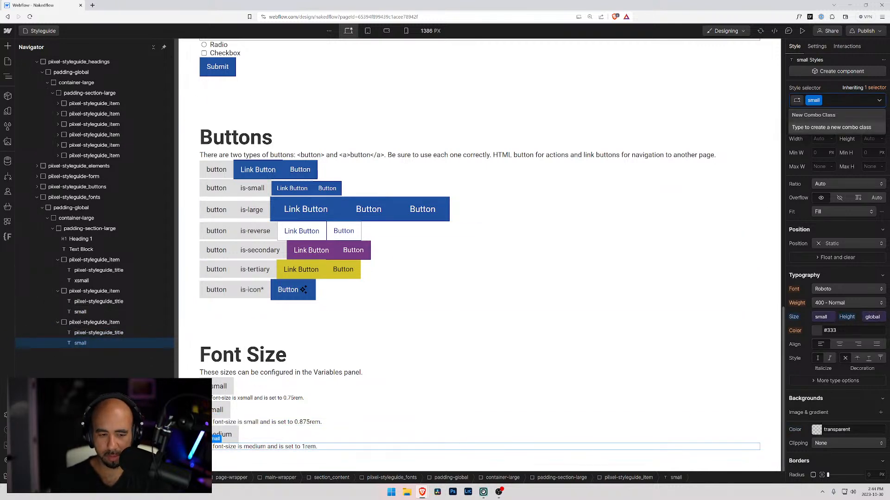
key("BackSpace")
type("medium")
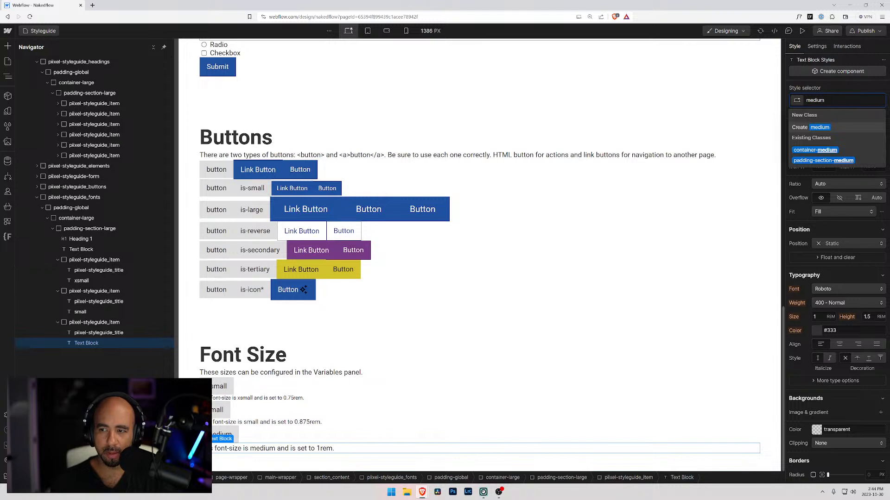
key("Return")
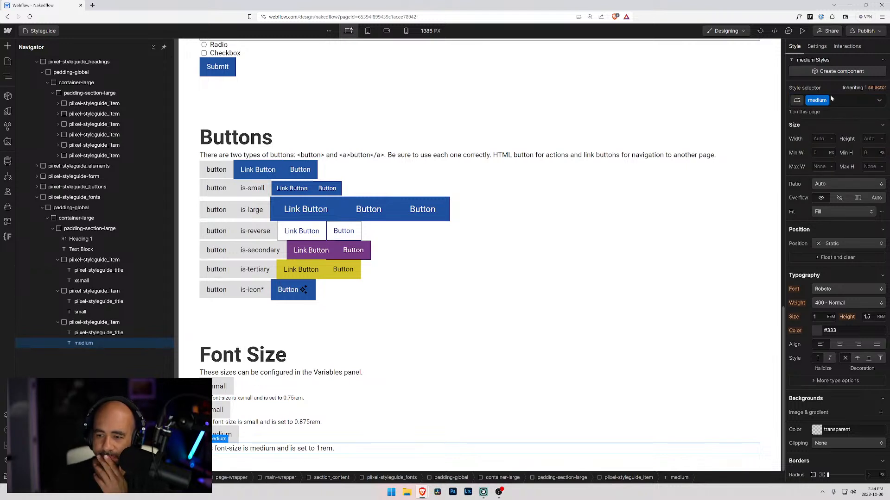
Link the medium class's font size to the text medium variable and its line height to the global line height variable.
left_click(812, 314)
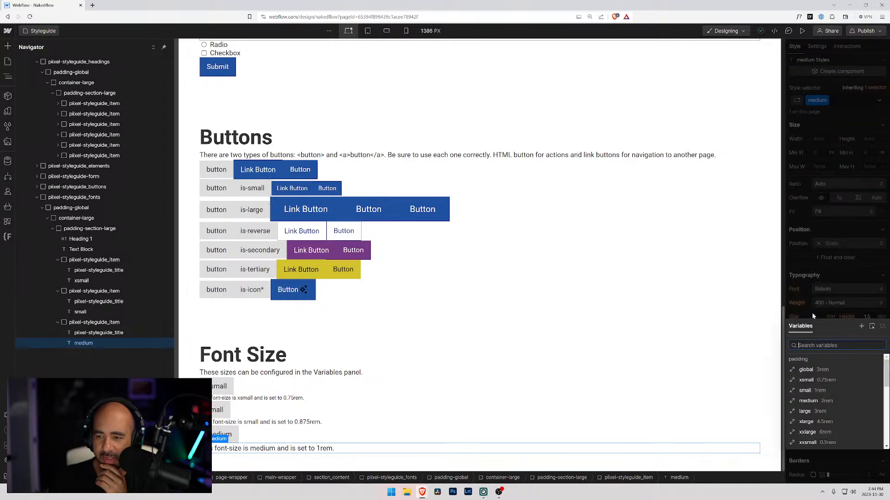
type("medium")
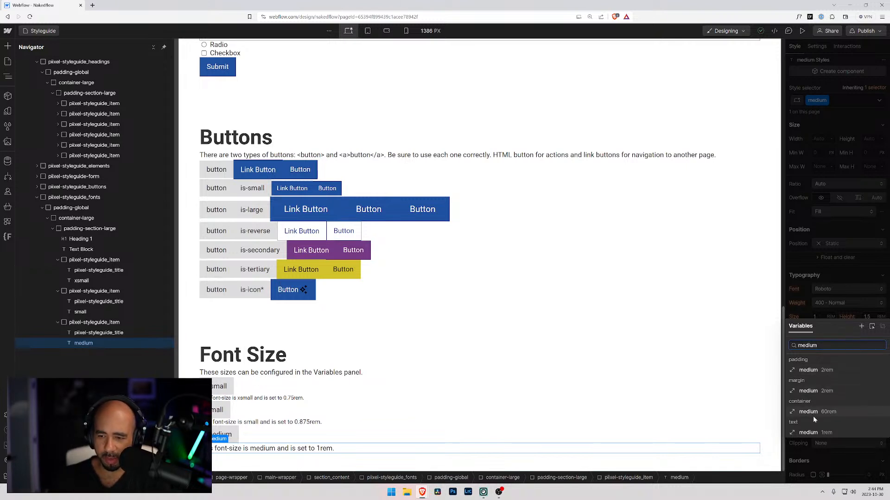
left_click(808, 433)
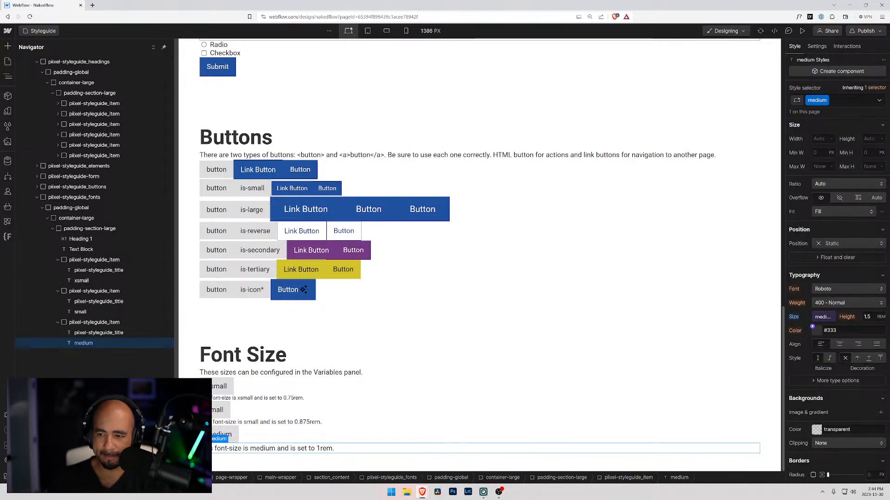
left_click(863, 314)
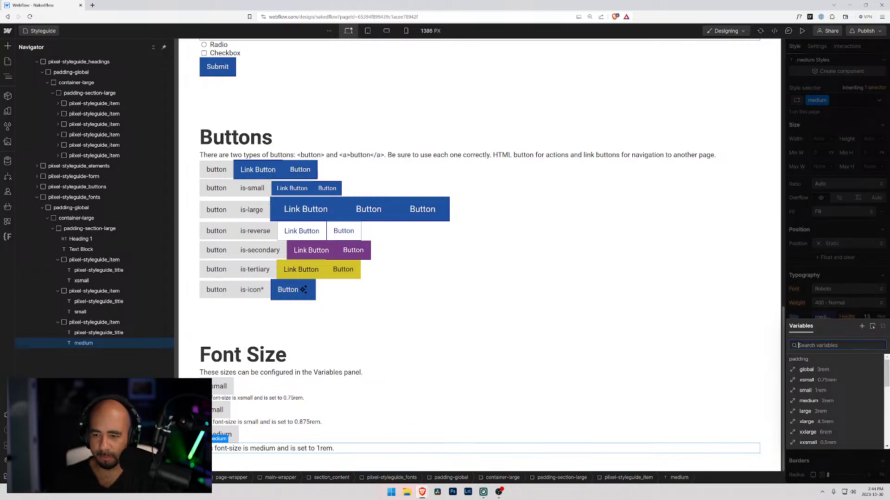
scroll(814, 421, "down", 5)
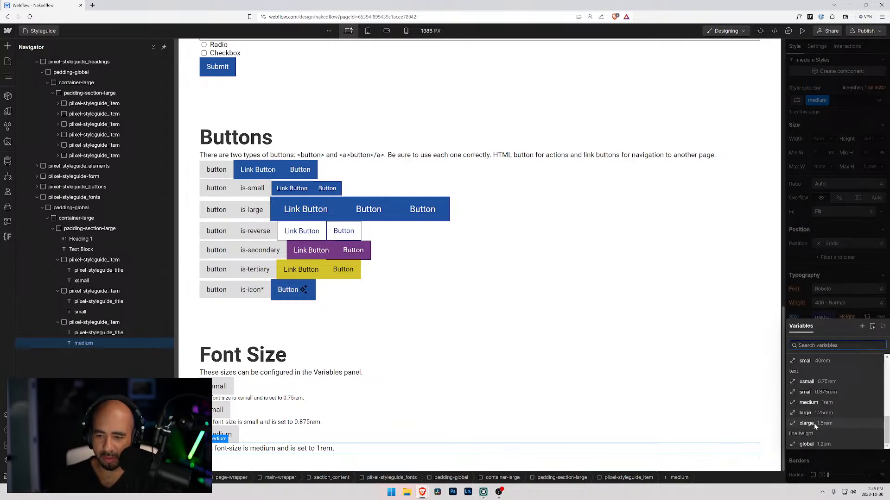
left_click(810, 444)
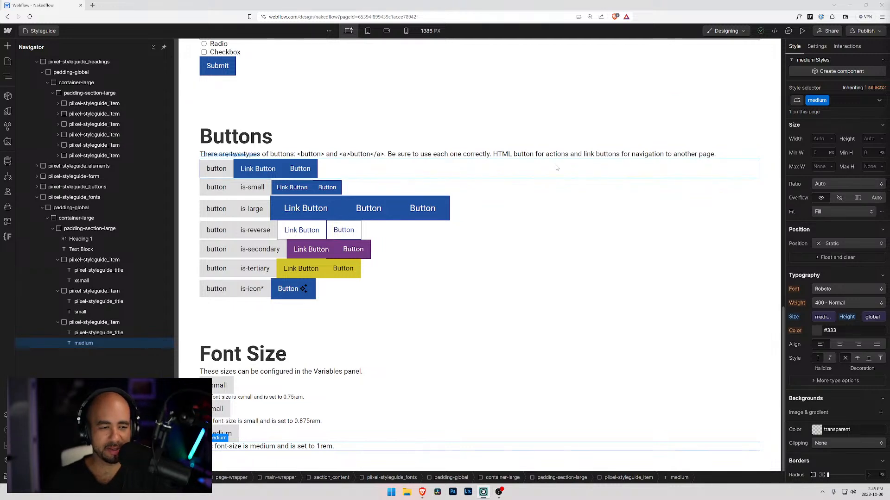
Duplicate the medium Font Size item and change the copy's title to large.
left_click(87, 323)
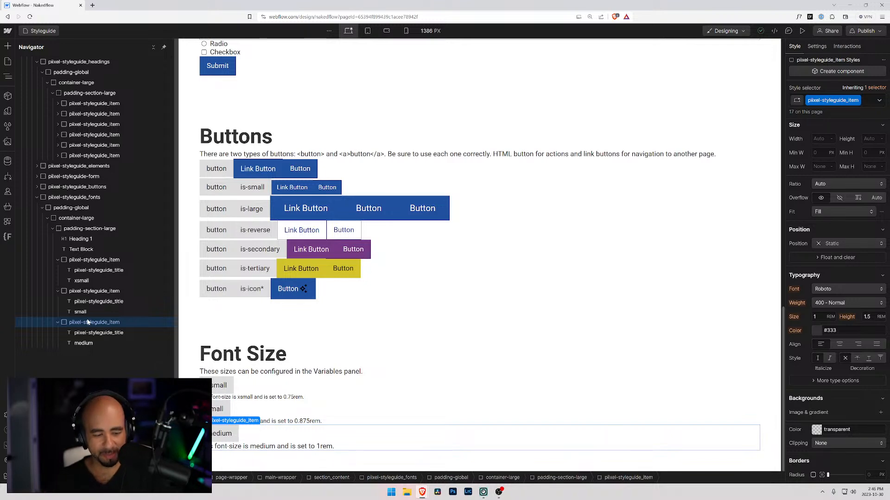
key("ctrl+d")
scroll(224, 410, "down", 1)
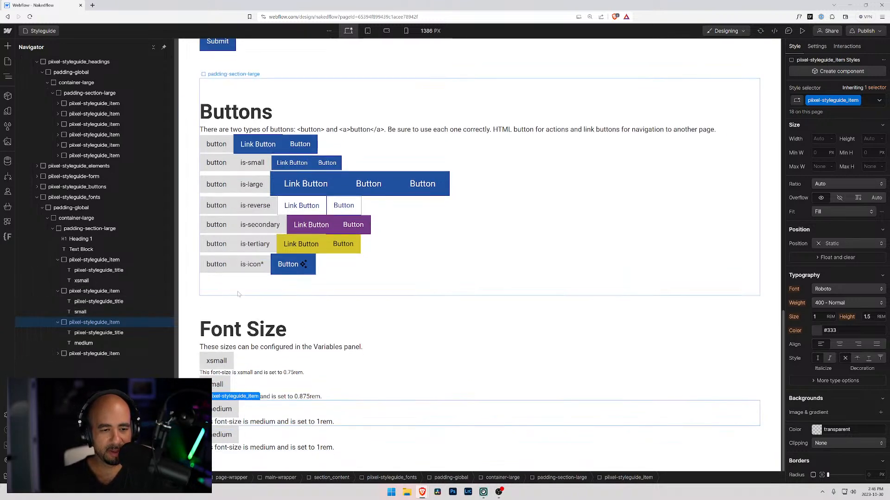
double_click(225, 434)
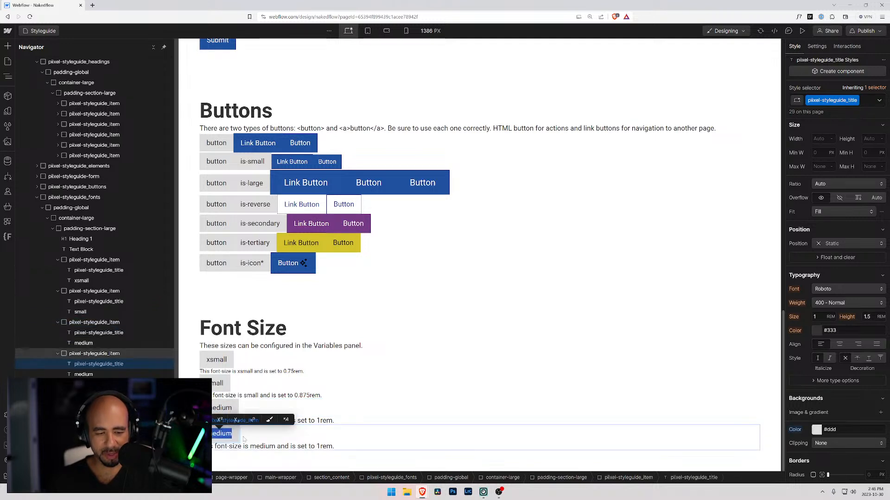
type("lar")
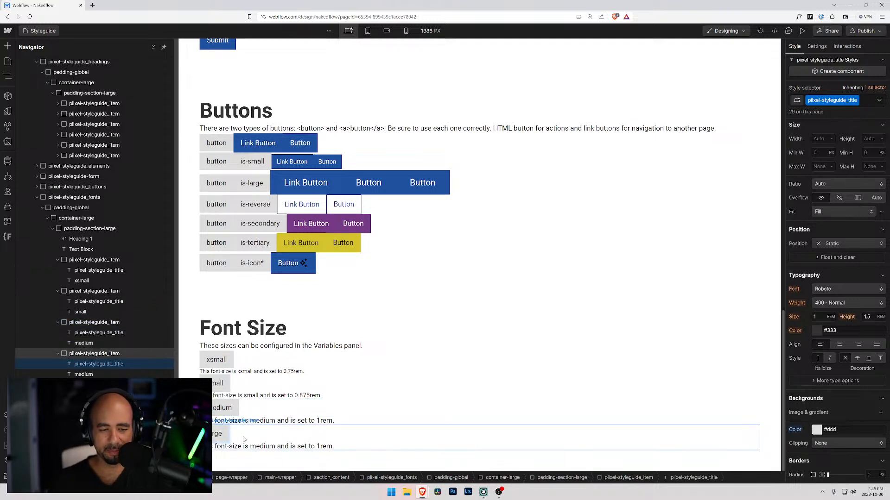
Replace the medium class on the last Font Size item's description with a new class named large.
left_click(255, 447)
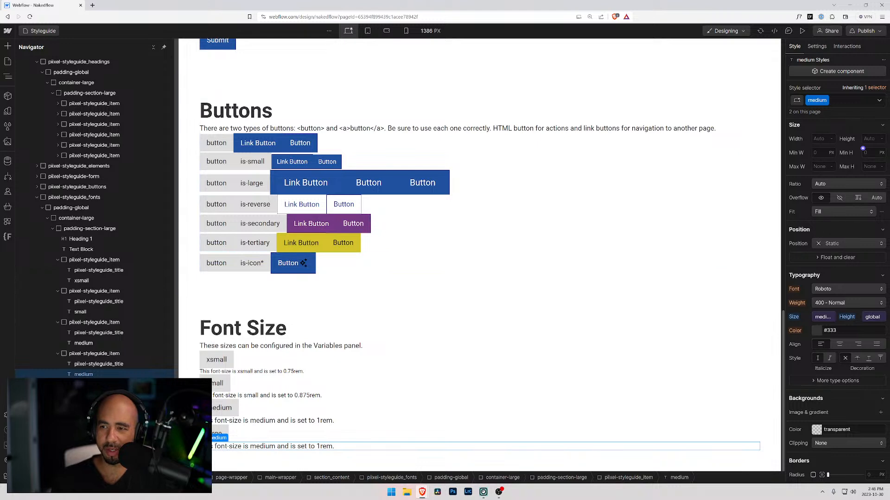
left_click(841, 103)
key("BackSpace")
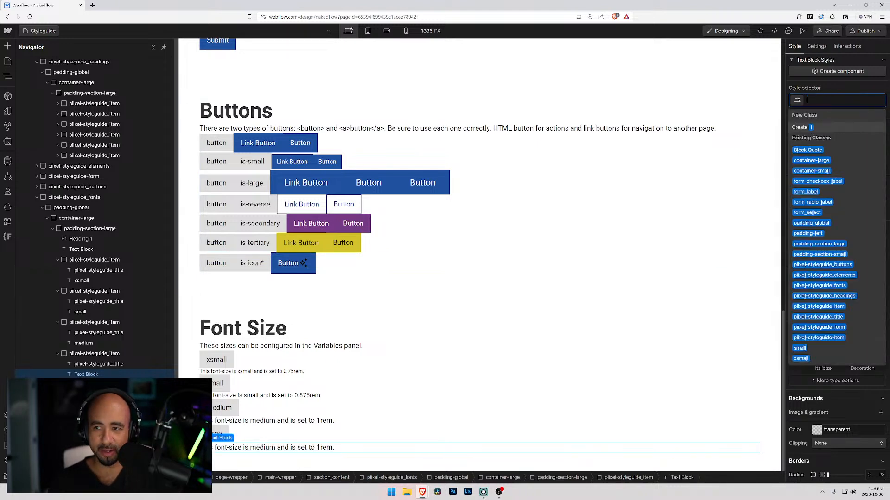
type("large")
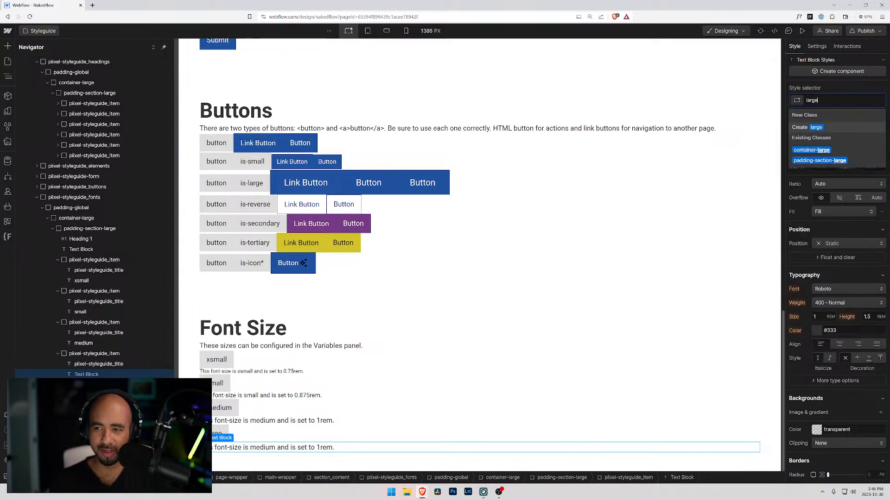
key("Return")
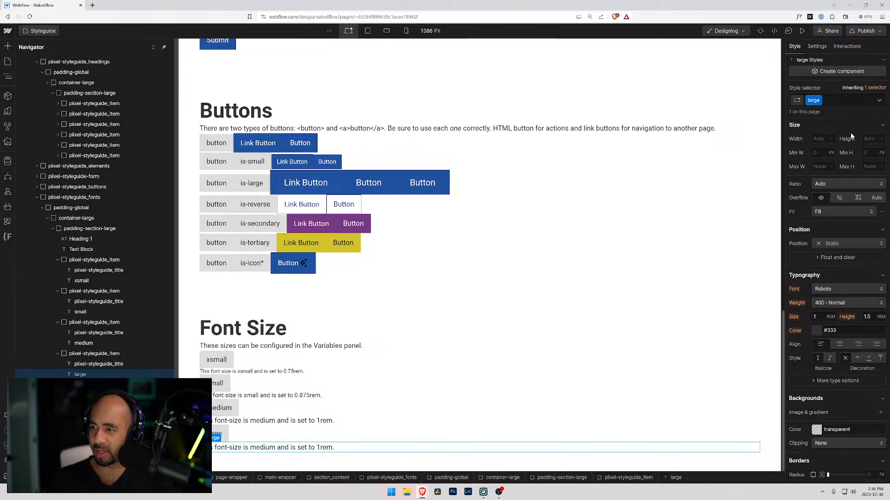
scroll(828, 238, "down", 3)
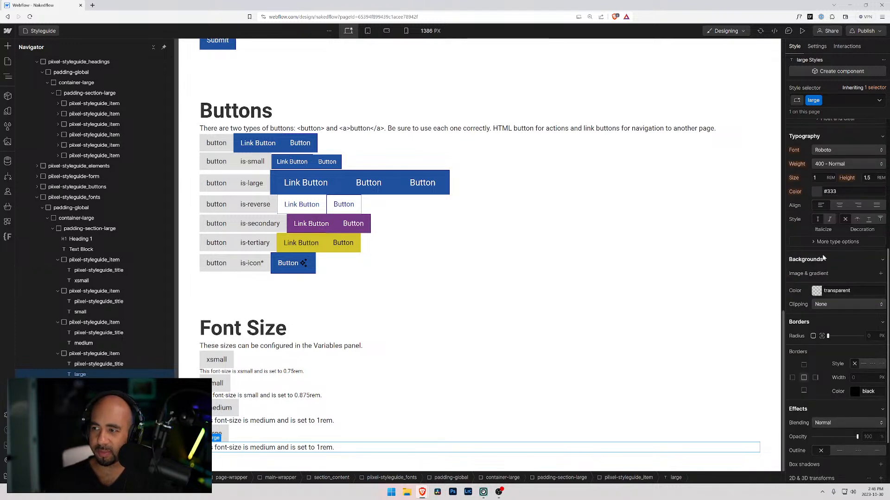
scroll(805, 197, "up", 5)
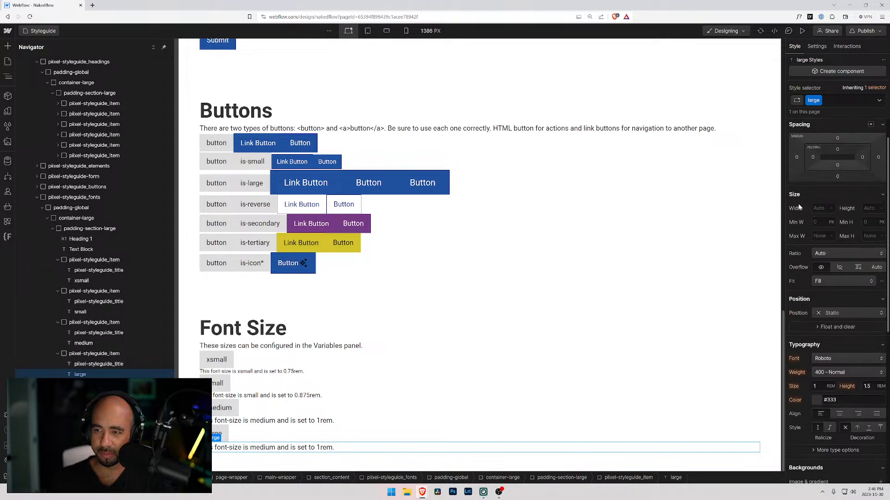
Link the large class's font size to the text large variable and its line height to the global line height variable.
scroll(796, 224, "down", 3)
left_click(815, 245)
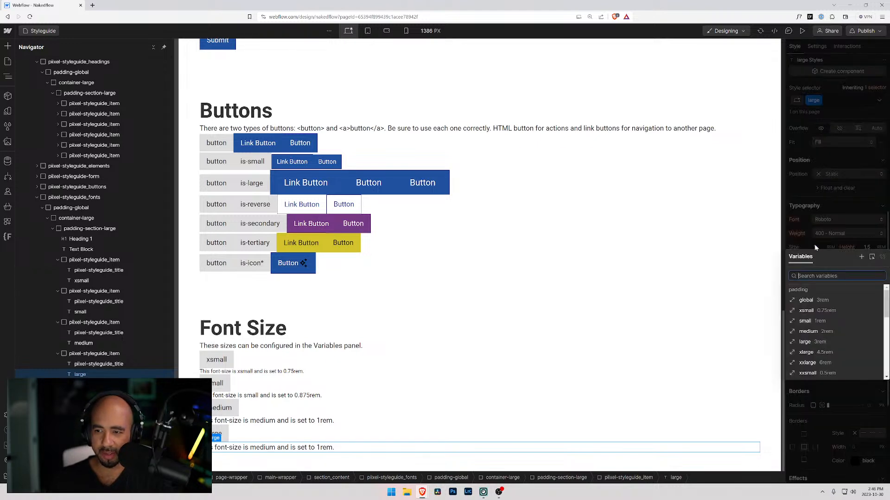
scroll(809, 345, "down", 5)
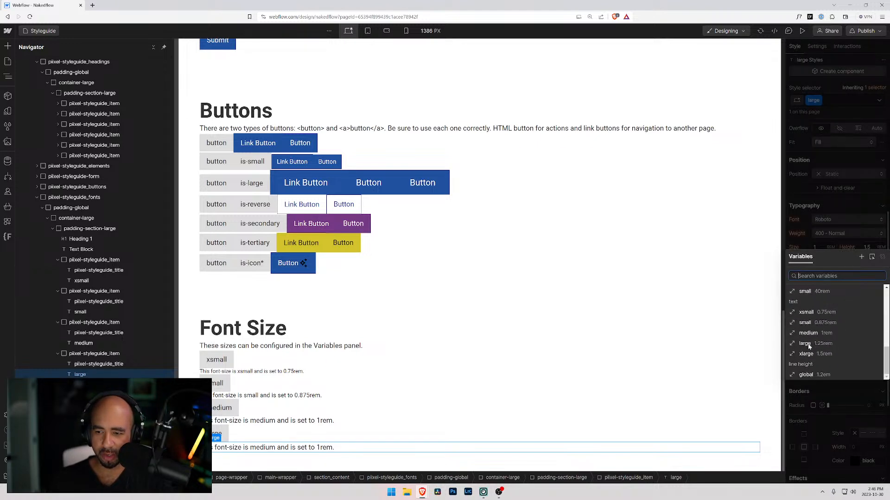
left_click(806, 344)
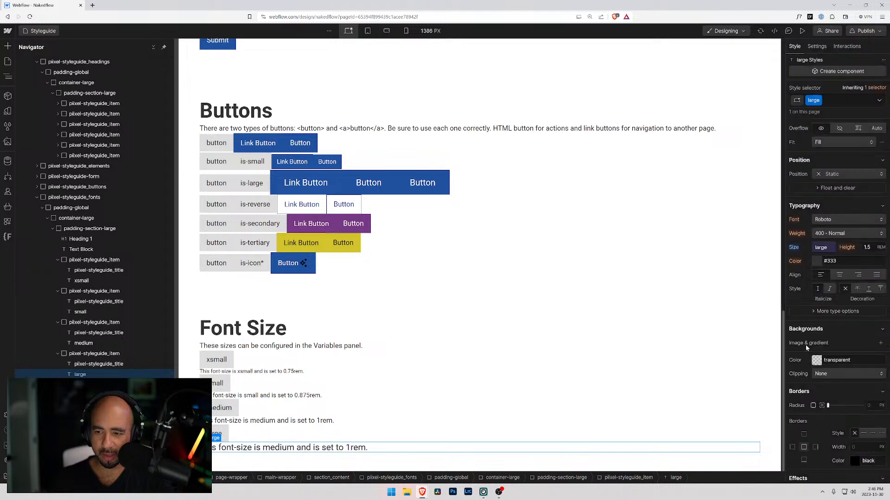
left_click(863, 246)
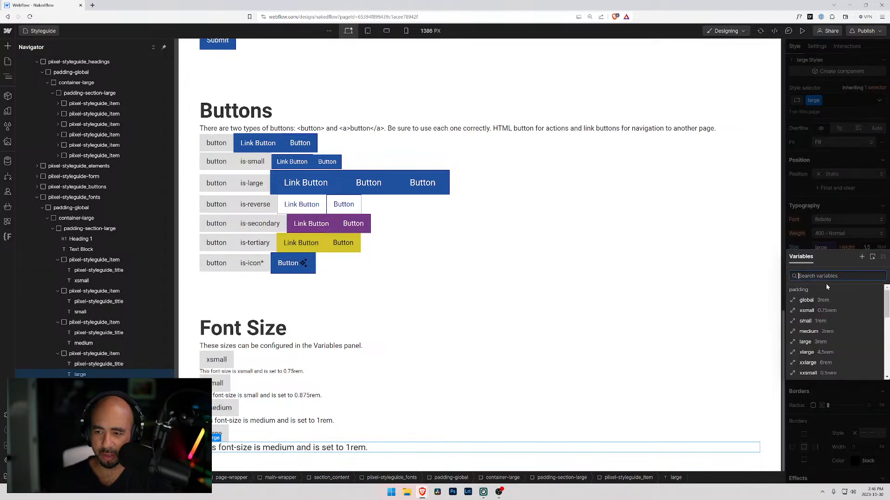
scroll(811, 343, "down", 5)
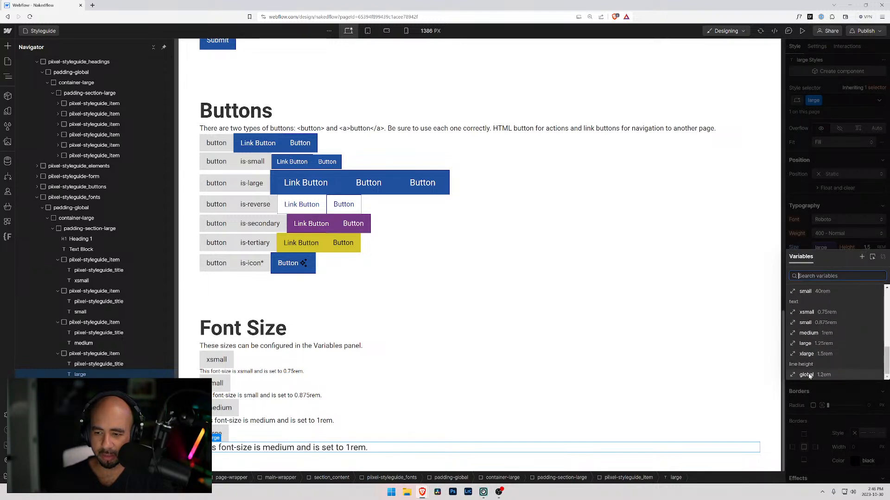
left_click(807, 376)
Change the large item's description to "This font-size is large and is set to 1.25rem.".
double_click(294, 449)
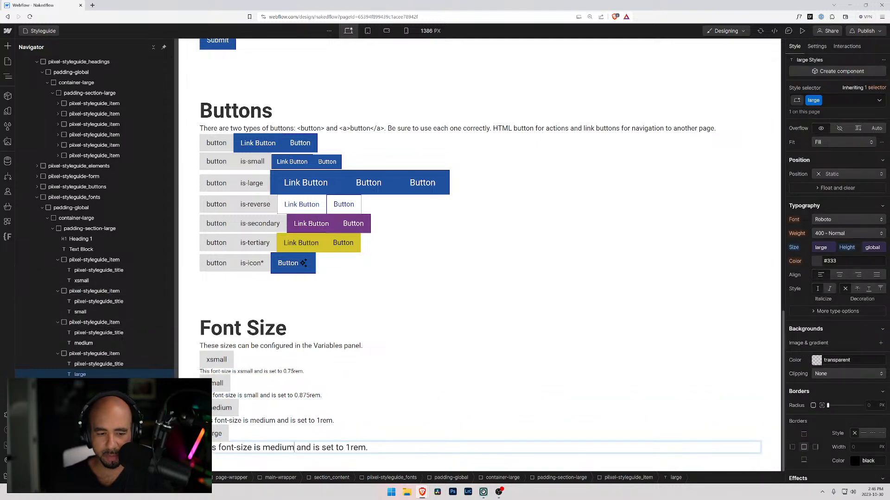
left_click_drag(294, 447, 270, 448)
type("large")
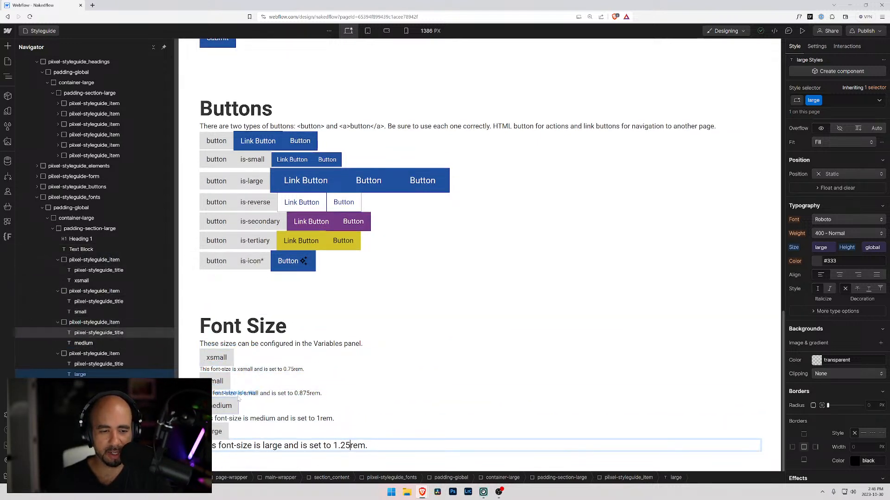
Duplicate the large Font Size item and change the copy's title to xlarge.
left_click(65, 354)
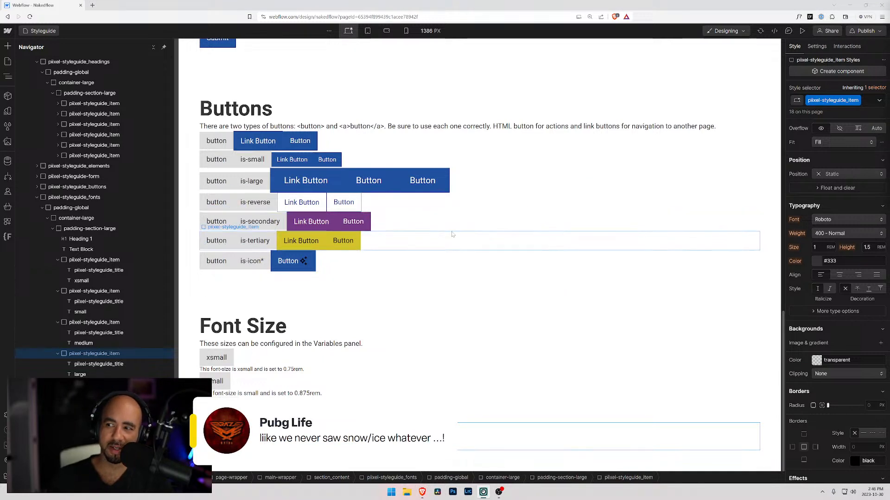
left_click(58, 354)
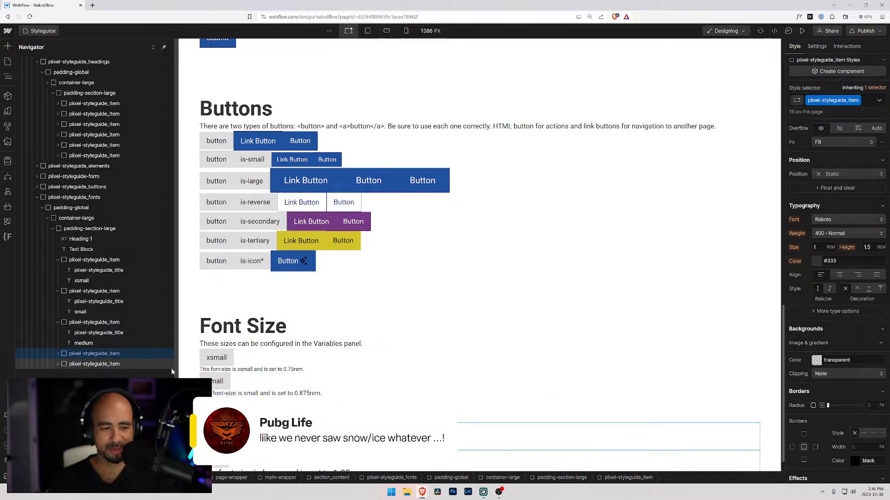
scroll(220, 429, "down", 1)
left_click(219, 431)
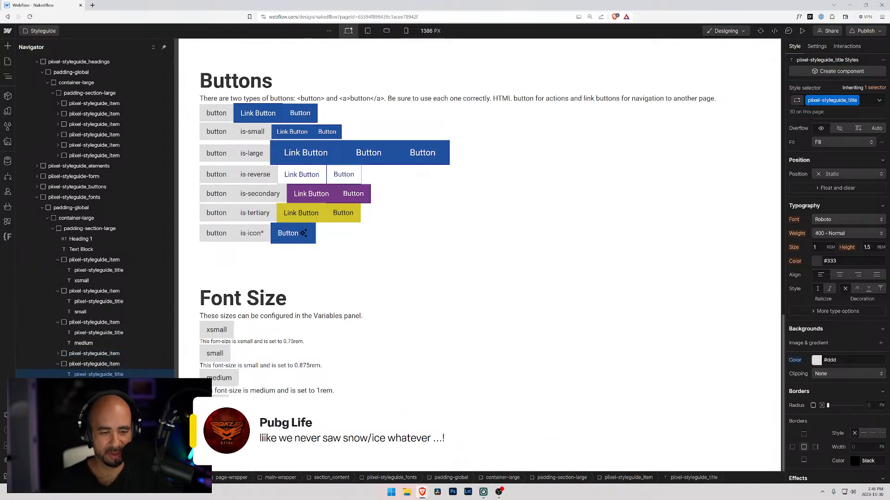
Change the duplicated item's description to "This font-size is xlarge and is set to 1.5rem.".
left_click(232, 446)
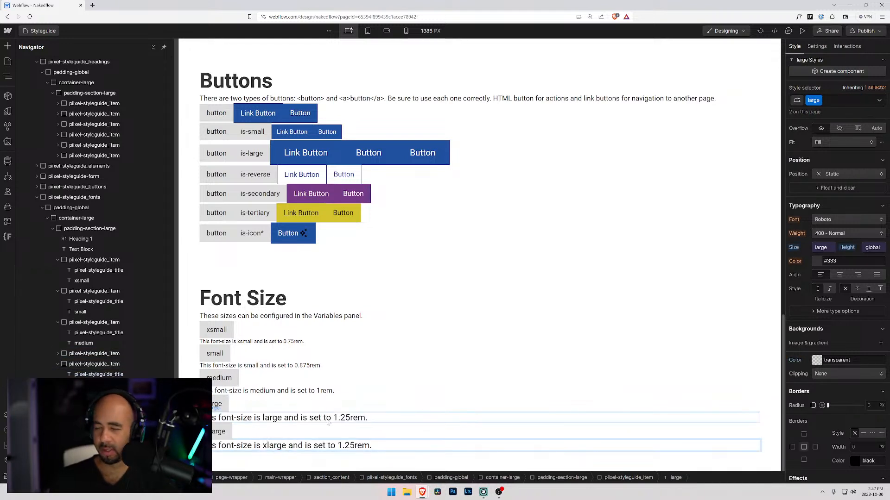
key("Right")
key("Right")
key("Right")
key("Right")
key("Right")
key("Right")
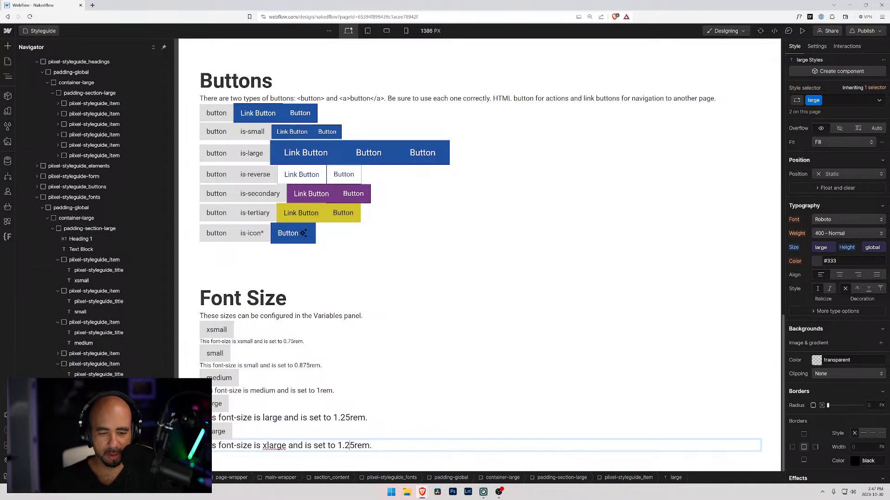
key("BackSpace")
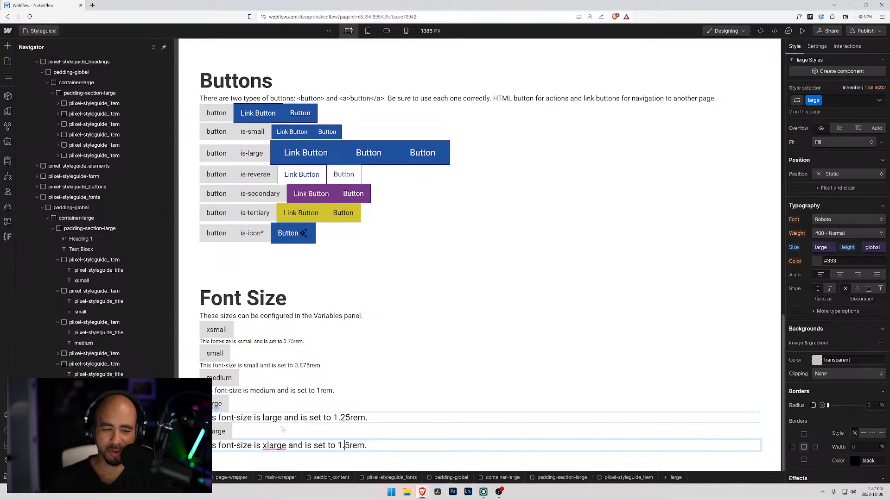
key("Escape")
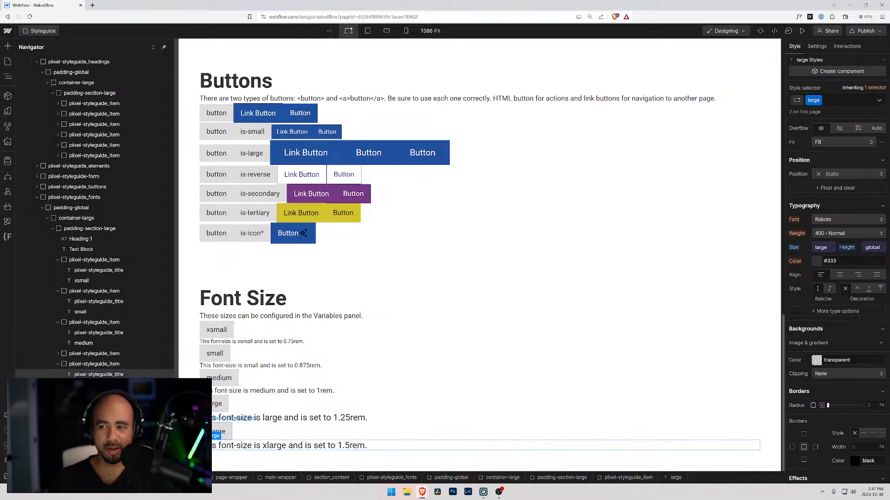
Try linking the large class's font size on the xlarge item's description to the text xlarge variable, and undo it.
left_click(81, 367)
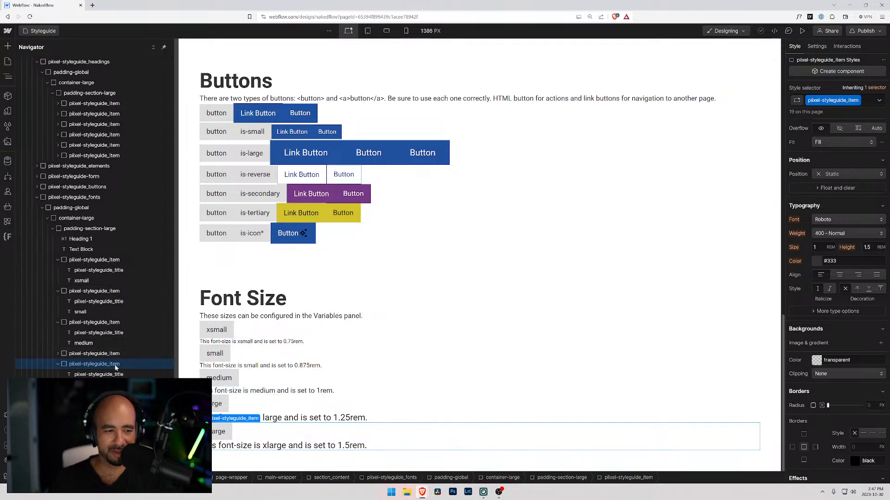
left_click(106, 385)
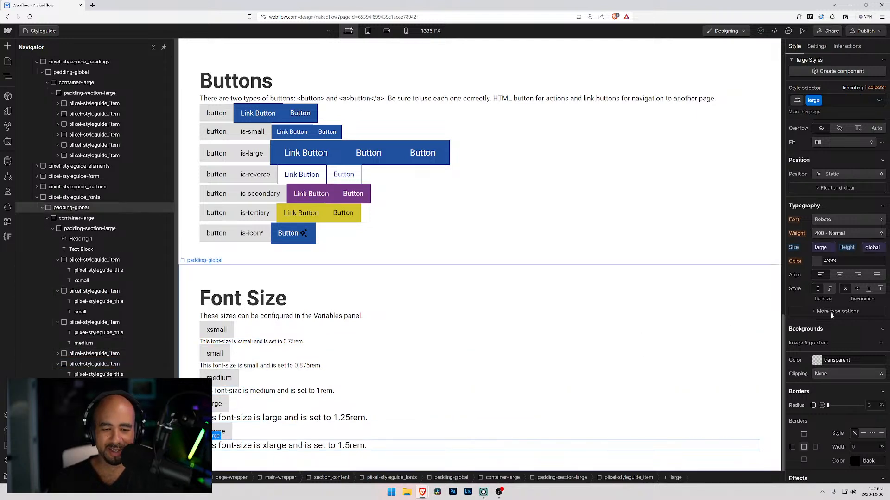
left_click(820, 247)
scroll(806, 333, "down", 2)
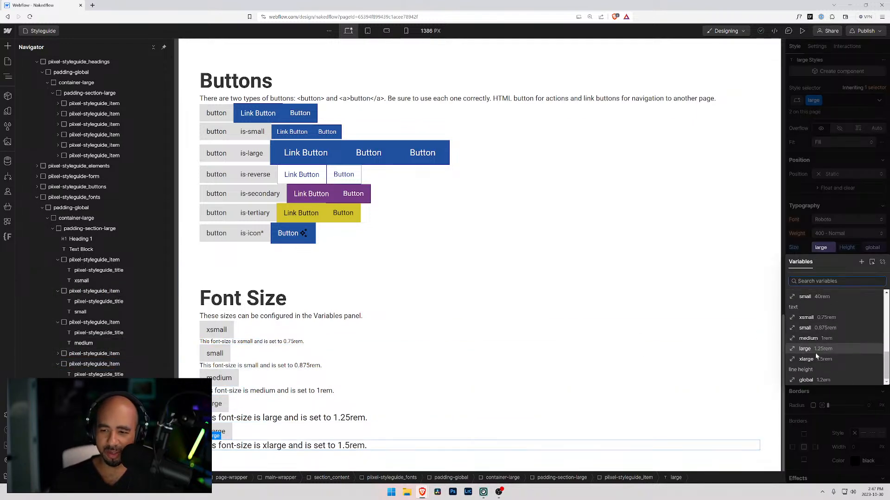
left_click(808, 359)
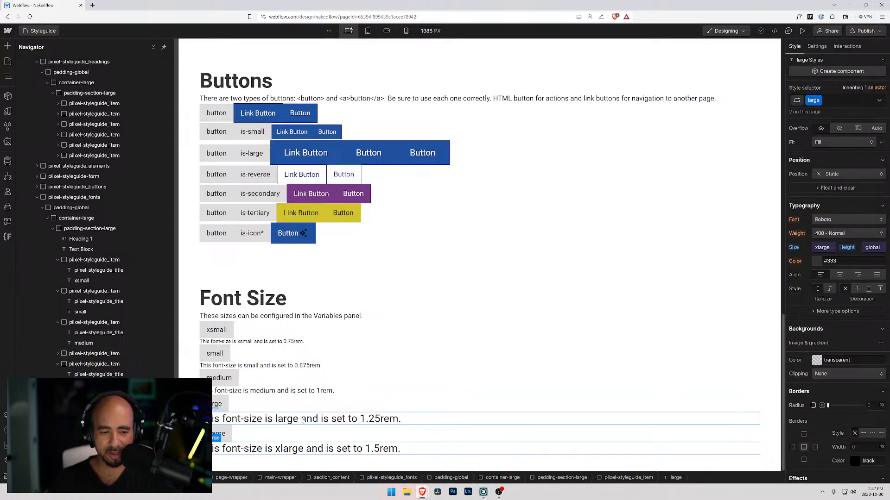
key("ctrl+z")
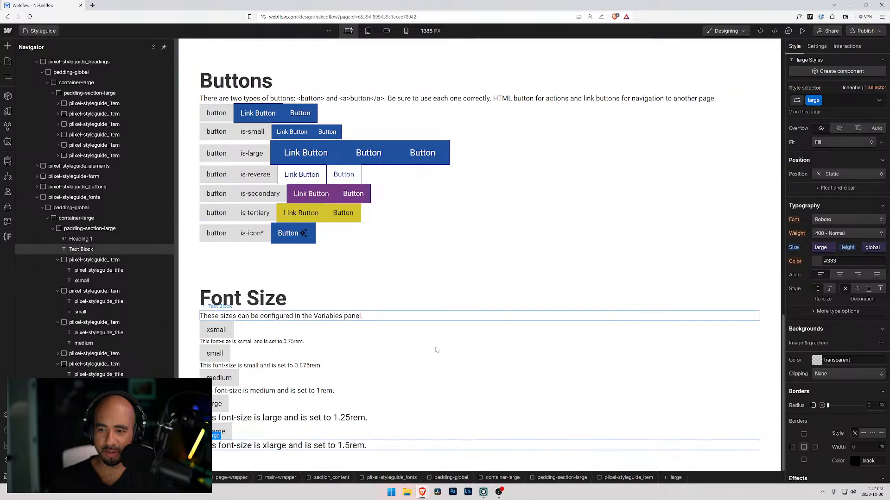
Replace the large class on the last Font Size item's description with a new class named xlarge.
left_click(849, 101)
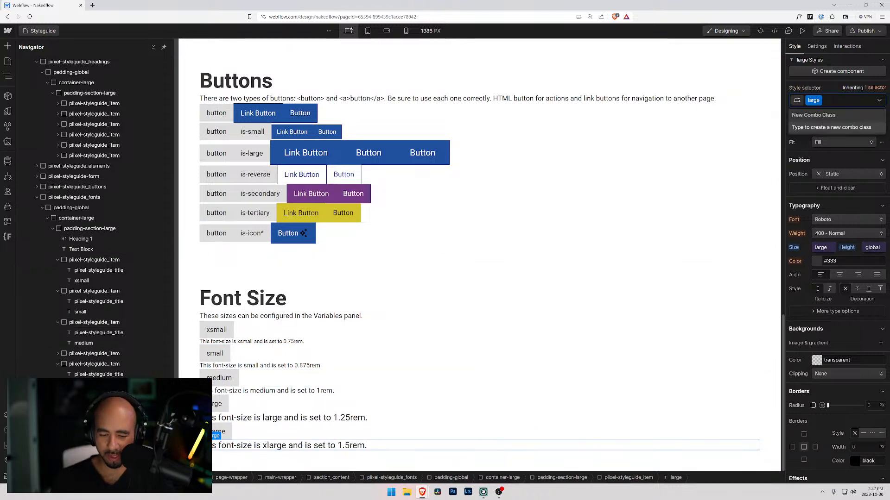
key("BackSpace")
type("xlarge")
key("Return")
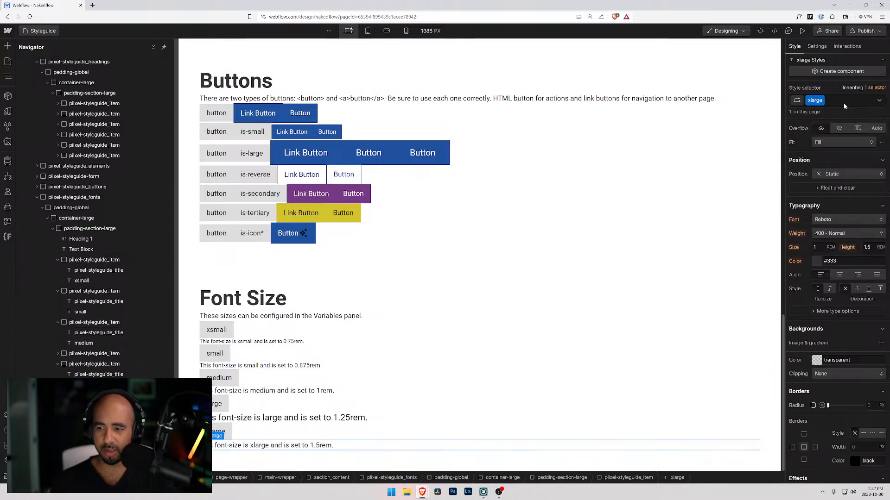
Link the xlarge class's font size to the text xlarge variable and its line height to the global line height variable.
left_click(829, 255)
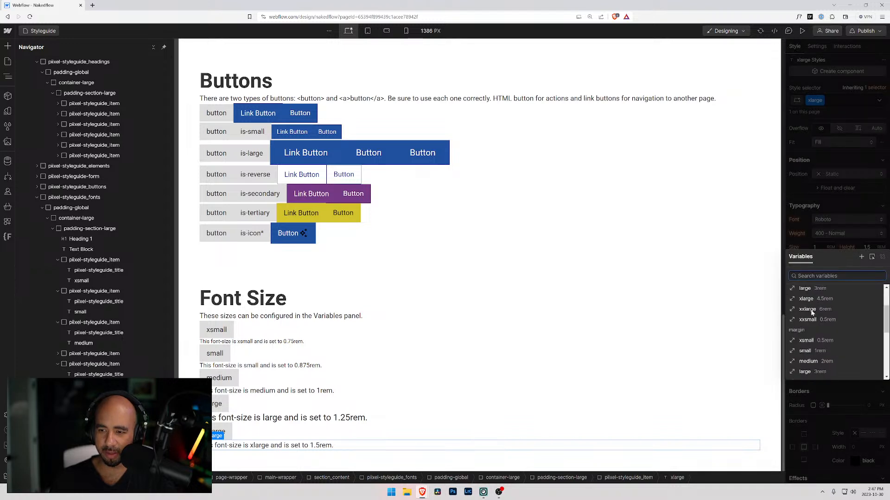
left_click(806, 354)
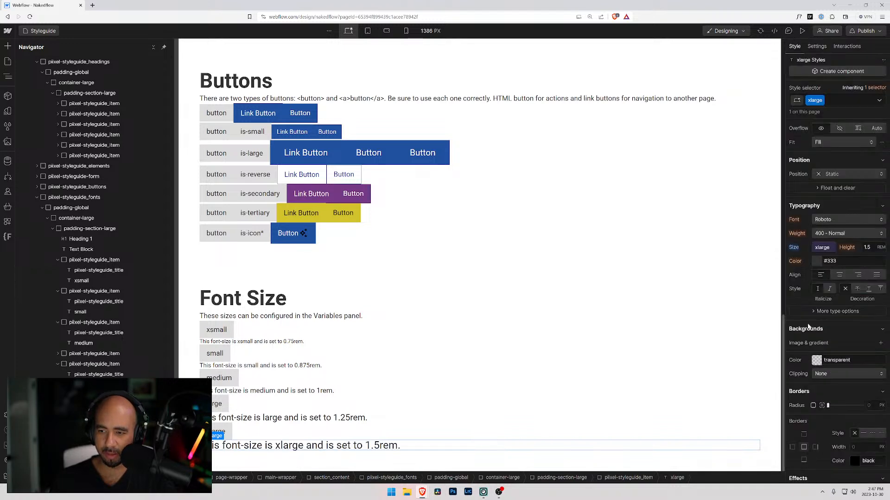
left_click(861, 246)
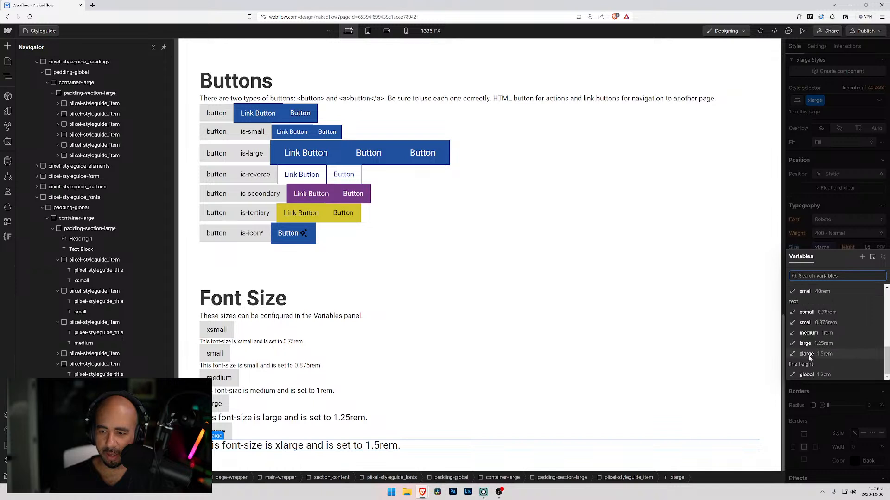
left_click(806, 375)
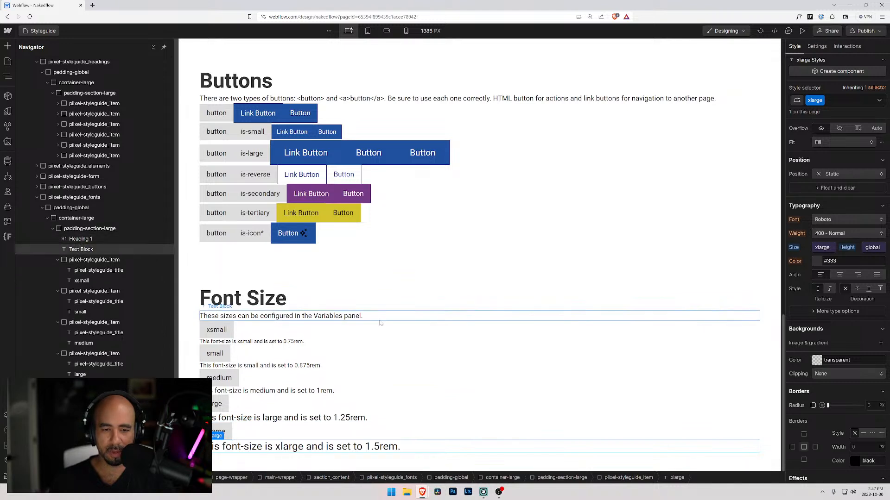
Collapse all five styleguide items of the Font Size section in the page's element tree.
left_click(301, 303)
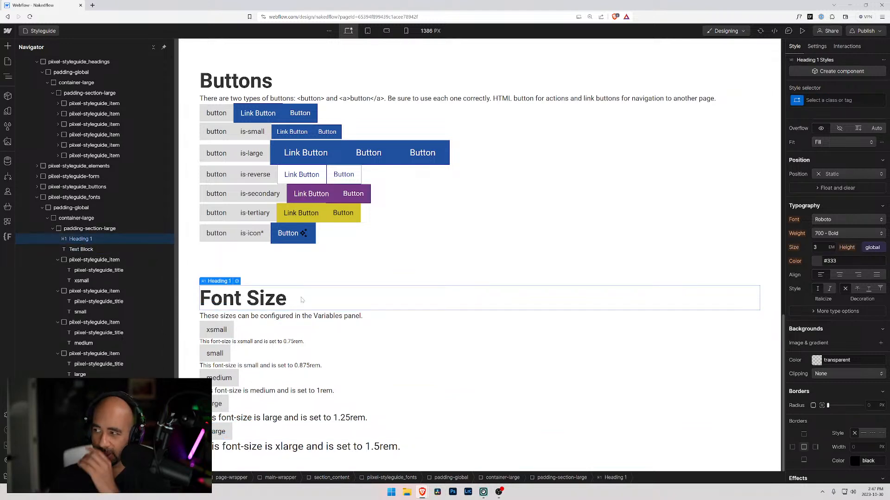
scroll(303, 313, "down", 1)
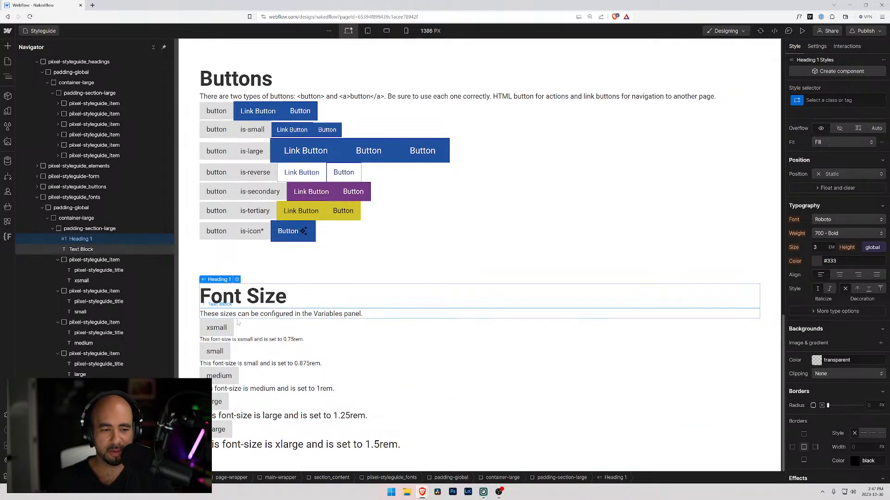
left_click(57, 259)
left_click(57, 271)
left_click(58, 280)
left_click(58, 291)
left_click(58, 301)
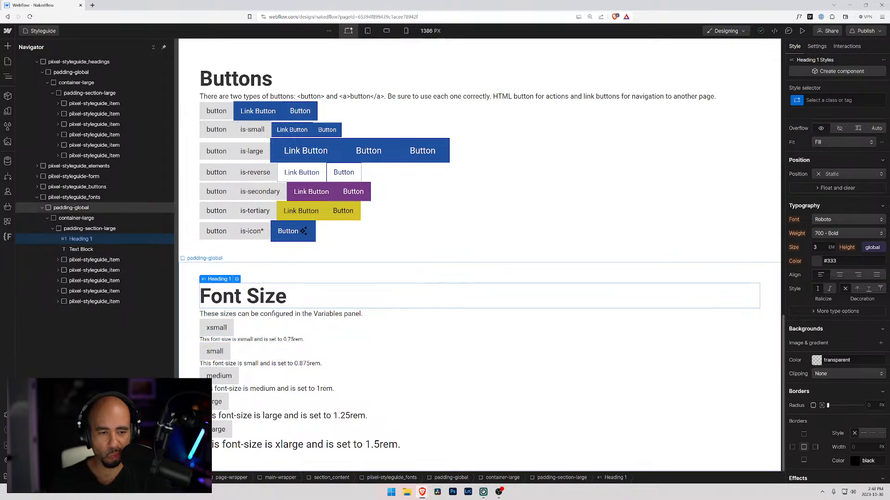
left_click(323, 312)
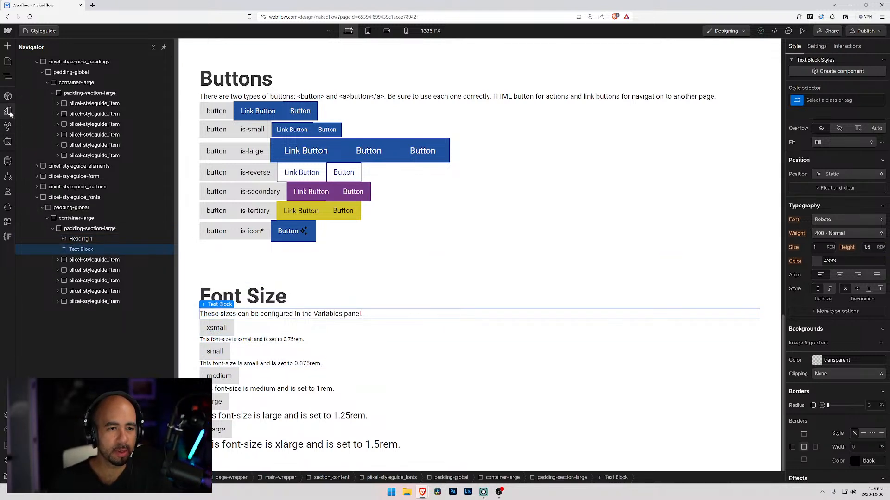
scroll(235, 241, "up", 16)
scroll(234, 241, "down", 4)
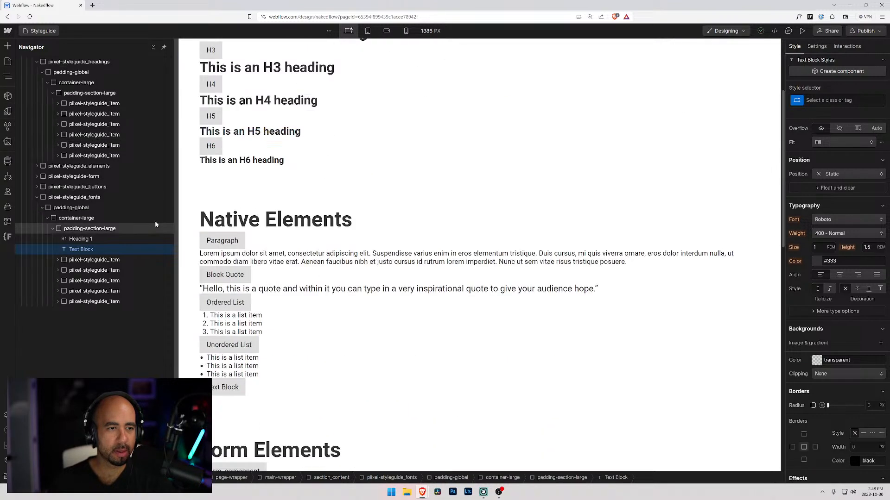
scroll(231, 234, "down", 10)
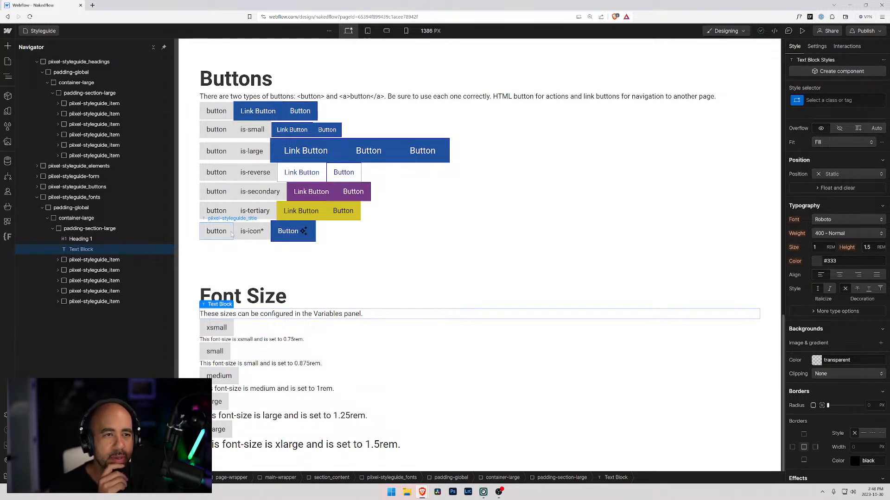
Open the Webflow dashboard in a new browser tab and open the Piixel Pieces Components site in the Designer.
left_click(9, 32)
middle_click(29, 47)
left_click(109, 6)
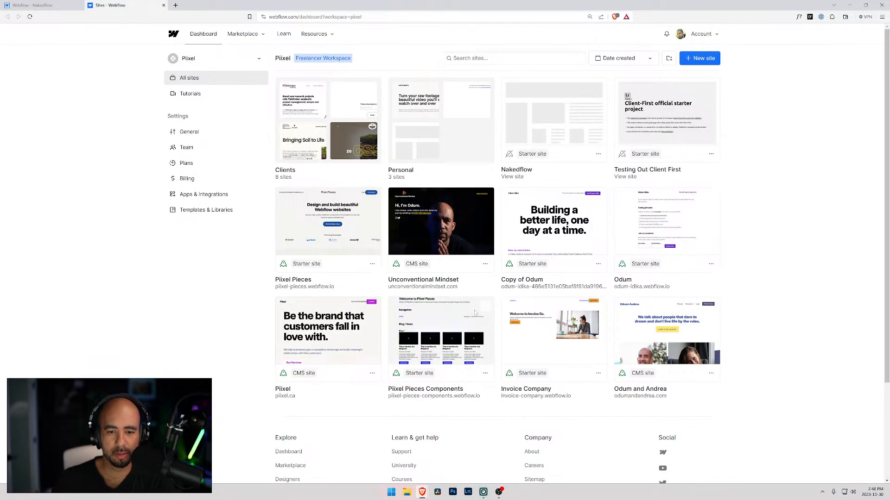
left_click(438, 332)
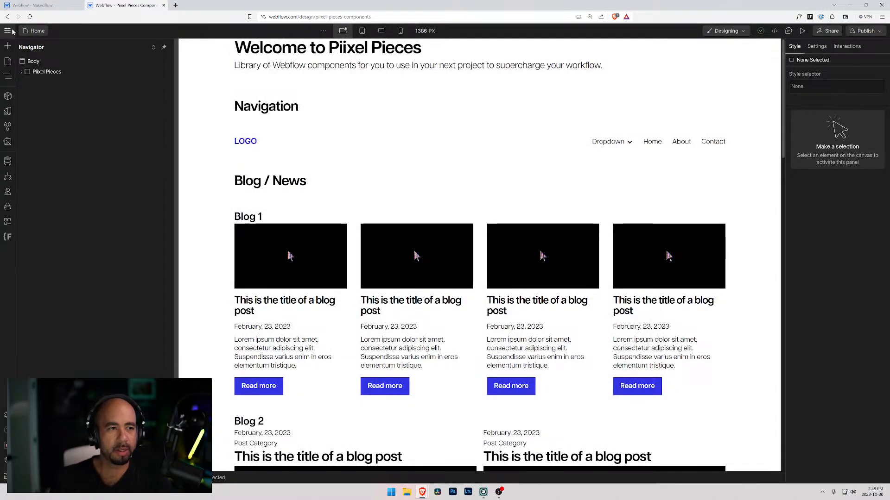
Open the Webflow dashboard in another browser tab and open the Testing Out Client First site in the Designer.
left_click(9, 31)
middle_click(37, 45)
left_click(206, 5)
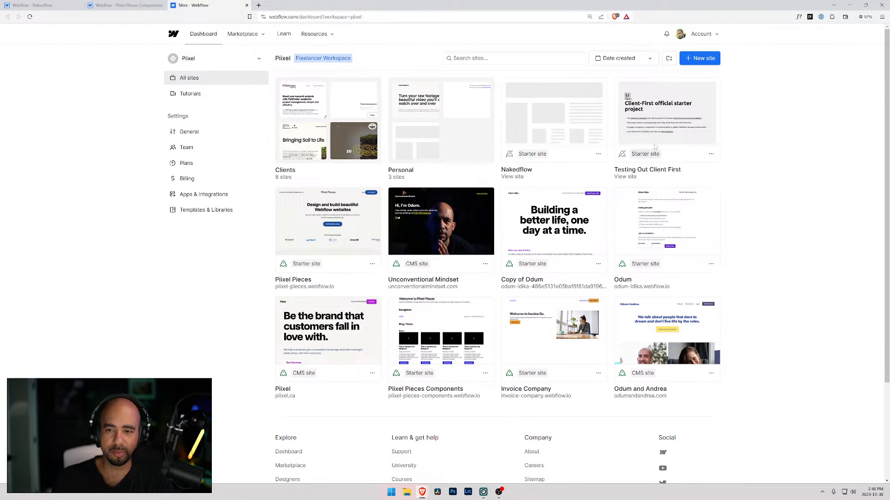
left_click(668, 112)
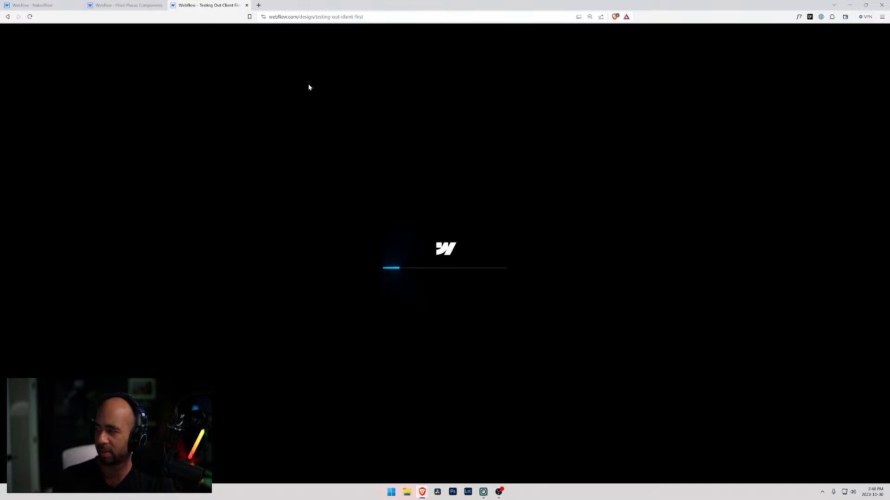
Switch to the Piixel Pieces Components site and open its Style Guide page.
left_click(130, 6)
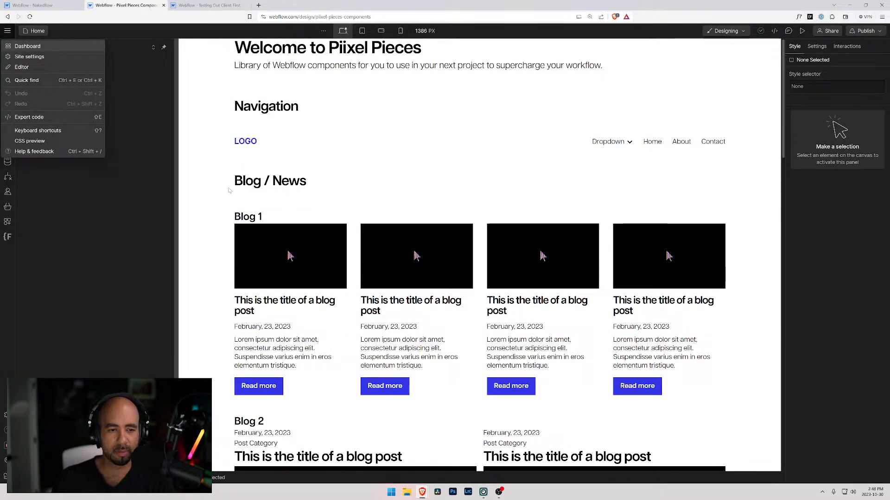
left_click(26, 143)
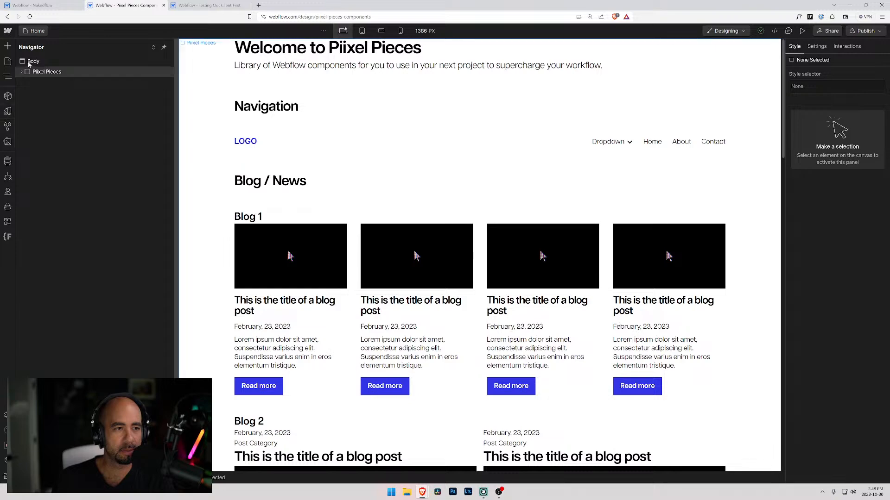
left_click(39, 31)
left_click(30, 107)
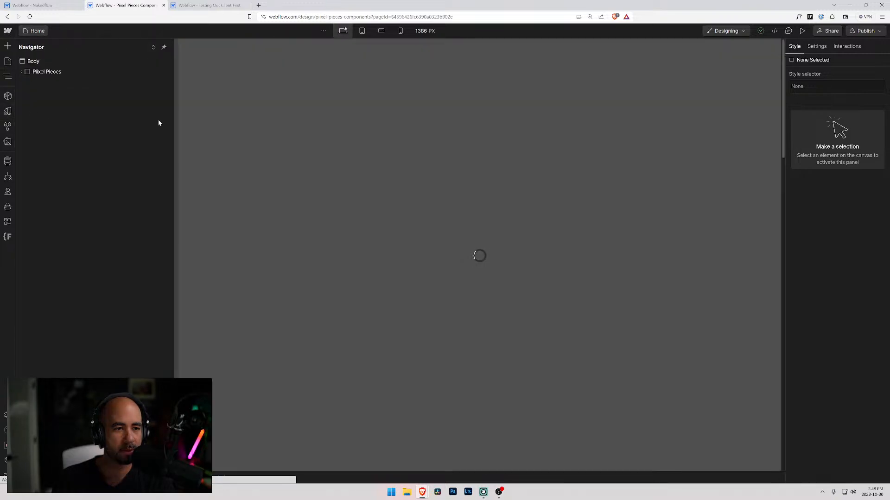
Examine the Piixel Style Guide's font sizes, lists, rich text, colors, buttons, forms, tabs and grids sections.
scroll(467, 217, "down", 5)
scroll(466, 217, "down", 5)
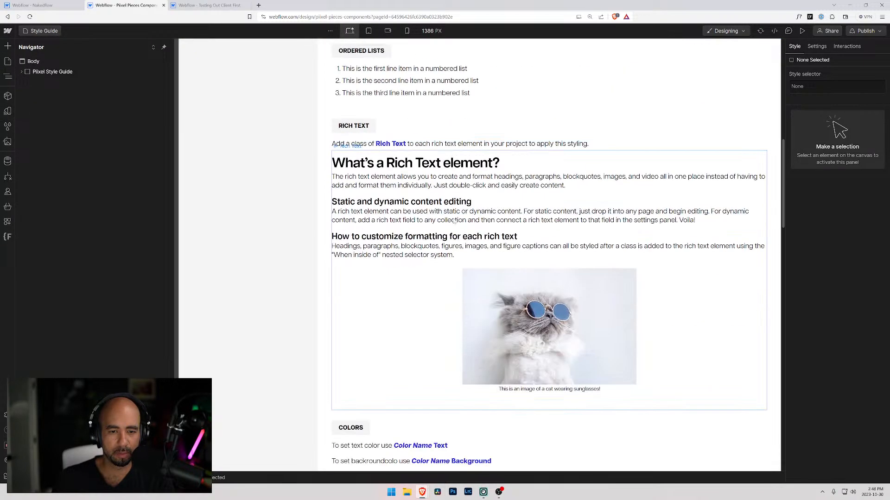
scroll(398, 142, "up", 5)
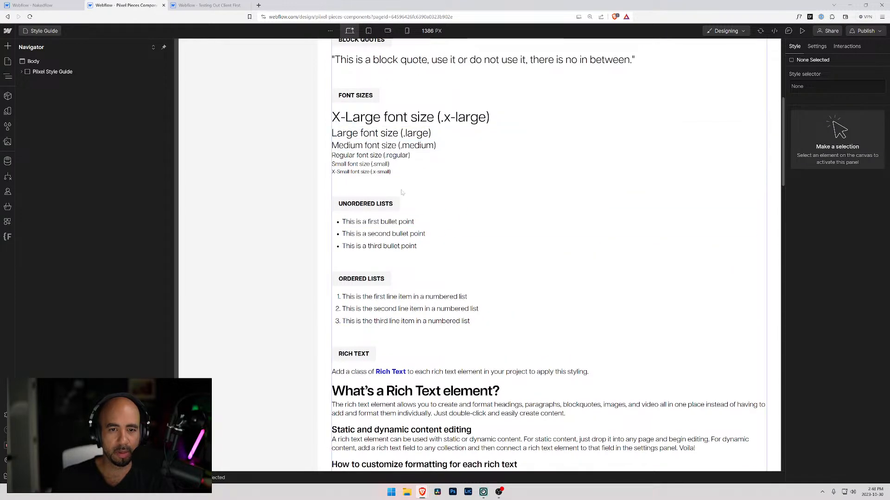
scroll(402, 197, "down", 2)
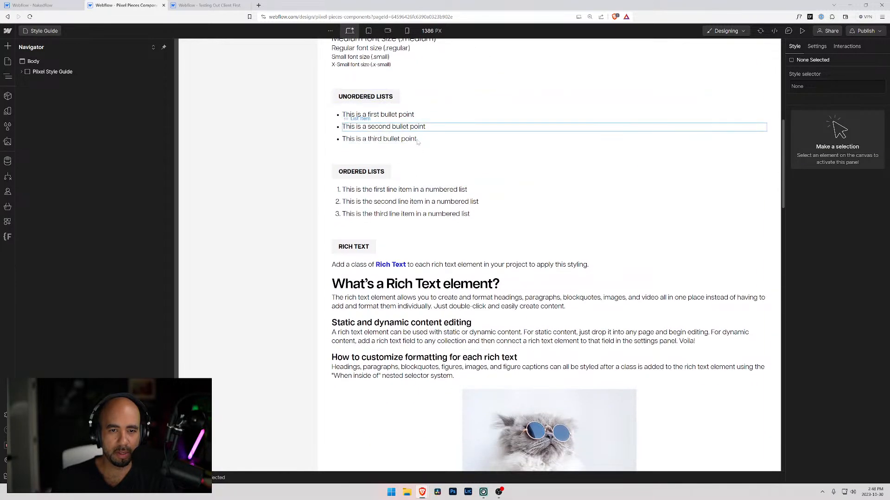
scroll(418, 187, "down", 9)
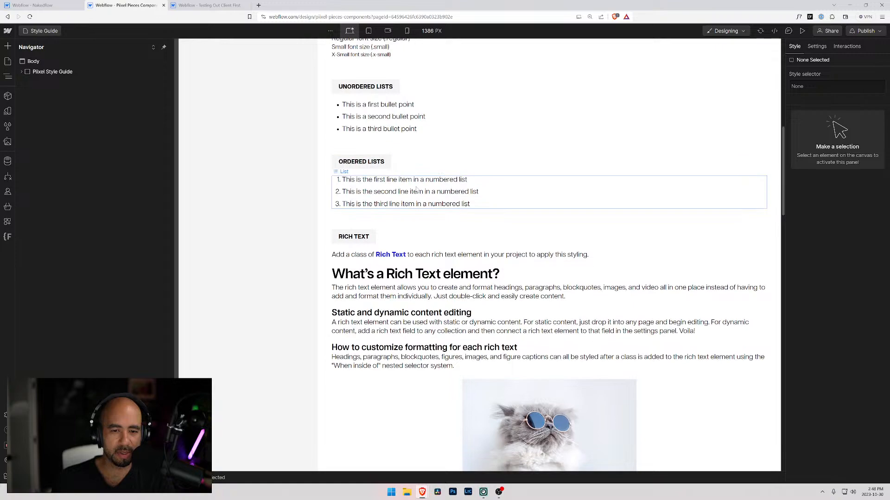
scroll(402, 208, "down", 4)
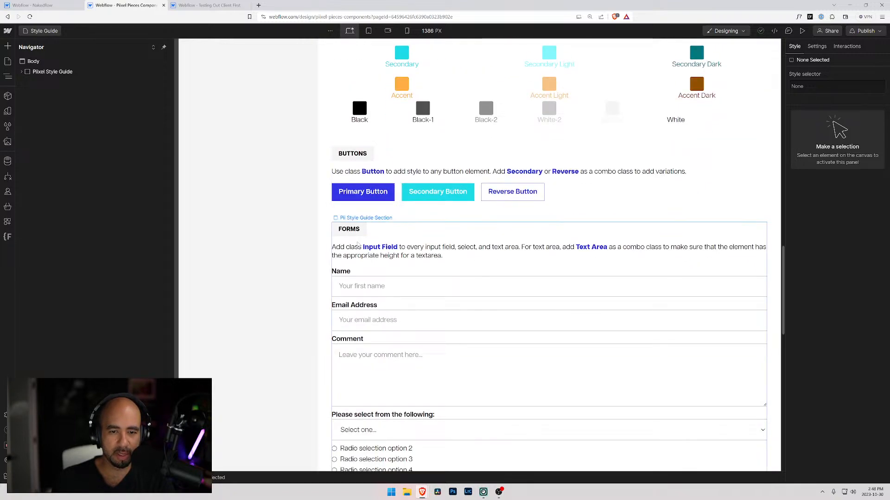
scroll(453, 243, "down", 8)
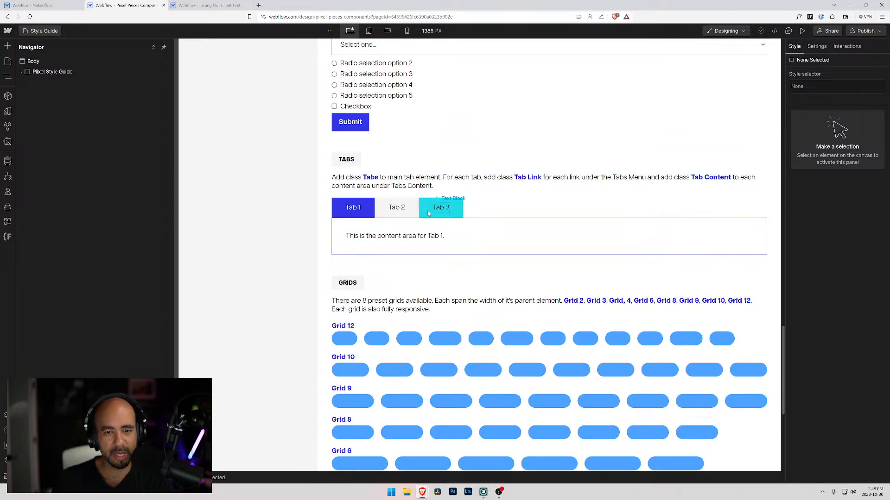
scroll(371, 210, "down", 1)
scroll(358, 211, "up", 6)
scroll(358, 211, "up", 3)
Compare the Nakedflow Font Size section with the Font Sizes section of the Piixel Style Guide.
left_click(23, 3)
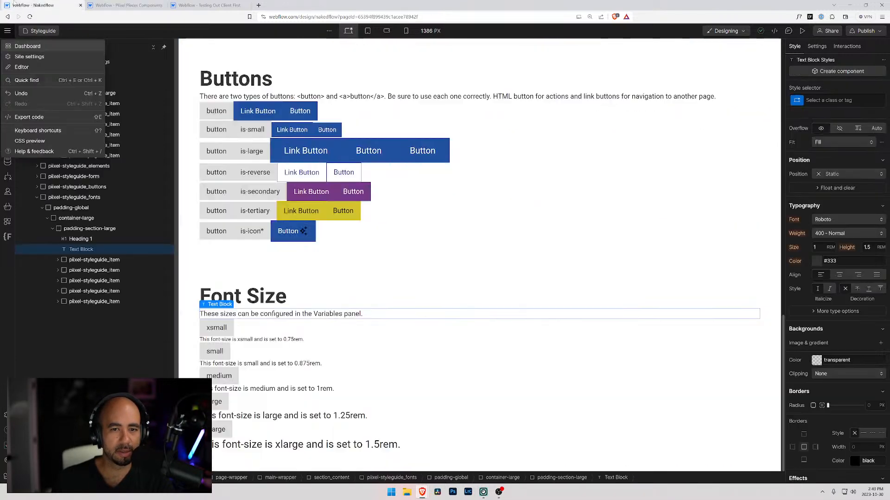
left_click(129, 4)
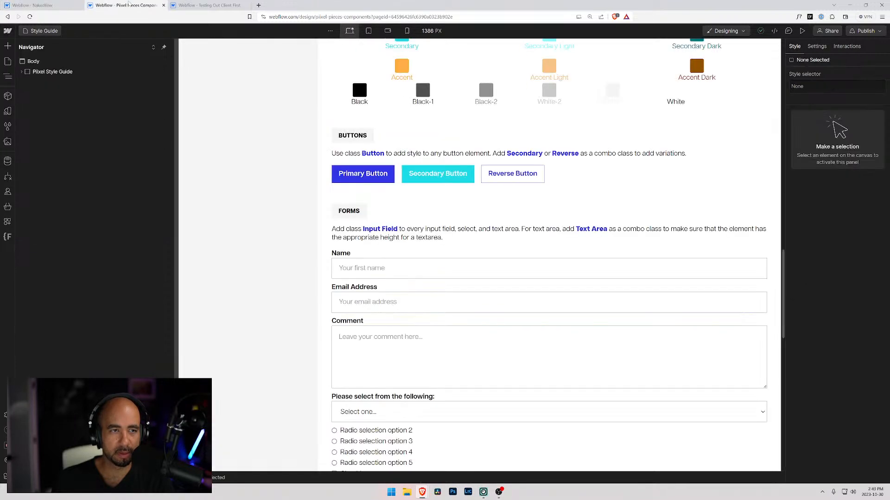
scroll(416, 201, "up", 15)
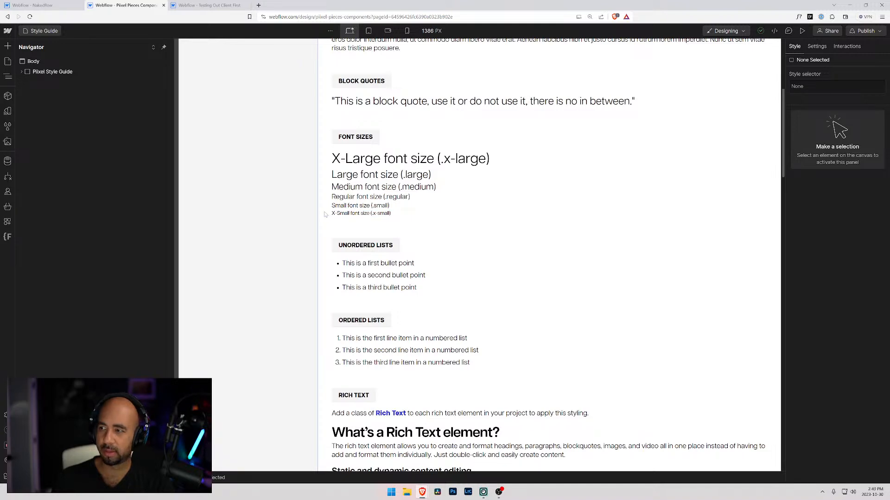
scroll(327, 215, "up", 4)
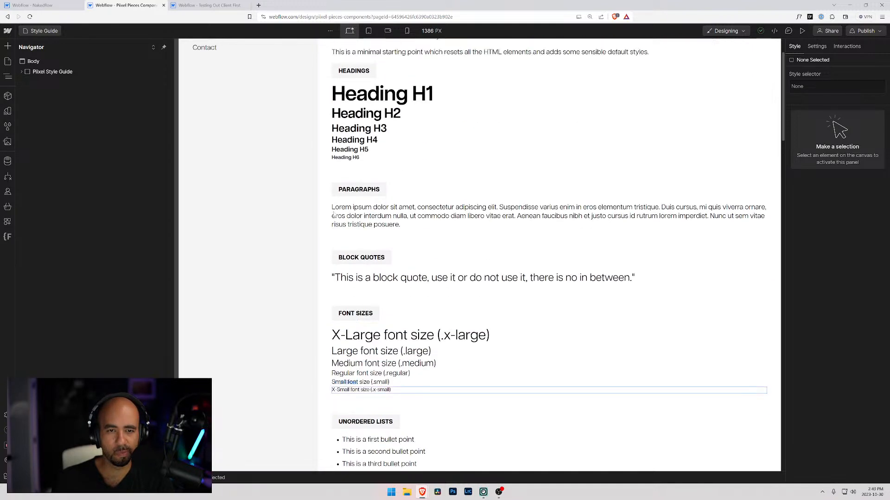
Open the Style Guide page of the Testing Out Client First site and look through its structure and heading classes.
left_click(199, 5)
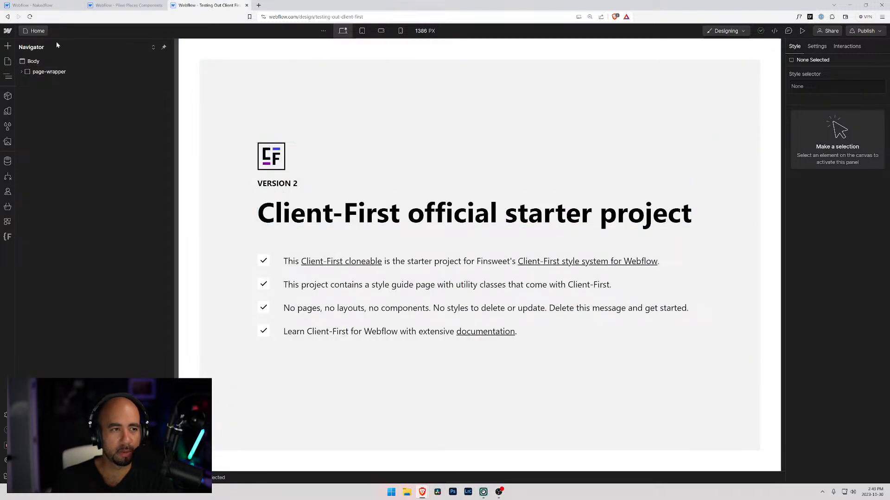
left_click(37, 31)
left_click(52, 106)
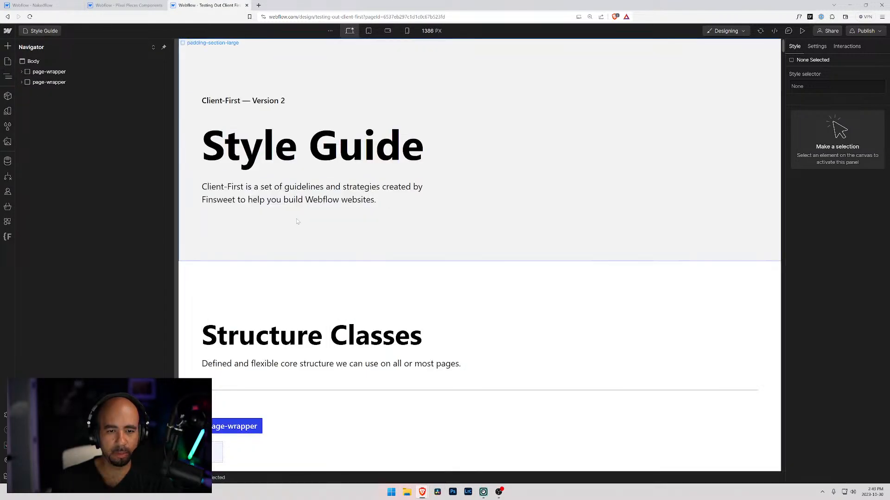
scroll(202, 234, "down", 15)
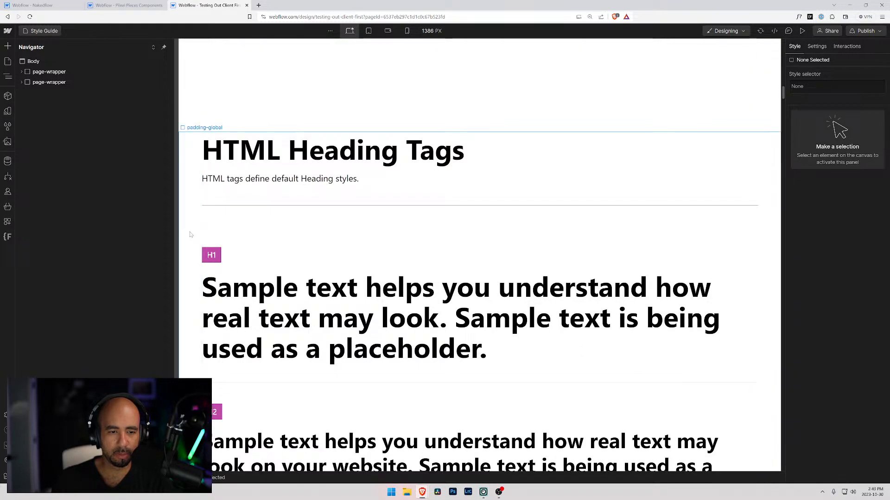
scroll(189, 235, "down", 20)
scroll(190, 233, "down", 10)
scroll(189, 233, "down", 5)
Return to the Nakedflow Styleguide page and review its headings and Native Elements sections.
left_click(64, 5)
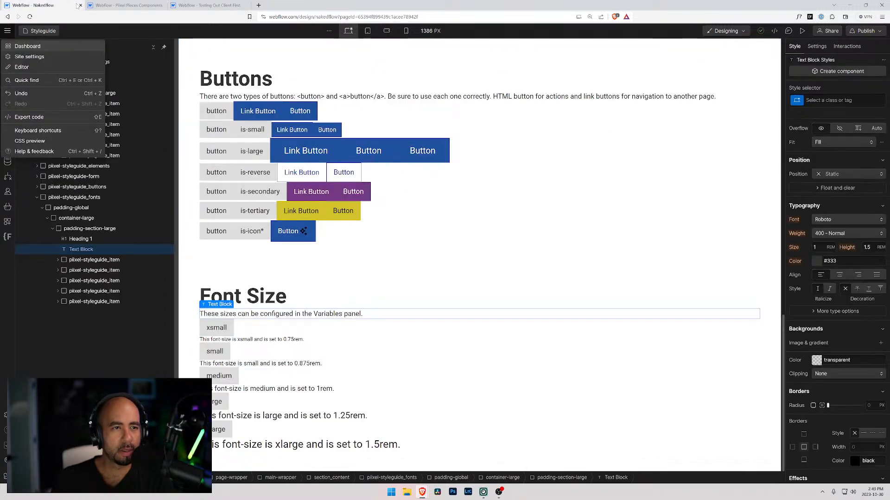
left_click(110, 5)
left_click(51, 4)
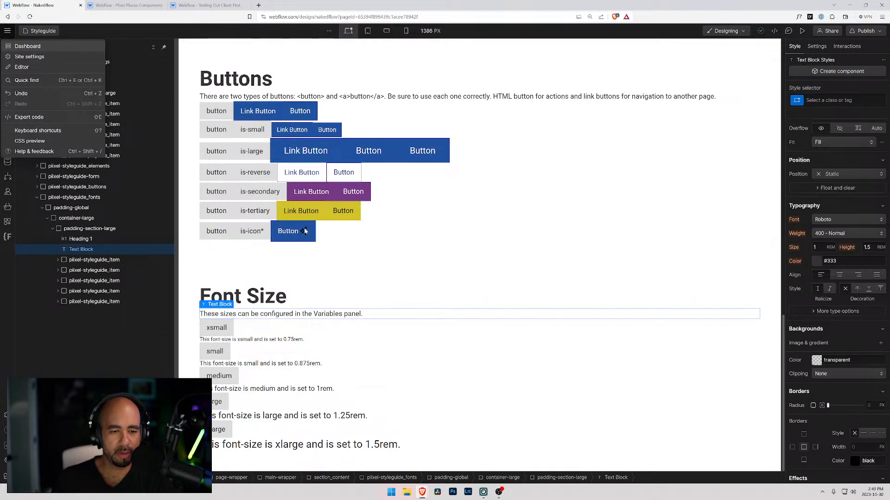
scroll(315, 213, "up", 10)
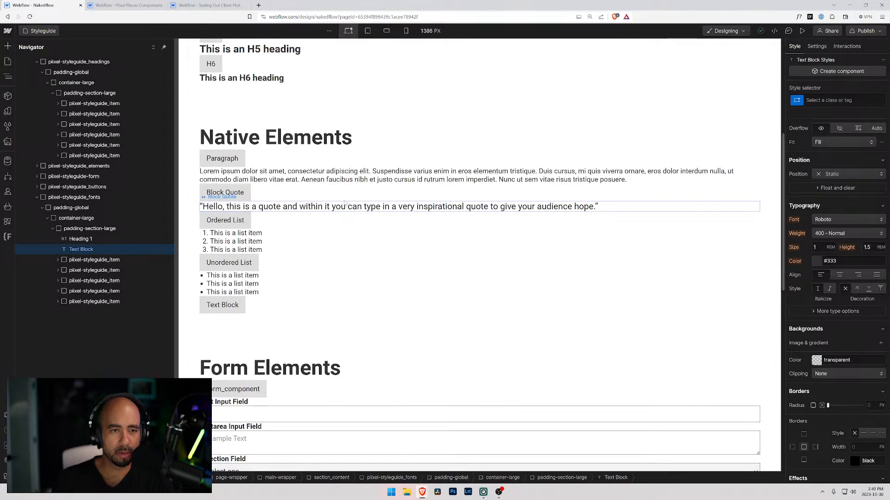
scroll(325, 197, "up", 3)
scroll(278, 176, "down", 4)
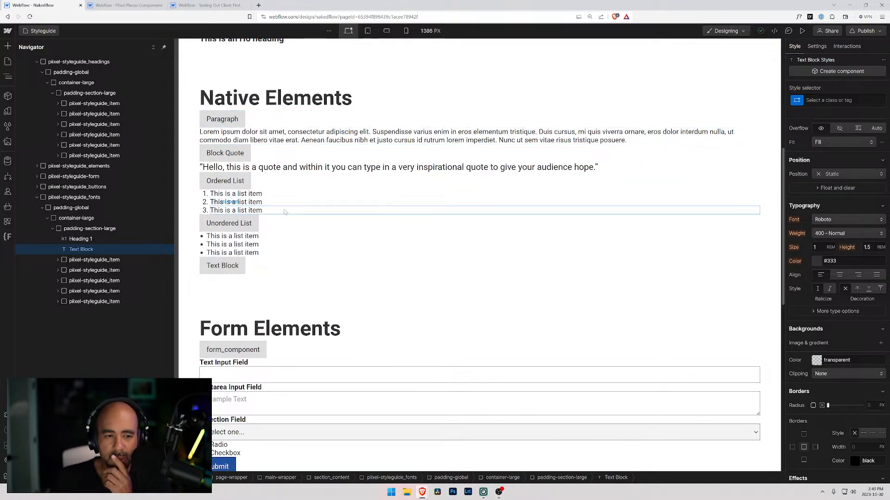
Switch to the Client First style guide and examine how its Text Sizes classes are named.
key("ctrl+Tab")
key("ctrl+Tab")
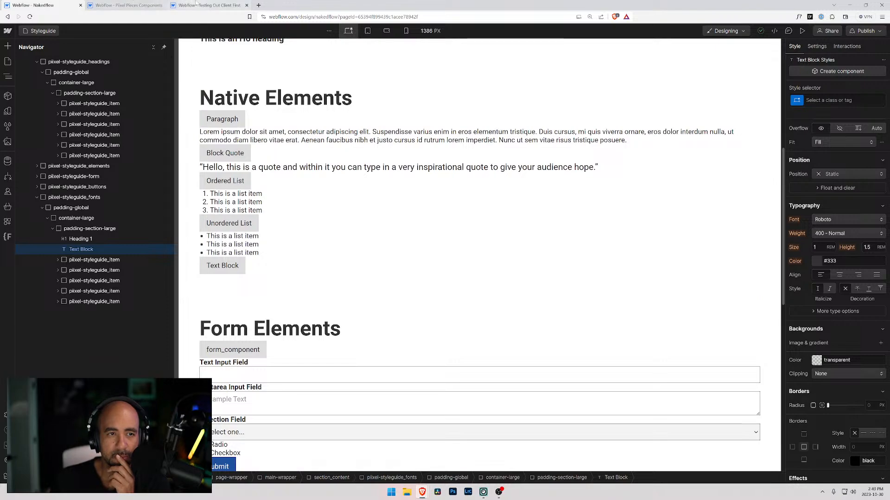
scroll(312, 185, "down", 15)
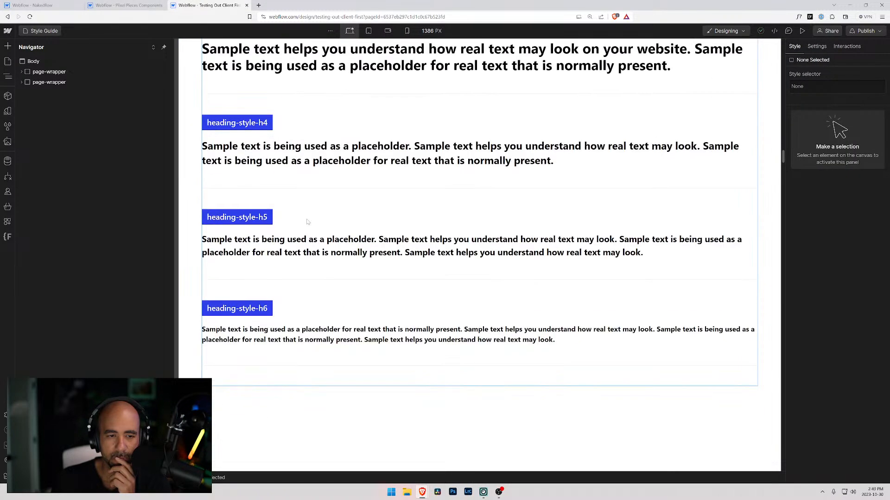
scroll(307, 222, "down", 5)
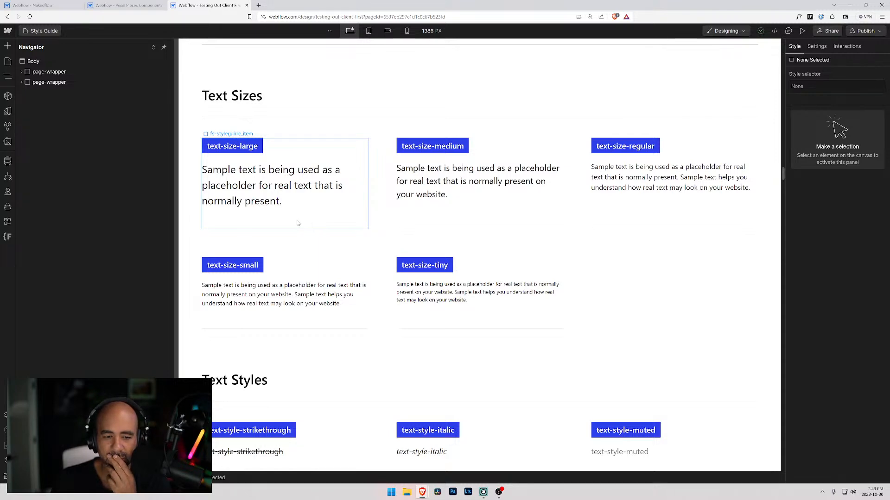
scroll(297, 223, "down", 5)
scroll(359, 204, "up", 4)
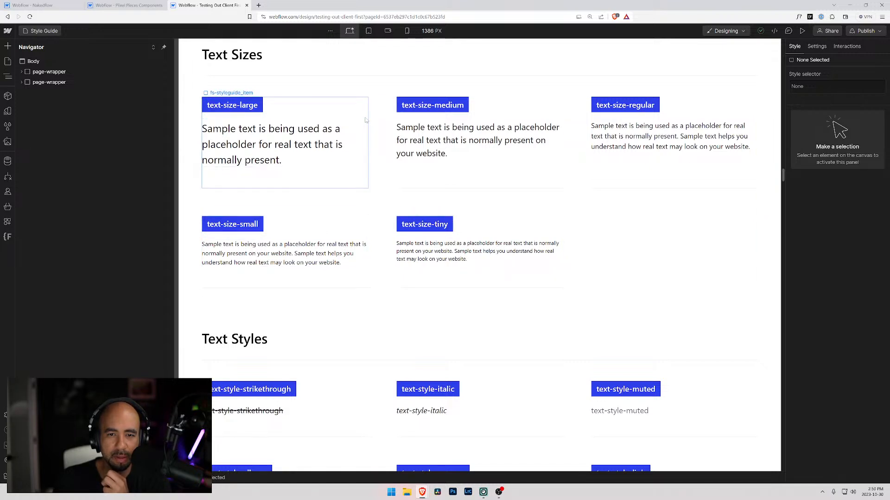
Inspect the styles of the text-size-medium, text-style-2lines and text-style-3lines samples in the Client First style guide.
left_click(444, 131)
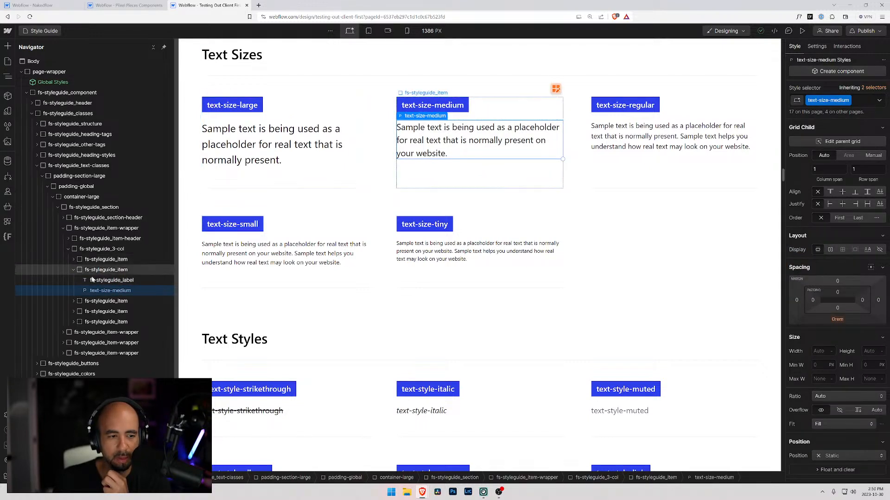
scroll(793, 274, "down", 3)
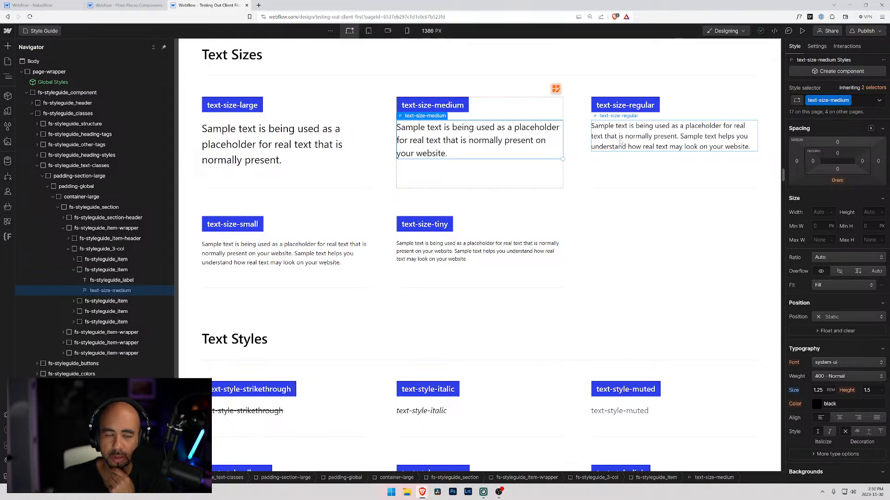
scroll(313, 294, "down", 5)
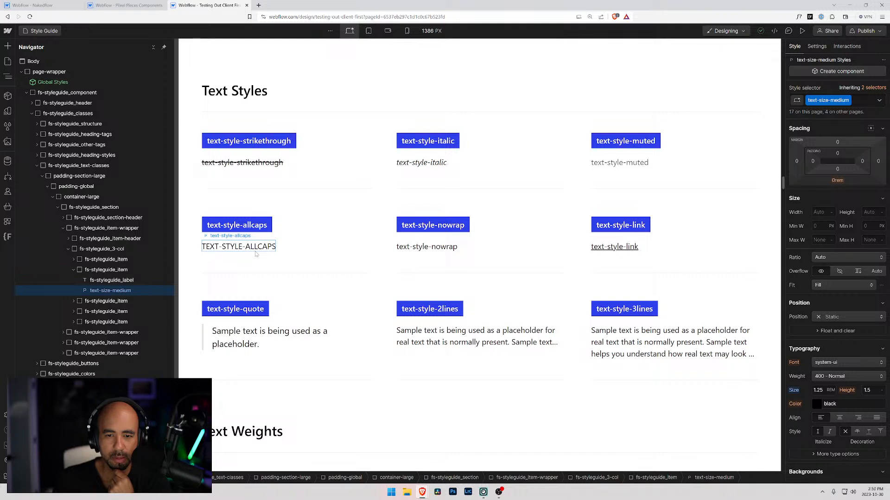
left_click(441, 338)
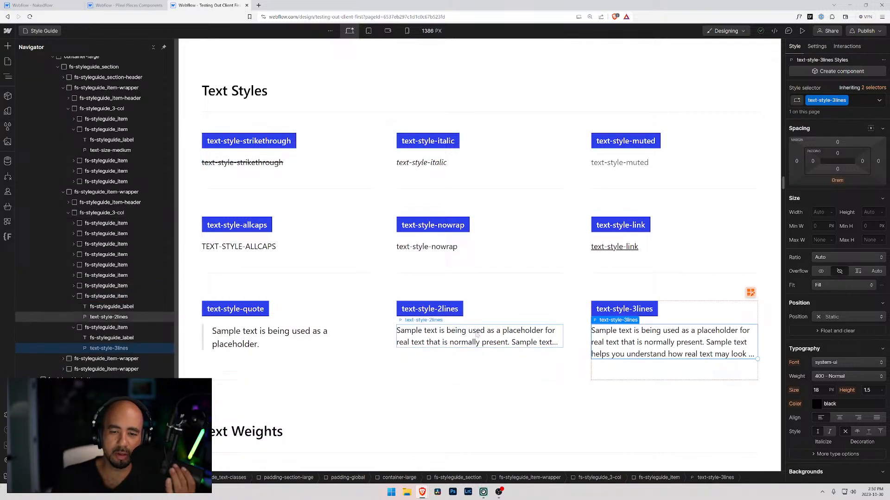
left_click(633, 345)
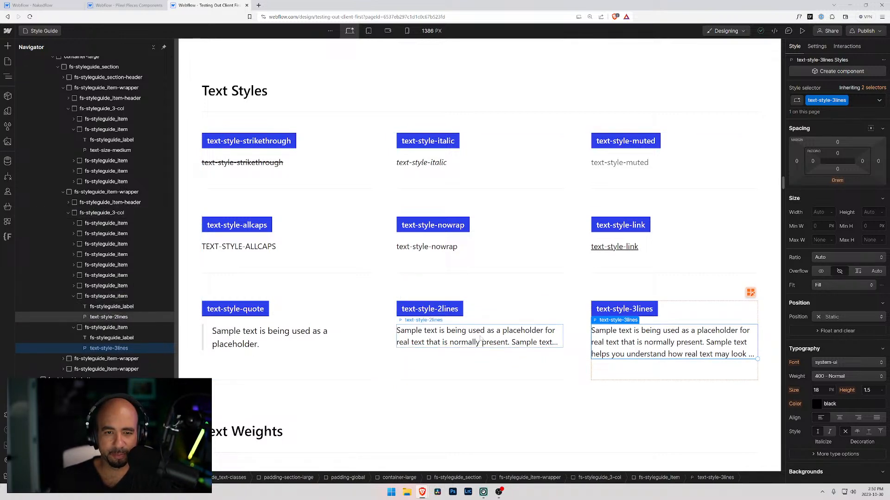
scroll(482, 341, "up", 8)
scroll(332, 261, "down", 4)
scroll(332, 261, "up", 5)
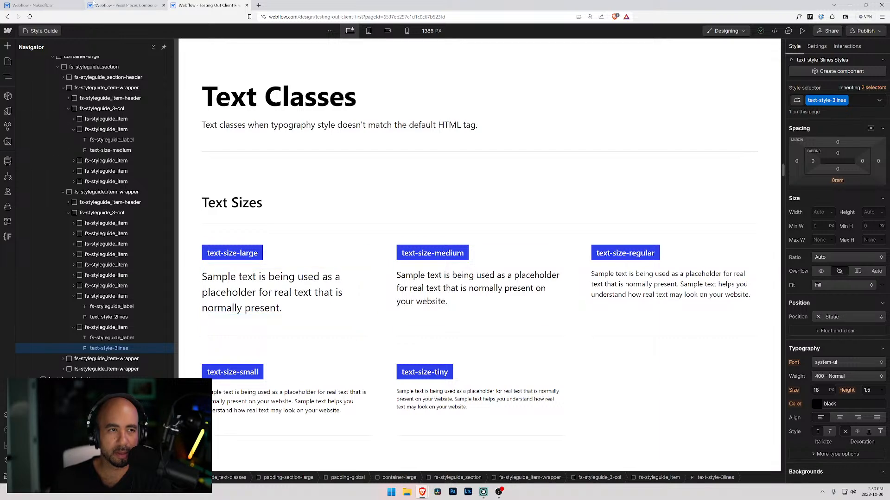
Add the prefix "text-size" to the xsmall label in the Nakedflow Styleguide's Font Size section.
left_click(53, 6)
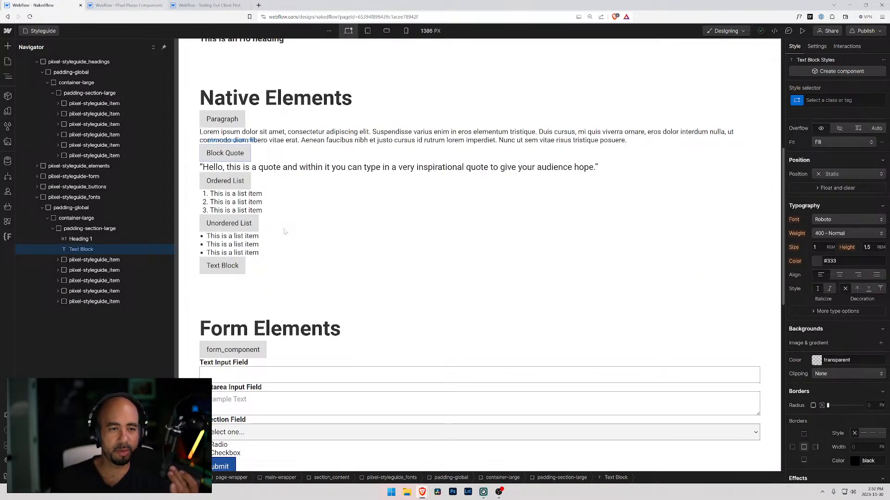
scroll(233, 305, "down", 10)
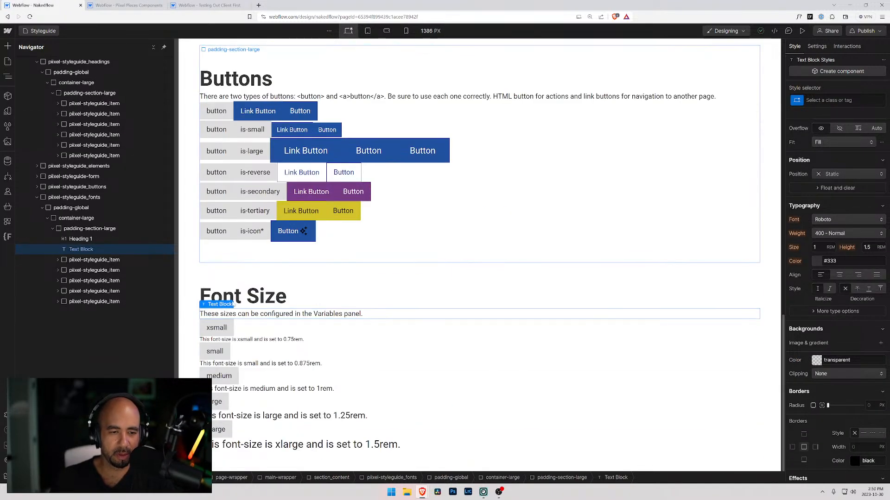
left_click(215, 329)
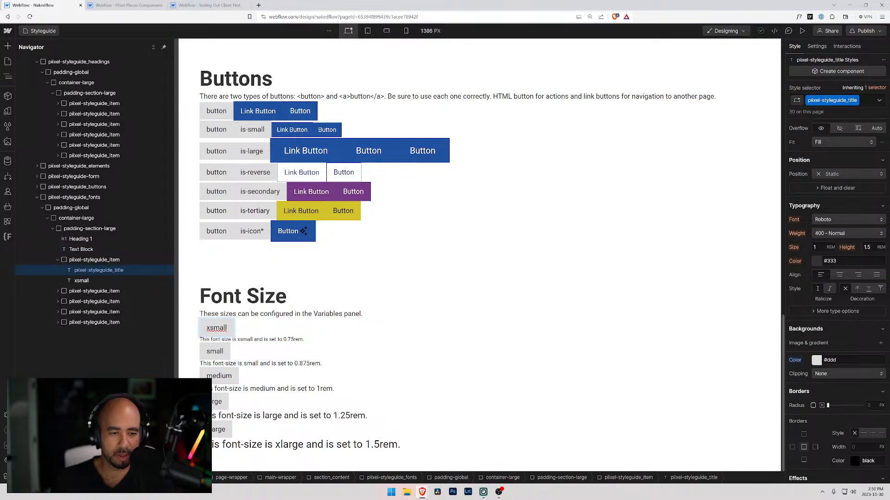
double_click(206, 328)
type("tex")
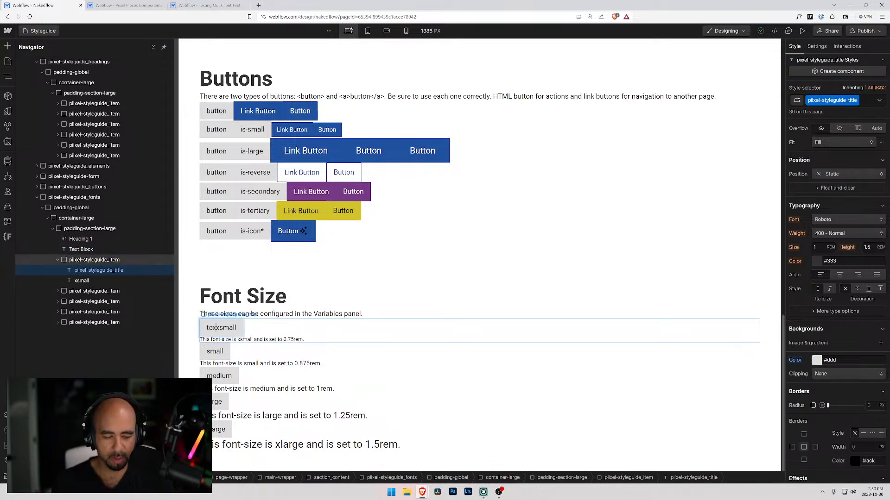
type("t-size")
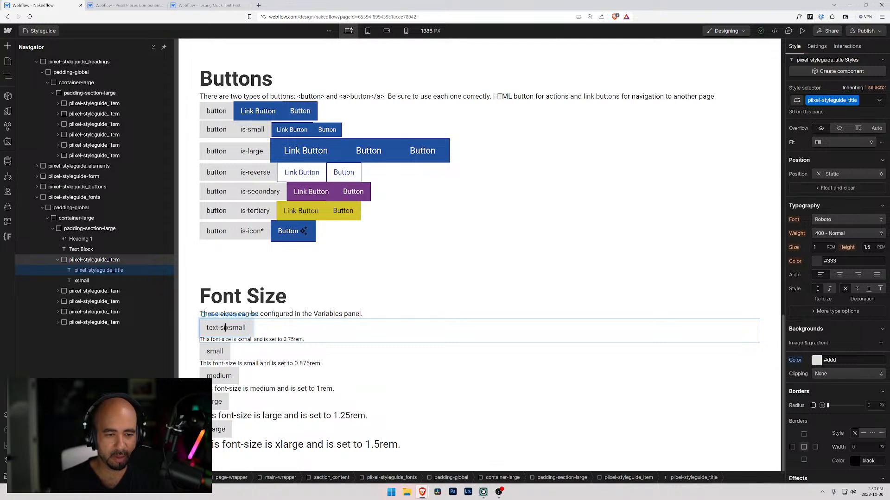
Following the Client First naming, change the first two Font Size labels to "text-size-tiny" and "text-size-small".
left_click(208, 6)
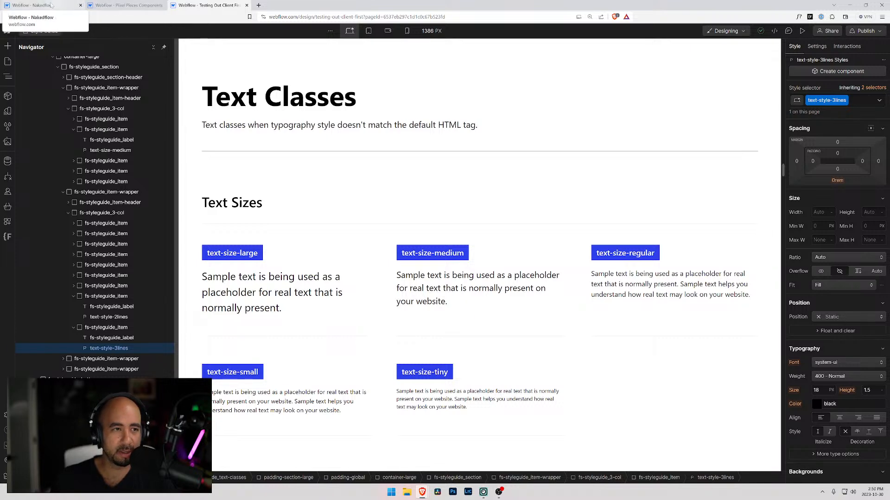
left_click(32, 5)
key("ctrl+shift+Left")
type("tiny")
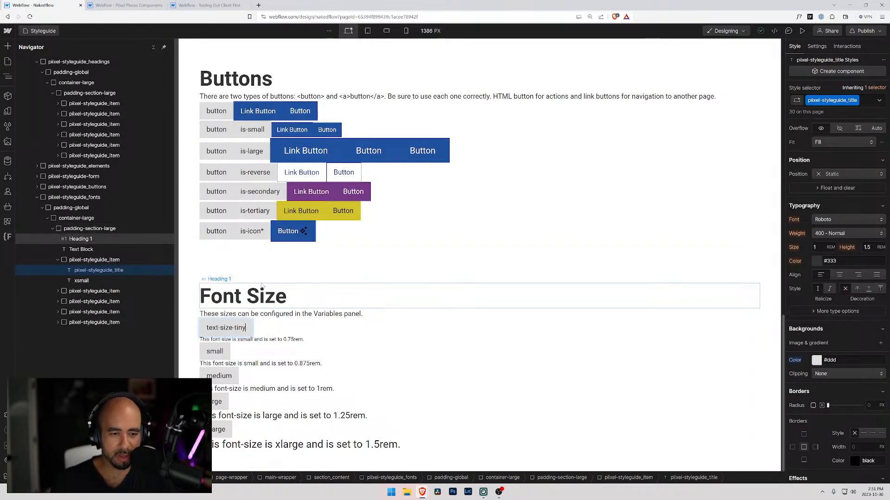
double_click(208, 352)
type("text-size-")
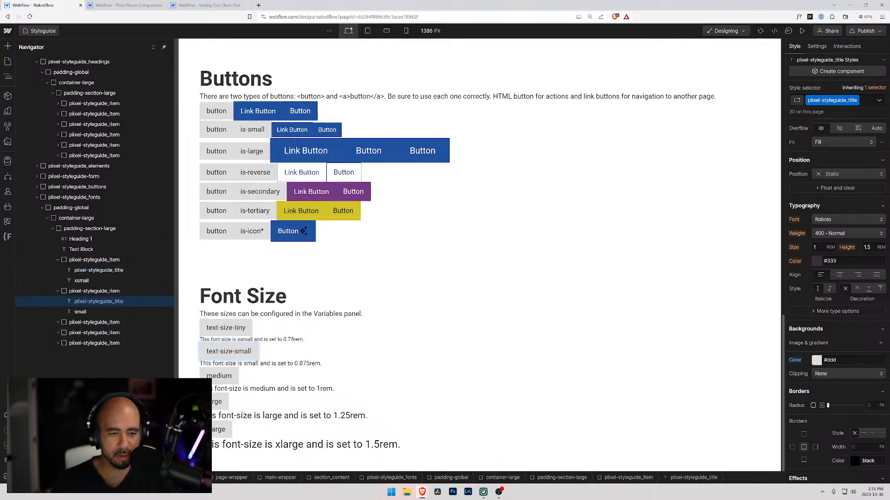
Check the Client First text size names and change the medium label in the Font Size section to "text-size-regular".
left_click(219, 376)
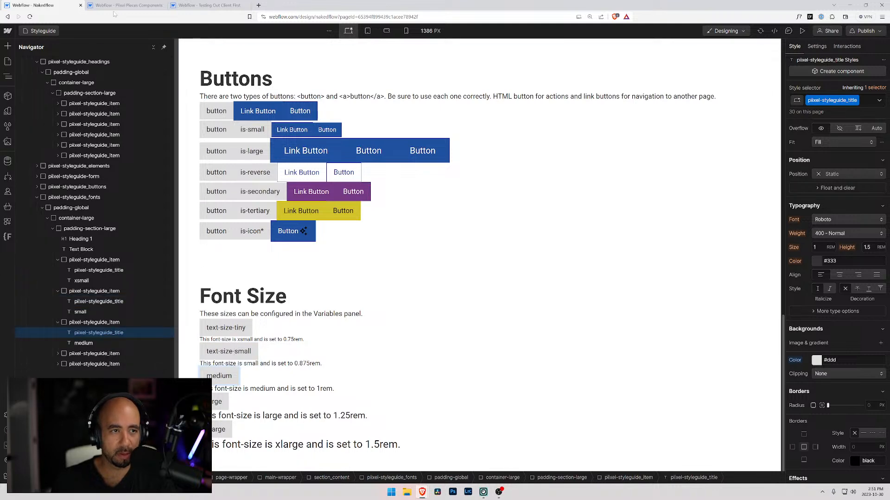
left_click(114, 6)
left_click(206, 6)
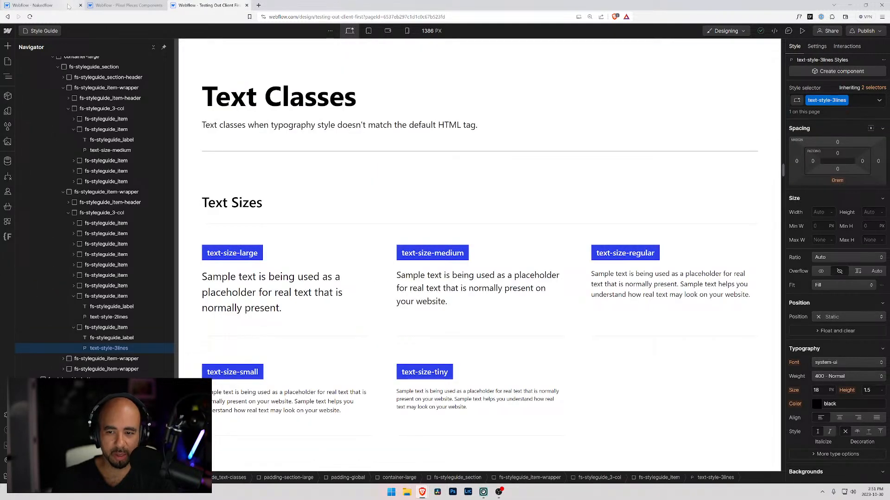
left_click(68, 6)
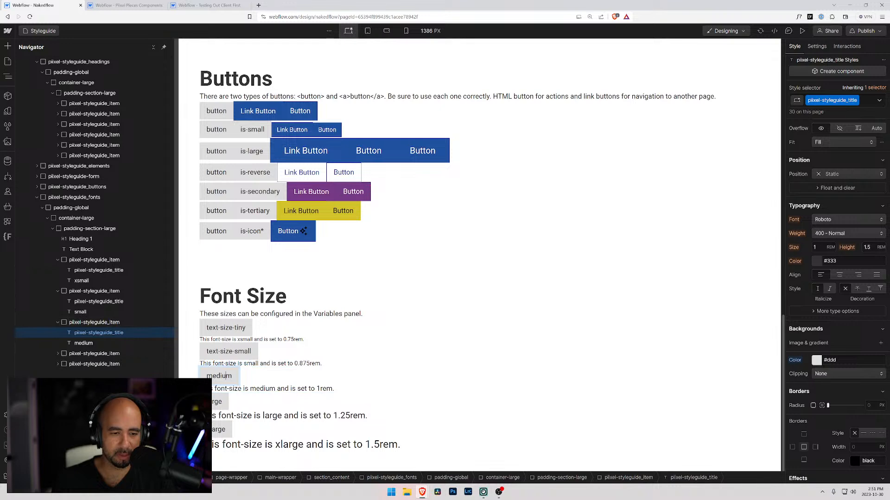
type("text-size")
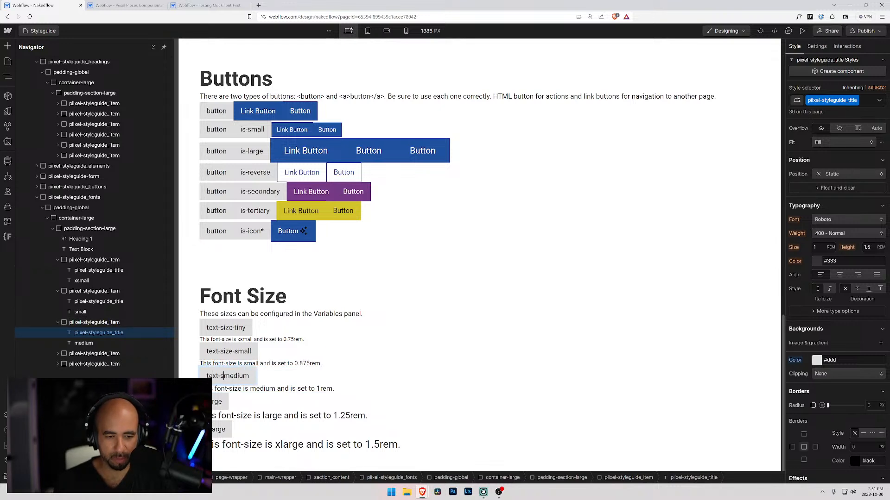
key("shift+End")
type("-re")
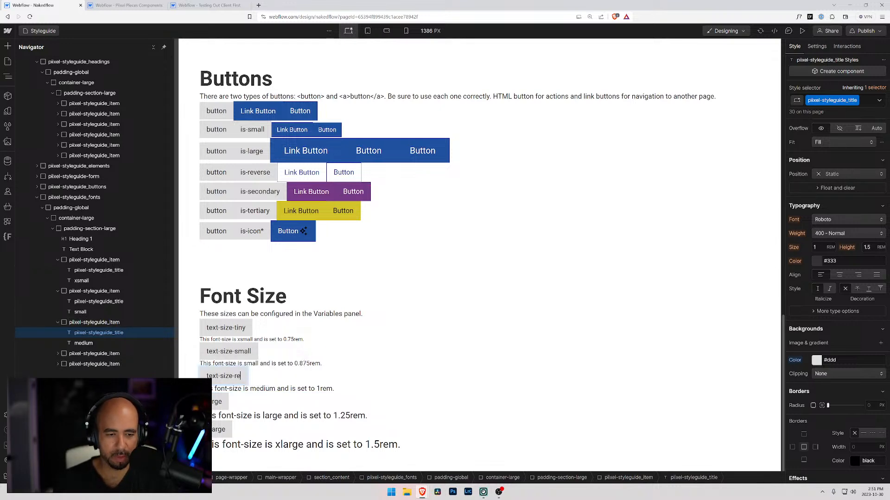
type("gular")
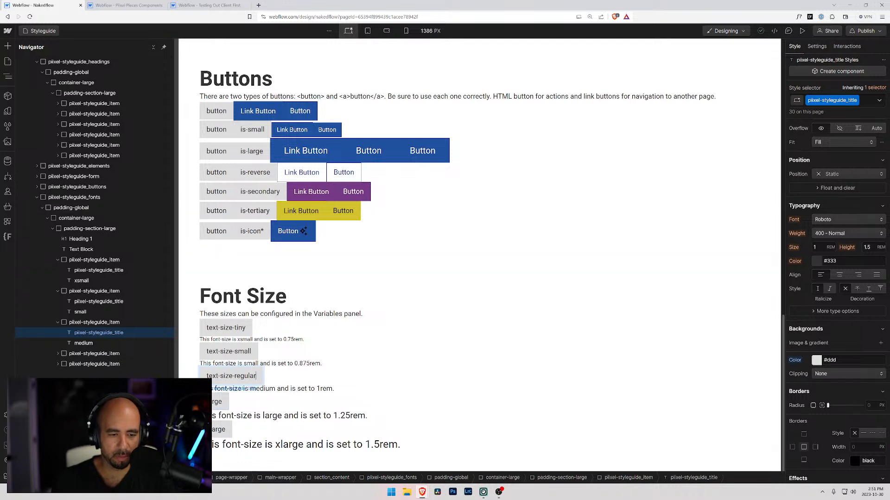
Prefix the large label to read "text-size-large" and change the xlarge label to "text-size-huge".
double_click(217, 402)
type("xt-s")
type("ize-la")
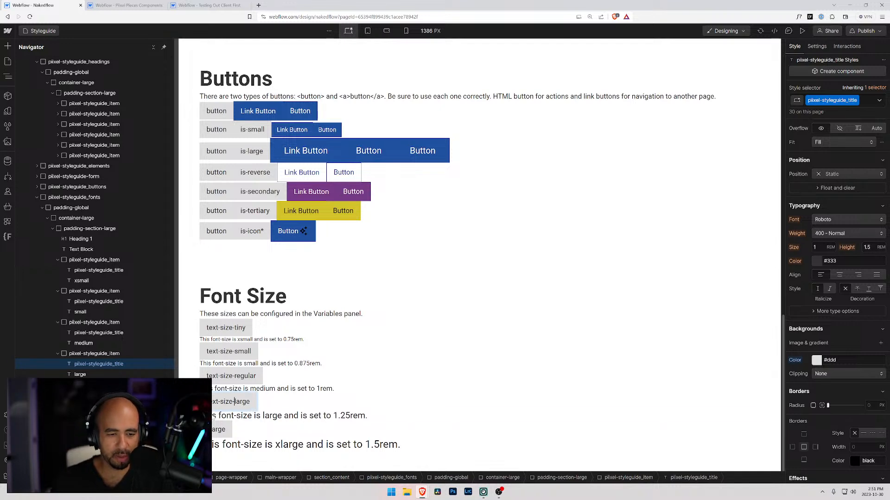
double_click(213, 430)
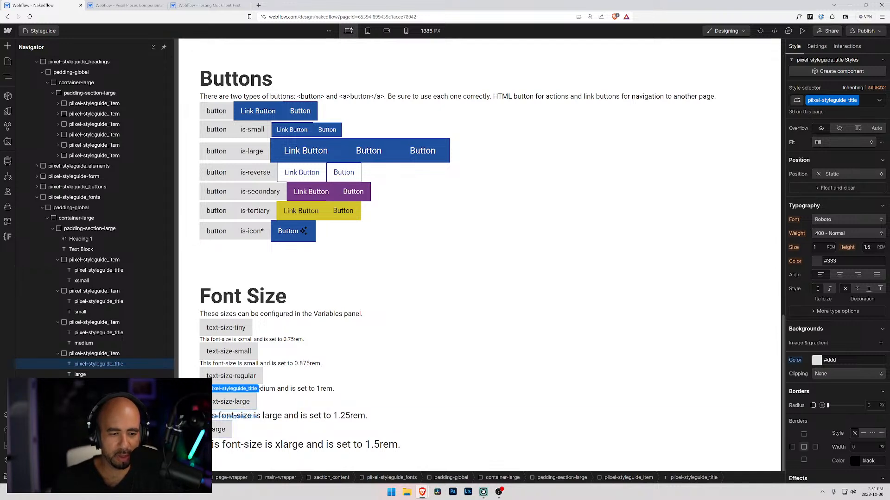
type("text-size-xl")
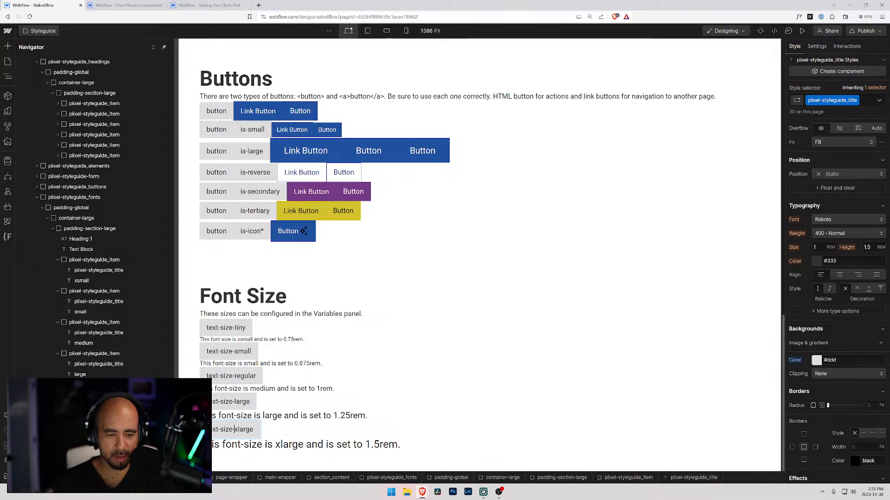
double_click(244, 430)
type("huge")
Compare the Piixel font size names with the Client First Text Sizes classes, returning to the Nakedflow Styleguide.
left_click(88, 4)
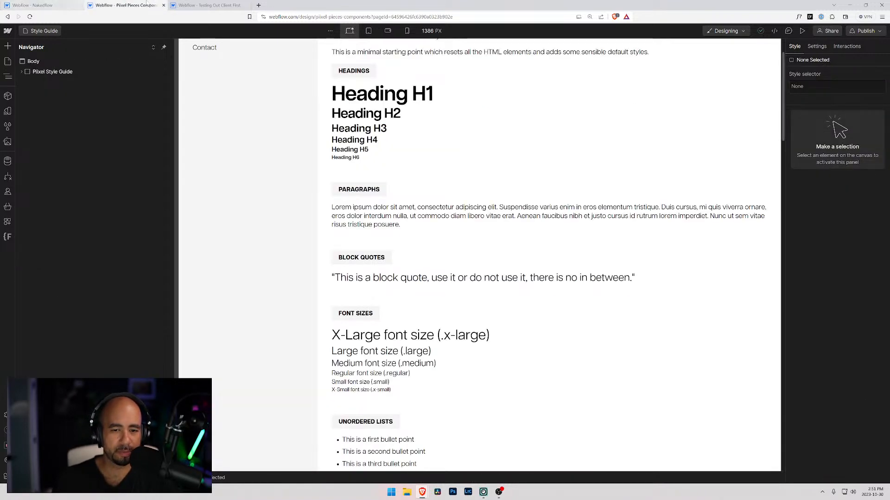
left_click(191, 5)
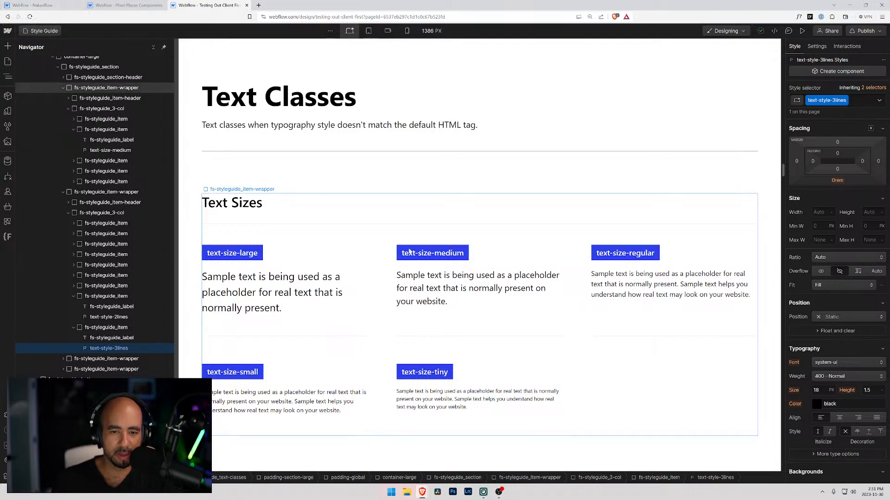
scroll(297, 266, "up", 4)
scroll(402, 281, "down", 5)
scroll(353, 264, "up", 5)
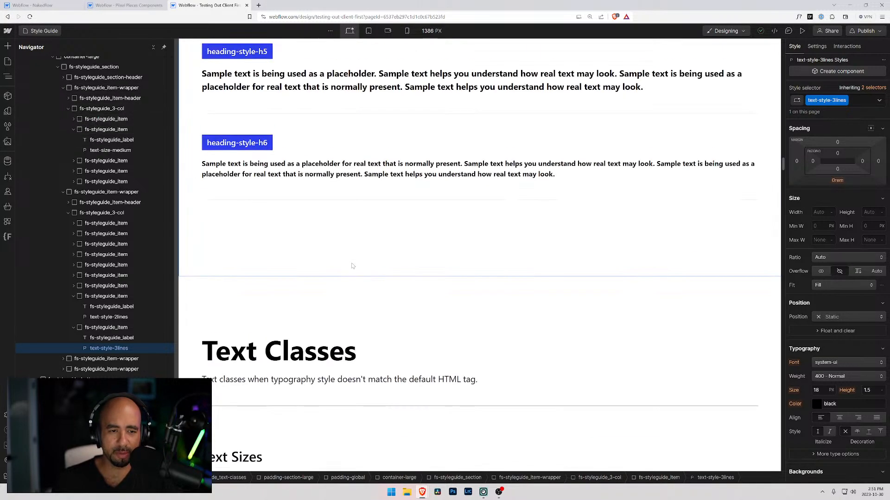
scroll(308, 260, "down", 4)
scroll(297, 216, "down", 3)
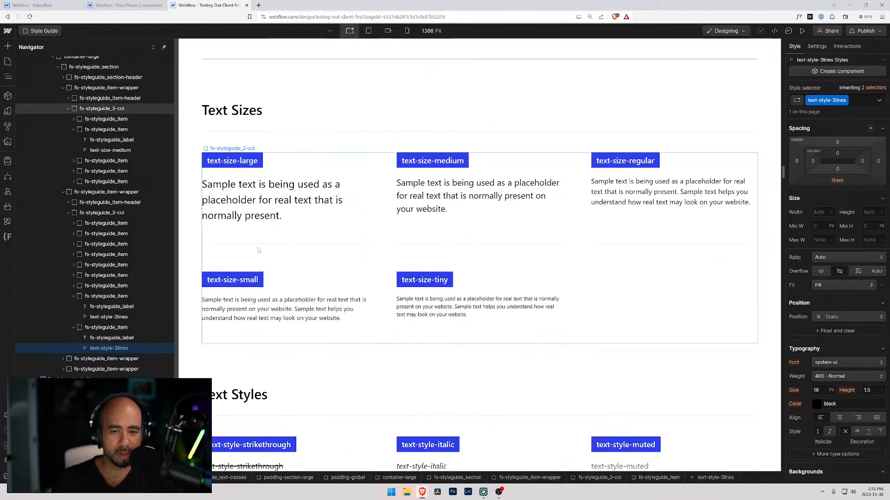
left_click(42, 6)
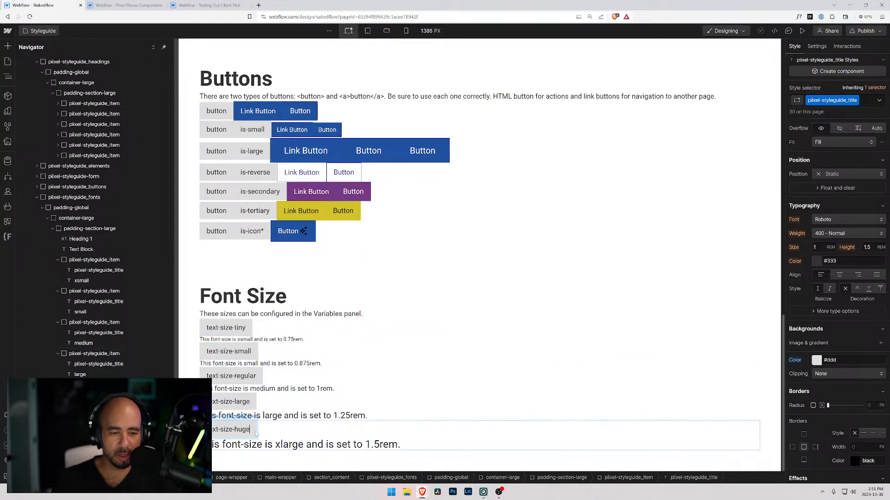
Change the last two Font Size labels to "text-size-medium" and "text-size-large".
double_click(235, 405)
left_click_drag(235, 404, 258, 404)
type("medium")
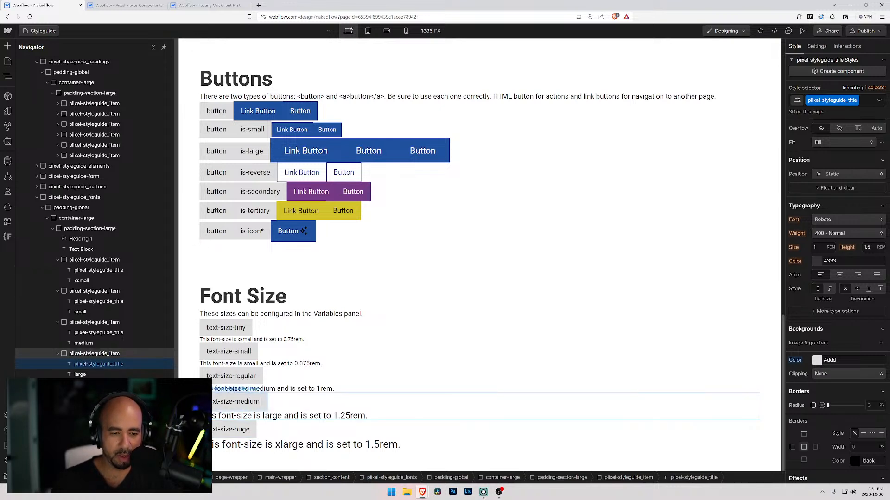
left_click(230, 430)
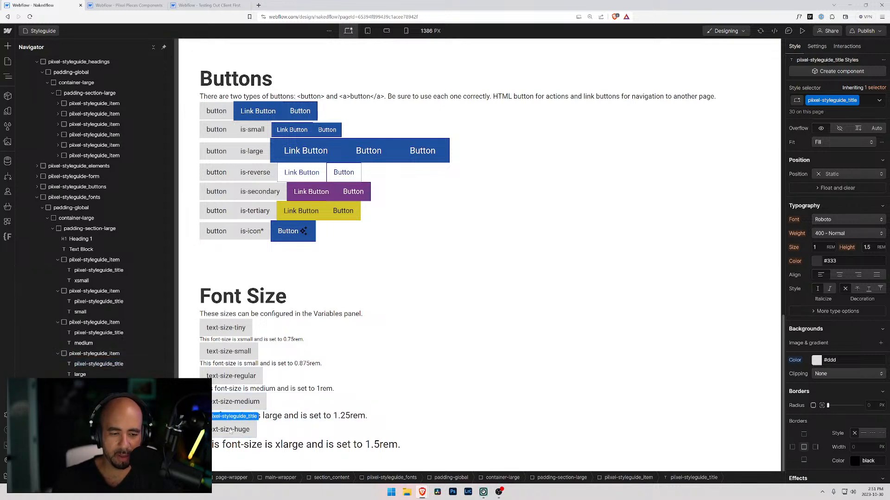
double_click(241, 430)
type("large")
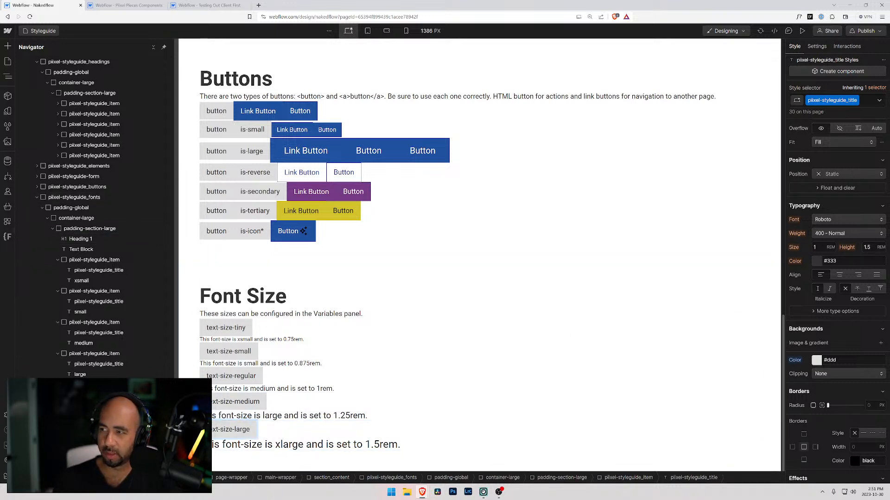
Rename the class of the xsmall sample text in the Font Size section to text-size-tiny.
left_click(254, 446)
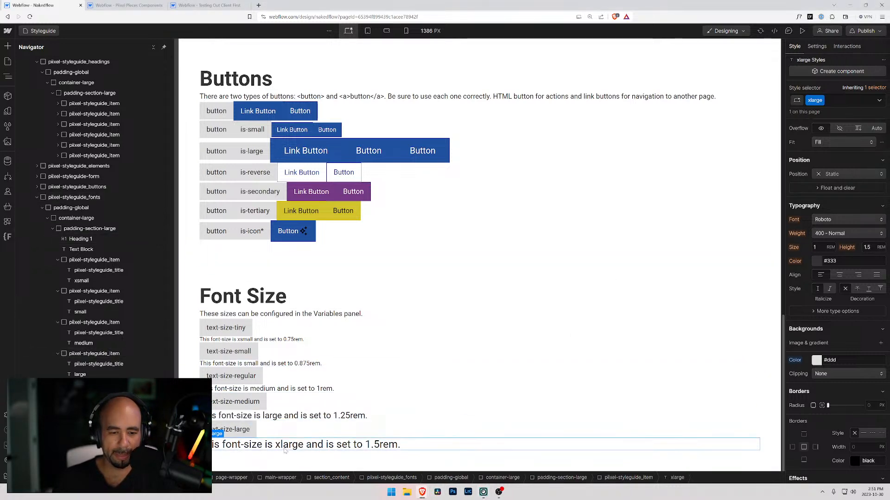
left_click(251, 339)
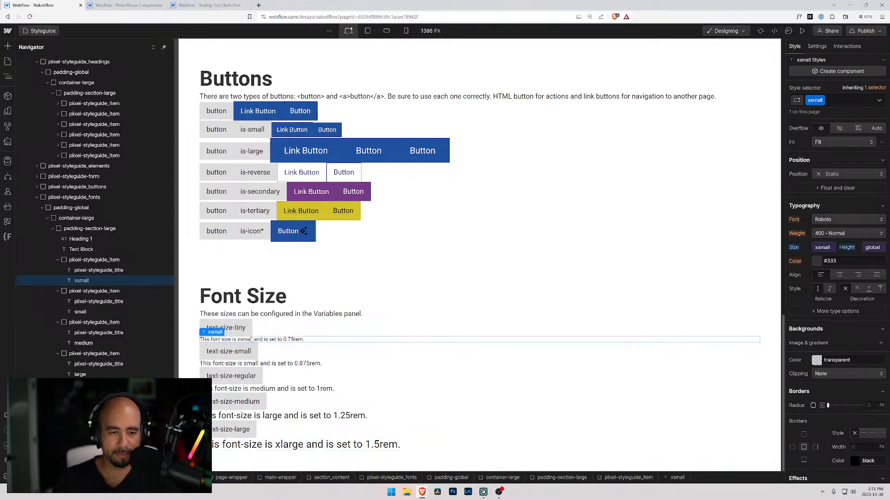
left_click(822, 101)
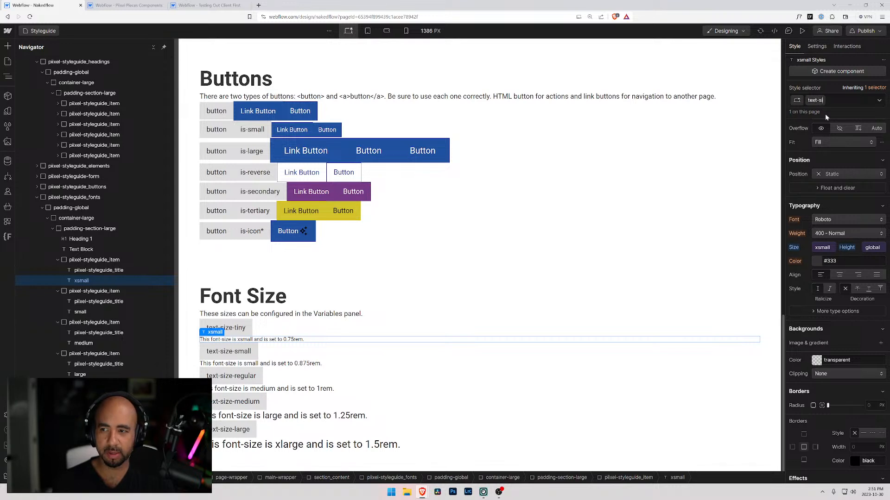
key("Return")
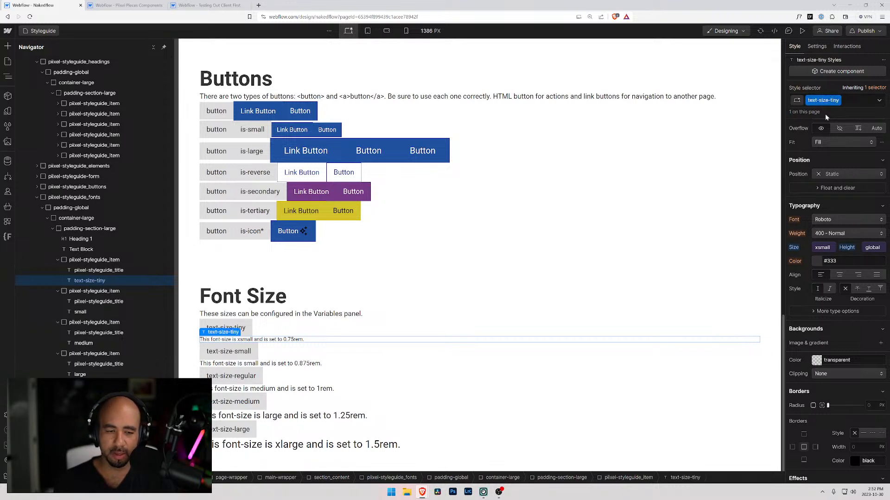
Rename the class of the small sample text in the Font Size section to text-size-small.
left_click(284, 364)
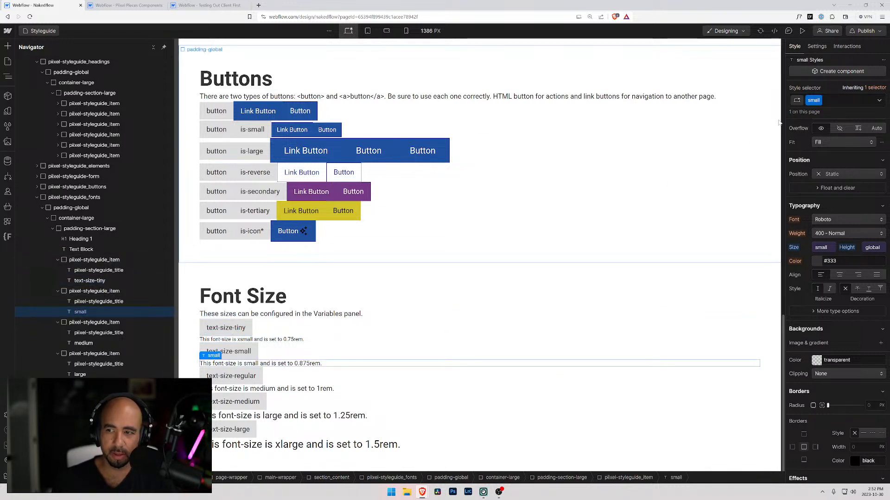
left_click(820, 101)
left_click(816, 114)
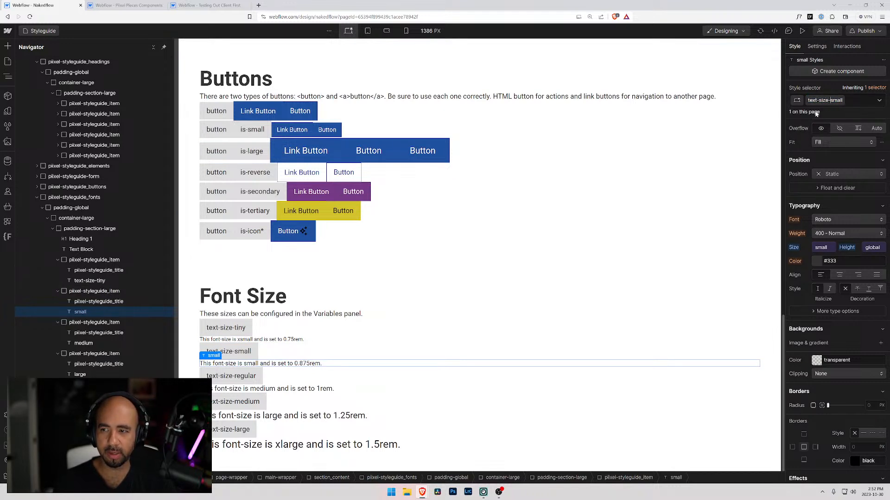
key("Return")
Rename the class of the medium sample text in the Font Size section to text-size-regular.
left_click(240, 377)
left_click(248, 389)
left_click(827, 101)
left_click(821, 113)
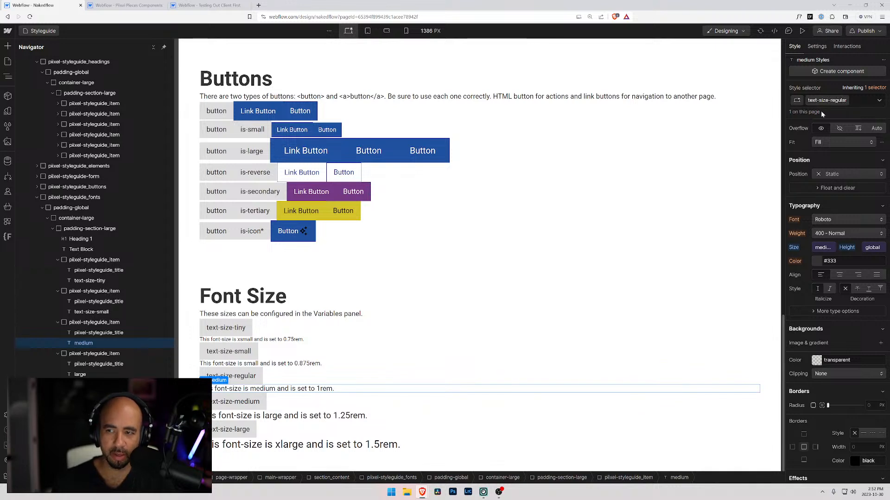
key("Return")
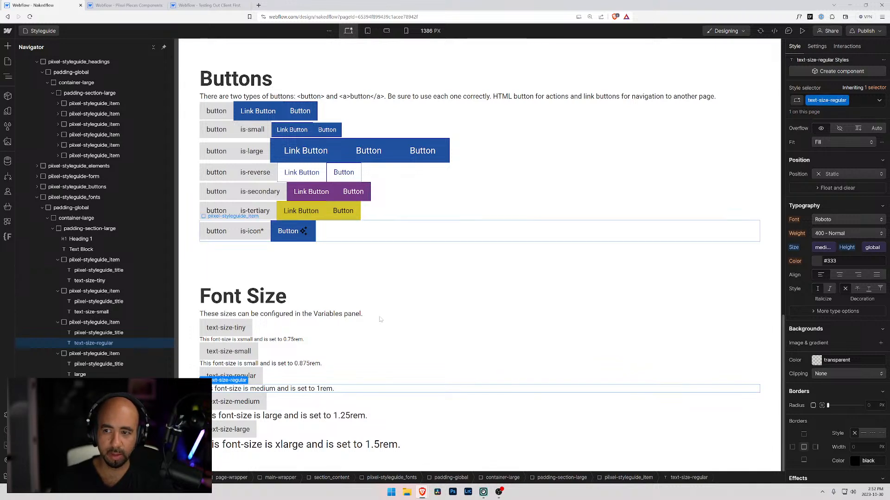
Rename the class of the large sample text in the Font Size section to text-size-medium.
left_click(235, 417)
left_click(818, 100)
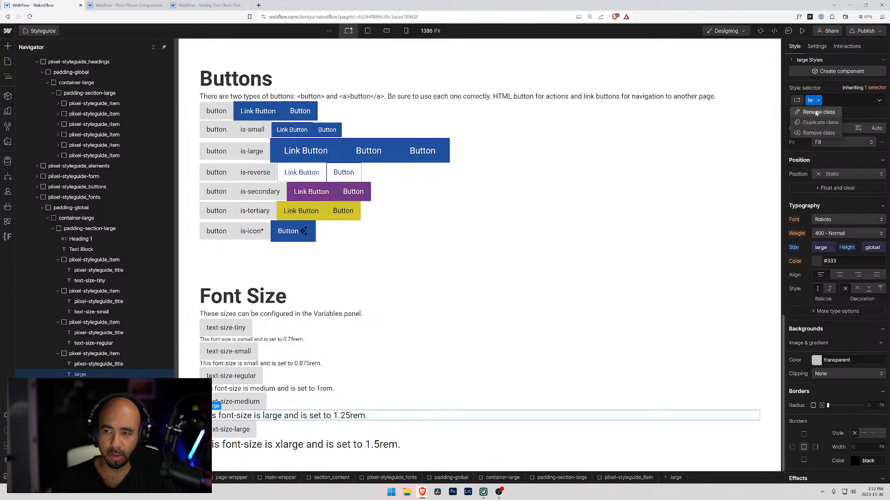
left_click(817, 113)
type("text-size-")
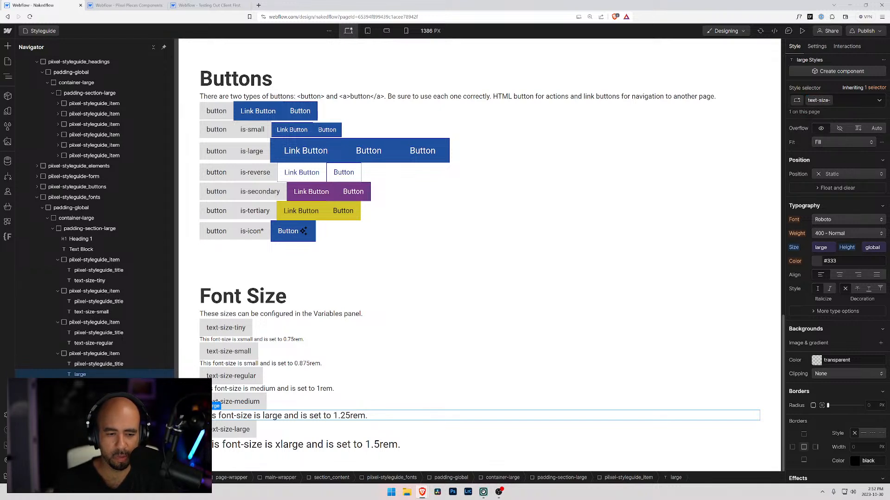
type("medium")
key("Return")
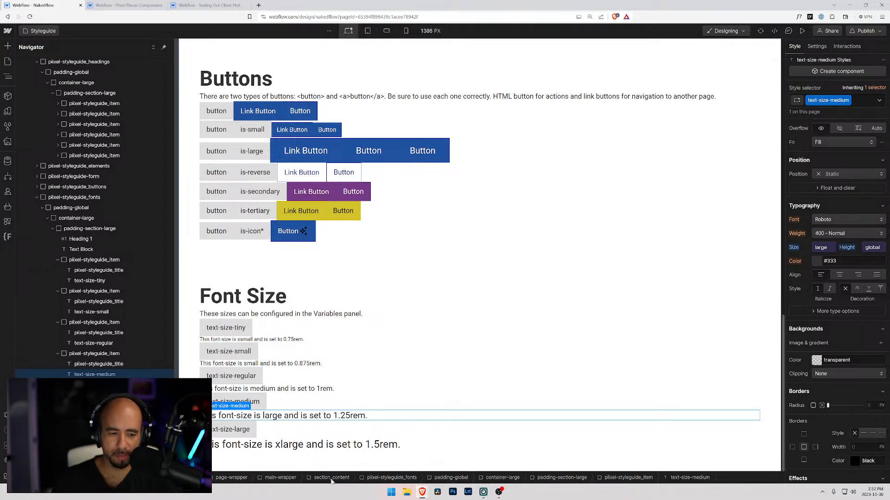
Rename the class of the xlarge sample text in the Font Size section to text-size-large.
left_click(333, 446)
left_click(821, 102)
left_click(818, 114)
type("text-size-large")
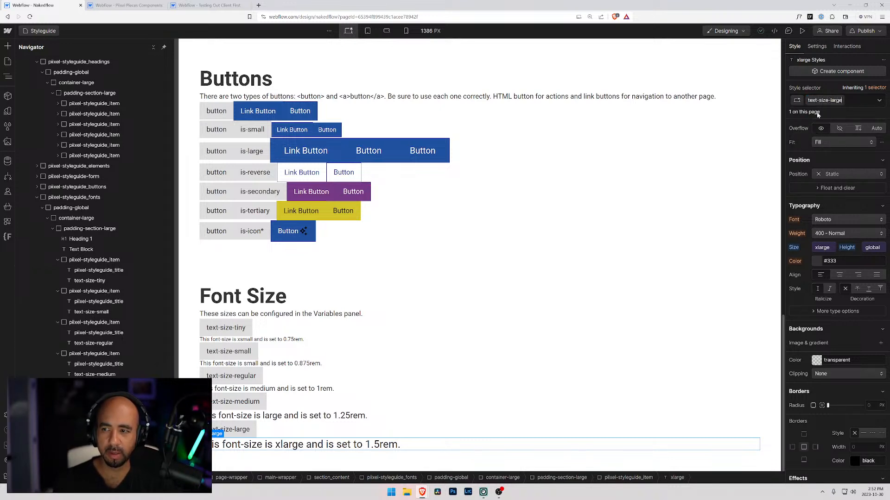
key("Return")
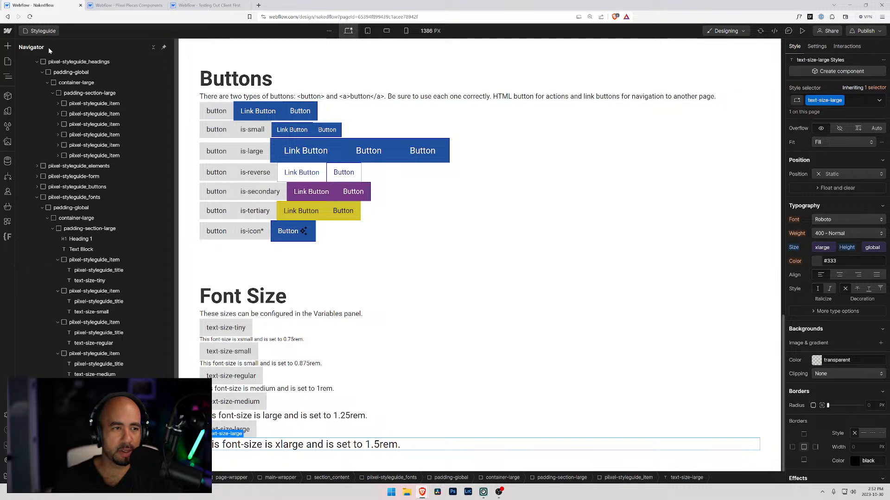
Open the Nakedflow variables list and compare its size names with the Client First Text Sizes classes.
left_click(7, 111)
scroll(73, 216, "down", 1)
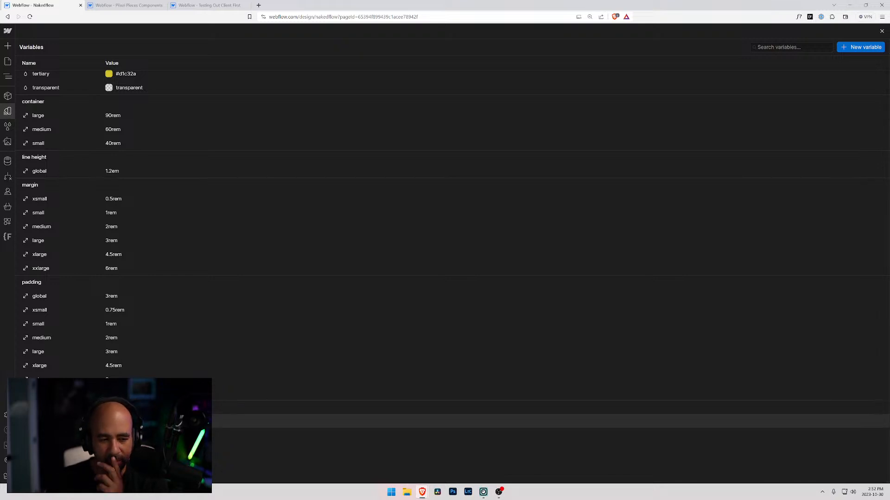
left_click(194, 6)
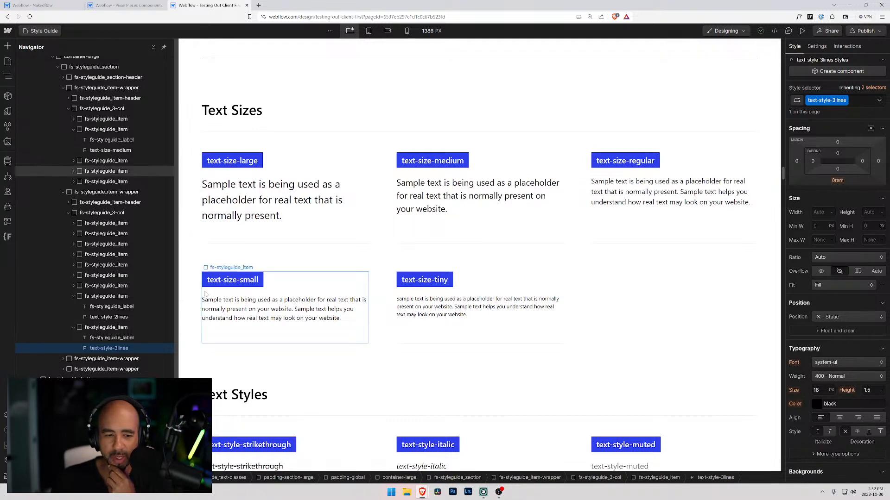
left_click(64, 5)
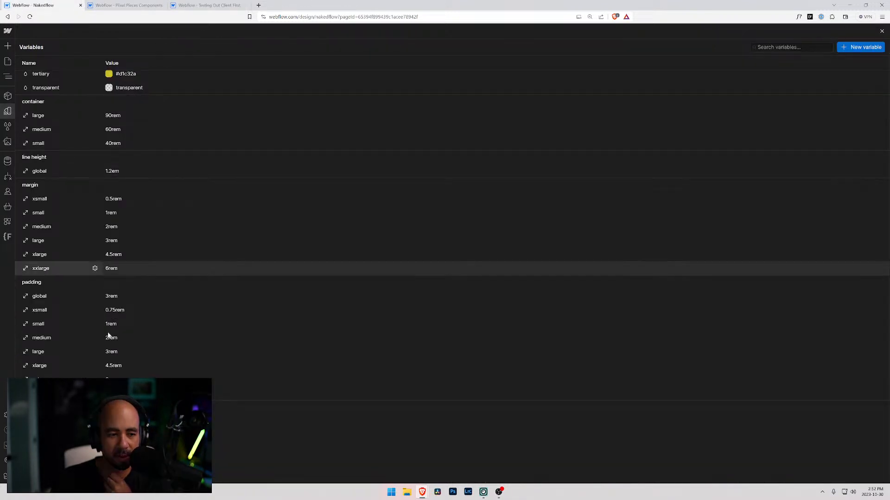
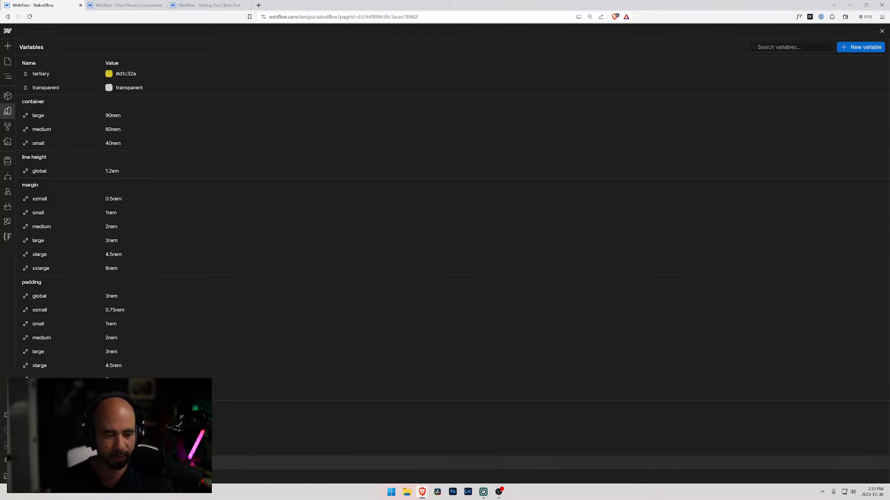
Rename the Nakedflow font size variables to match the Client First text-size names, consulting the Client First style guide's Text Sizes.
left_click(95, 450)
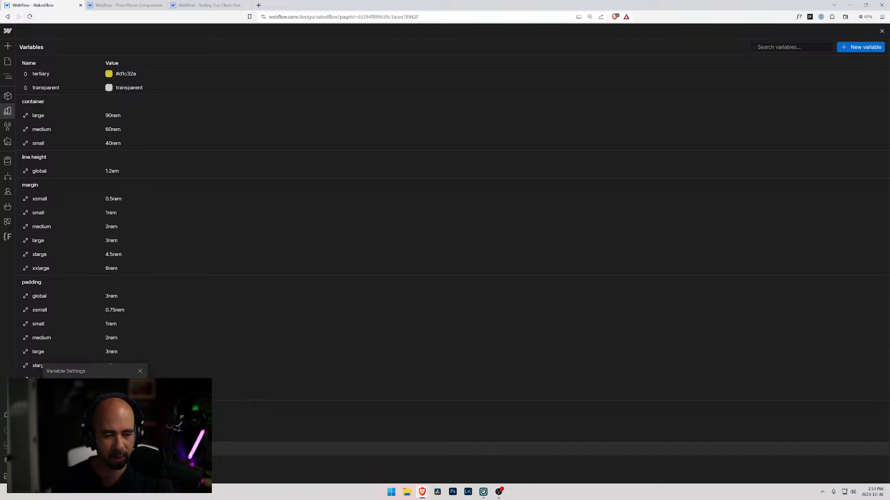
key("Return")
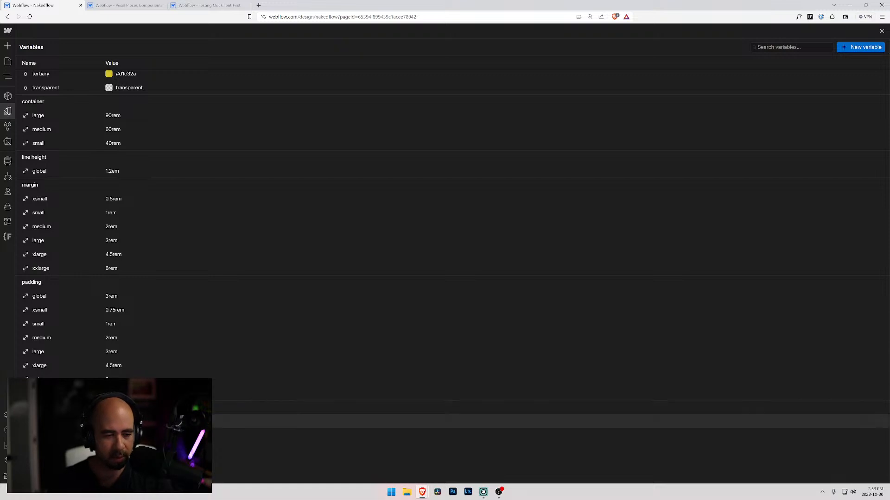
left_click(202, 6)
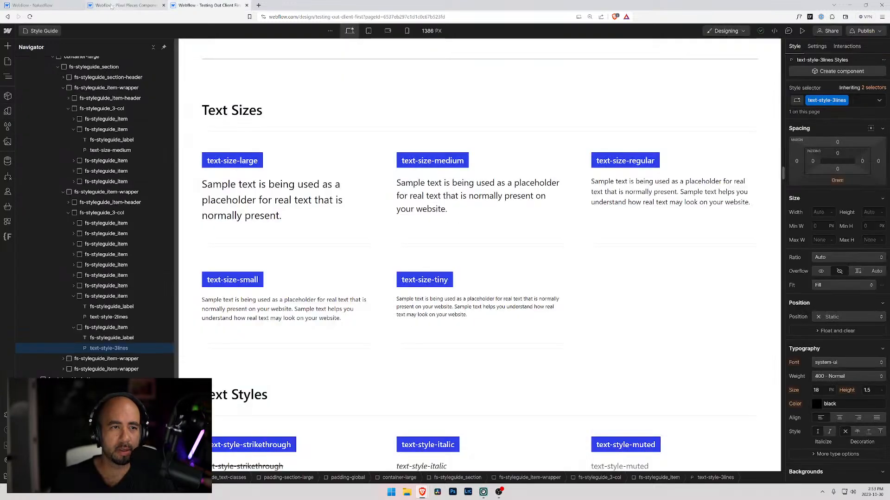
left_click(78, 7)
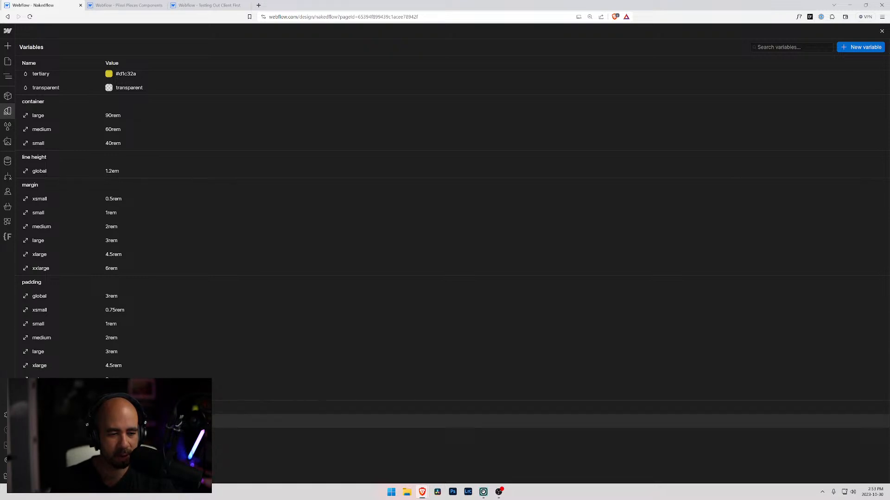
left_click(95, 421)
key("Escape")
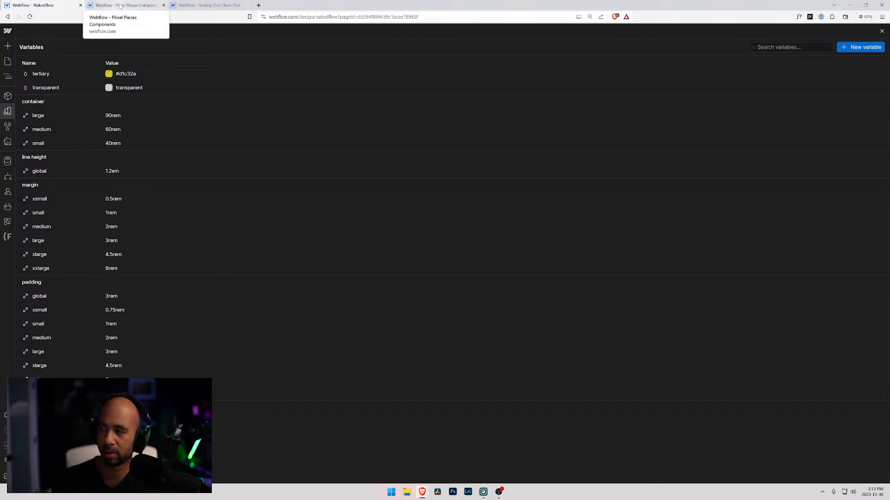
Review the Text Sizes and Text Styles sections of the Client First style guide.
left_click(227, 6)
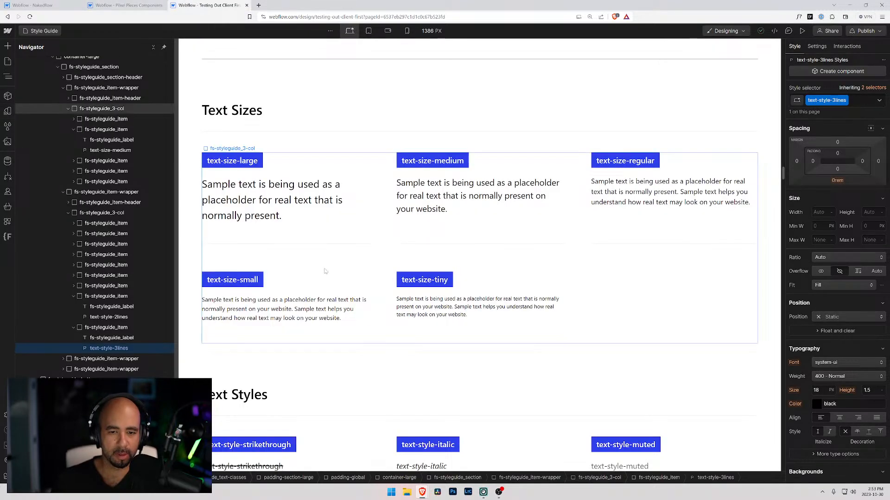
scroll(343, 269, "down", 4)
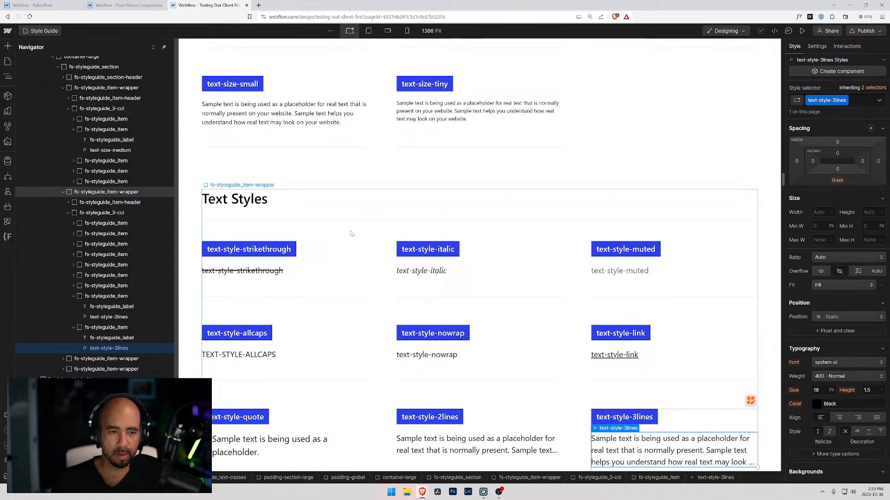
scroll(273, 204, "up", 5)
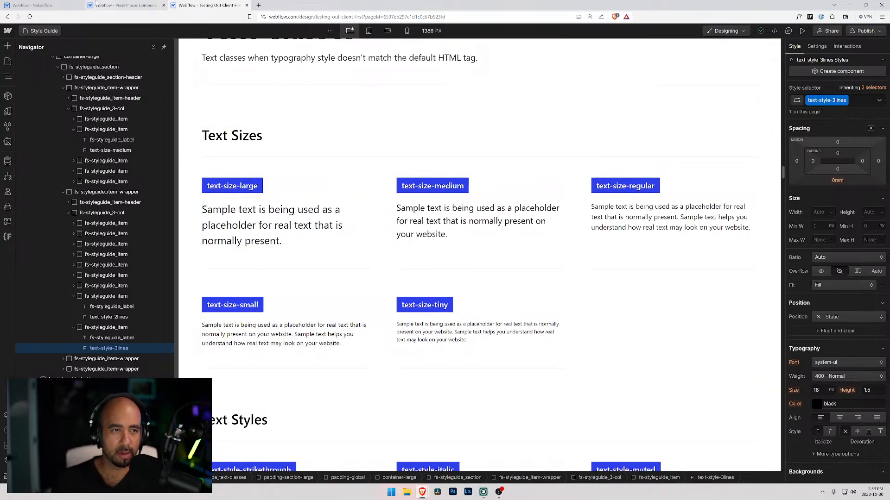
Return to the Nakedflow Styleguide page with the pages list open and detach the Client First tab into a separate window.
left_click(128, 5)
left_click(56, 6)
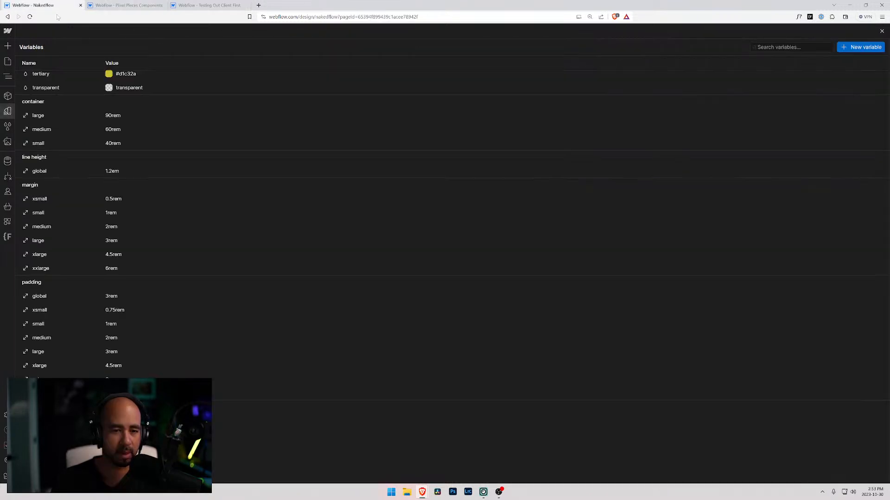
left_click(8, 61)
left_click_drag(200, 5, 1, 27)
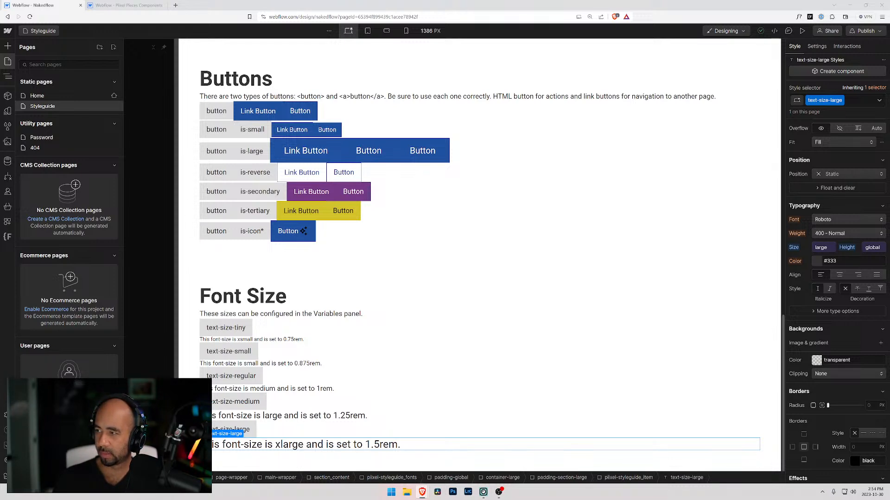
Change the Font Size section's heading on the Styleguide page to "Text Size".
left_click(234, 295)
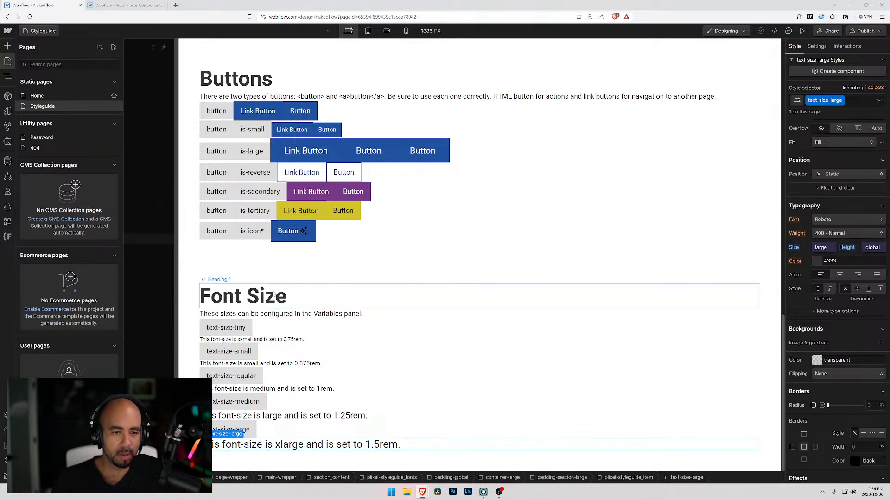
key("z")
double_click(227, 296)
type("Text")
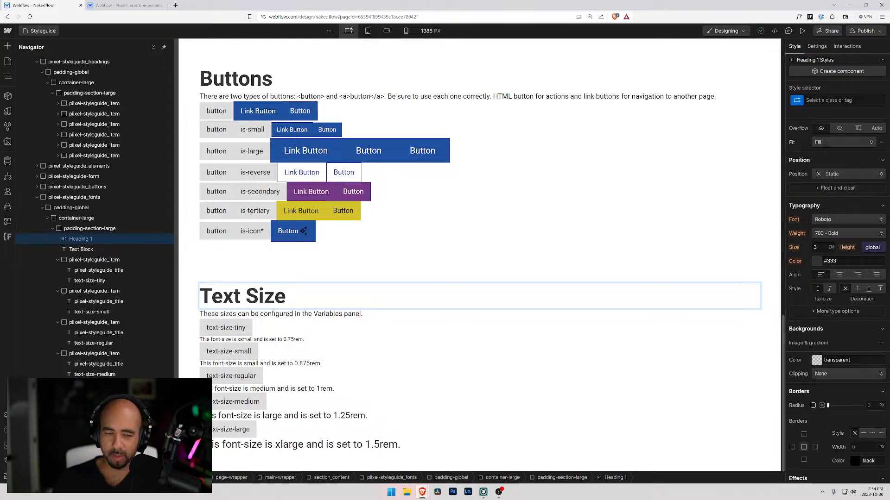
key("End")
left_click(208, 274)
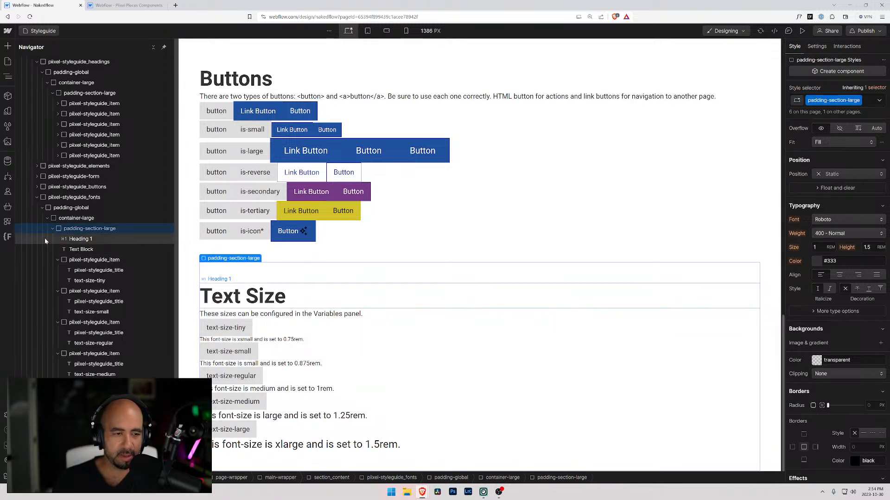
Rename the class of the Text Size section's outer wrapper to piixel-styleguide_text-size.
left_click(52, 229)
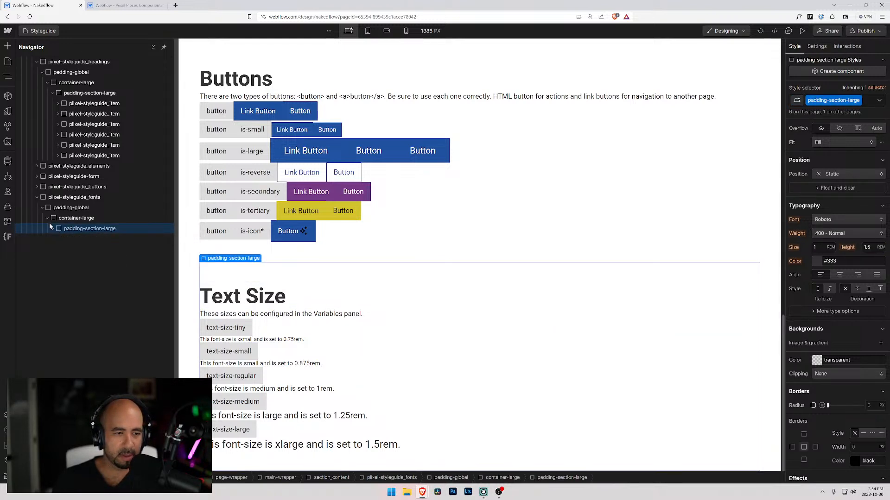
left_click(65, 197)
left_click(37, 197)
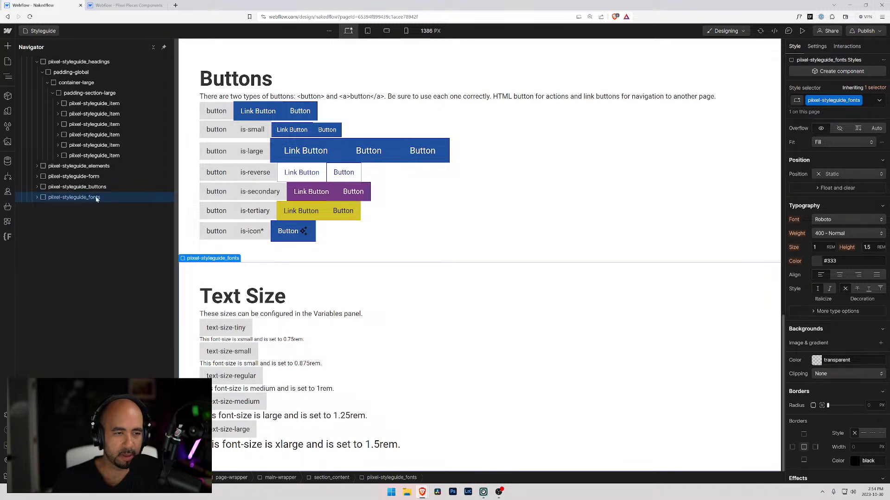
left_click(858, 102)
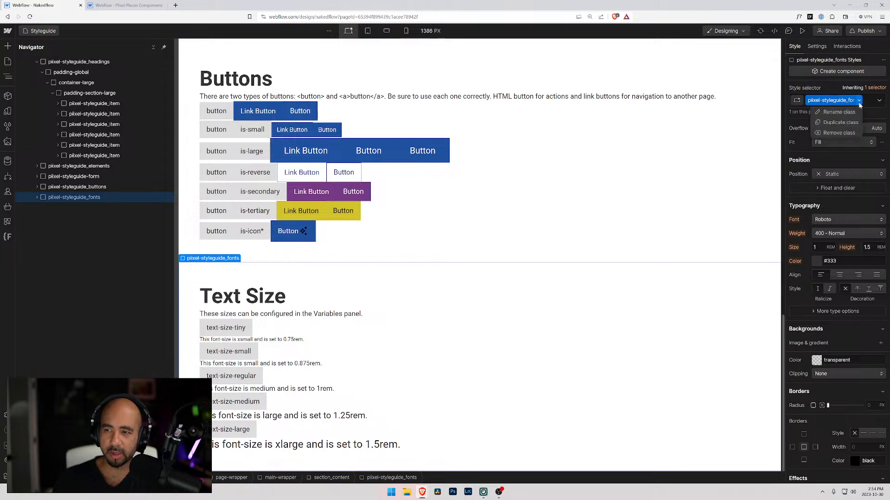
left_click(847, 111)
key("Return")
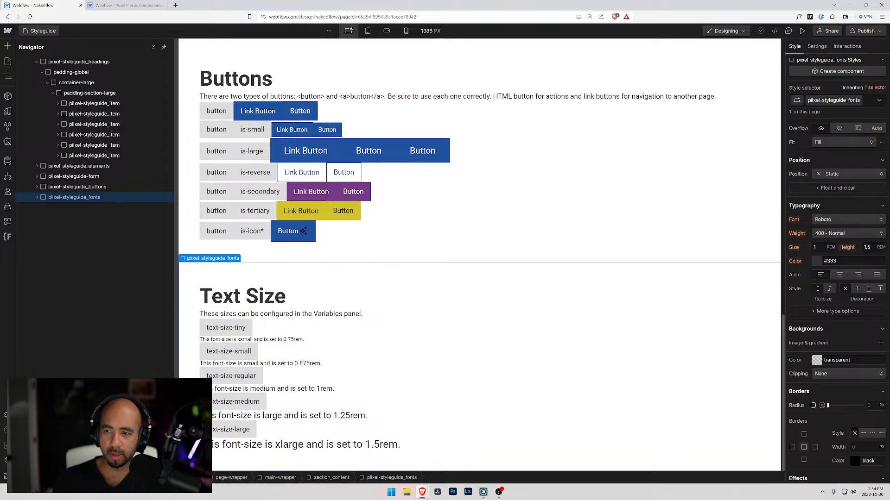
left_click(870, 101)
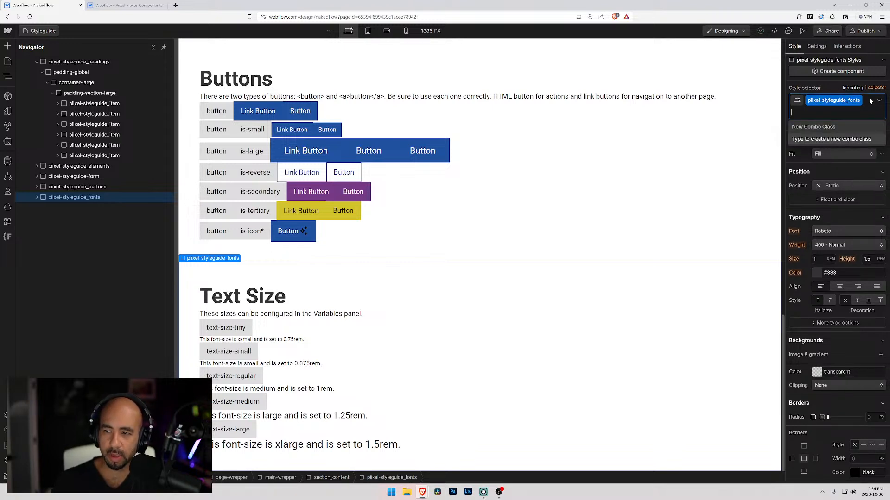
double_click(856, 101)
left_click(846, 100)
left_click_drag(847, 100, 857, 101)
type("_text-size")
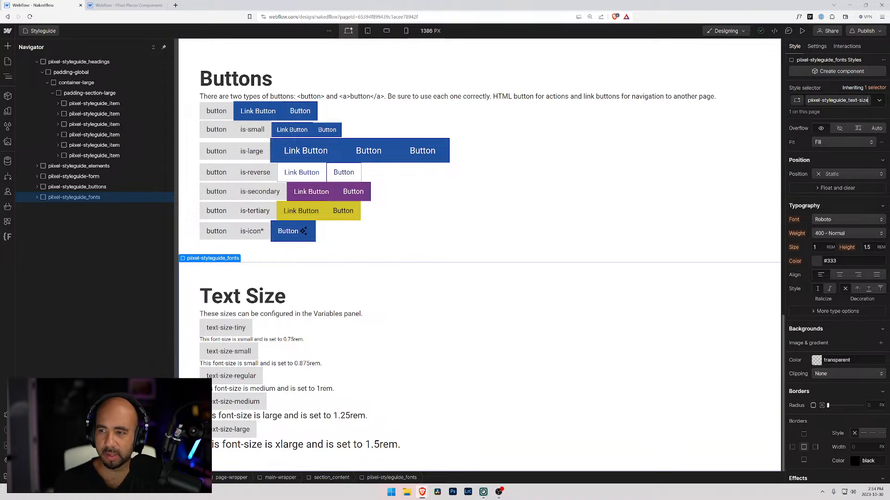
key("Return")
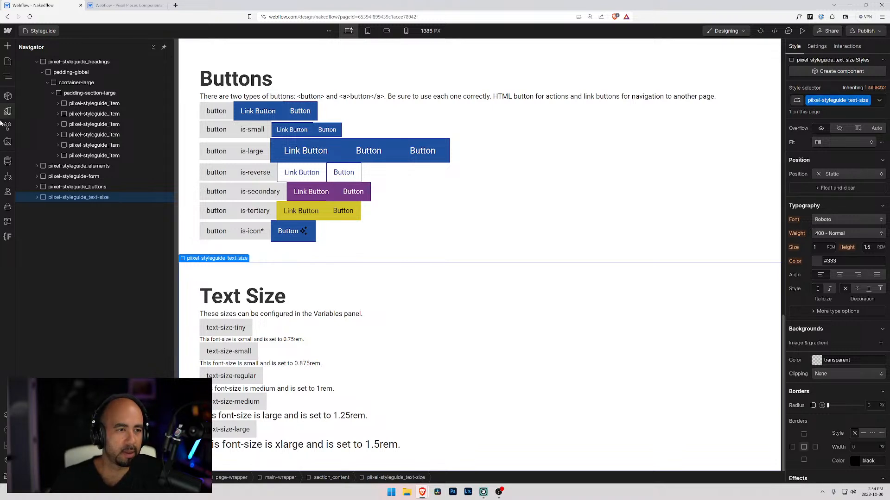
Inspect the text-size class inside the piixel-styleguide folder of Finsweet's Client-First Folders.
left_click(7, 236)
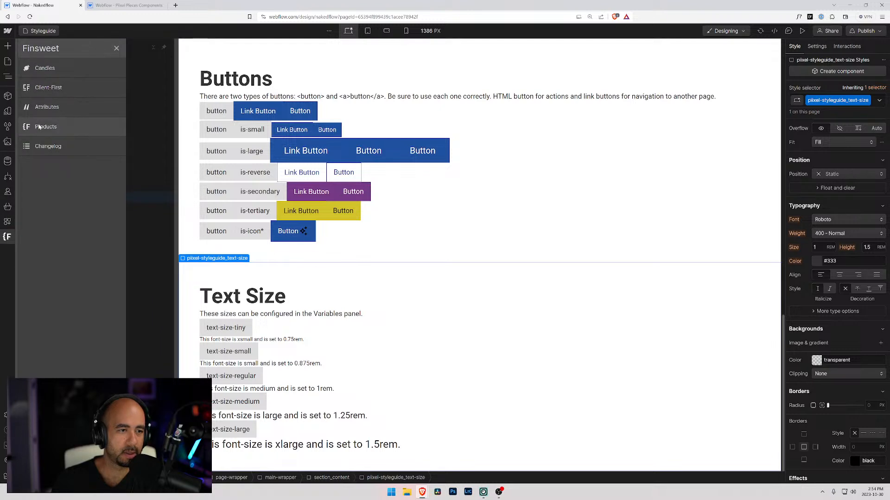
left_click(40, 89)
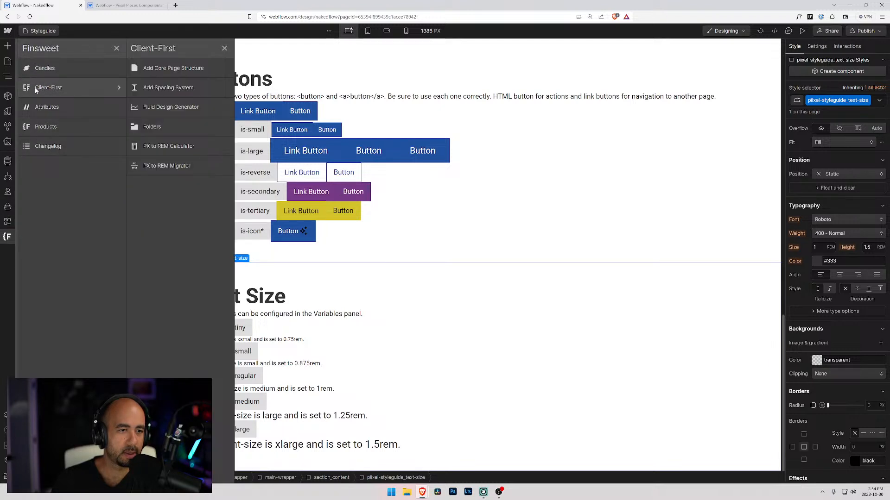
left_click(144, 126)
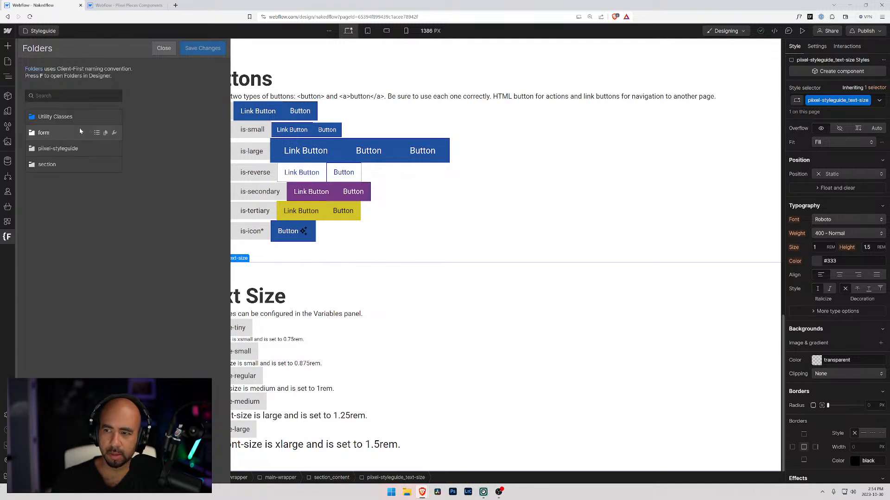
left_click(61, 149)
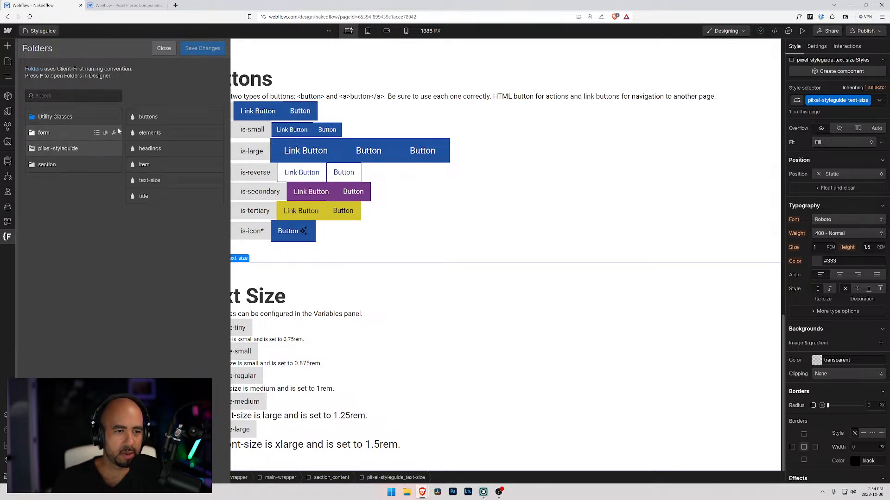
left_click(145, 180)
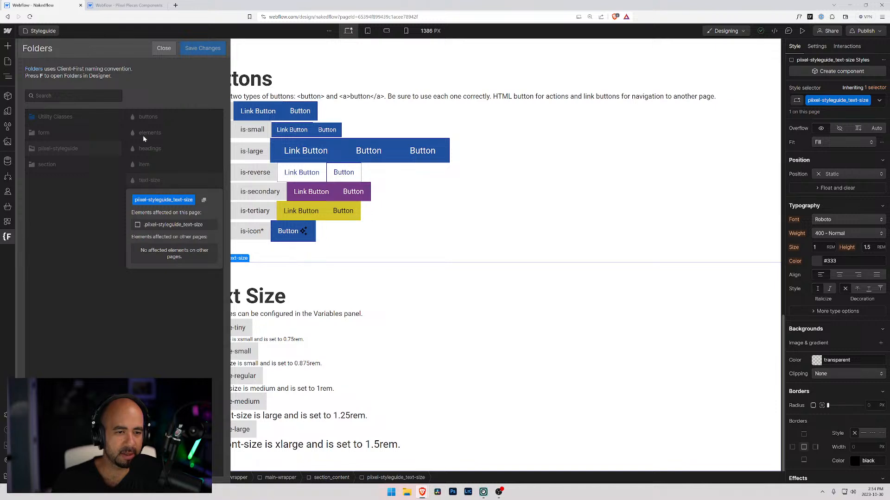
left_click(118, 193)
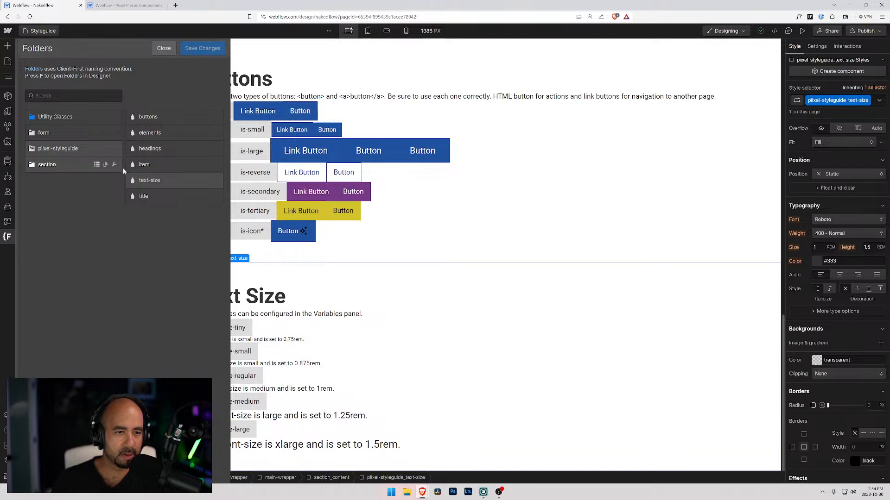
left_click(164, 47)
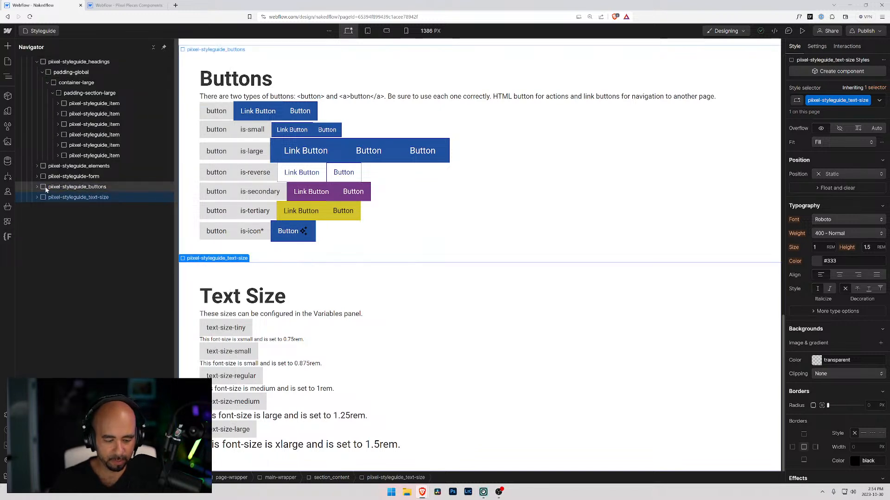
Duplicate the Text Size section and replace the copy's class with a new class named piixel-styleguide_text-styles.
key("ctrl+d")
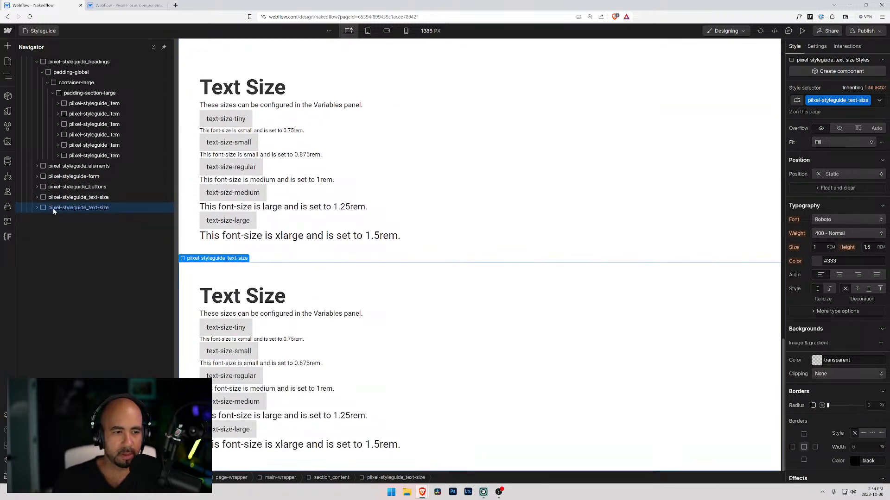
left_click(879, 100)
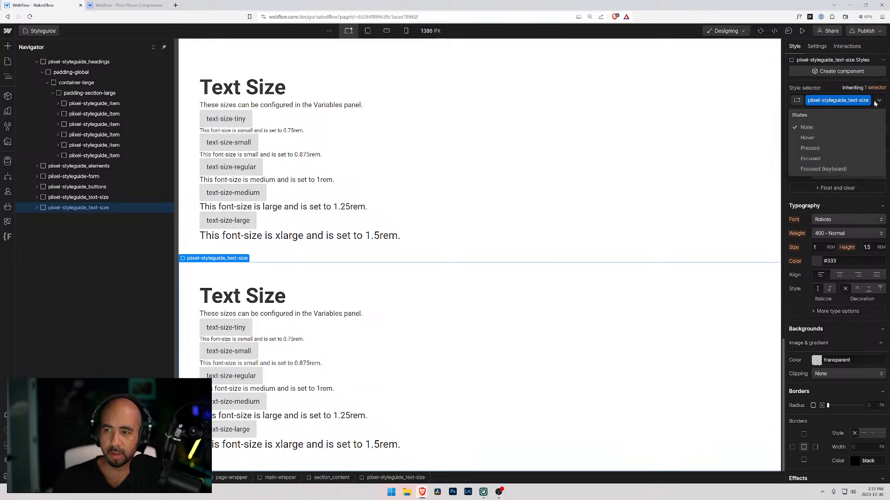
double_click(858, 101)
left_click(874, 104)
left_click(875, 102)
left_click(874, 100)
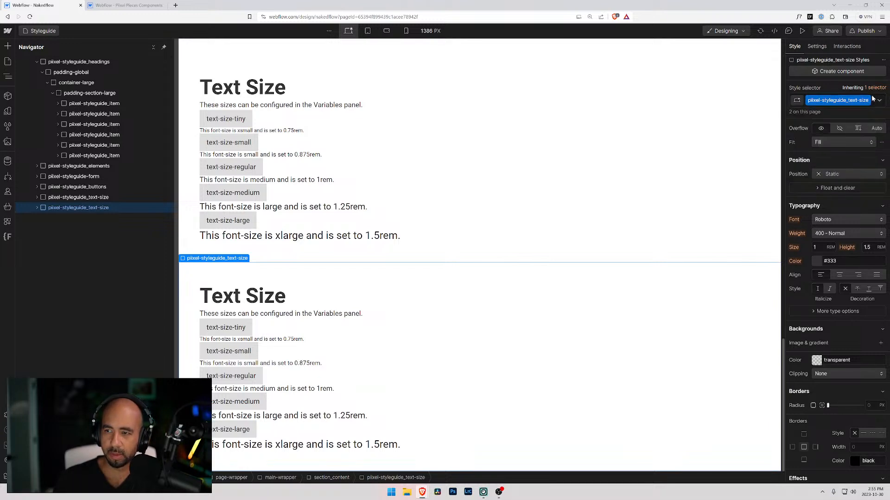
left_click(873, 99)
key("BackSpace")
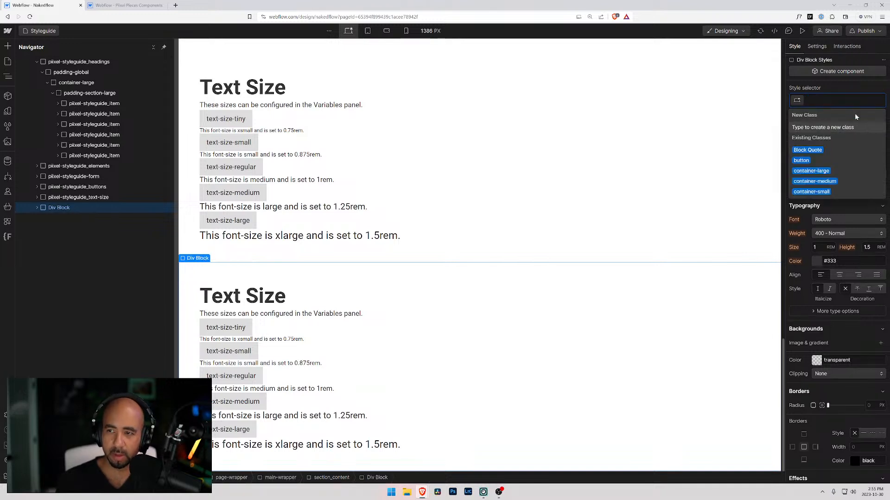
type("piixel-")
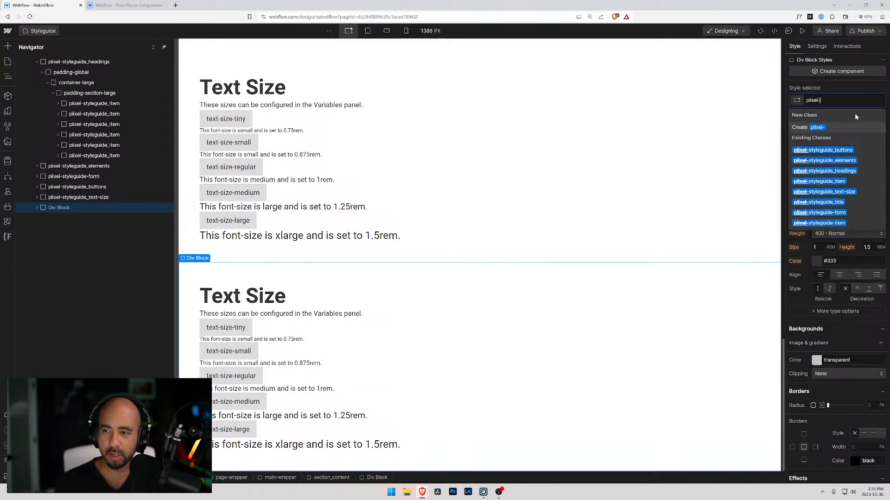
type("styleguide_text-styles")
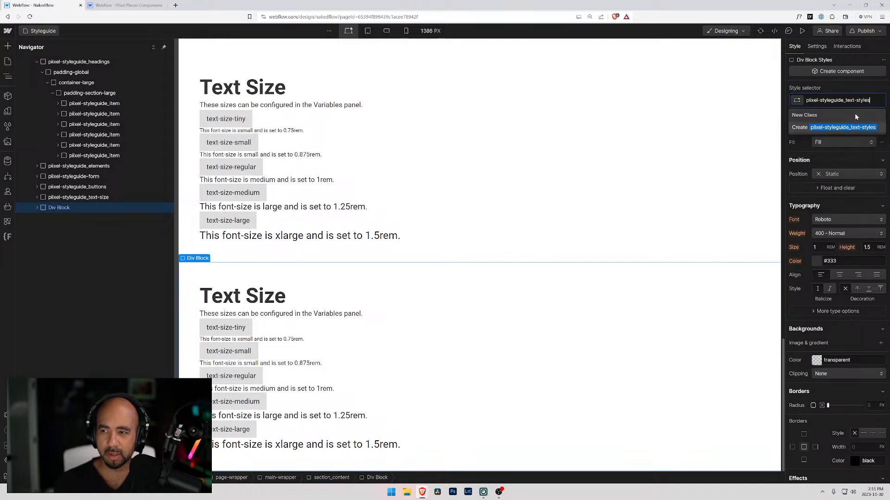
key("Return")
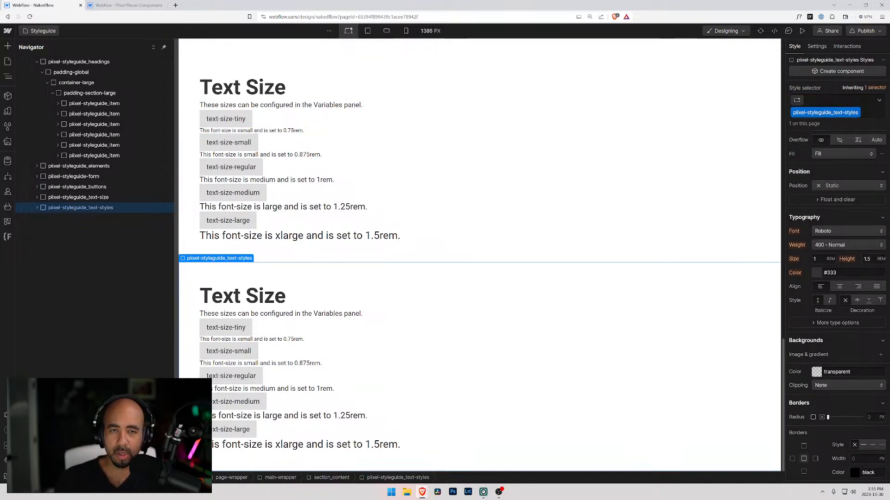
Bring the Client First tab back into the main browser window and view its Text Styles section.
left_click_drag(889, 130, 214, 5)
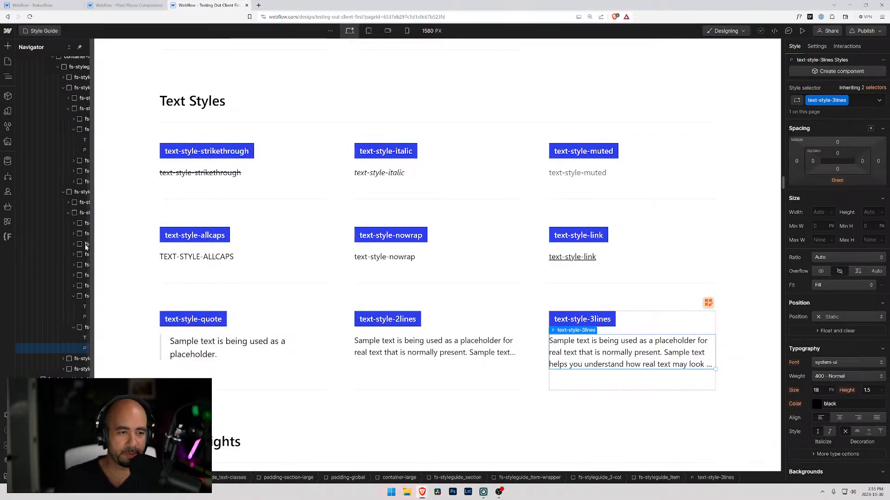
Copy the text-style-strikethrough label from the Client First styleguide and paste it as the first item title in the duplicated Nakedflow section.
left_click_drag(94, 248, 145, 240)
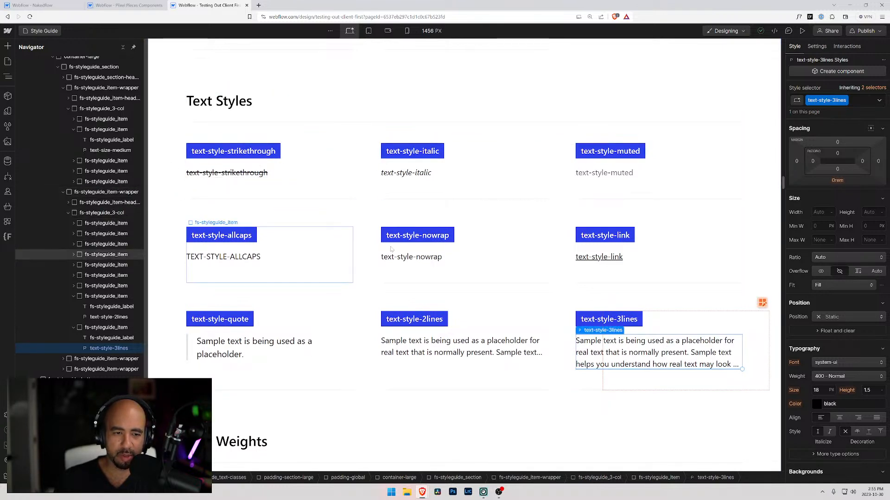
left_click(55, 5)
left_click(130, 5)
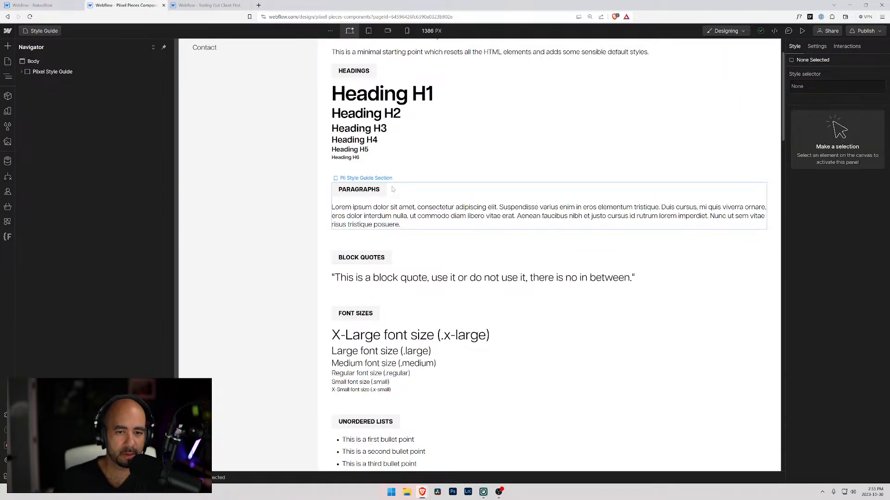
left_click(209, 5)
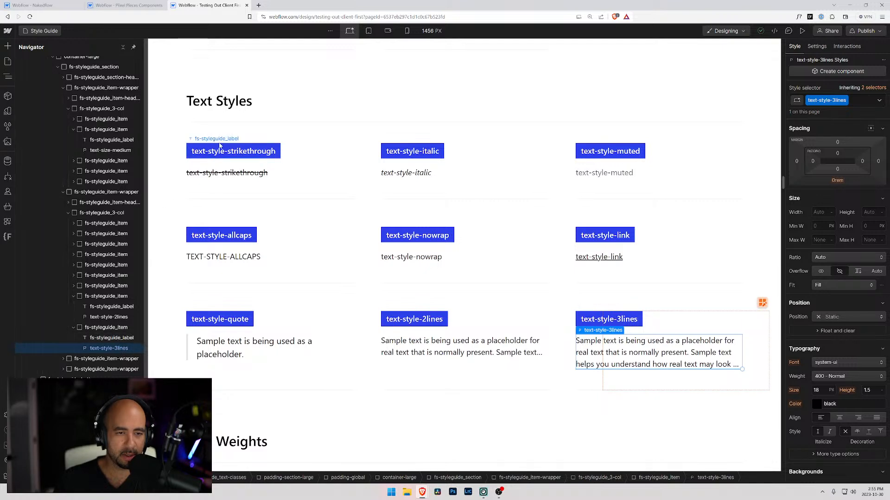
double_click(243, 154)
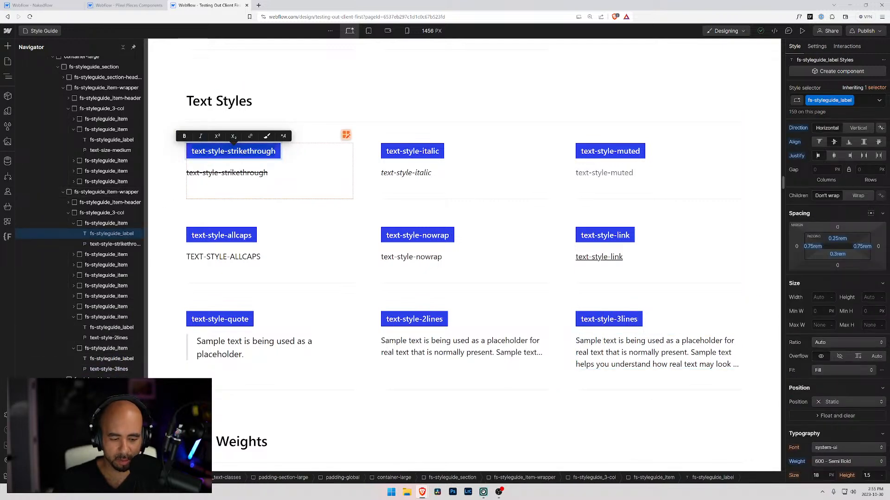
left_click(44, 6)
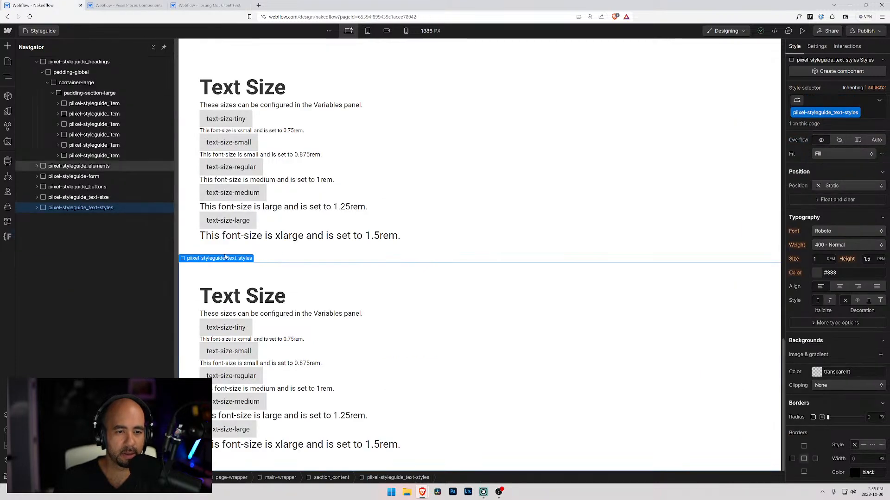
double_click(247, 327)
type("text-style-strikethrough")
Change the duplicated section's heading to Text Styles and move the Client First tab out into its own window.
left_click(254, 297)
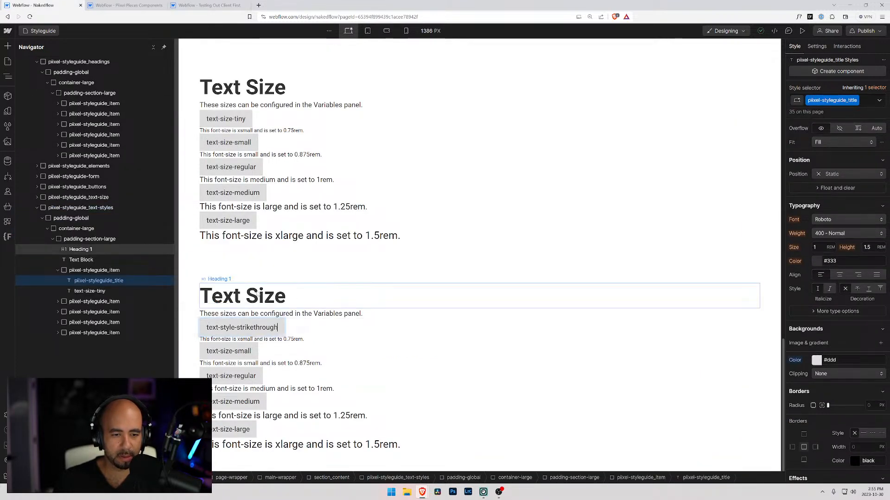
key("shift+End")
type("tyles")
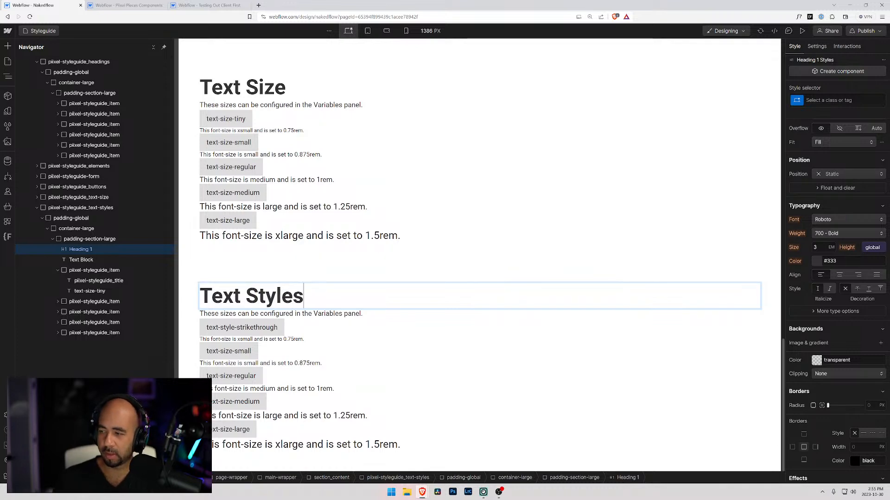
left_click_drag(204, 5, 1, 27)
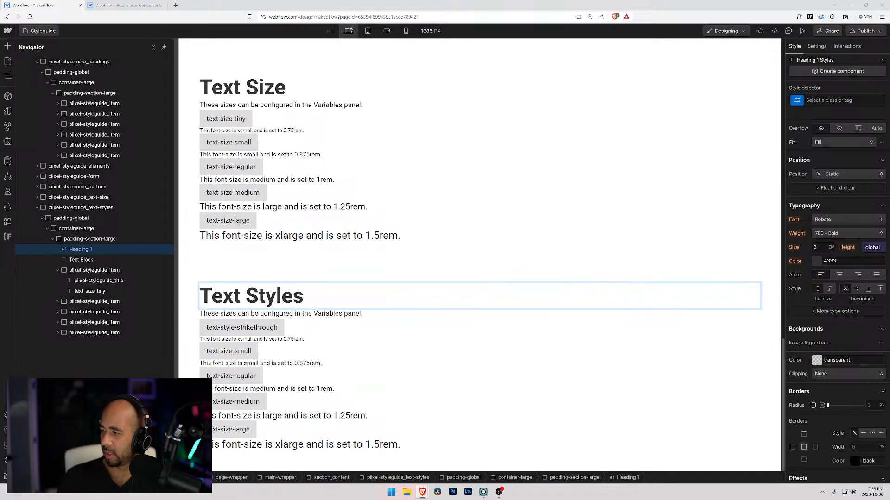
Retitle the second item of the Text Styles section, text-size-small, as text-style-italic.
double_click(229, 351)
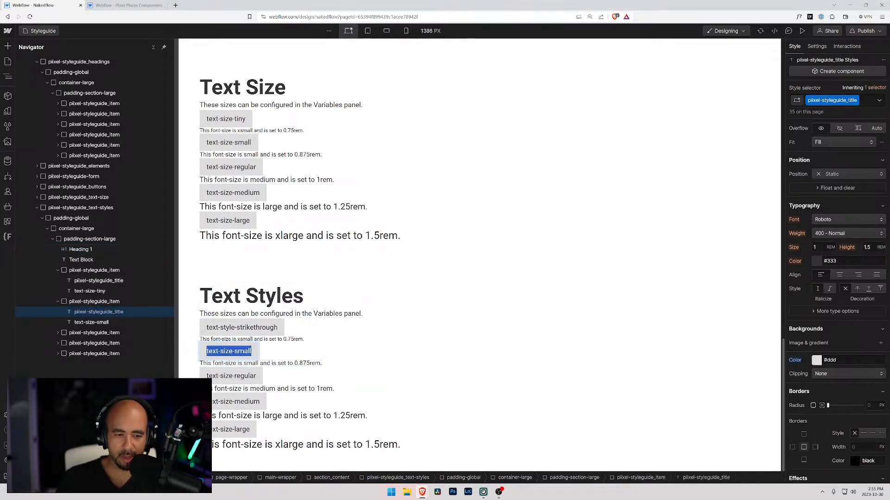
left_click_drag(251, 352, 221, 352)
type("style")
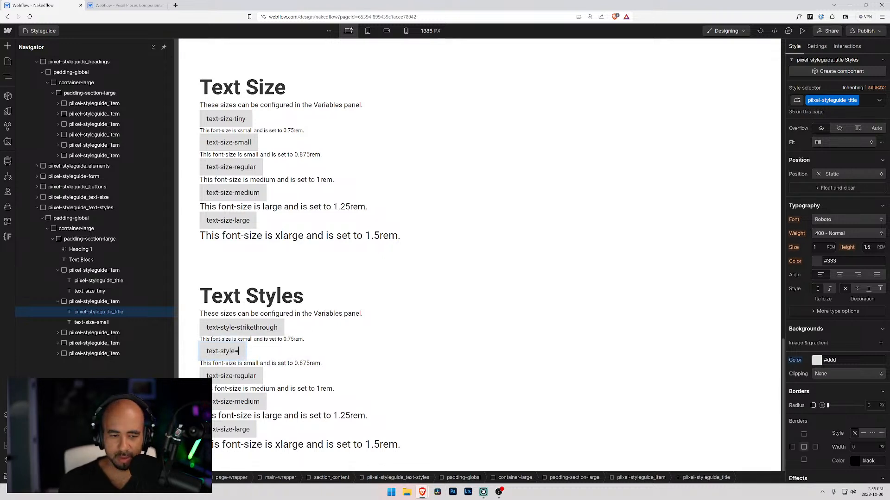
type("-italics")
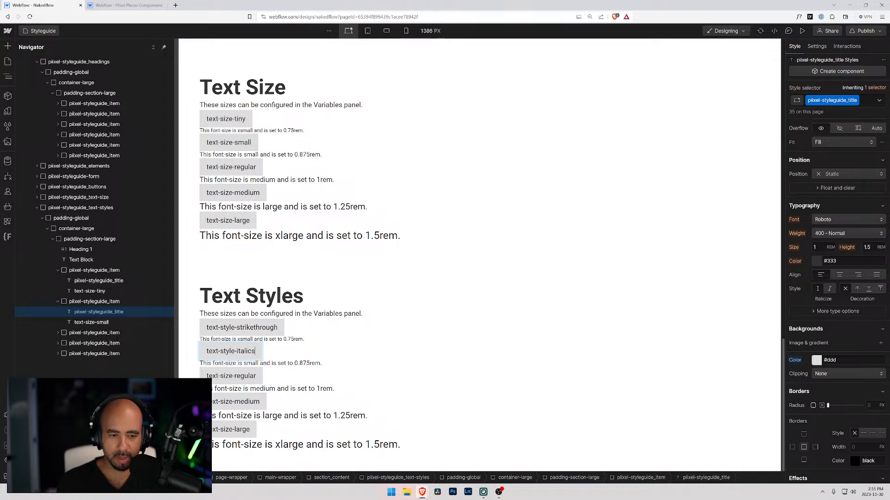
key("BackSpace")
Retitle the third item of the Text Styles section, text-size-regular, as text-style-muted.
double_click(237, 375)
key("ctrl+a")
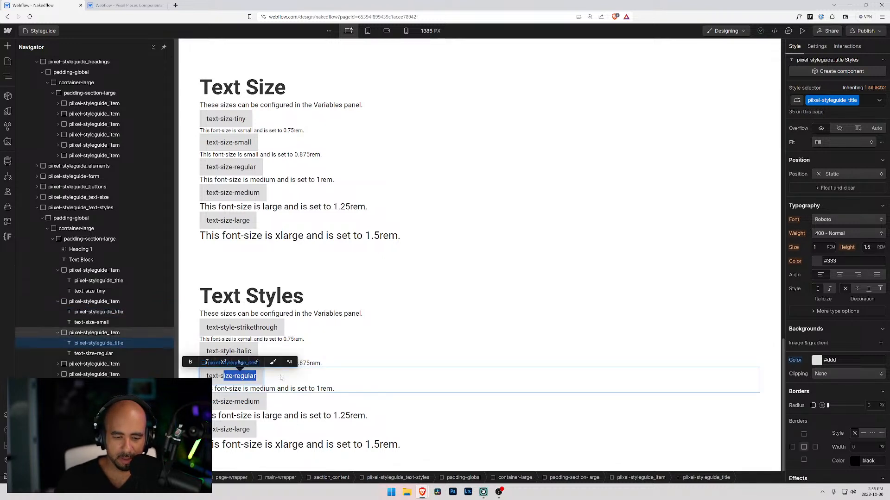
type("text-style-")
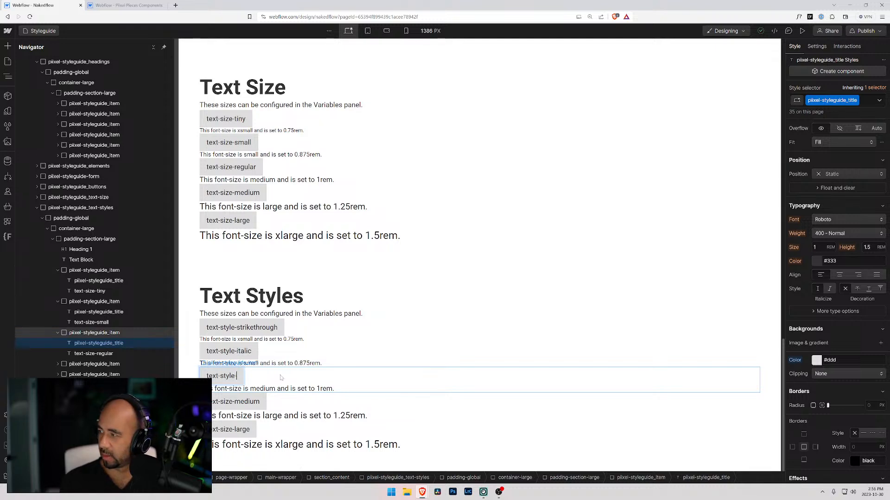
type("muted")
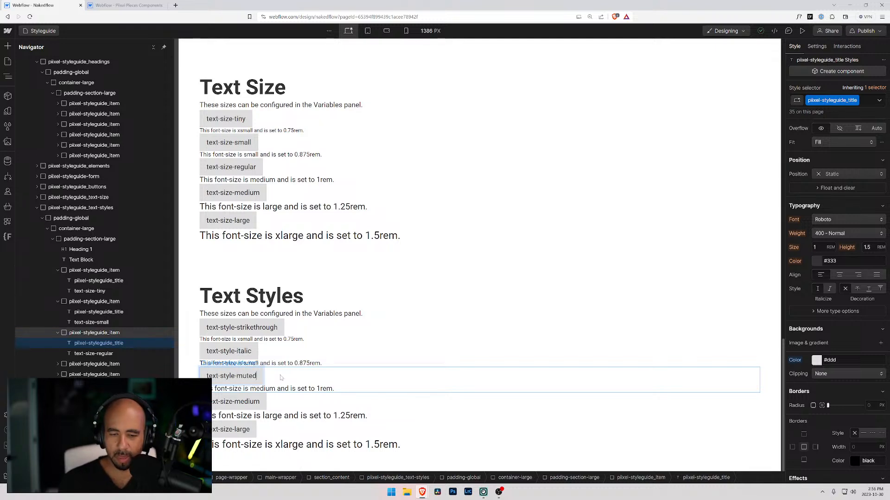
Retitle the fourth item of the Text Styles section, text-size-medium, as text-style-allcaps.
left_click(240, 402)
double_click(239, 402)
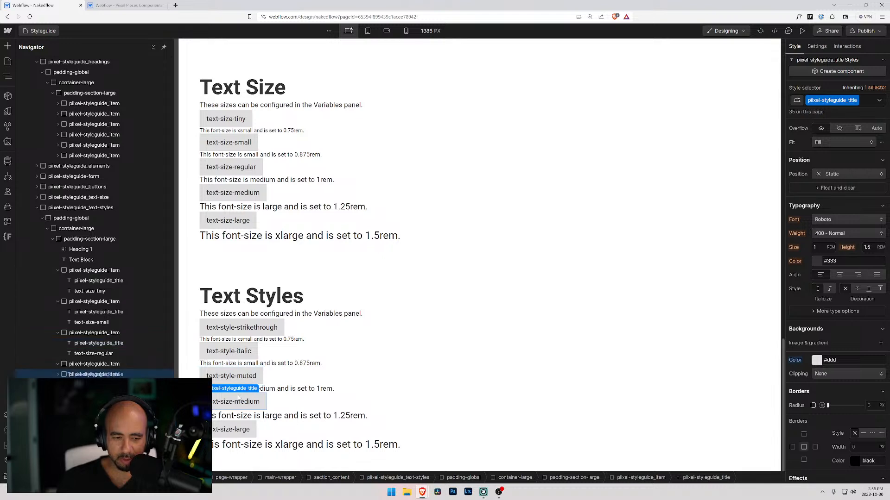
left_click_drag(240, 403, 270, 405)
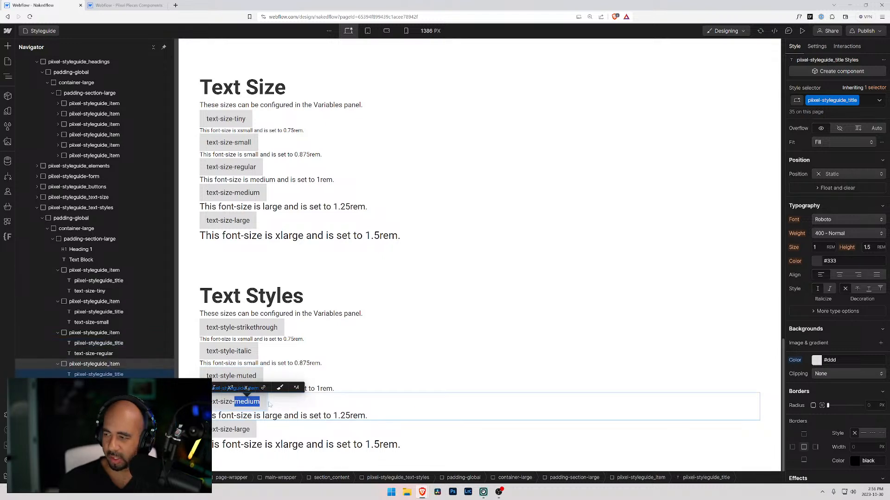
key("BackSpace")
key("BackSpace")
key("BackSpace")
key("BackSpace")
key("BackSpace")
key("BackSpace")
type("style")
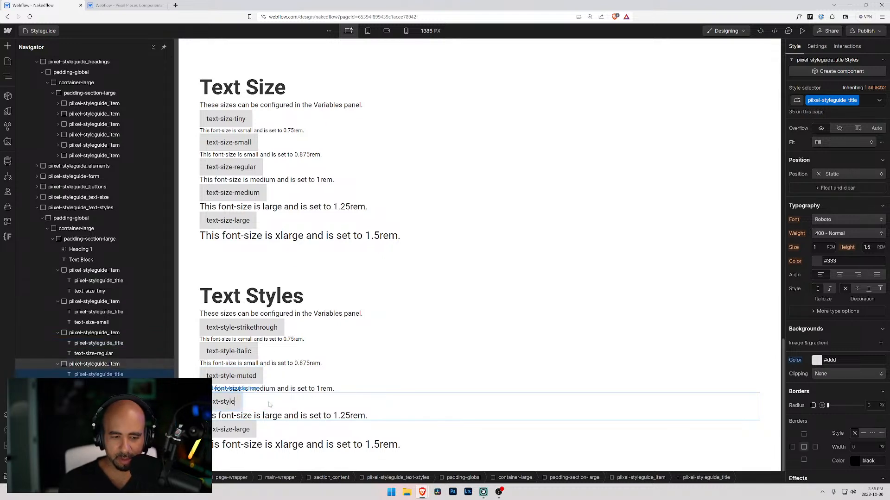
type("-allcaps")
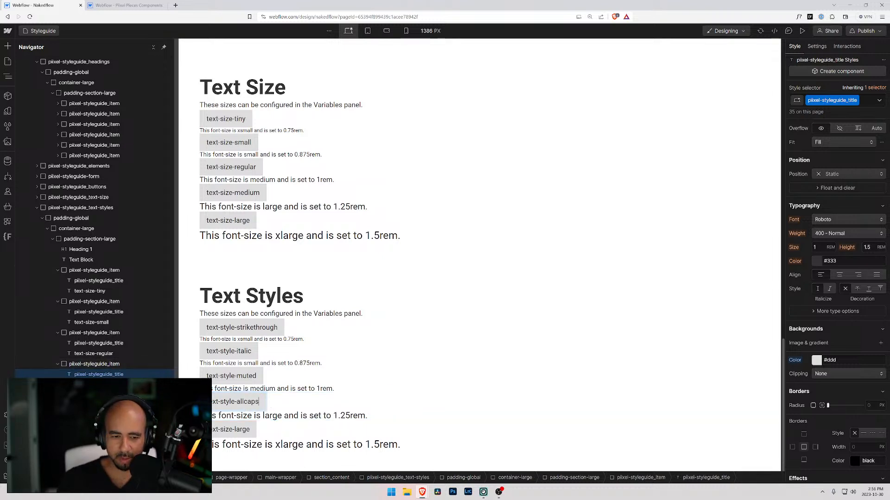
Retitle the fifth item of the Text Styles section, text-size-large, as text-style-nowrap.
double_click(242, 429)
left_click_drag(220, 430, 267, 432)
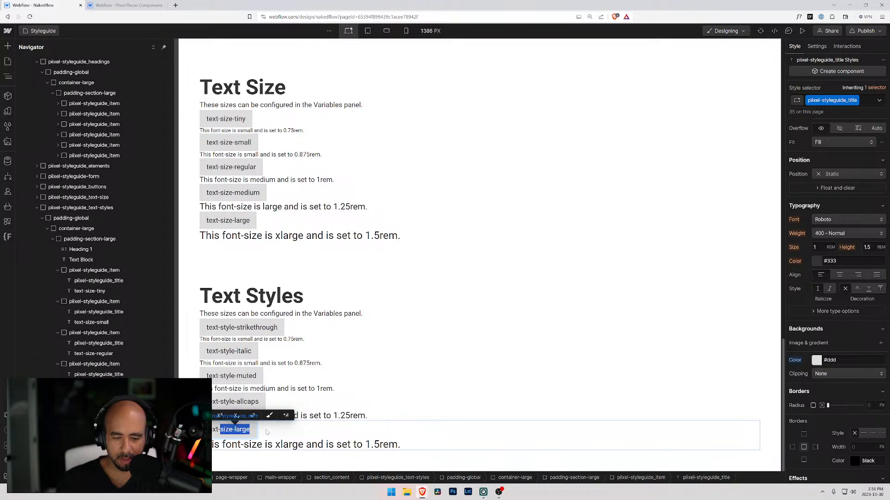
type("style-0")
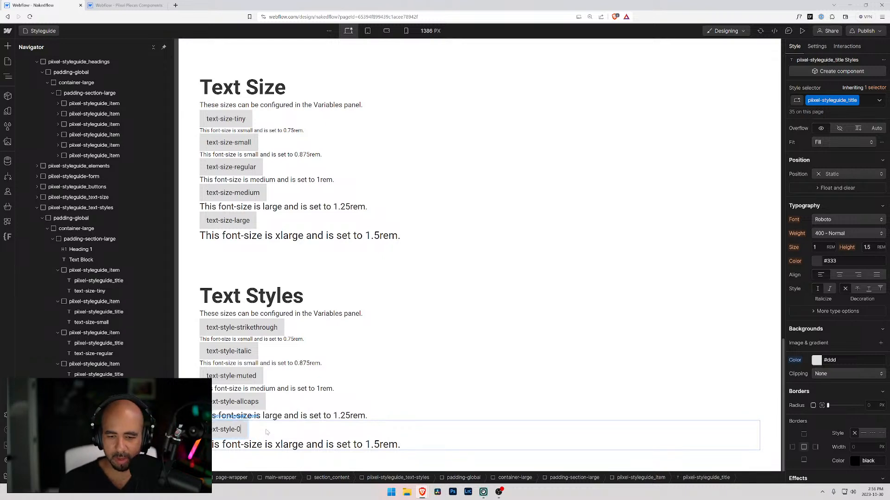
key("BackSpace")
type("nowrap")
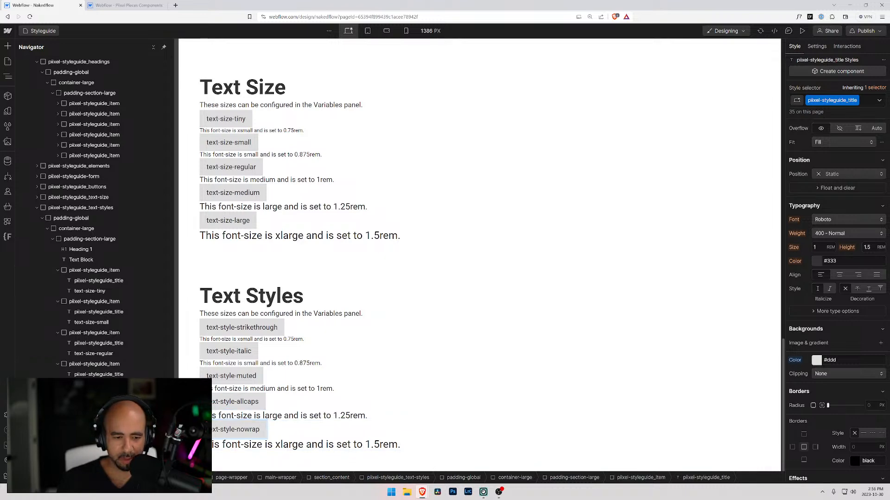
Duplicate the text-style-nowrap item three times within the Text Styles section.
left_click(288, 430)
key("ctrl+d")
key("ctrl+d")
key("ctrl+d")
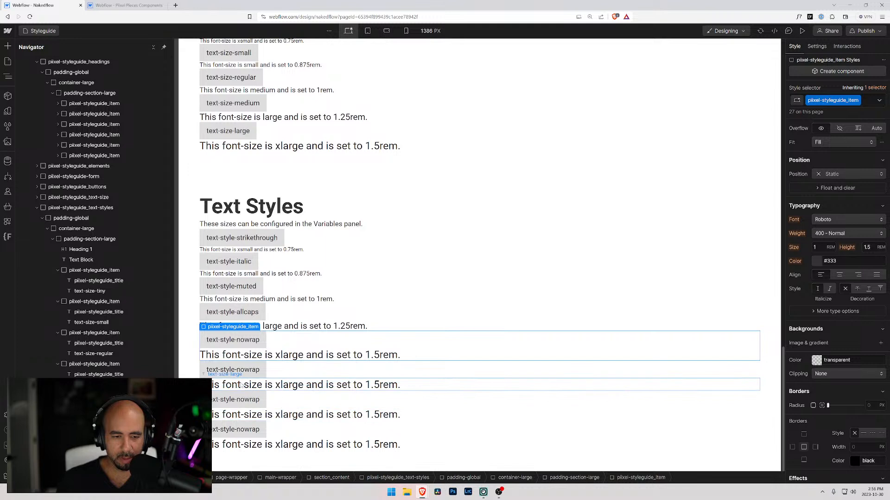
Retitle the first two copies of the nowrap item as text-style-link and text-style-quote.
double_click(233, 369)
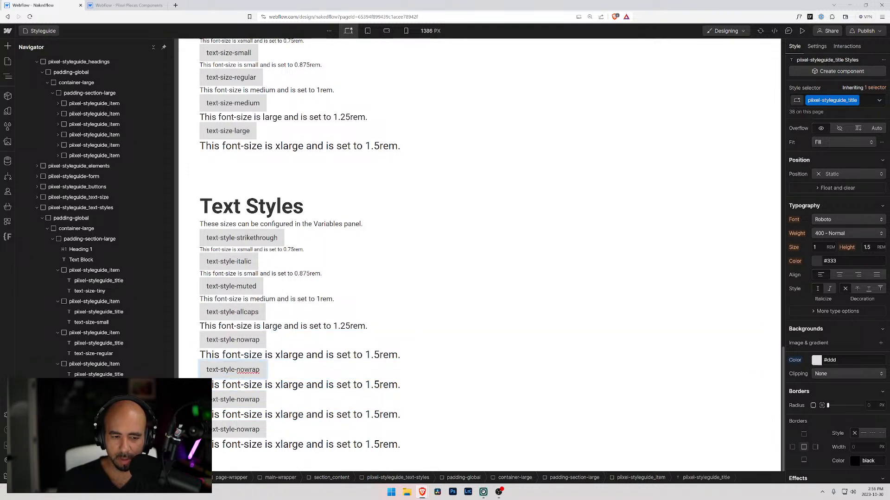
double_click(241, 369)
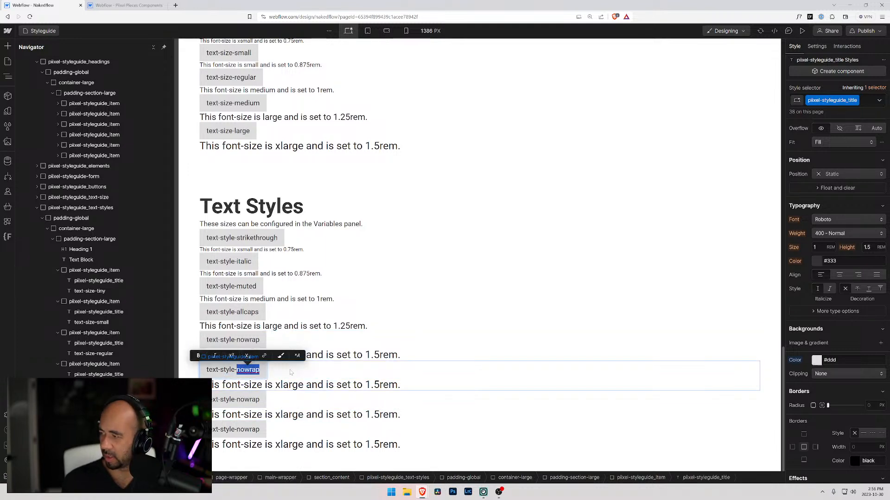
type("link")
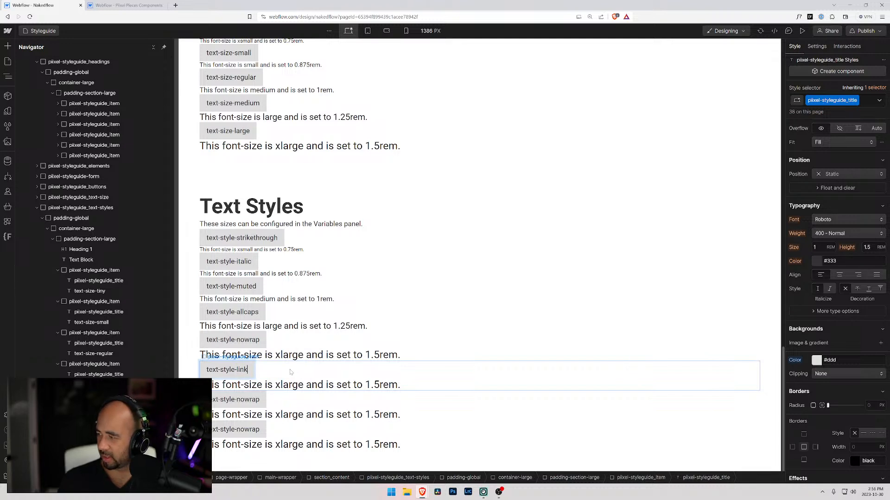
left_click(250, 400)
double_click(250, 400)
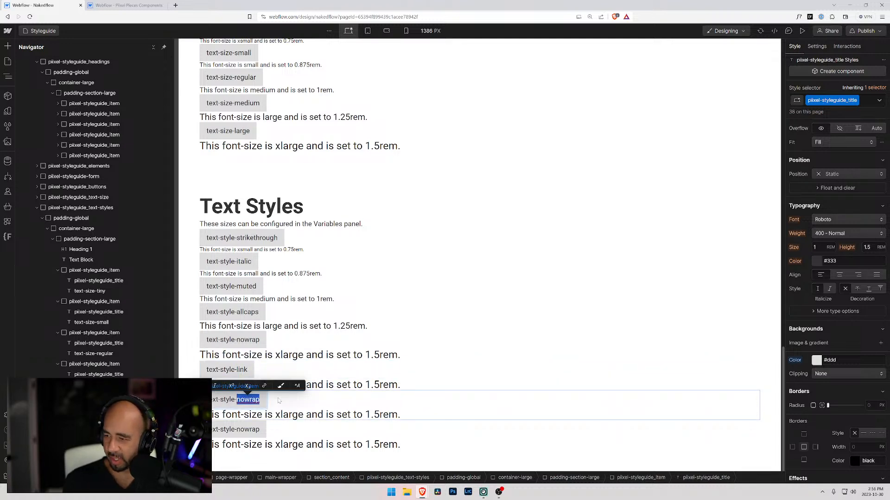
type("quote")
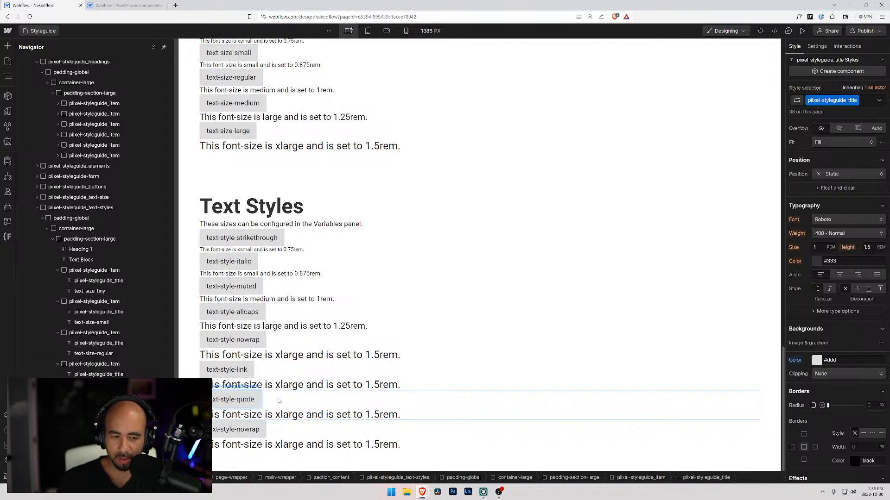
Retitle the last copy of the nowrap item as text-style-2lines.
left_click(249, 430)
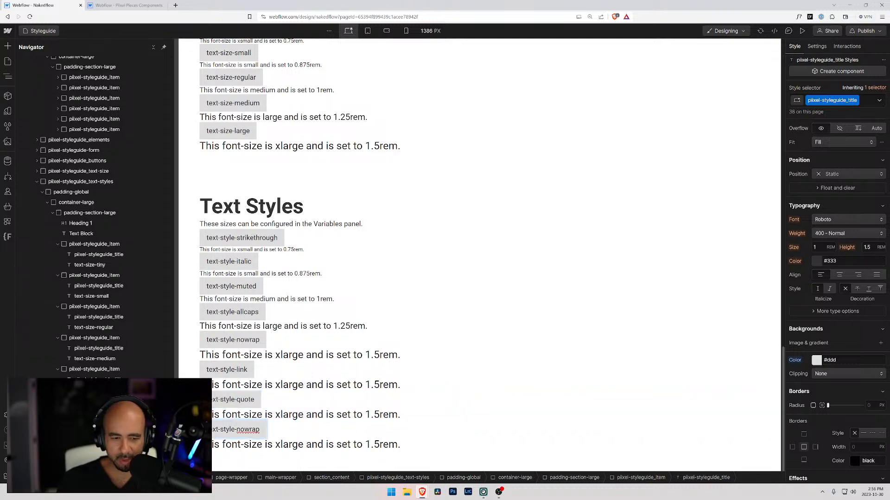
left_click_drag(236, 430, 259, 430)
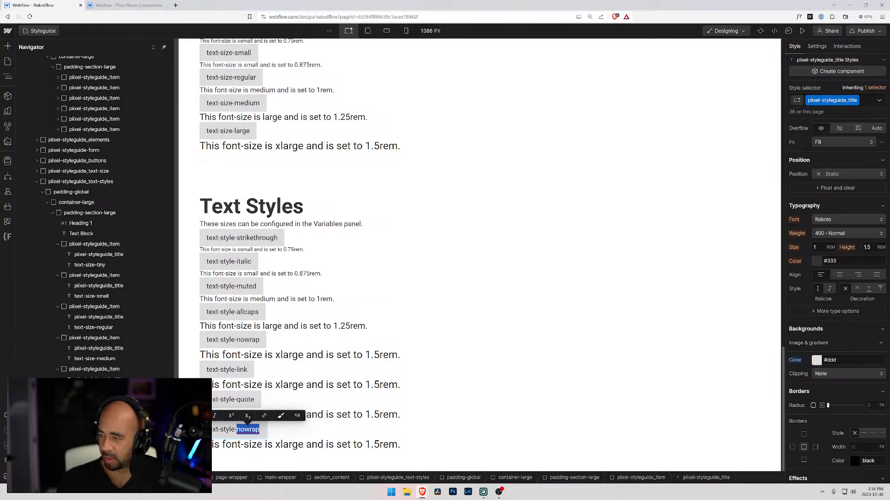
type("2lines")
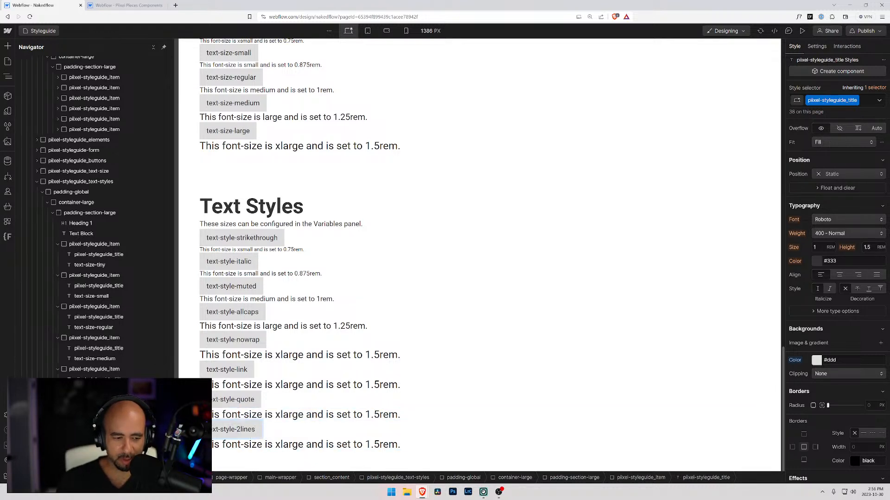
Duplicate the text-style-2lines item and retitle the copy as text-style-3lines.
key("Escape")
key("Up")
key("ctrl+c")
key("ctrl+v")
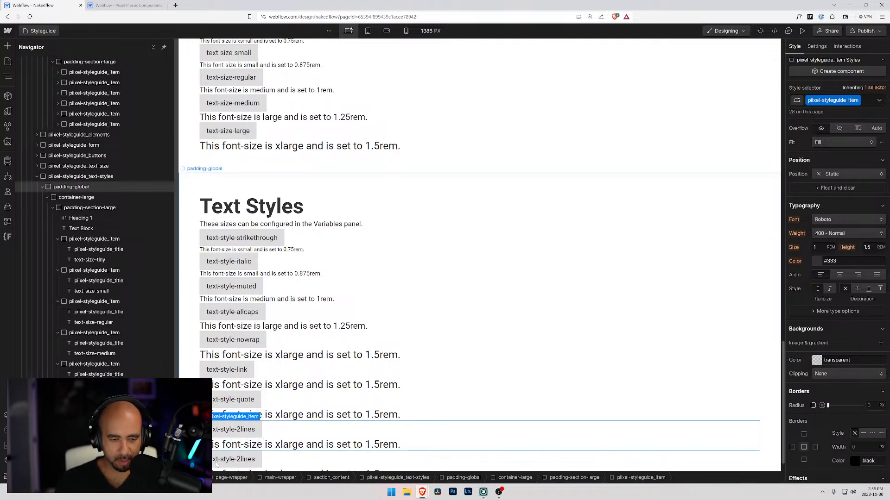
scroll(244, 429, "down", 2)
left_click(244, 430)
left_click_drag(236, 429, 240, 429)
type("3")
left_click(330, 444)
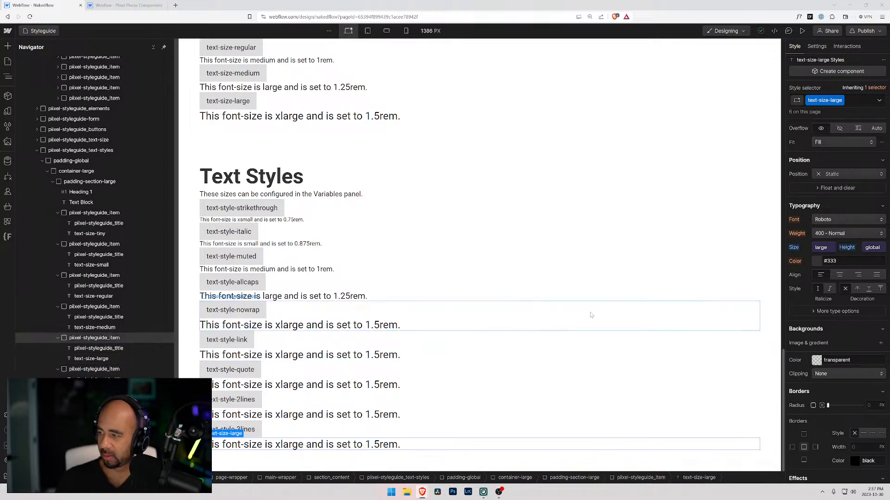
Replace the sample sentence beneath the text-style-strikethrough title with the text text-style-strikethrough.
left_click(297, 220)
double_click(297, 220)
key("ctrl+a")
type("text-st")
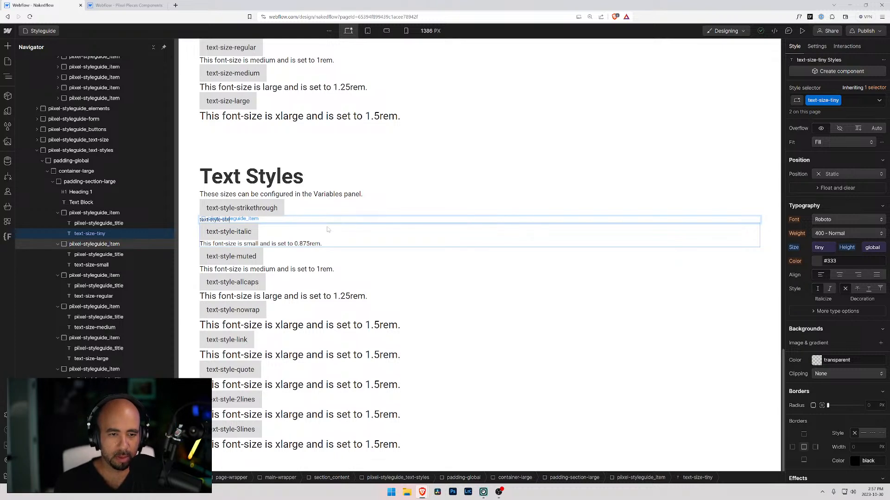
type("yle-strikethrough")
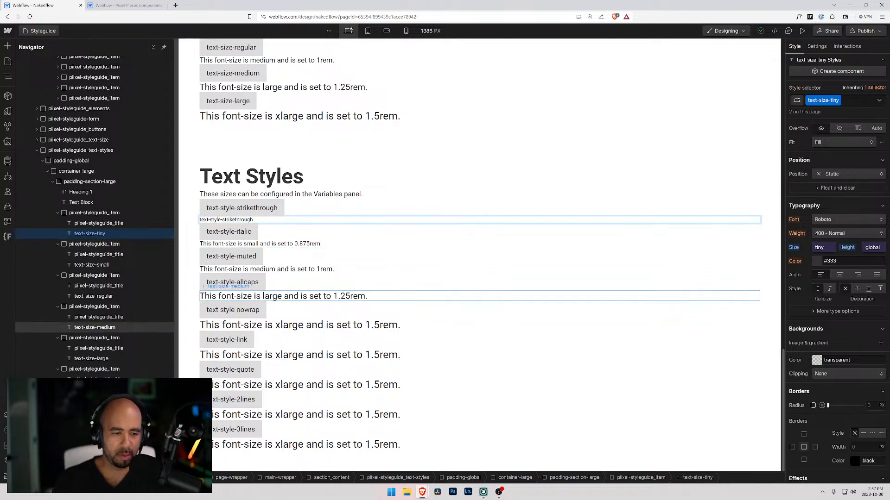
key("Escape")
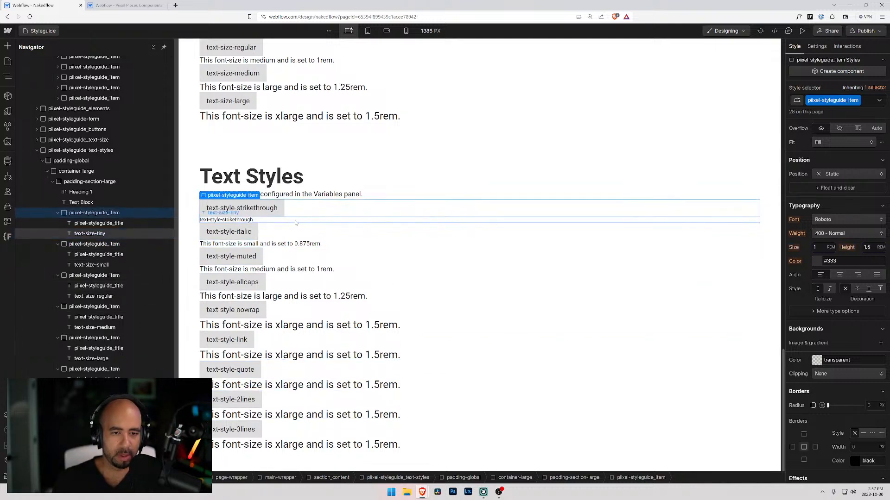
Remove the text-size-tiny class from the strikethrough sample text and try to give it the class text-style-strikethrough instead.
left_click(855, 101)
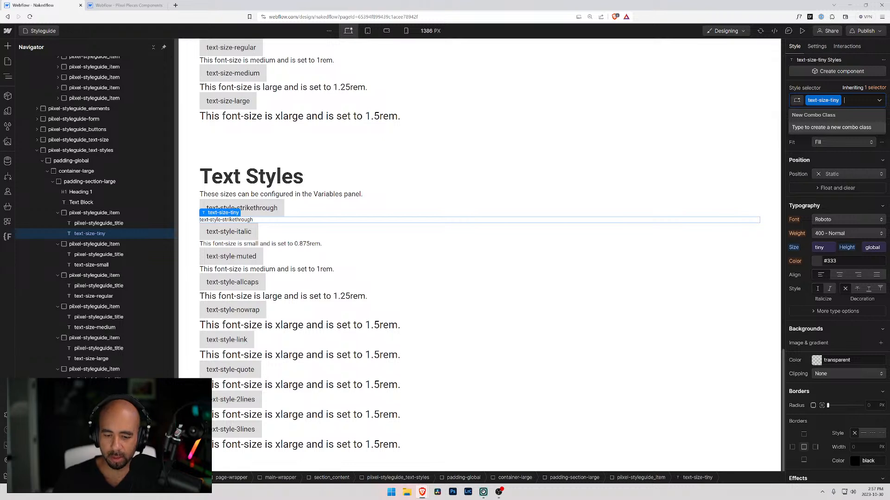
key("BackSpace")
type("text")
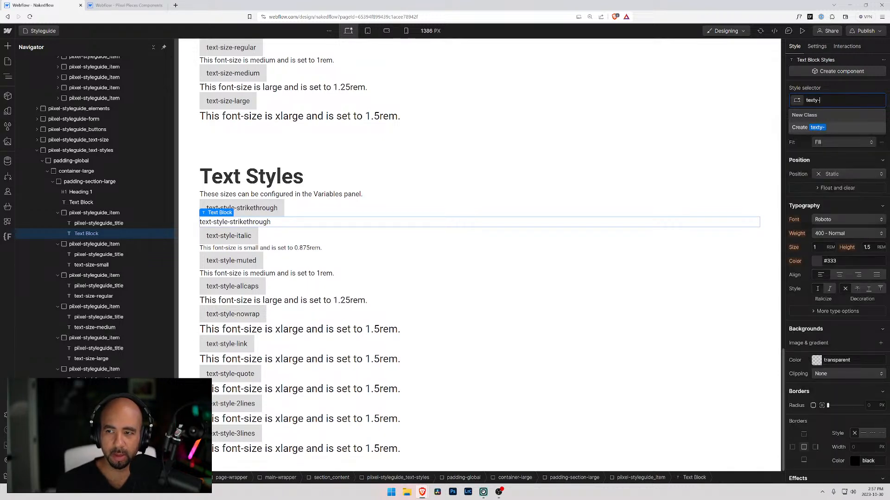
type("-st")
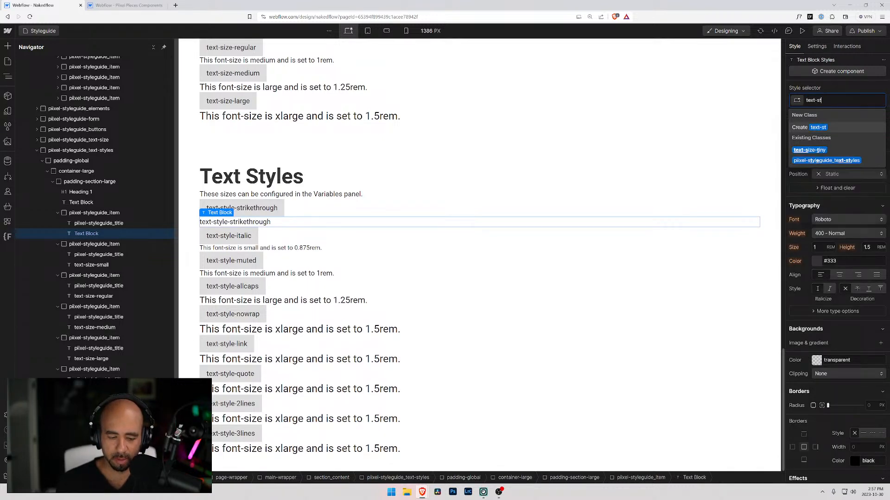
type("yle-stri")
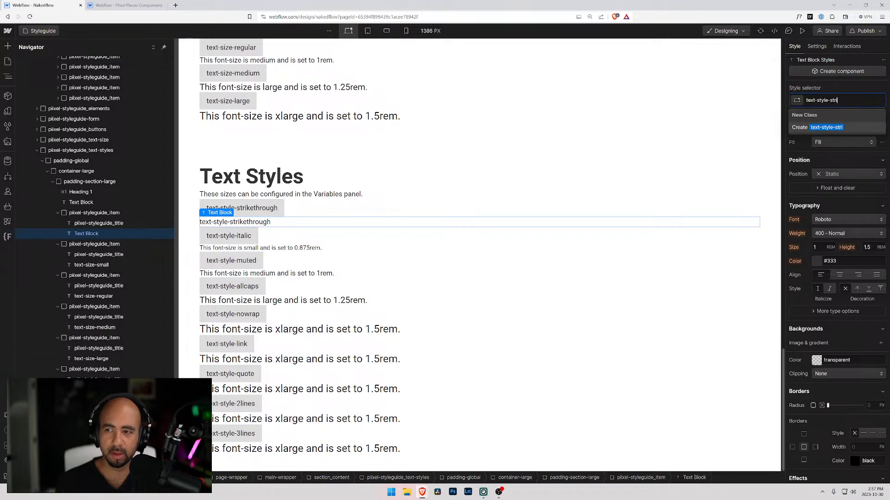
type("kethrough")
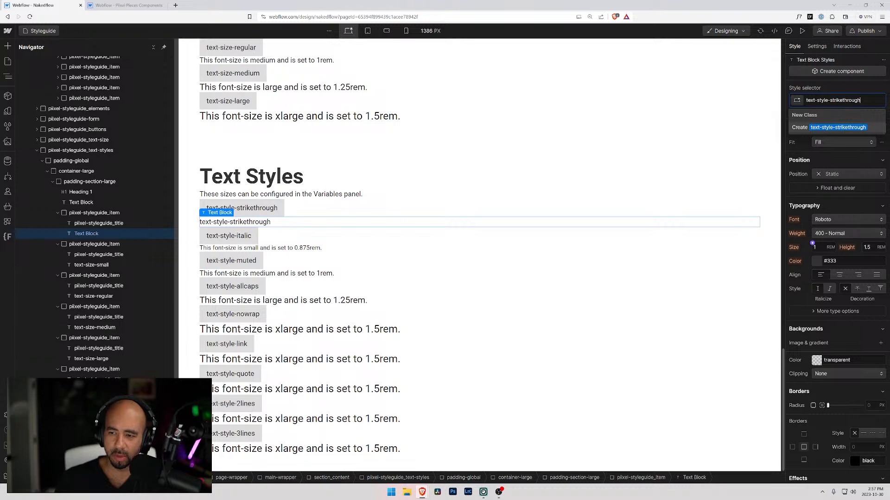
key("Escape")
Apply the strikethrough text decoration to the sample text beneath the text-style-strikethrough title.
left_click(810, 313)
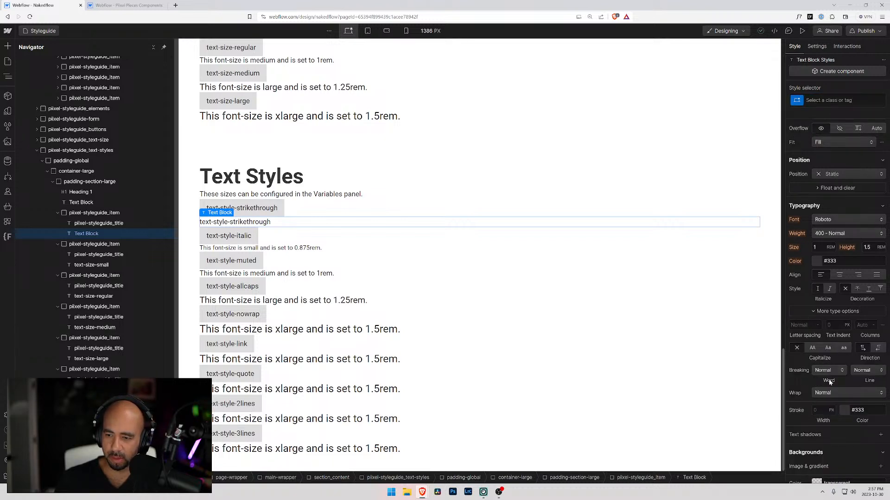
scroll(830, 377, "down", 1)
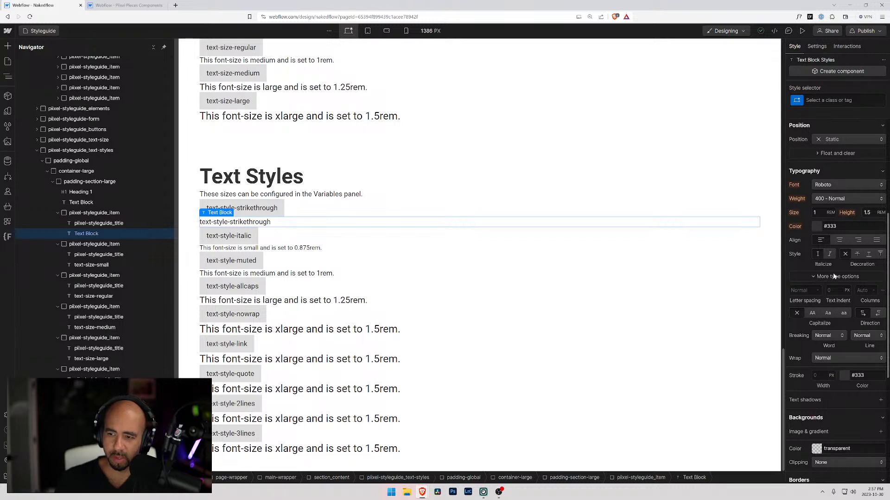
scroll(823, 283, "up", 1)
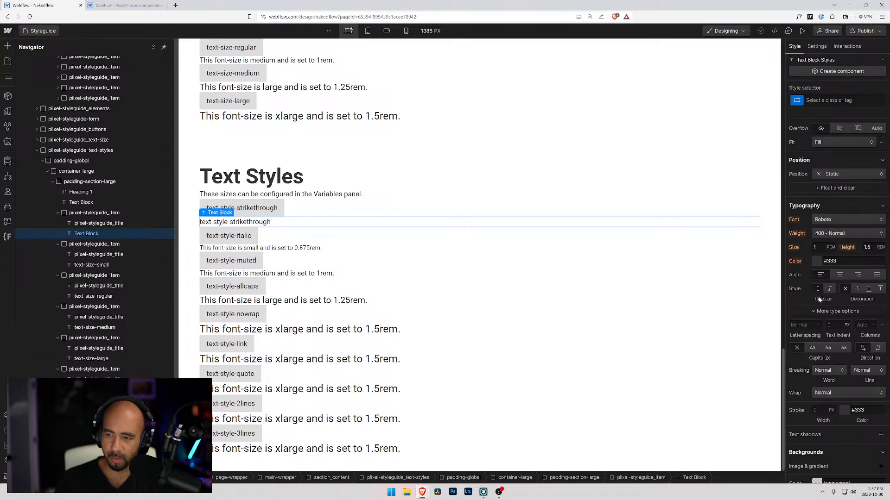
left_click(858, 289)
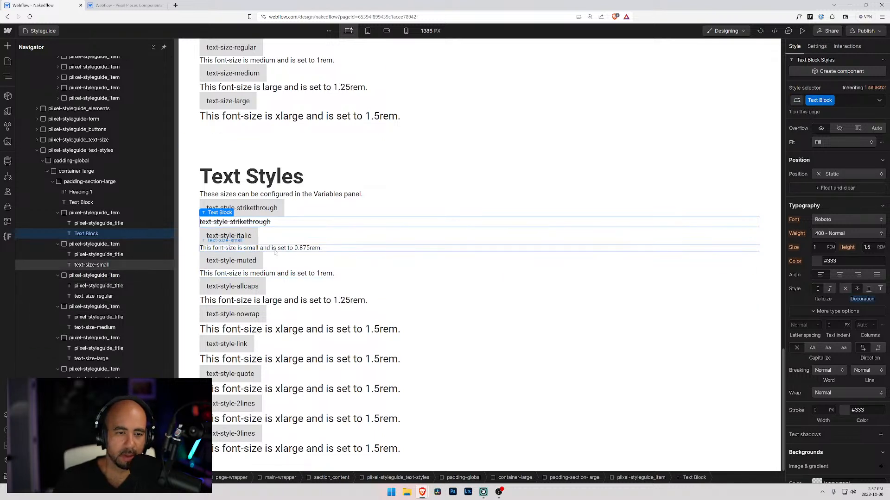
Replace the pixel-styleguide_title class on the text-style-italic title with a new class text-style-italic and set it to italic.
left_click(246, 246)
left_click(246, 240)
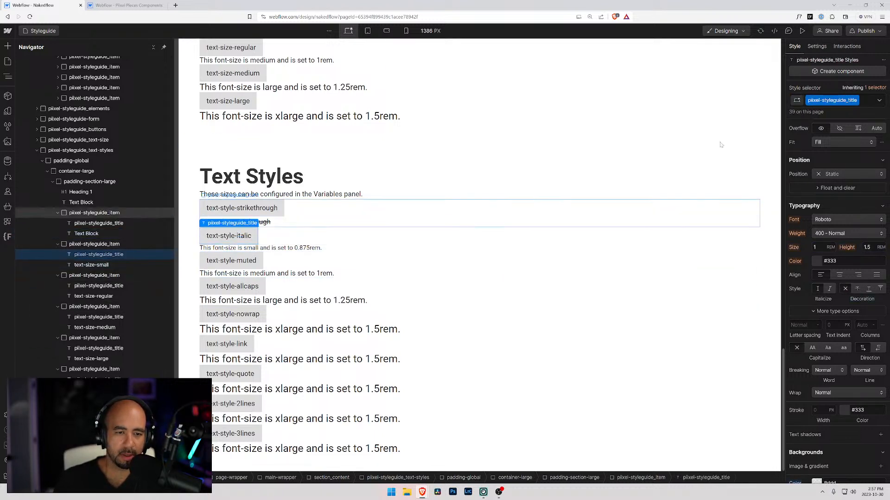
left_click(864, 103)
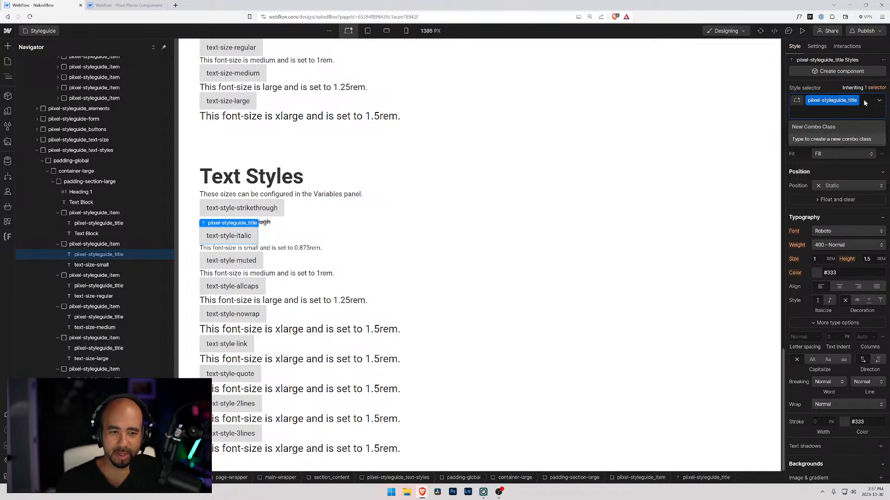
key("BackSpace")
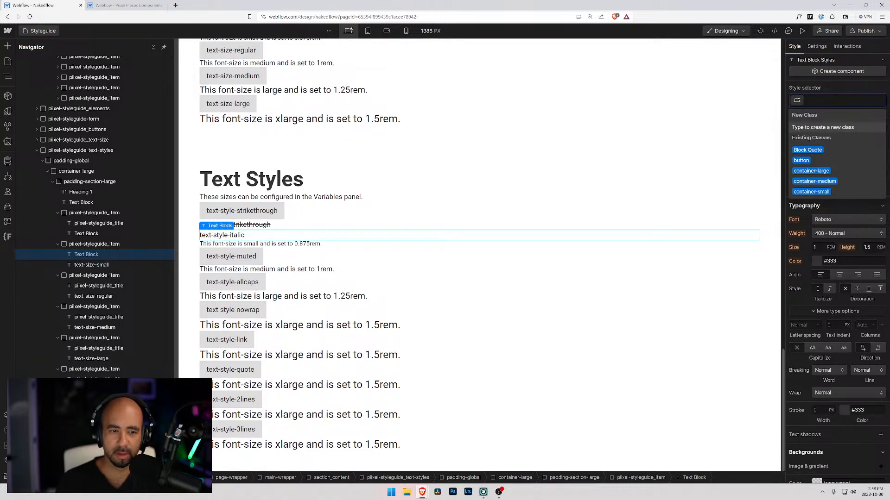
type("text-style-italic")
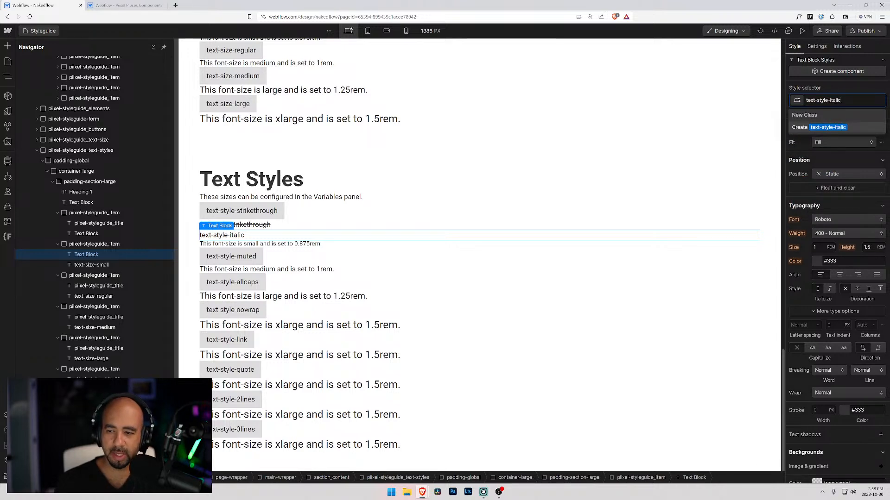
key("Return")
left_click(829, 288)
Check the effects settings of the text-style-muted sample in the Testing Out Client First project and return to the Nakedflow project.
left_click(249, 271)
left_click_drag(889, 47, 209, 6)
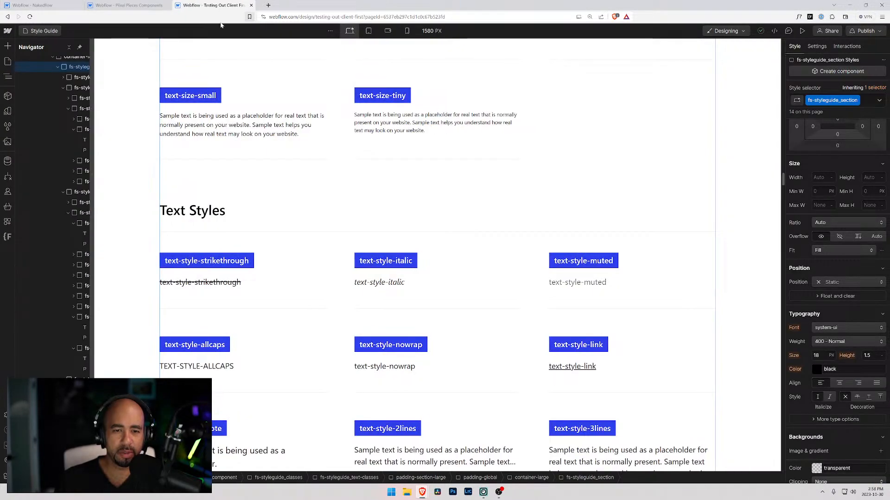
left_click(585, 284)
scroll(820, 373, "down", 3)
scroll(820, 374, "down", 3)
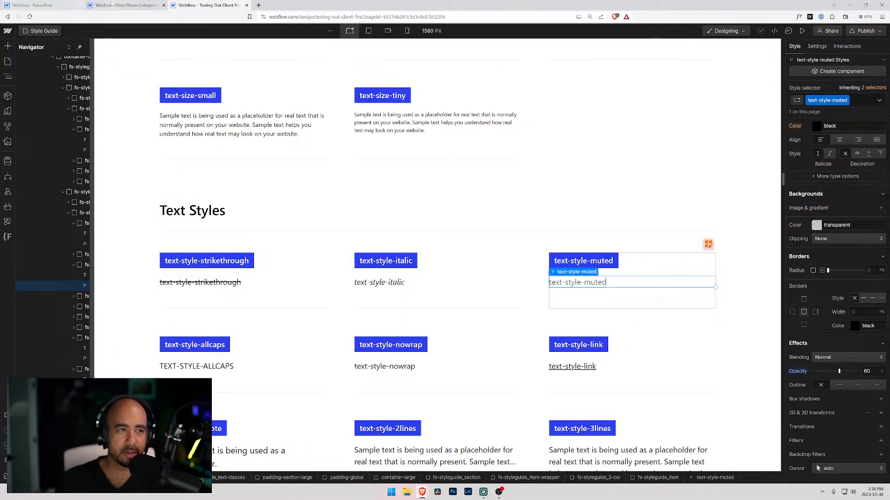
left_click(34, 4)
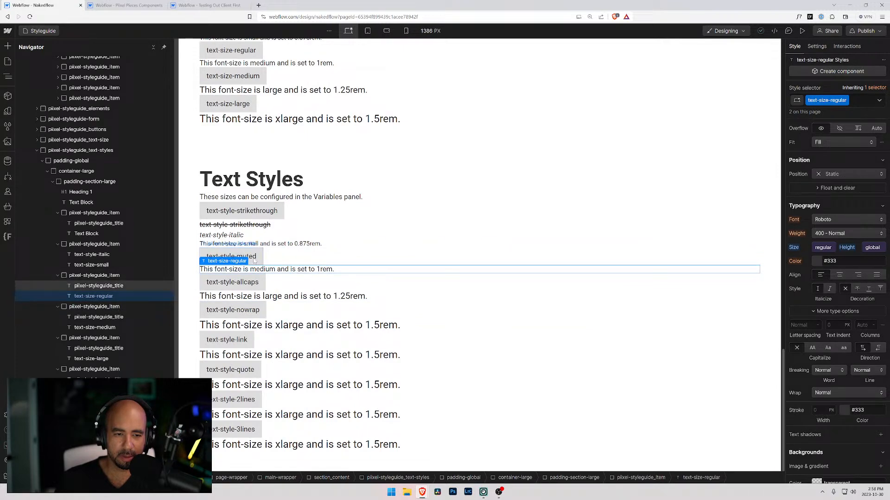
Remove the text-size-regular class from the muted sample text and try to give it the class text-style-muted instead.
left_click(858, 103)
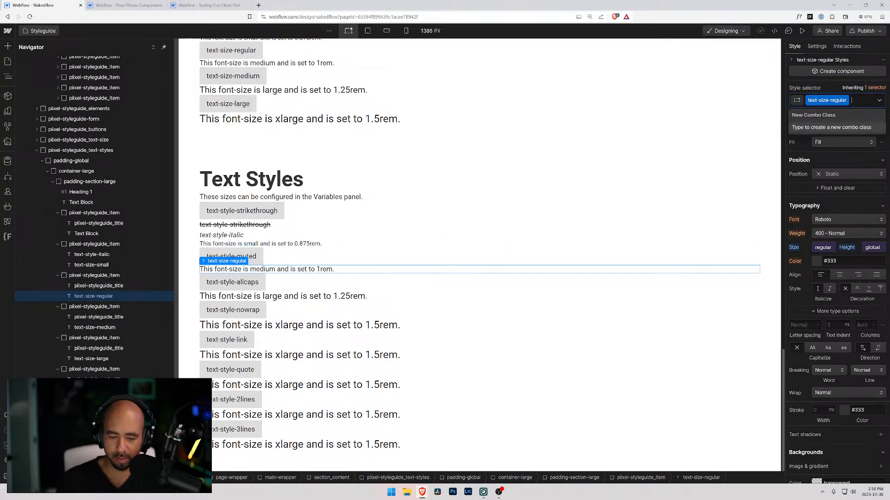
key("BackSpace")
type("text-style-muted")
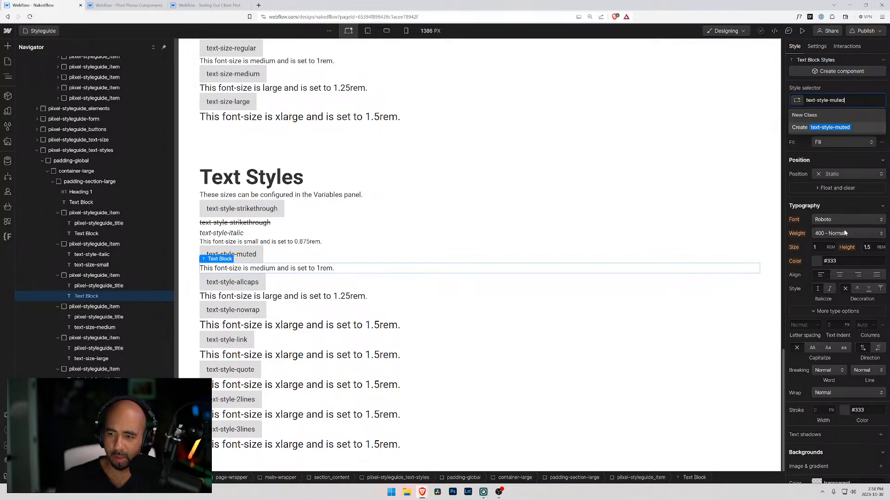
left_click(836, 204)
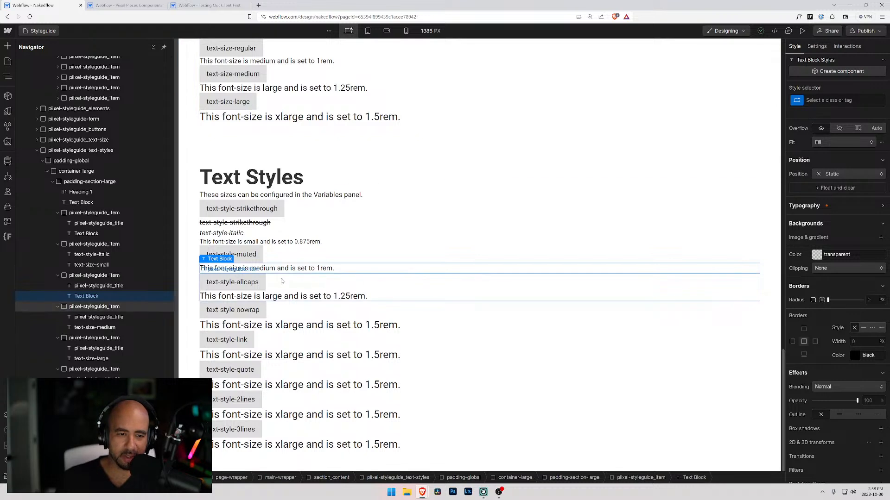
Set the opacity of the sample text beneath the text-style-muted title to 60%.
left_click(261, 233)
left_click(268, 271)
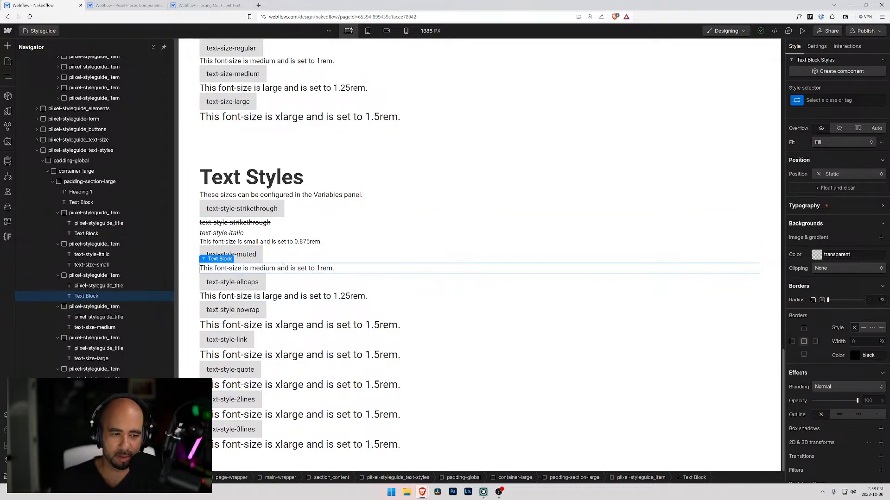
left_click(852, 205)
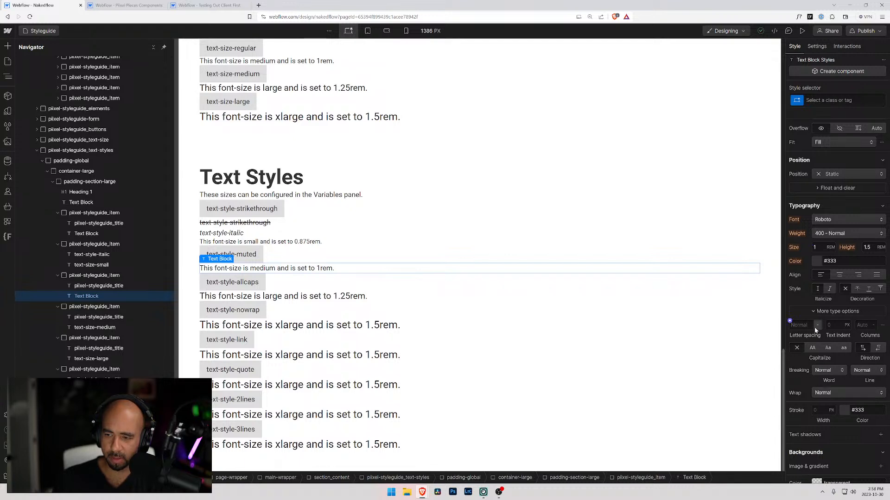
scroll(811, 343, "down", 2)
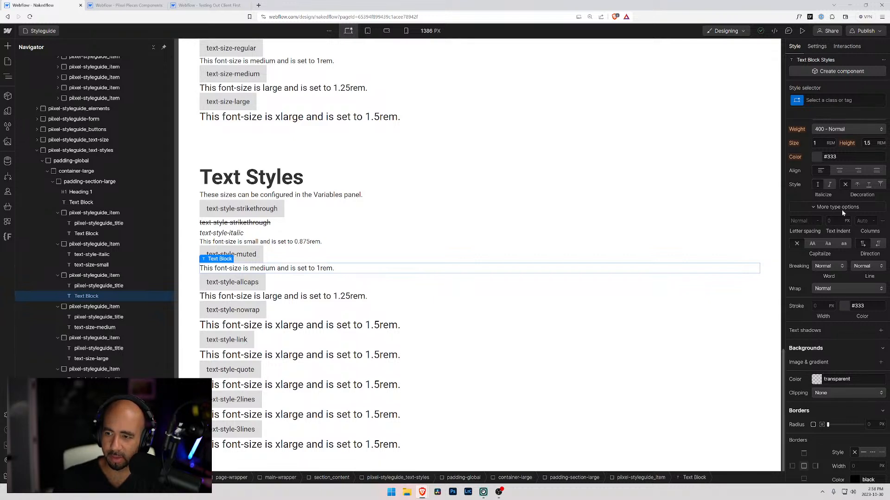
scroll(835, 398, "down", 4)
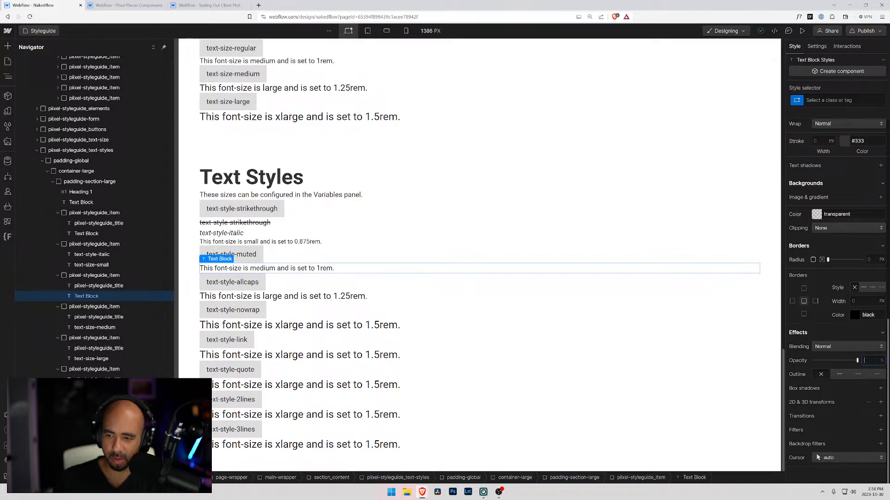
type("0")
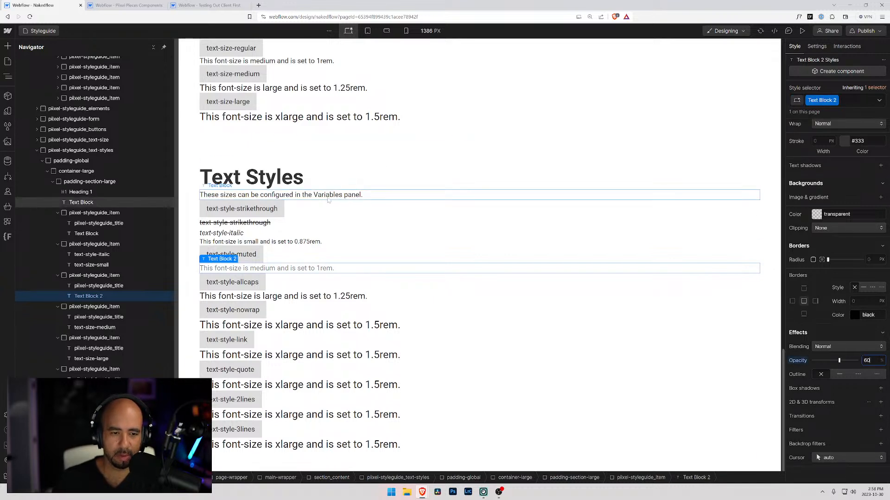
Replace the text-size-medium class on the allcaps sample text with a new class text-style-allcaps and set it to all uppercase.
left_click(345, 296)
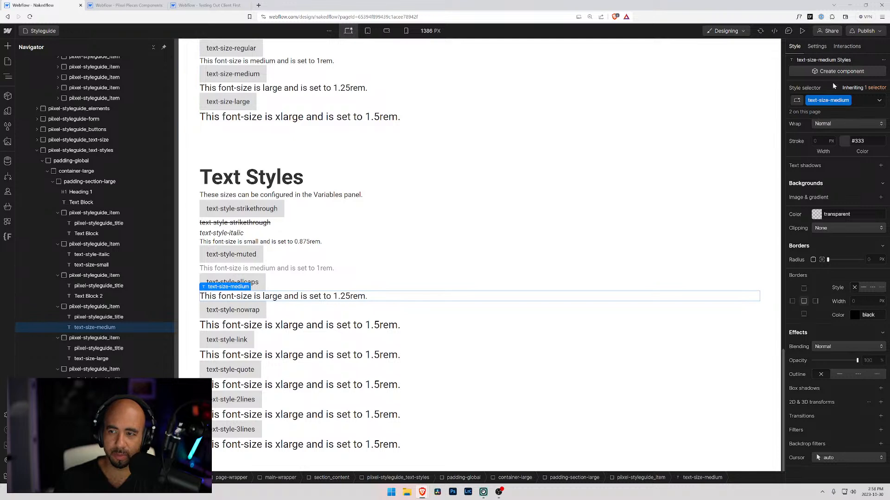
left_click(860, 101)
type("t-styl")
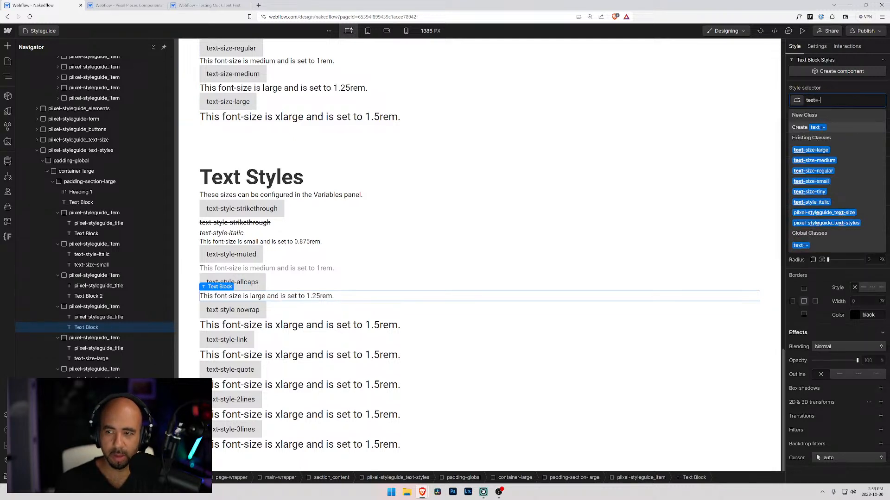
type("e-")
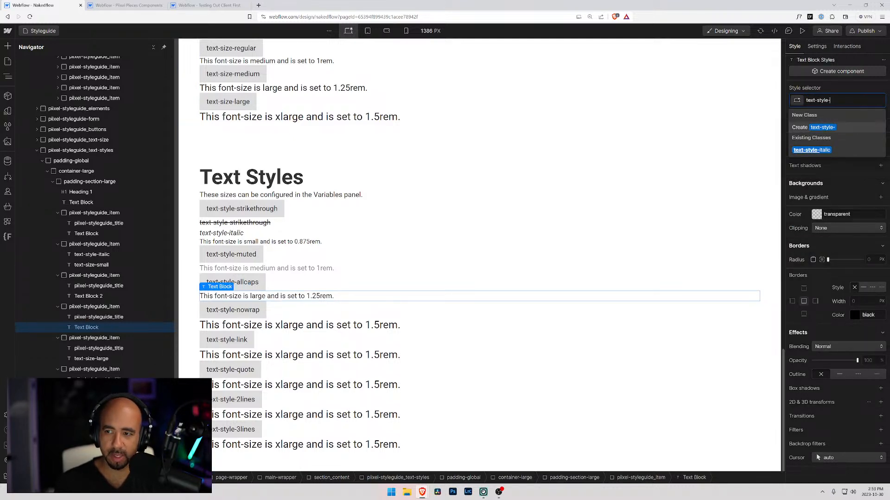
type("allcaps")
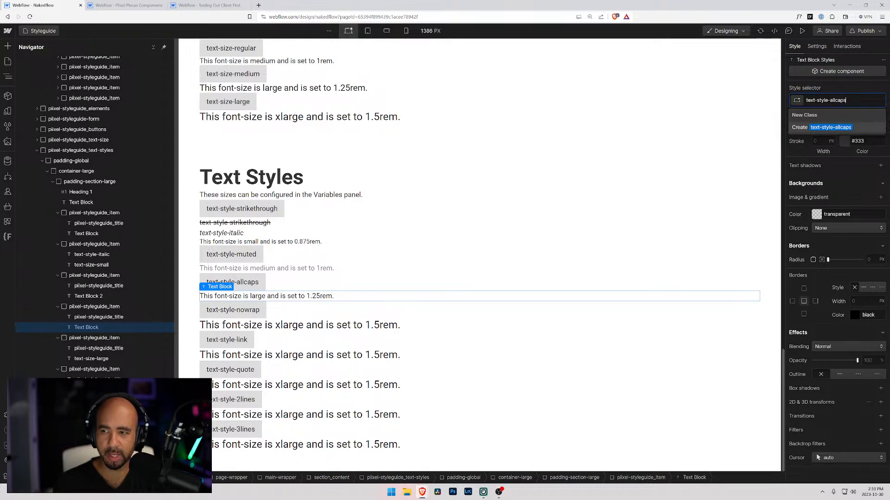
key("Return")
scroll(824, 310, "up", 6)
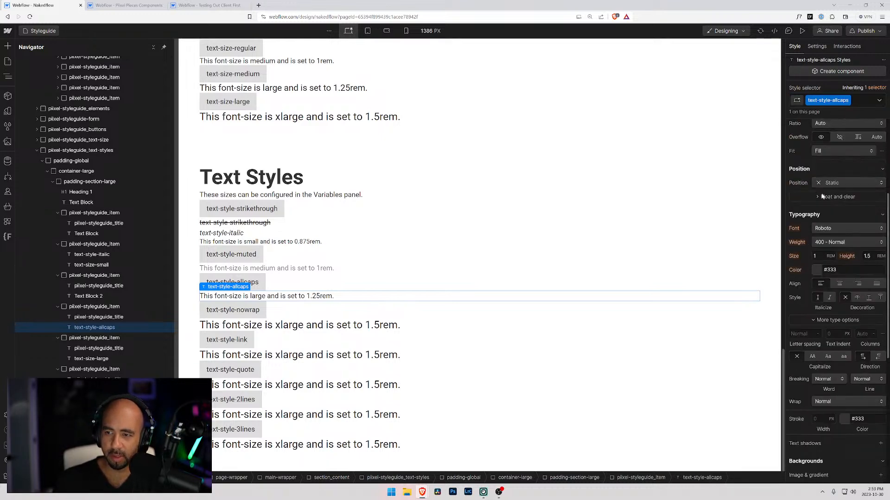
left_click(812, 358)
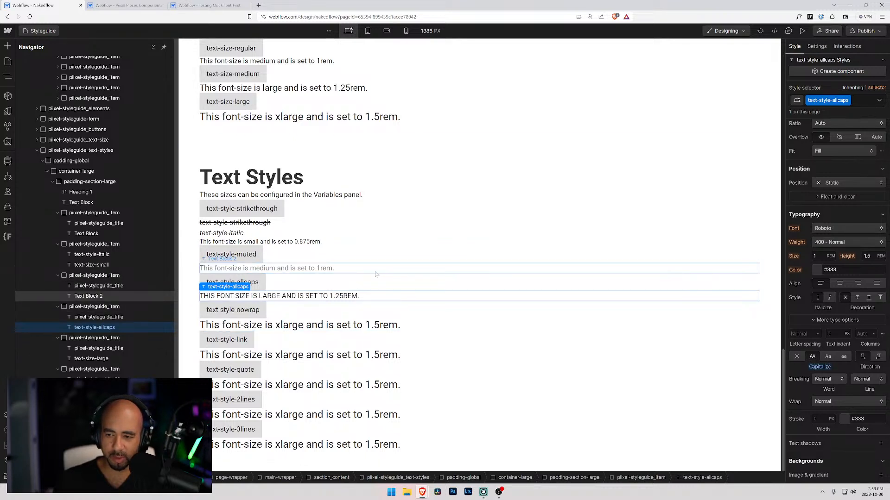
Remove the text-size-large class from the nowrap sample text and try to give it the class text-style-nowrap instead.
left_click(292, 324)
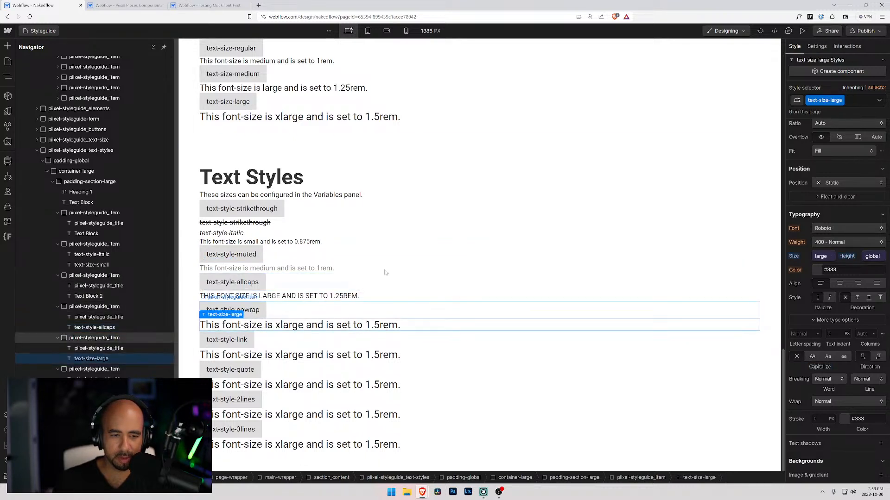
left_click(857, 104)
key("BackSpace")
type("text")
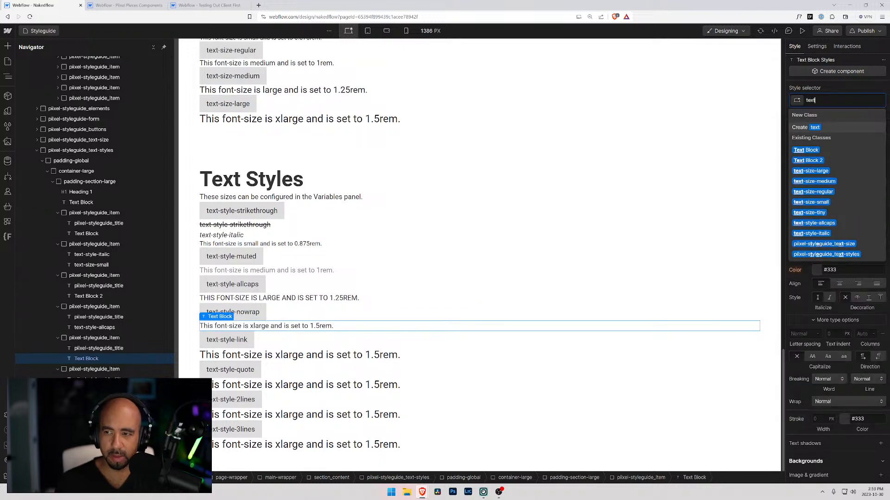
type("-style-nowrap")
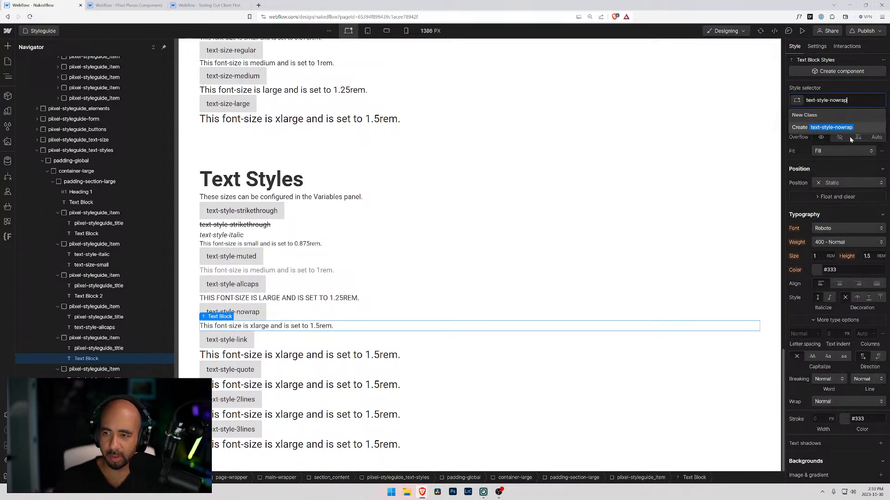
key("Escape")
left_click(844, 168)
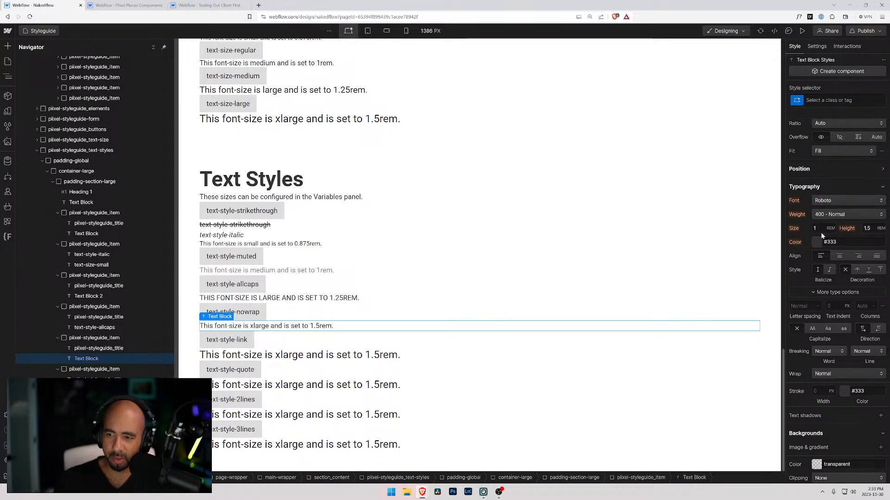
scroll(829, 227, "up", 3)
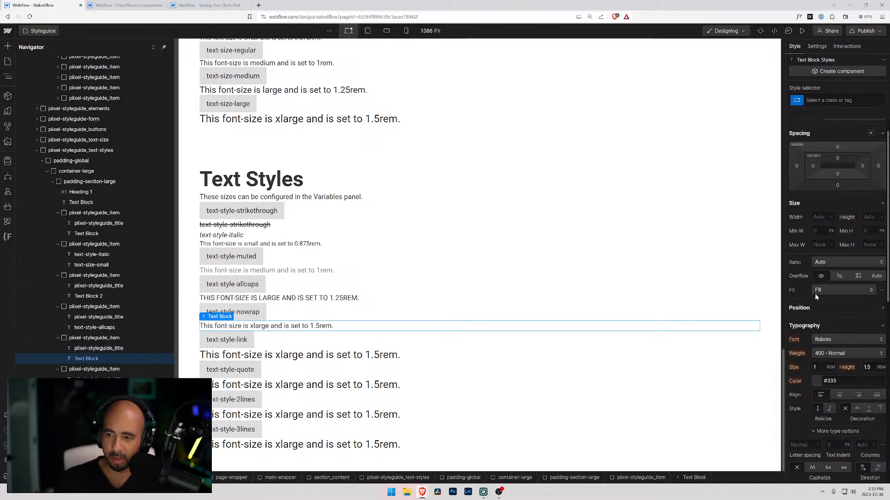
Set the line breaking of the sample text beneath the text-style-nowrap title to No wrap.
scroll(810, 290, "down", 5)
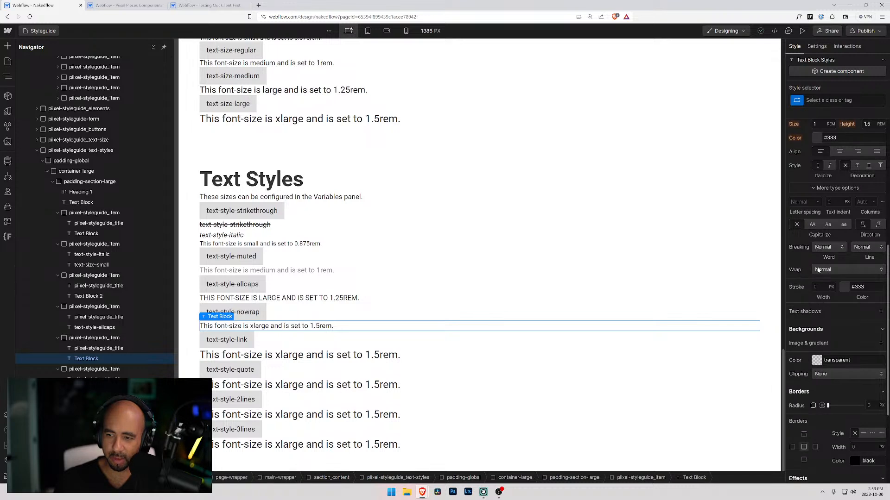
left_click(818, 270)
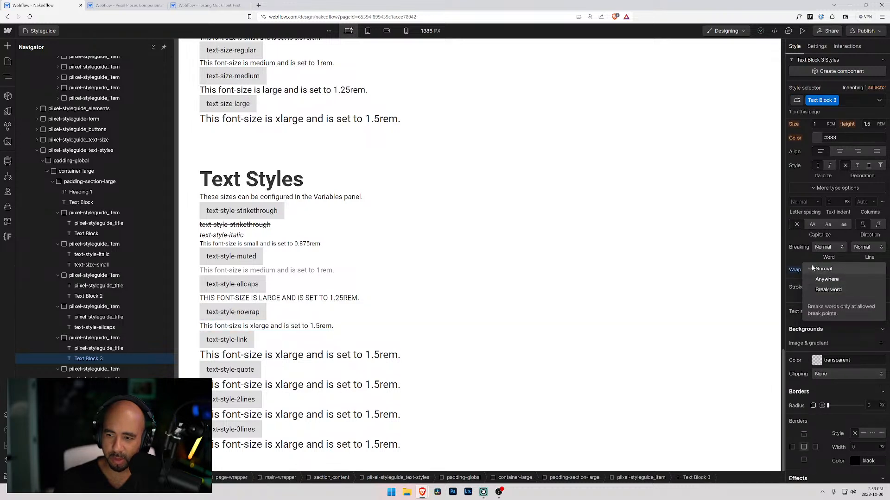
left_click(823, 269)
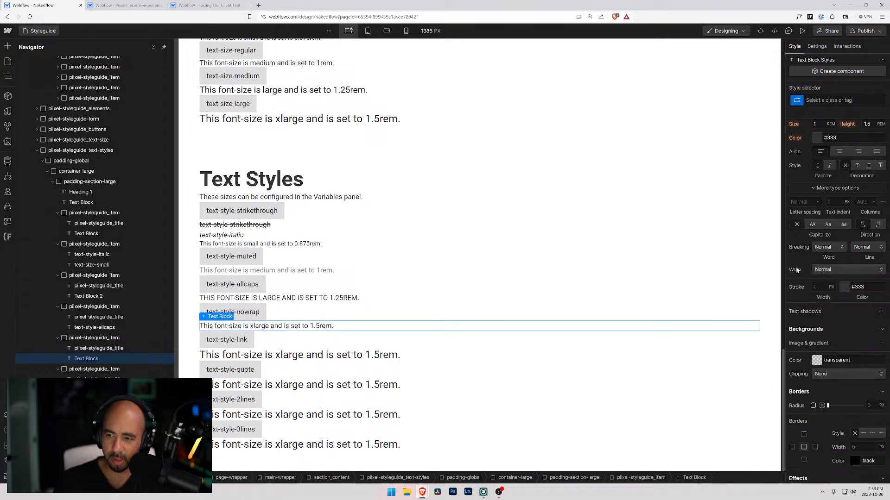
left_click(839, 248)
left_click(800, 246)
left_click(882, 248)
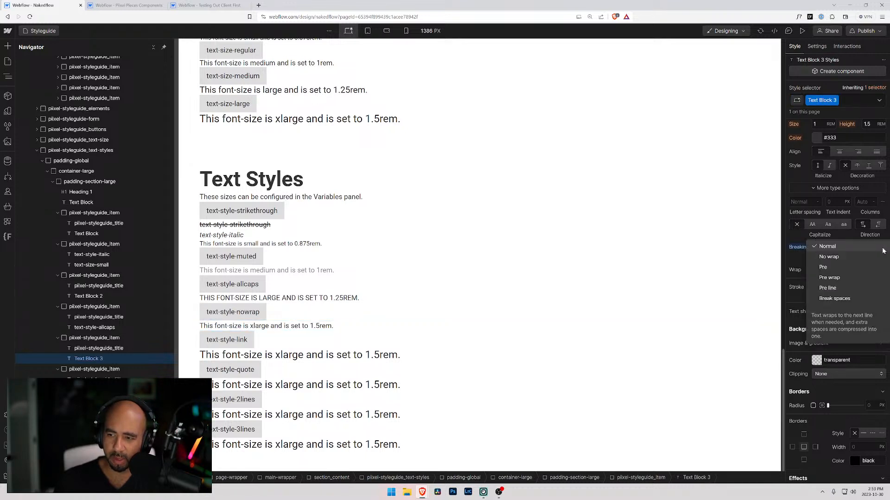
left_click(833, 258)
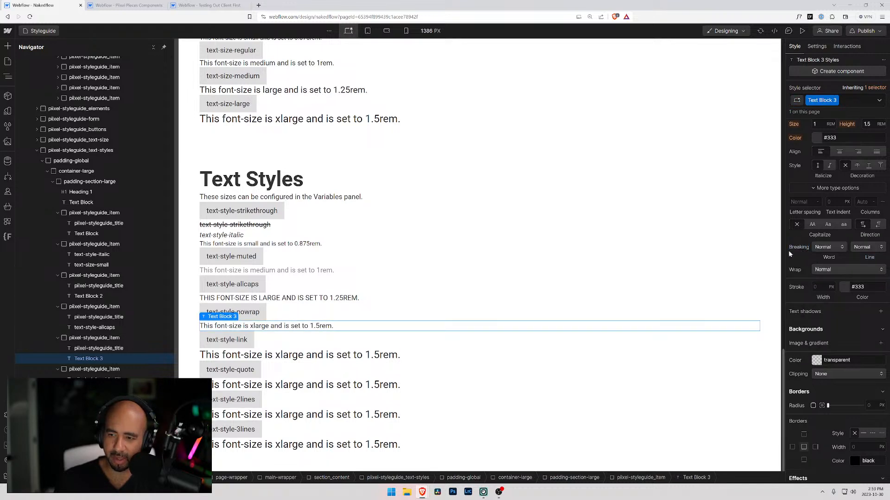
left_click(868, 247)
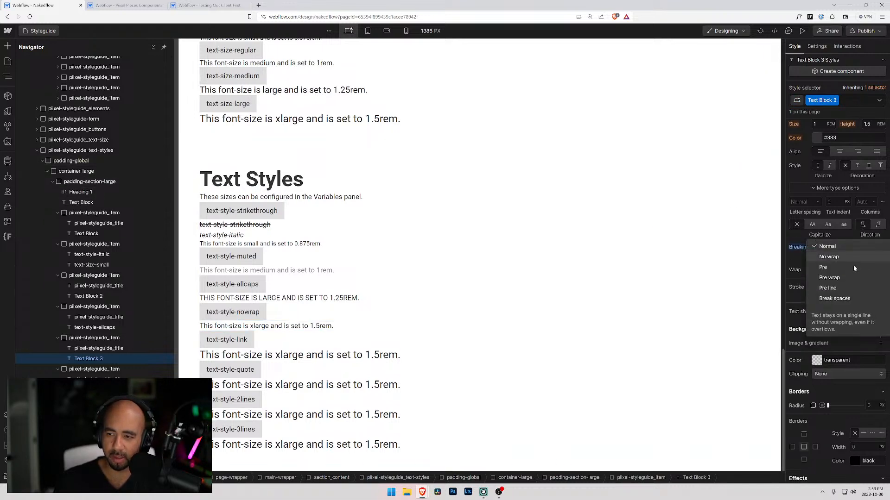
left_click(830, 257)
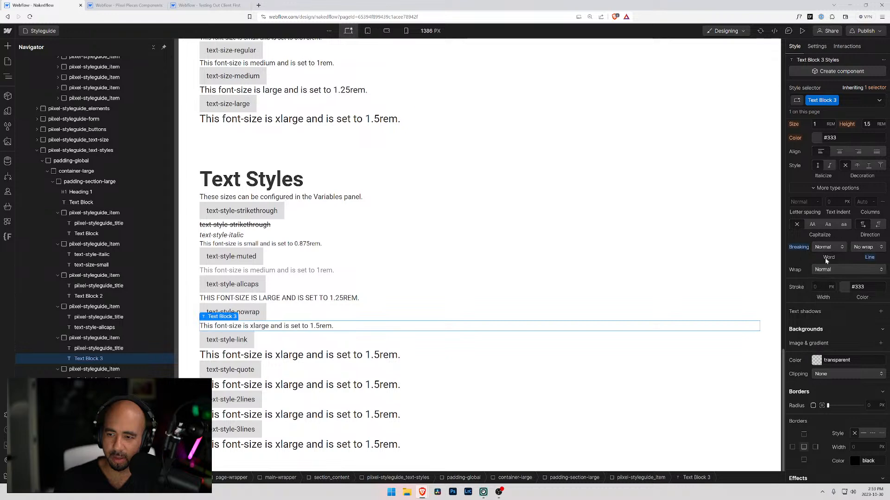
Examine the typography settings of the text-style-nowrap sample in the Testing Out Client First project, then return to the Nakedflow project.
left_click(184, 6)
left_click(417, 367)
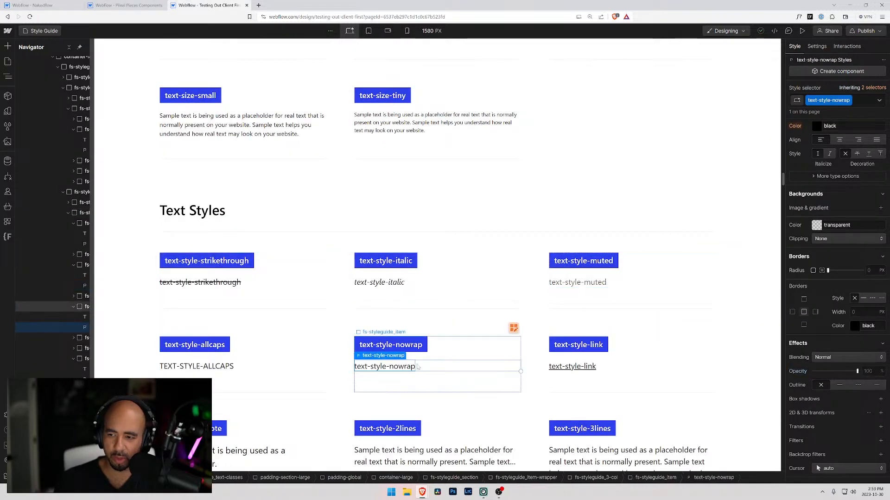
scroll(826, 337, "up", 10)
scroll(827, 336, "down", 5)
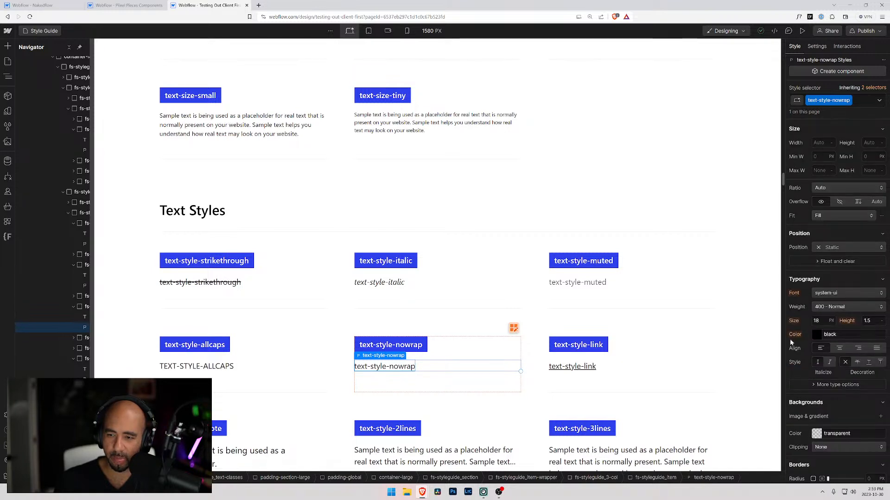
scroll(812, 311, "down", 2)
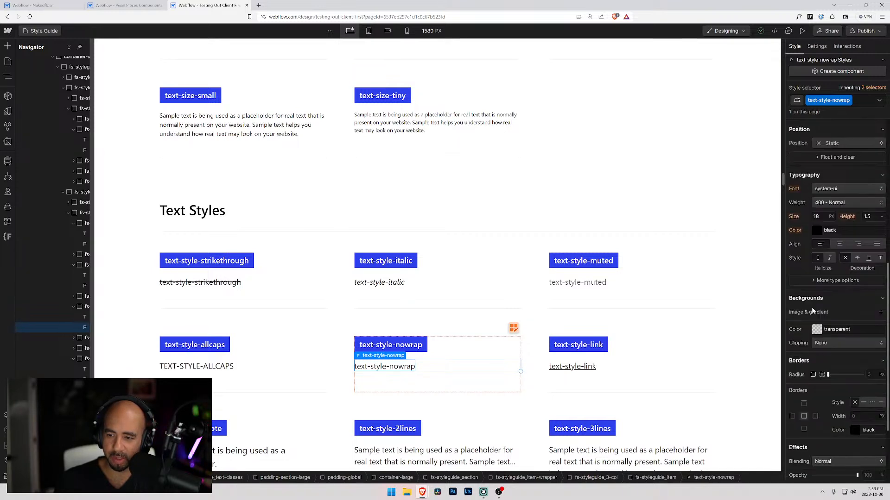
left_click(814, 281)
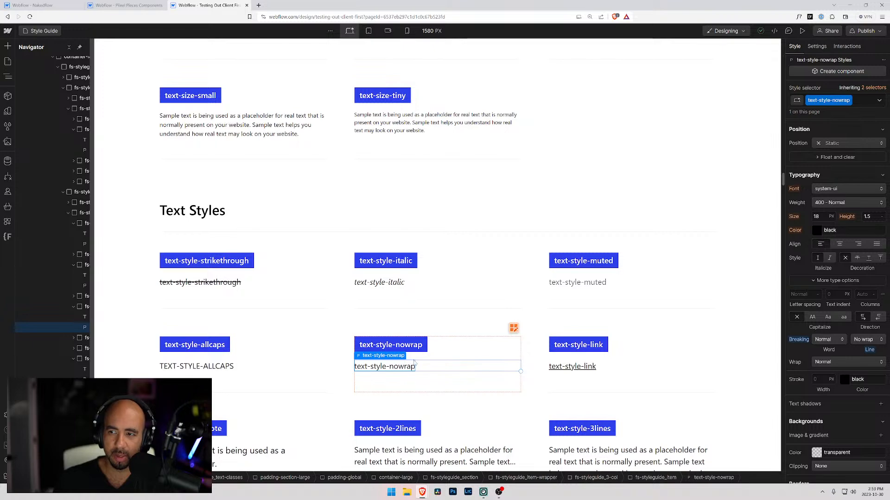
left_click(125, 5)
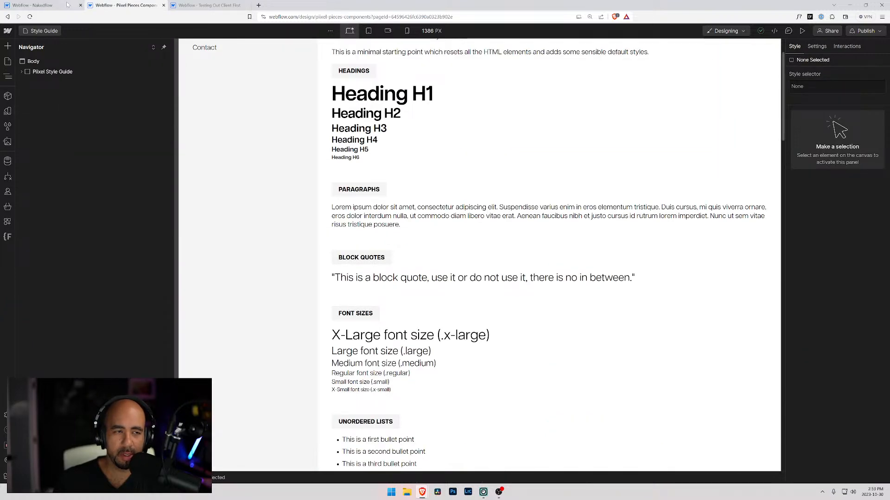
left_click(79, 6)
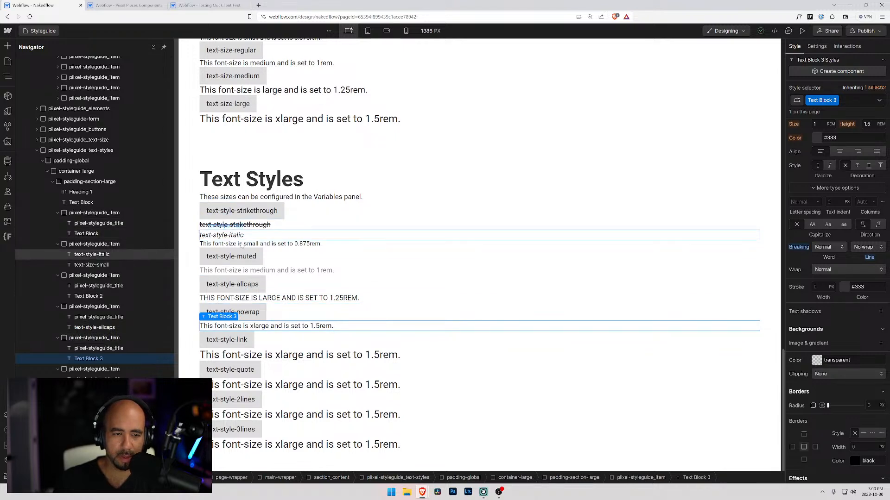
Remove the text-style-italic class from the title text of the italic item.
left_click(228, 244)
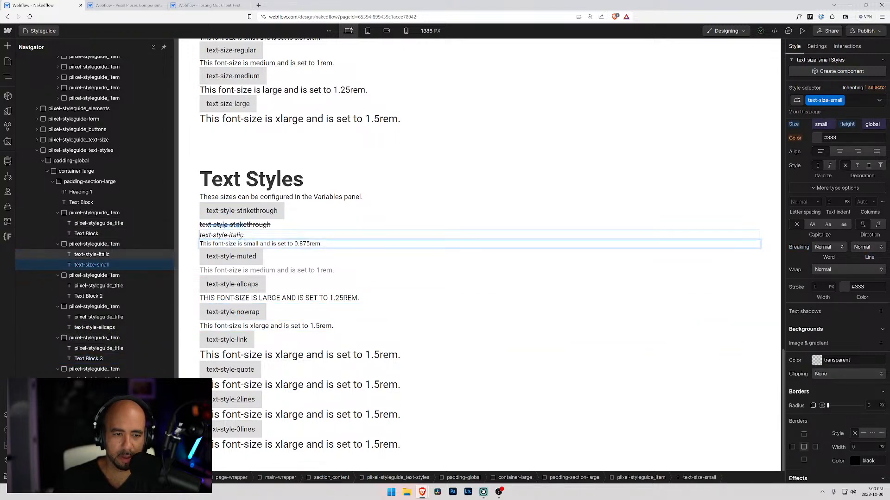
left_click(299, 237)
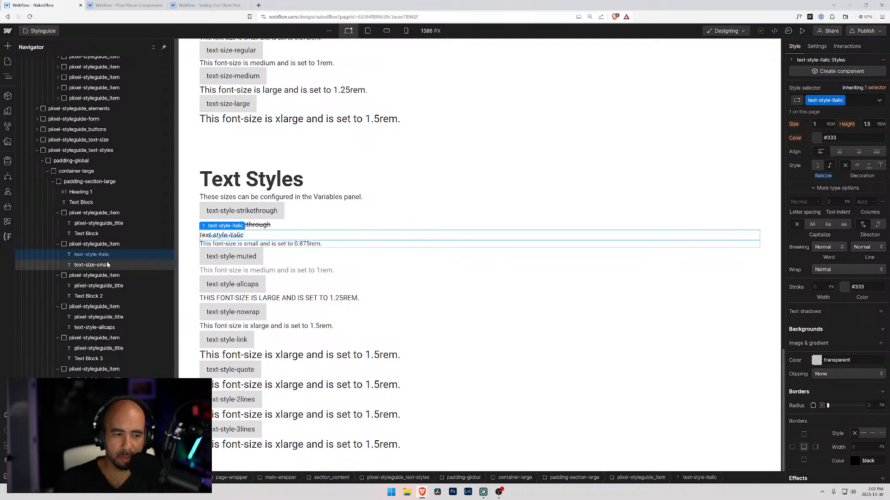
left_click(856, 102)
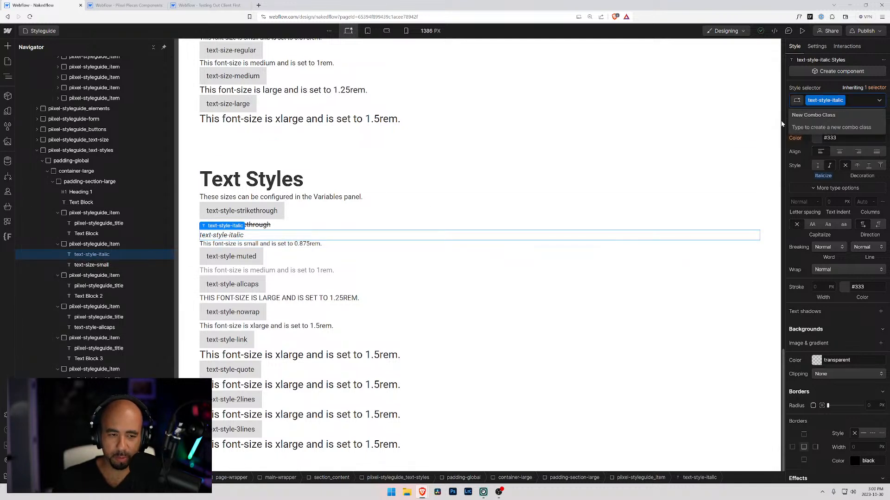
key("BackSpace")
Replace the text-size-small class on the italic item's sample text with the existing class text-style-italic.
left_click(261, 244)
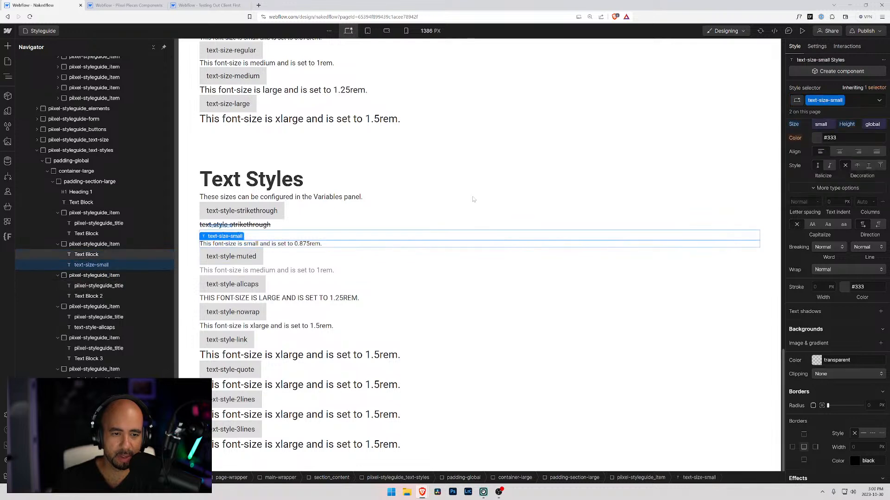
left_click(857, 100)
key("BackSpace")
type("text")
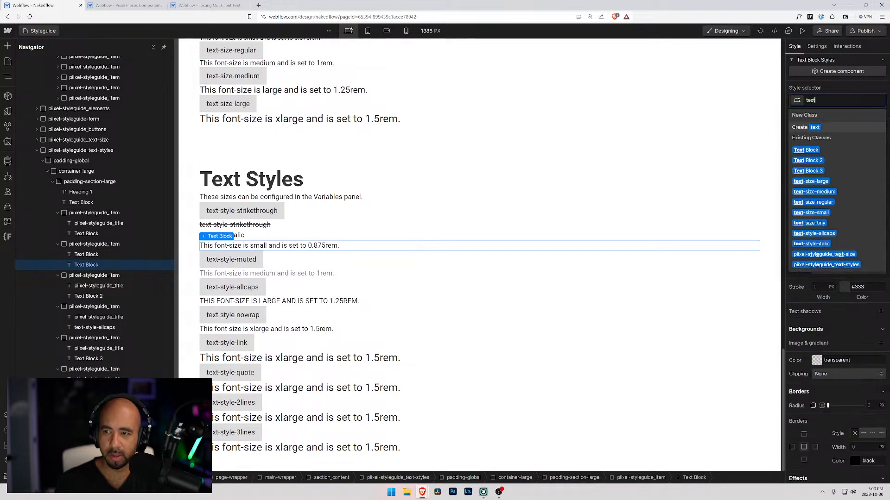
type("-styl")
key("Down")
key("Down")
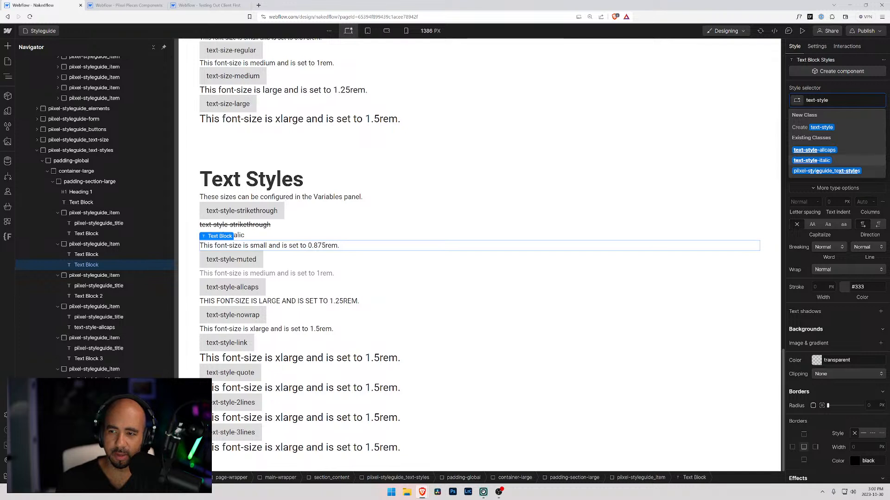
key("Return")
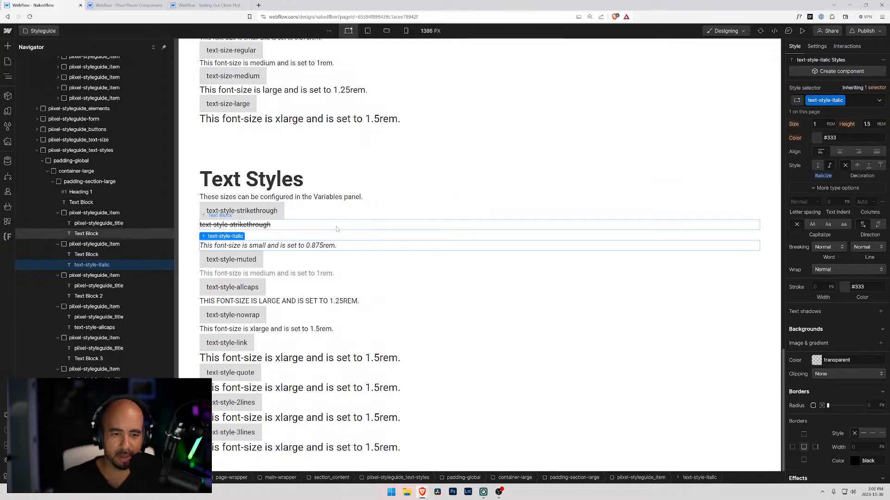
Apply the existing class piixel-styleguide_title to the title text of the italic item.
left_click(249, 237)
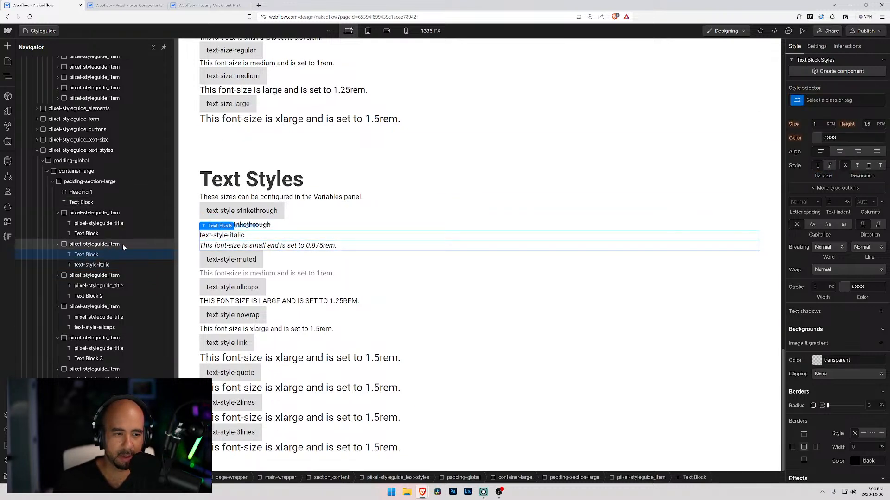
key("ctrl+Return")
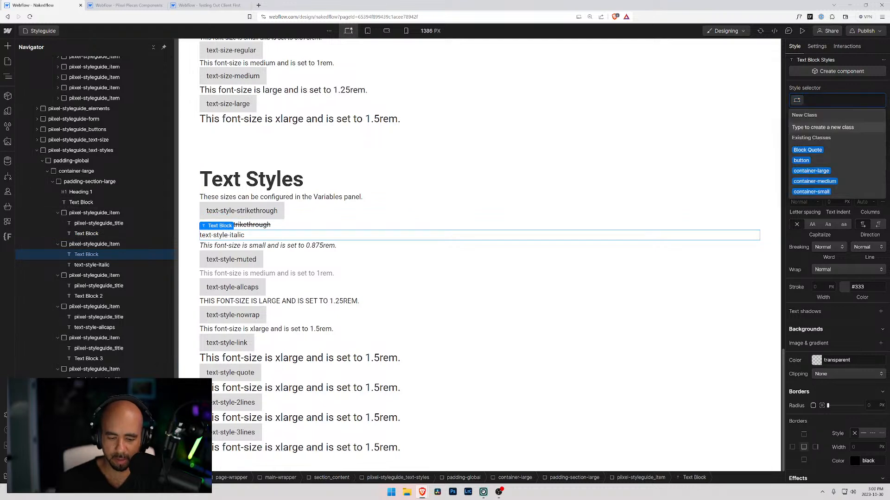
type("pixel-style")
key("Down")
key("Down")
key("Down")
key("Down")
key("Down")
key("Down")
key("Down")
key("Return")
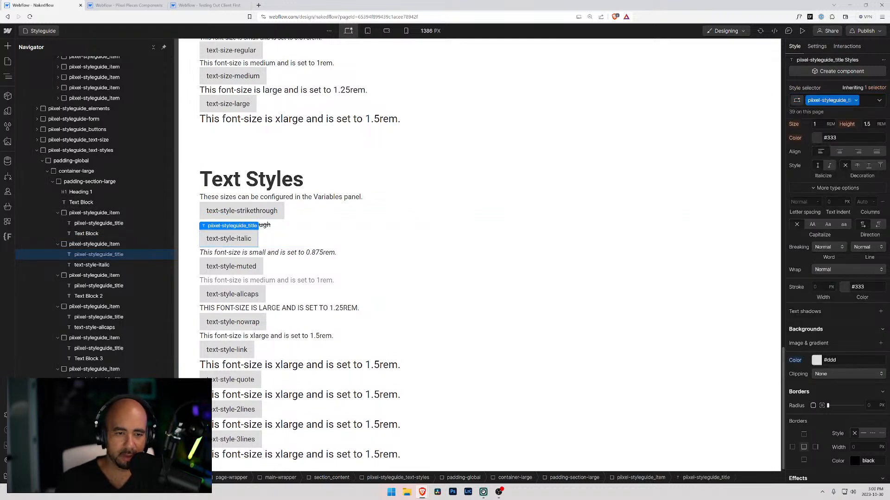
Replace the italic item's sample text with its title wording, text-style-italic.
left_click(293, 254)
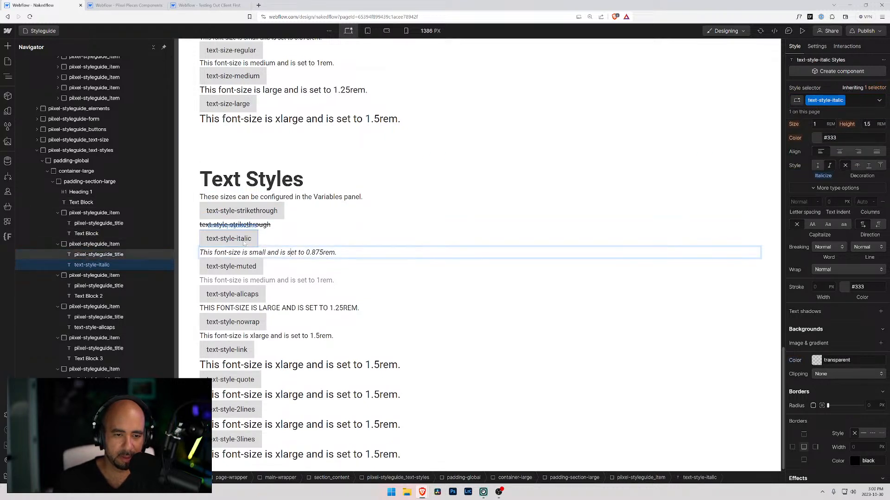
left_click(227, 238)
double_click(227, 238)
key("ctrl+c")
left_click(287, 253)
double_click(287, 253)
key("ctrl+a")
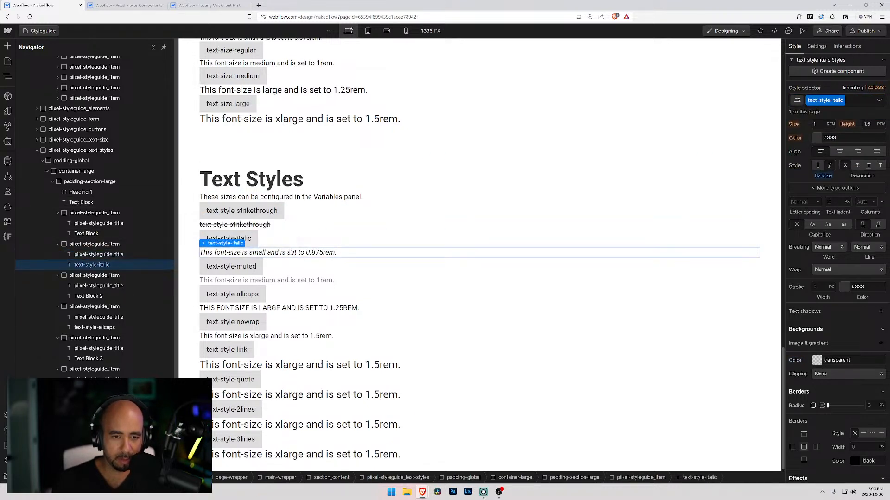
key("ctrl+v")
Replace the muted item's sample text with its title wording, text-style-muted.
left_click(246, 266)
double_click(246, 267)
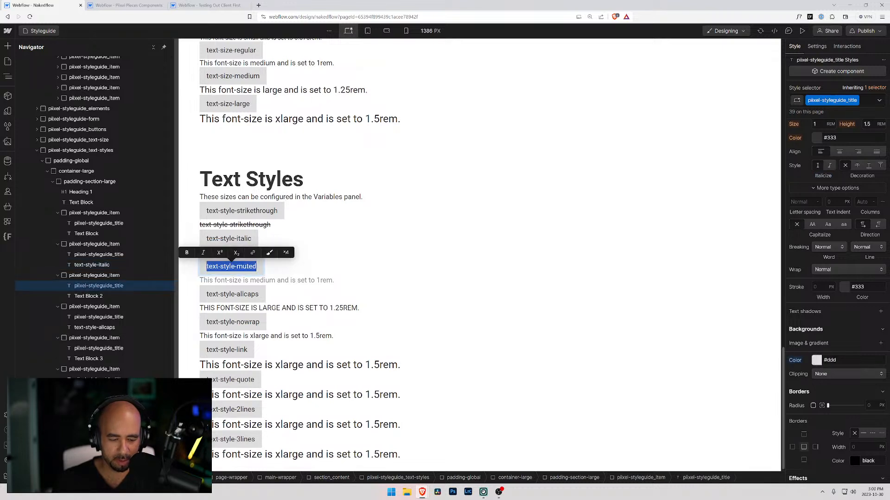
key("ctrl+c")
left_click(287, 280)
double_click(287, 280)
key("ctrl+a")
key("ctrl+v")
Replace the allcaps item's sample text with its title wording, text-style-allcaps.
left_click(243, 295)
double_click(242, 295)
key("ctrl+c")
left_click(277, 308)
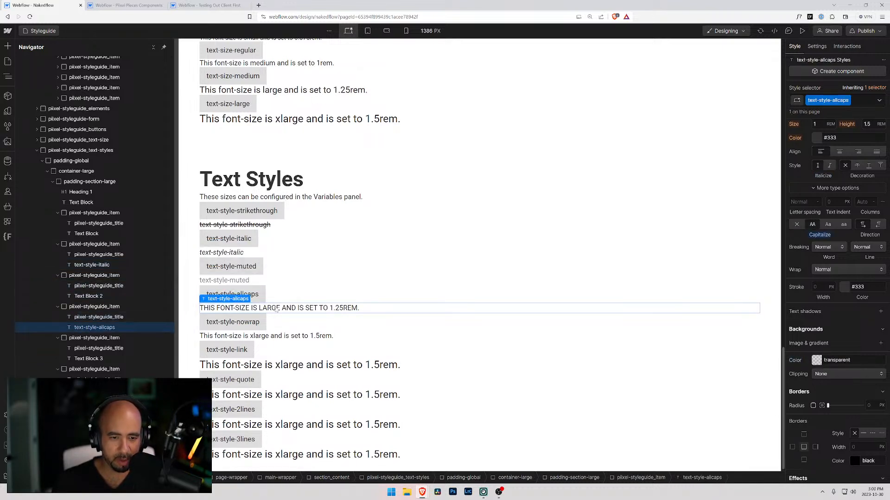
key("ctrl+a")
double_click(277, 308)
key("ctrl+a")
key("ctrl+v")
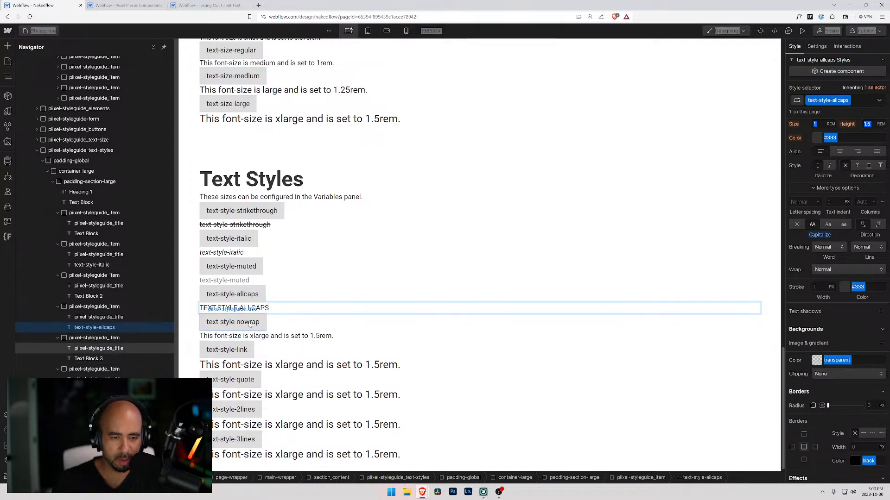
Replace the nowrap item's sample text with its title wording, text-style-nowrap.
left_click(232, 322)
double_click(233, 322)
key("ctrl+c")
left_click(270, 336)
double_click(270, 336)
key("ctrl+a")
key("ctrl+v")
Remove the Text Block 3 class from the nowrap item's sample text.
left_click(98, 349)
left_click(98, 358)
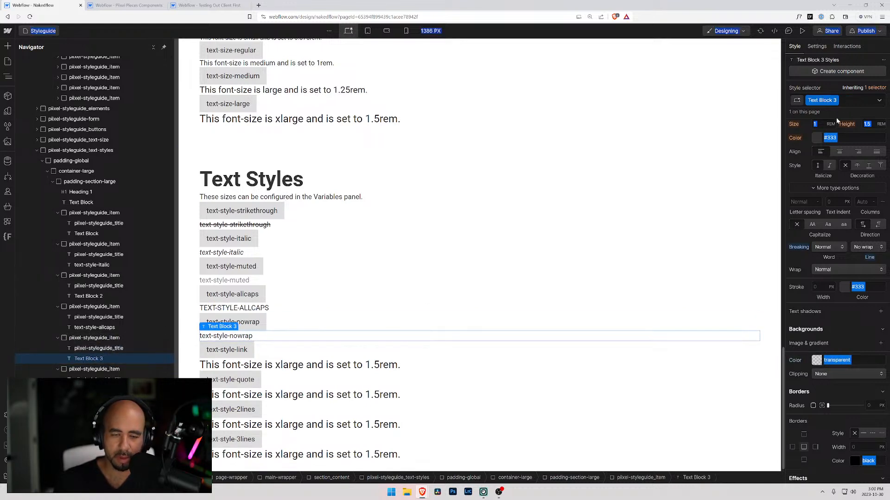
left_click(847, 103)
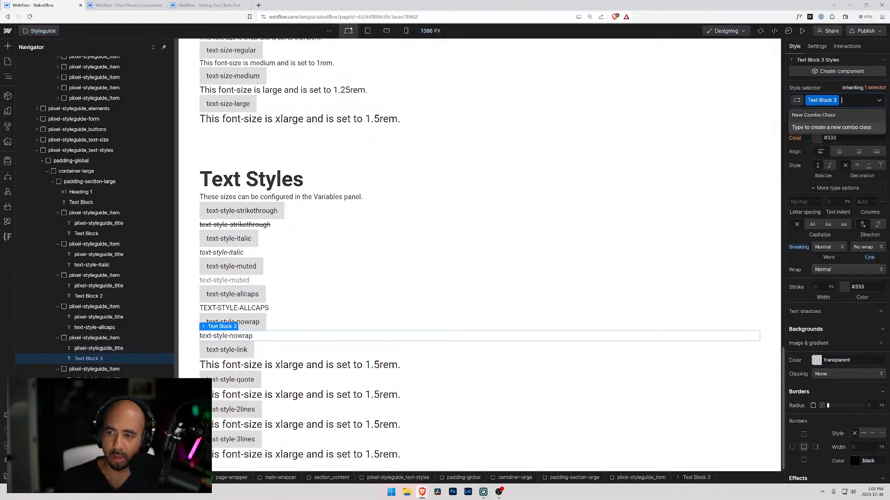
left_click(847, 101)
key("BackSpace")
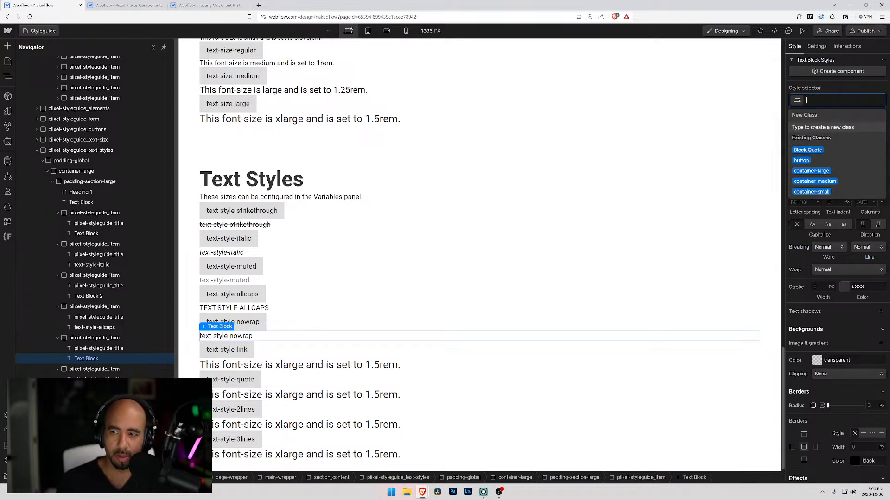
Create and apply the class text-style-nowrap to the nowrap item's sample text.
type("text-")
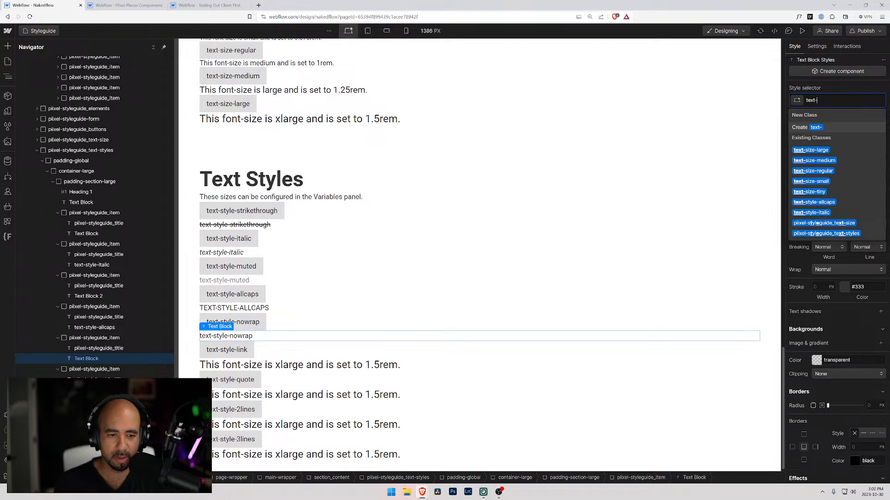
key("Escape")
key("ctrl+Return")
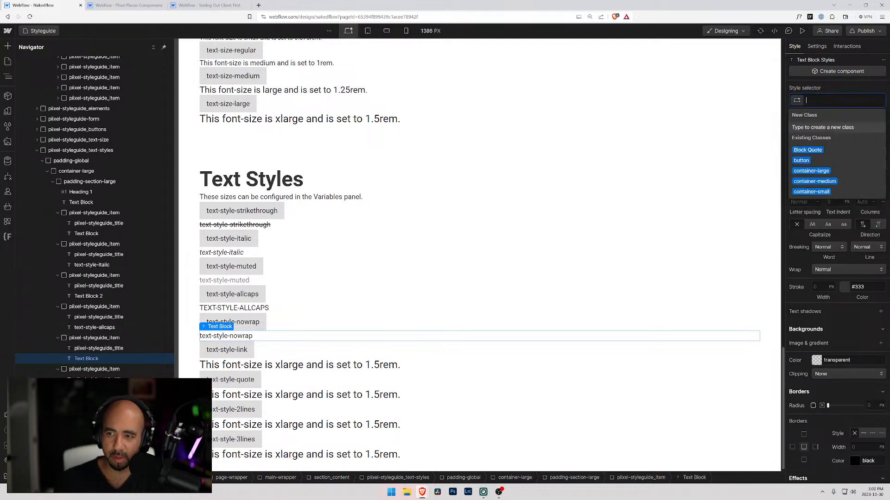
type("text")
key("Down")
key("Down")
key("Down")
key("Down")
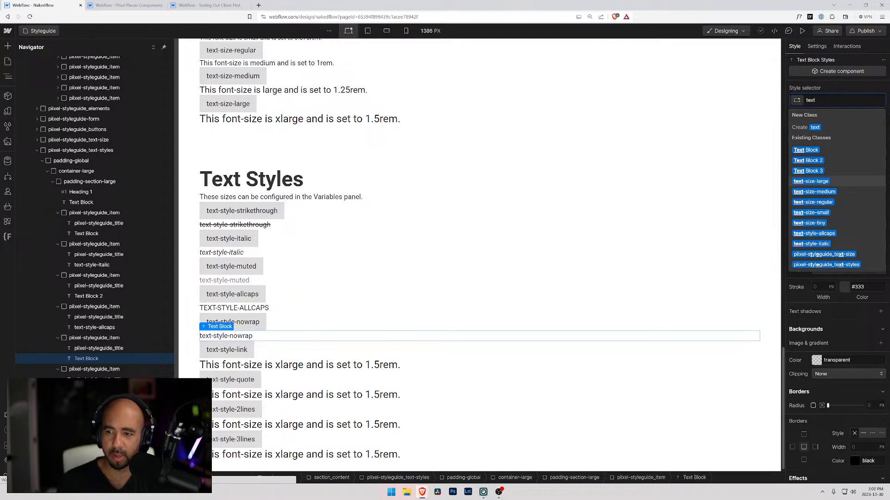
type("-style-")
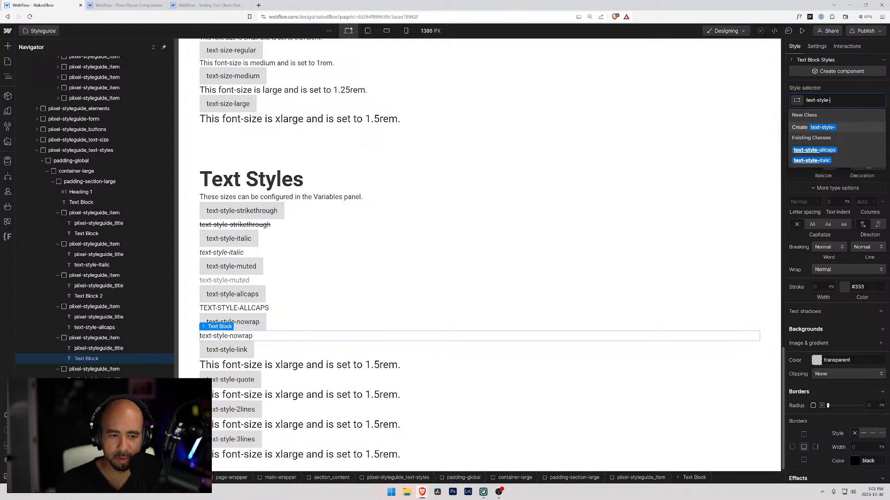
type("nowrap")
key("Return")
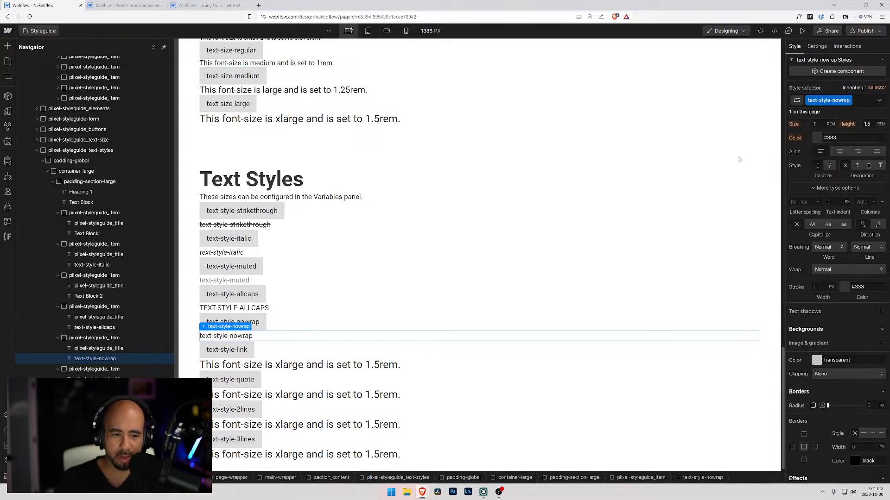
Set the line breaking of the text-style-nowrap class to No wrap.
left_click(255, 323)
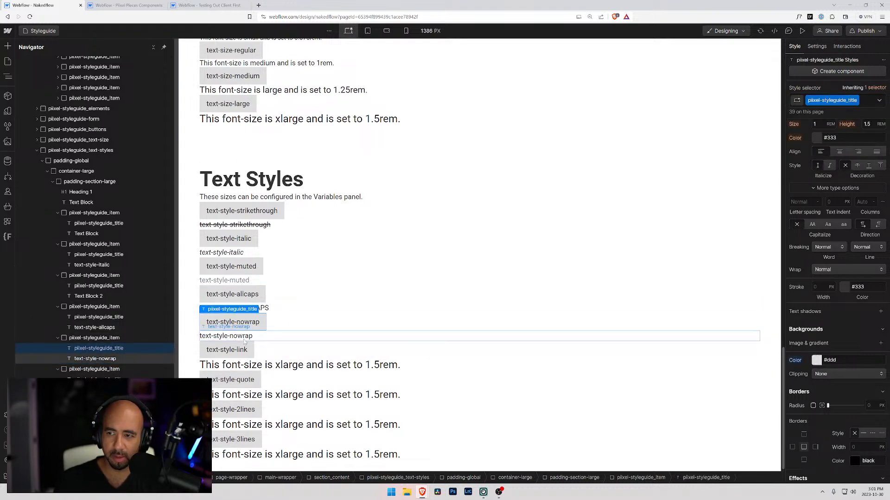
left_click(245, 341)
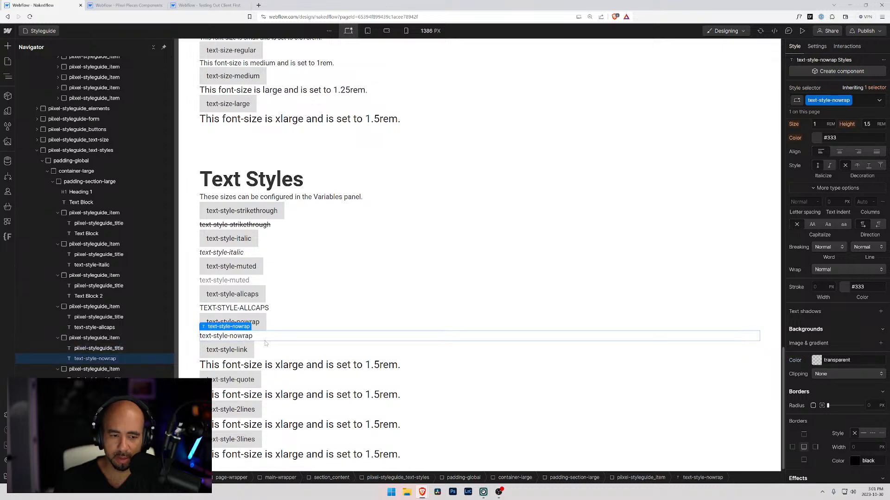
scroll(799, 291, "down", 3)
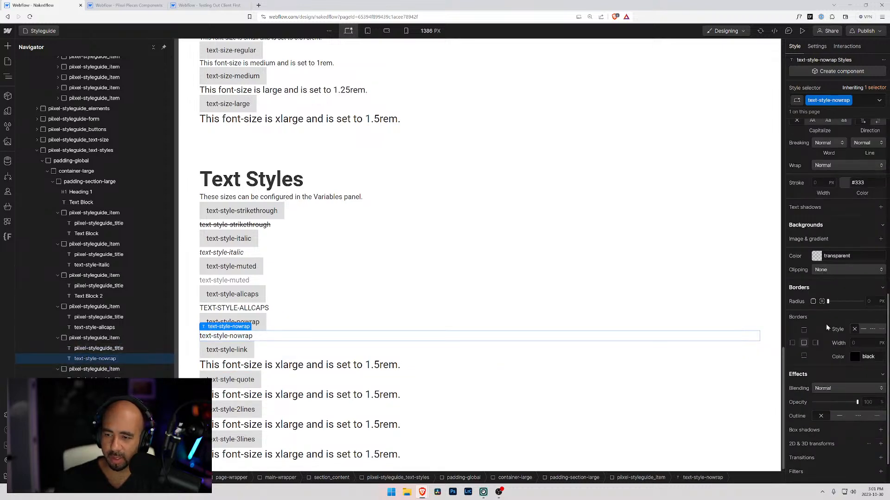
scroll(825, 321, "down", 2)
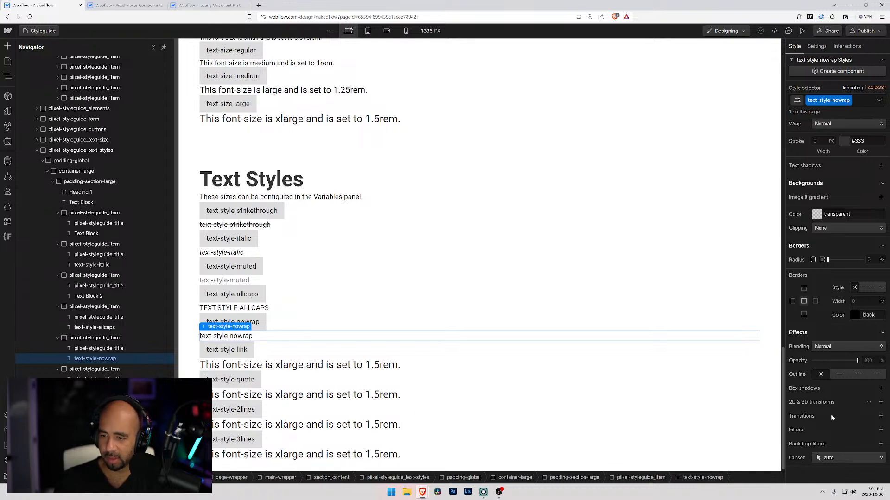
scroll(833, 374, "up", 2)
scroll(853, 303, "up", 4)
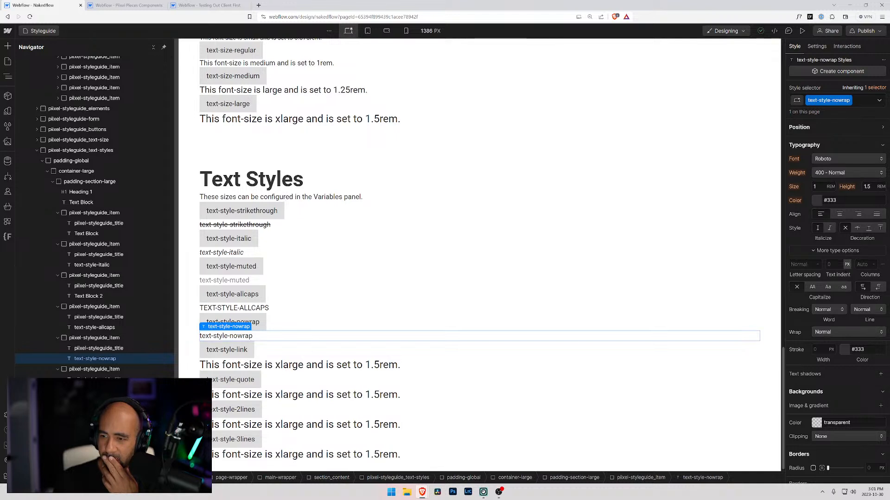
left_click(855, 332)
left_click(857, 320)
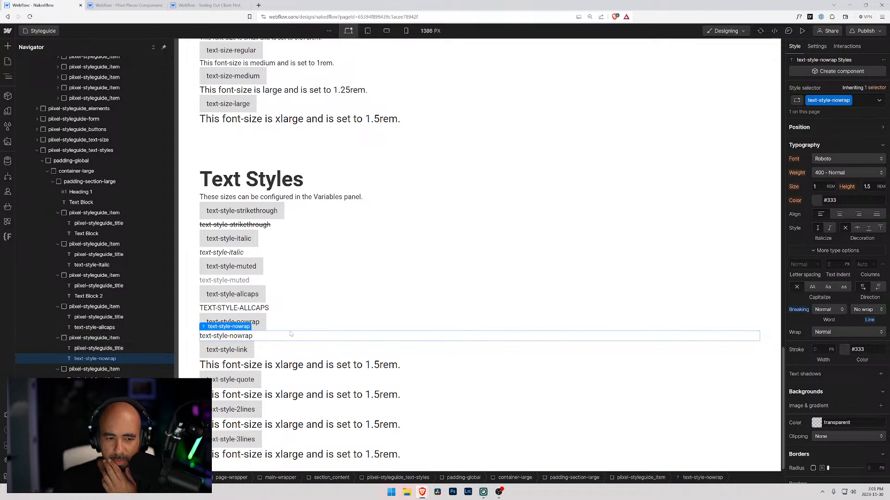
left_click(267, 309)
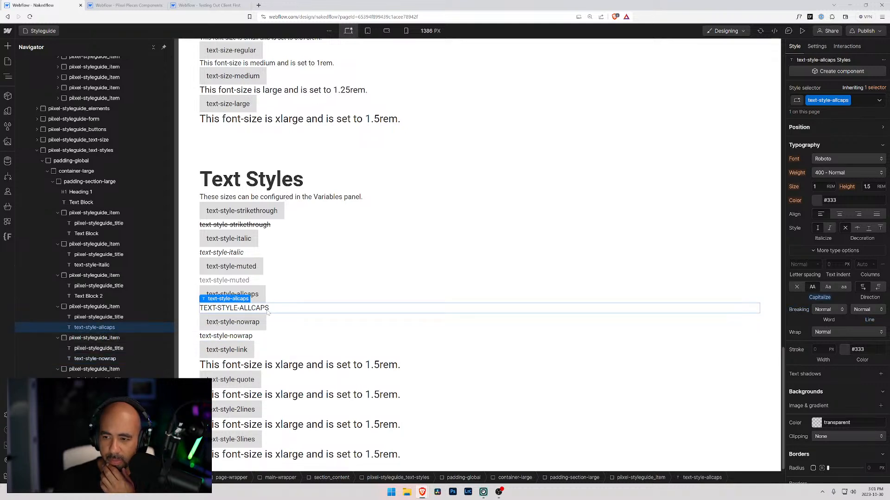
Replace the link item's sample text with its title wording, text-style-link.
left_click(235, 352)
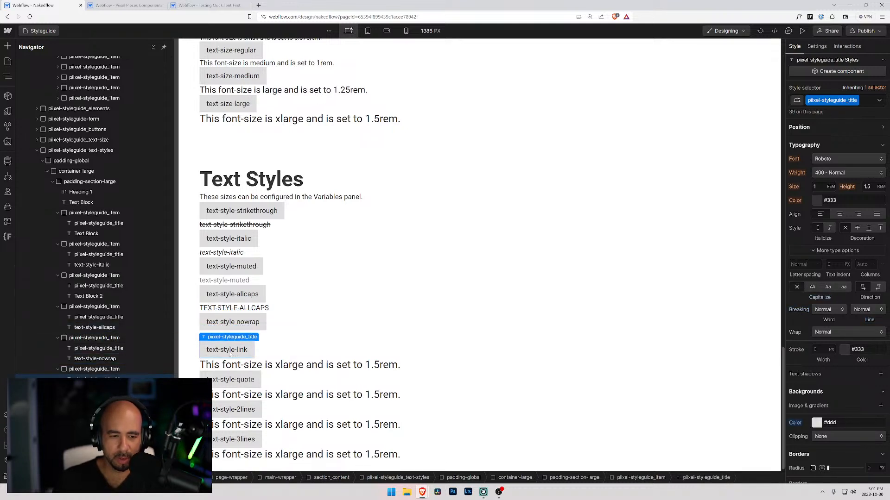
key("ctrl+a")
double_click(232, 351)
key("ctrl+a")
key("ctrl+c")
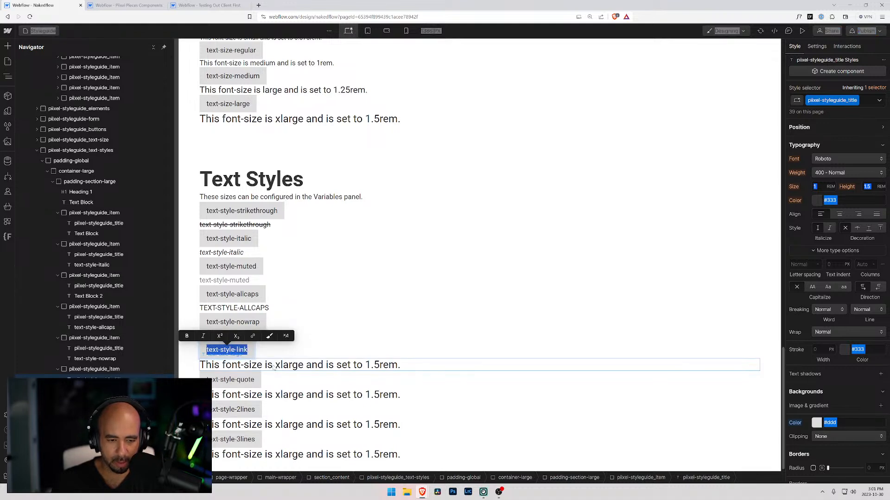
double_click(274, 366)
key("ctrl+a")
key("ctrl+v")
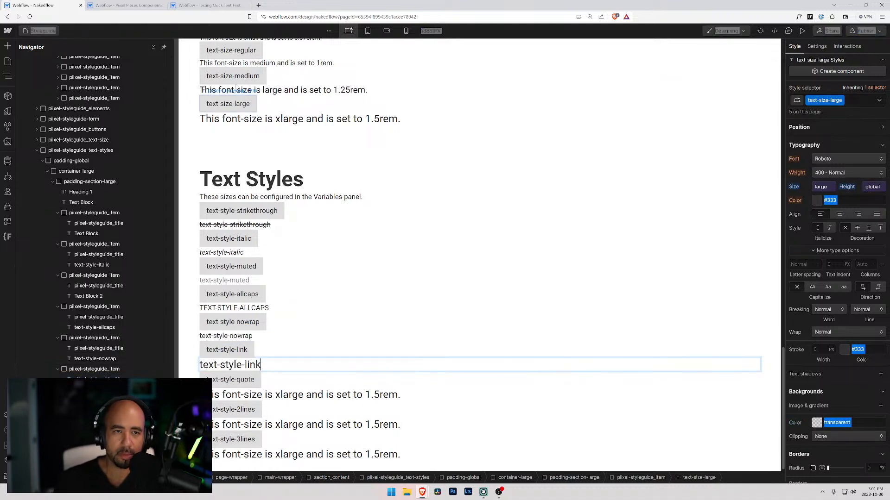
Examine the style settings of the text-style-link sample in the Testing Out Client First project's style guide.
left_click(208, 6)
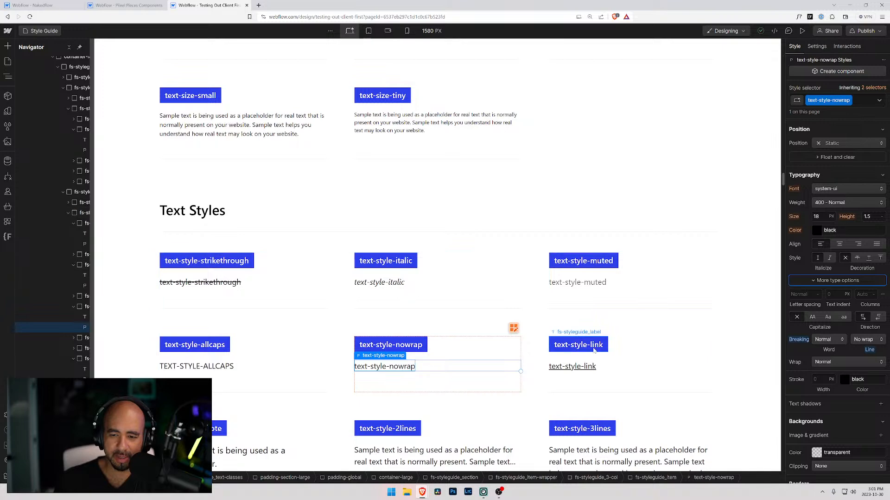
left_click(574, 366)
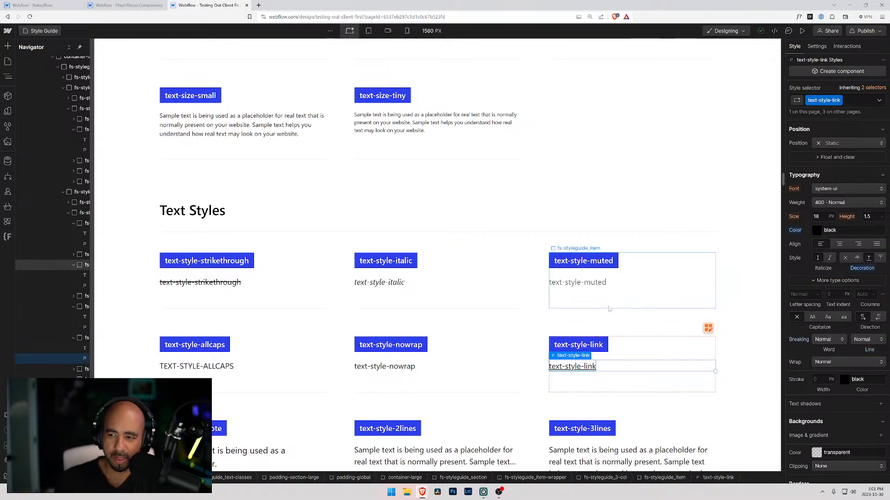
scroll(505, 311, "down", 4)
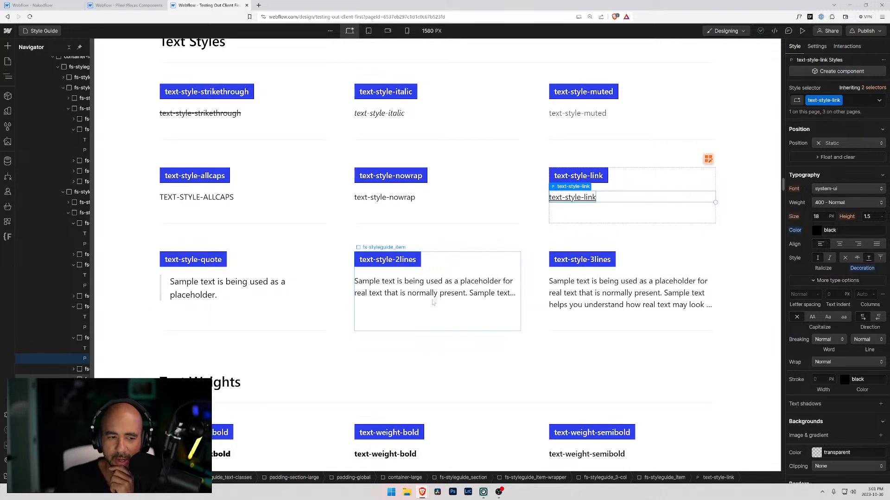
left_click_drag(94, 218, 122, 218)
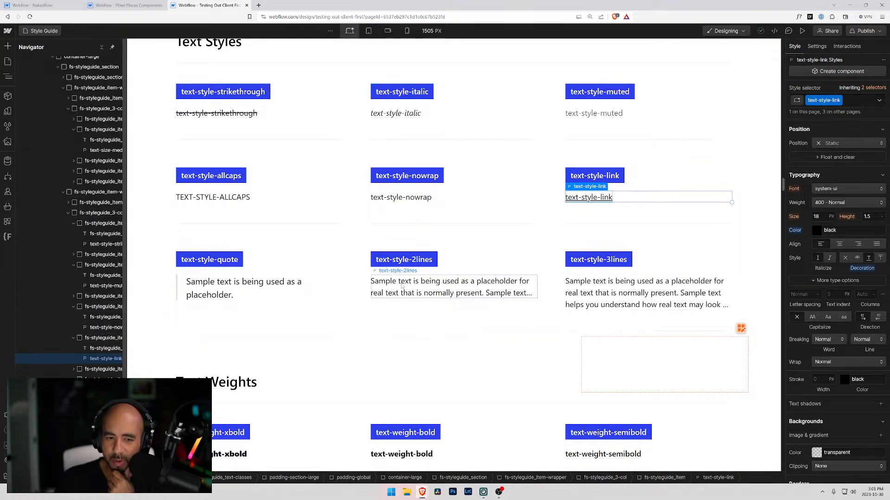
scroll(639, 290, "down", 1)
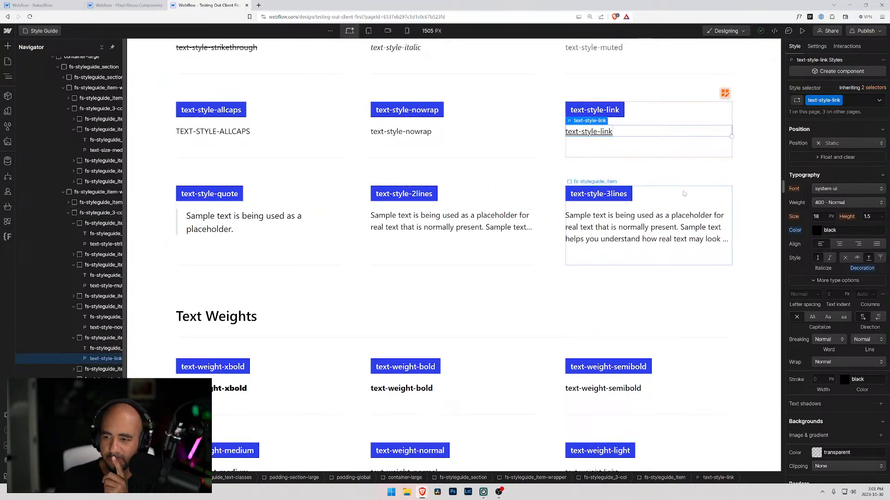
scroll(858, 262, "down", 3)
scroll(857, 262, "up", 10)
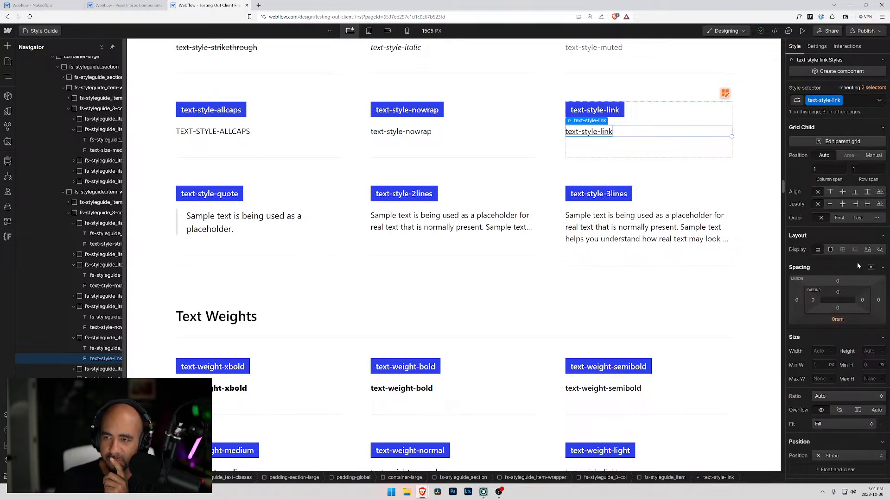
scroll(857, 262, "down", 9)
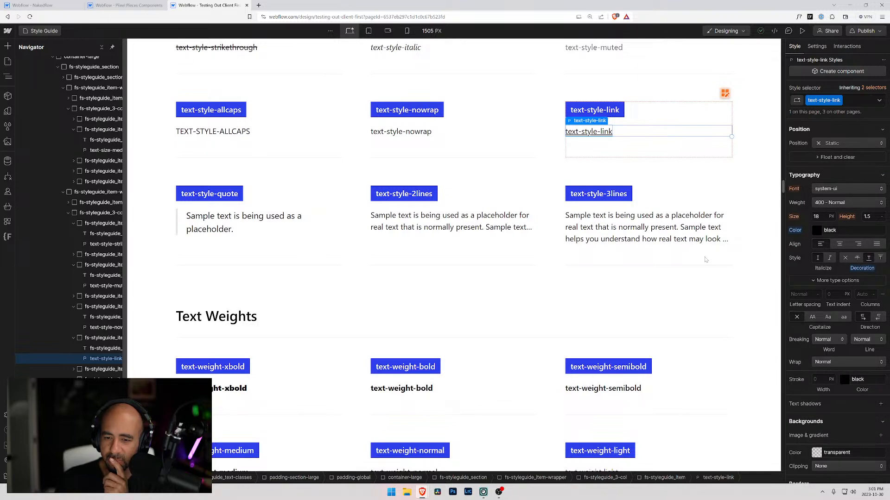
Back in the Nakedflow project, replace the link sample text's text-size-large class with a new text-style-link class.
left_click(64, 4)
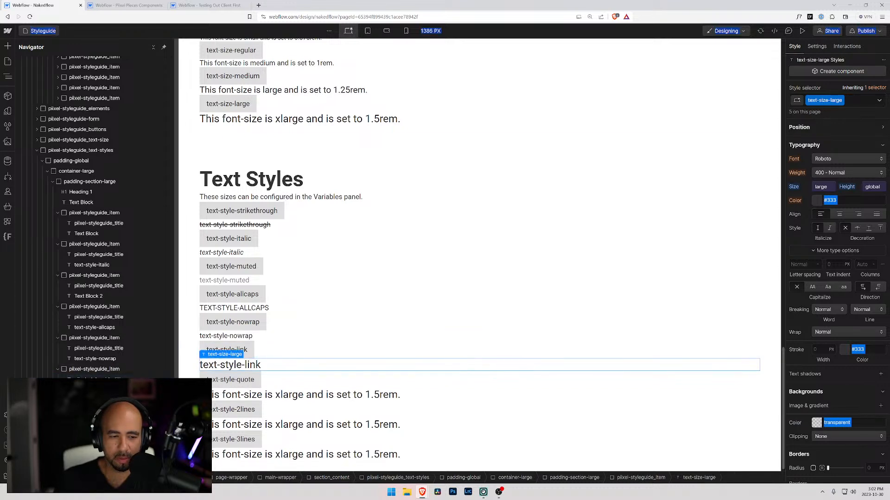
left_click(858, 100)
key("BackSpace")
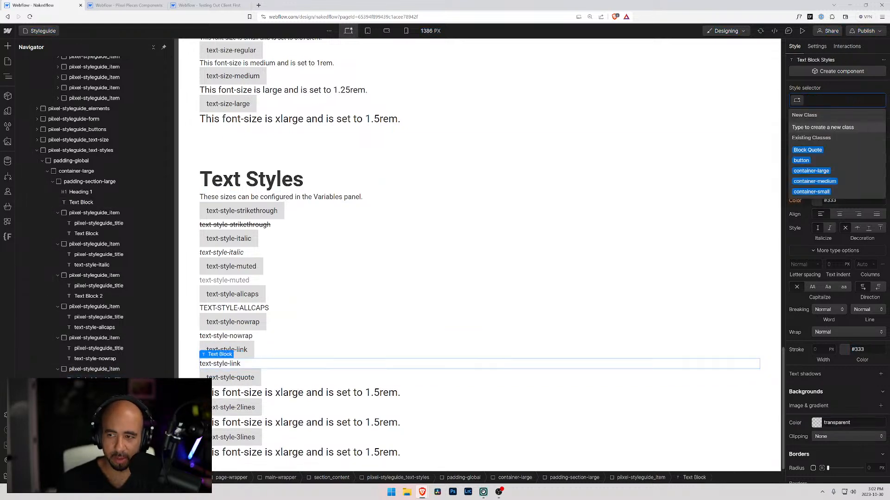
type("text-style-link")
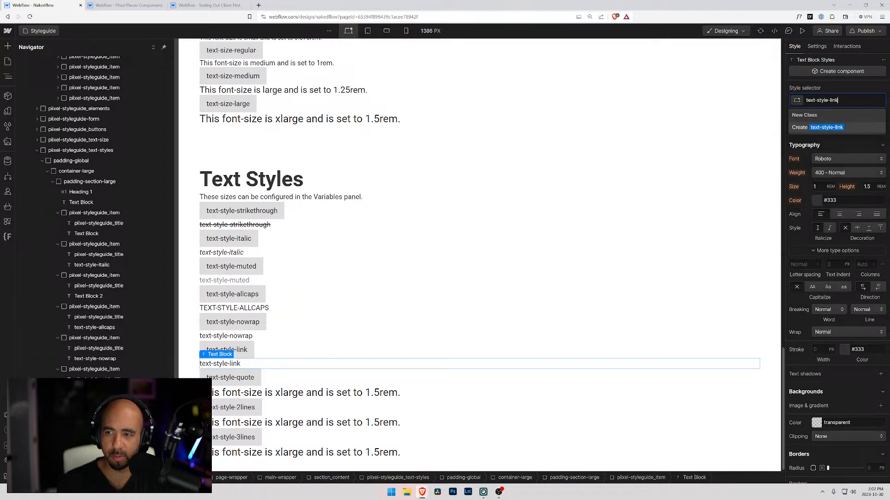
key("Return")
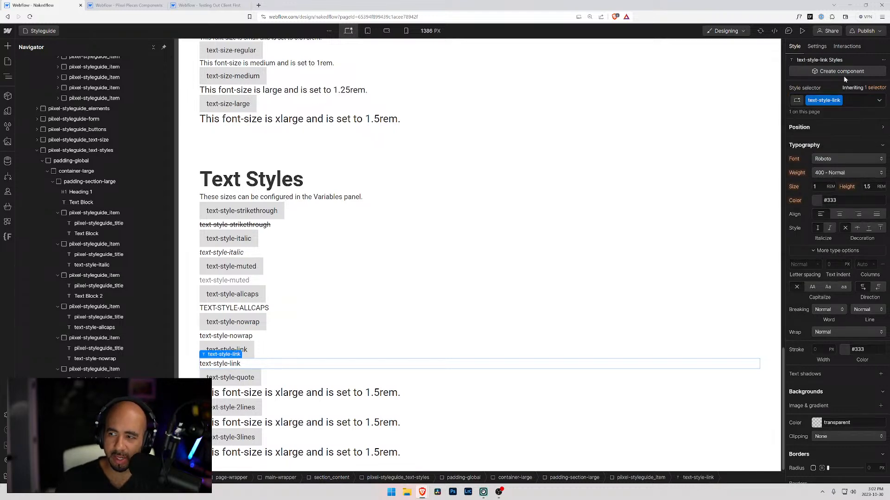
Give the text-style-link class an underline decoration.
scroll(810, 312, "down", 1)
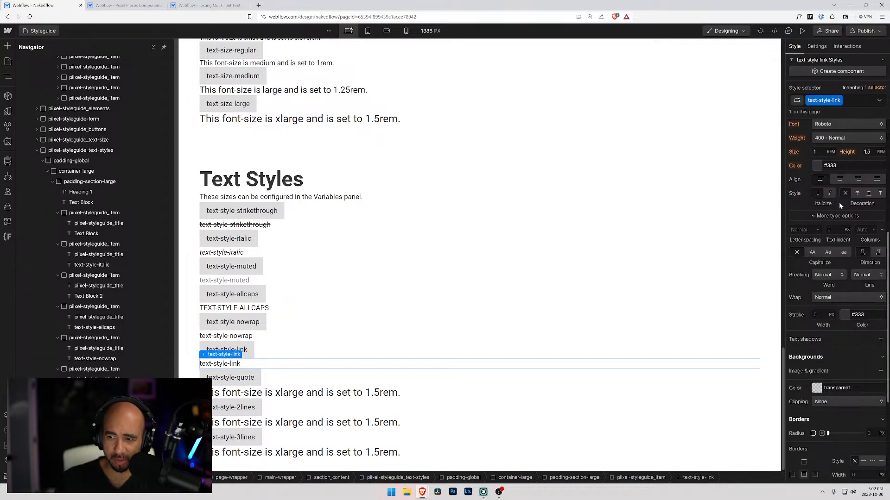
scroll(840, 208, "up", 2)
left_click(868, 263)
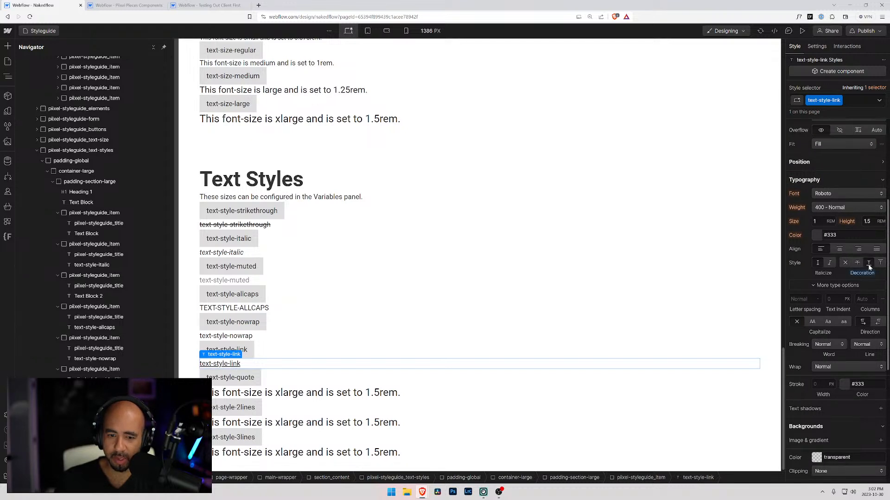
Replace the quote item's sample text class text-size-large with a new class named text-style-quote.
left_click(252, 394)
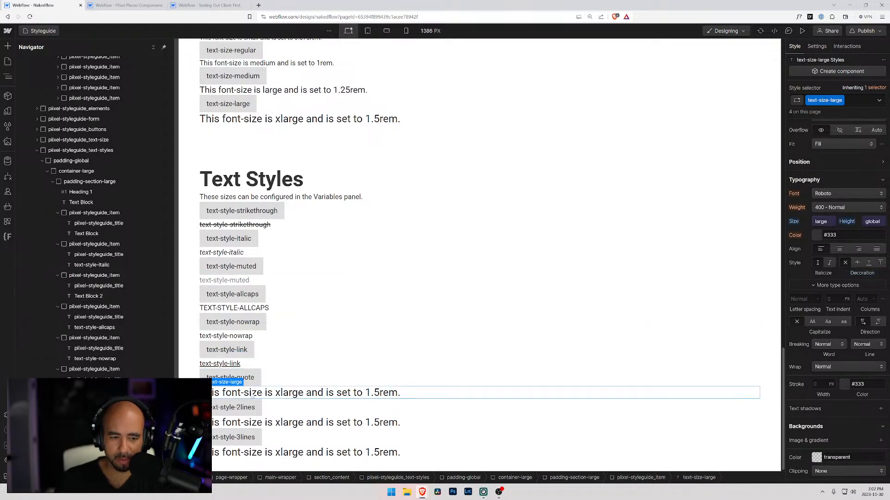
left_click(852, 98)
key("BackSpace")
type("text-size-qu")
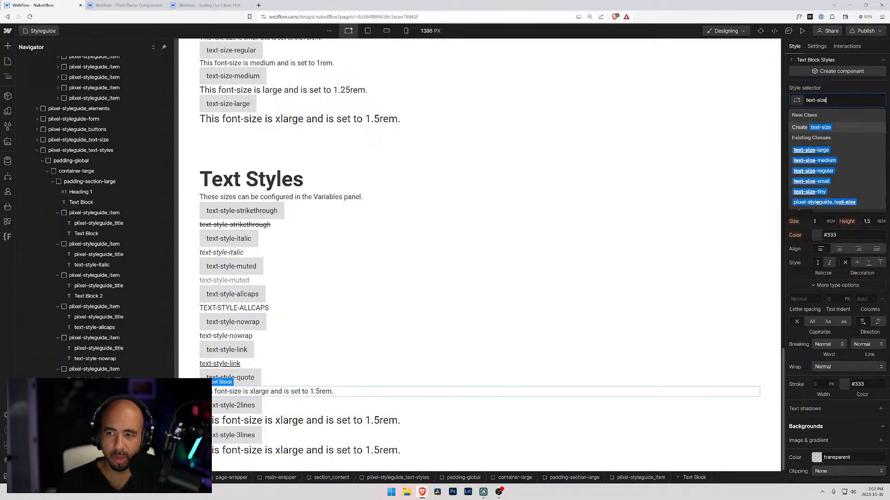
key("BackSpace")
key("BackSpace")
key("BackSpace")
key("BackSpace")
key("BackSpace")
key("BackSpace")
type("style-quote")
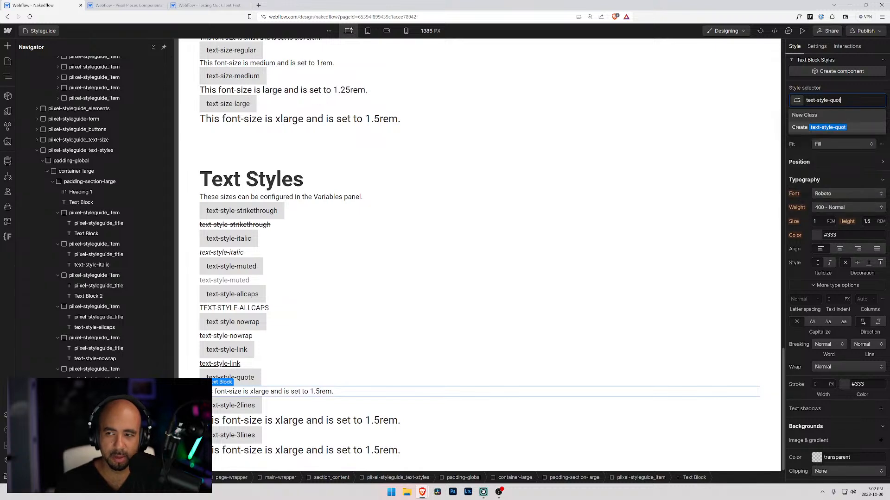
key("Return")
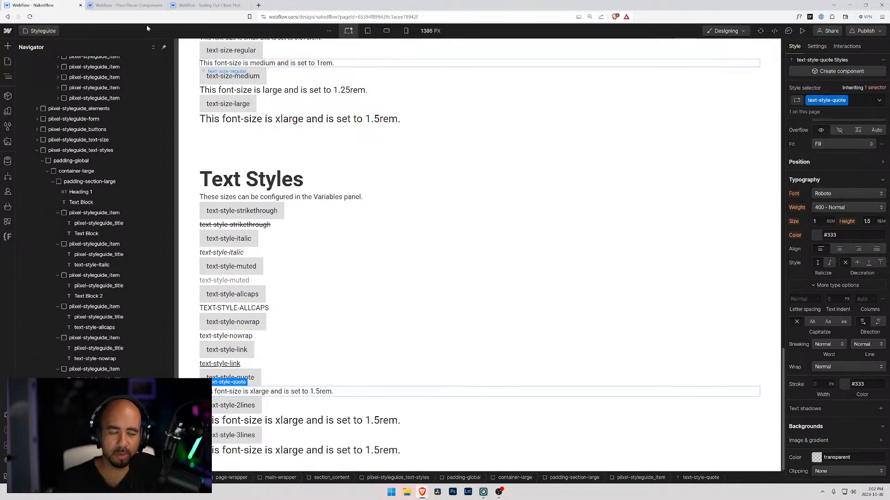
Examine the typography and left border settings of the text-style-quote sample in the Testing Out Client First project.
left_click(207, 5)
left_click(239, 229)
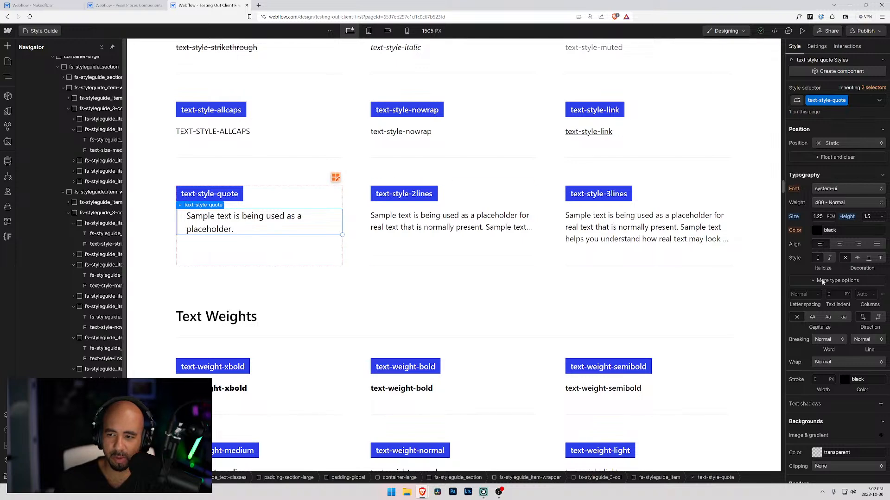
scroll(796, 266, "down", 5)
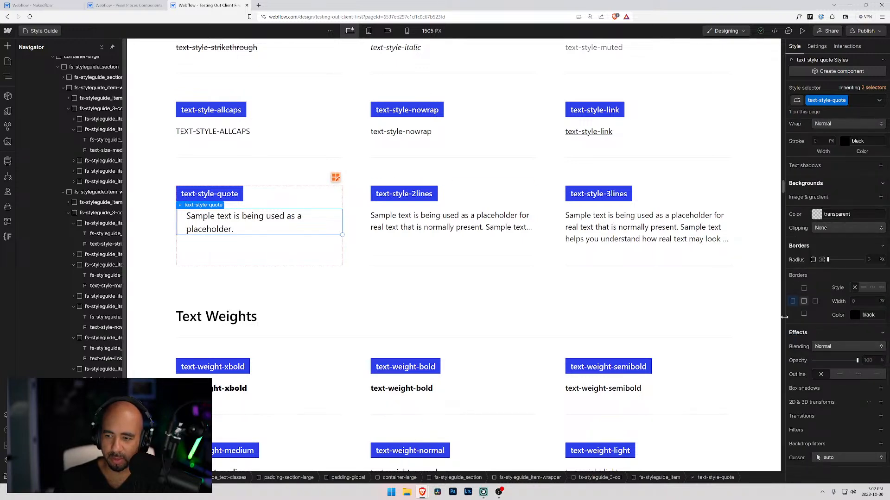
left_click(792, 302)
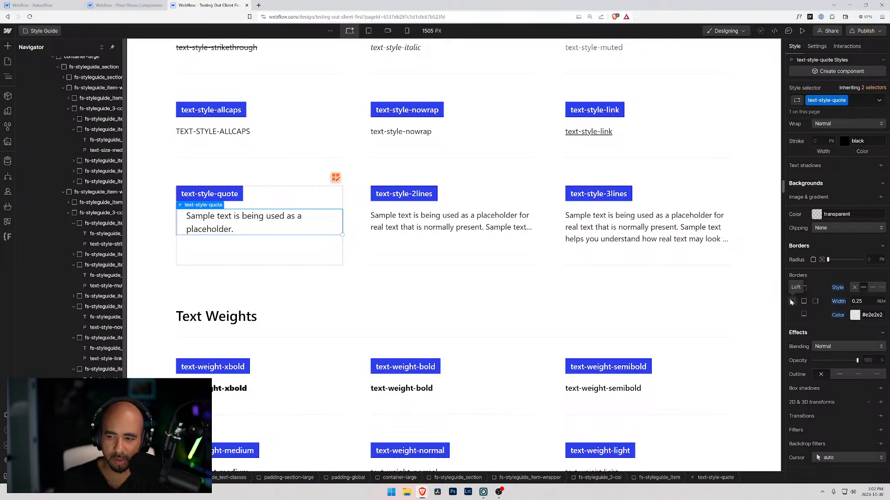
Back in the Nakedflow project, add a Paragraph element to the text-style-quote item.
scroll(808, 291, "up", 10)
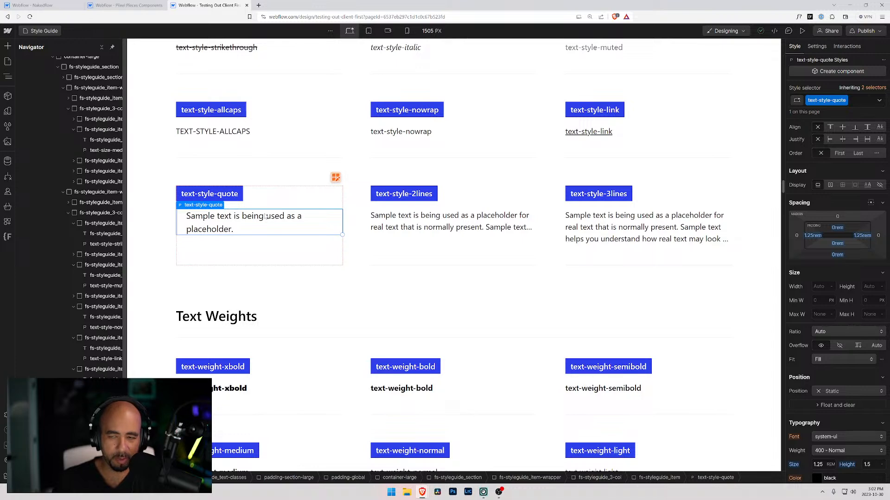
key("Escape")
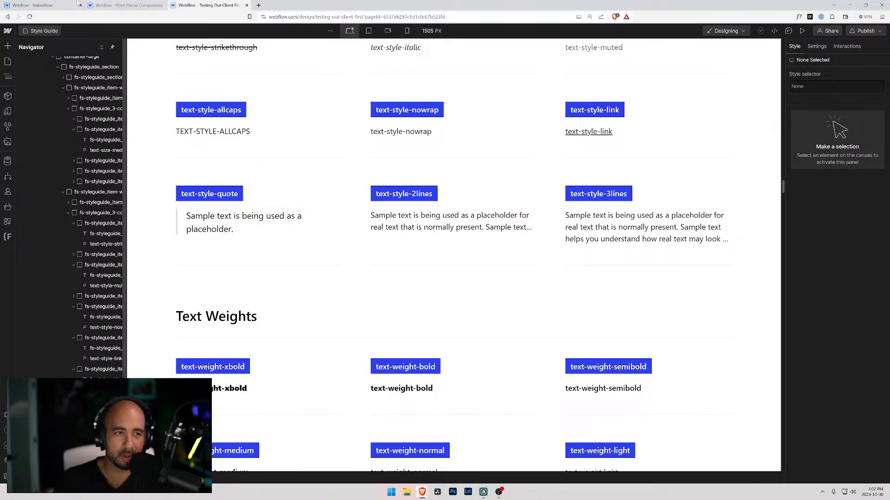
left_click(41, 5)
left_click(231, 378)
left_click(273, 392)
left_click(296, 378)
key("ctrl+e")
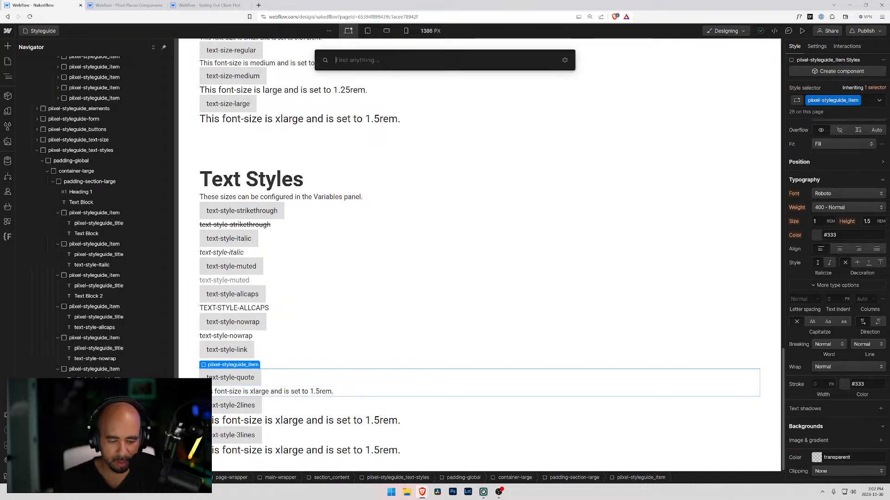
type("par")
key("Return")
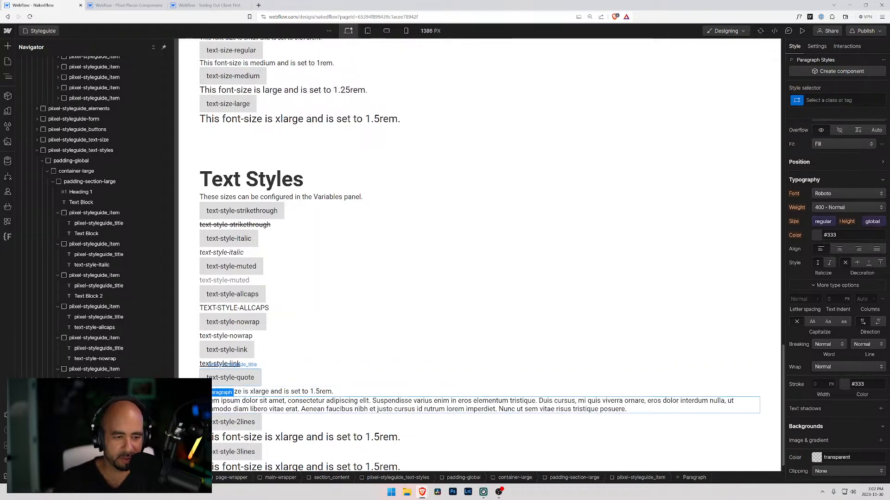
Move the new paragraph directly beneath the text-style-quote title and delete the item's old sample text block.
left_click_drag(324, 405, 324, 389)
left_click(320, 408)
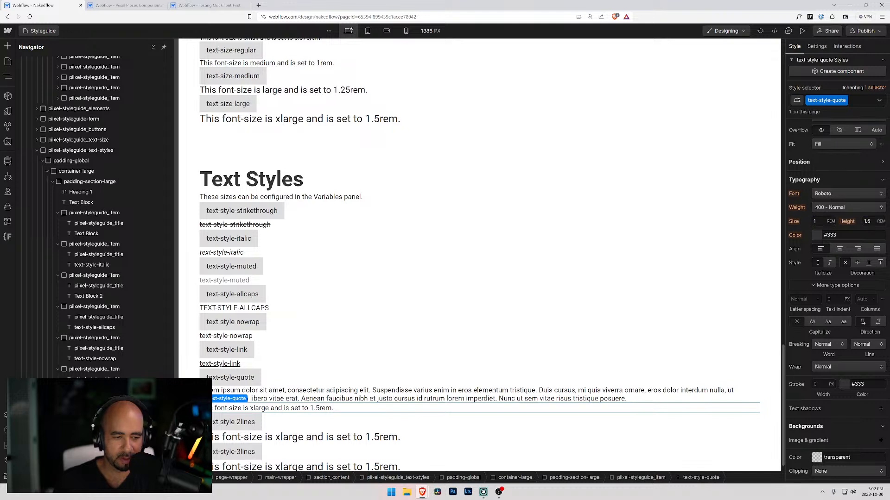
key("Delete")
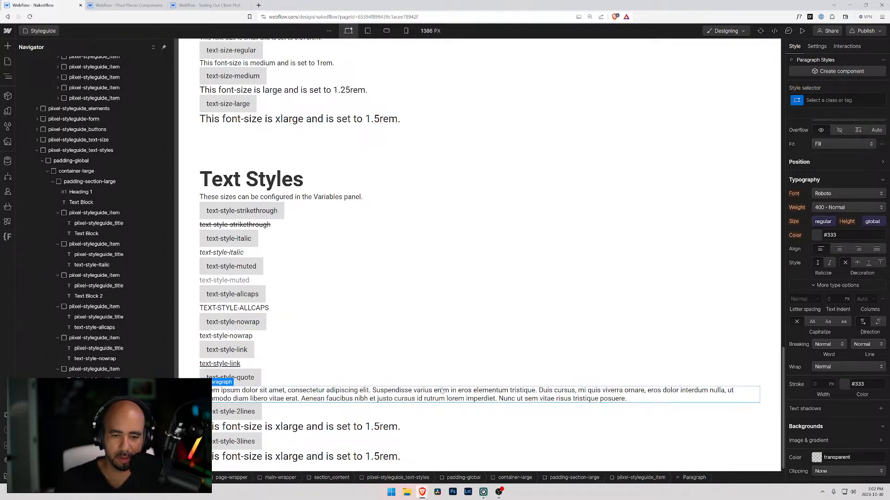
Replace the new paragraph's placeholder text with text-style-quote.
double_click(351, 399)
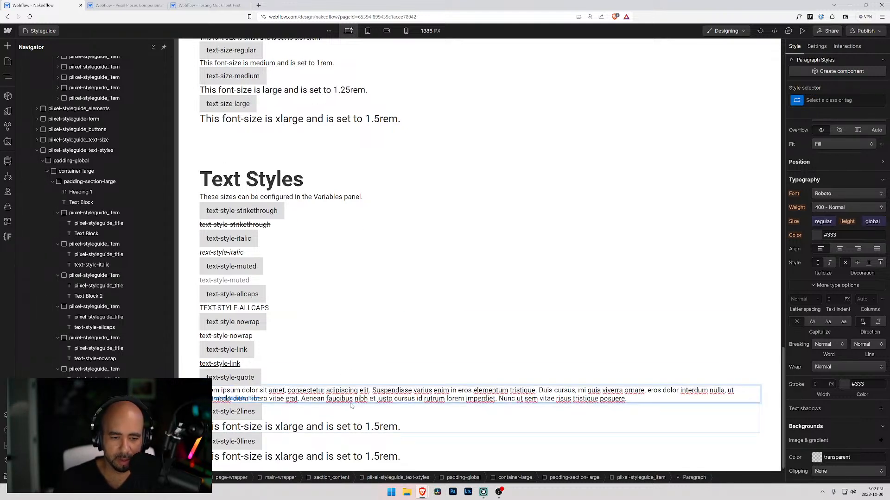
key("ctrl+a")
key("BackSpace")
key("Escape")
type("text-style-quote")
key("Return")
key("BackSpace")
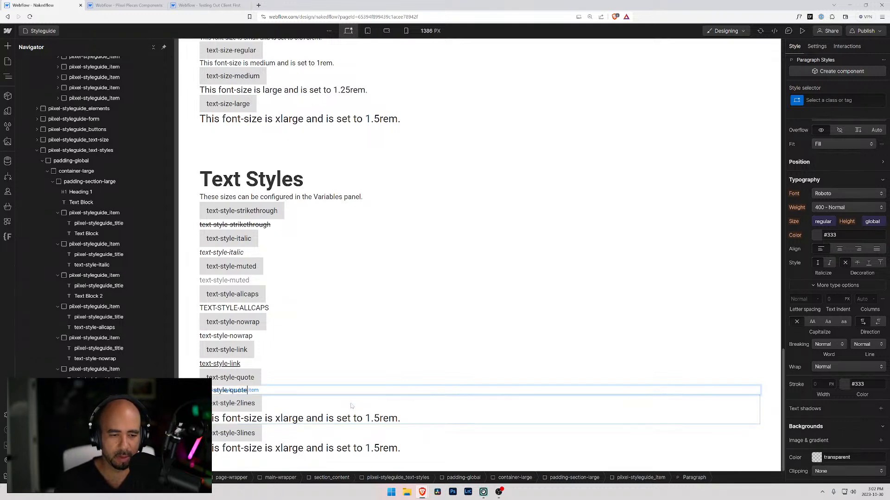
left_click(236, 378)
left_click(236, 390)
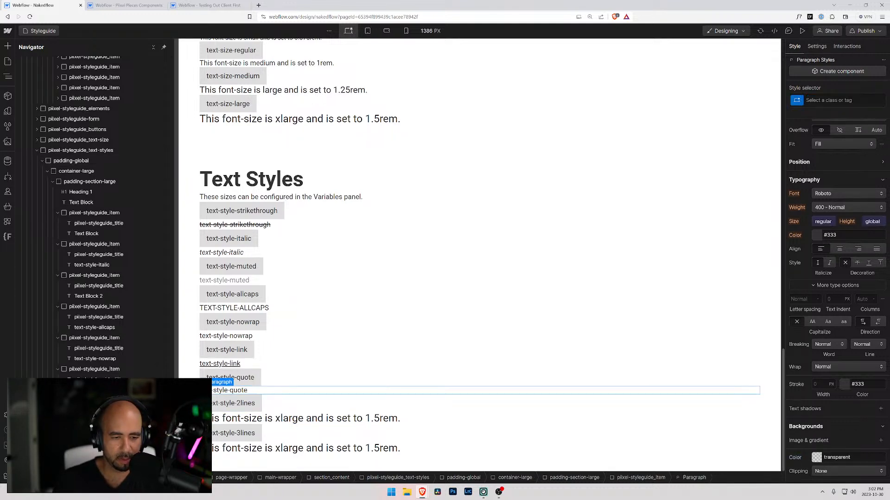
Assign the text-style-quote class to the quote item's paragraph.
double_click(229, 390)
key("ctrl+c")
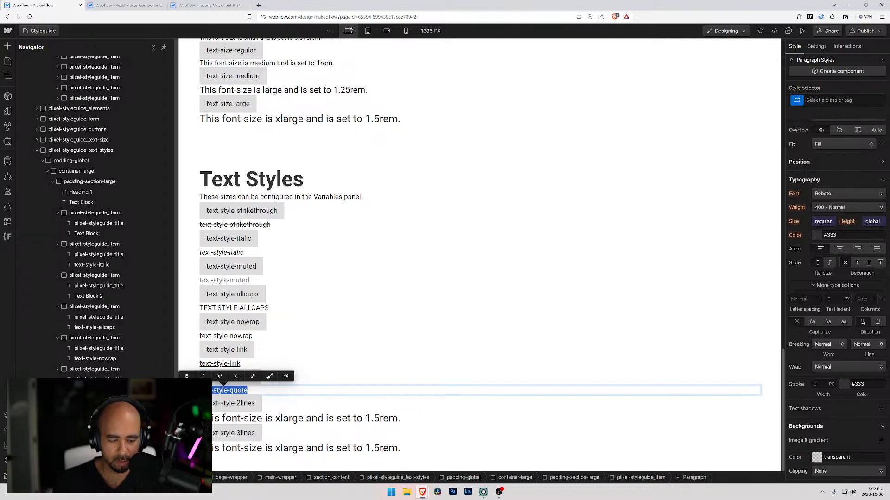
key("Escape")
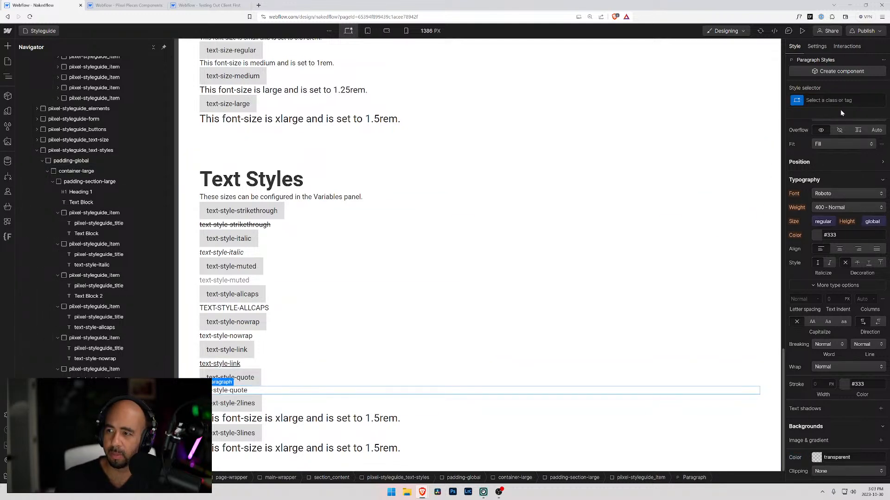
left_click(844, 101)
key("ctrl+v")
key("Return")
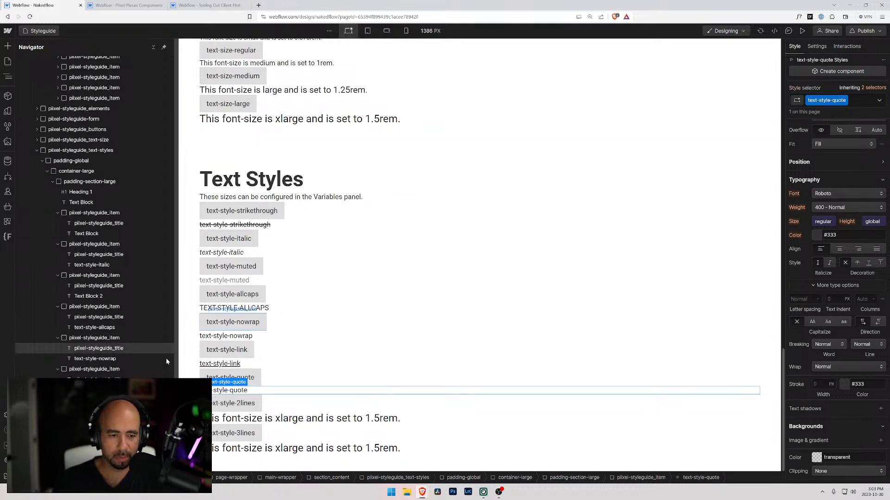
Add a Block Quote element beneath the paragraph in the text-style-quote item.
left_click(277, 378)
key("ctrl+e")
type("par")
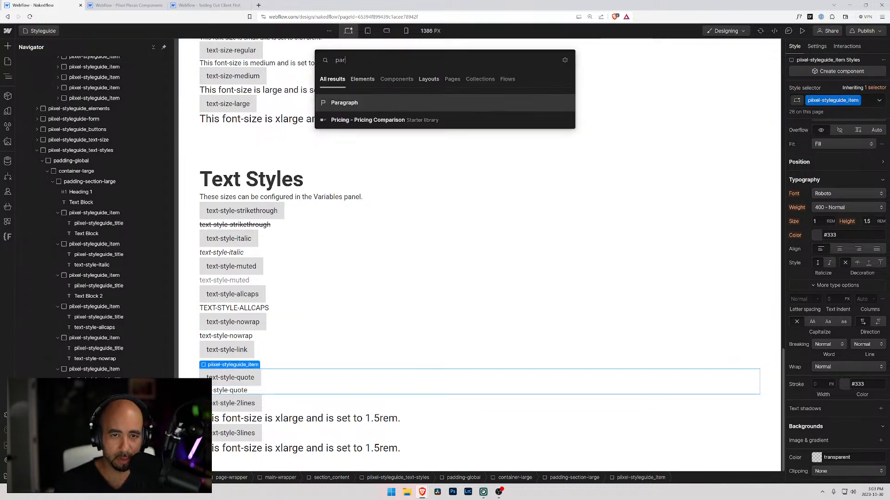
key("BackSpace")
key("BackSpace")
key("BackSpace")
type("qu")
key("Down")
key("Return")
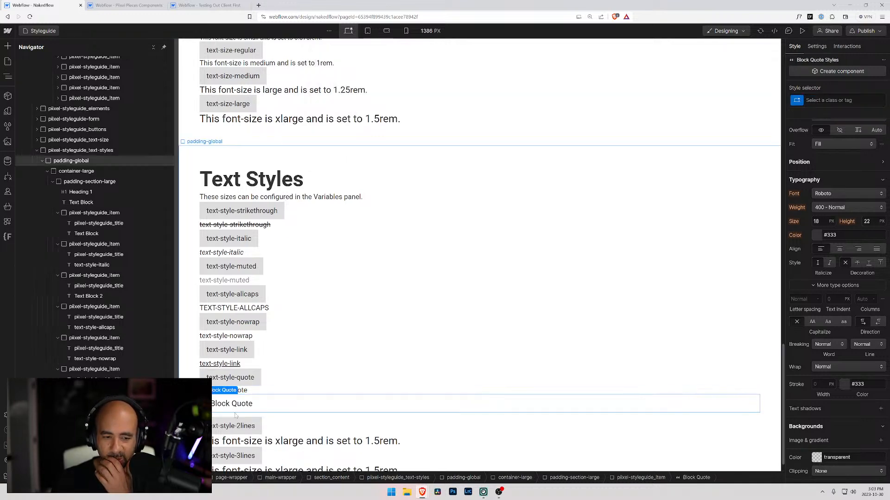
Compare the new Block Quote's spacing and typography with the Paragraph and Block Quote samples under Native Elements, including their inherited selectors.
scroll(807, 235, "down", 5)
scroll(807, 293, "up", 5)
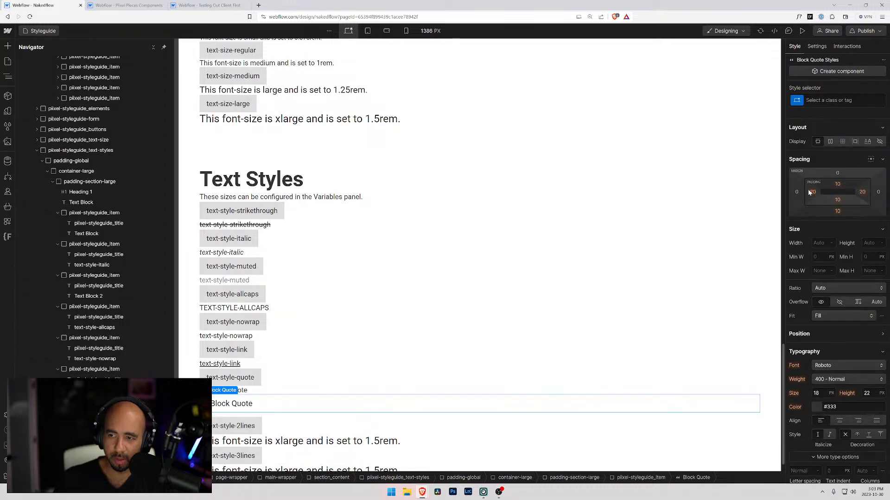
scroll(278, 348, "up", 20)
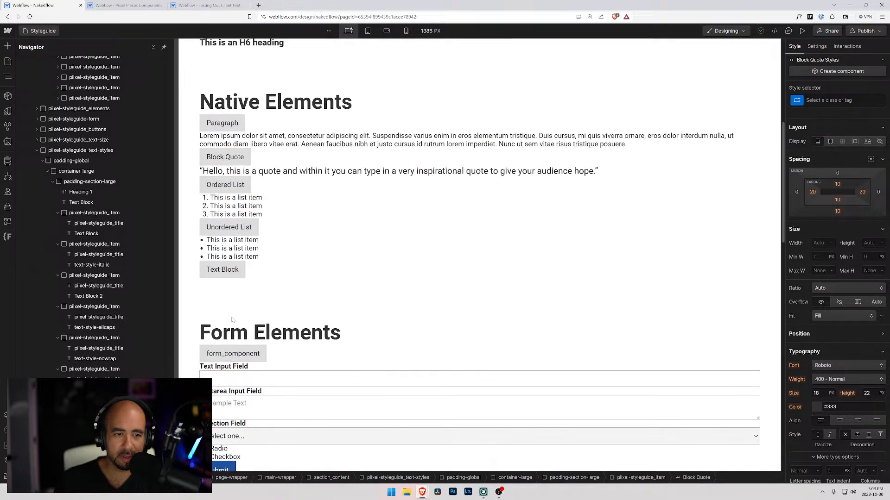
left_click(253, 172)
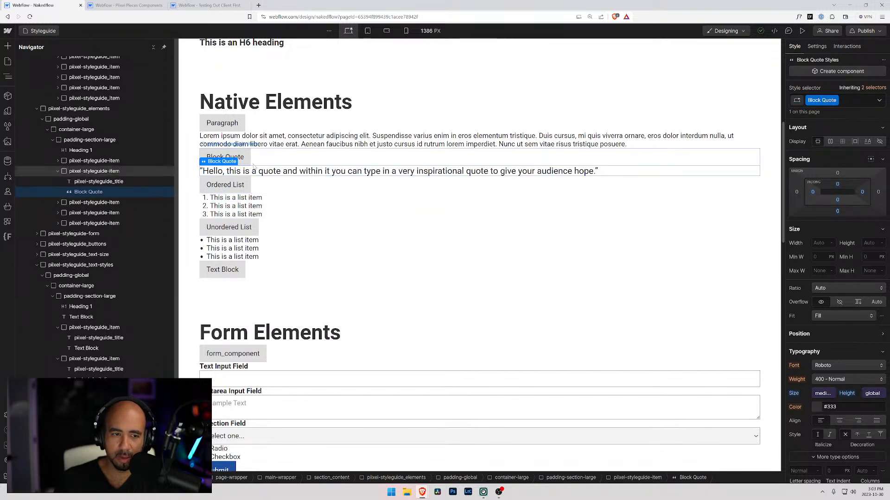
left_click(877, 90)
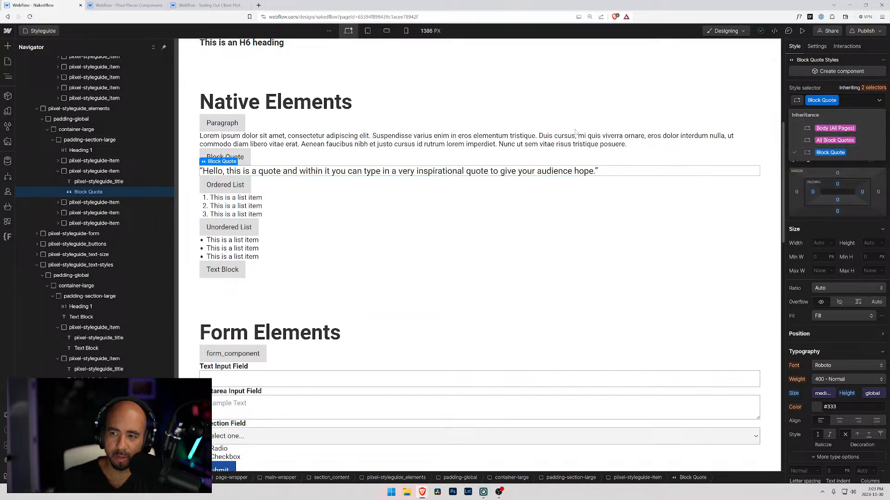
left_click(265, 140)
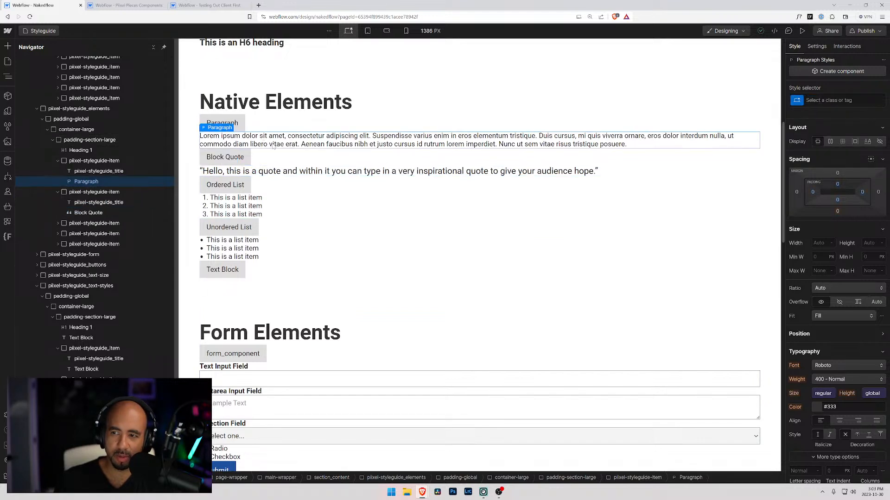
left_click(284, 171)
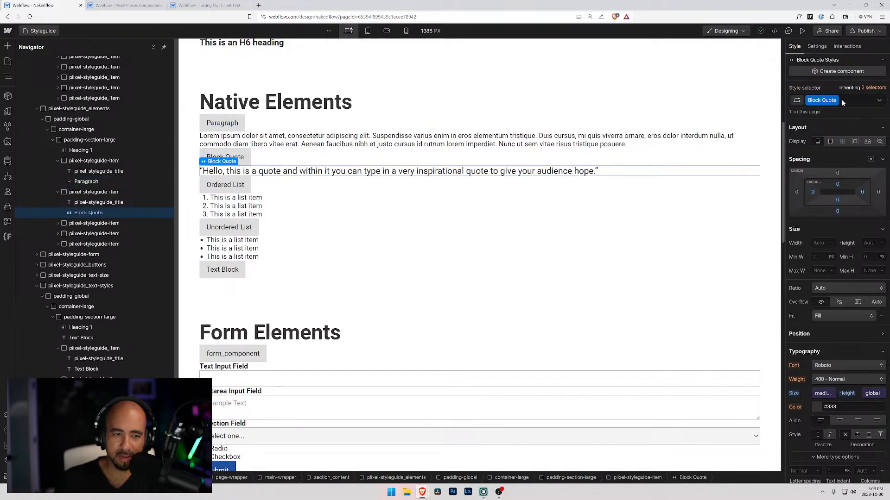
left_click(282, 142)
left_click(293, 173)
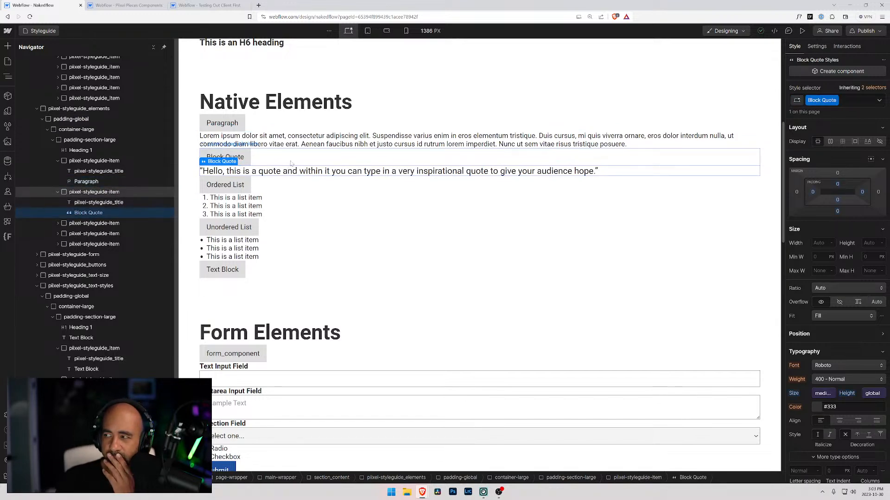
scroll(293, 164, "down", 20)
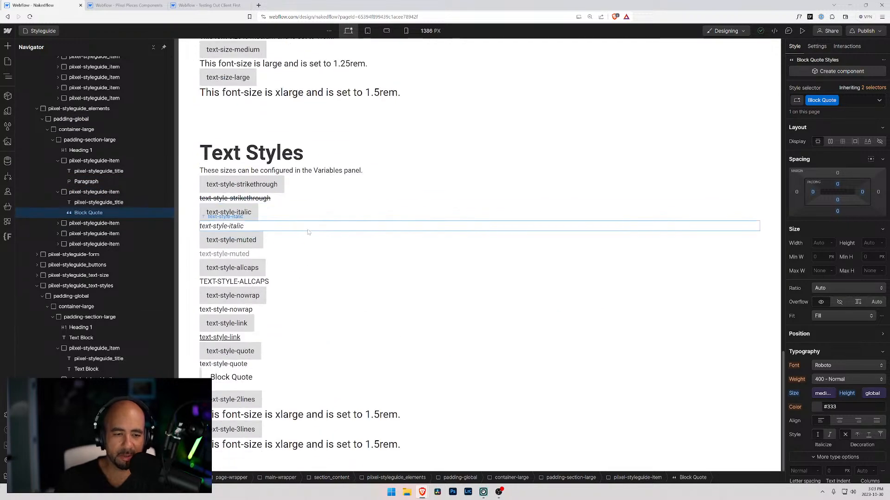
left_click(267, 377)
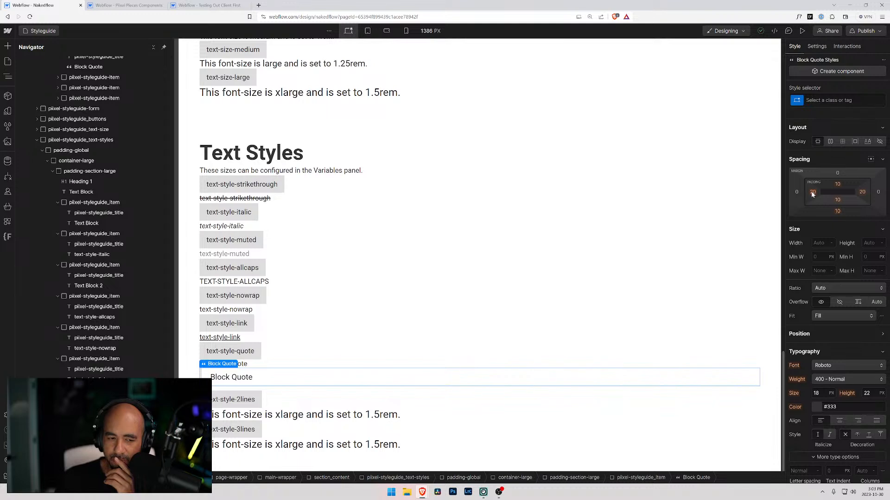
left_click_drag(812, 195, 814, 202)
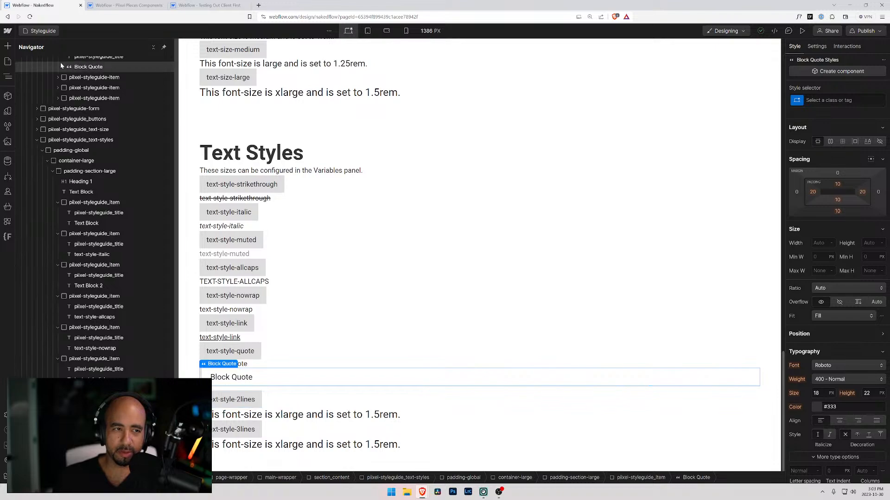
In the Testing Out Client First project, open the Global Styles component for editing.
scroll(378, 202, "up", 5)
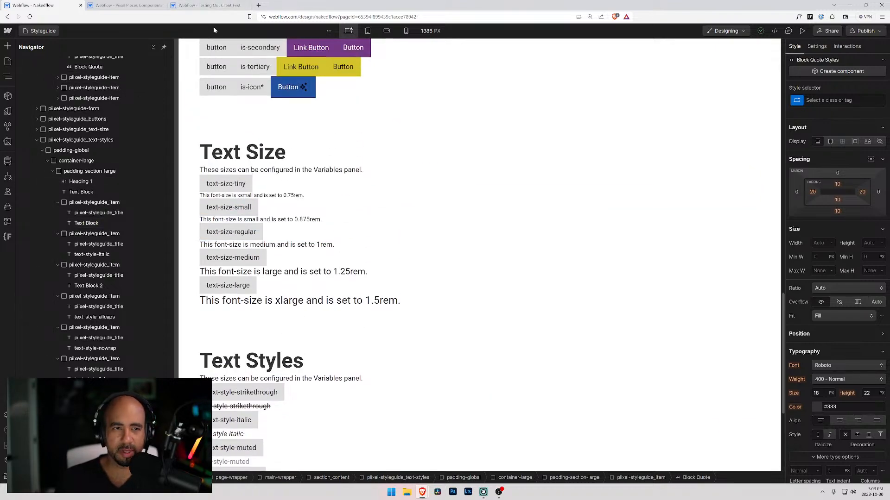
left_click(241, 4)
scroll(287, 176, "down", 5)
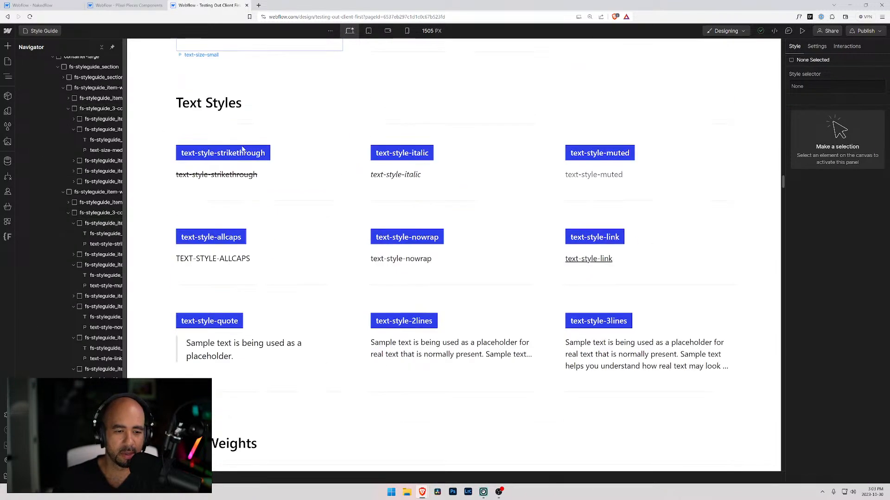
scroll(328, 206, "up", 10)
scroll(351, 213, "down", 6)
scroll(350, 214, "down", 7)
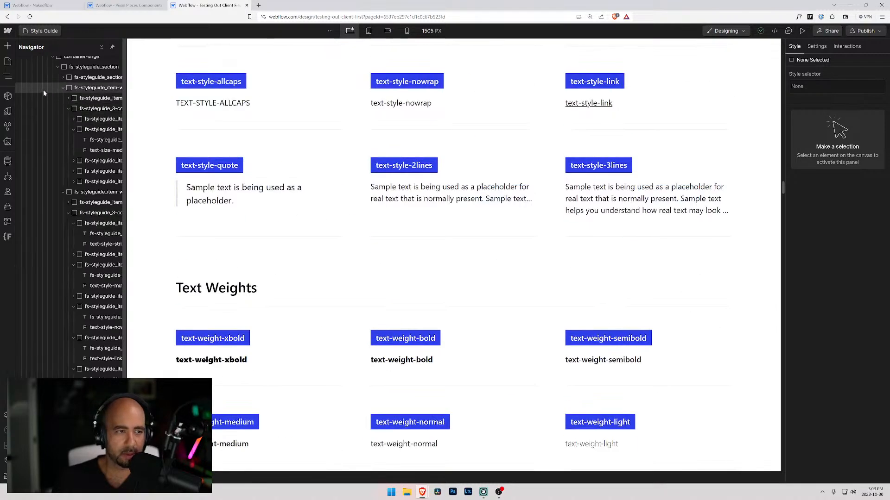
left_click(8, 96)
left_click(7, 77)
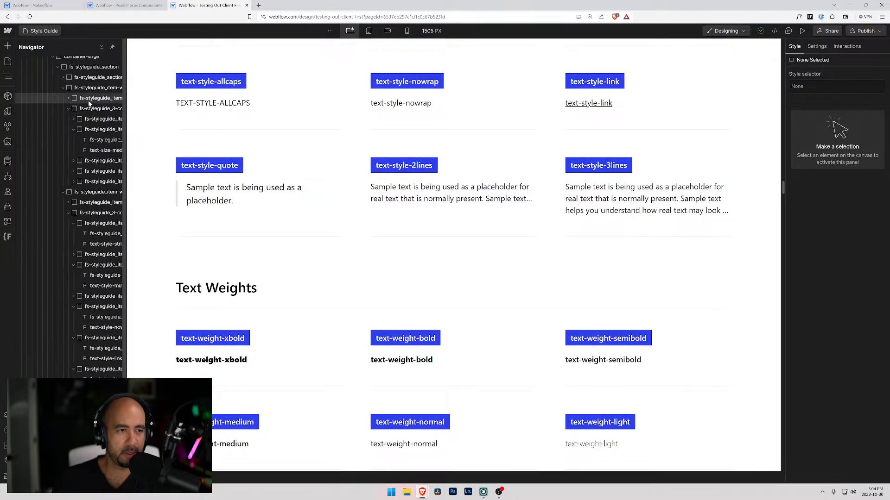
left_click(58, 84)
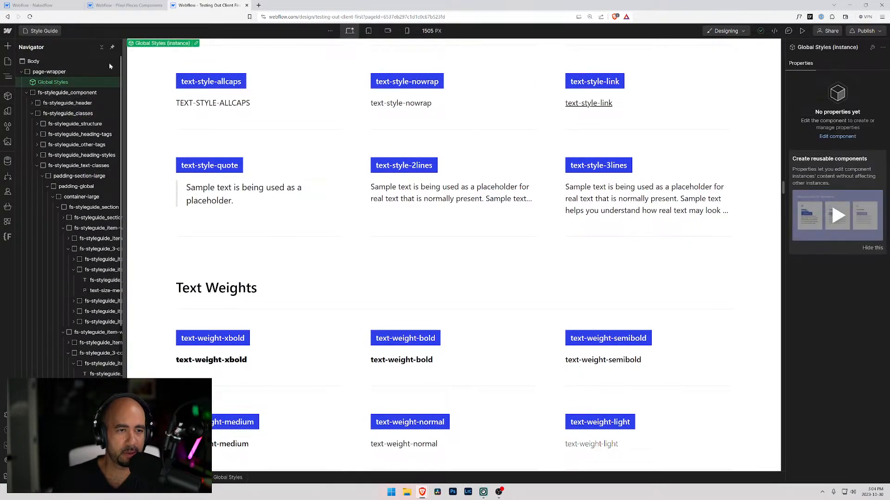
left_click(196, 43)
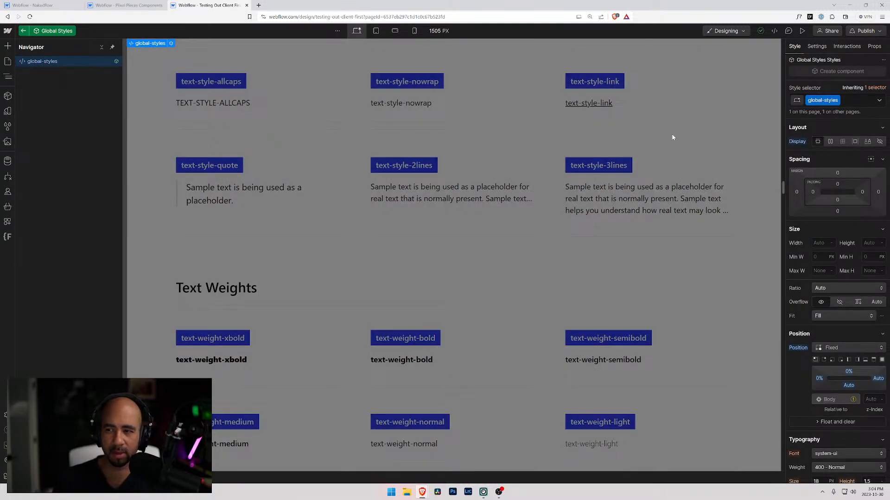
Open the global-styles embed's code and examine the .text-style-3lines and .text-style-2lines rules.
left_click(817, 46)
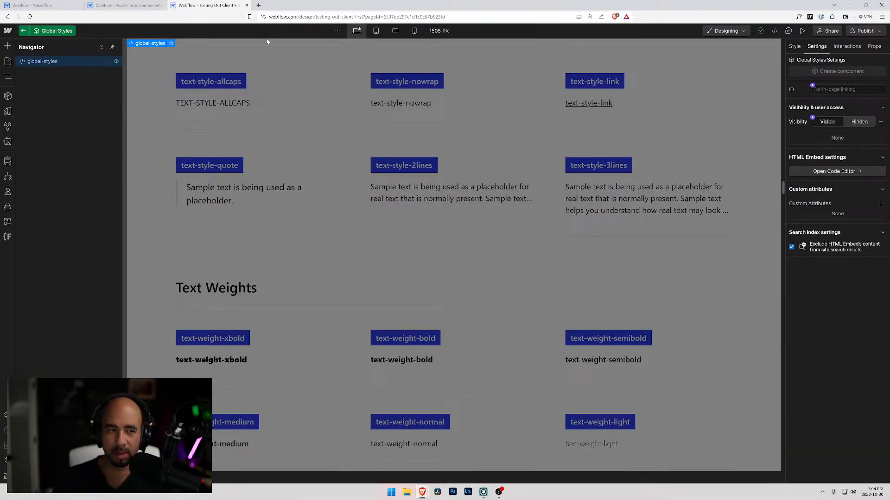
mouse_move(157, 45)
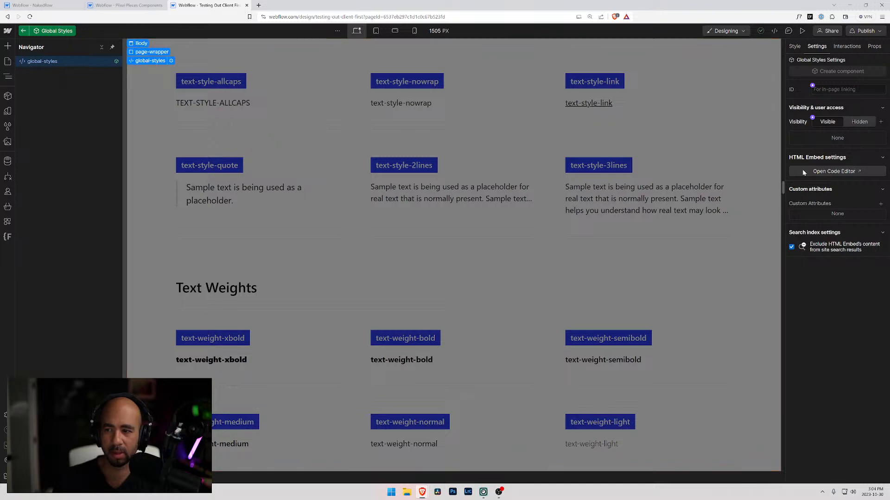
left_click(833, 171)
scroll(445, 253, "up", 3)
scroll(445, 253, "up", 10)
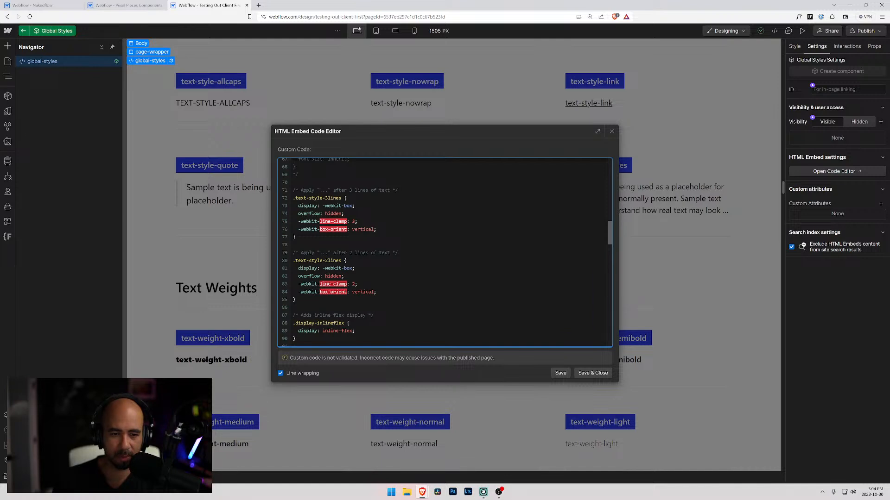
scroll(445, 253, "up", 5)
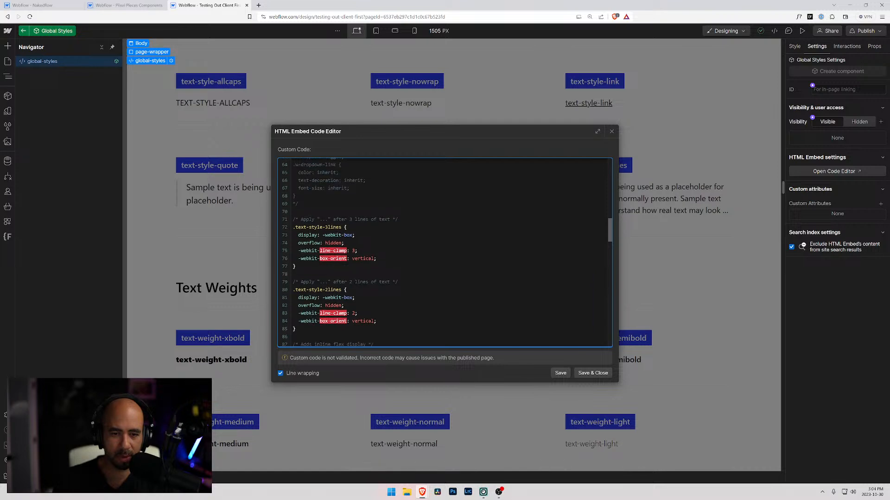
scroll(445, 253, "down", 4)
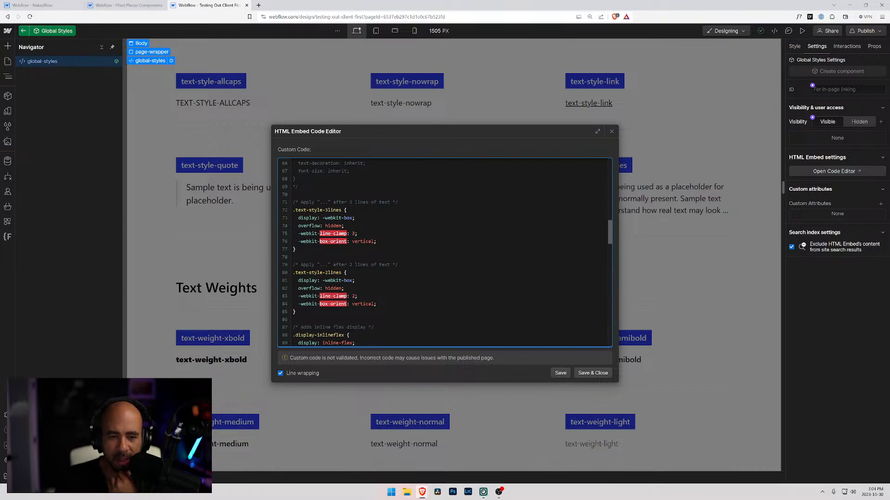
Search the web for "css webkit-line-clamp" in a new browser tab and open the Stack Overflow question "how can I use webkit-line-clamp?".
left_click_drag(347, 233, 301, 234)
key("ctrl+c")
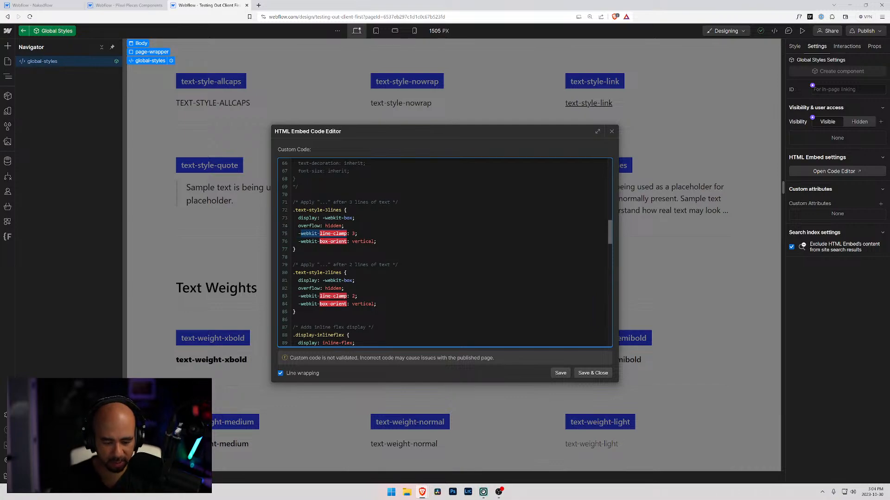
left_click(259, 5)
type("css")
key("ctrl+v")
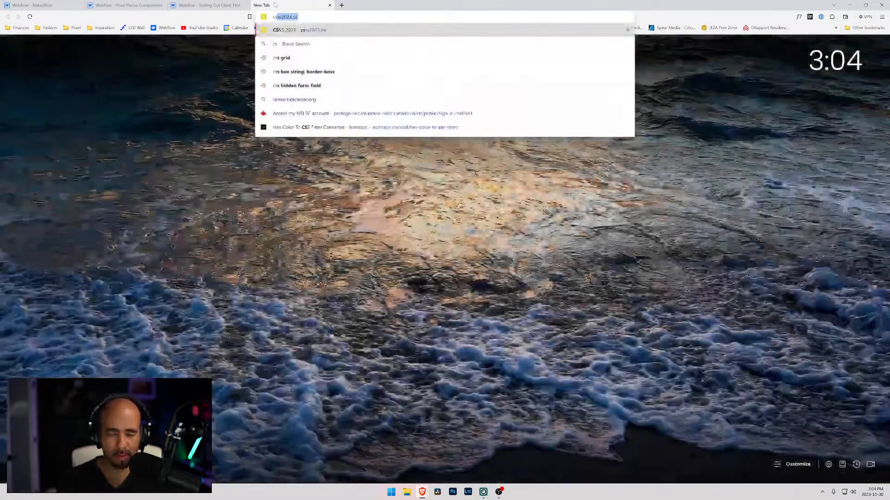
key("Return")
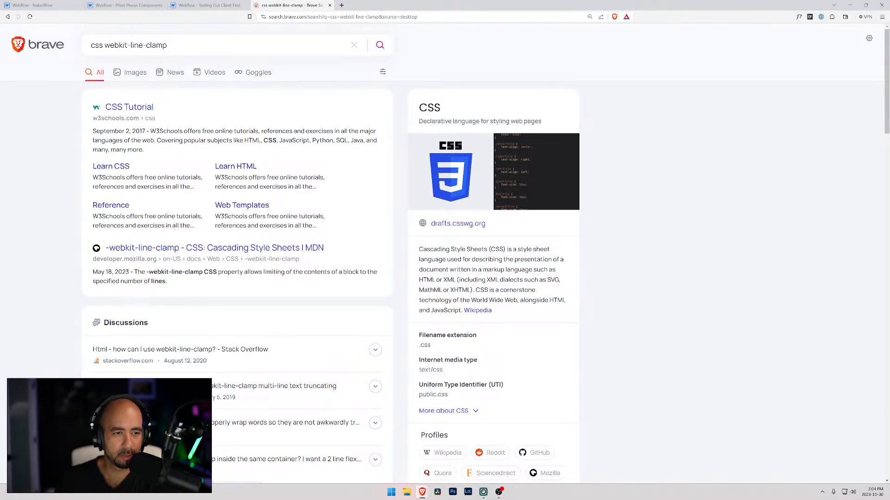
left_click(225, 353)
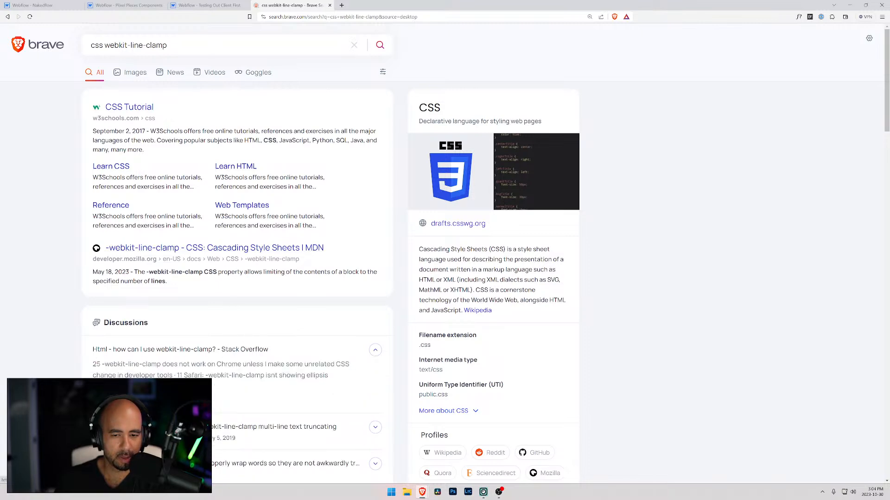
scroll(224, 352, "down", 4)
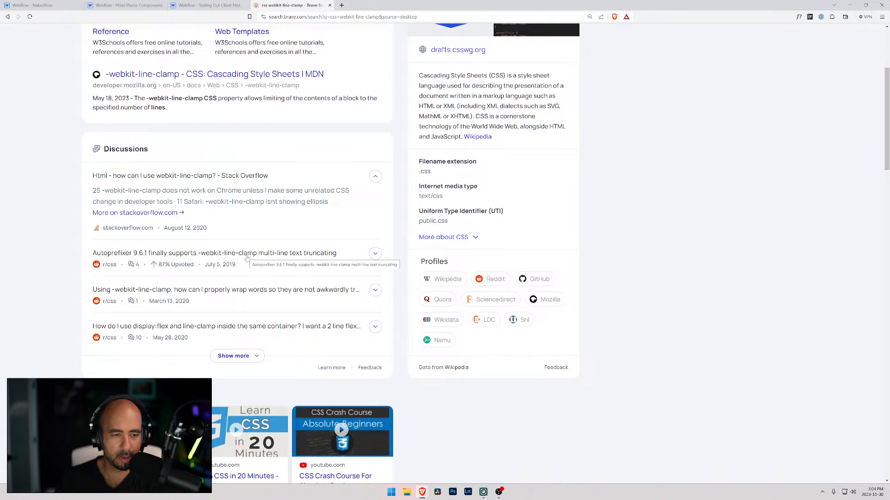
left_click(144, 214)
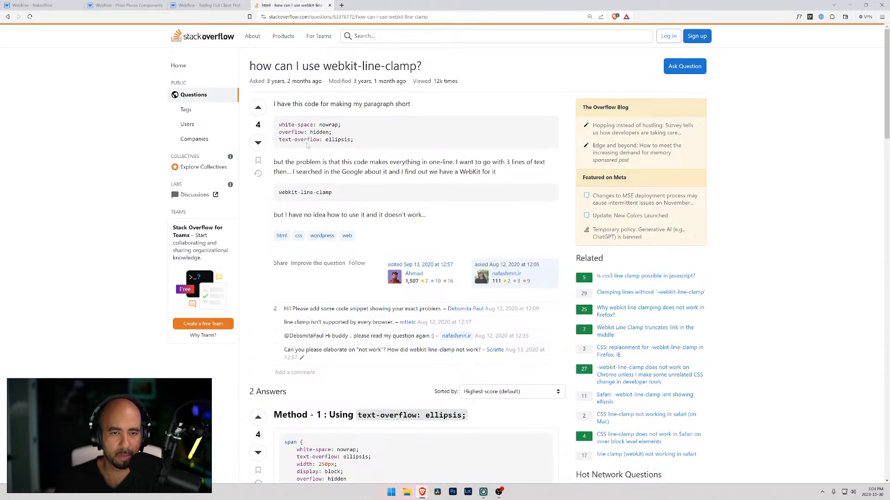
Read the Stack Overflow question and examine its answers' text-overflow: ellipsis and -webkit-line-clamp code examples.
left_click_drag(355, 147, 274, 103)
left_click(365, 170)
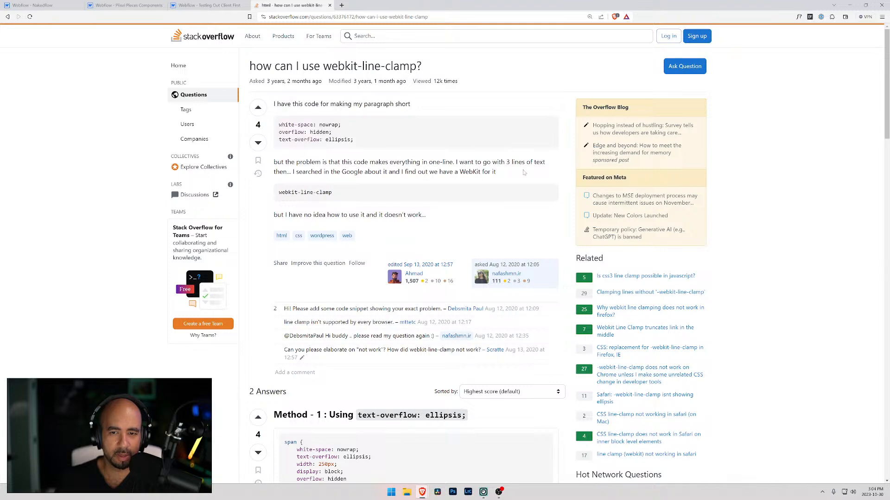
scroll(325, 302, "down", 2)
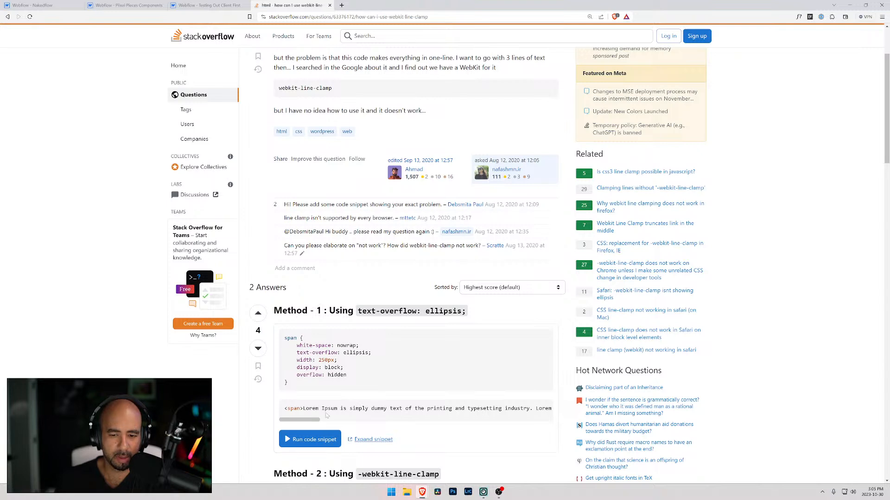
scroll(314, 421, "right", 10)
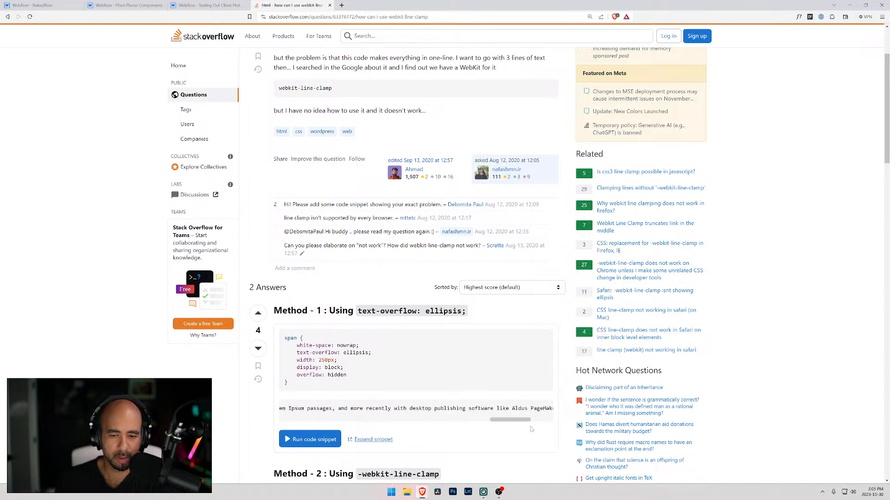
scroll(469, 420, "left", 7)
scroll(356, 303, "down", 5)
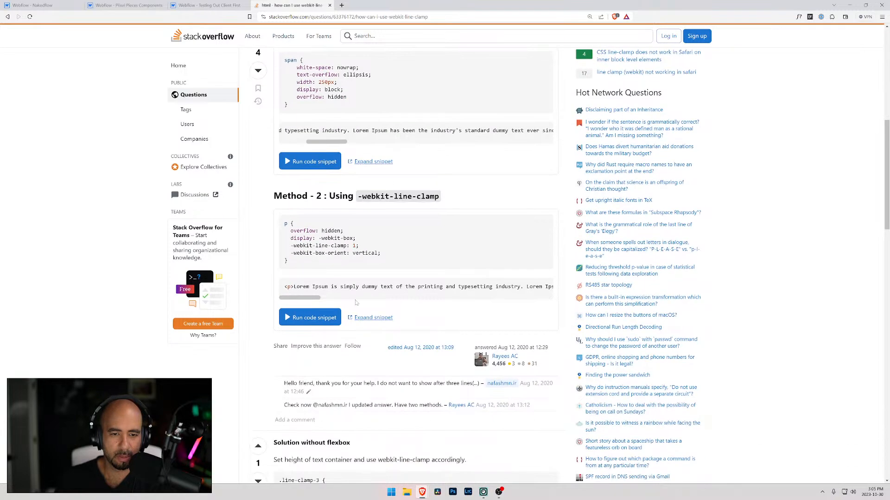
scroll(356, 302, "down", 1)
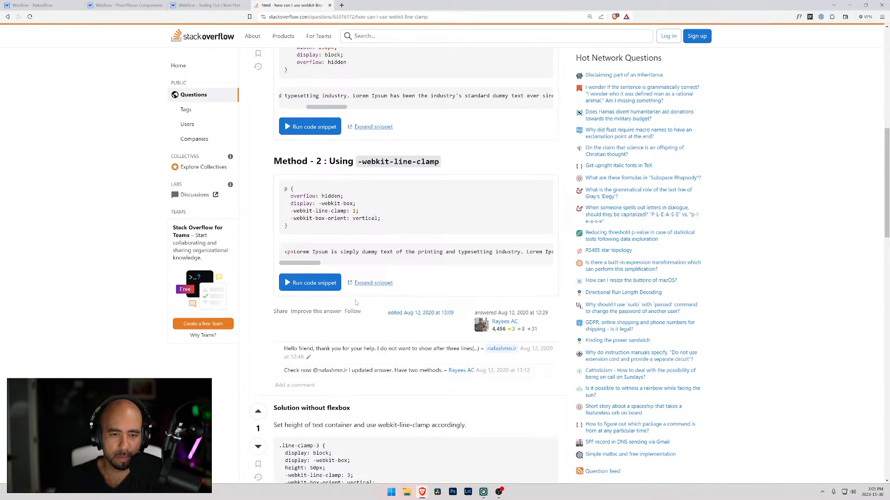
scroll(356, 302, "up", 5)
In the Nakedflow project, replace text-size-large with the class text-style-2lines on the sample text in the text-style-2lines item.
left_click(70, 5)
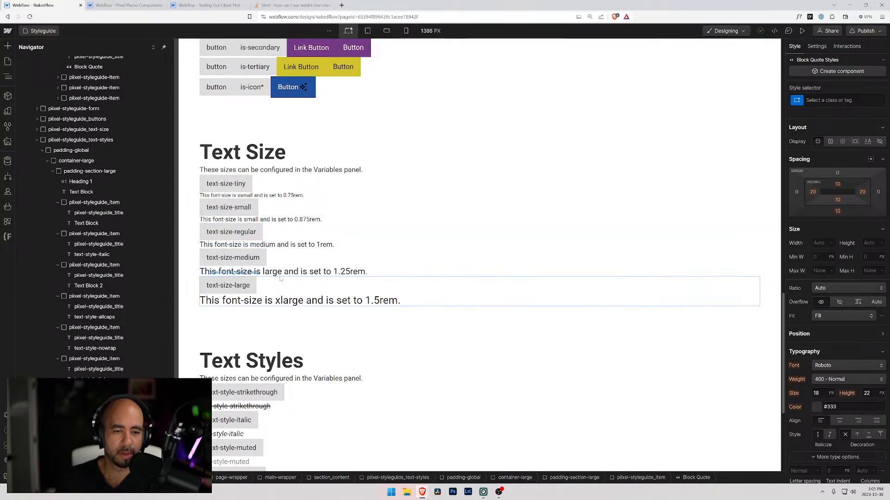
scroll(248, 259, "down", 5)
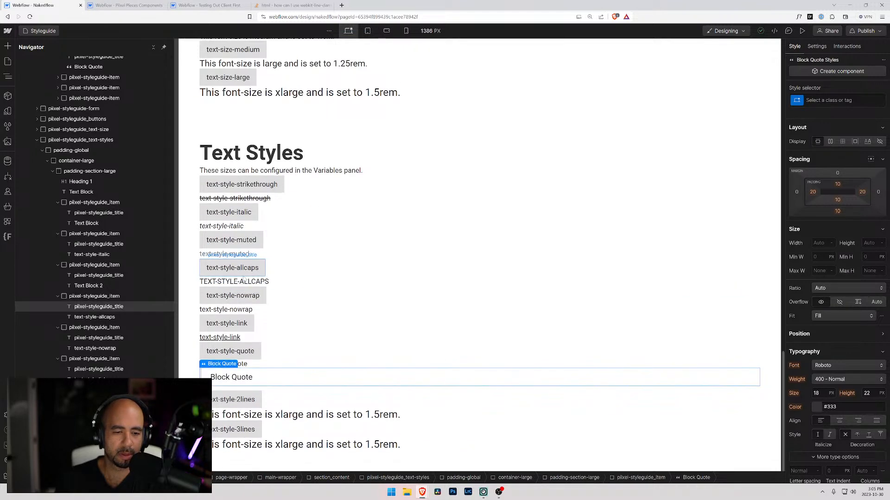
left_click(242, 399)
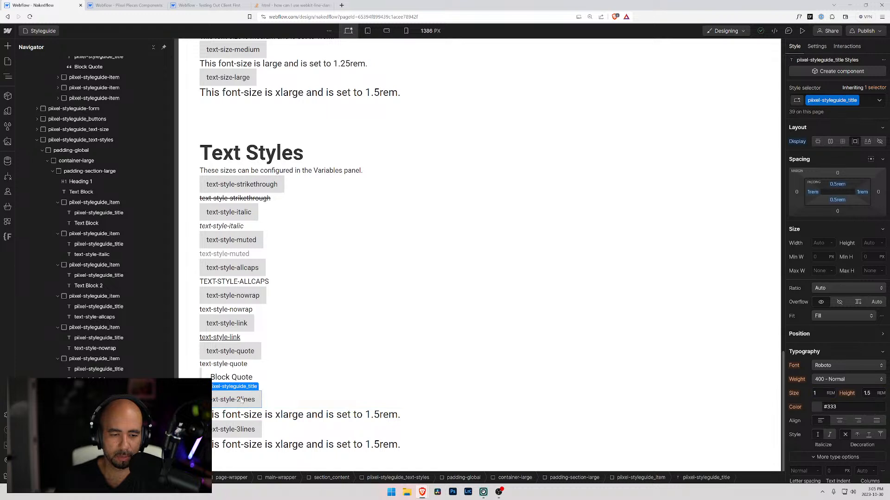
double_click(241, 399)
key("ctrl+c")
double_click(299, 415)
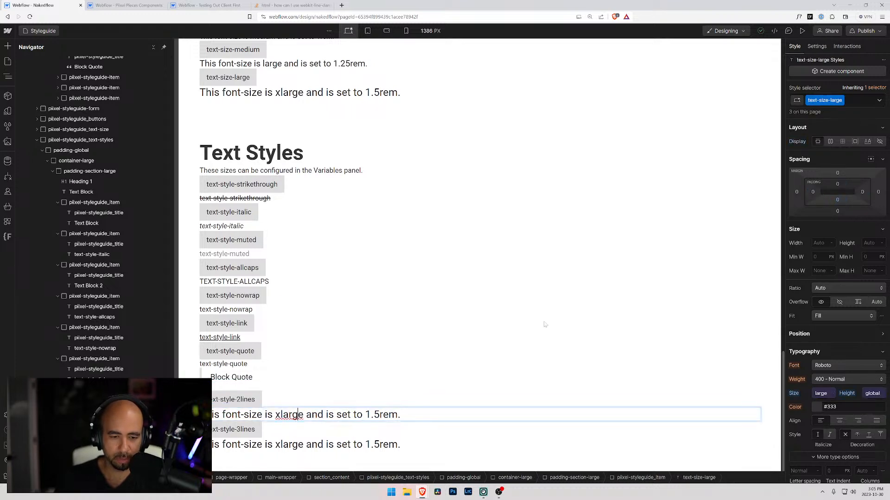
left_click(855, 102)
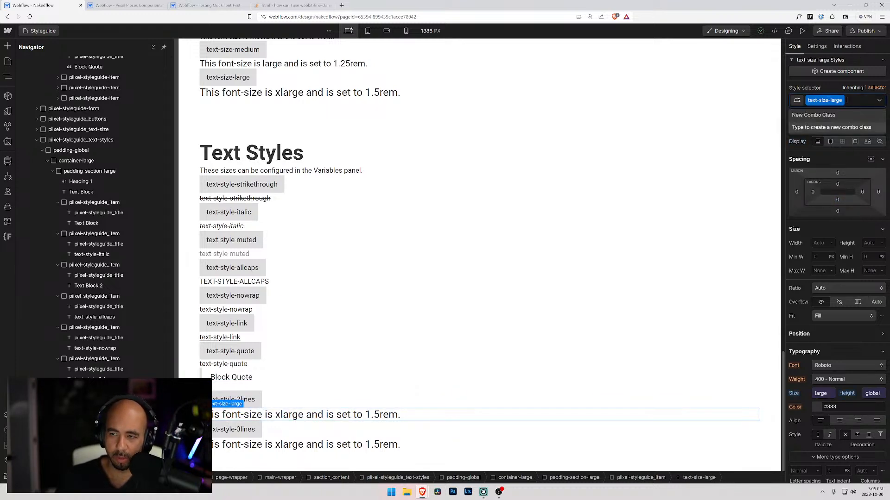
key("BackSpace")
key("ctrl+v")
key("Return")
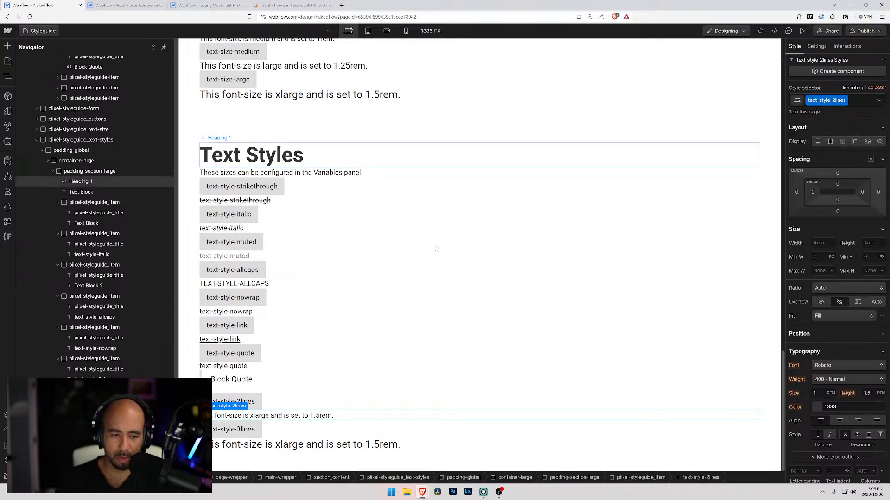
Add a Paragraph element to the text-style-2lines item and place it directly beneath the title, above the old sample text.
key("Up")
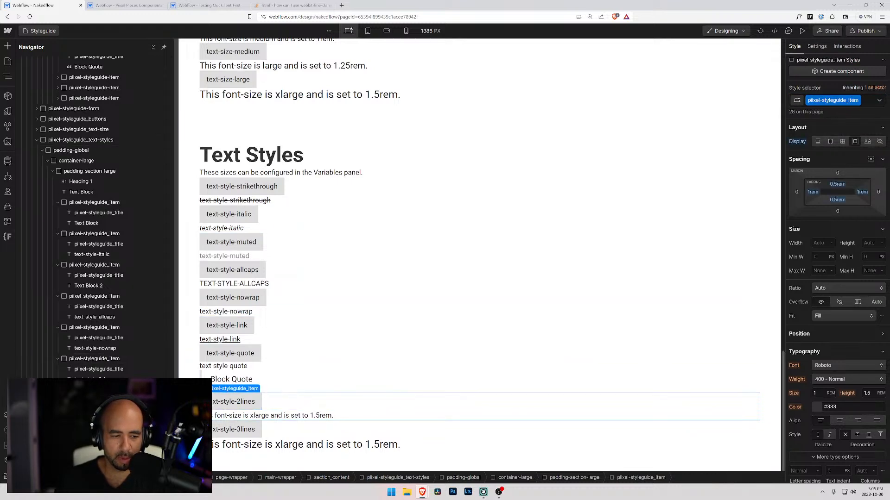
key("ctrl+e")
type("para")
key("Return")
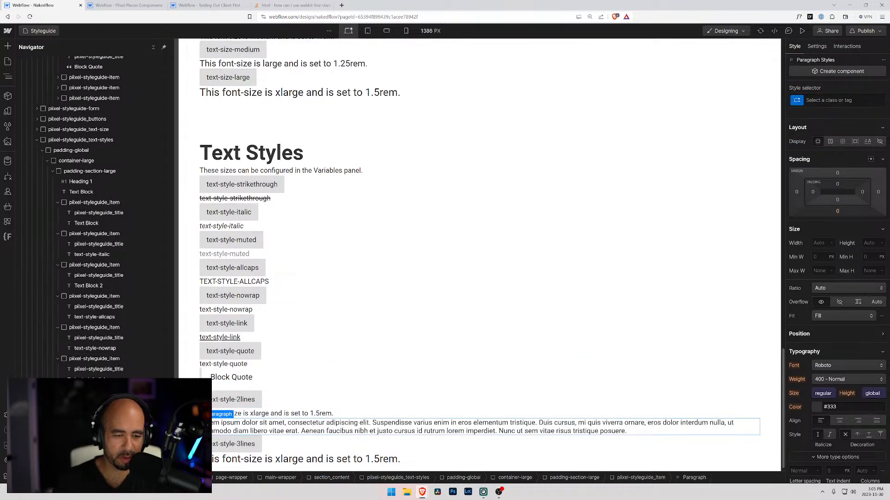
left_click_drag(340, 427, 341, 411)
Remove the text-style-2lines class from the old sample text below the paragraph and delete that text block.
left_click(340, 430)
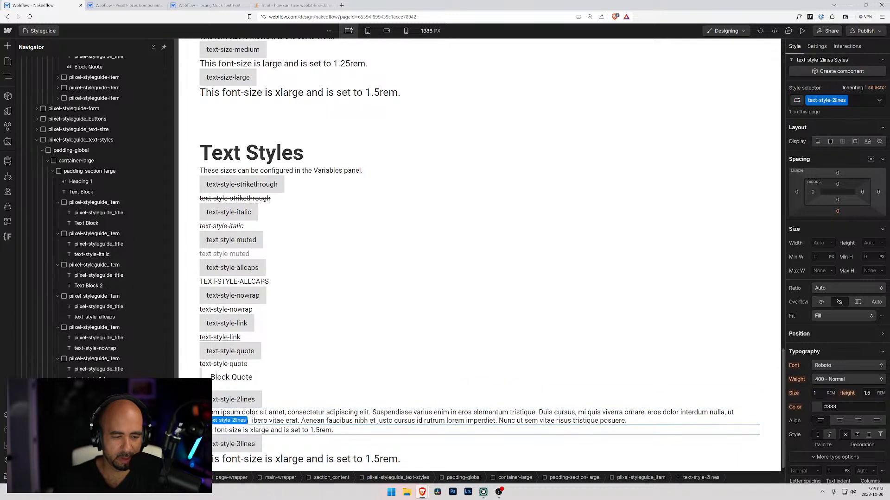
left_click(861, 100)
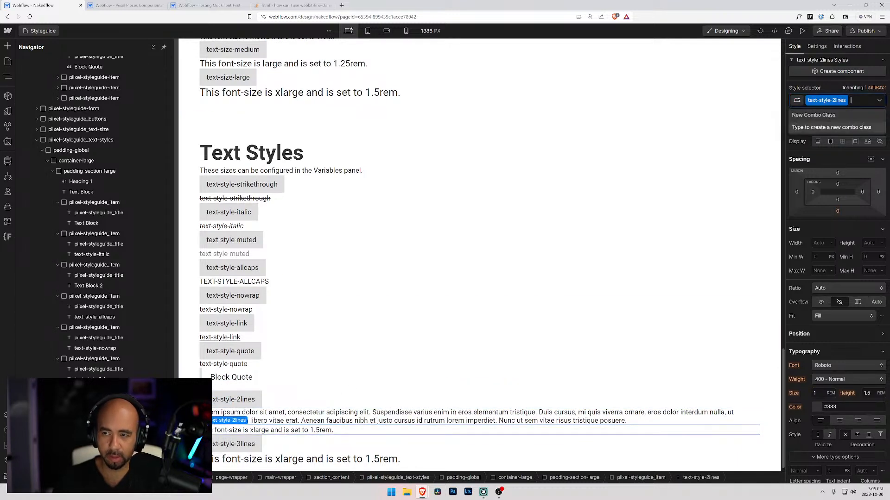
key("BackSpace")
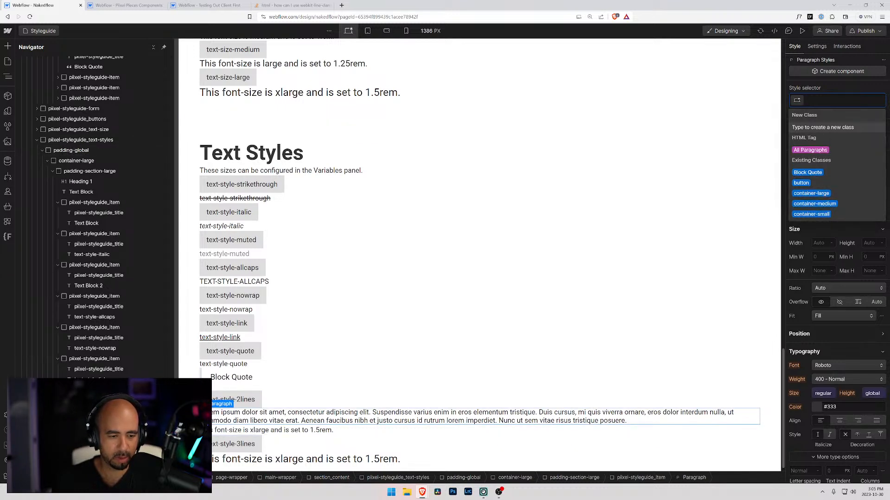
right_click(215, 422)
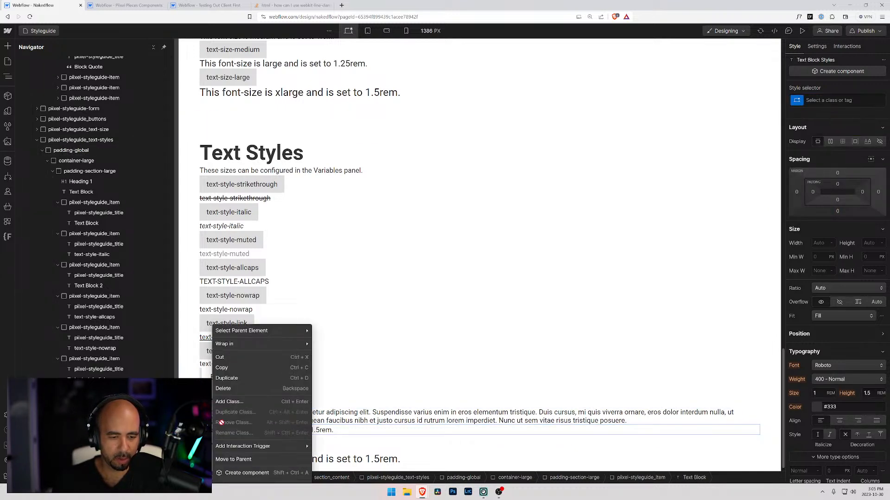
left_click(223, 390)
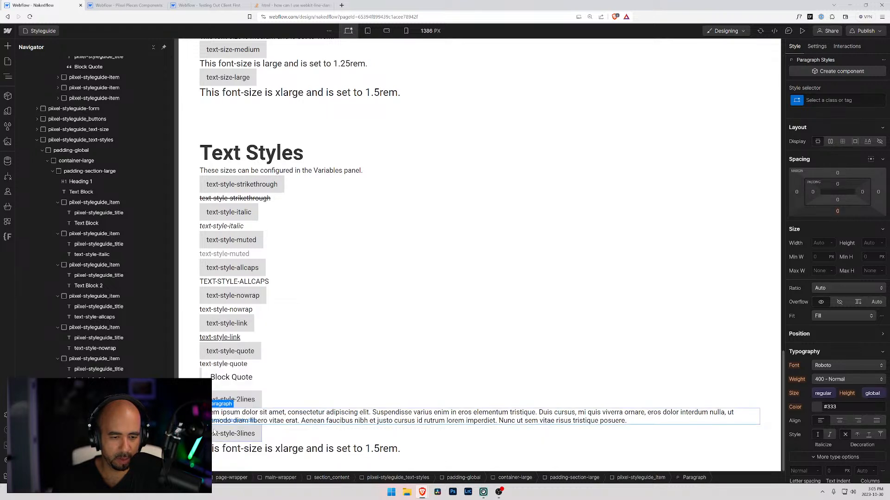
Assign the class text-style-2lines to the new paragraph and check its truncation at the mobile and tablet breakpoints, ending on desktop.
left_click(839, 101)
key("ctrl+v")
key("Return")
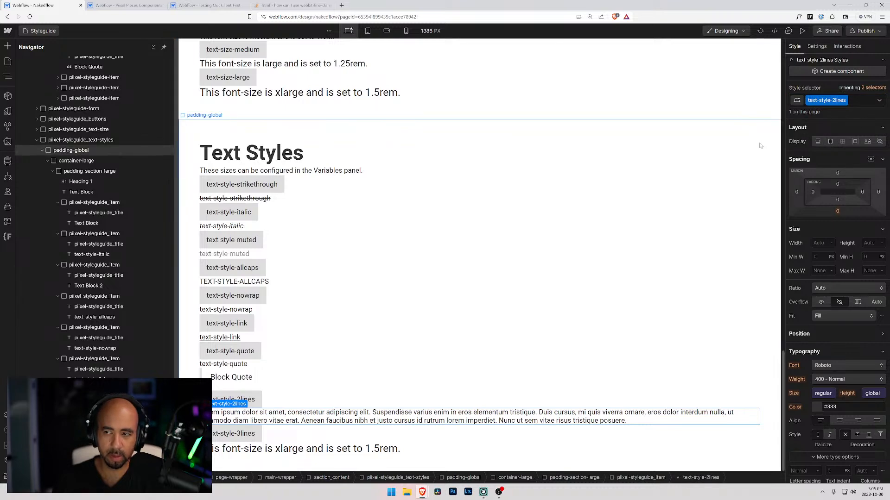
left_click(406, 31)
scroll(480, 229, "down", 2)
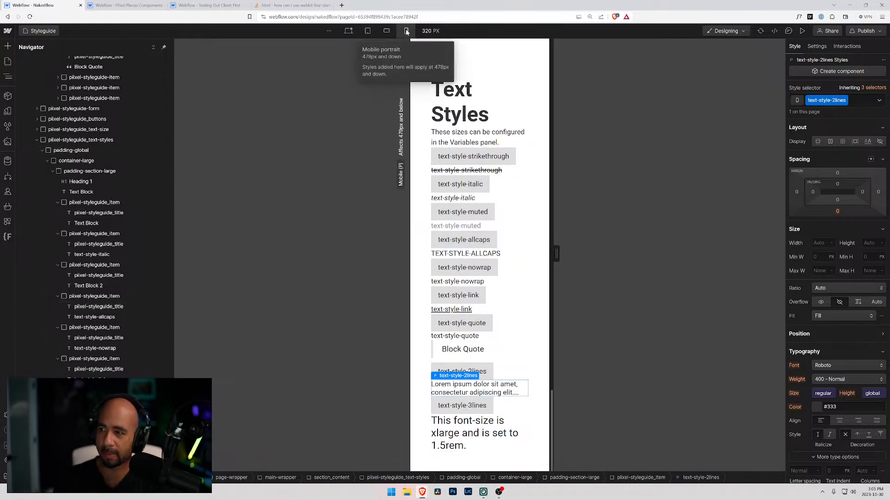
left_click(368, 31)
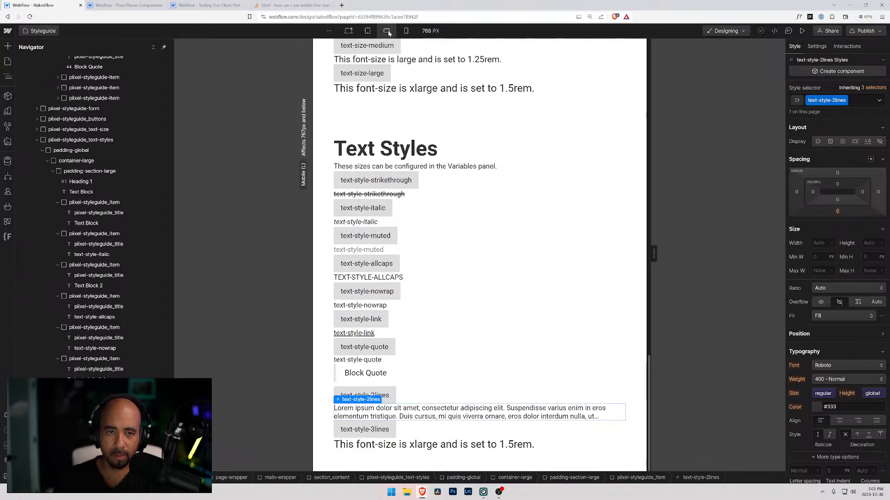
left_click(387, 31)
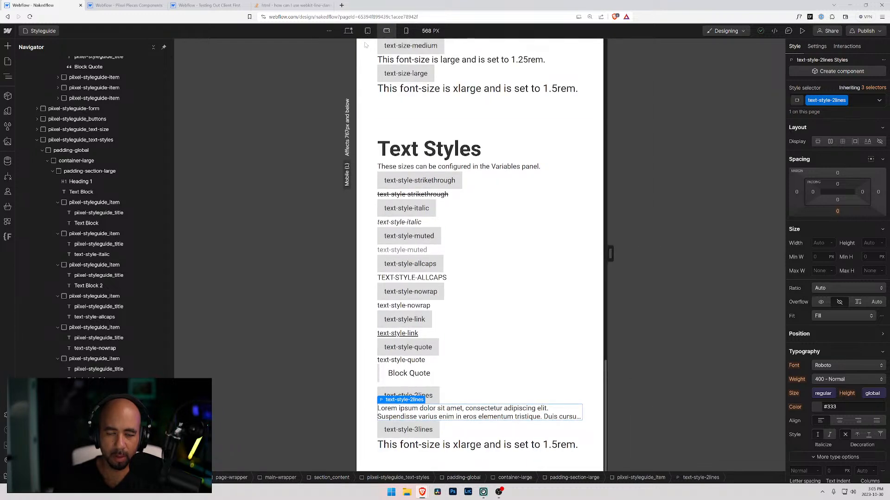
left_click(348, 31)
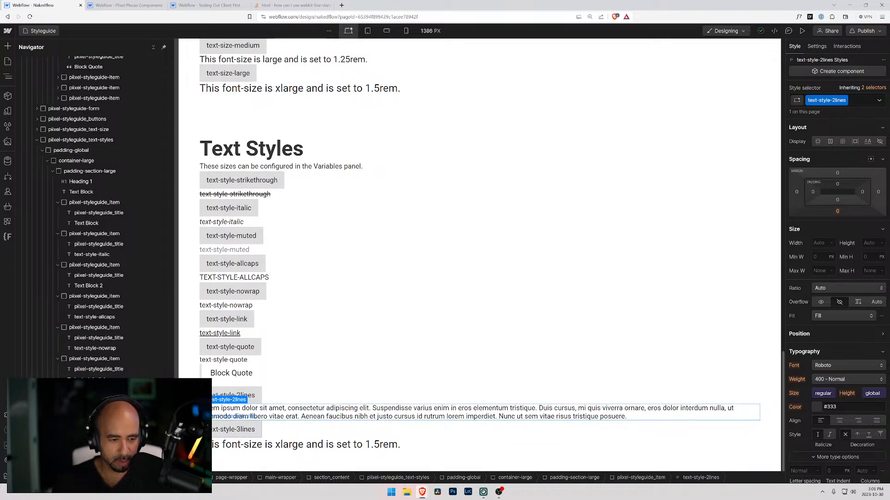
Paste a copy of the text-style-2lines paragraph into the text-style-3lines item and delete the old text-size-large sample there.
left_click(270, 430)
key("ctrl+v")
scroll(251, 398, "down", 1)
left_click(250, 431)
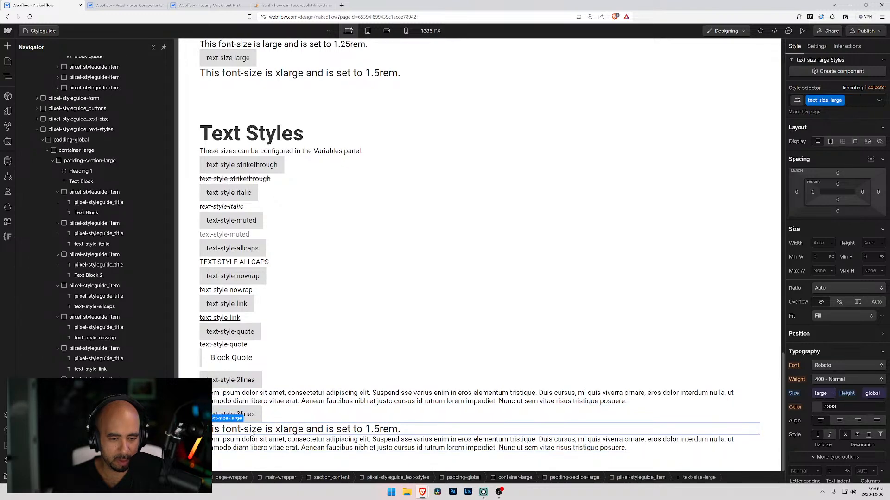
key("Delete")
Replace the pasted paragraph's class with text-style-3lines and check its truncation at the mobile landscape breakpoint.
double_click(248, 430)
key("ctrl+c")
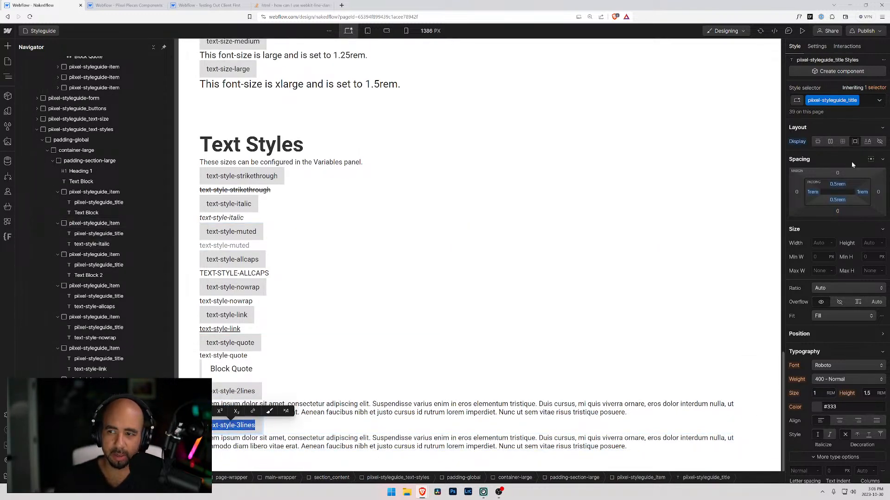
left_click(482, 442)
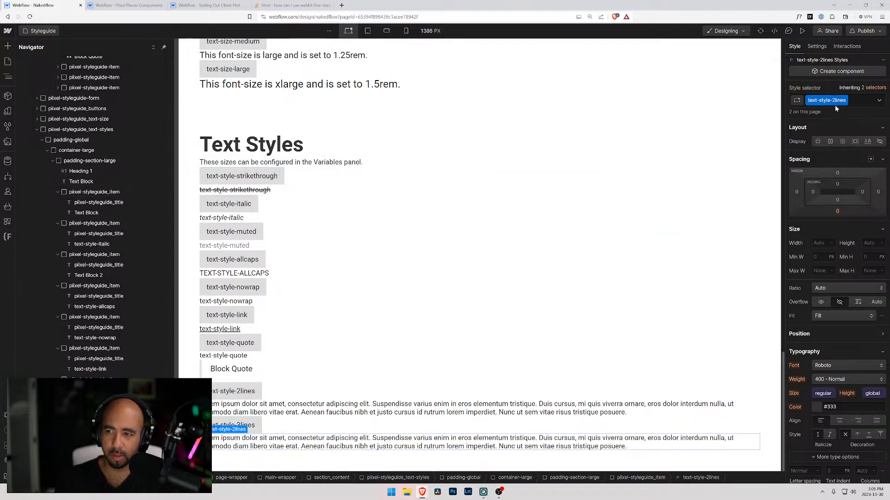
left_click(859, 102)
key("BackSpace")
key("ctrl+v")
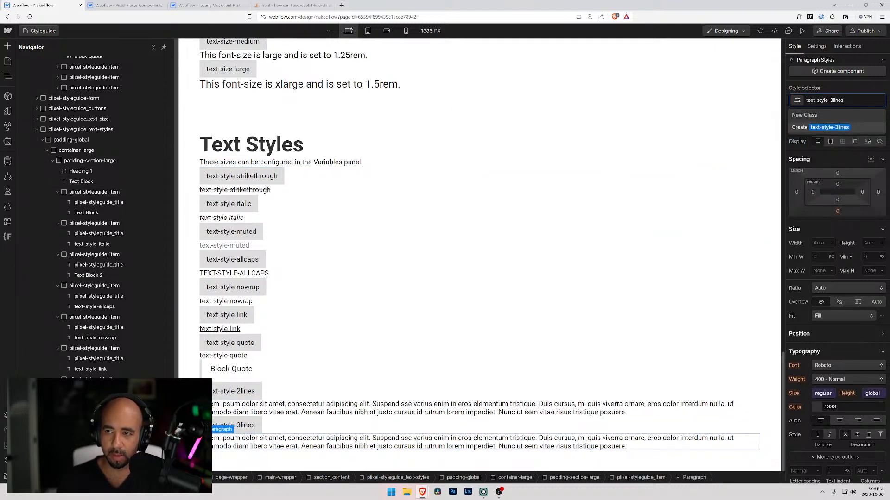
key("Return")
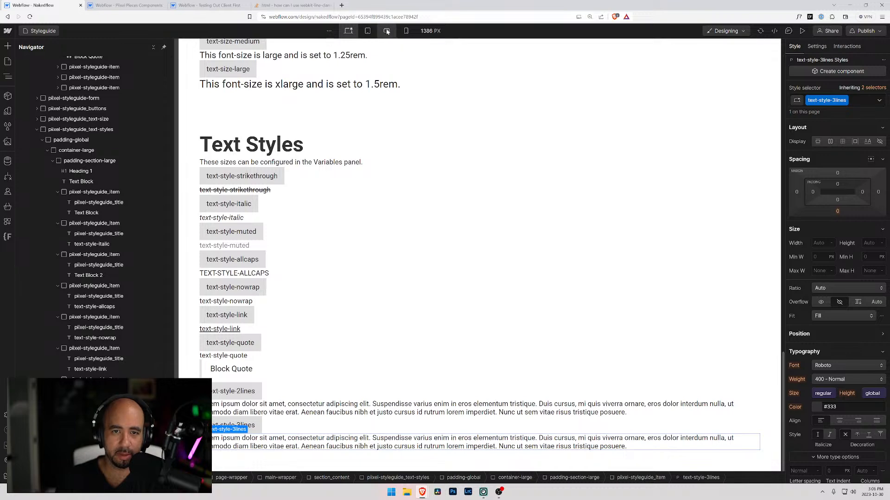
left_click(386, 31)
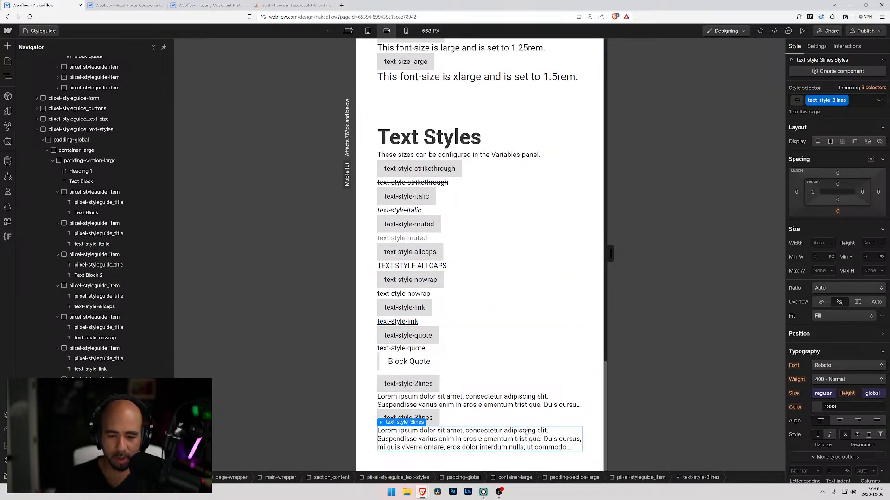
Return the canvas to the desktop breakpoint and check the text-style-2lines and text-style-3lines paragraphs there.
left_click(348, 31)
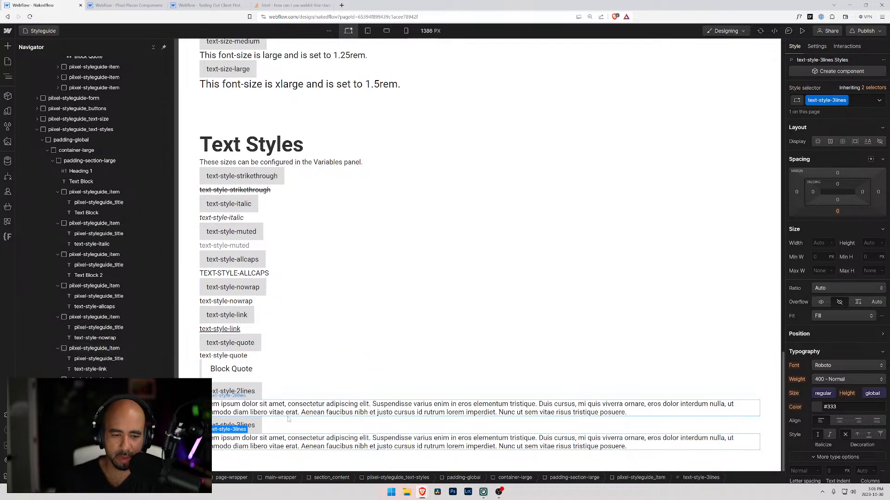
scroll(116, 417, "up", 1)
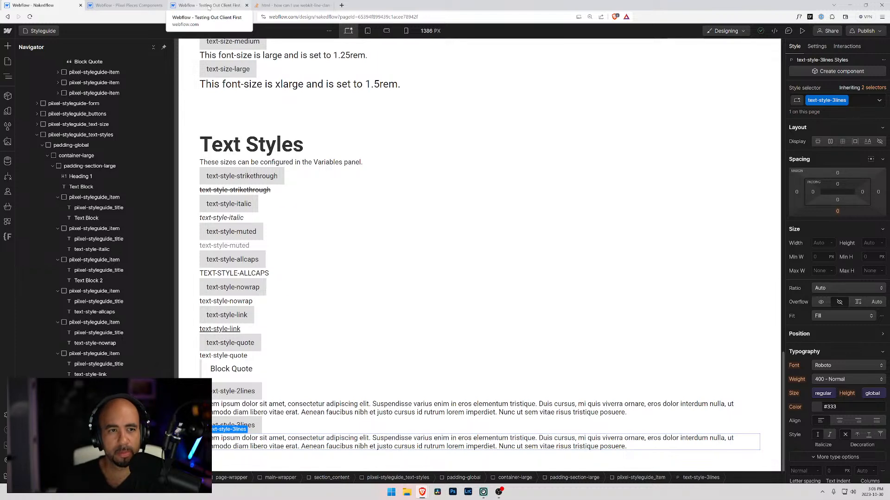
Switch to the Testing Out Client First project and inspect the typography styles of its text-weight-xbold sample.
left_click(207, 6)
left_click(610, 132)
scroll(343, 232, "down", 1)
double_click(332, 244)
scroll(334, 227, "down", 5)
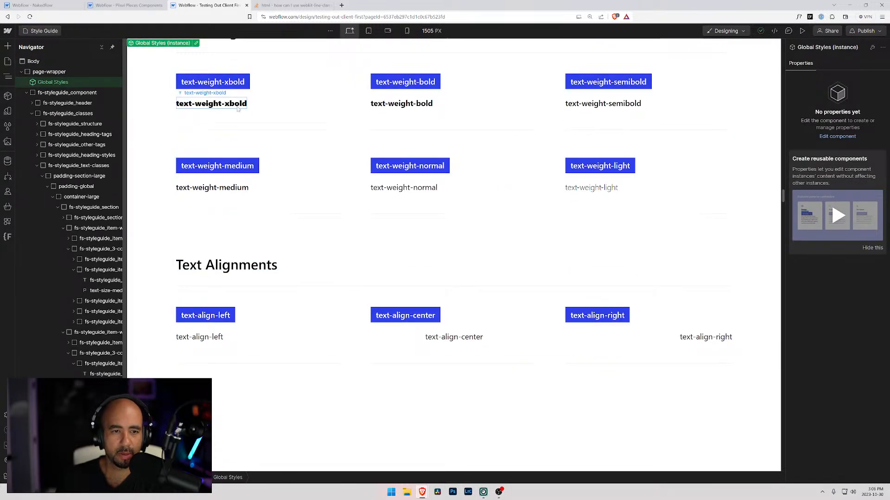
left_click(257, 104)
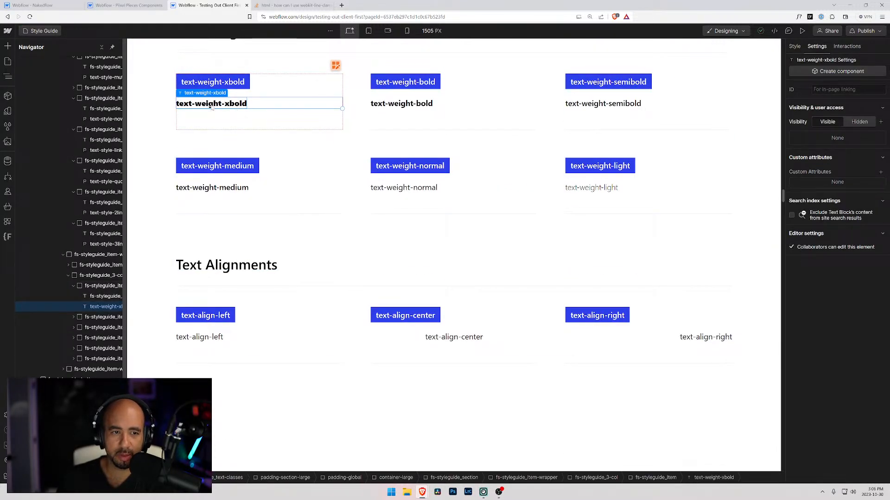
left_click(794, 45)
scroll(812, 266, "down", 2)
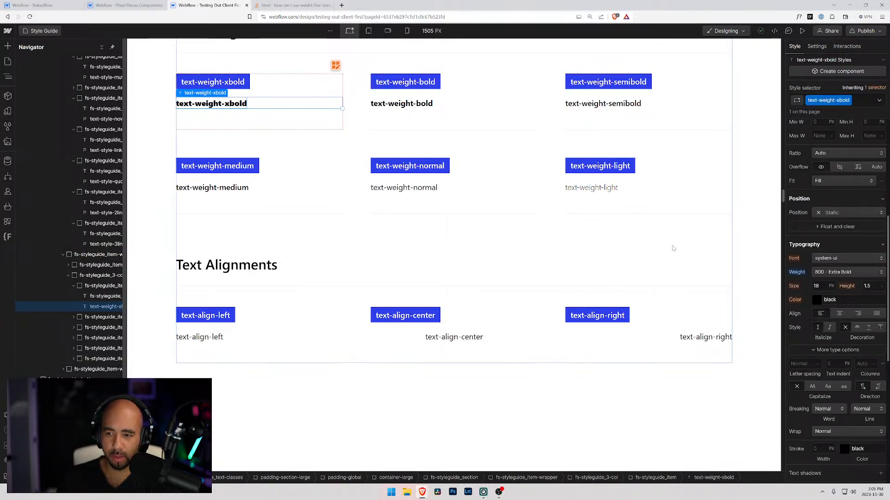
Inspect the font weights of the text-weight-bold, semibold, medium, normal and light samples in turn.
left_click(400, 104)
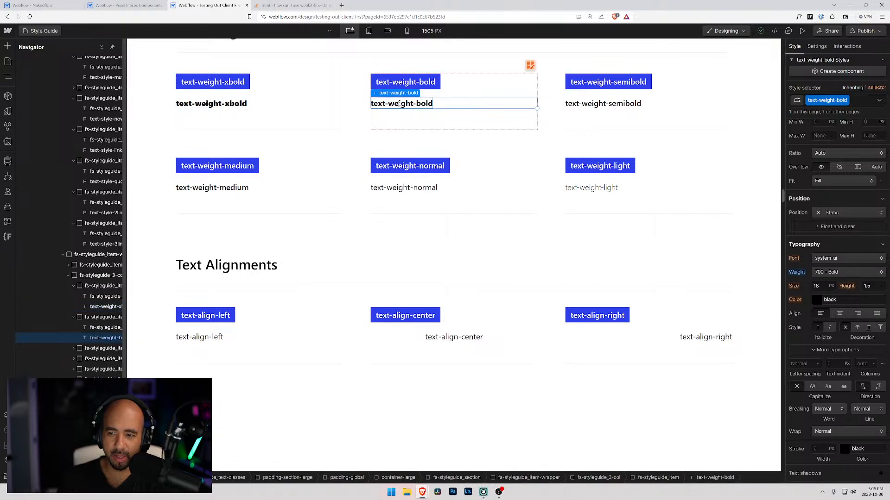
left_click(598, 105)
left_click(214, 187)
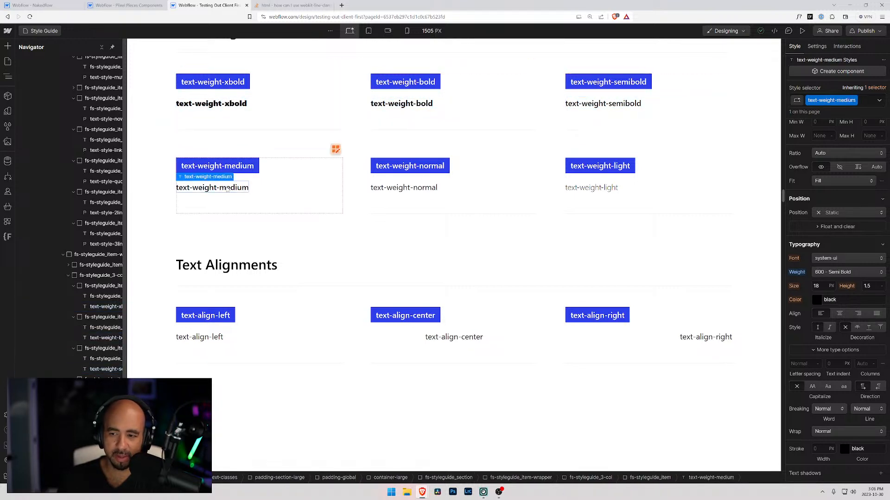
left_click(402, 189)
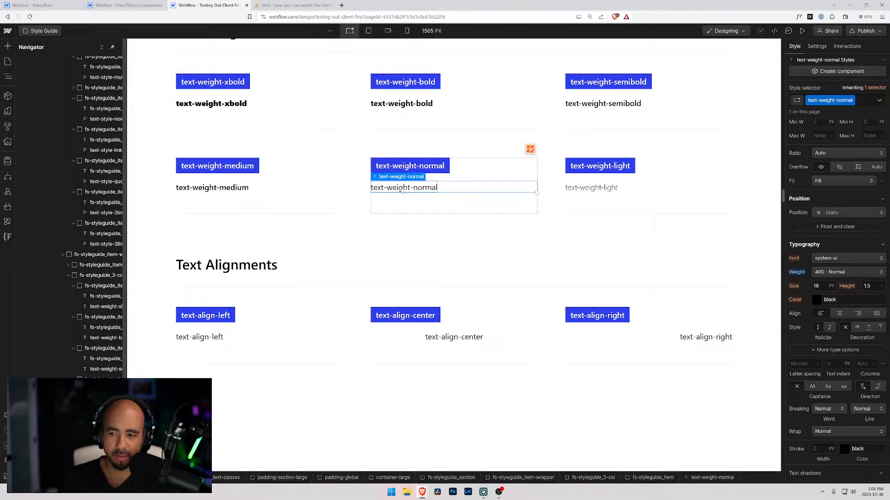
left_click(586, 189)
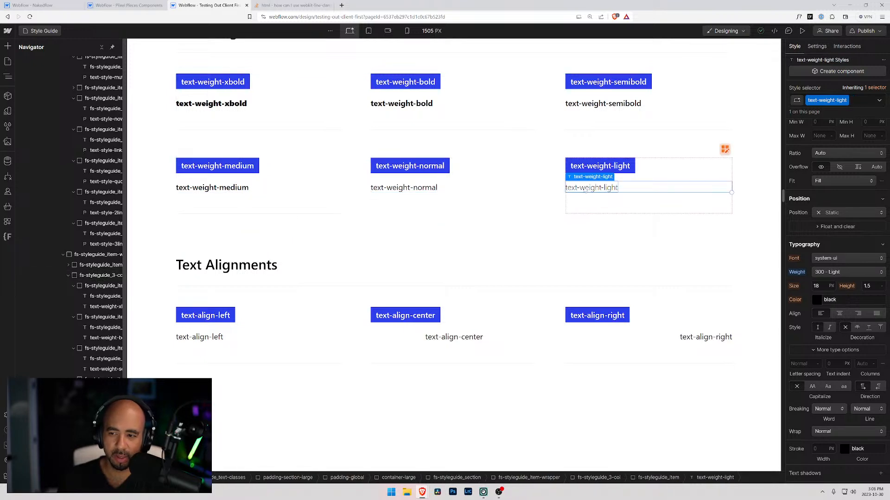
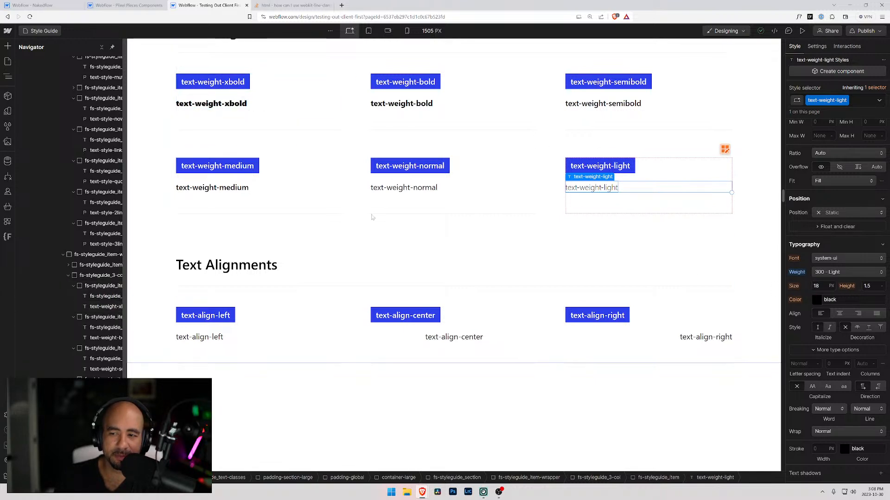
Compare the variables defined in the Testing Out Client First project with those in the Nakedflow project.
left_click(8, 112)
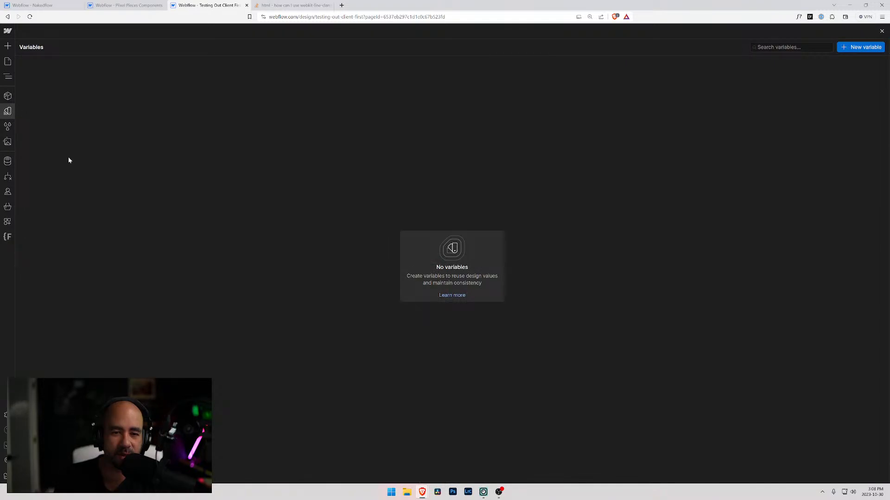
left_click(44, 6)
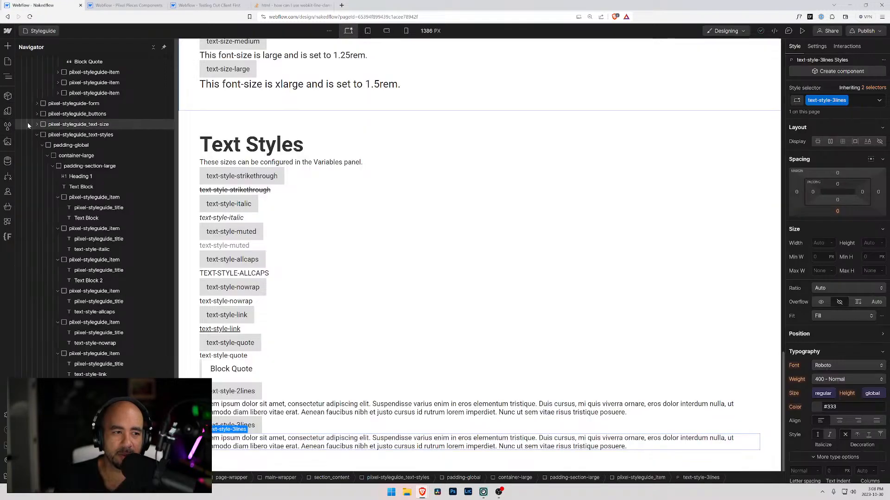
left_click(8, 111)
scroll(60, 143, "down", 2)
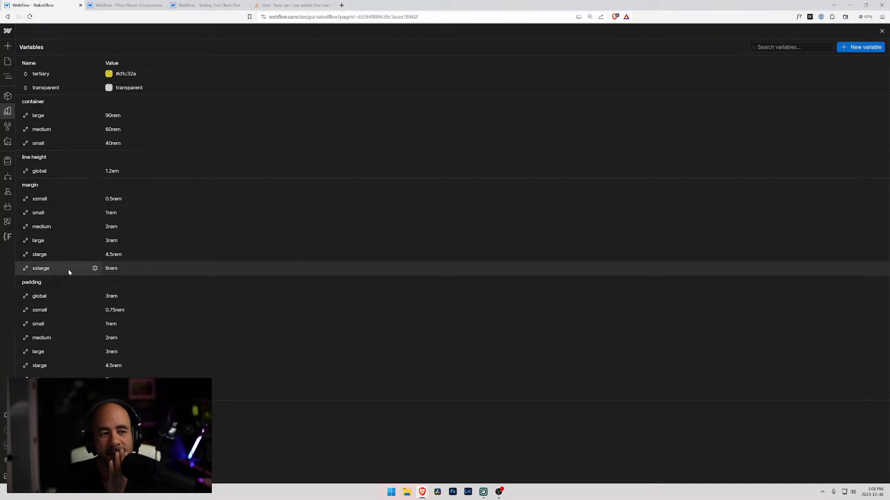
scroll(65, 310, "up", 2)
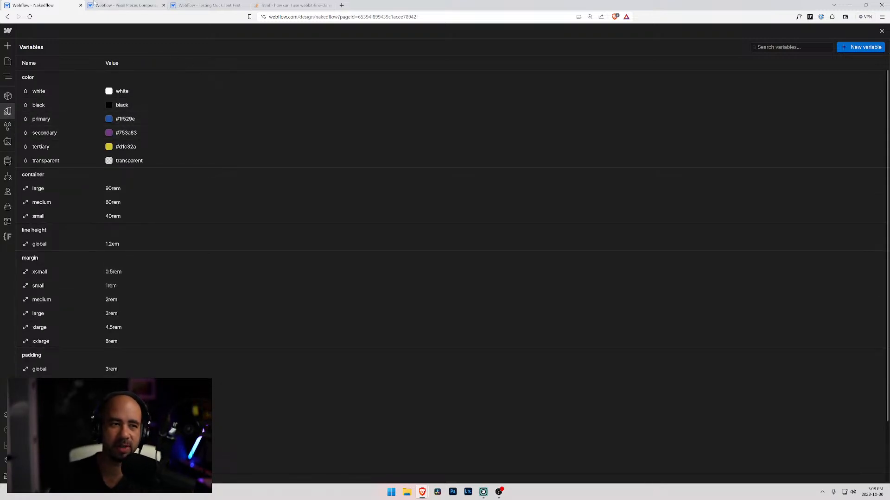
left_click(153, 5)
left_click(199, 5)
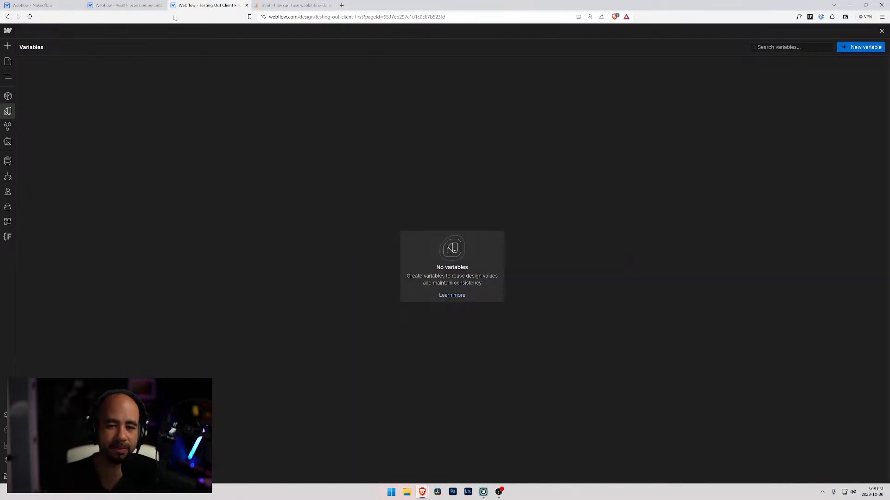
left_click(55, 5)
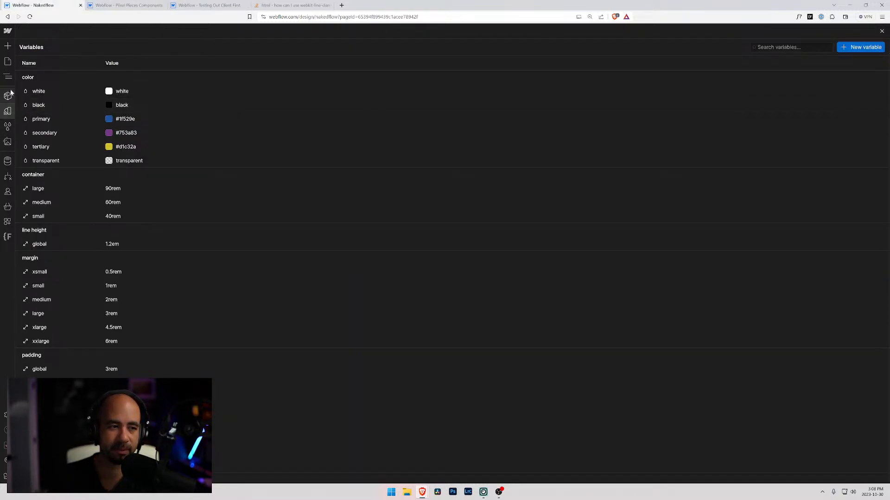
left_click(7, 61)
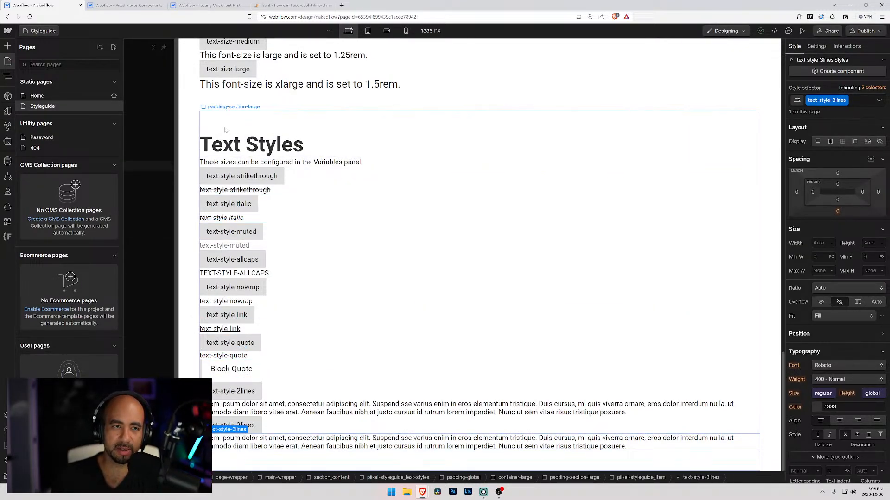
left_click(8, 77)
left_click(6, 98)
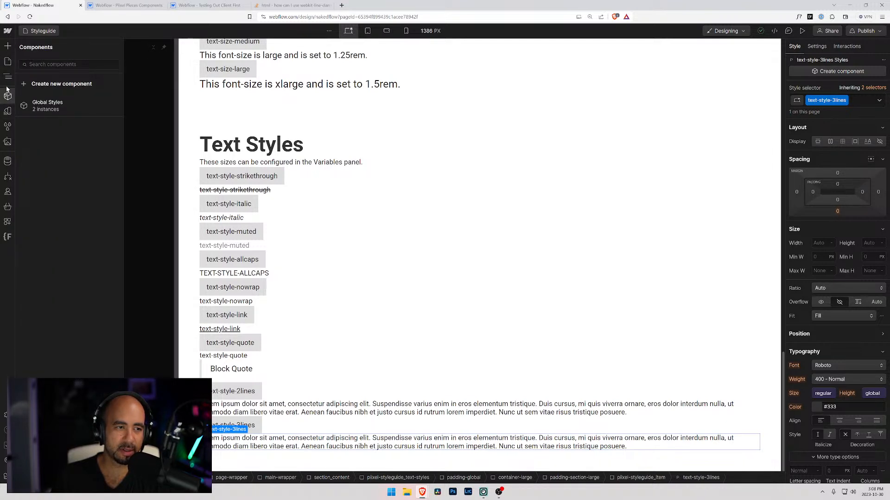
left_click(8, 61)
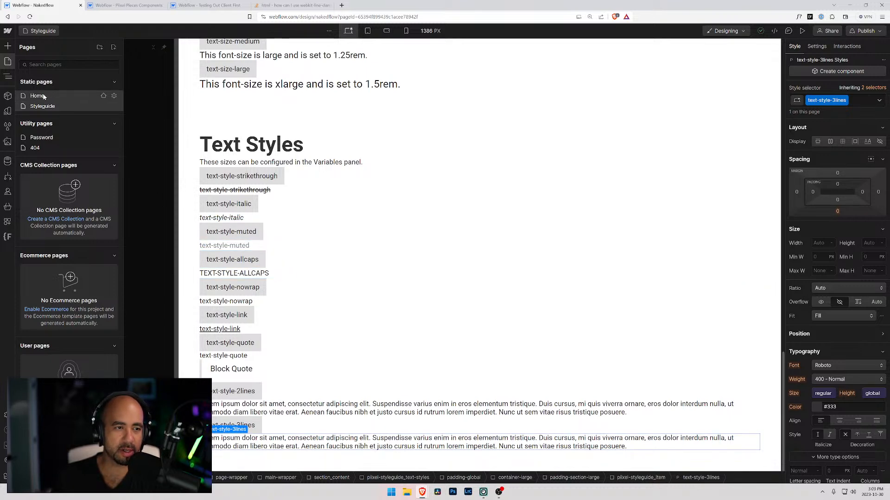
Collapse the Text Styles section's nested elements in the page structure and select its piixel-styleguide_text-styles block.
left_click(267, 143)
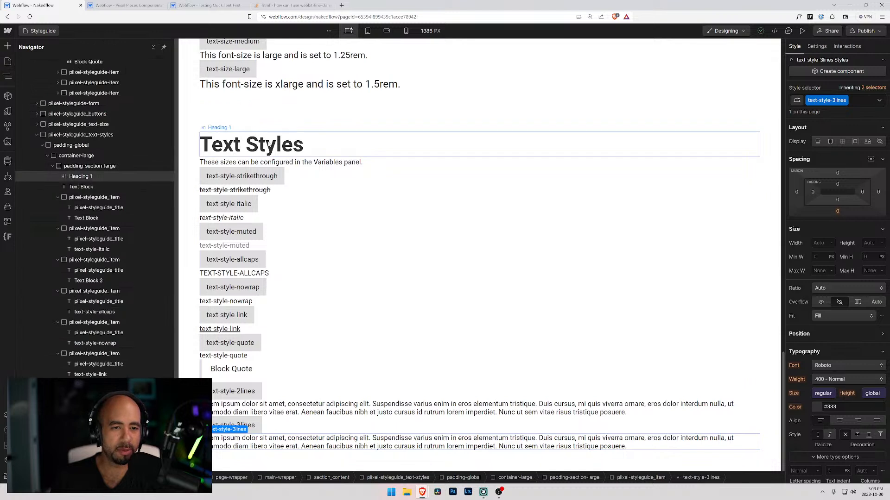
left_click(267, 143)
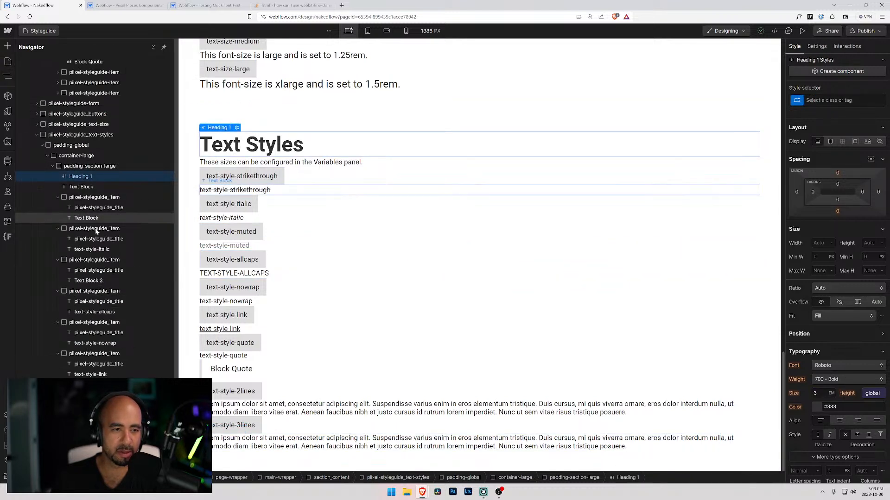
left_click(52, 166)
left_click(47, 155)
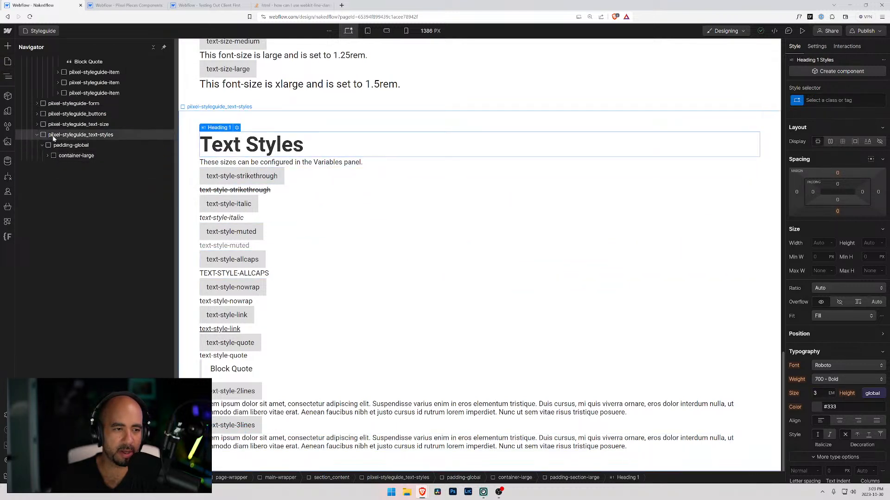
left_click(34, 134)
left_click(37, 135)
left_click(47, 125)
left_click(44, 135)
key("ctrl+d")
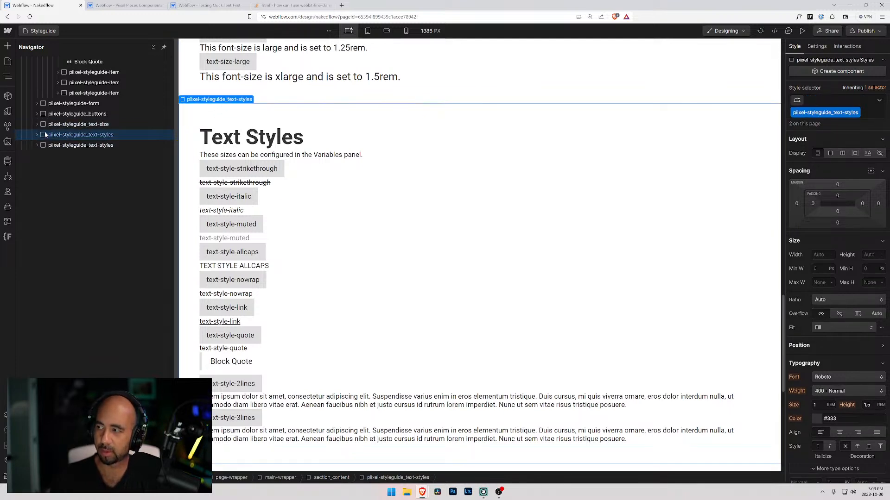
left_click(75, 148)
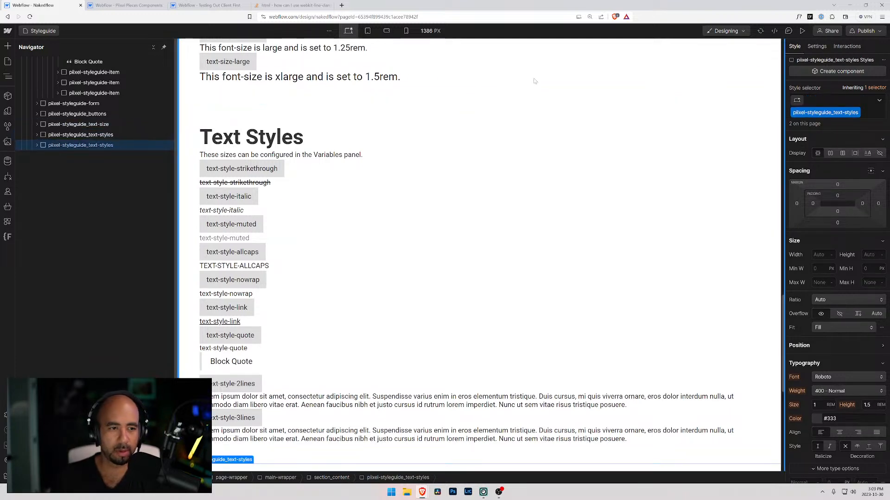
left_click(857, 113)
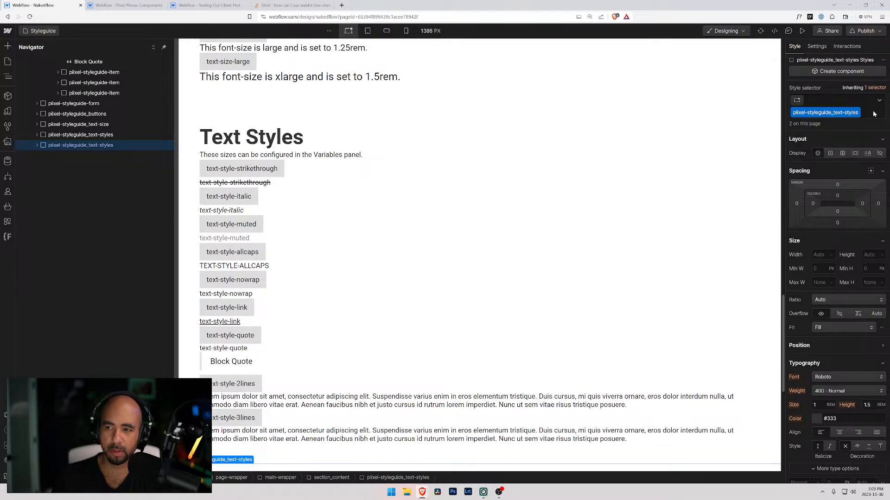
key("BackSpace")
key("p")
key("z")
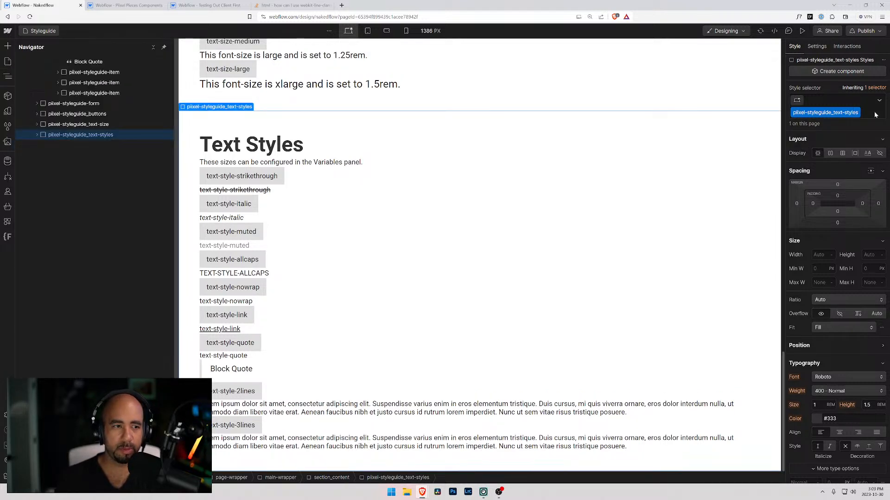
Replace the piixel-styleguide_text-styles class on the Text Styles section with a new class named piixel-styleguide_text-weight.
left_click(869, 115)
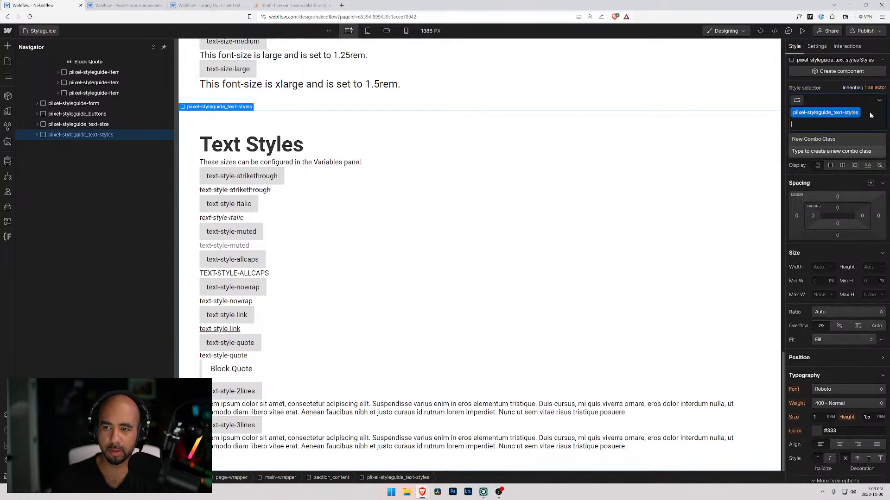
key("BackSpace")
type("piixel-styleguide")
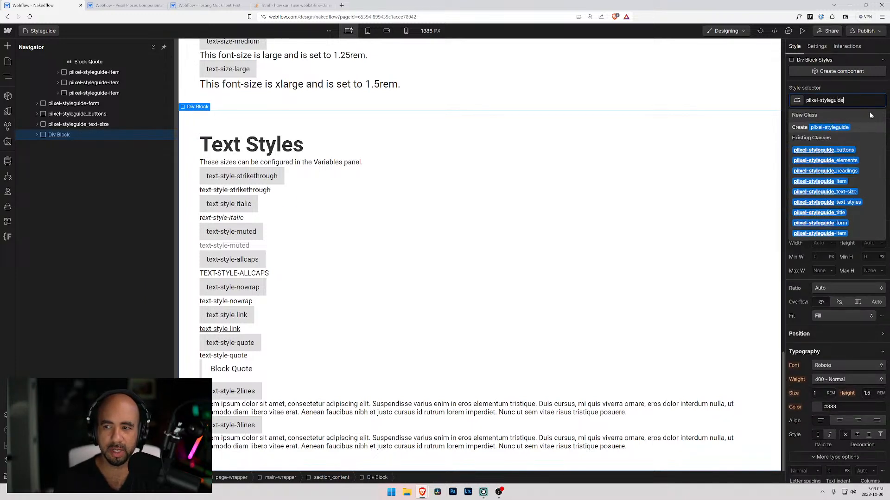
type("_text")
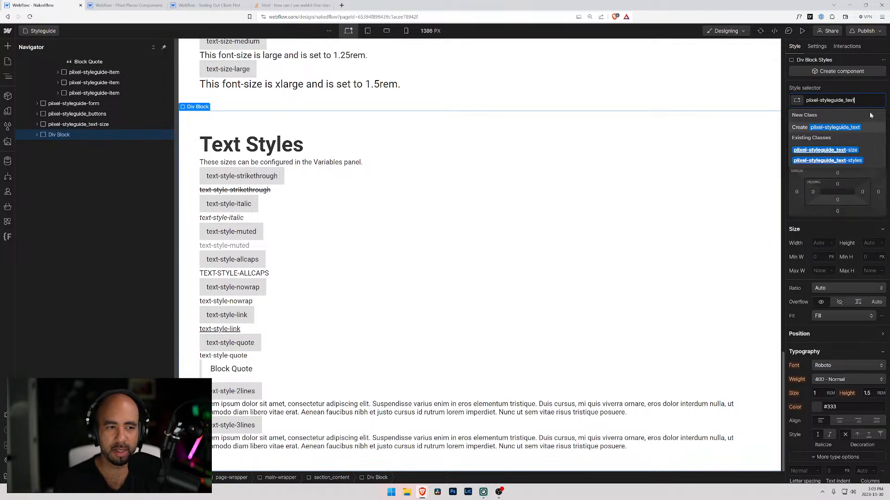
type("-")
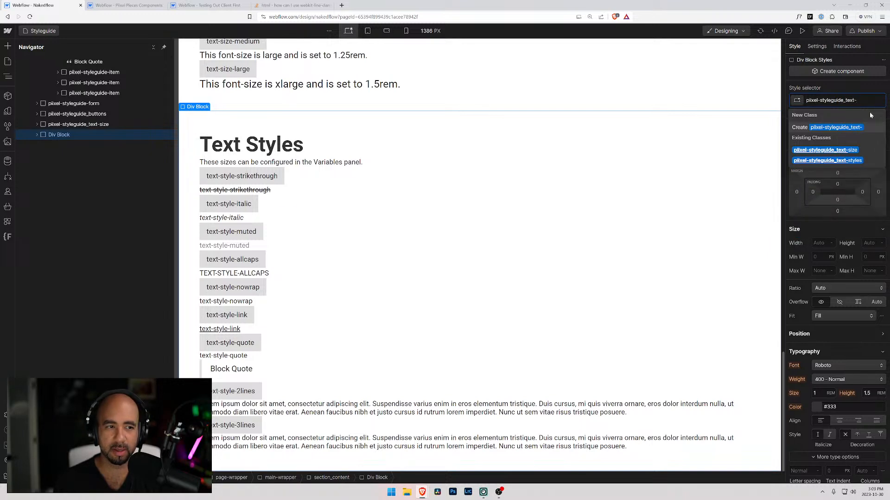
type("weight")
key("Return")
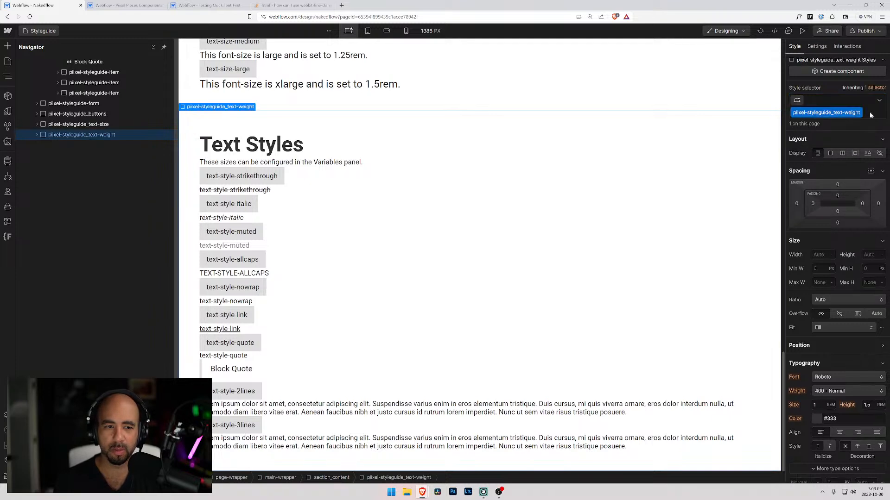
Check the section blocks in the page structure and undo the class replacement on the Text Styles section.
scroll(429, 193, "up", 5)
scroll(349, 201, "down", 5)
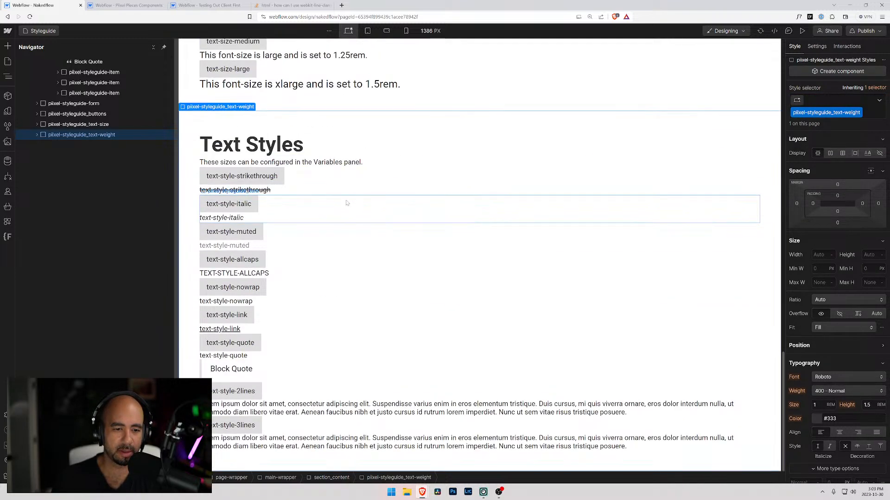
left_click(67, 114)
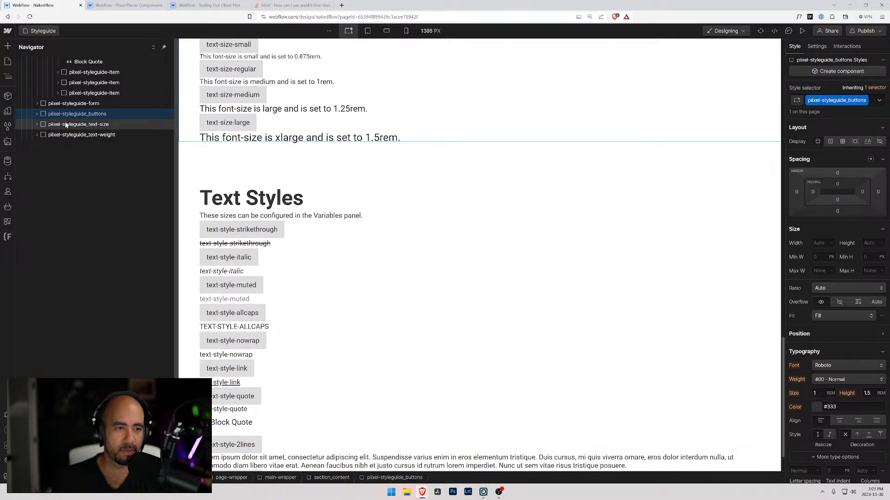
left_click(65, 135)
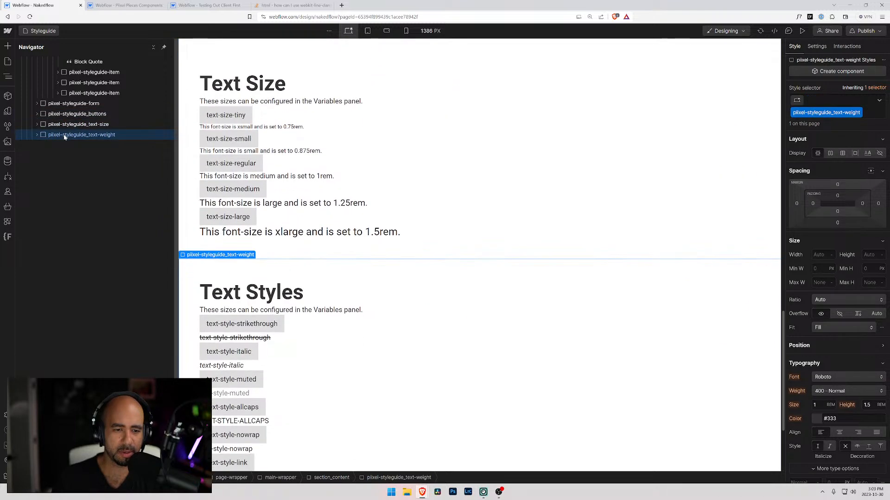
left_click(91, 124)
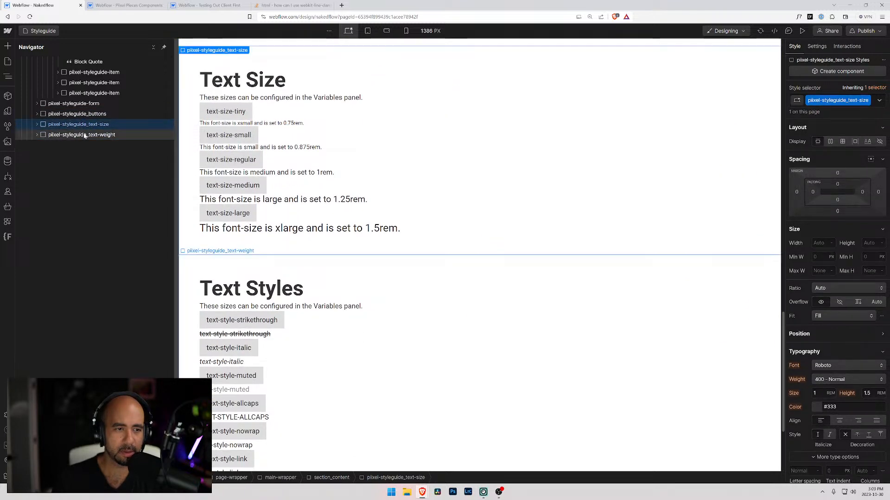
left_click(84, 135)
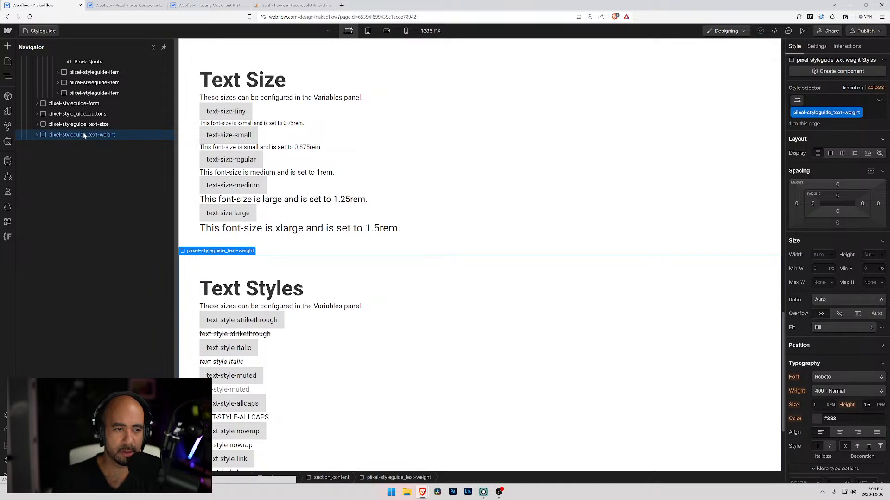
key("ctrl+z")
key("ctrl+z")
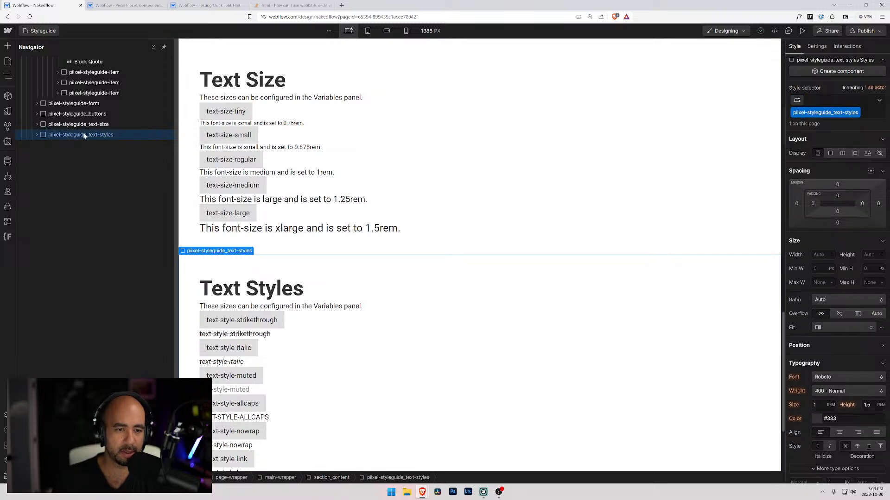
Duplicate the Text Styles section and replace the copy's class with a new class named piixel-styleguide_text-weight.
key("ctrl+d")
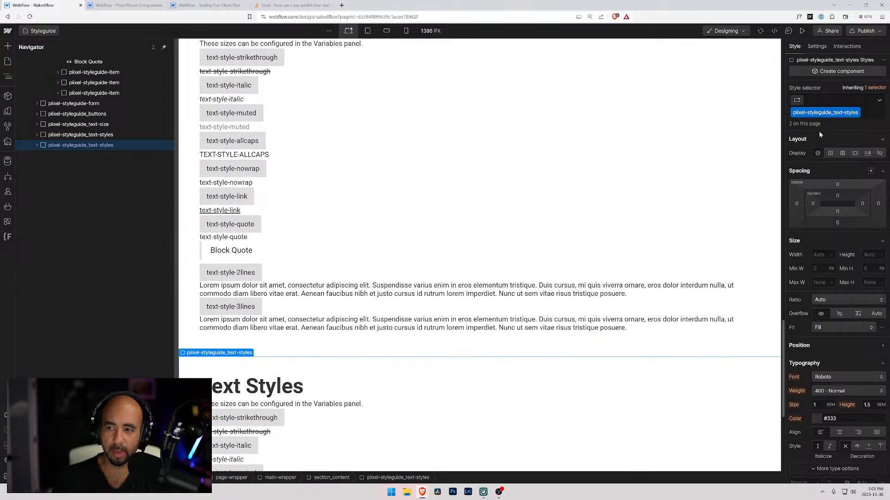
left_click(864, 115)
key("BackSpace")
type("pii")
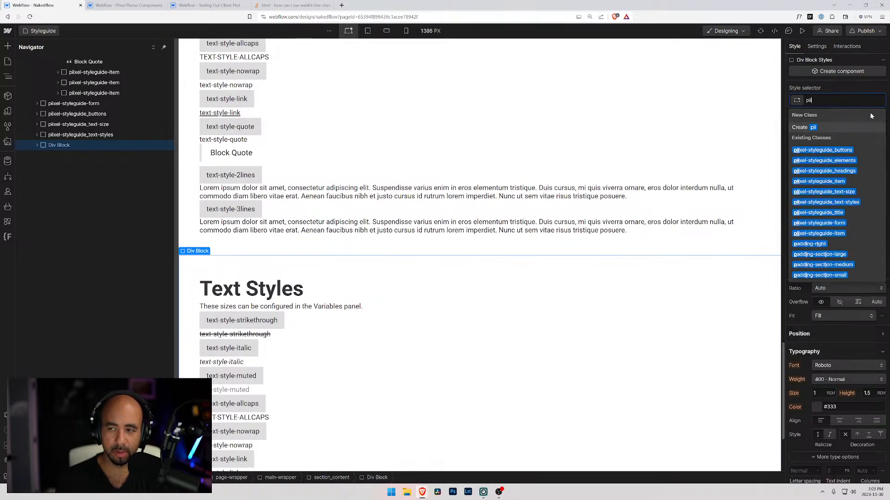
type("xel-")
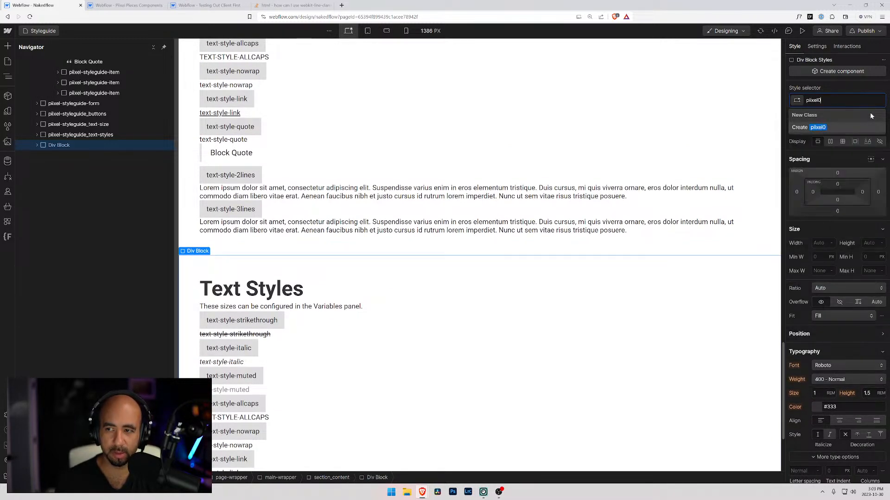
type("styleguide_")
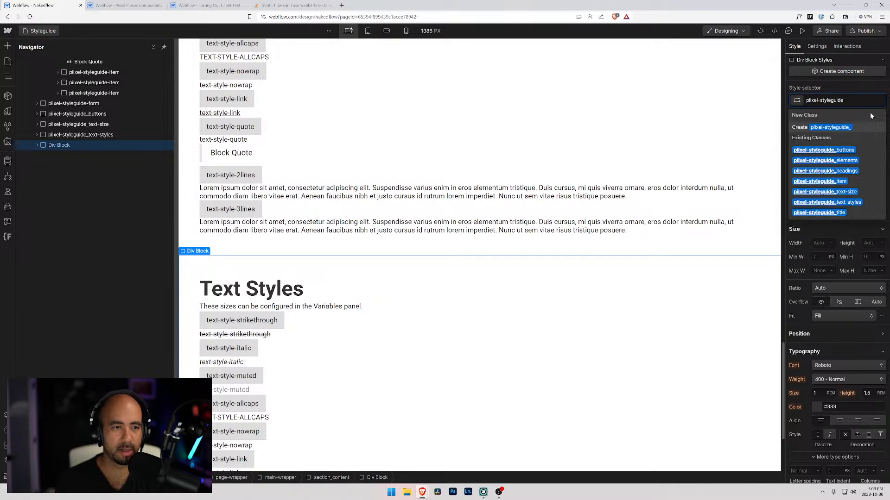
type("text-wegith")
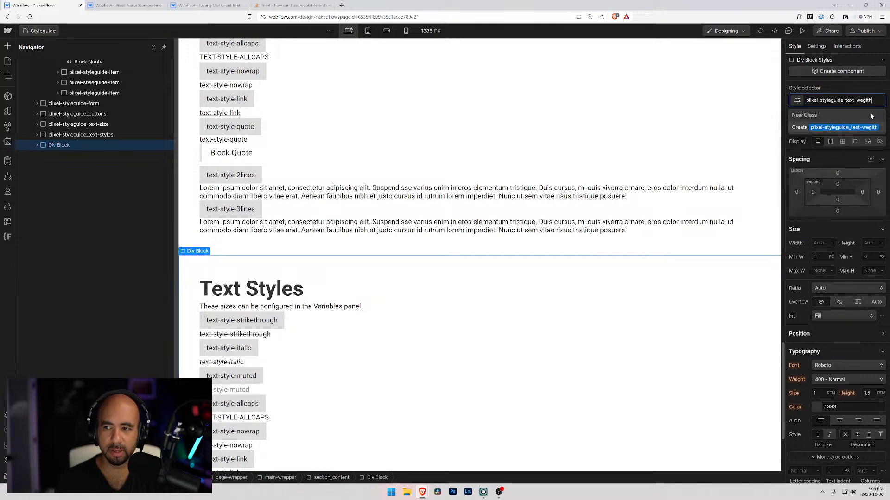
key("BackSpace")
key("BackSpace")
key("BackSpace")
key("BackSpace")
type("ight")
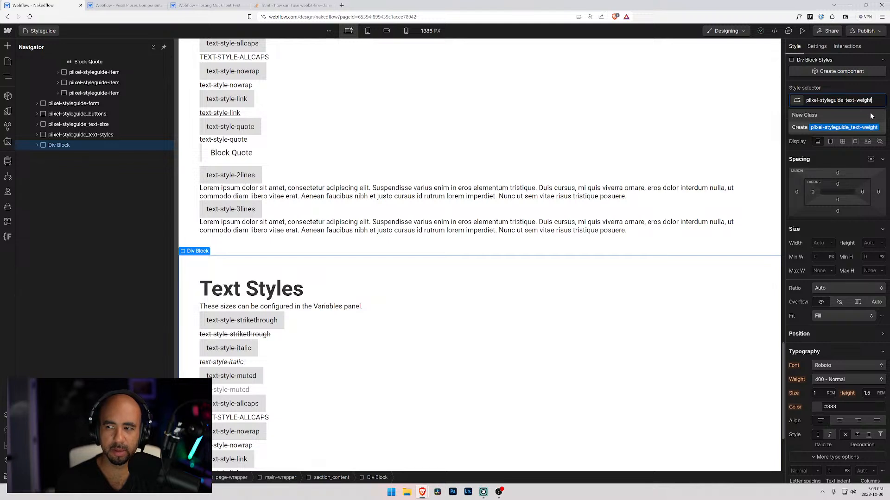
key("Return")
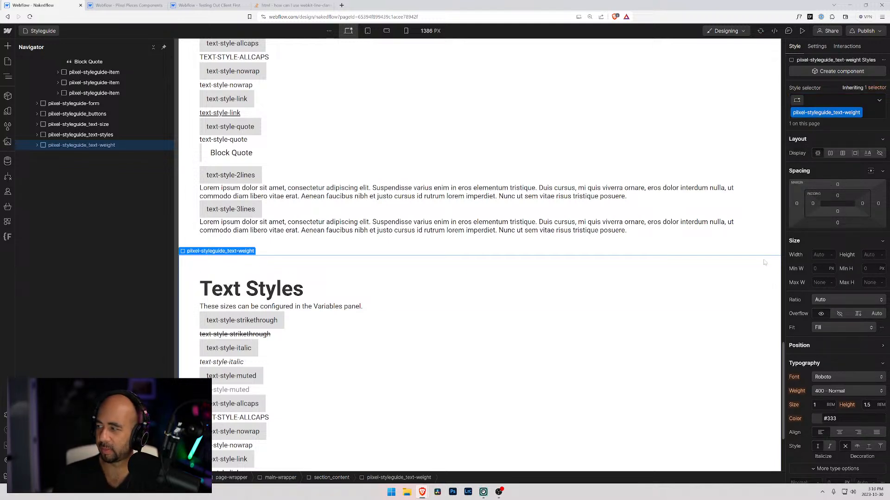
Check the text weight classes in the Testing Out Client First style guide and retitle the duplicated Nakedflow section's first item text-weight-900.
left_click(250, 325)
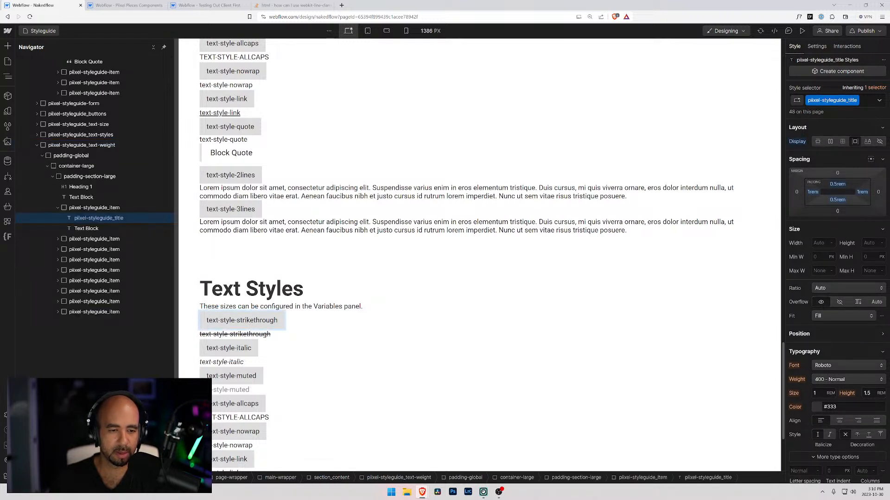
left_click_drag(220, 320, 292, 321)
left_click(209, 5)
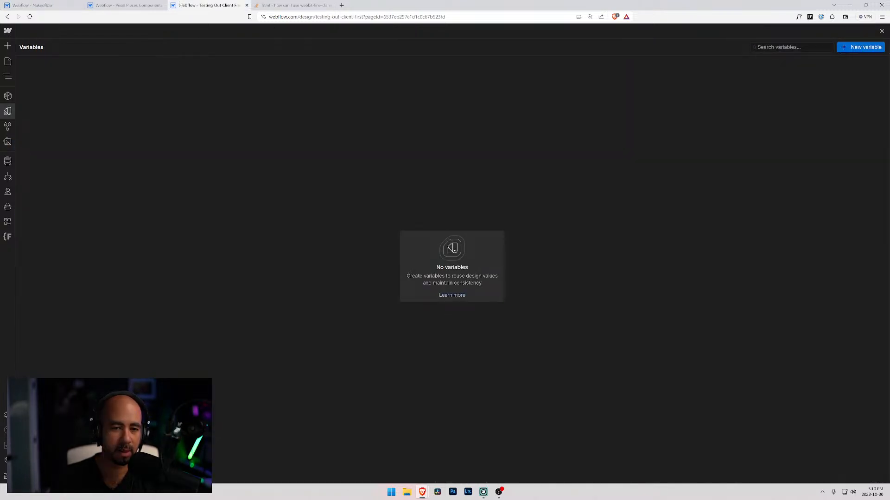
left_click(7, 61)
scroll(241, 296, "up", 4)
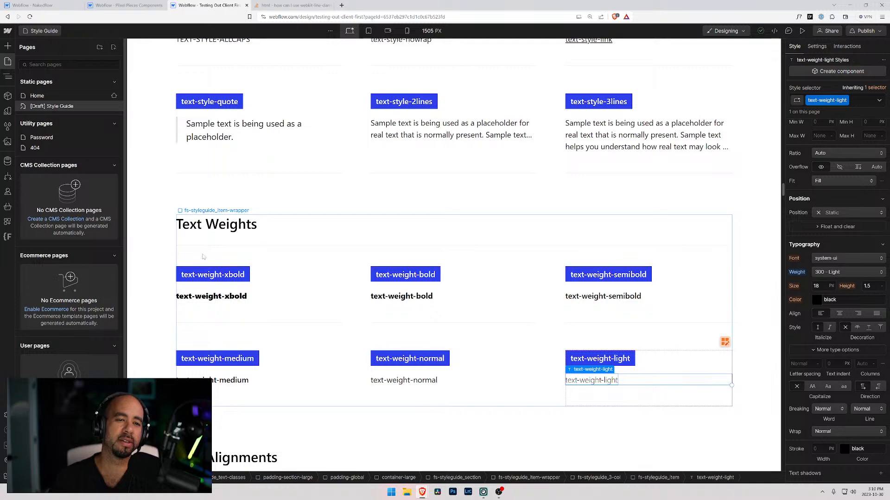
scroll(204, 248, "up", 8)
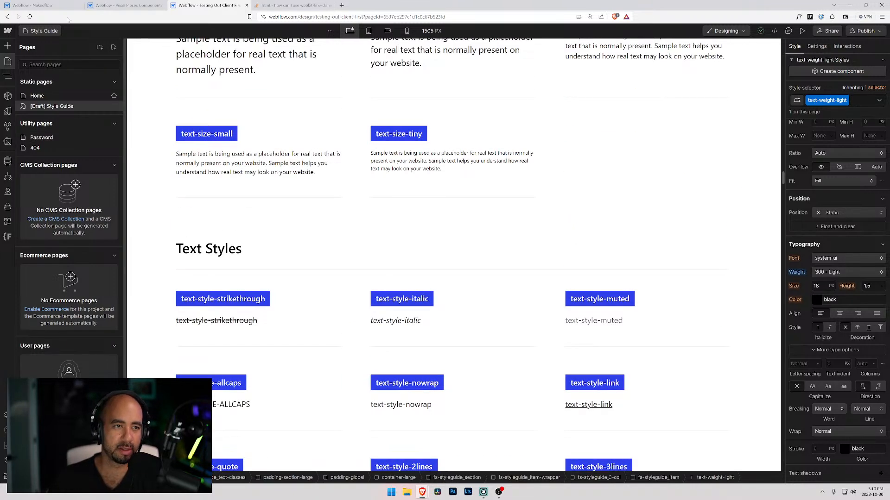
left_click(42, 5)
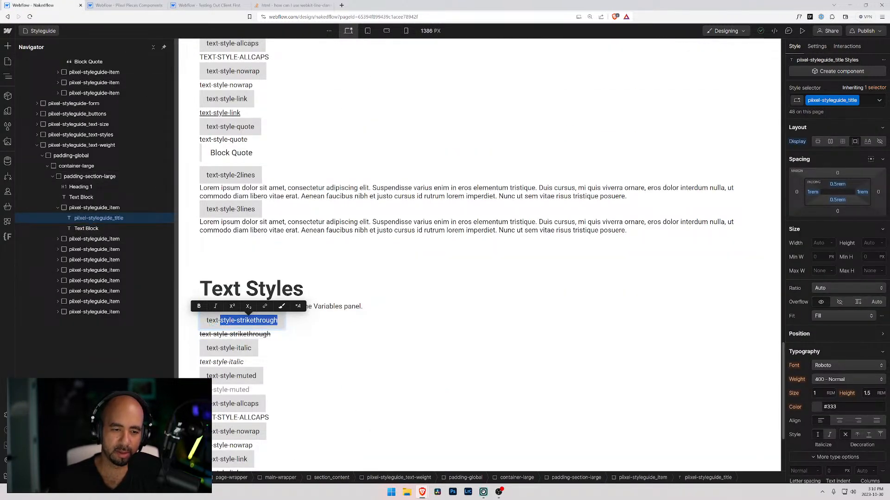
type("weight")
key("BackSpace")
key("BackSpace")
key("BackSpace")
key("BackSpace")
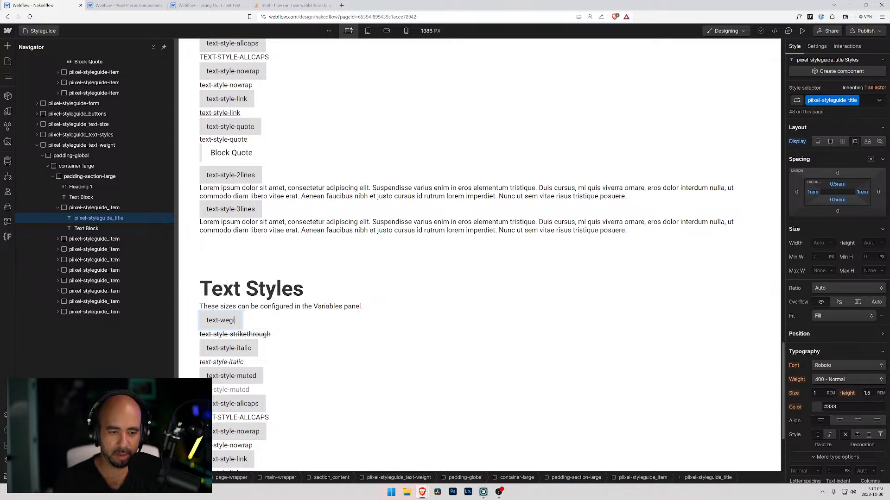
type("ight-900")
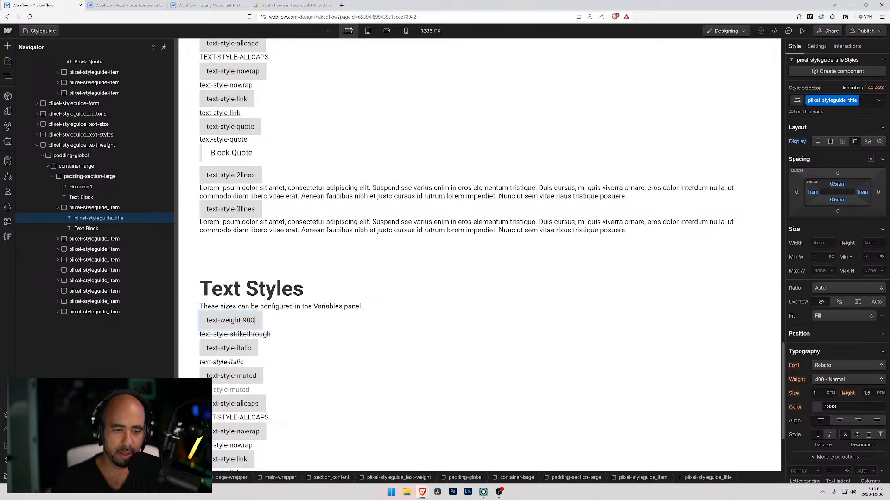
Retitle the second item of the duplicated section, text-style-italic, as text-weight-800.
left_click(222, 350)
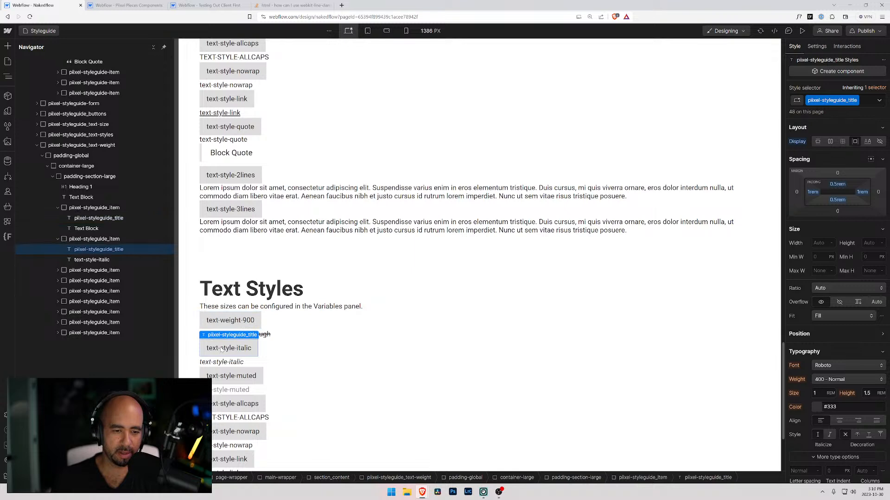
double_click(222, 350)
left_click_drag(222, 350, 261, 352)
type("w")
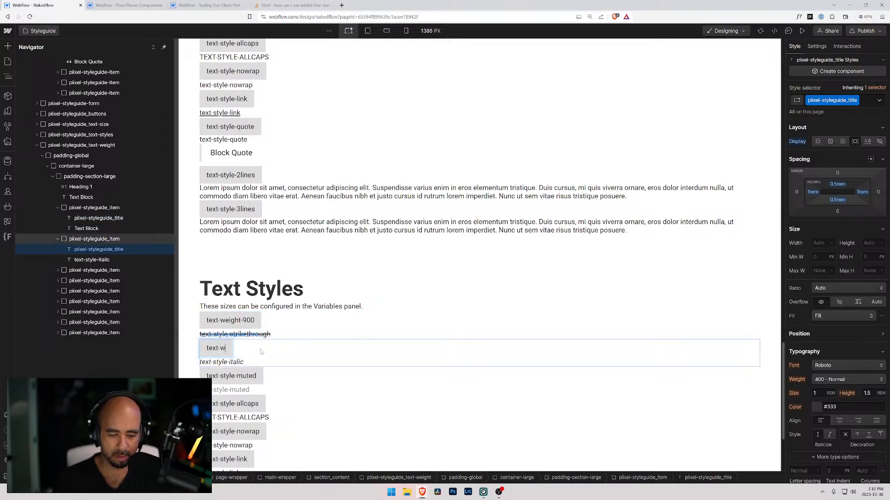
type("eight-800")
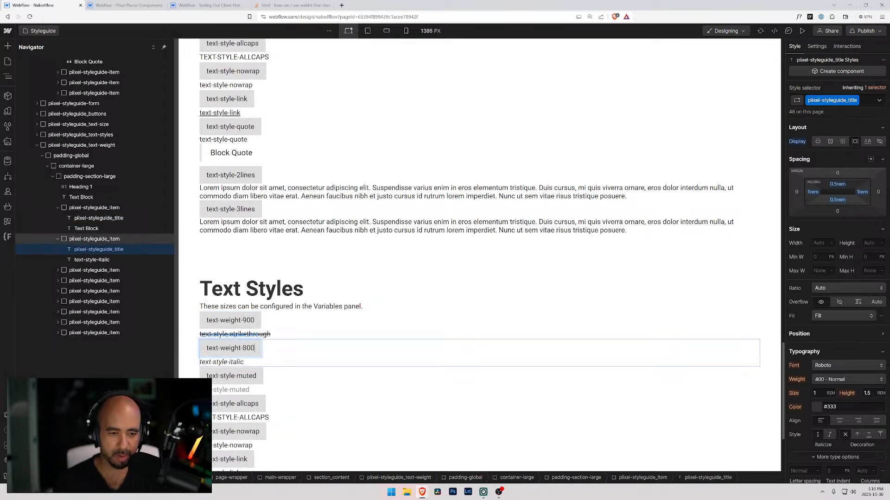
Insert a Paragraph below the text-weight-900 title and delete the strikethrough text block in that item.
left_click(99, 218)
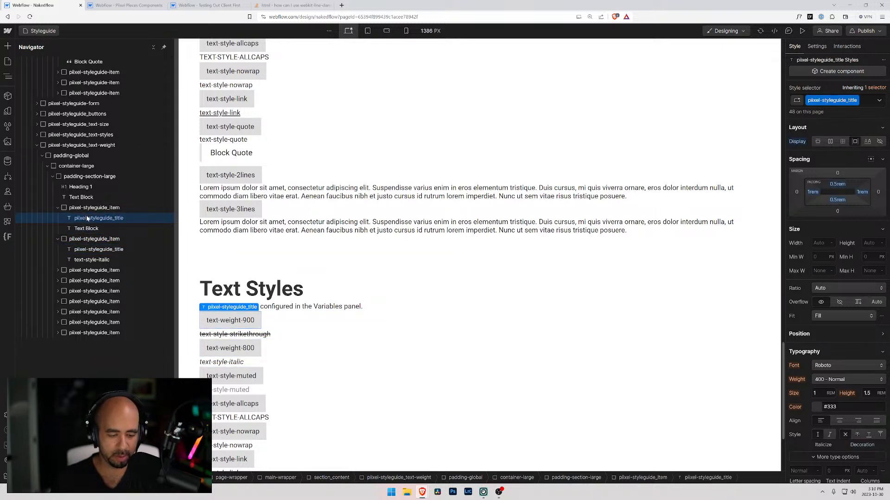
key("ctrl+e")
type("pa")
key("Return")
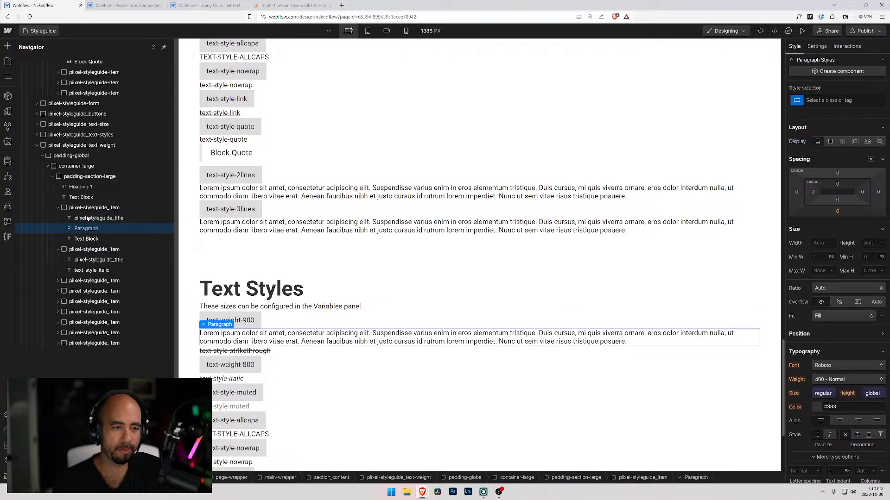
left_click(86, 239)
key("Delete")
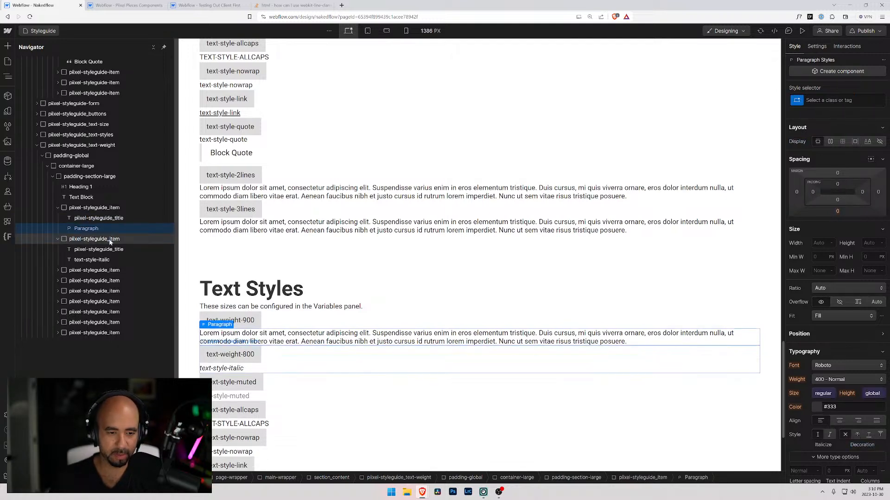
Replace the new paragraph's placeholder text with text-weight-900.
key("Return")
type("jtex")
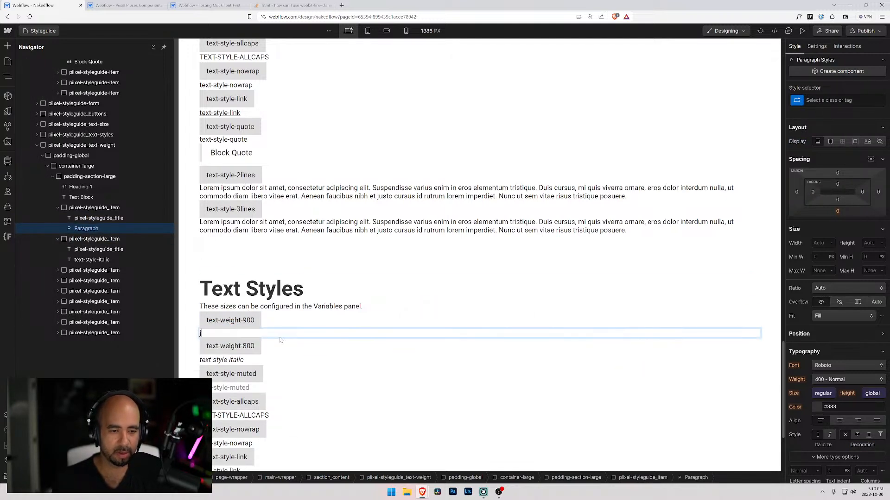
key("BackSpace")
key("BackSpace")
key("BackSpace")
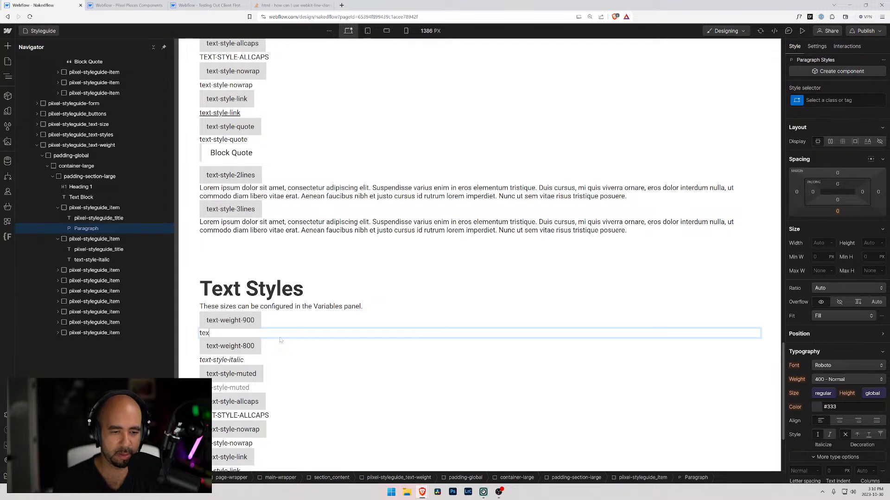
type("text-weight-900")
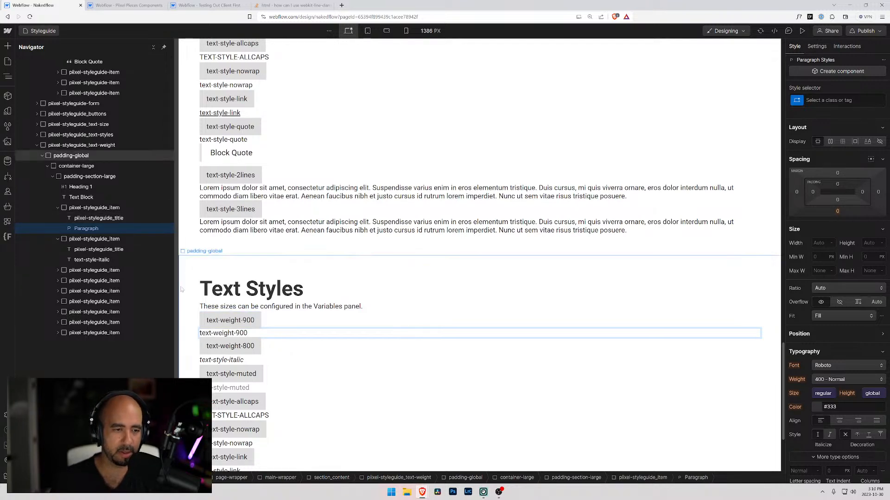
Create a new class named text-weight-900 on the paragraph in the first item.
left_click(81, 228)
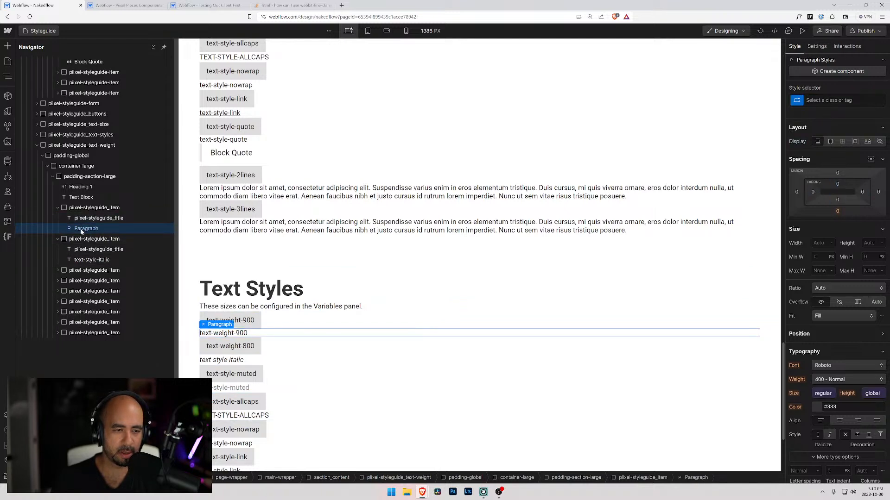
key("ctrl+Return")
type("tex")
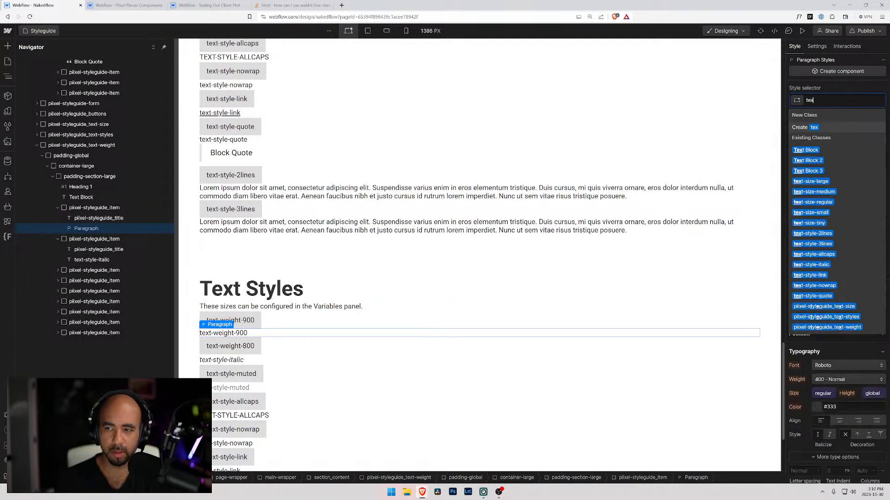
type("t-weig")
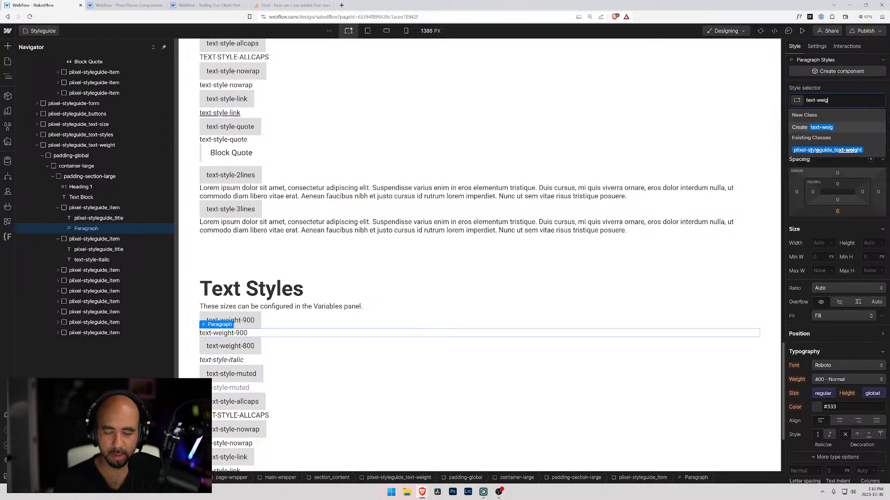
type("ht-900")
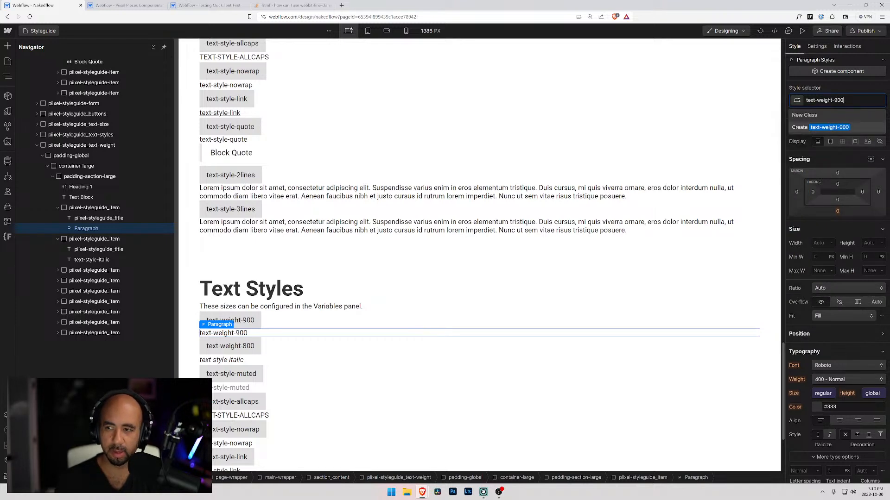
key("ctrl+shift+Left")
key("ctrl+shift+Left")
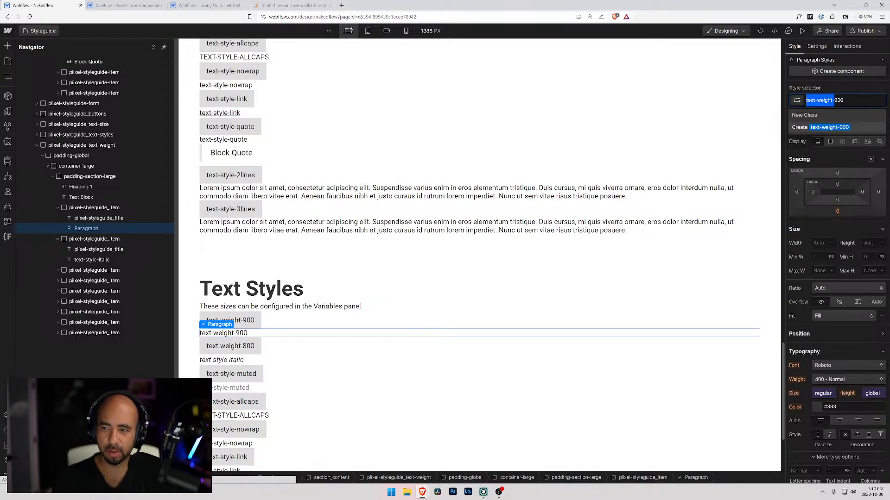
key("Right")
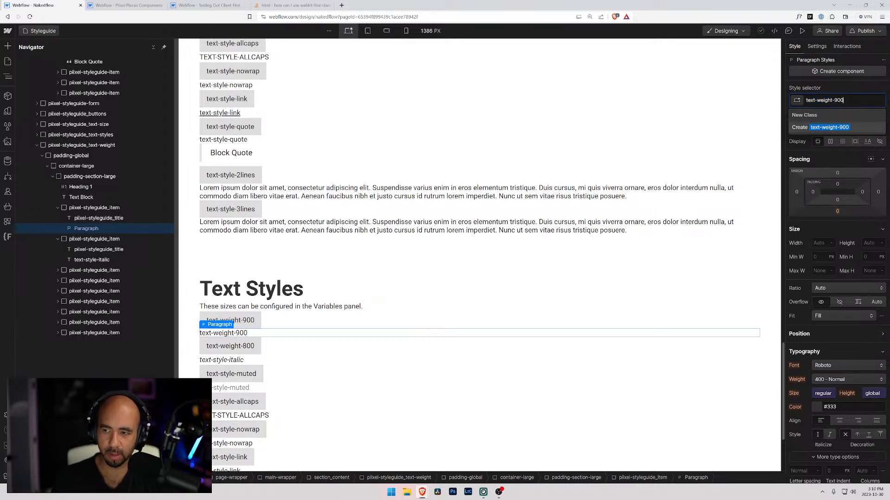
key("Return")
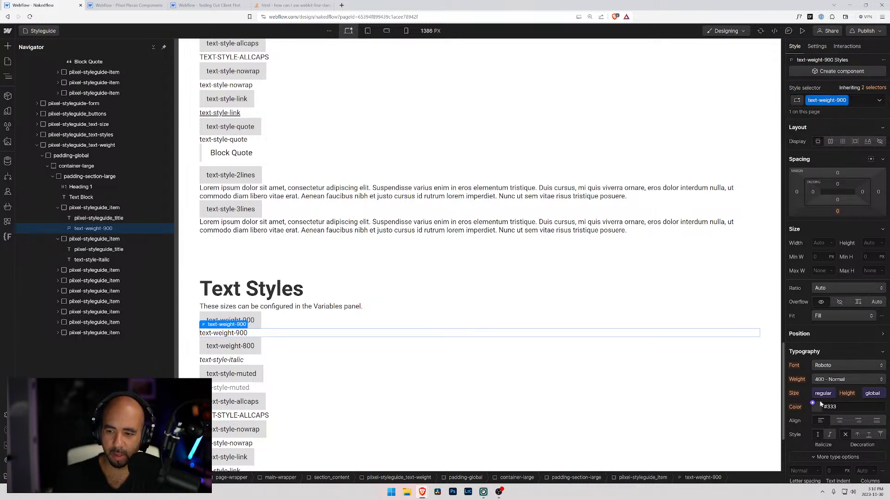
Check the font weights available for the text-weight-900 class and open the Nakedflow site's font settings.
scroll(820, 342, "down", 1)
left_click(826, 346)
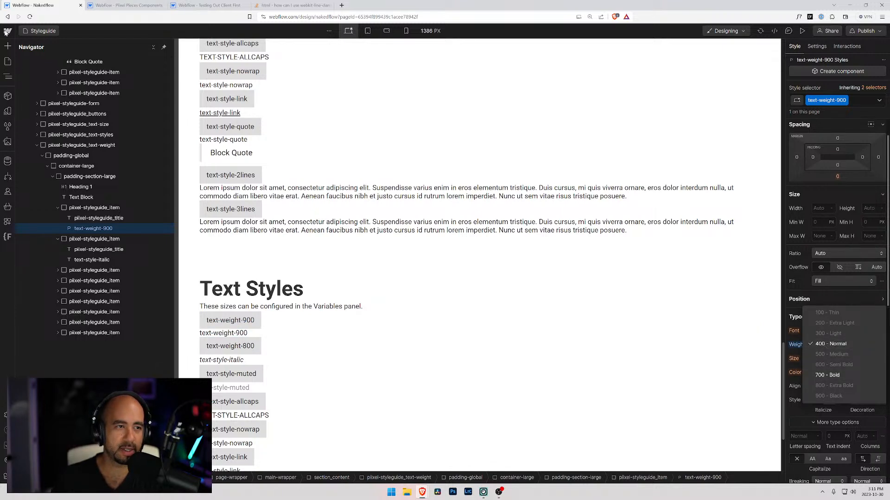
left_click(7, 31)
left_click(7, 31)
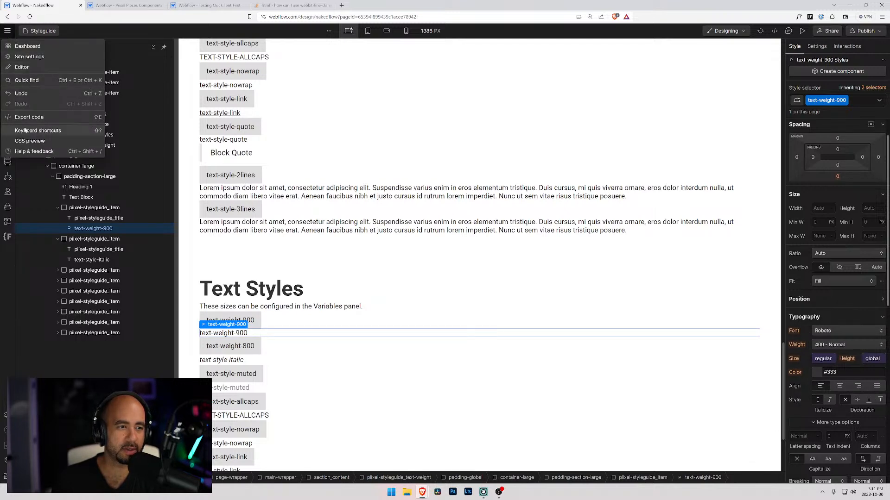
left_click(35, 57)
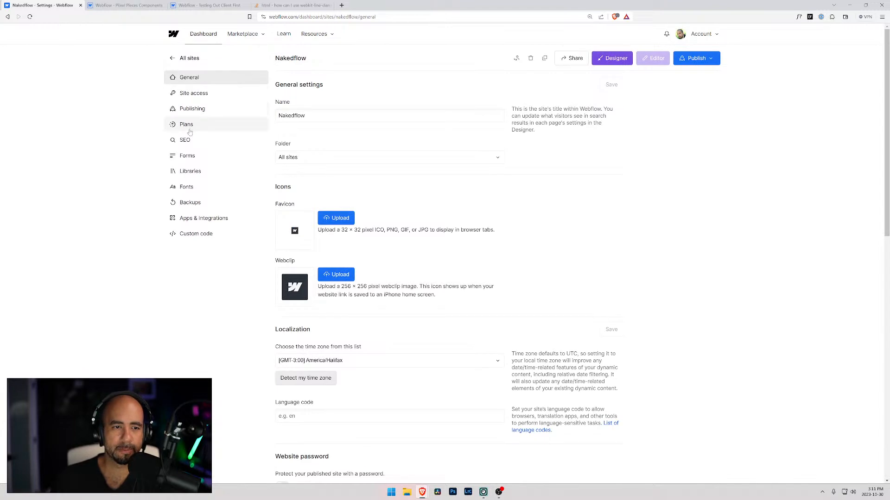
left_click(188, 187)
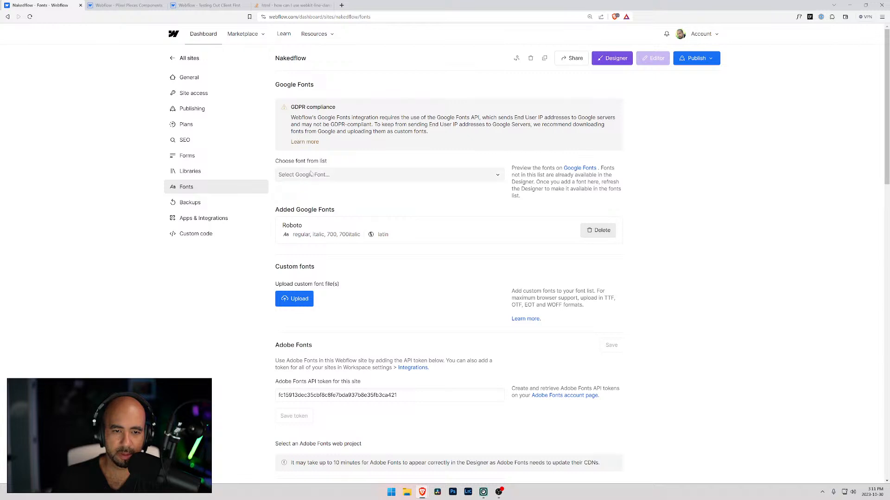
Add the Google font Roboto with variants 100, 300, Regular, Italic, 500, 700 and 900 and the latin script.
left_click(354, 178)
type("robot")
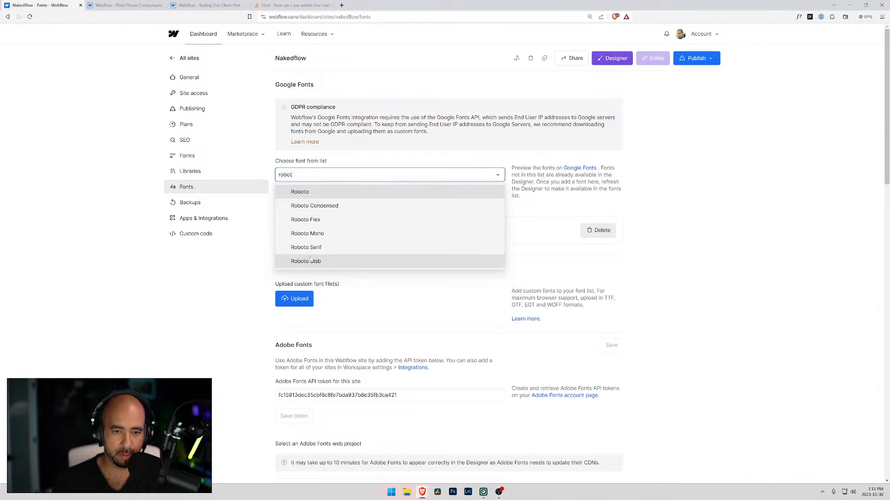
left_click(342, 192)
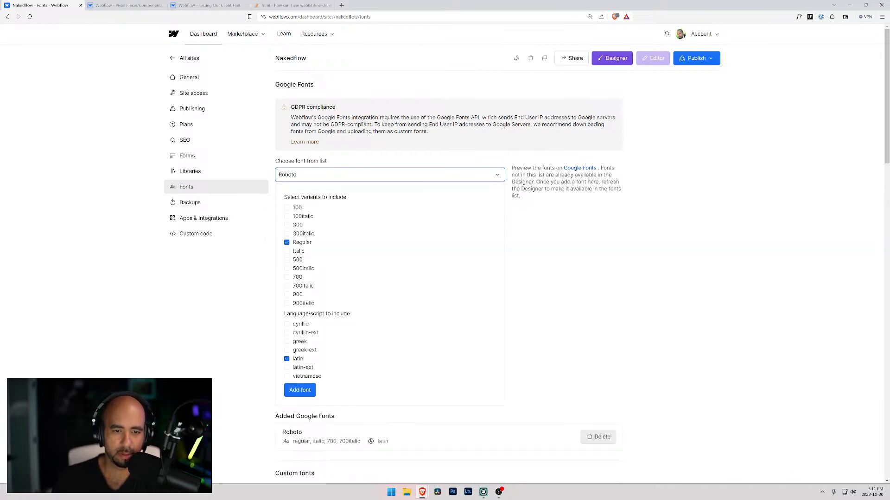
left_click(287, 225)
left_click(286, 208)
left_click(287, 261)
left_click(286, 277)
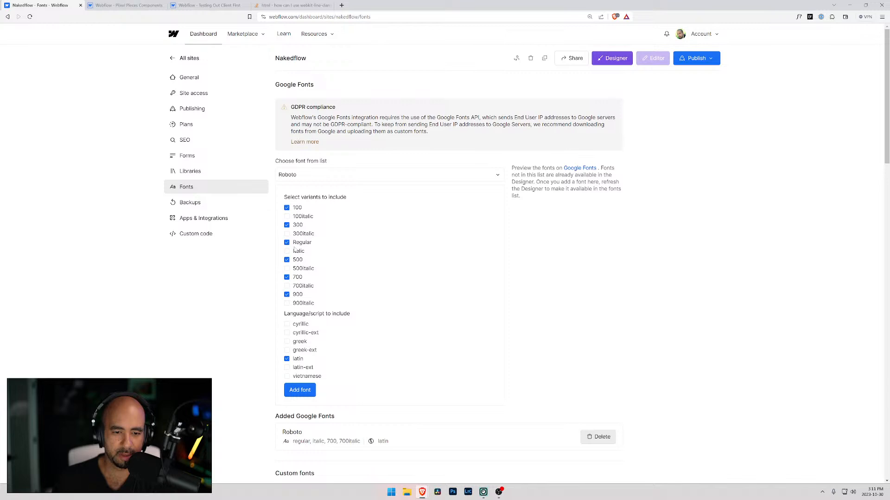
left_click(287, 251)
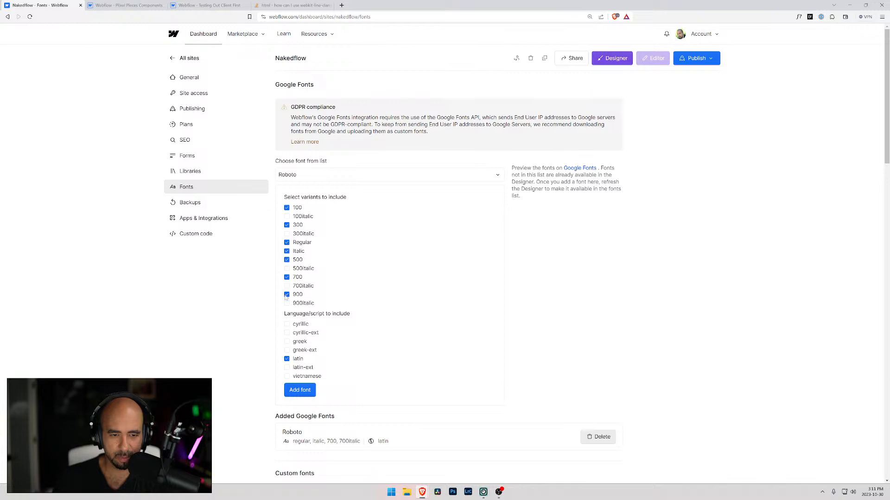
left_click(300, 390)
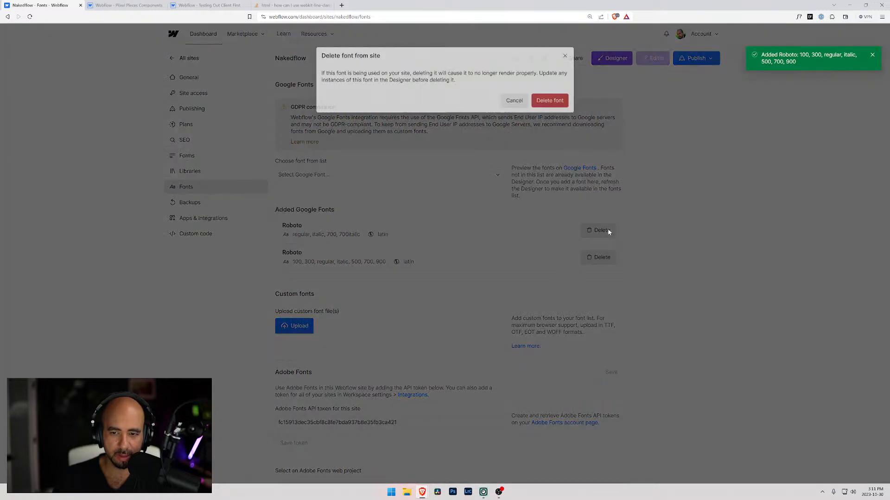
Delete the previously added Roboto fonts and add Roboto again with variants 100, 300, Regular, 500, 700 and 900 and the latin script.
left_click(606, 230)
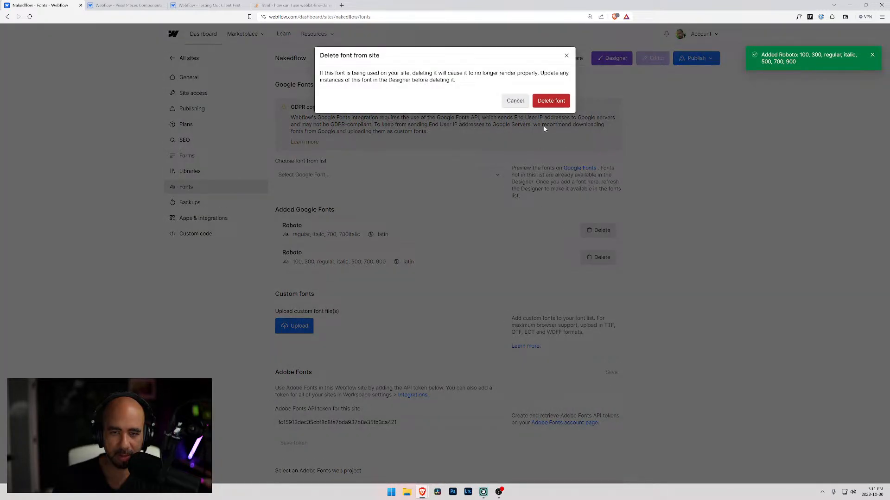
left_click(548, 106)
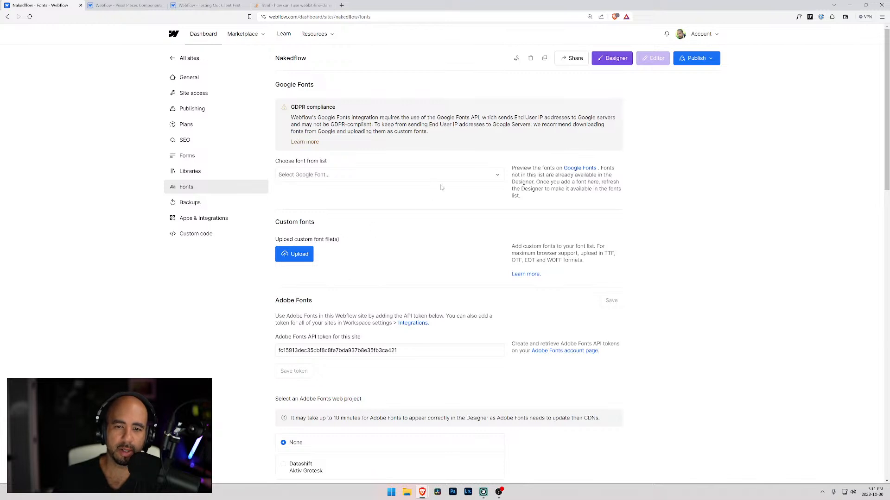
left_click(308, 175)
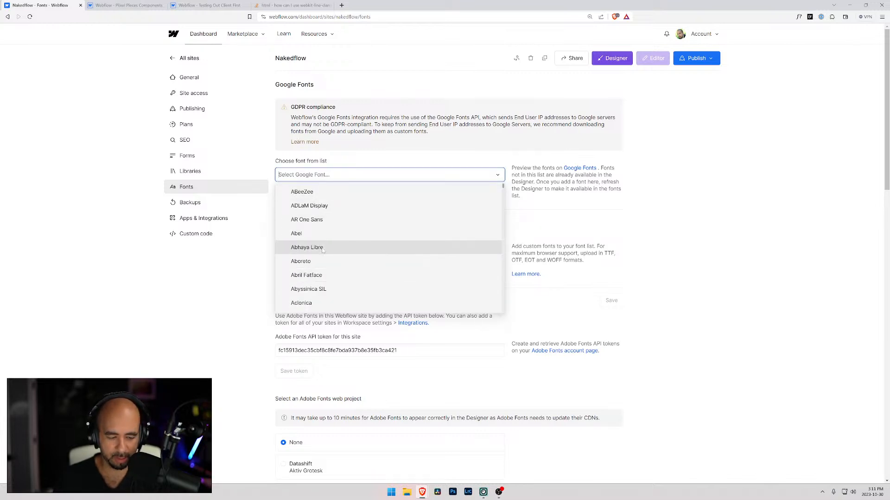
type("robot")
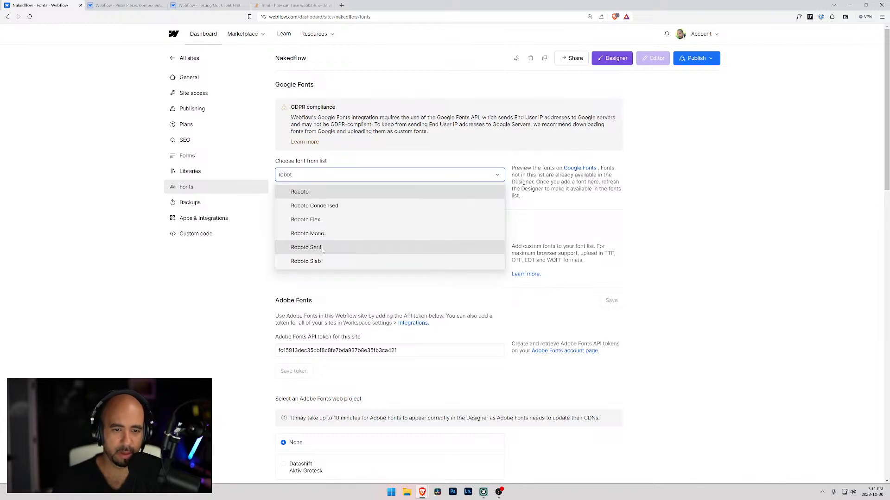
left_click(338, 193)
left_click(287, 225)
left_click(287, 208)
left_click(286, 260)
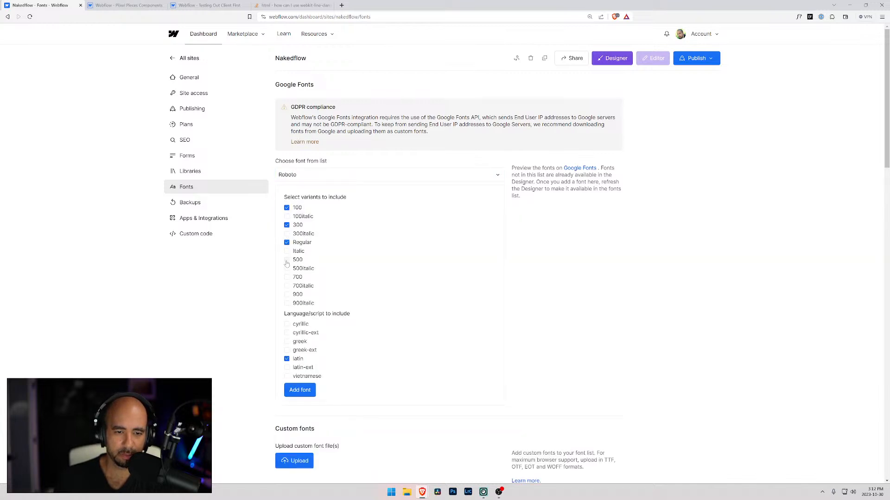
left_click(287, 277)
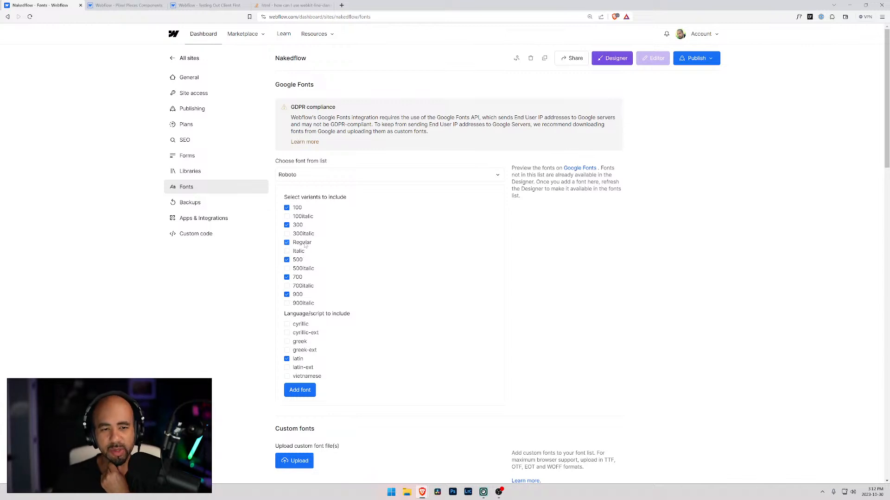
scroll(323, 317, "down", 2)
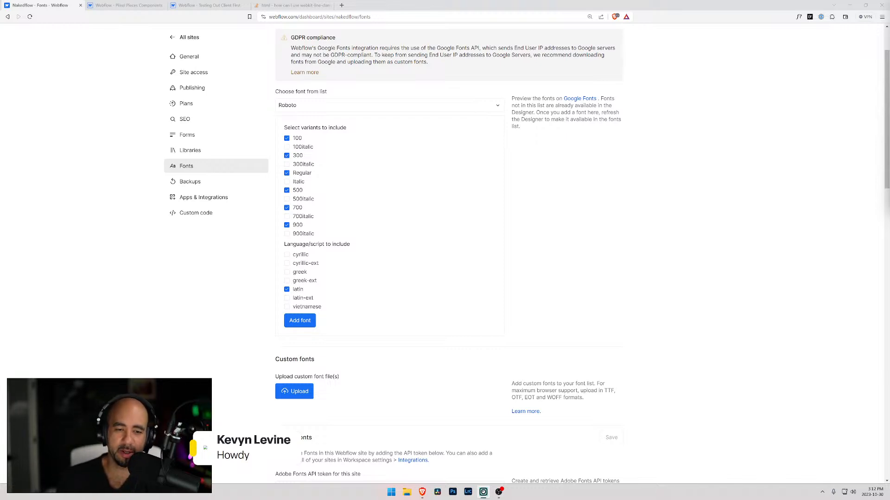
left_click(298, 320)
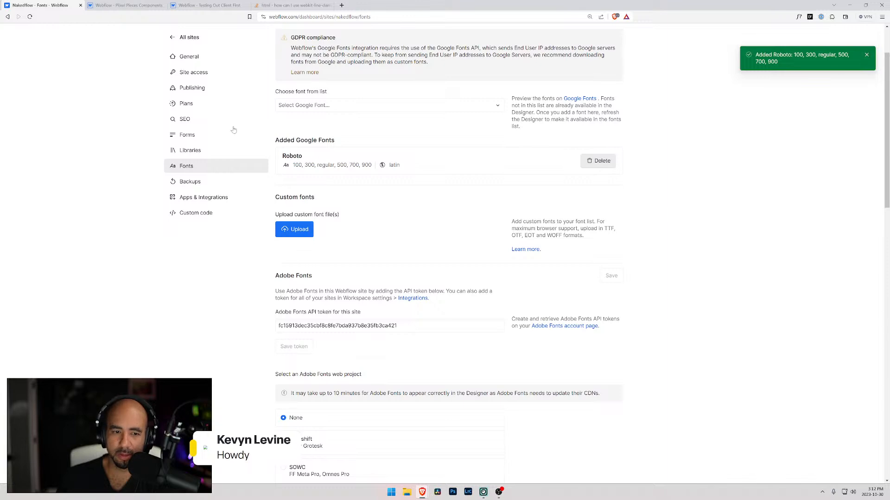
Examine the Text Weights section of the Testing Out Client First style guide and return to the Nakedflow font settings.
left_click(216, 6)
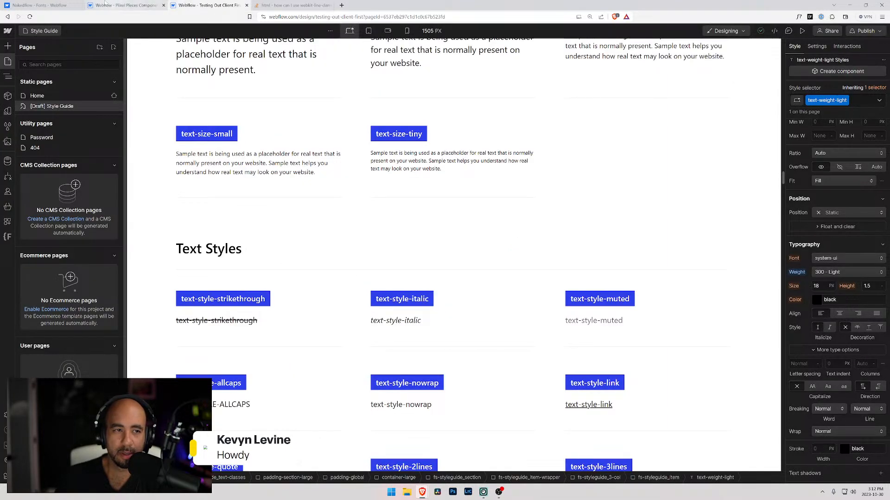
left_click(125, 5)
left_click(55, 6)
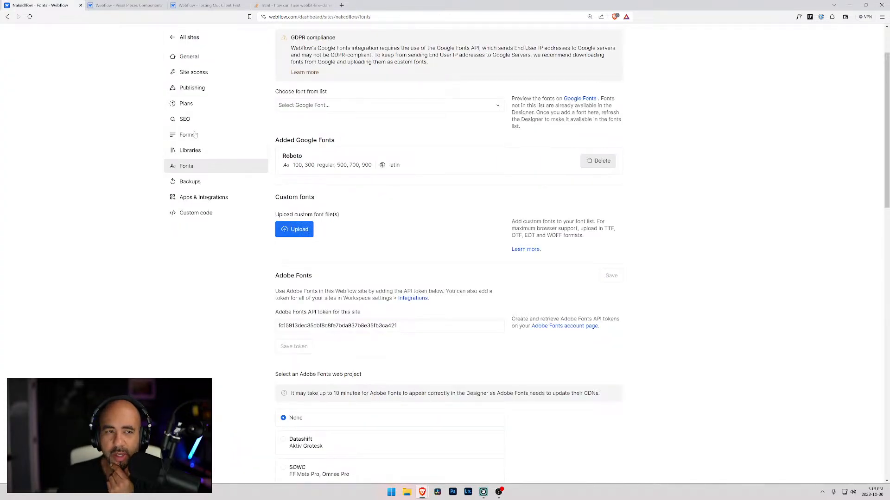
scroll(198, 148, "up", 3)
left_click(197, 4)
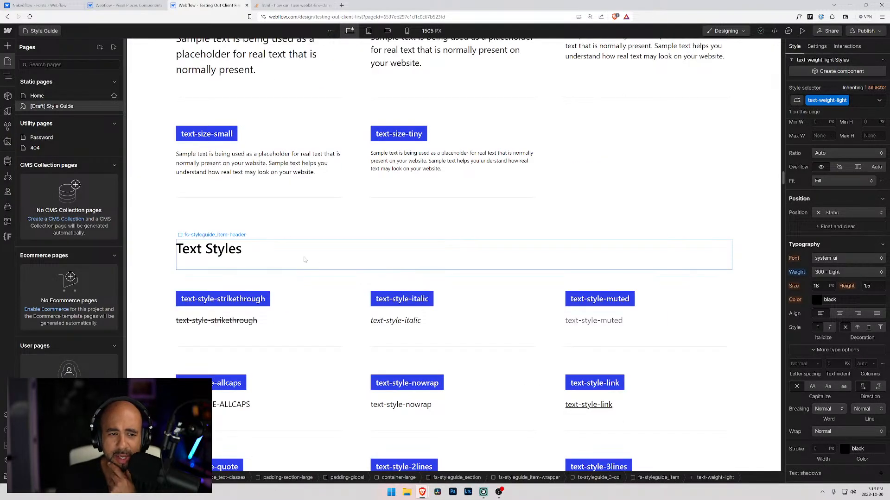
scroll(301, 253, "down", 10)
scroll(294, 246, "up", 3)
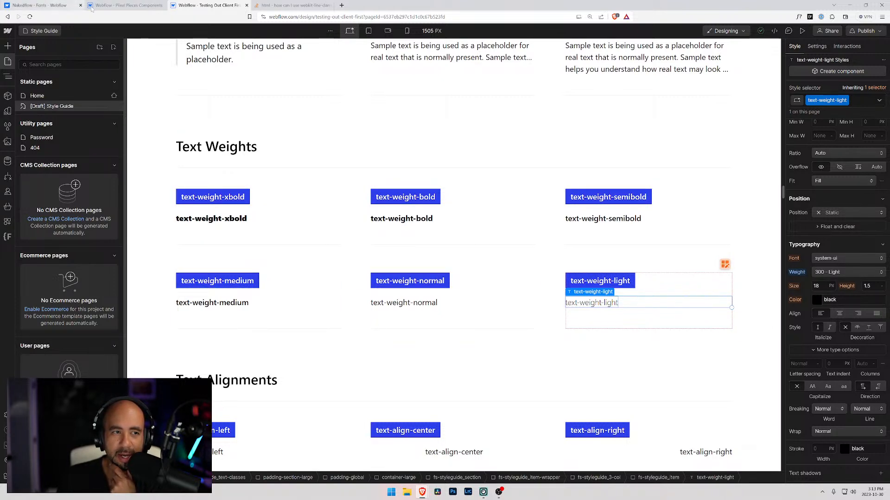
left_click(115, 7)
left_click(52, 4)
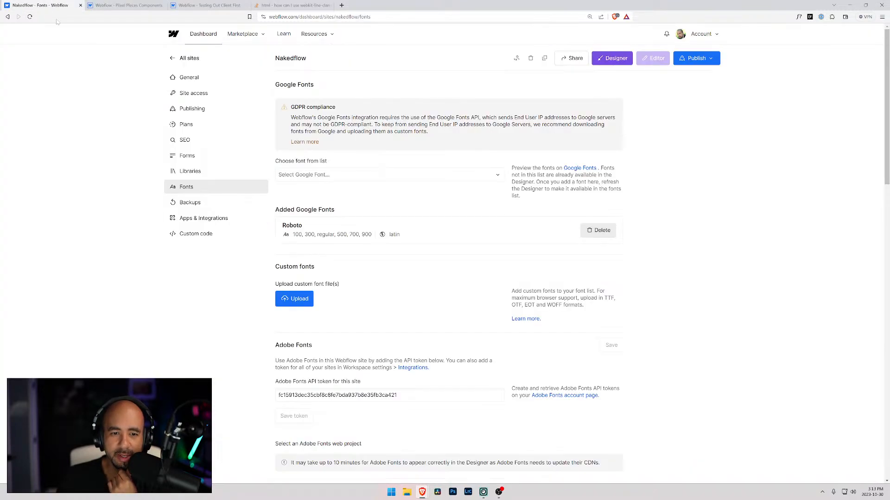
Open the Nakedflow site in the Designer from the dashboard and go to the text-weight-900 item on the Styleguide page.
left_click(175, 35)
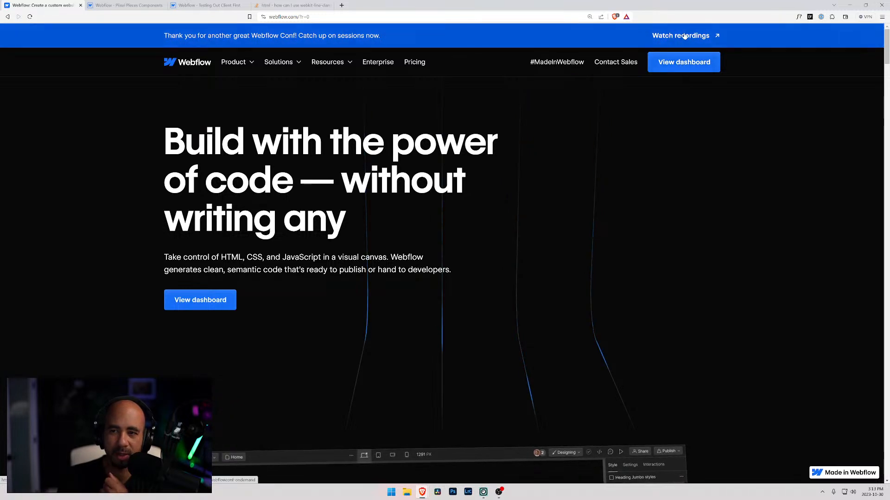
left_click(689, 64)
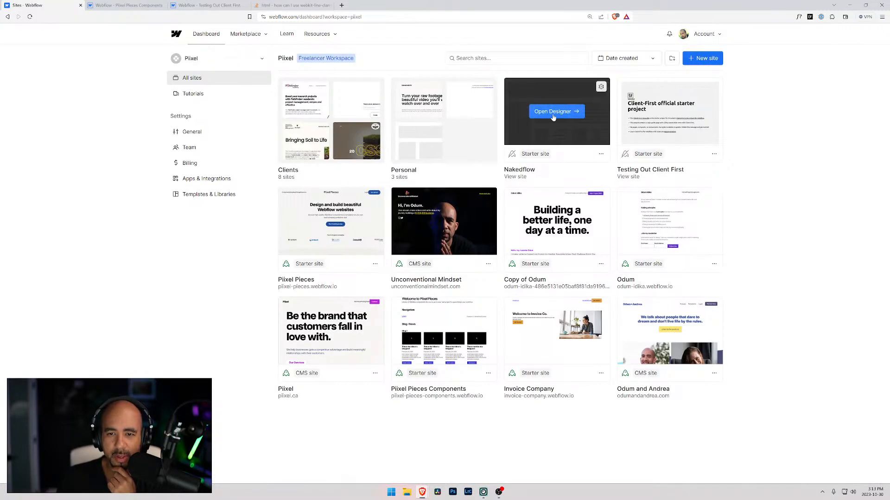
left_click(567, 111)
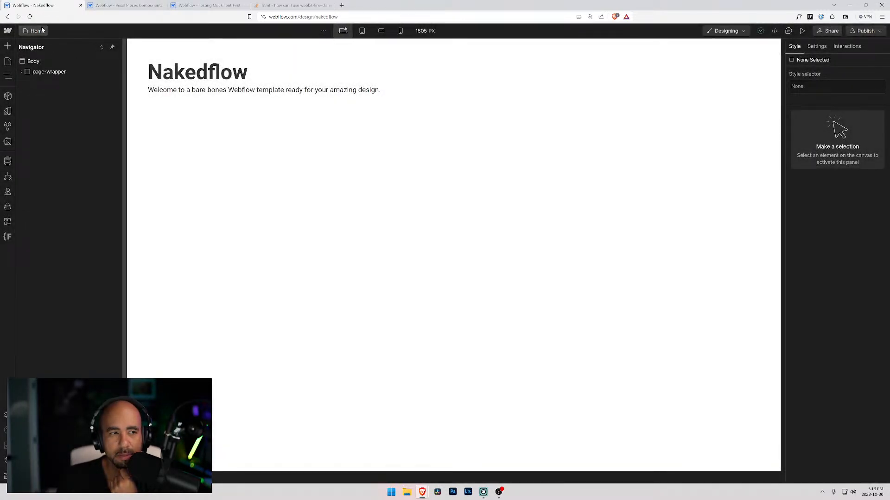
left_click(42, 30)
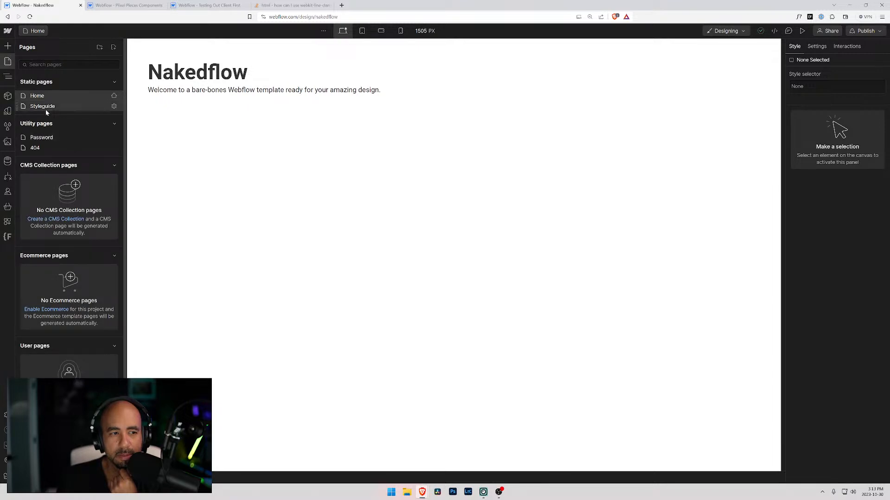
left_click(44, 107)
scroll(312, 221, "down", 10)
scroll(313, 223, "down", 10)
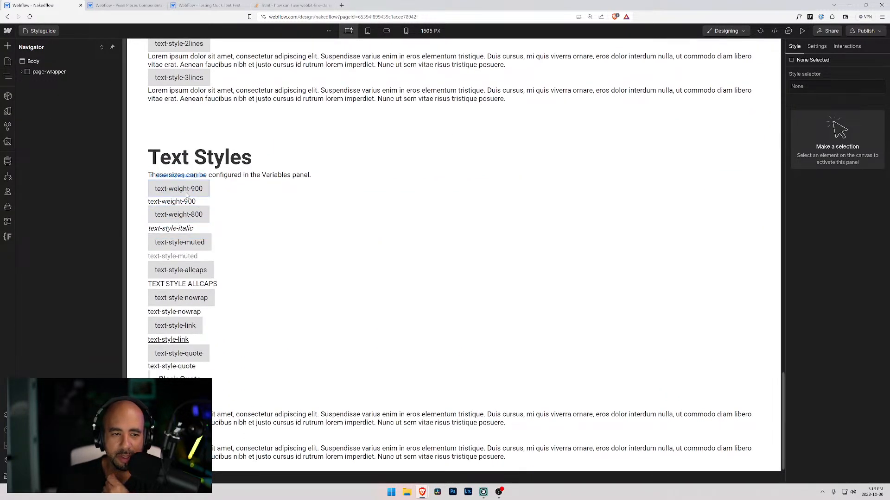
left_click(186, 192)
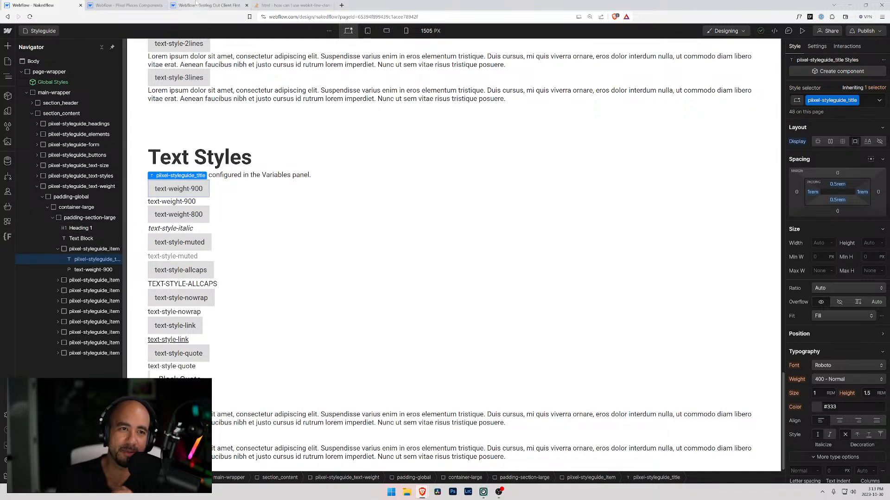
left_click(210, 6)
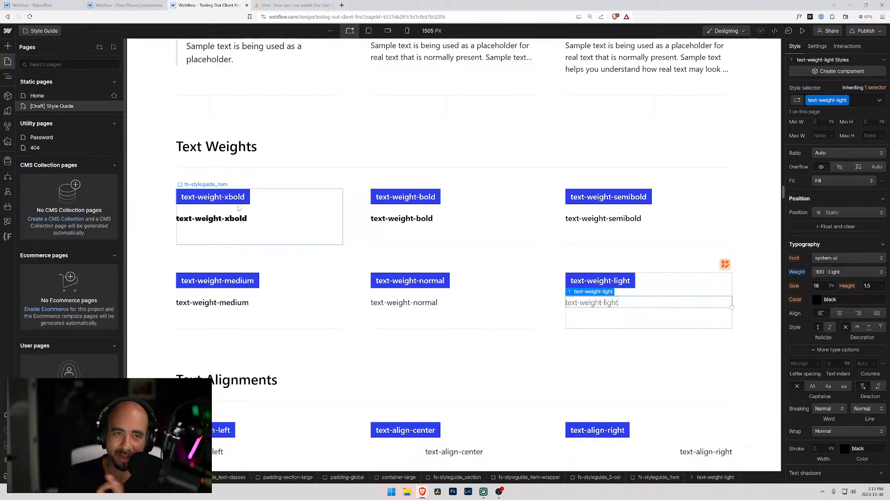
left_click(30, 6)
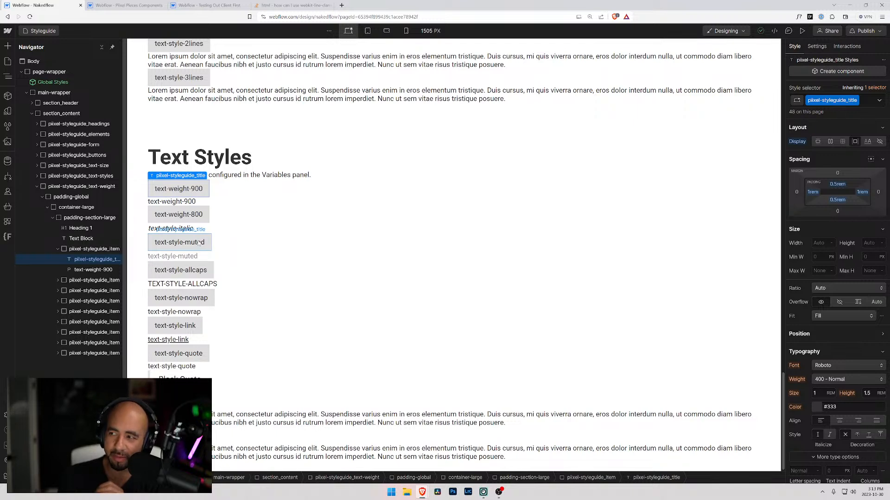
left_click(187, 202)
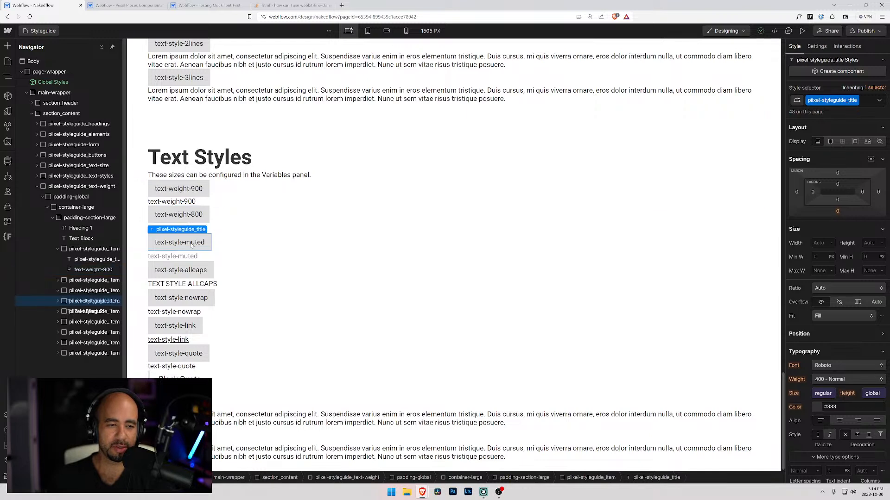
left_click(178, 188)
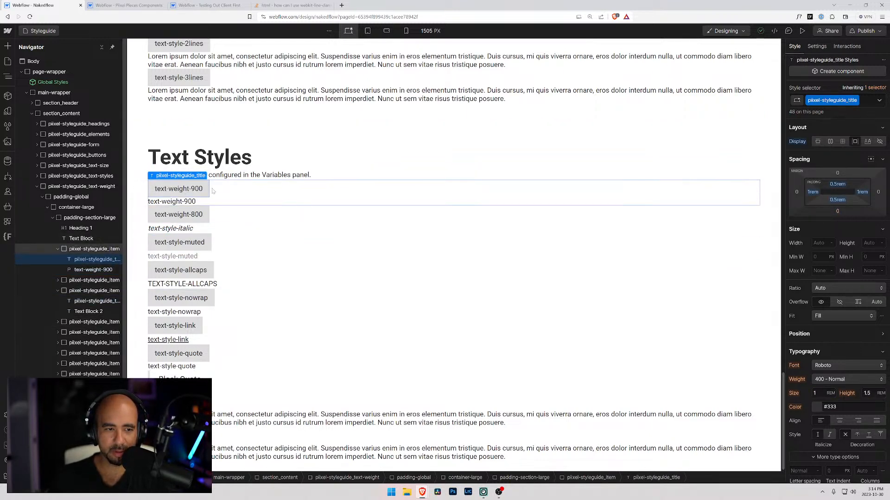
left_click(834, 380)
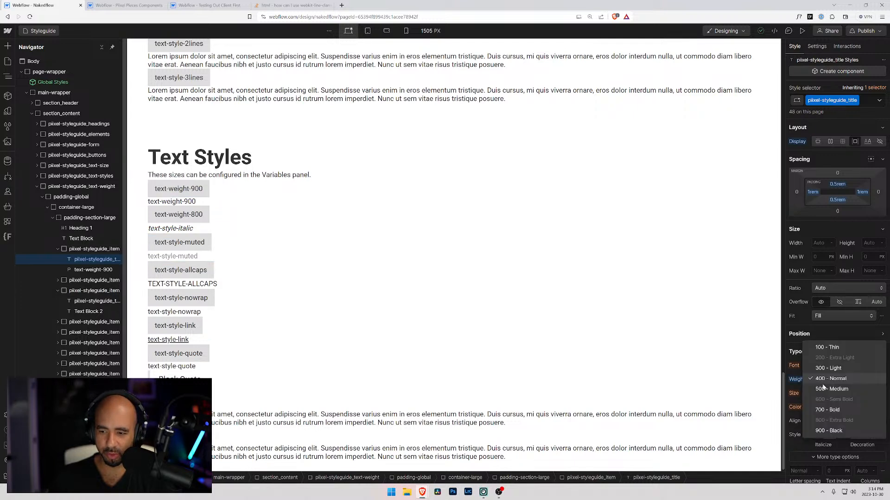
left_click(824, 432)
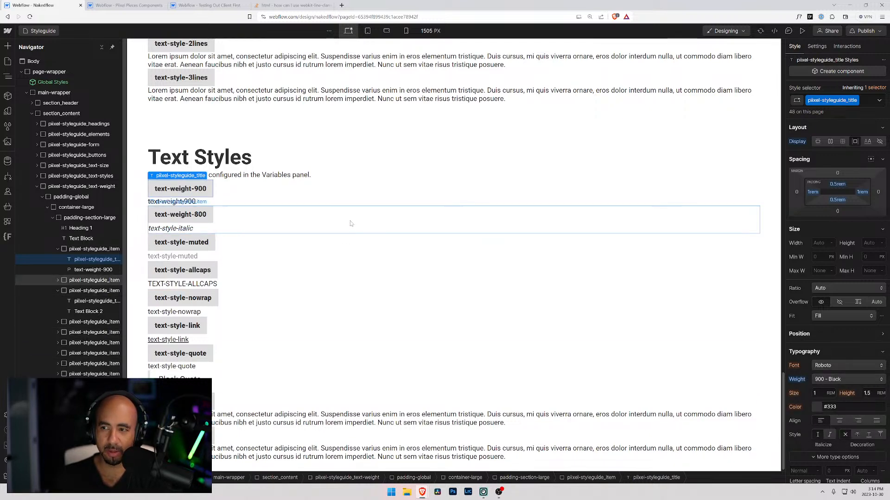
key("ctrl+z")
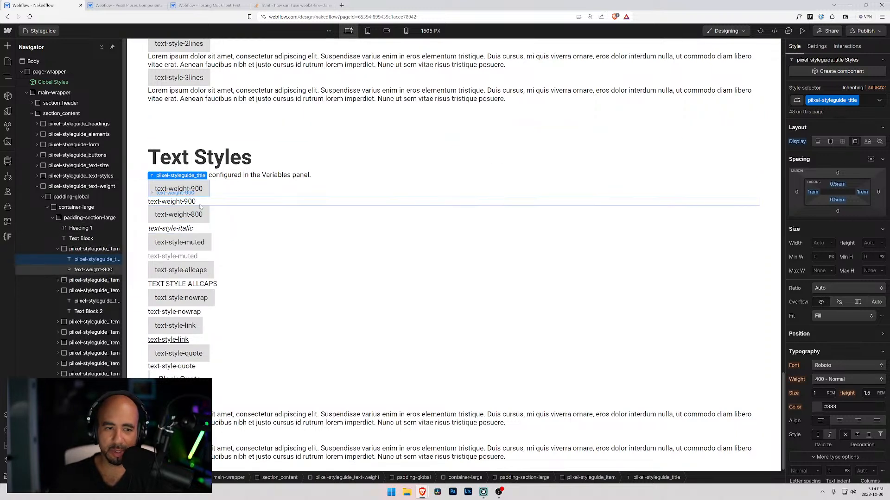
Set the font weight of the text-weight-900 class on the paragraph to 900 - Black.
left_click(201, 204)
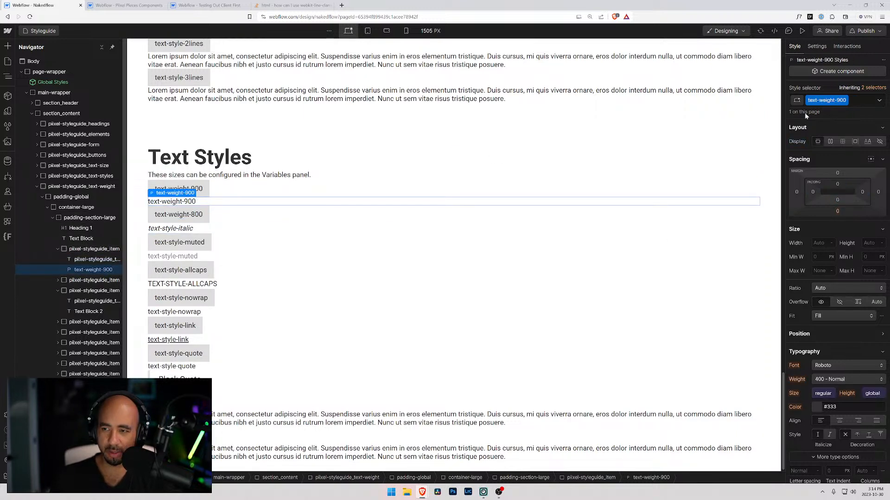
left_click(827, 379)
left_click(824, 432)
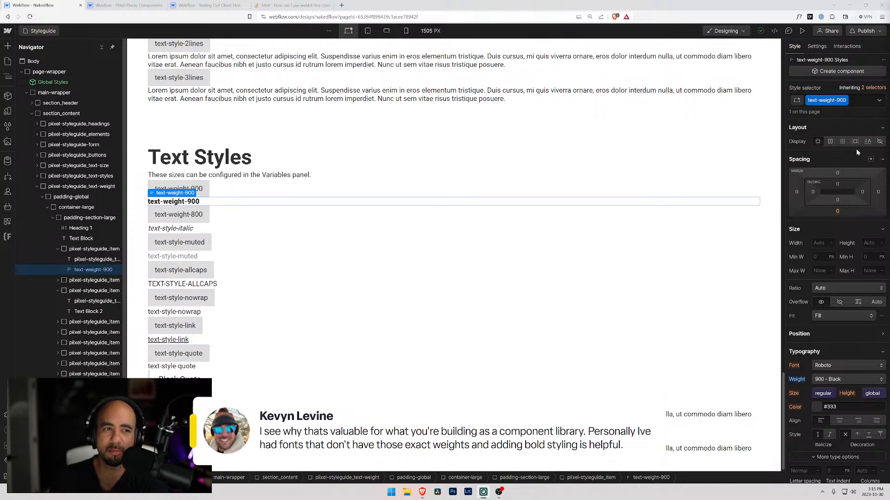
Examine the font weights set on the text-weight-bold sample and the Text Weights heading in the Testing Out Client First style guide.
left_click(210, 6)
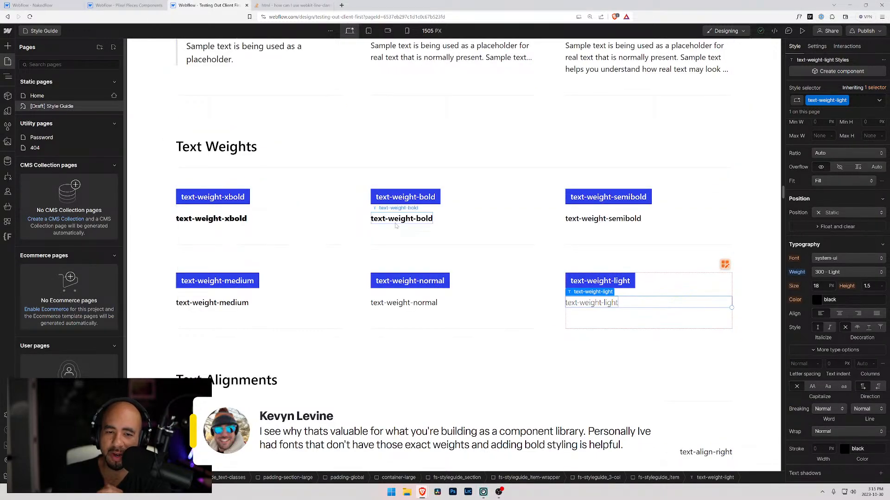
key("z")
left_click(401, 219)
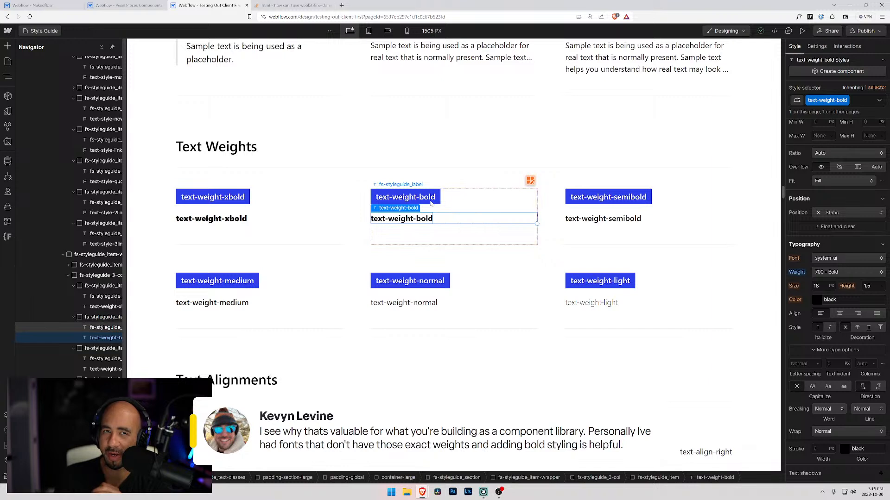
left_click(818, 272)
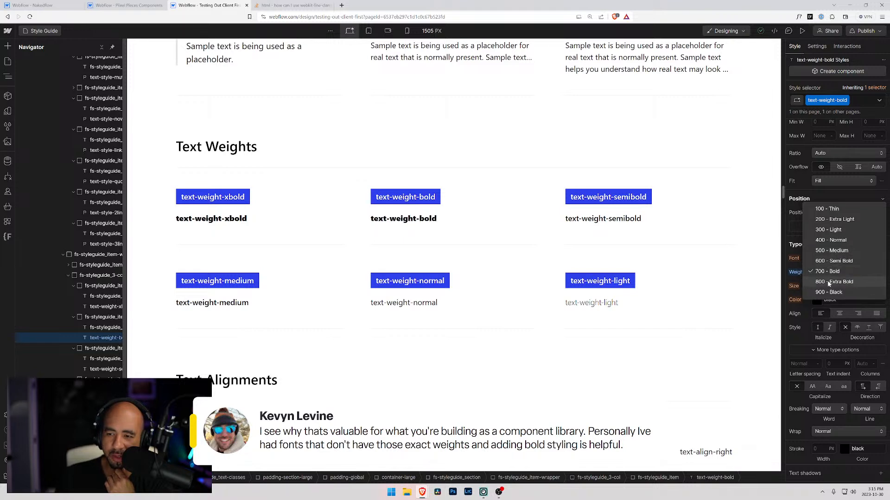
left_click(457, 218)
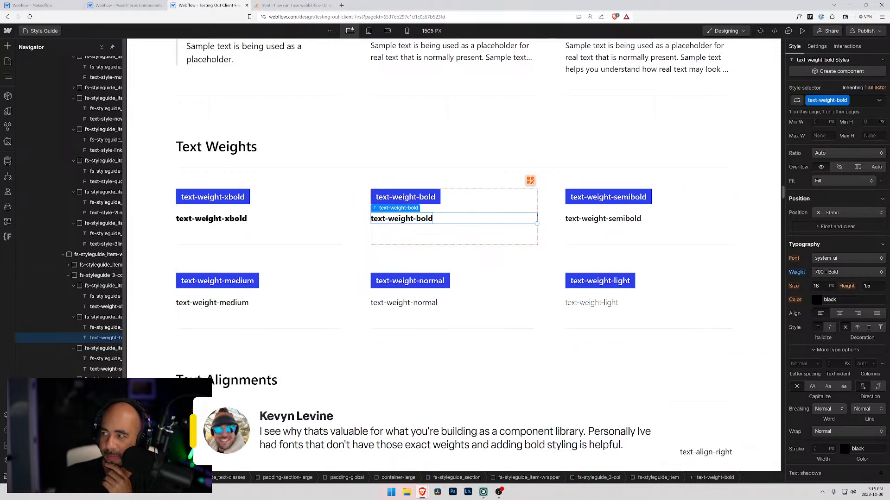
left_click(500, 147)
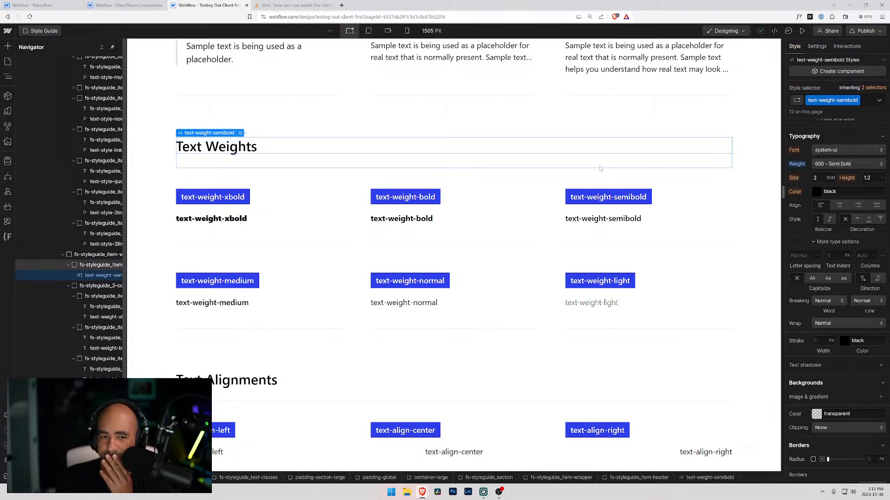
scroll(837, 296, "up", 1)
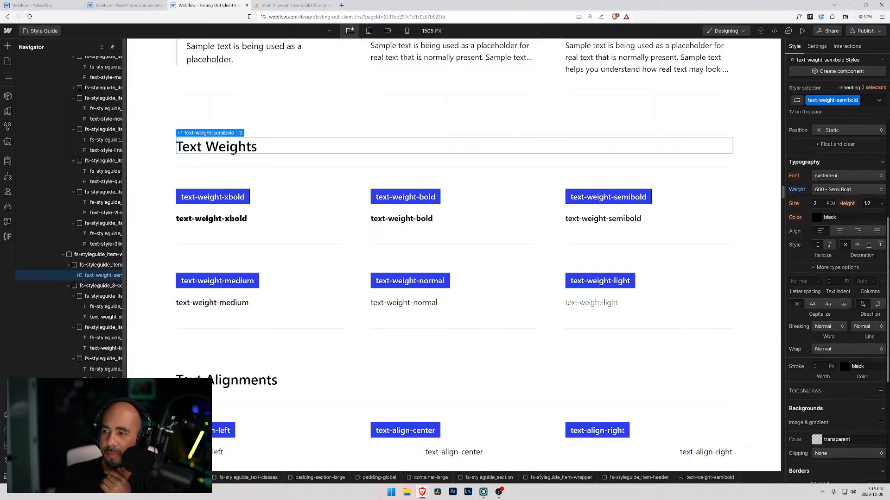
scroll(837, 296, "up", 1)
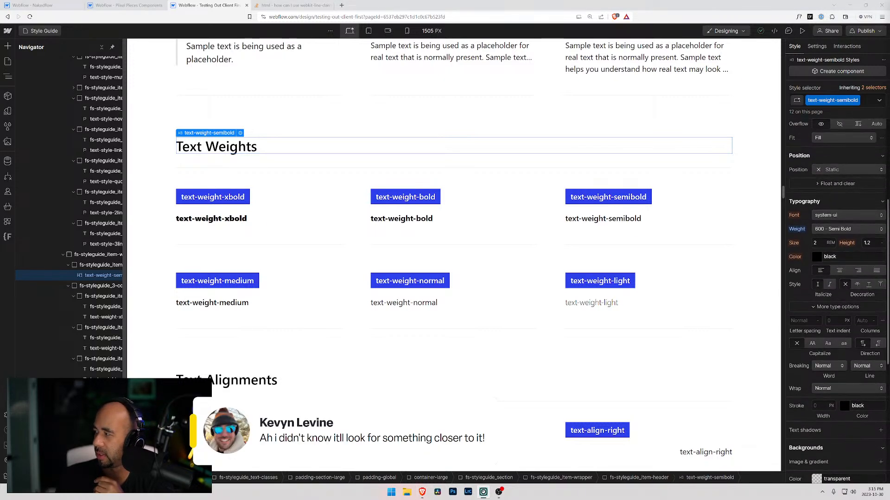
scroll(837, 297, "up", 1)
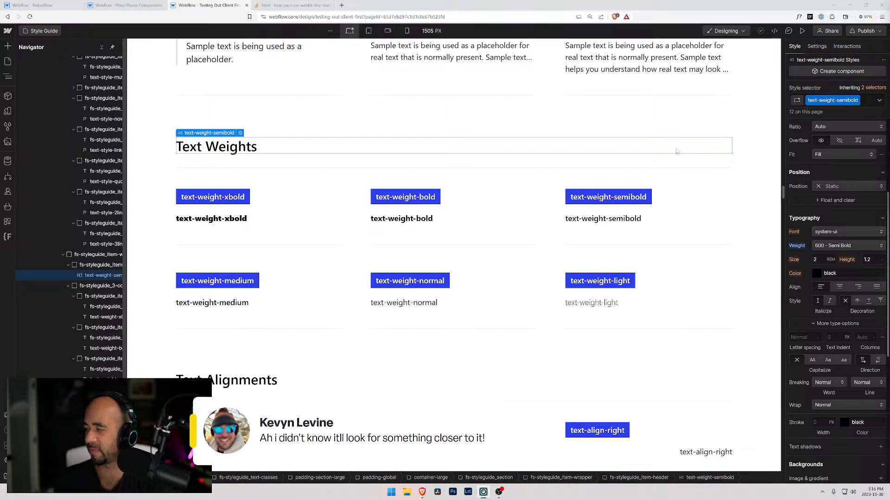
scroll(857, 216, "up", 4)
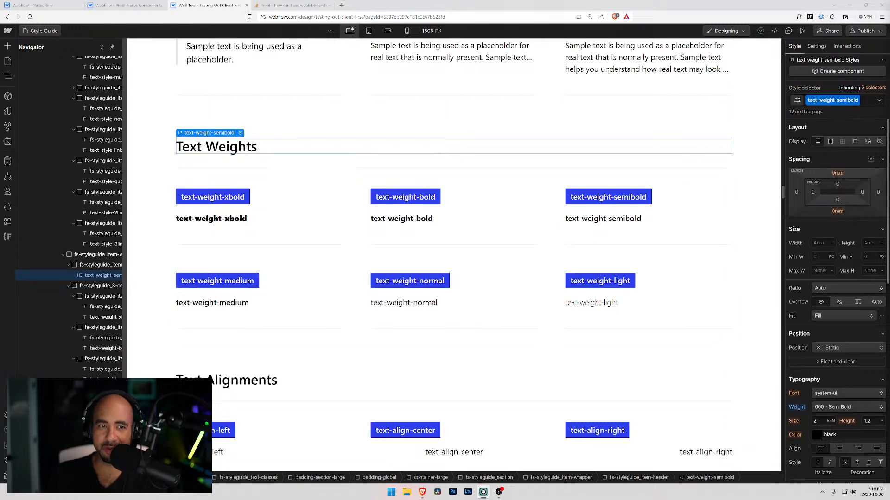
left_click(90, 5)
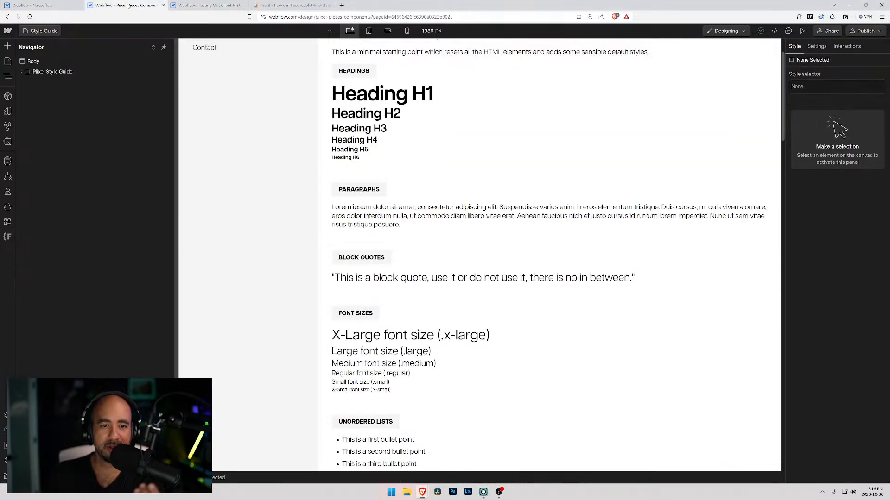
left_click(208, 5)
Examine the text-style-italic and text-style-3lines samples in the Client First Text Styles section and return to the Nakedflow Styleguide page.
scroll(230, 116, "up", 7)
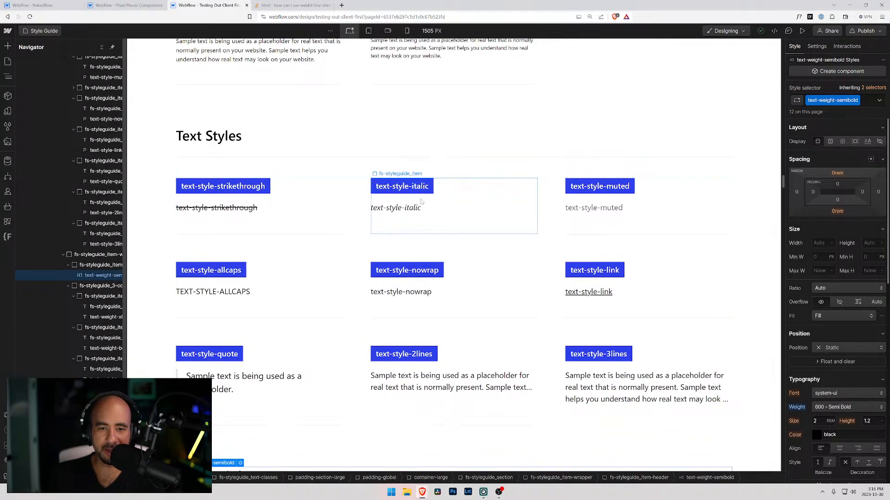
left_click(452, 208)
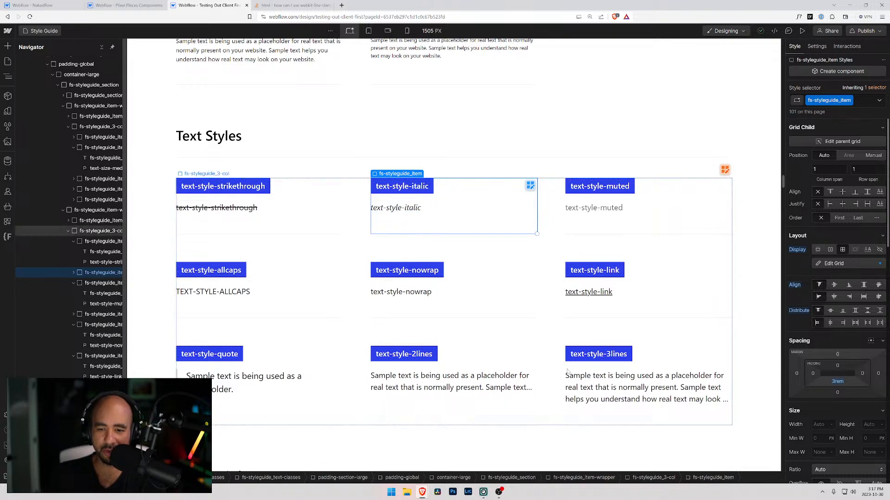
left_click(413, 210)
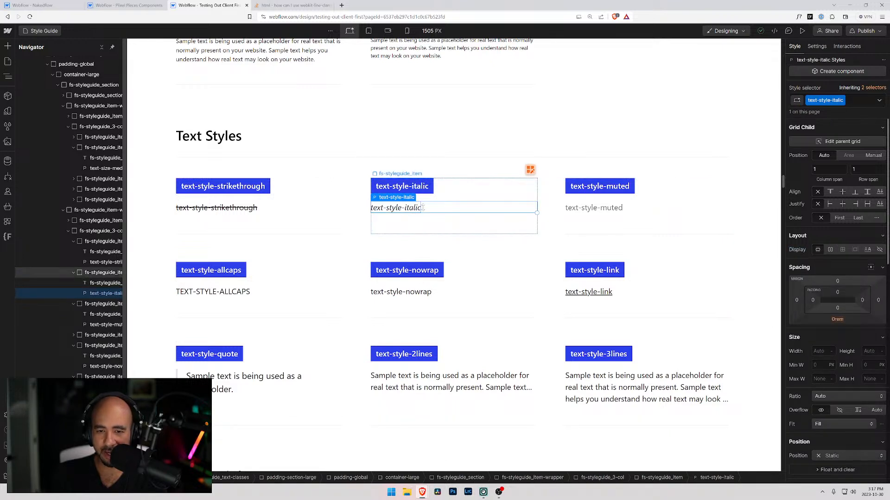
left_click(572, 379)
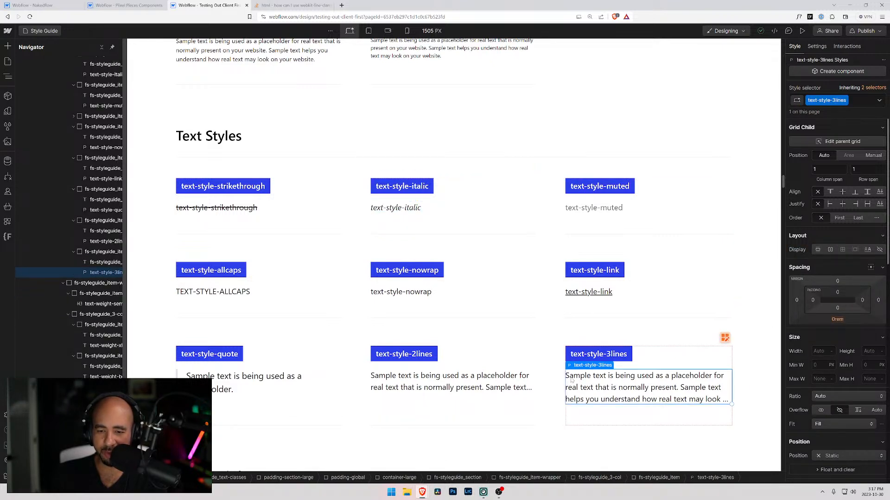
left_click(405, 210)
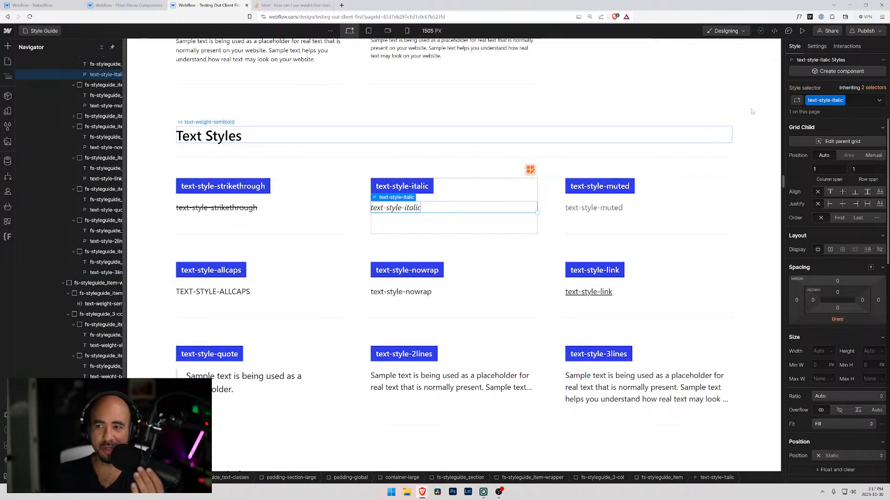
scroll(827, 227, "down", 3)
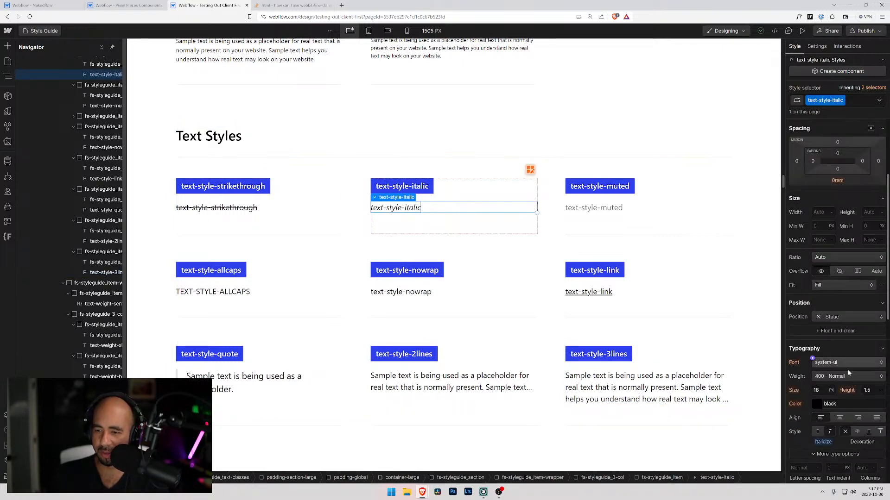
scroll(394, 239, "up", 4)
scroll(394, 238, "down", 4)
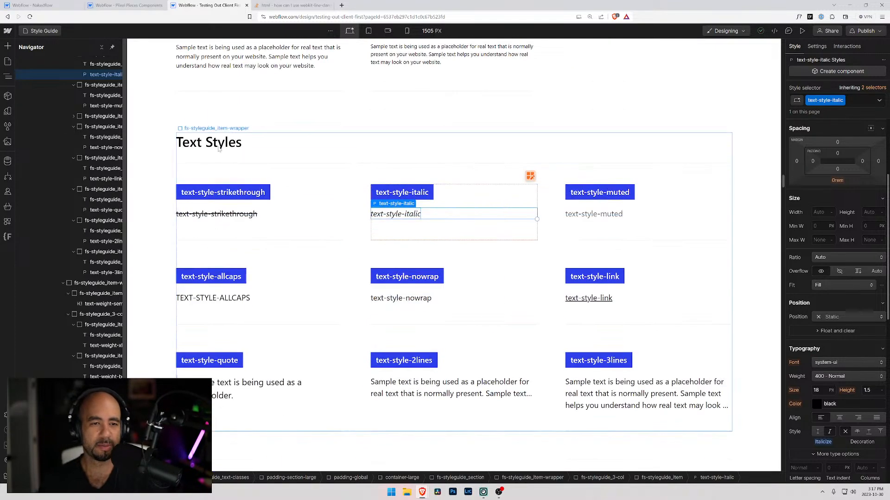
scroll(394, 238, "up", 10)
scroll(376, 166, "down", 12)
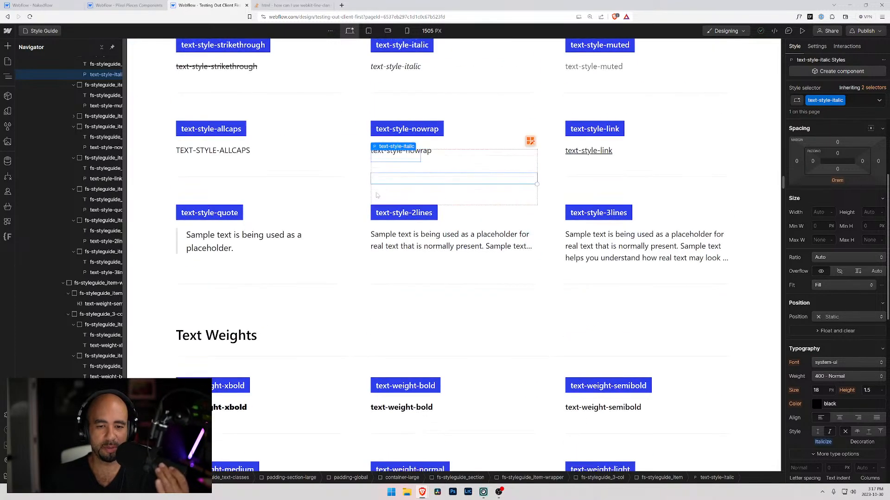
scroll(376, 166, "up", 3)
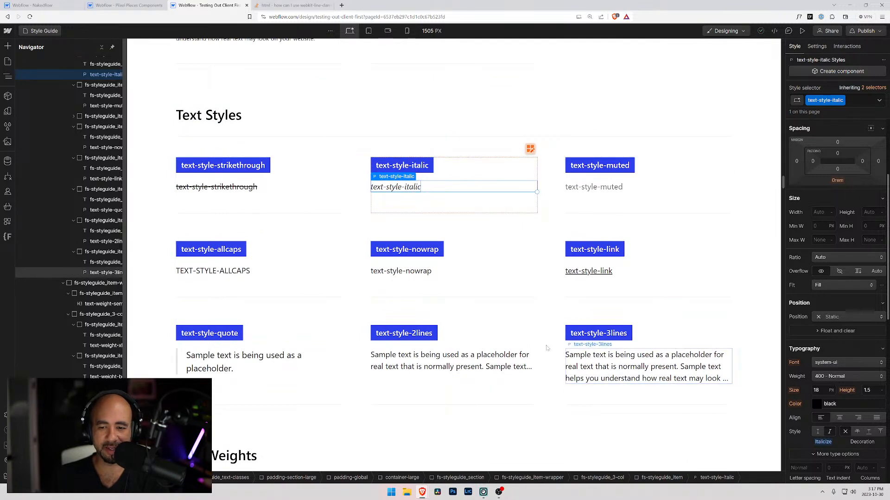
left_click(119, 5)
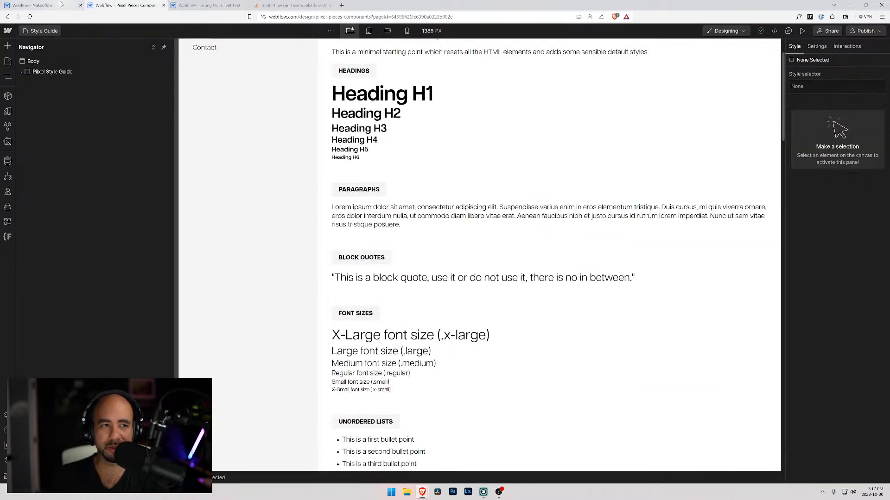
left_click(37, 5)
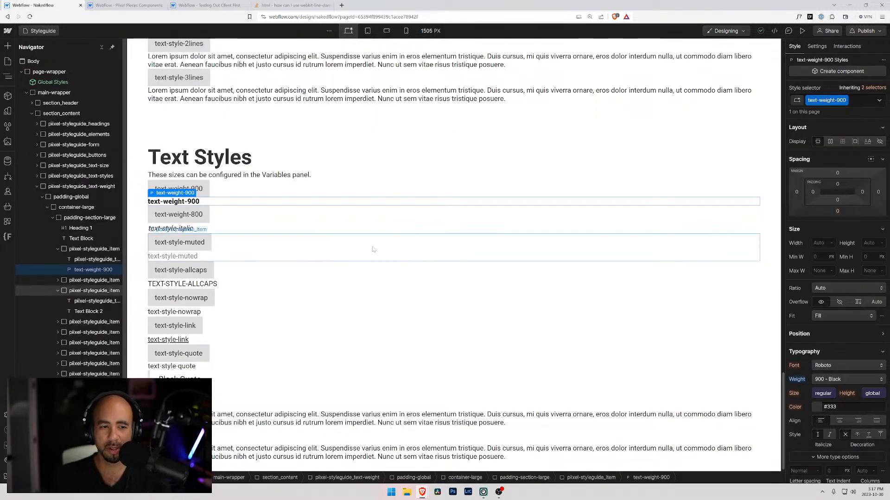
Copy the text-weight-800 label over the italic sample text directly beneath it.
left_click(178, 222)
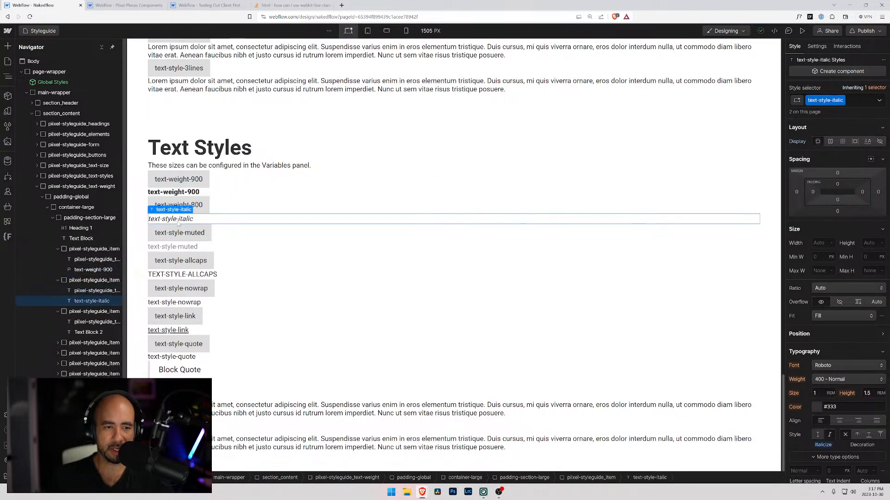
left_click(178, 205)
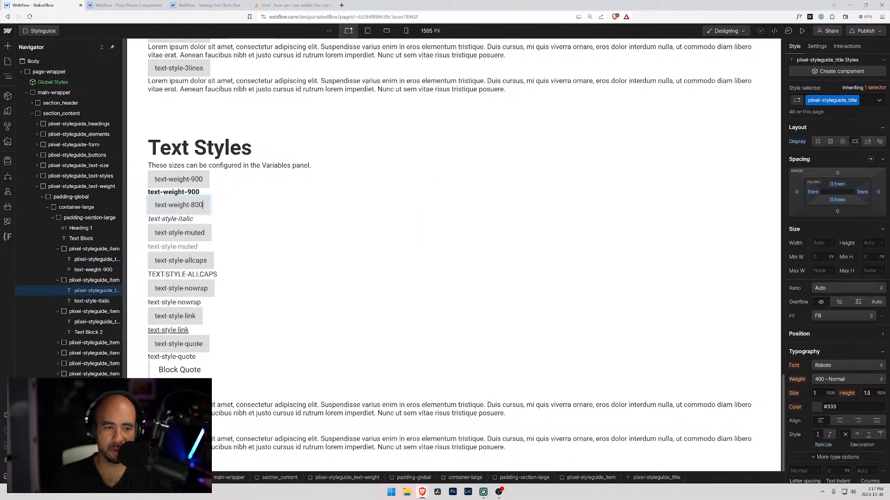
double_click(179, 205)
key("ctrl+c")
key("Escape")
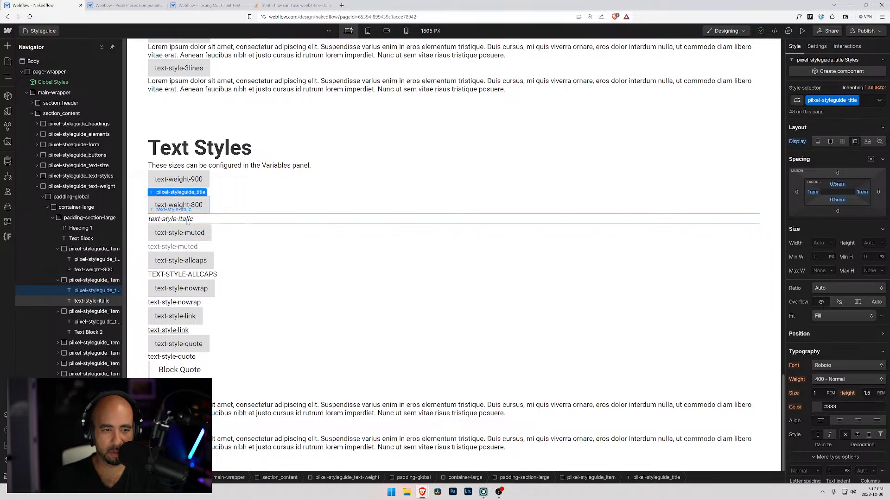
double_click(190, 220)
key("ctrl+v")
key("Escape")
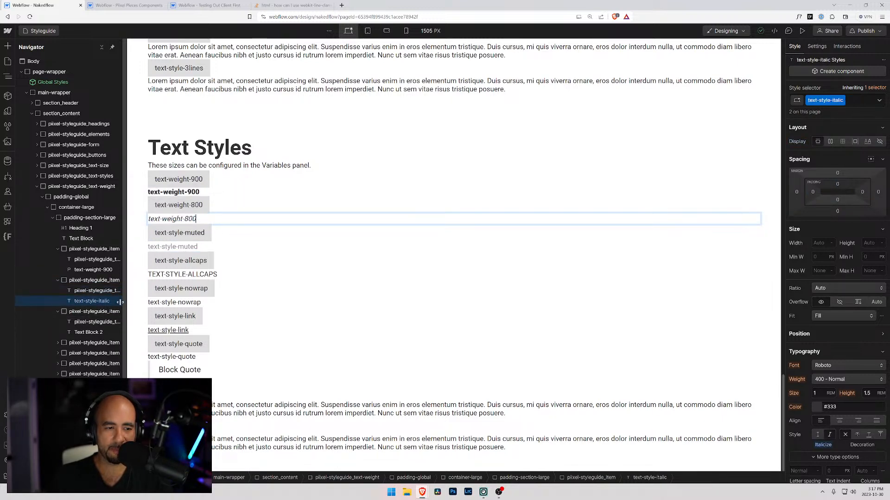
left_click(93, 291)
left_click(91, 302)
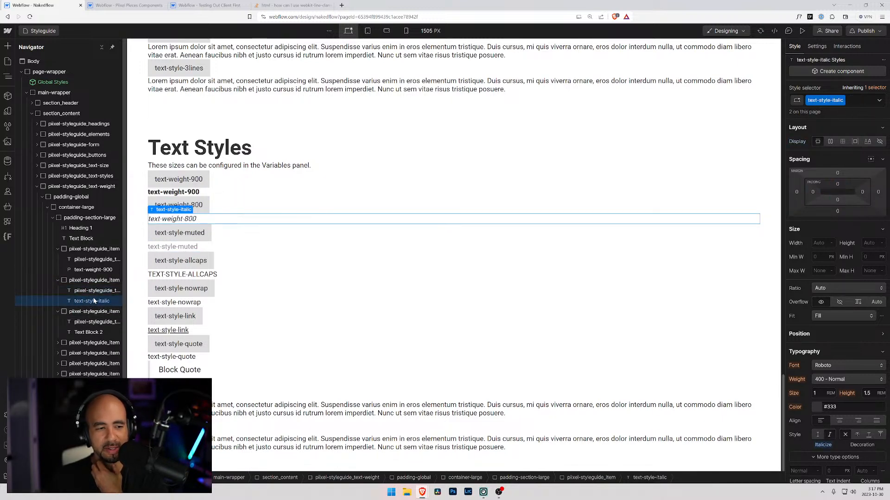
Delete the surplus style items below text-weight-900 in the text-weight section, keeping only the text-style-nowrap item.
left_click(81, 280)
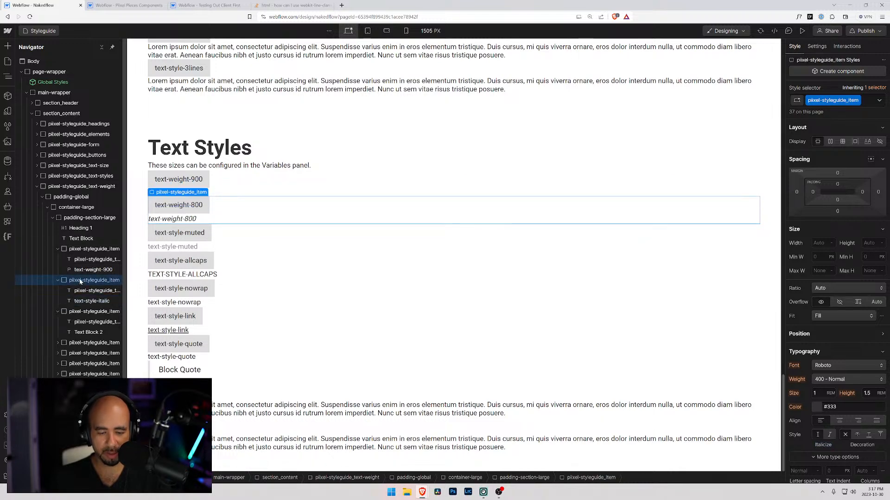
key("Delete")
key("Delete")
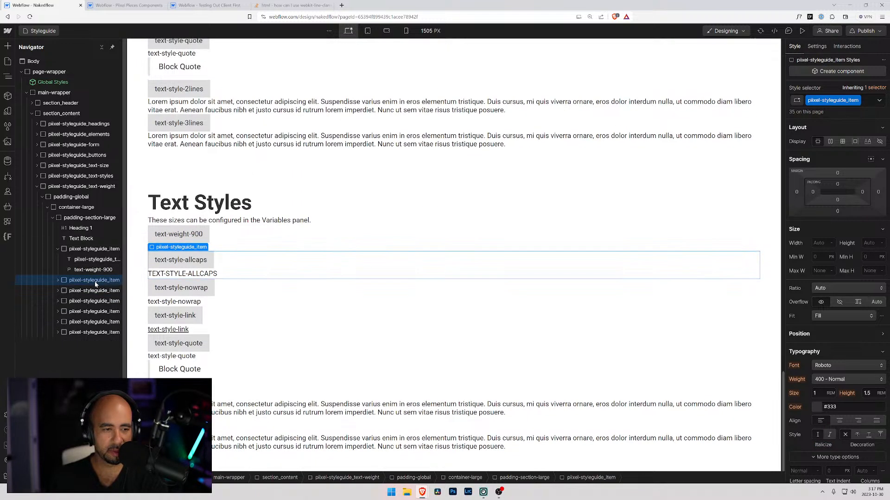
key("Delete")
key("Delete")
key("Delete")
key("Delete")
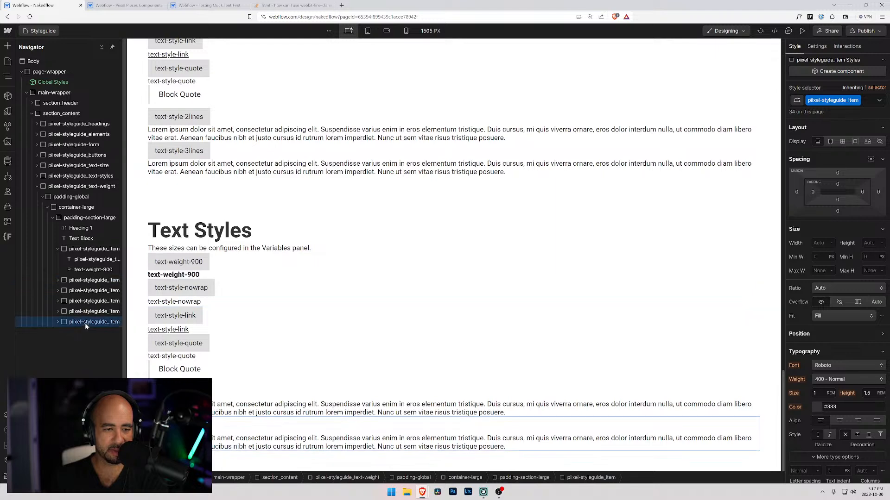
key("Delete")
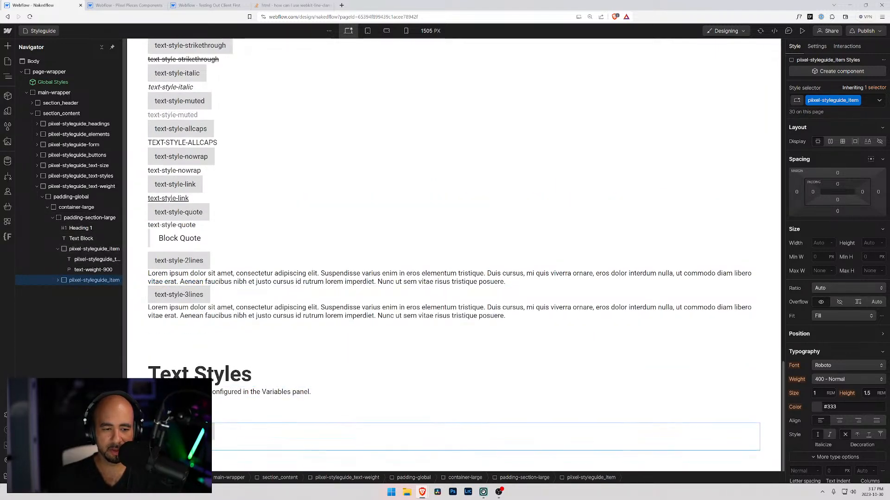
Change the remaining item's label to text-weight-800 and paste the copied class name over its text-style-nowrap sample text.
left_click(181, 431)
double_click(180, 404)
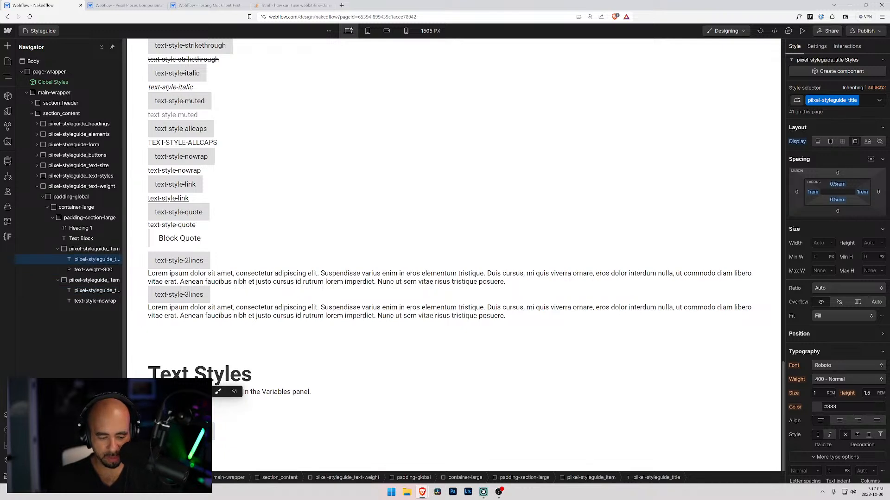
double_click(181, 431)
key("ctrl+a")
key("ctrl+v")
double_click(199, 431)
type("800")
left_click(181, 445)
double_click(181, 446)
key("ctrl+a")
key("ctrl+v")
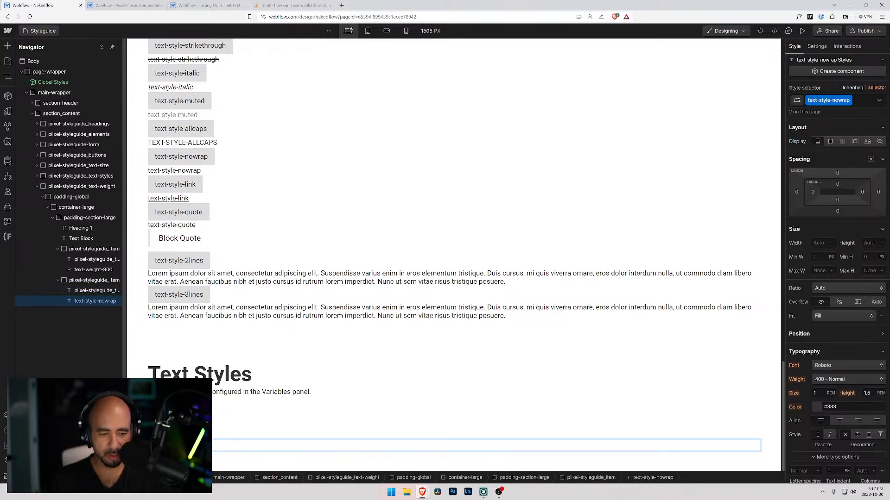
Review the site's color, container, line height, margin and padding variables and return to the Styleguide's element structure.
left_click(8, 112)
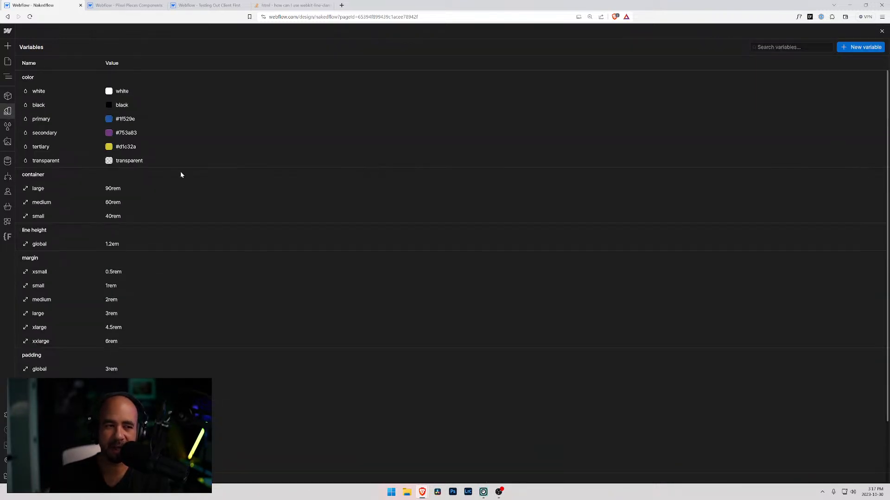
scroll(135, 123, "down", 2)
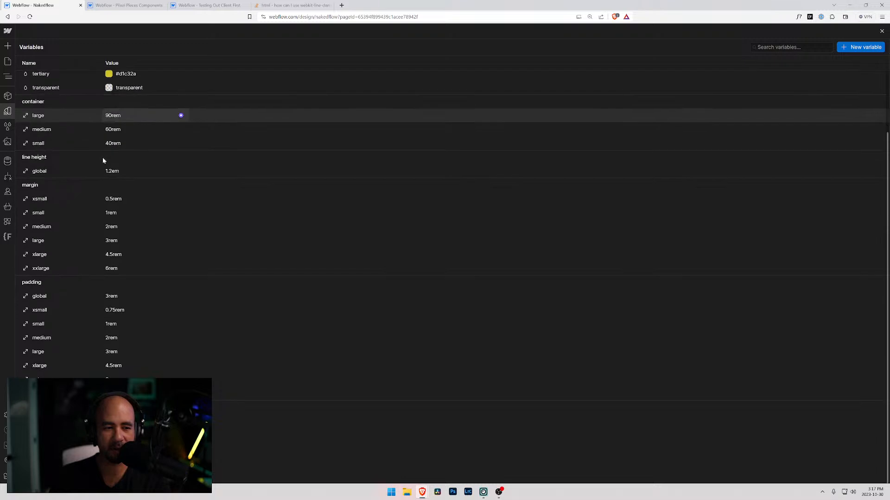
scroll(62, 139, "up", 2)
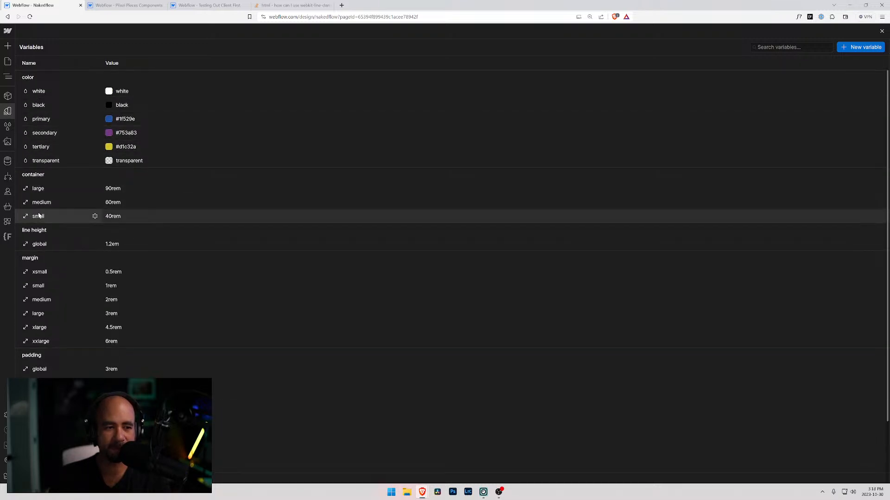
scroll(106, 294, "down", 1)
scroll(106, 294, "down", 1)
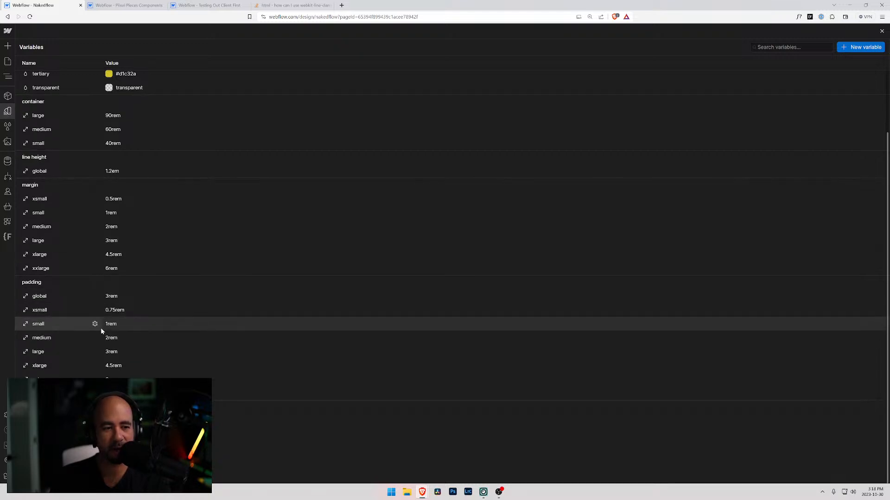
scroll(99, 342, "up", 2)
scroll(121, 341, "down", 2)
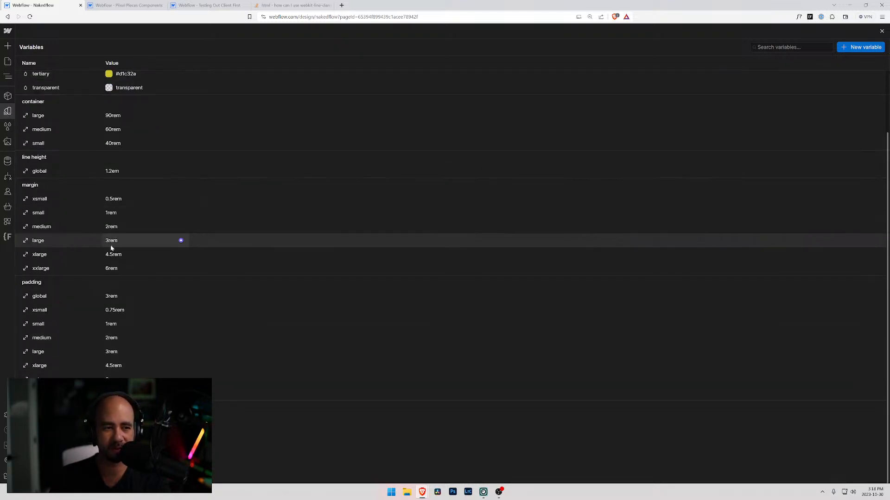
scroll(112, 253, "up", 2)
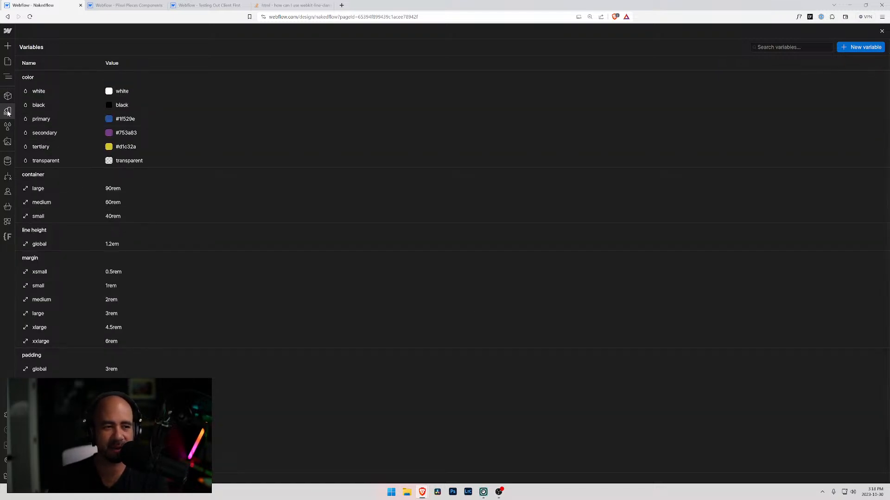
left_click(7, 61)
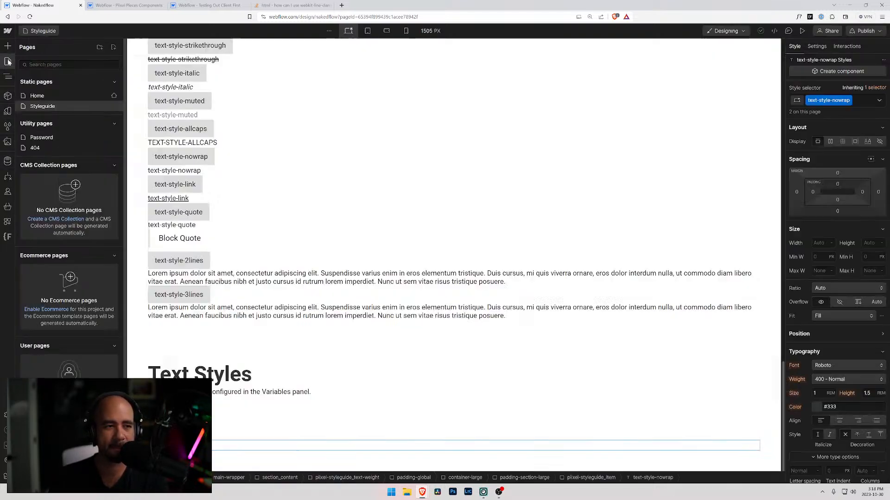
left_click(7, 126)
left_click(8, 112)
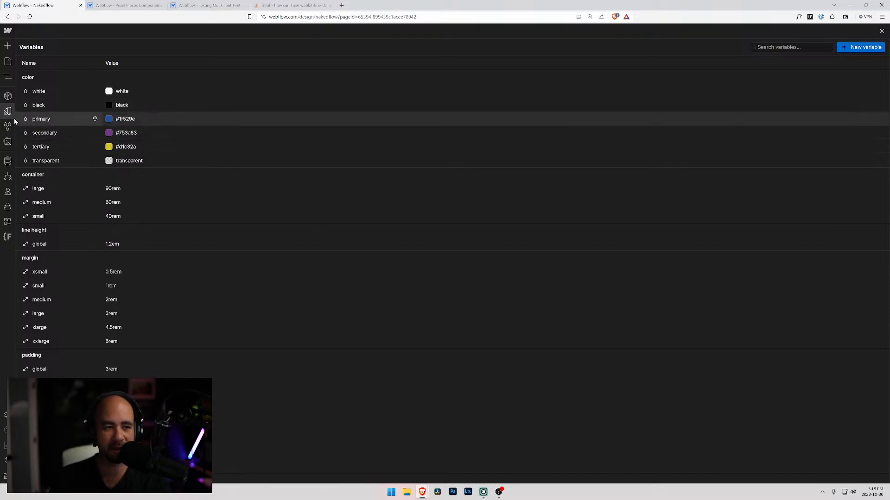
left_click(8, 61)
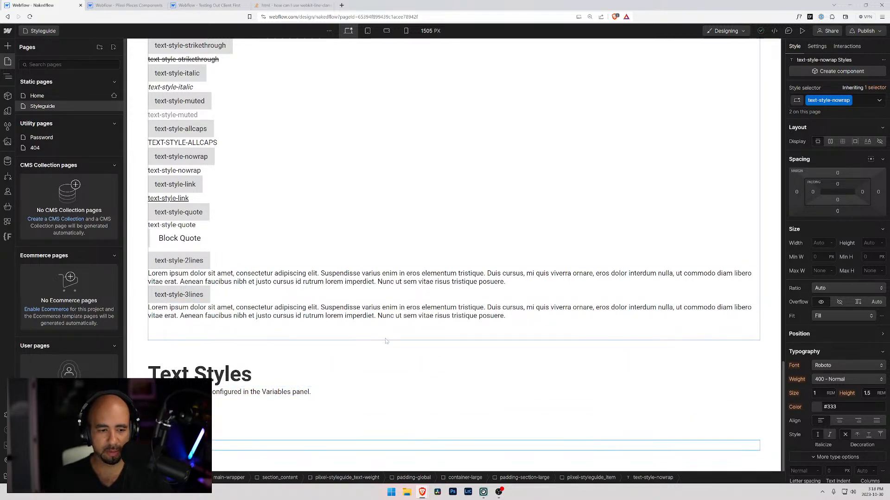
key("z")
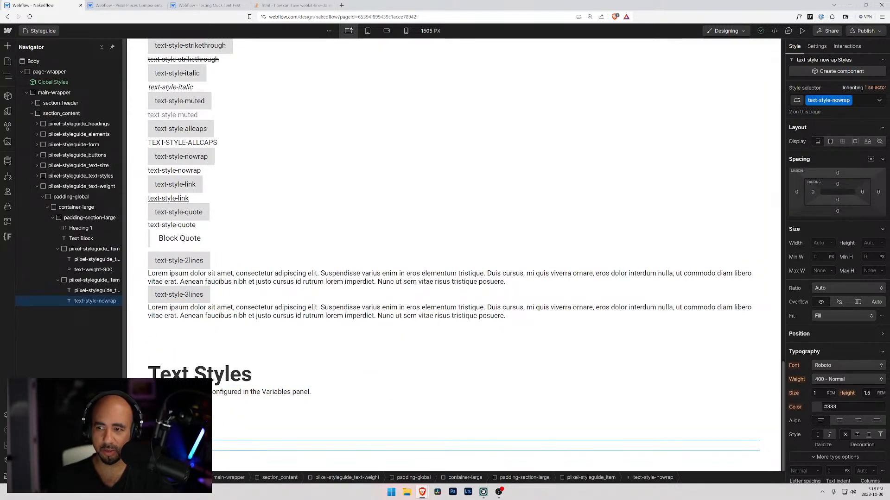
Replace the text-style-nowrap class on the last sample text in the text-weight section with a new text-weight-800 class.
key("ctrl+Return")
key("BackSpace")
type("text-")
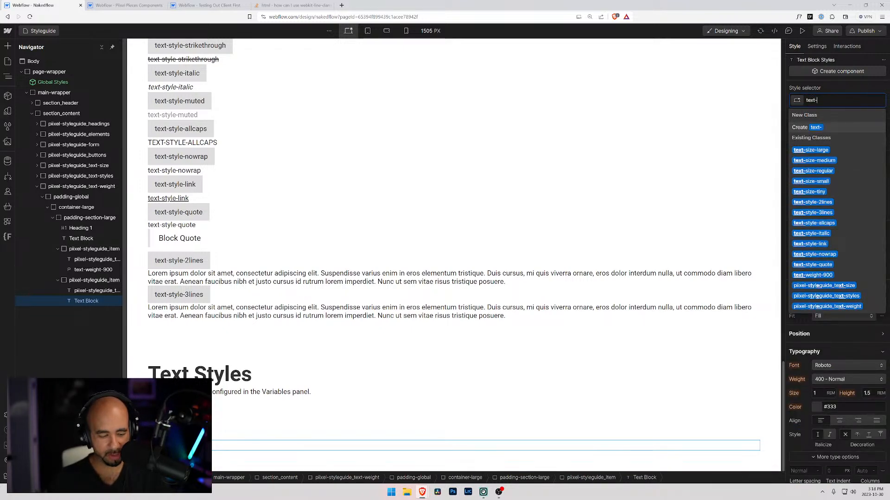
key("ctrl+plus")
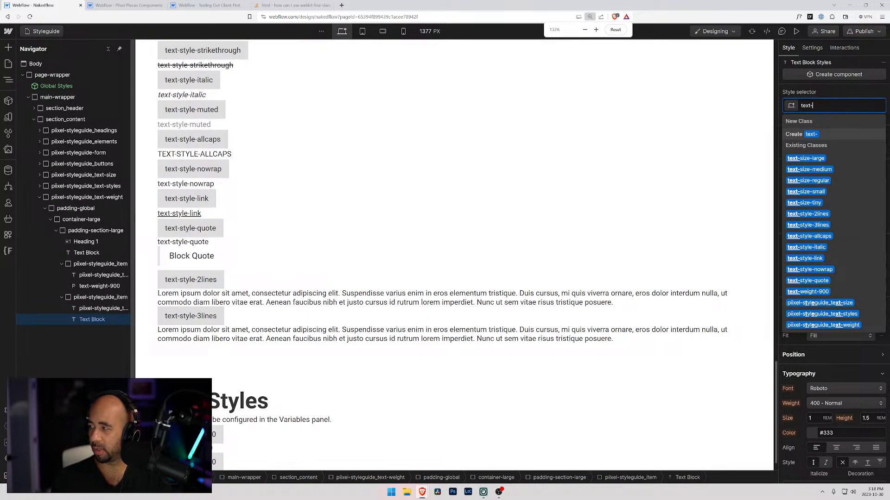
key("ctrl+plus")
key("ctrl+minus")
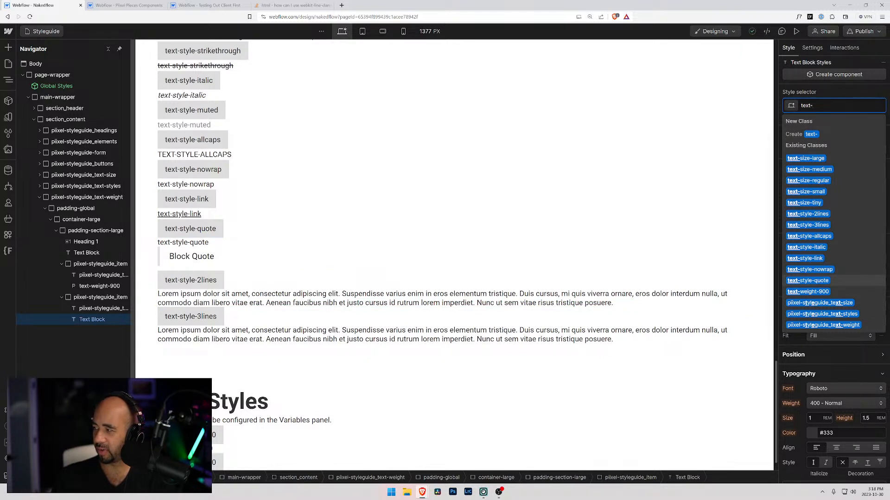
scroll(482, 370, "down", 1)
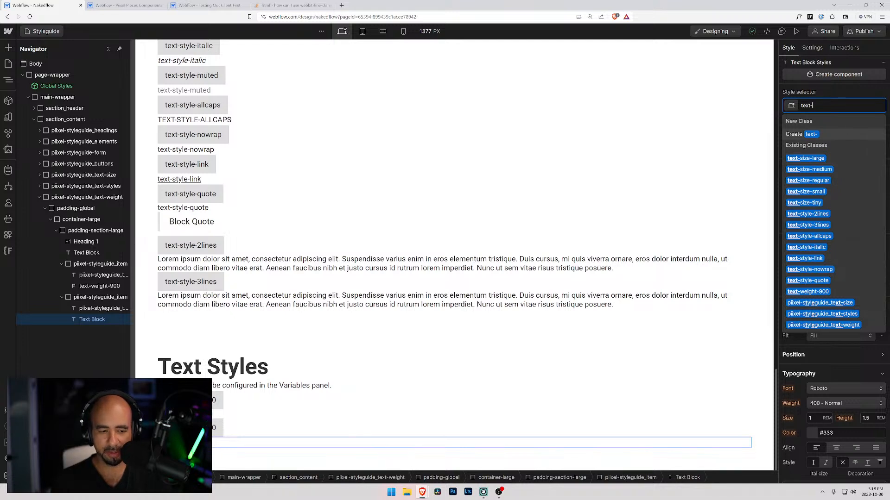
type("wegbi")
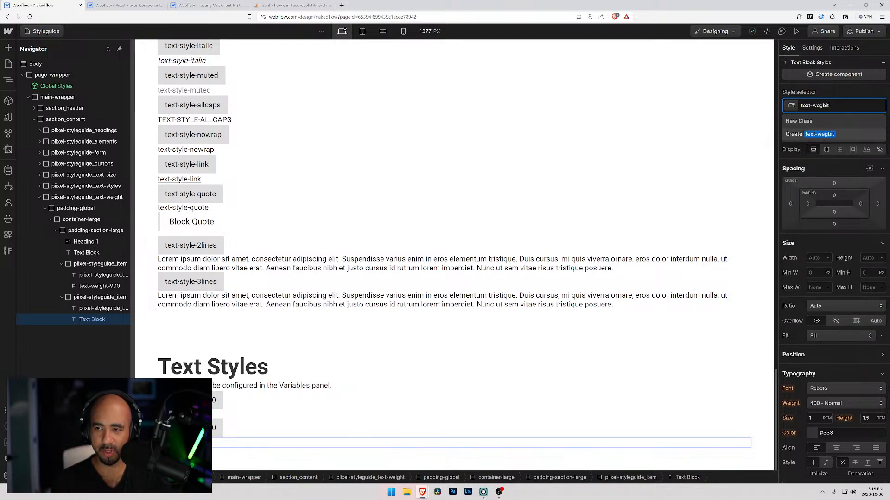
type("t")
key("BackSpace")
key("BackSpace")
key("BackSpace")
type("ght")
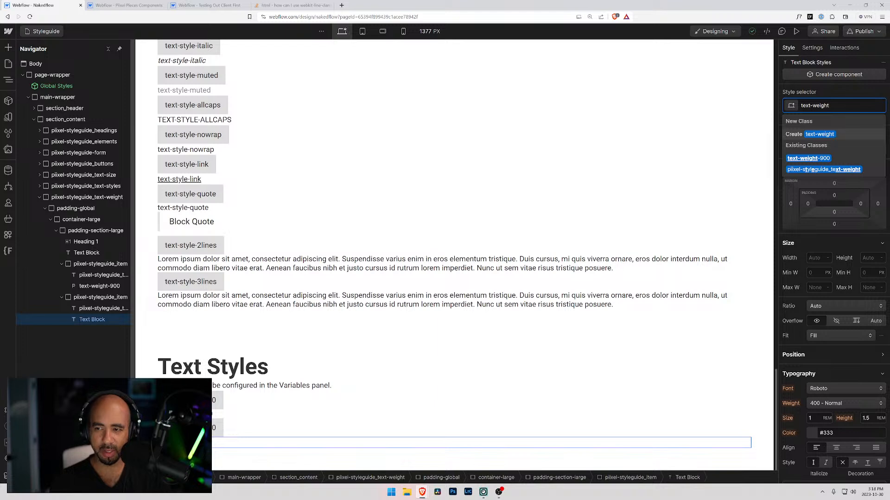
type("-800")
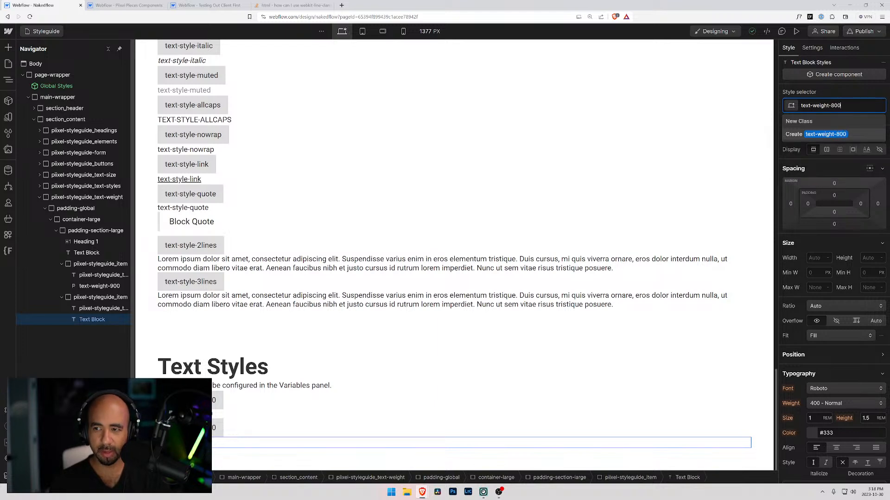
key("Return")
Try to set the font weight of the text-weight-800 class to 800 - Extra Bold.
scroll(790, 290, "down", 4)
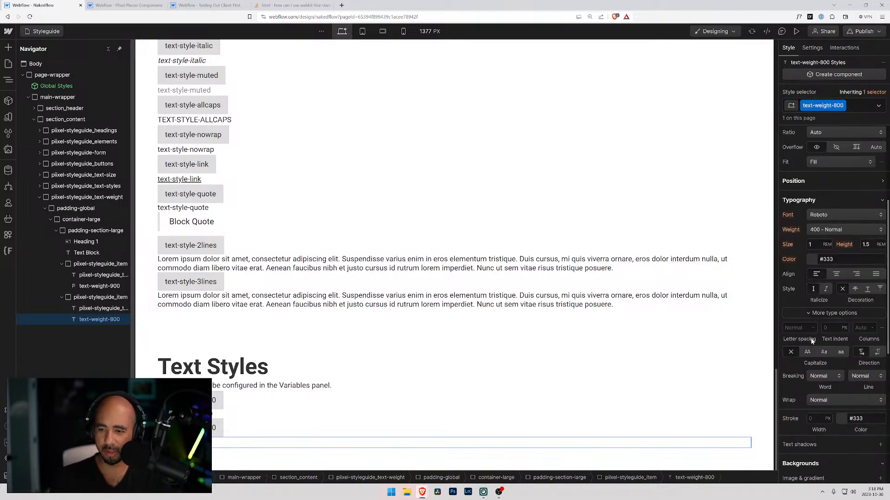
left_click(829, 230)
left_click(815, 275)
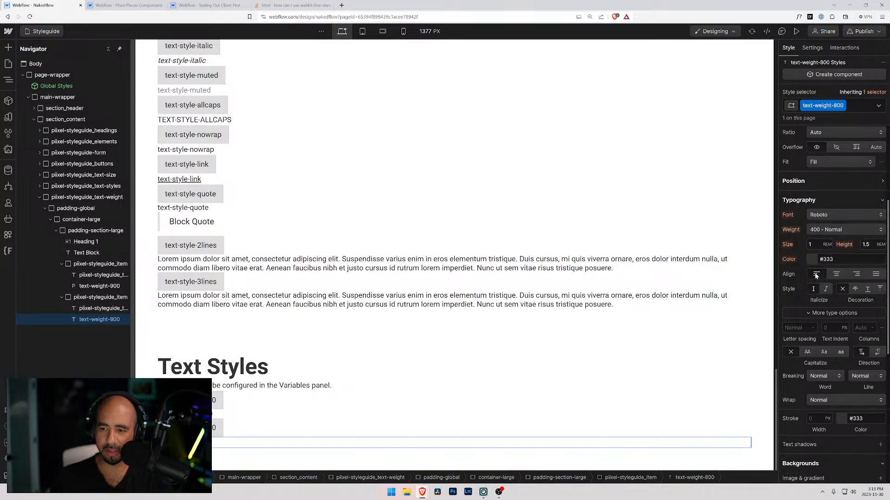
left_click(829, 229)
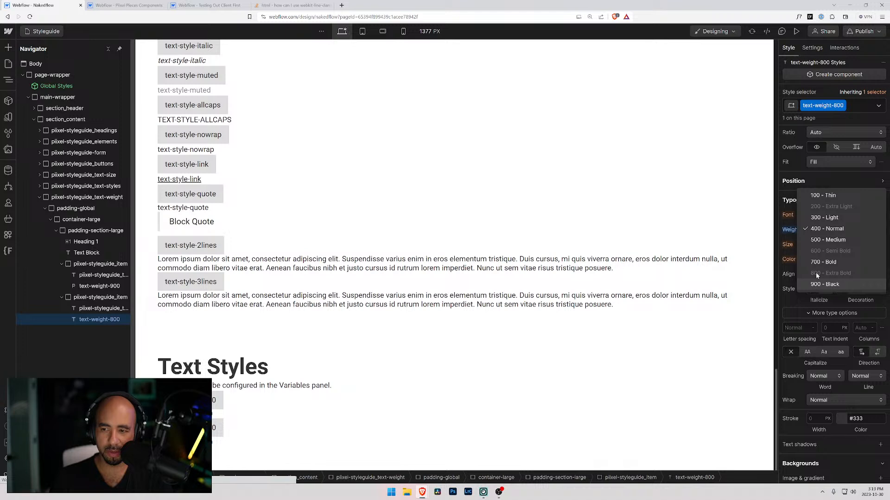
left_click(817, 274)
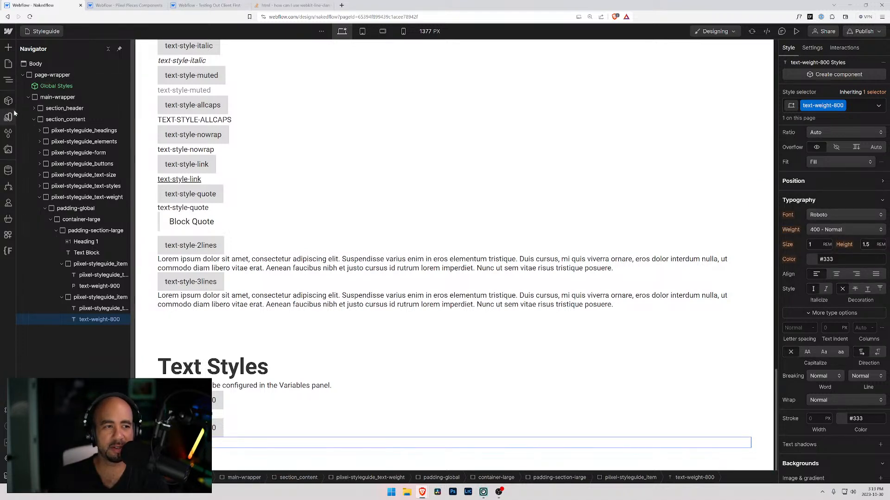
Open the font settings of the Nakedflow site.
left_click(8, 32)
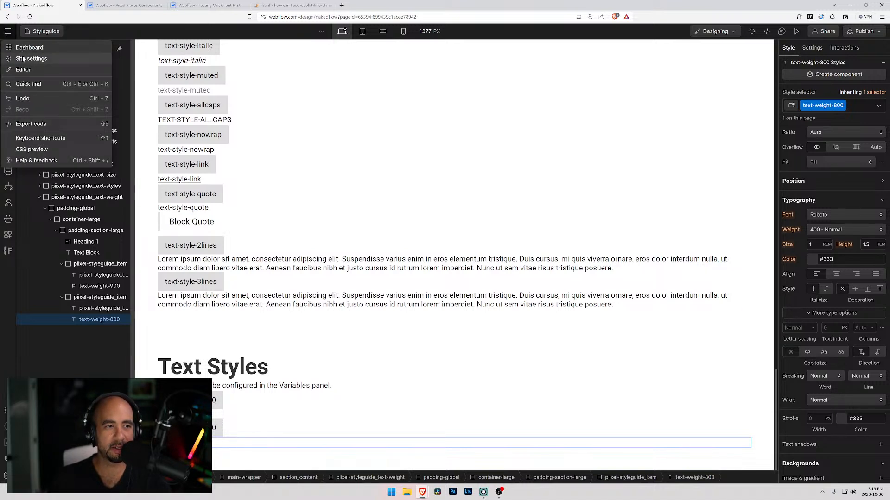
left_click(27, 58)
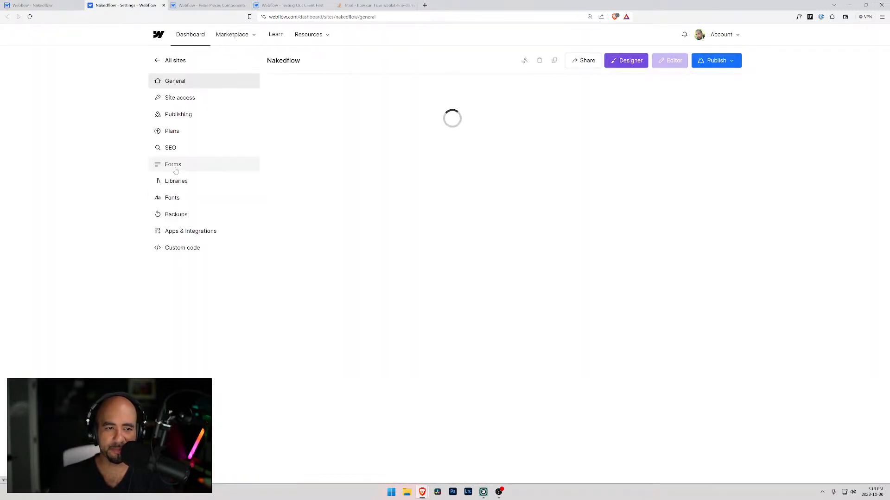
left_click(176, 199)
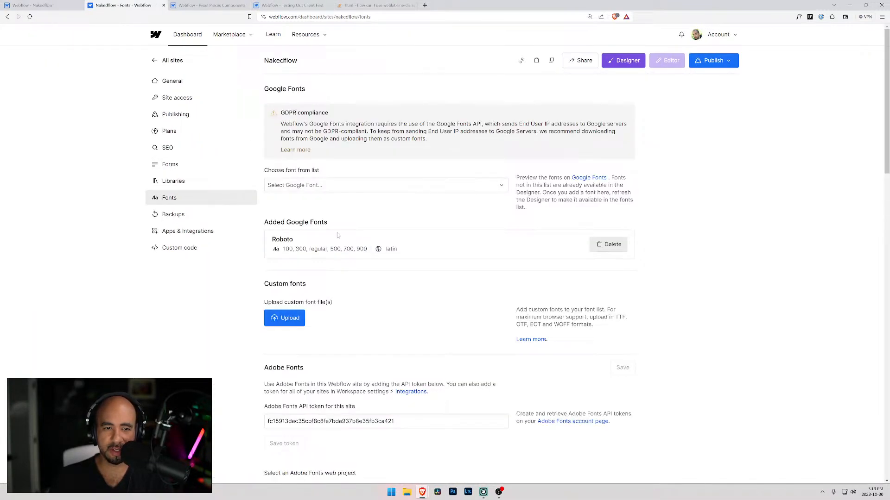
Browse the available Google fonts, search them for "pro" and clear the search.
left_click(350, 185)
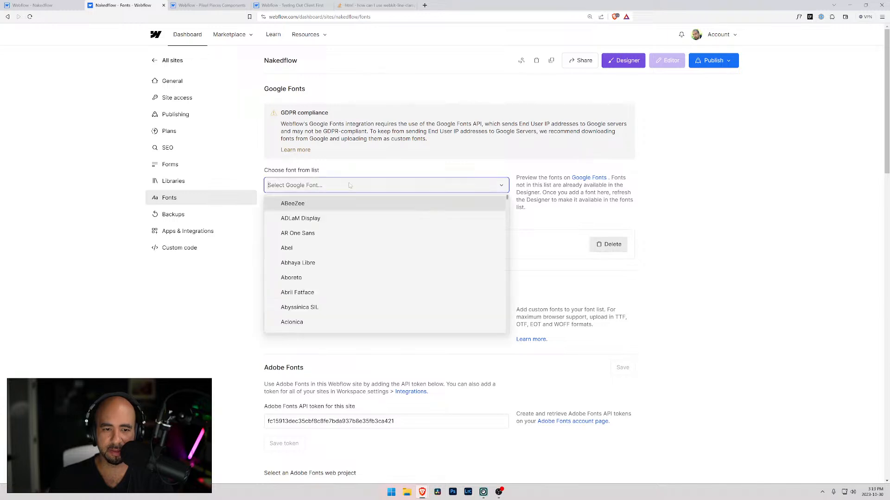
scroll(348, 231, "down", 6)
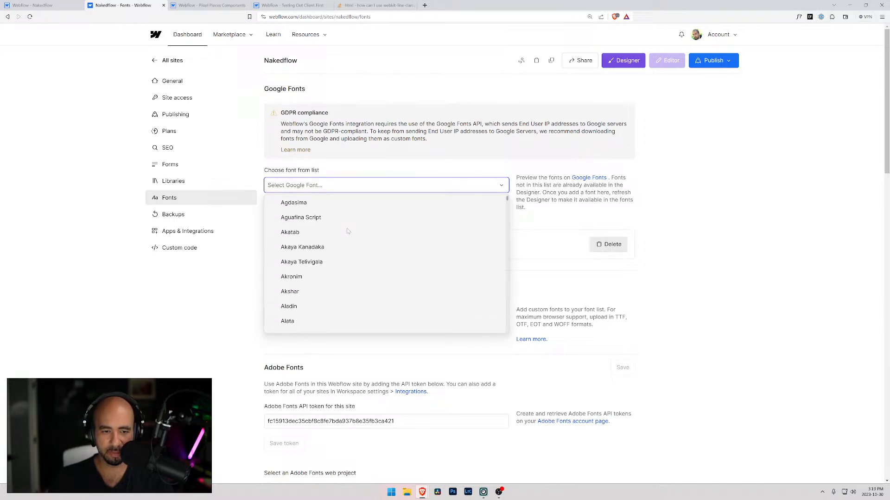
scroll(348, 231, "down", 5)
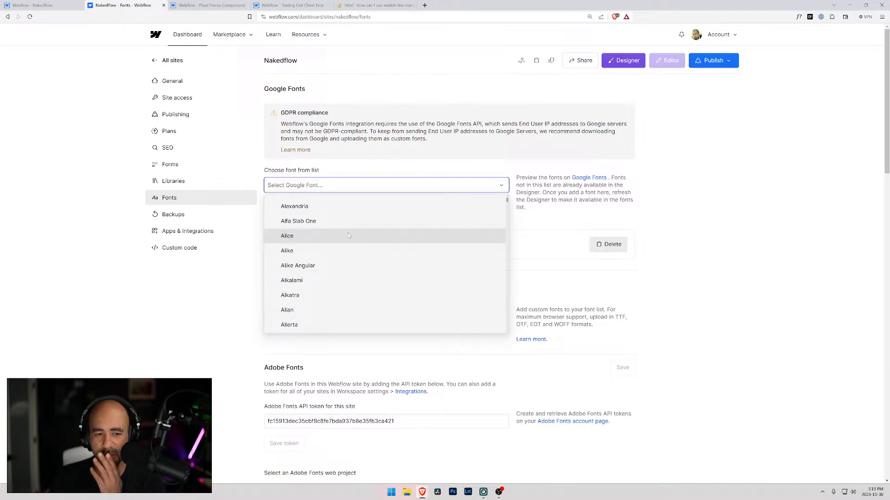
scroll(441, 234, "down", 4)
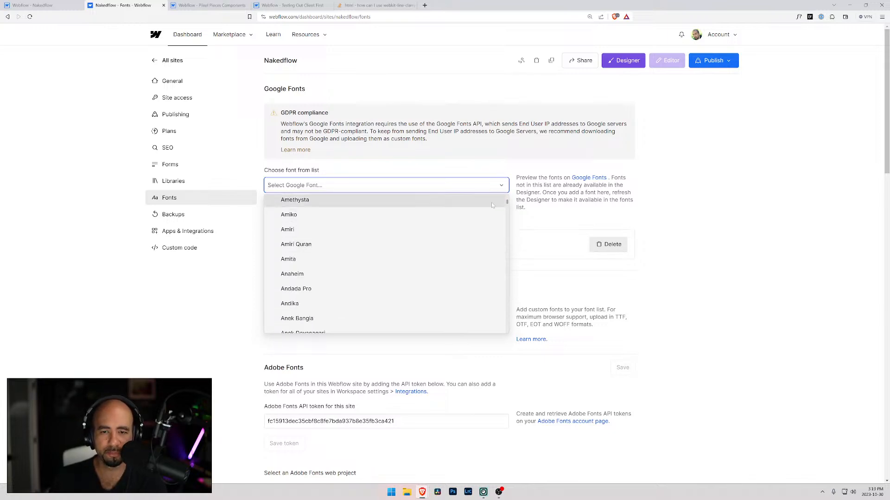
type("prox")
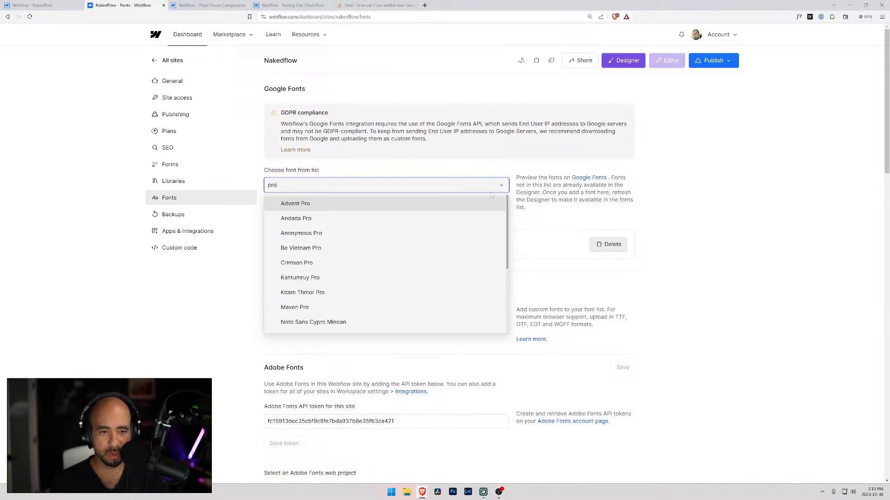
key("BackSpace")
key("BackSpace")
key("BackSpace")
key("BackSpace")
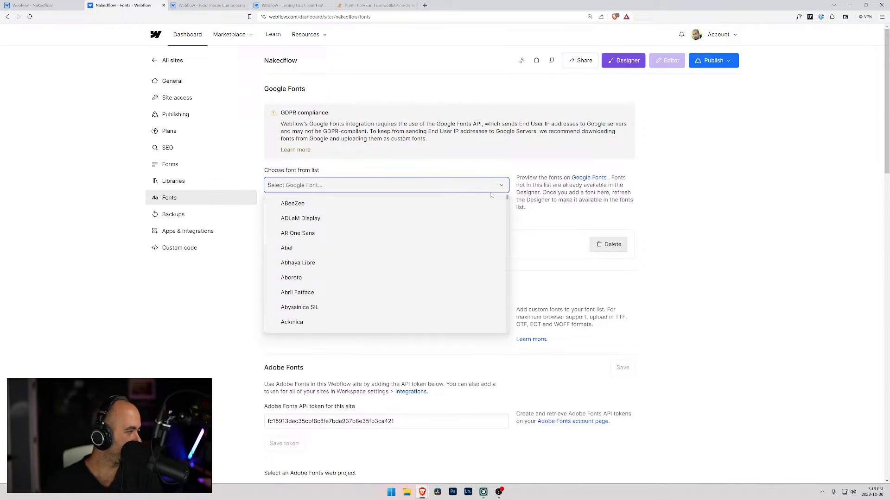
Search the Google fonts for "neu", clear the search and look through the full font list.
type("neu")
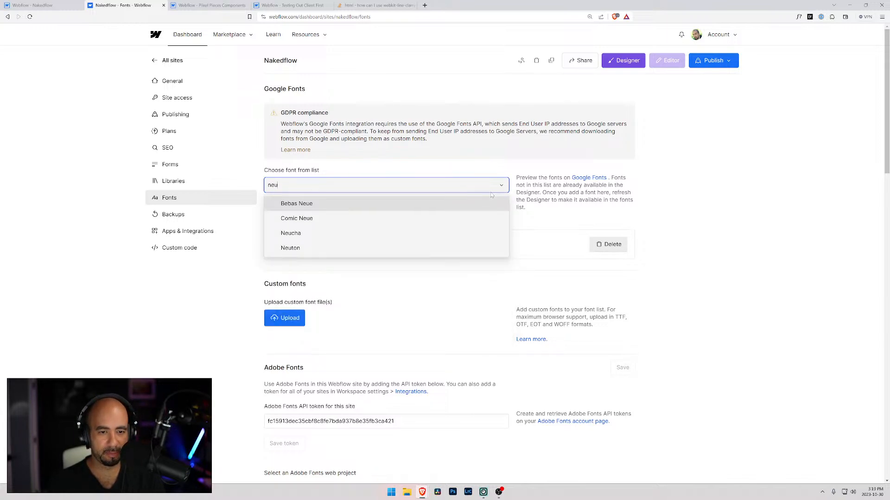
key("BackSpace")
key("BackSpace")
key("BackSpace")
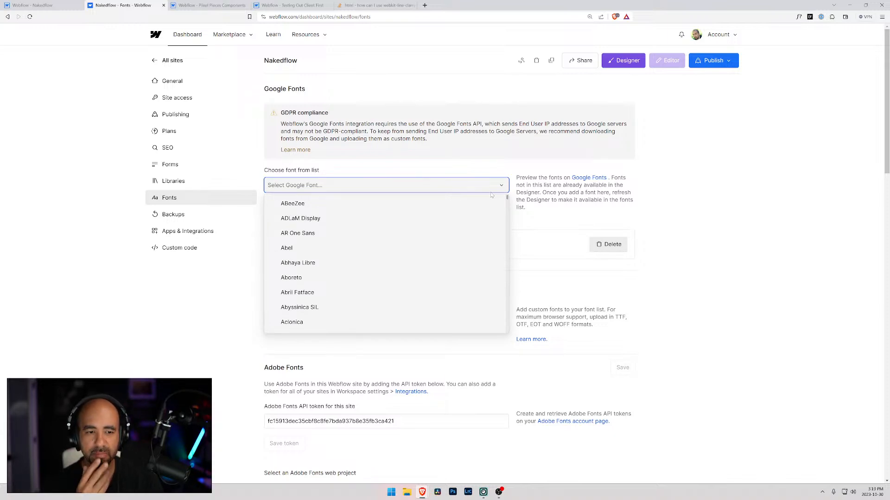
scroll(491, 195, "down", 1)
scroll(393, 254, "down", 5)
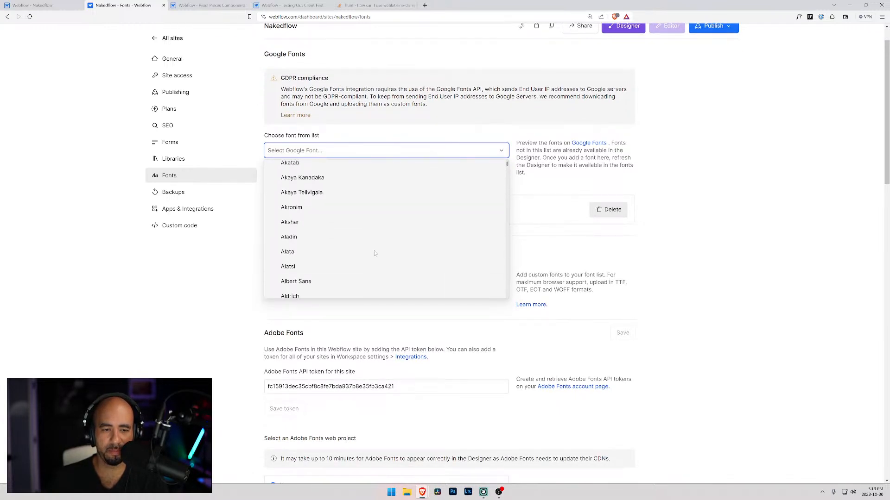
scroll(375, 253, "down", 2)
scroll(375, 251, "down", 13)
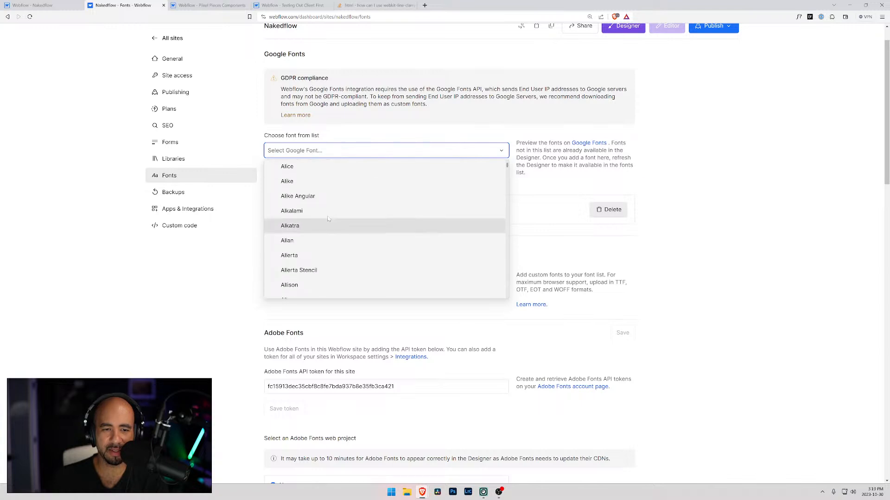
scroll(311, 242, "down", 2)
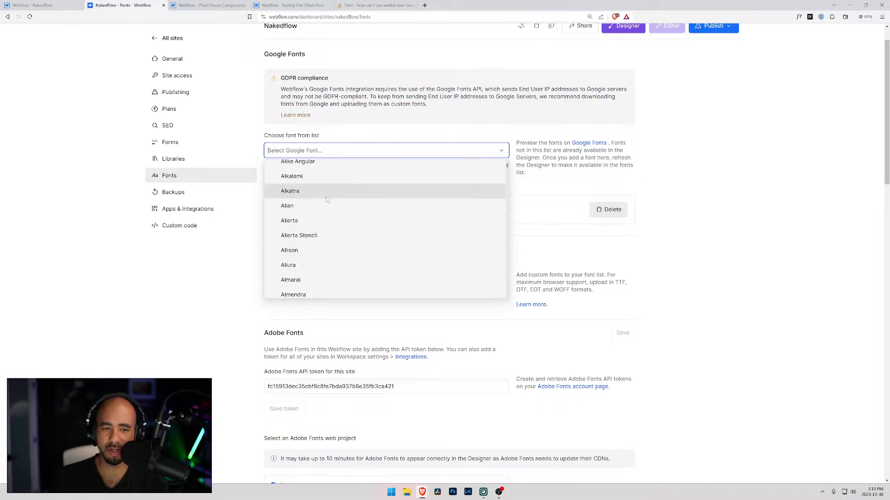
scroll(327, 200, "down", 4)
Search the Google fonts for "sans" and for "open".
type("sans")
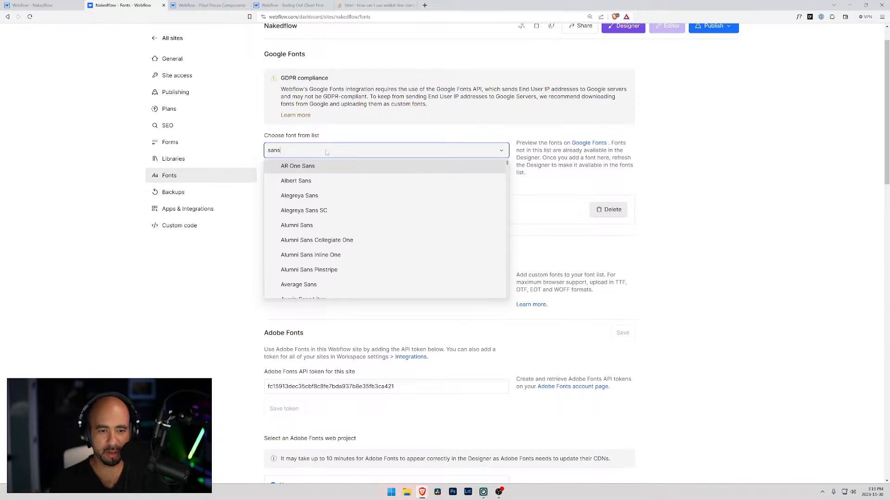
key("BackSpace")
key("BackSpace")
key("BackSpace")
key("BackSpace")
type("op")
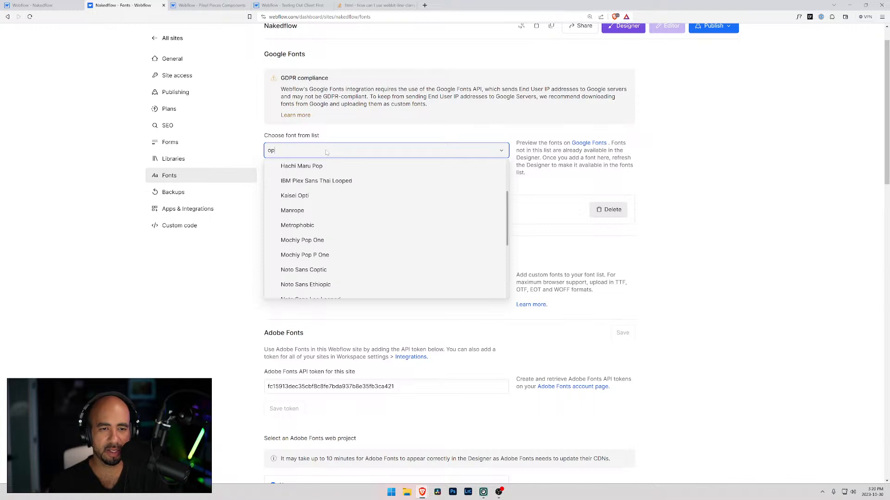
type("en")
key("BackSpace")
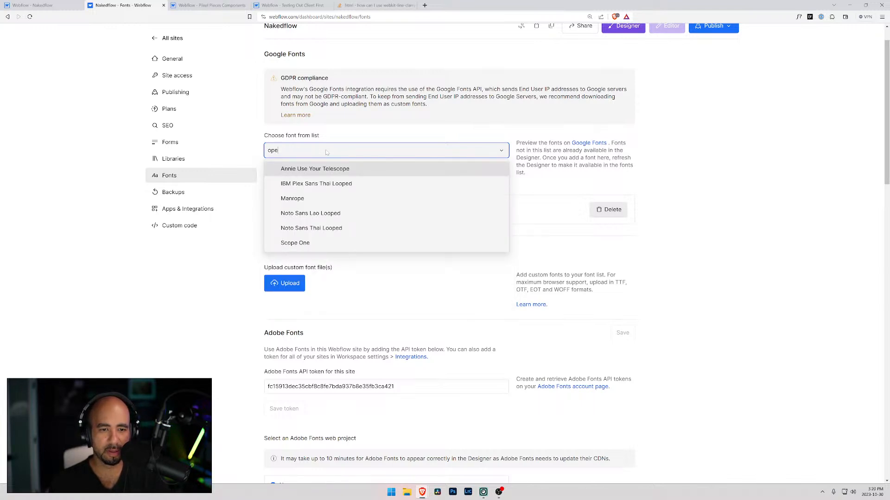
key("BackSpace")
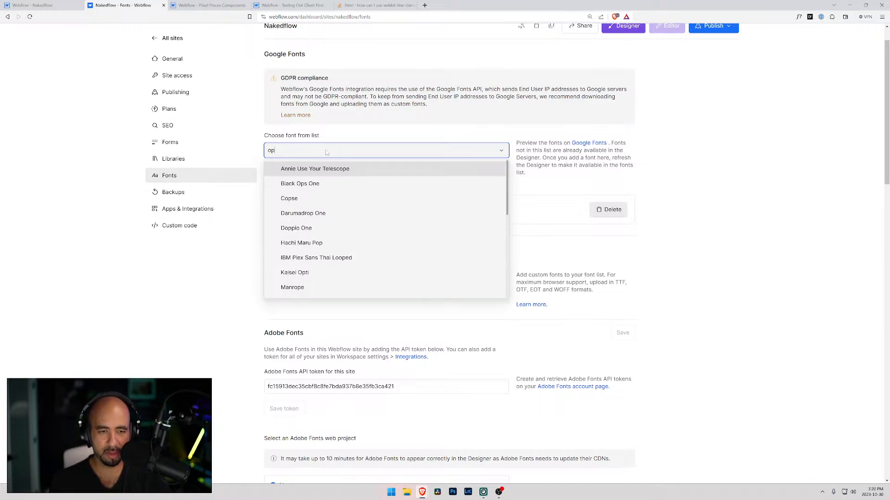
type("en")
Filter the Google fonts by "sans" and look through the matching font families.
key("ctrl+a")
type("san")
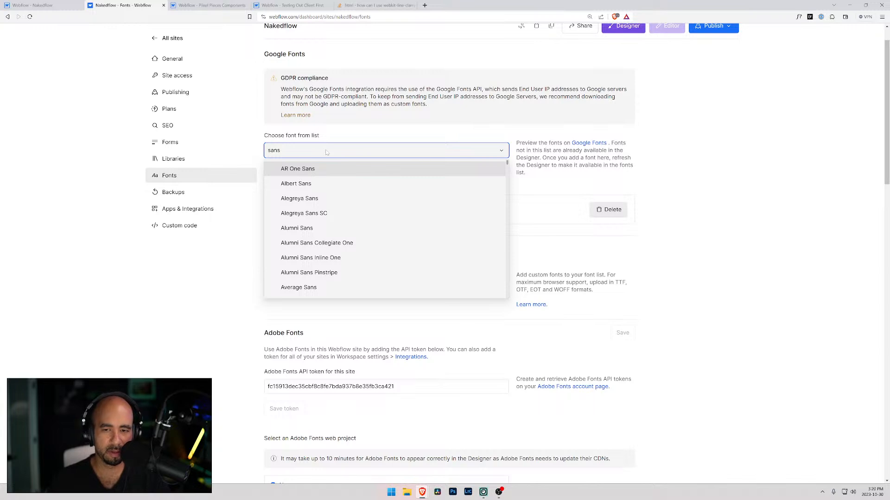
scroll(328, 218, "down", 10)
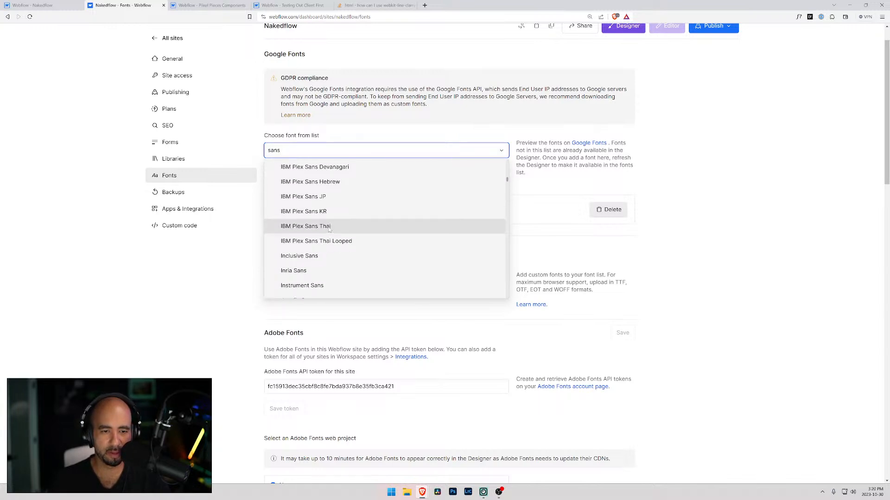
scroll(363, 233, "down", 10)
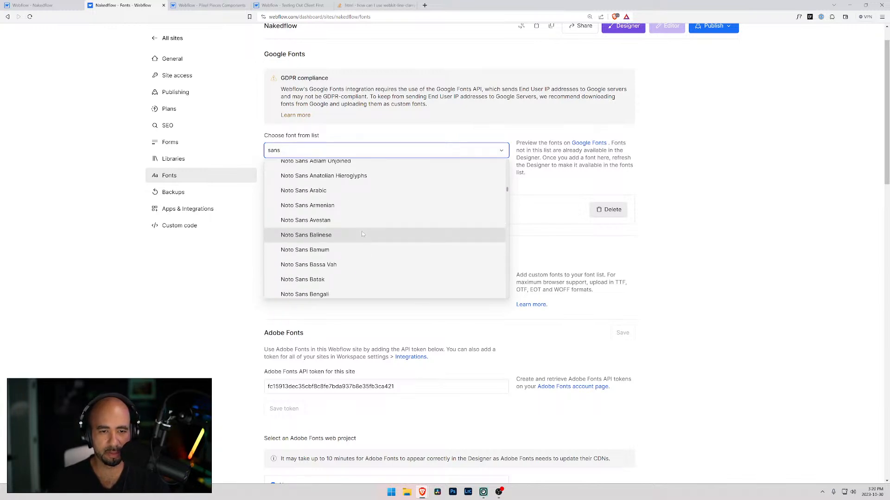
scroll(353, 236, "down", 10)
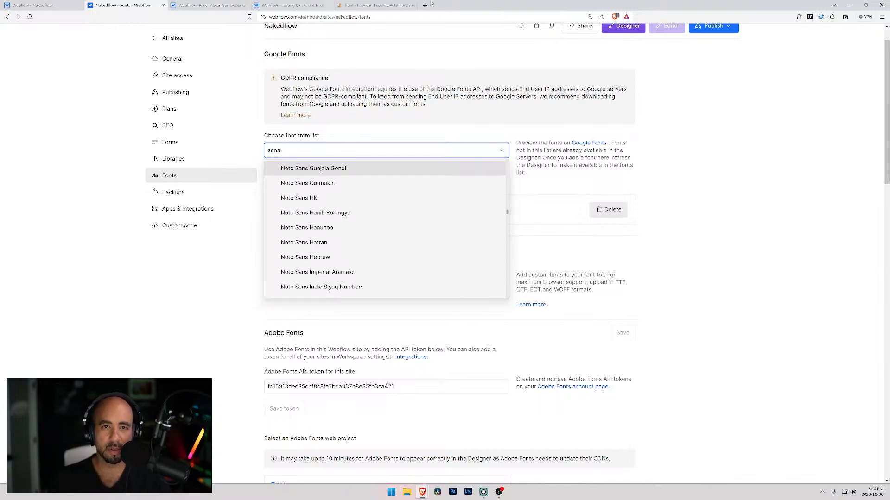
Open google.ca in a new browser tab and decline the account settings check.
left_click(424, 5)
type("google.ca")
key("Return")
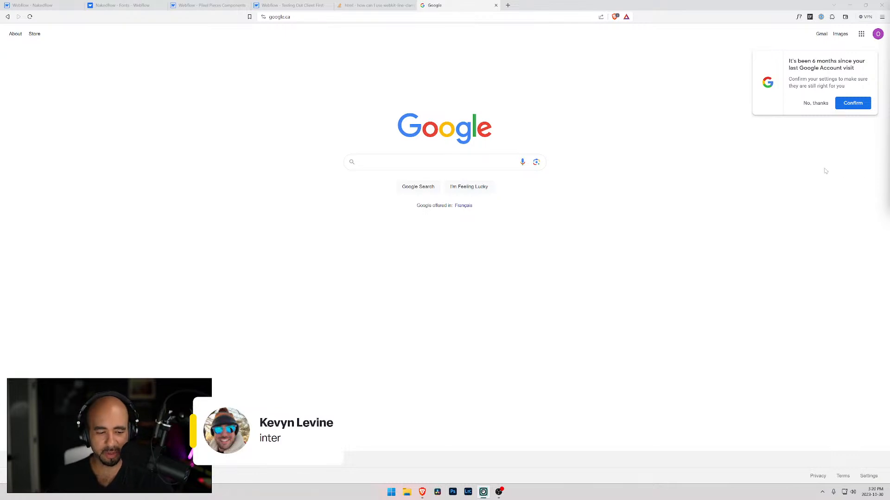
left_click(817, 104)
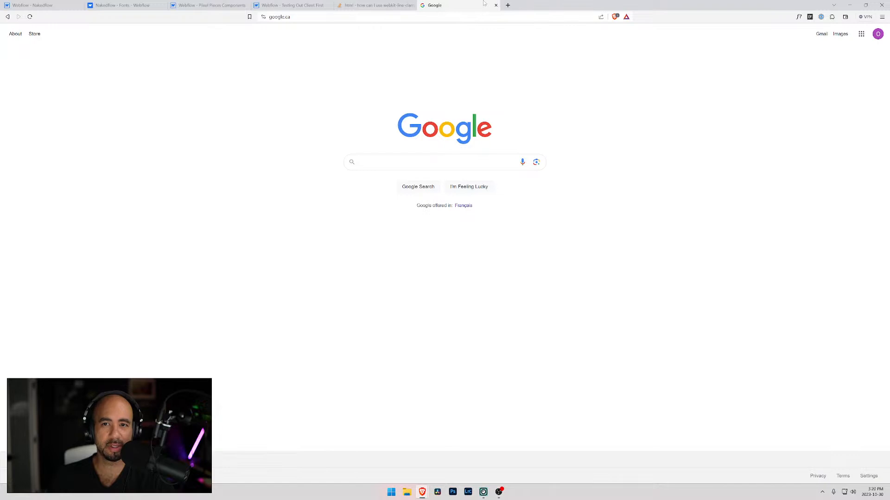
Add the Google font Inter to the site with all its variants from 100 to 900 and the latin script.
left_click(496, 6)
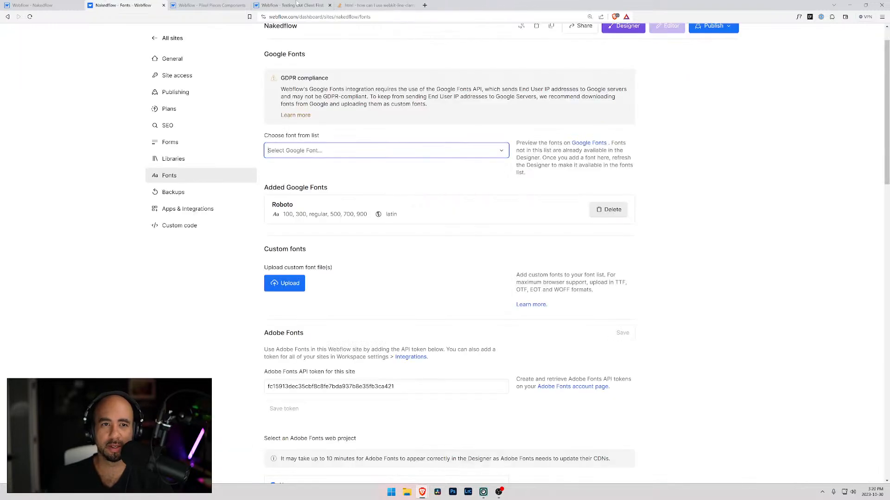
left_click(303, 151)
type("inter")
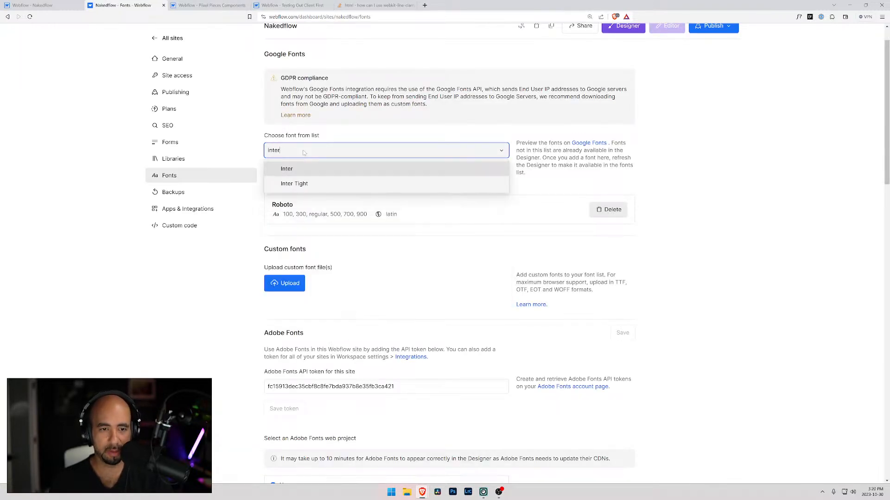
key("Return")
left_click(277, 186)
left_click(277, 195)
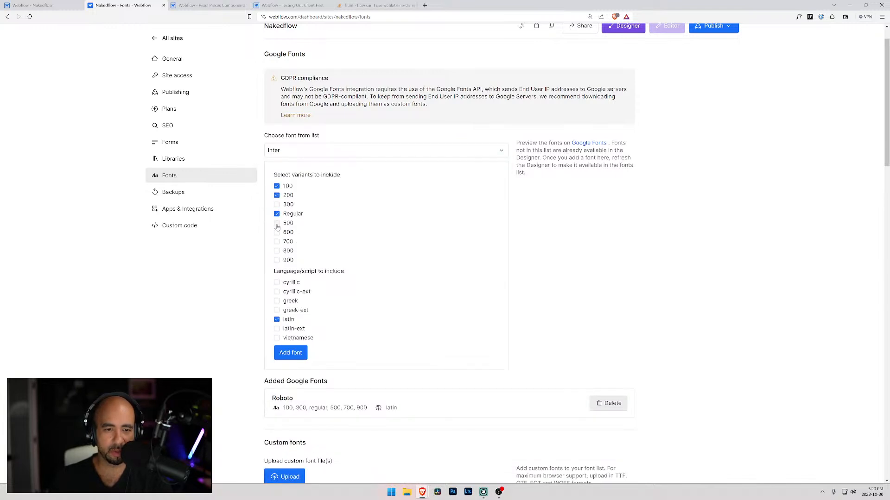
left_click(276, 204)
left_click(277, 232)
left_click(277, 260)
scroll(364, 238, "down", 2)
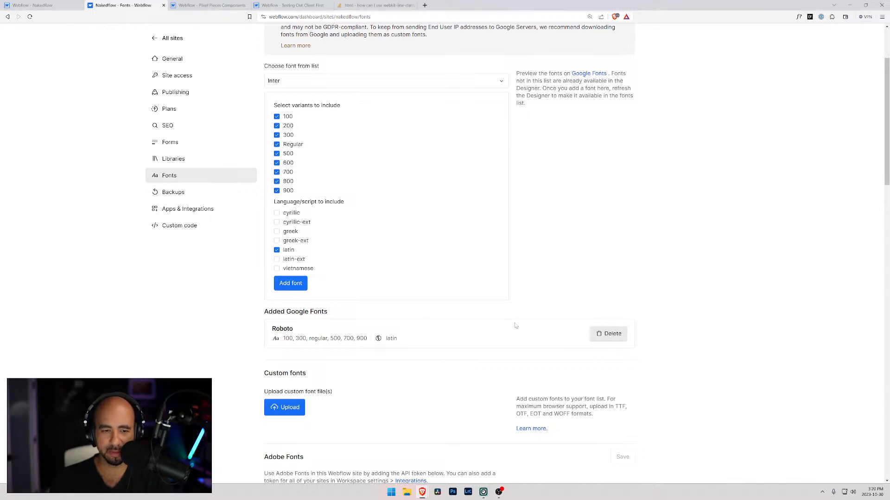
left_click(291, 284)
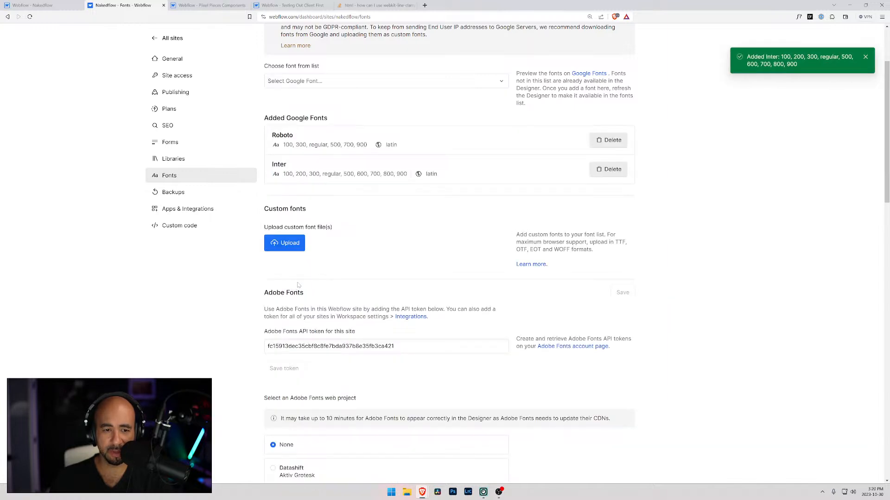
Delete Roboto from the site's added Google fonts.
left_click(608, 141)
left_click(556, 105)
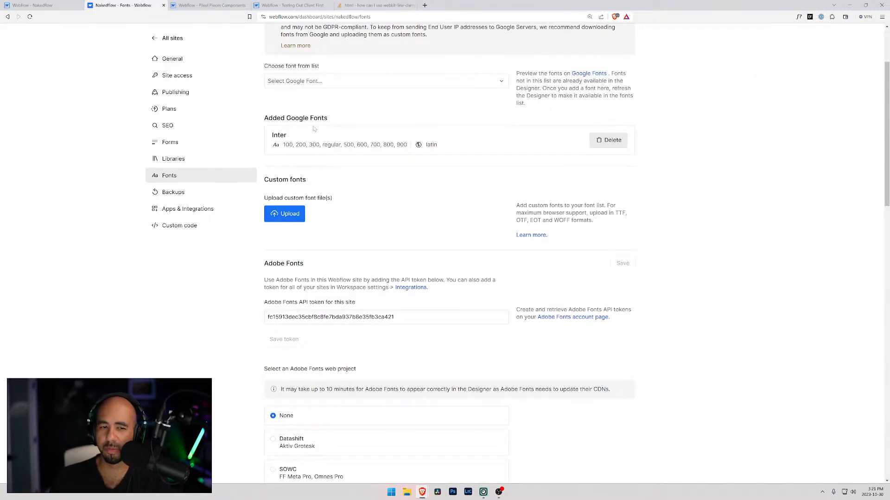
scroll(314, 129, "up", 3)
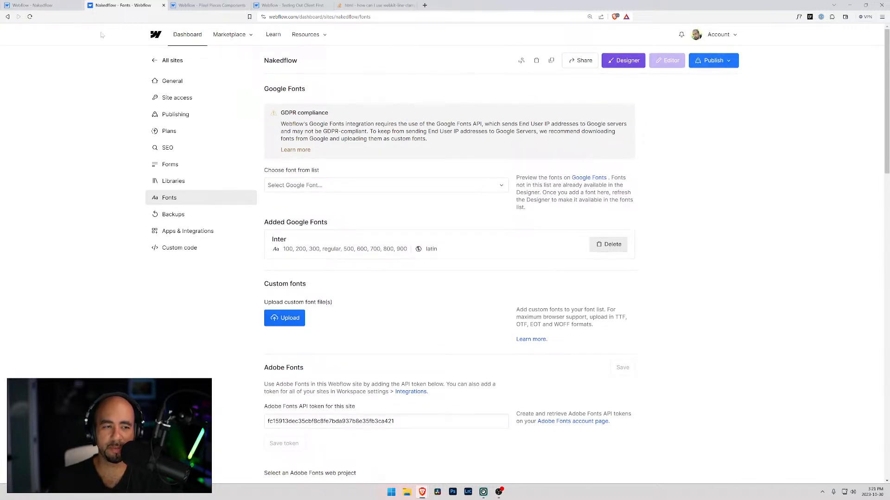
Switch to the Designer, look through the site's variables and return to the Styleguide page.
left_click(58, 6)
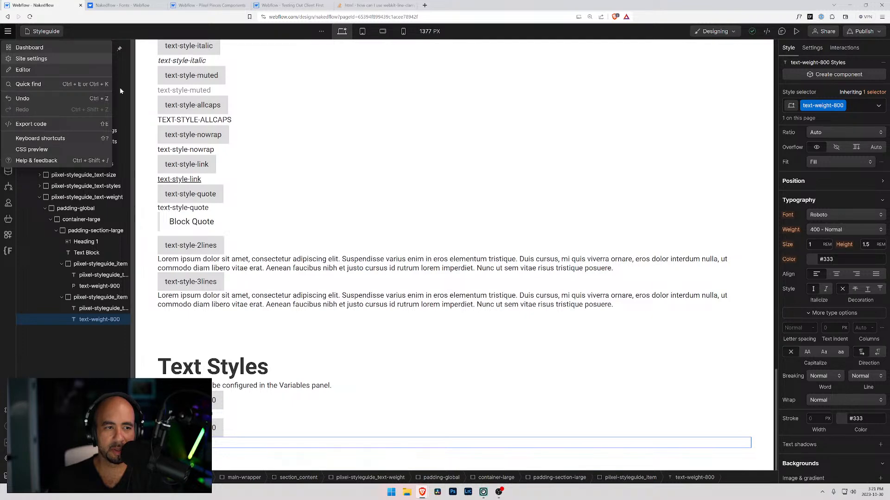
left_click(172, 66)
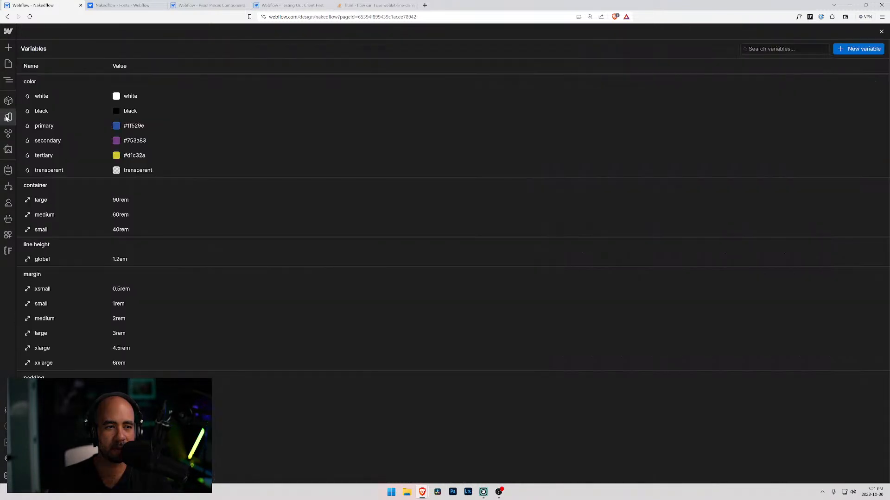
left_click(9, 117)
scroll(145, 208, "down", 3)
scroll(143, 318, "up", 3)
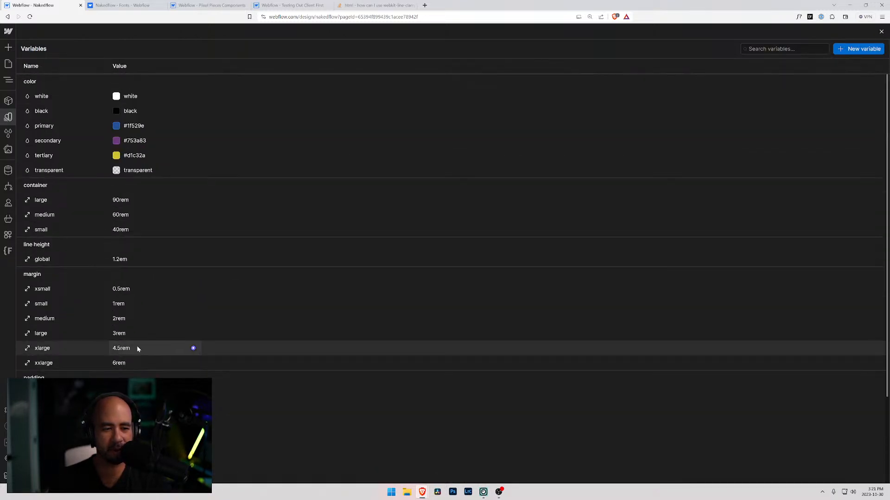
left_click(8, 63)
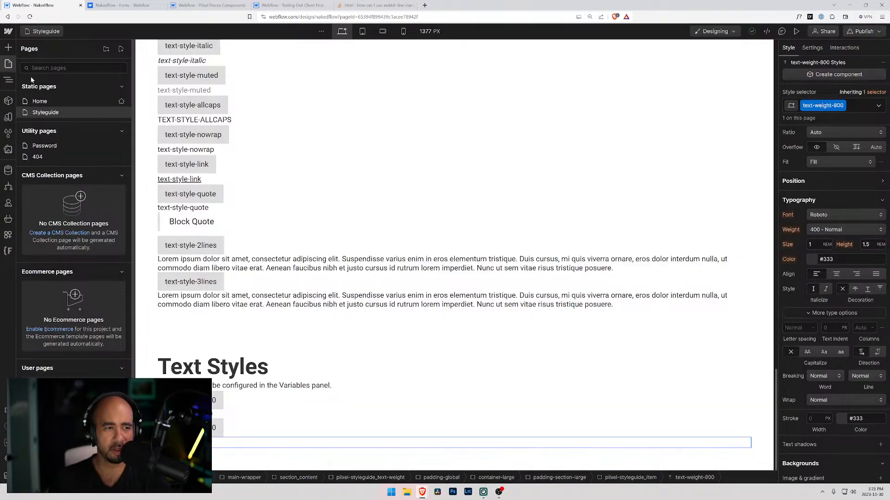
left_click(46, 112)
Select the Body (All Pages) tag on the Styleguide page and check its font list for Inter.
scroll(463, 139, "up", 20)
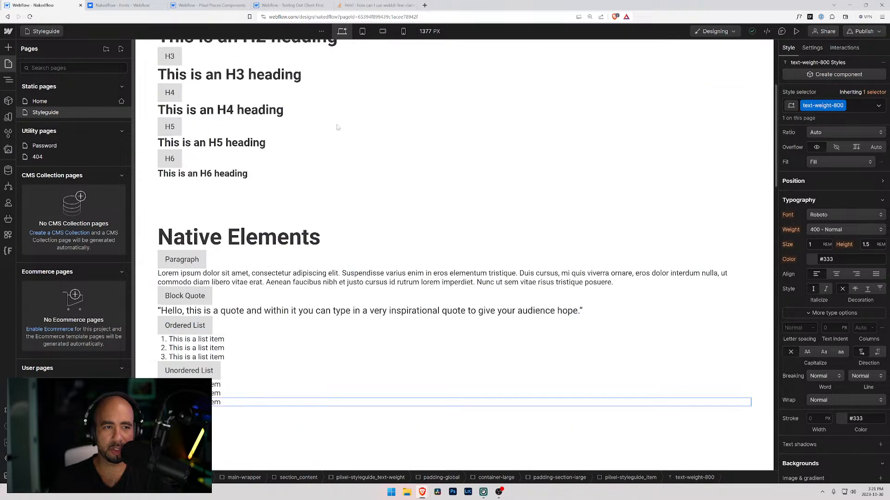
left_click(223, 79)
left_click(9, 80)
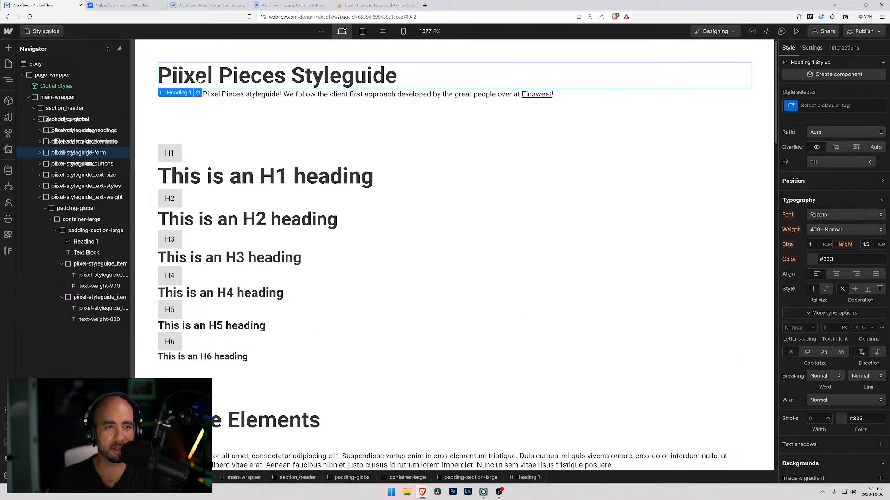
left_click(52, 75)
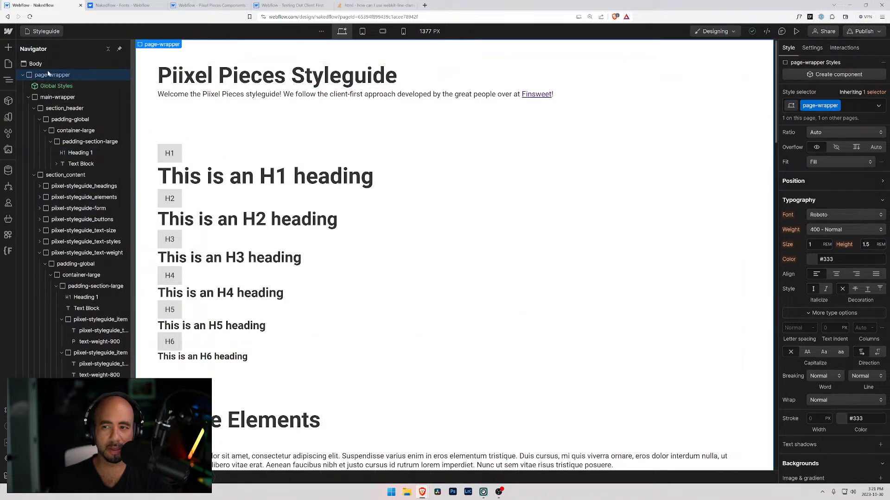
left_click(39, 66)
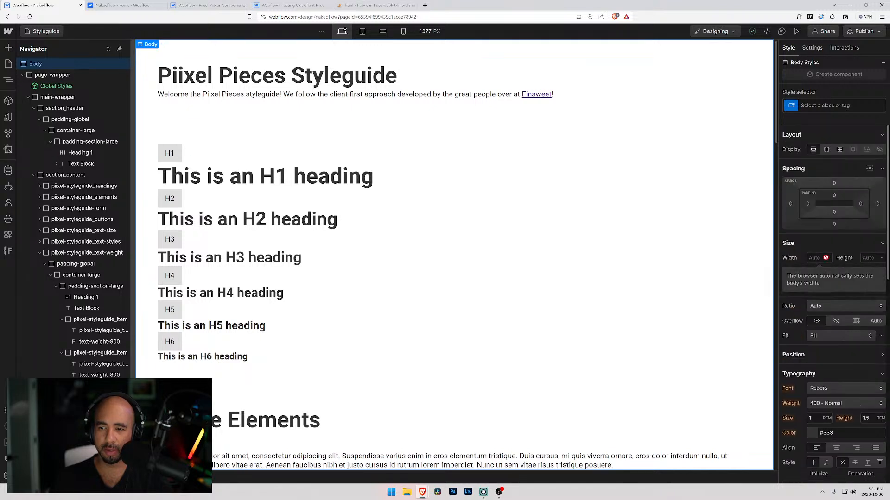
left_click(811, 106)
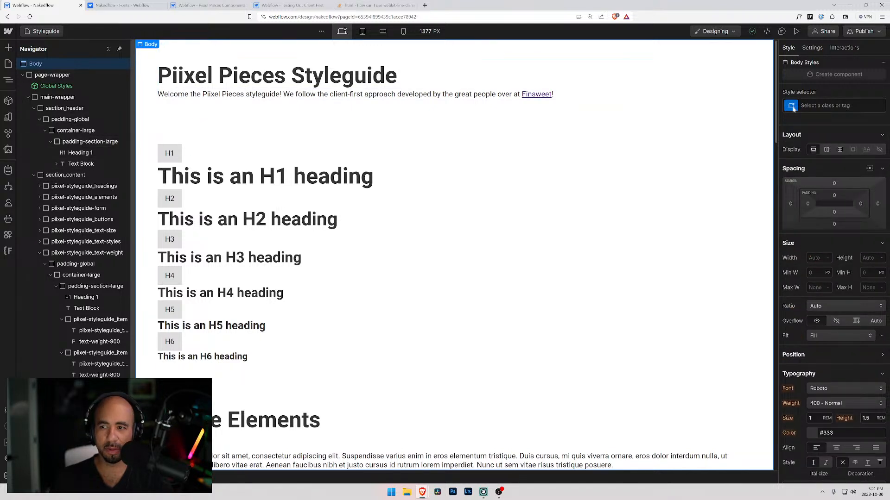
left_click(806, 159)
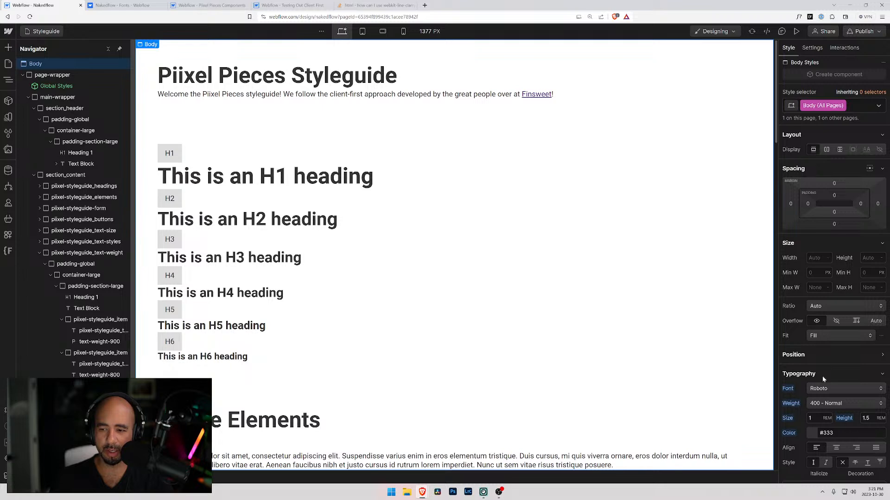
left_click(821, 389)
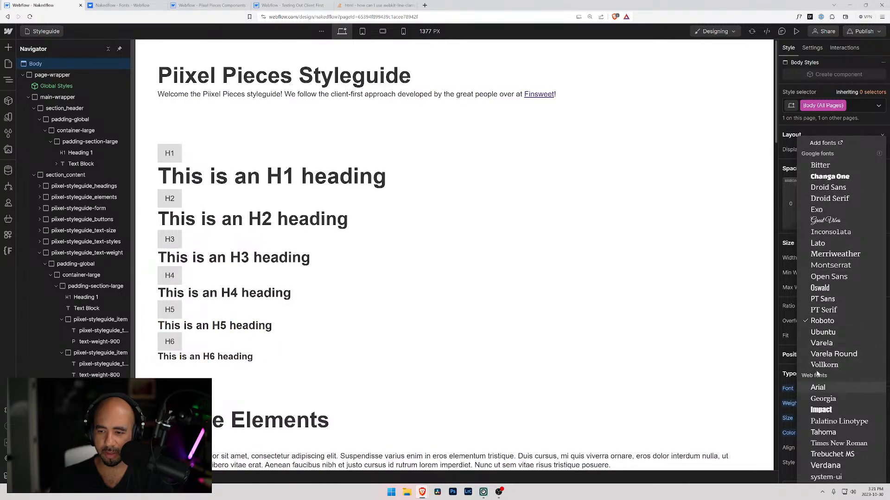
left_click(496, 213)
Reload the Designer and set the font of the Body (All Pages) tag to Inter.
key("ctrl+r")
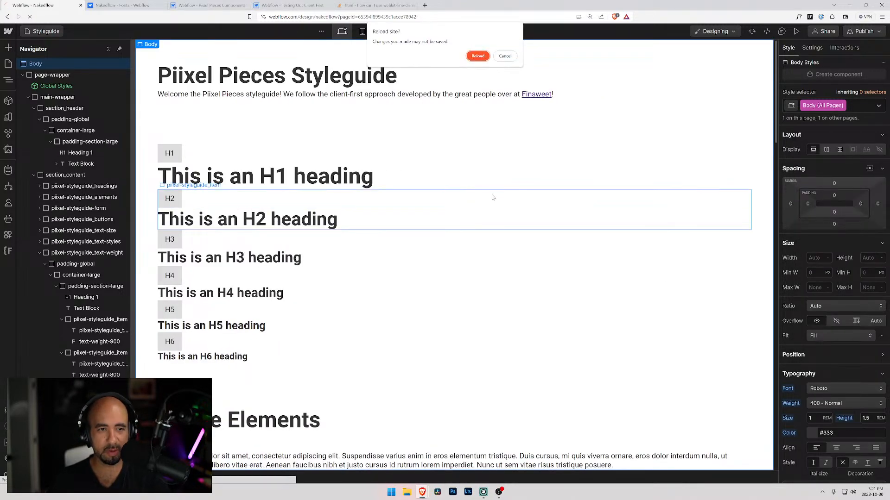
left_click(477, 56)
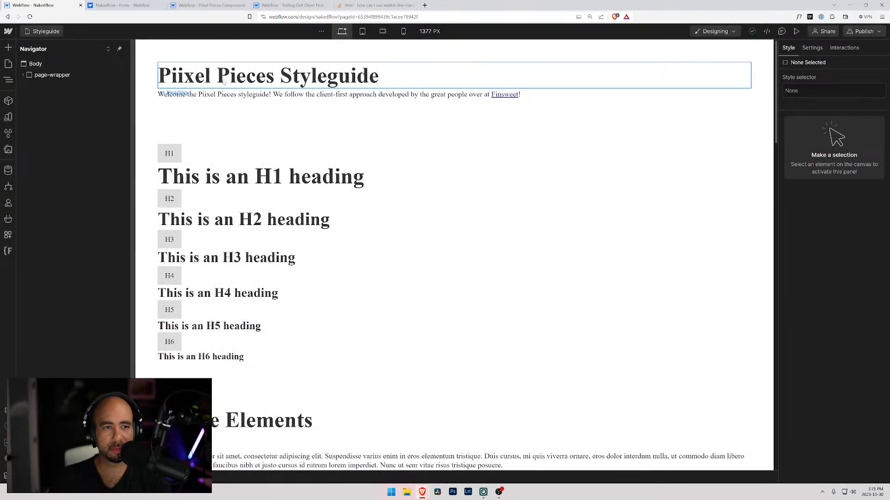
left_click(157, 78)
left_click(35, 65)
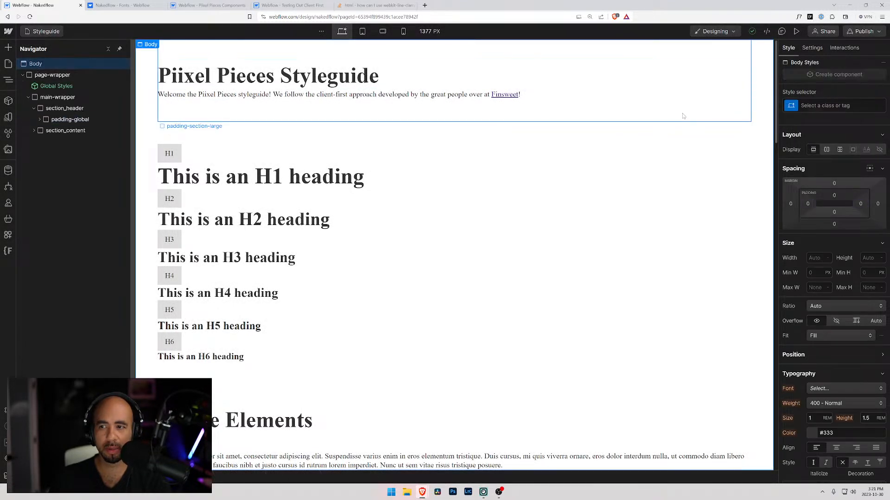
left_click(793, 107)
left_click(809, 135)
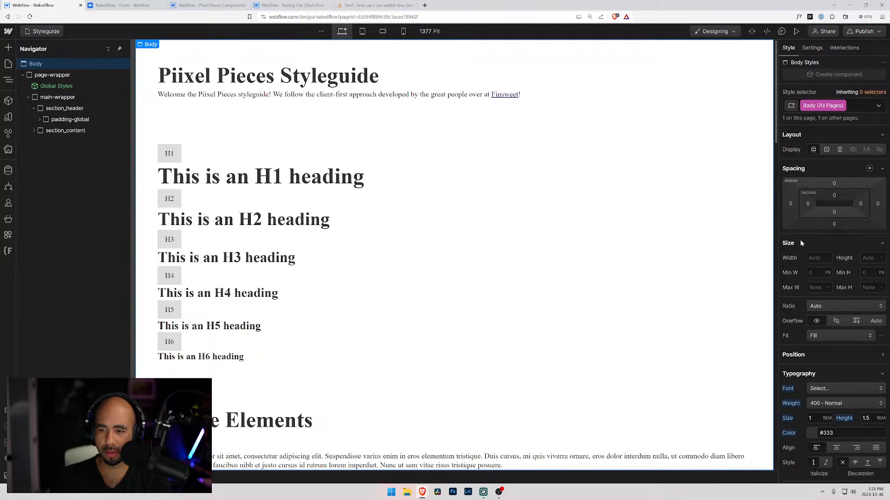
left_click(829, 390)
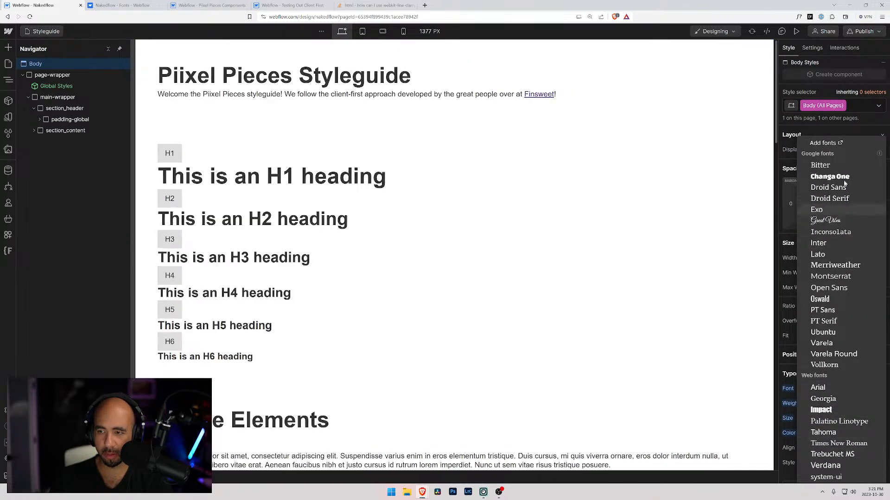
left_click(832, 243)
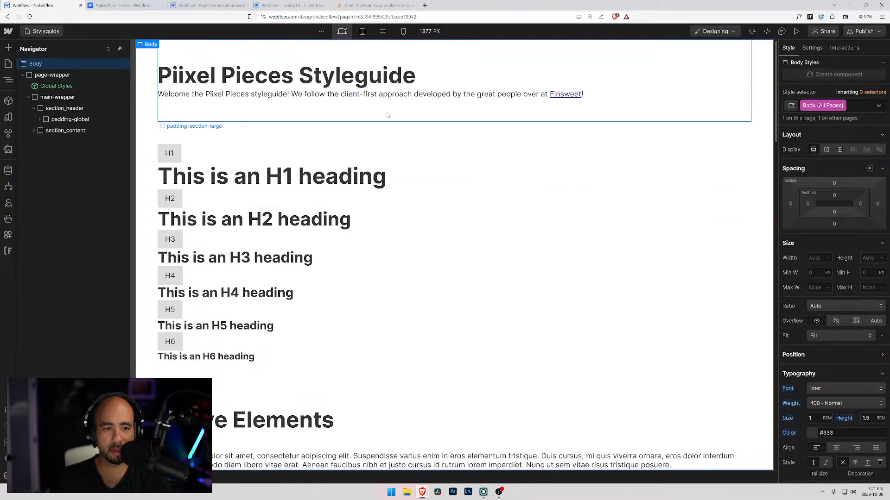
Set the font weight of the text-weight-800 class to 800 - Extra Bold in the styleguide's last section.
scroll(410, 173, "down", 15)
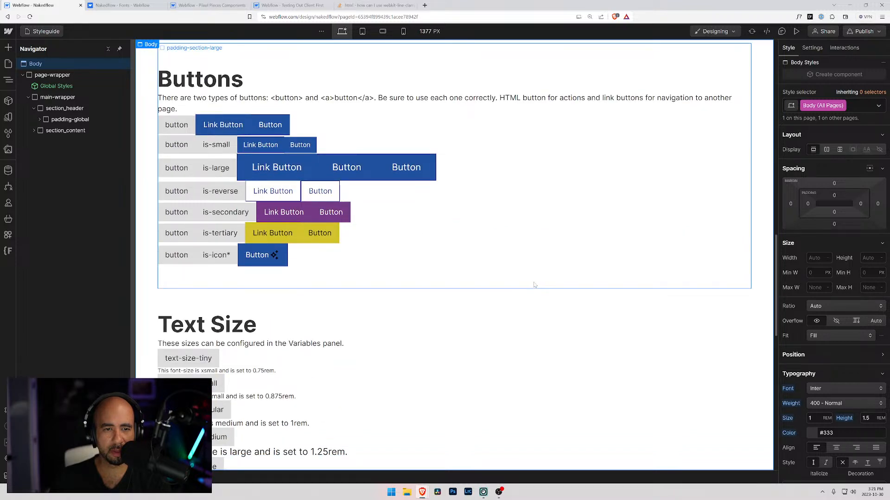
scroll(532, 284, "down", 7)
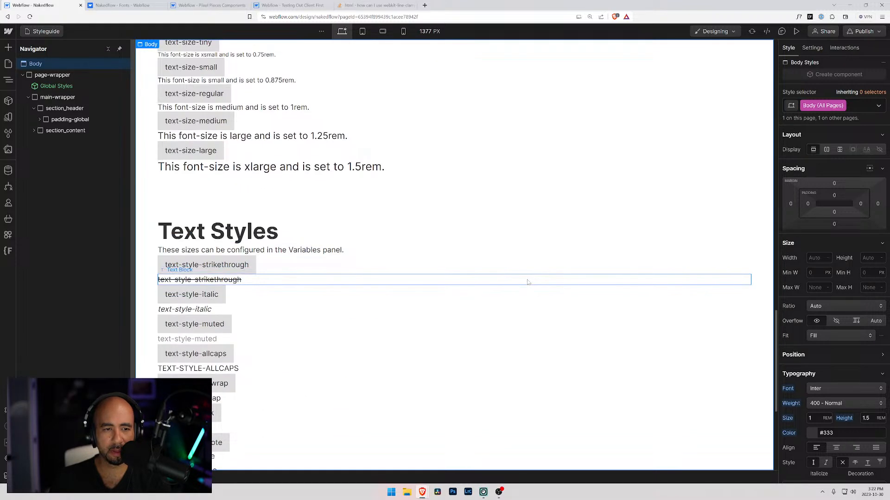
scroll(526, 281, "up", 3)
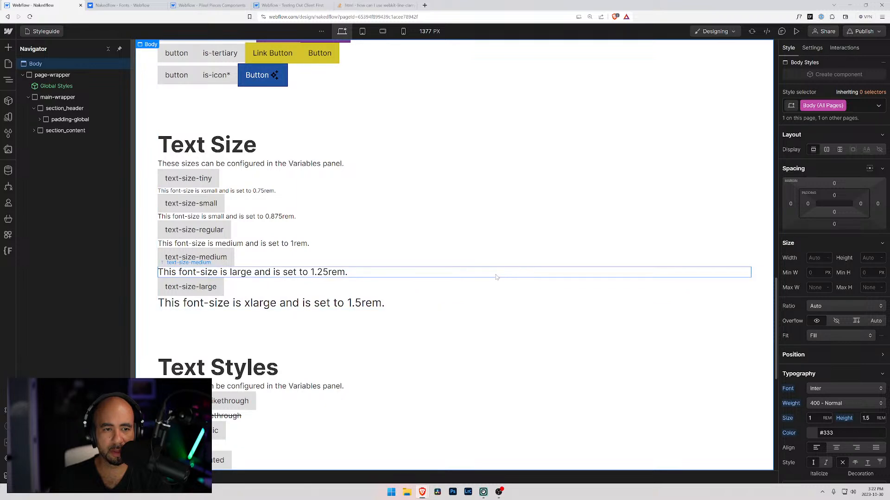
scroll(407, 260, "down", 5)
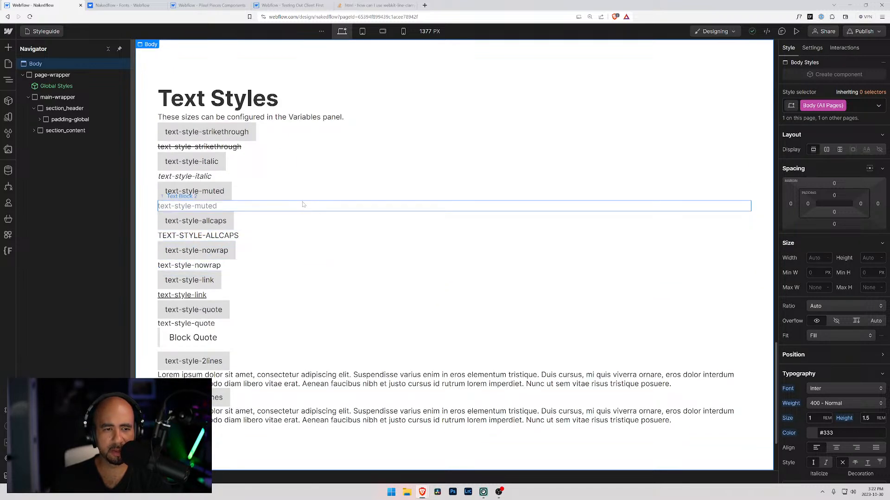
left_click(306, 118)
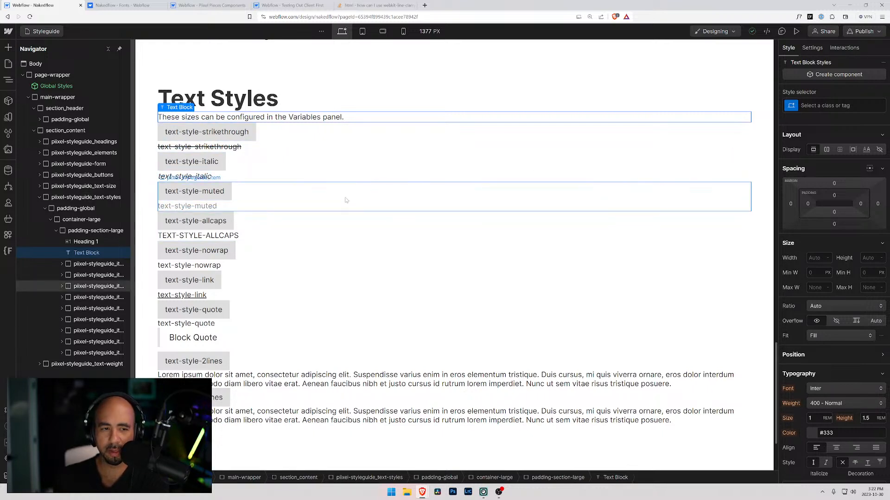
scroll(248, 200, "down", 3)
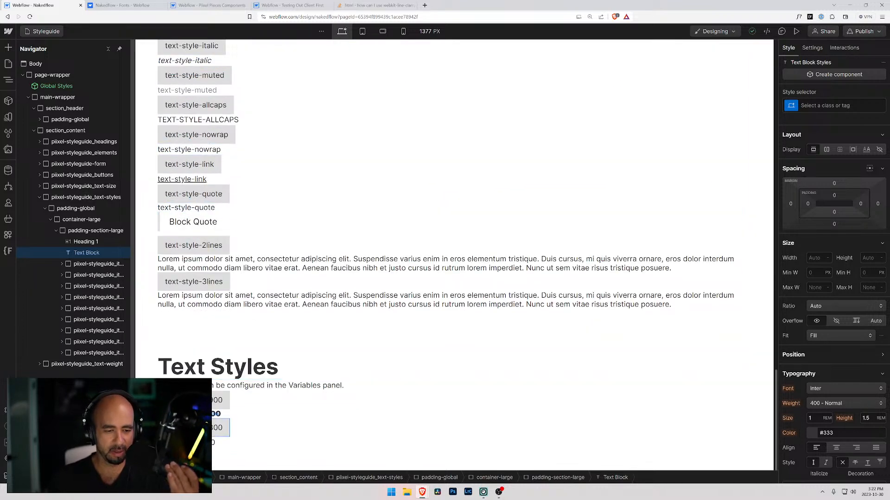
left_click(207, 443)
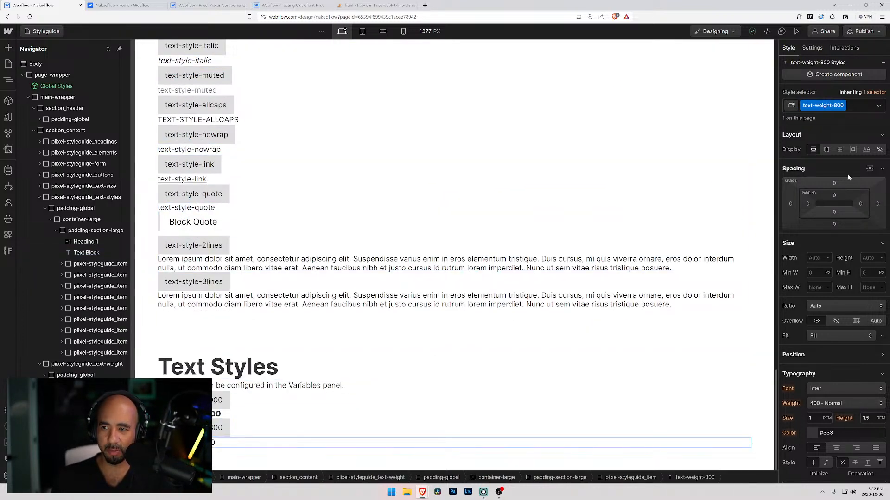
left_click(826, 404)
left_click(823, 446)
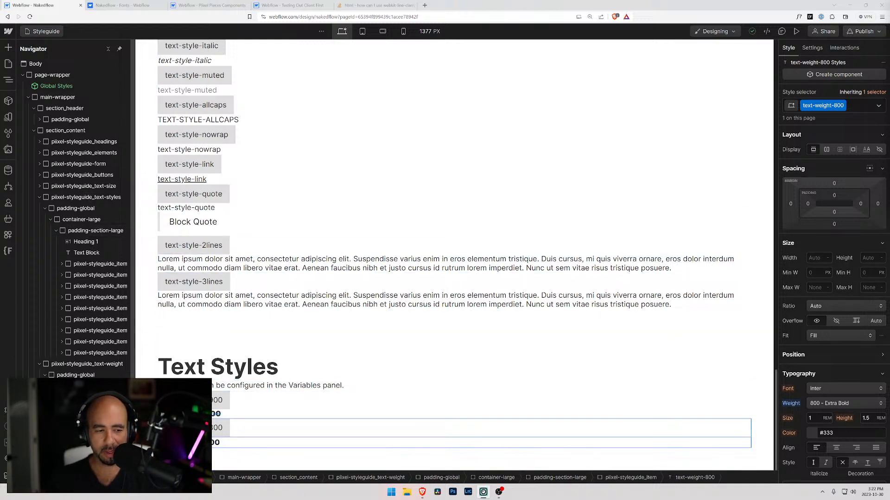
Duplicate the styleguide item that holds the text-weight-800 sample five times.
left_click(100, 442)
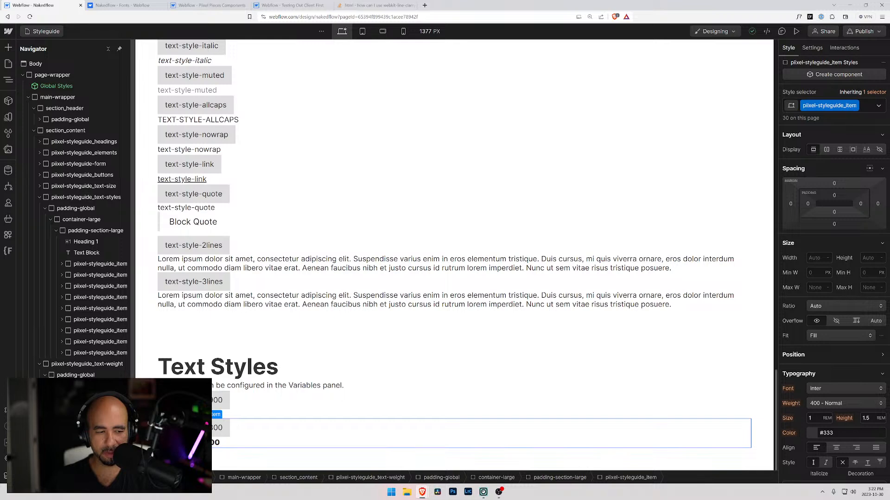
key("ctrl+d")
key("ctrl+d")
key("ctrl+d")
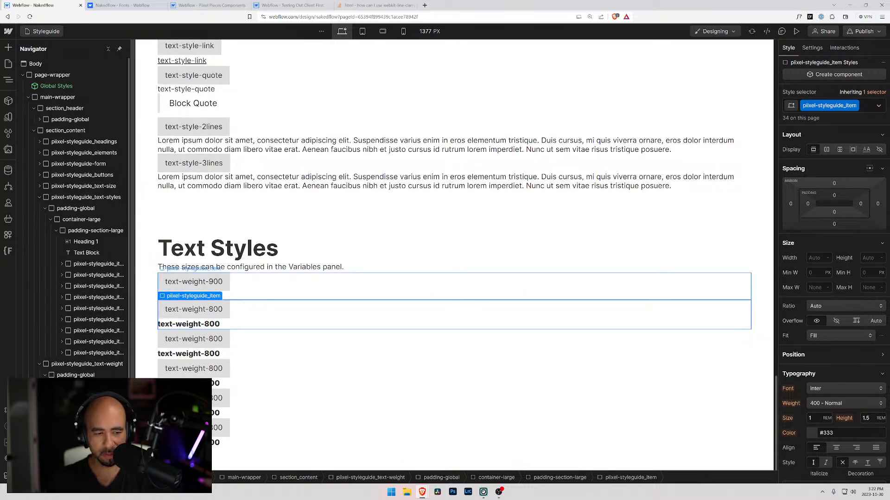
key("ctrl+d")
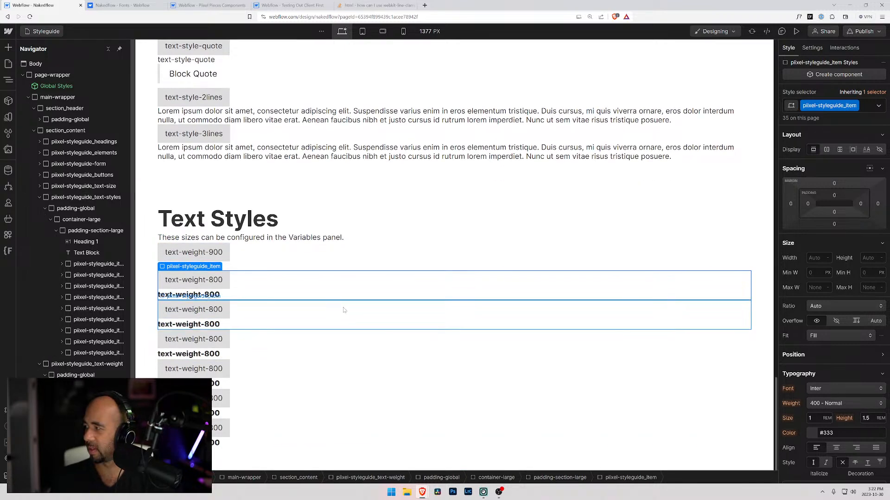
Change the label and the sample text of the third text-weight item to text-weight-700.
left_click(214, 313)
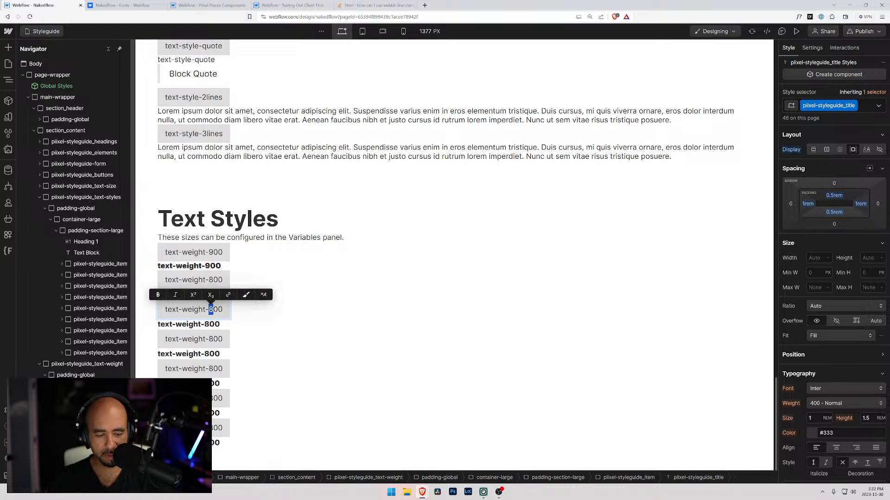
type("7")
left_click(210, 325)
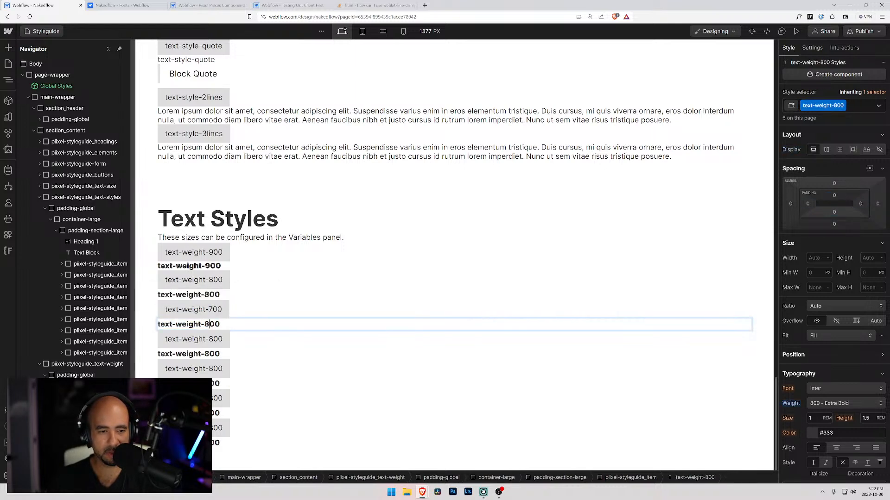
type("7")
left_click(209, 339)
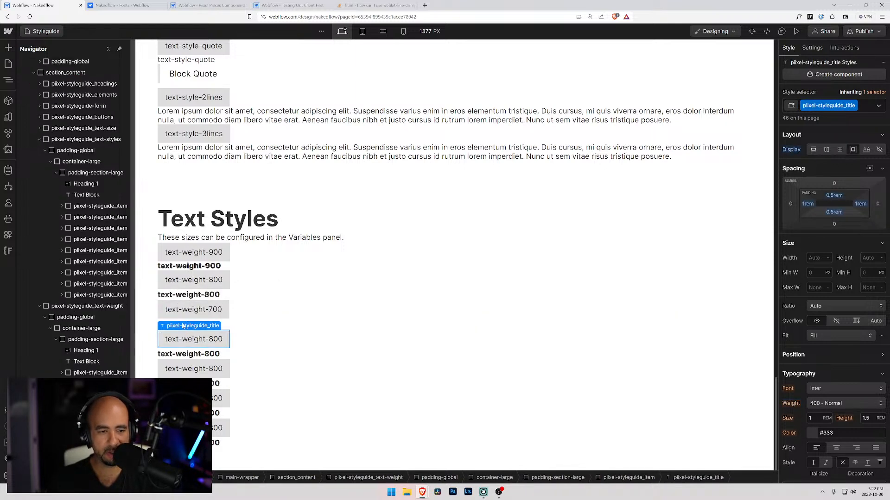
Replace the class on the text-weight-700 sample with a new text-weight-700 class and set its font weight to 700 - Bold.
left_click(277, 327)
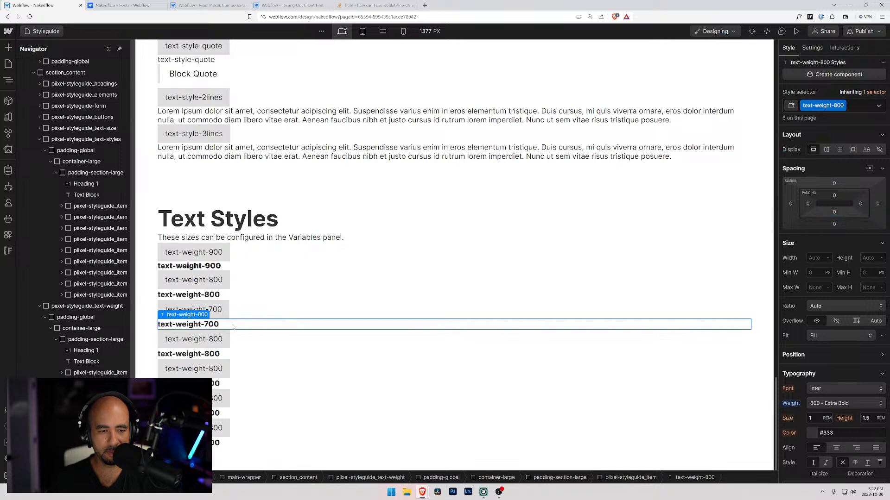
left_click(861, 108)
key("BackSpace")
type("text-we")
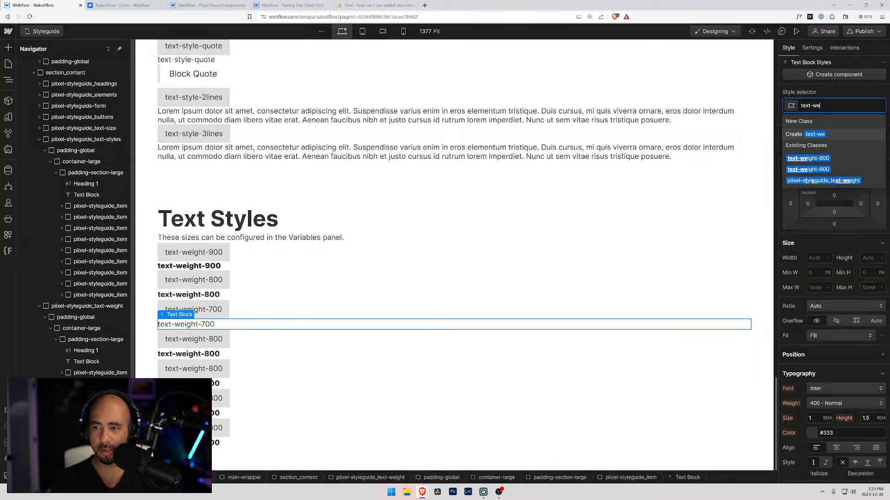
type("ight-")
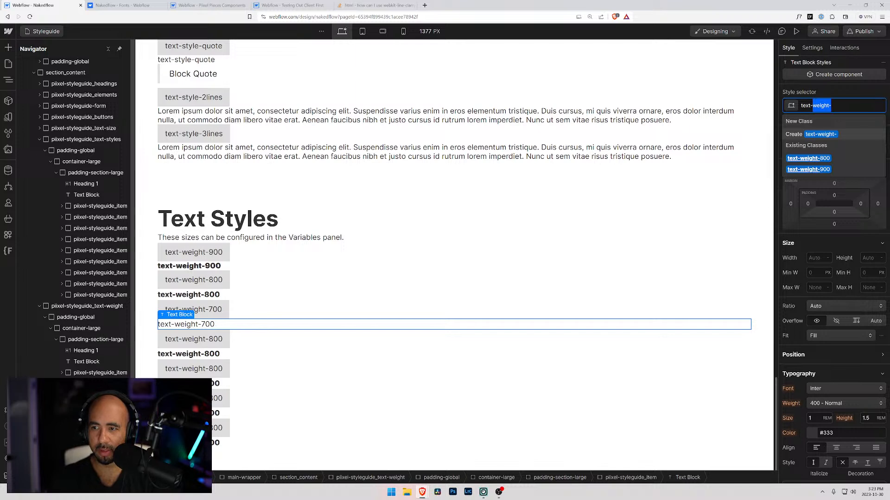
key("Right")
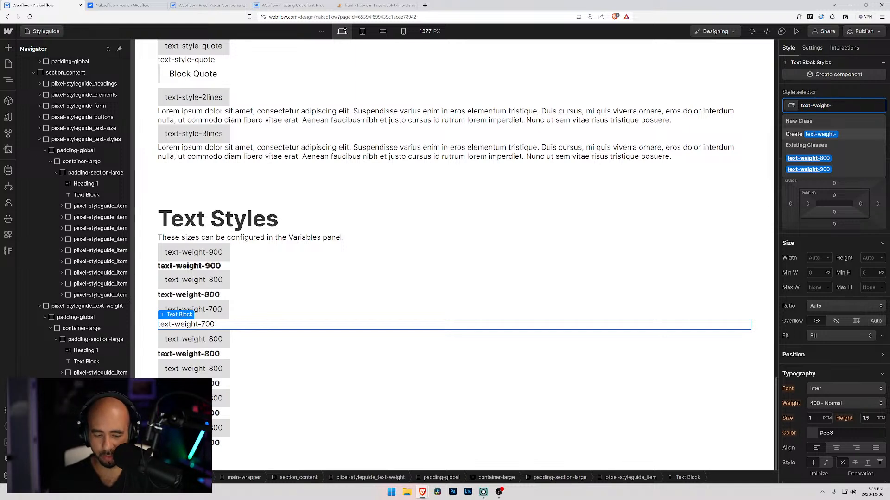
type("700")
key("Return")
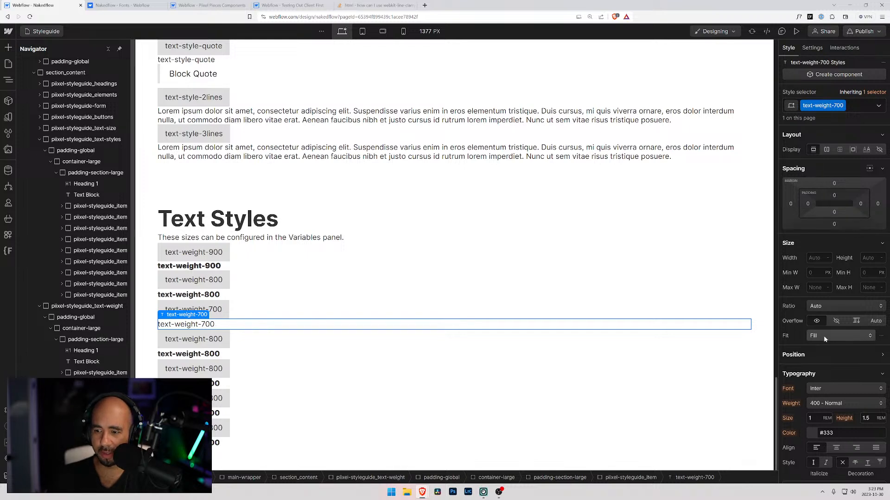
left_click(820, 405)
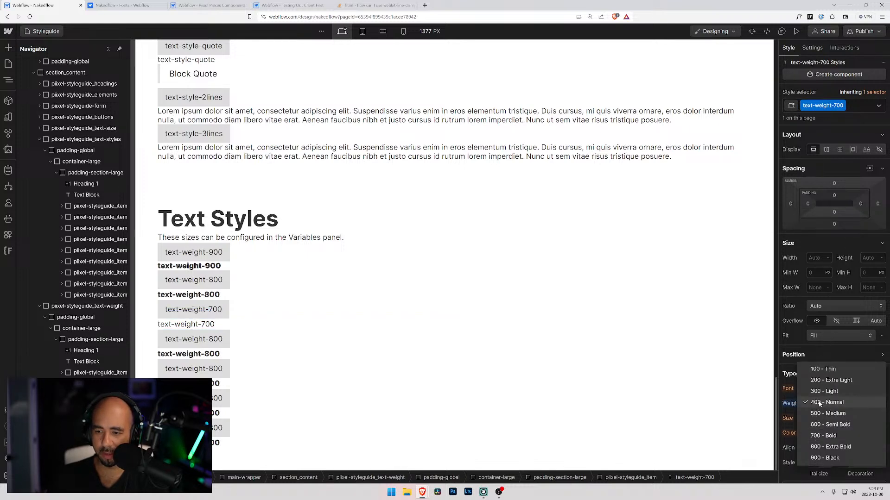
left_click(821, 436)
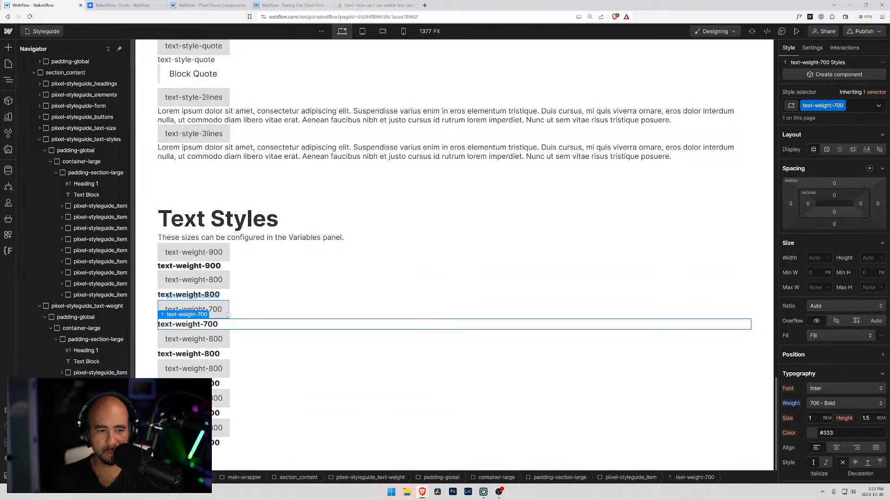
Change the label and the sample text of the fourth text-weight item to text-weight-600.
left_click(215, 344)
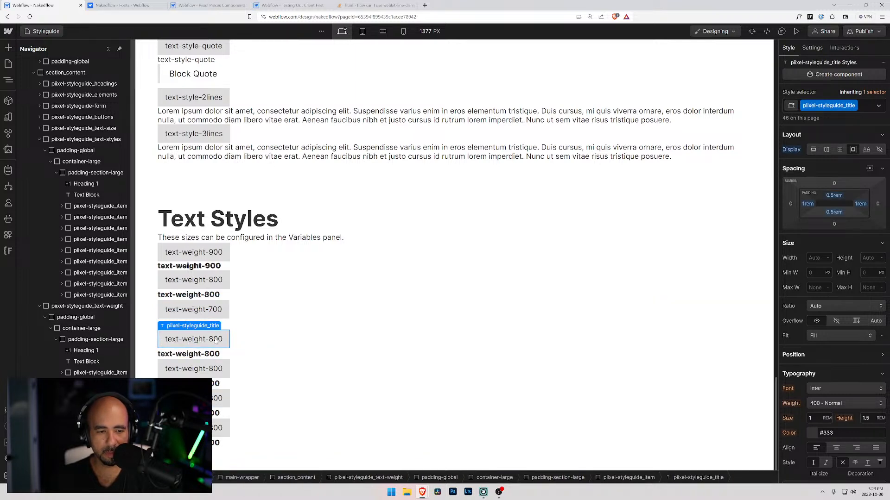
double_click(219, 341)
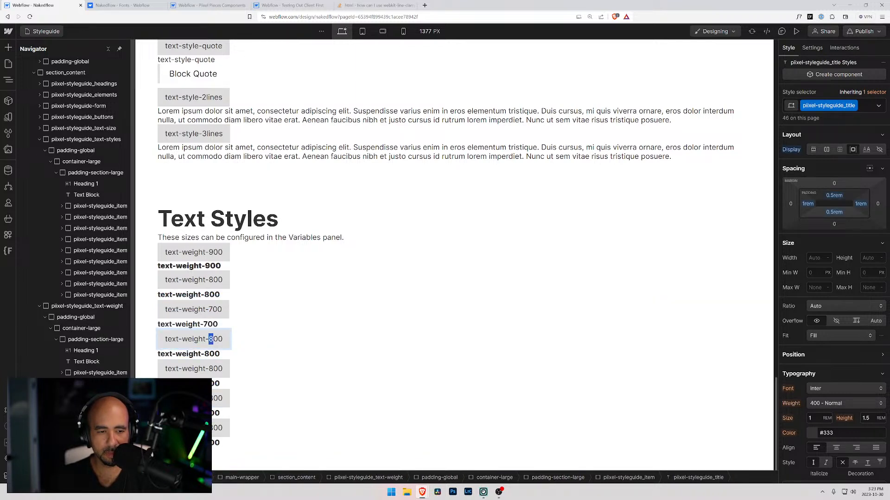
type("6")
left_click(207, 368)
double_click(210, 354)
left_click_drag(210, 355, 206, 384)
type("6")
Change the label and the sample text of the fifth text-weight item to text-weight-500.
left_click(213, 373)
double_click(213, 372)
type("5")
double_click(213, 384)
type("5")
Renumber the labels and sample texts of the last two text-weight items to text-weight-400 and text-weight-300.
double_click(213, 399)
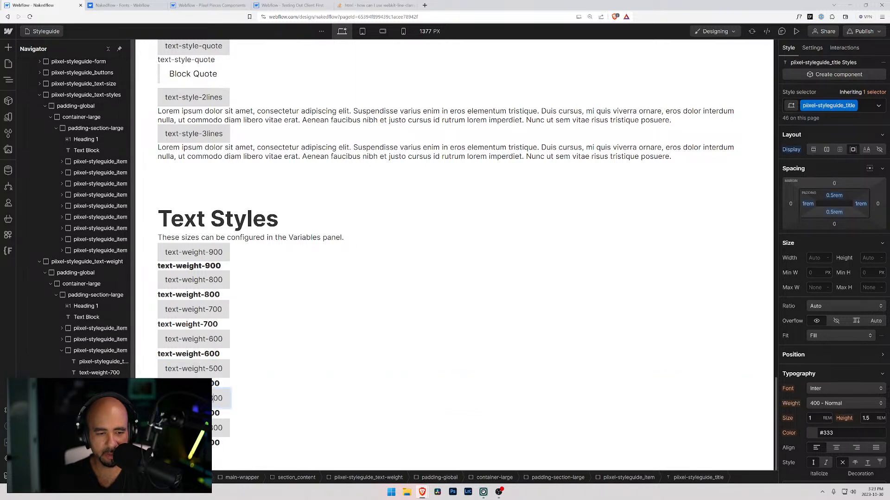
type("4")
left_click(214, 413)
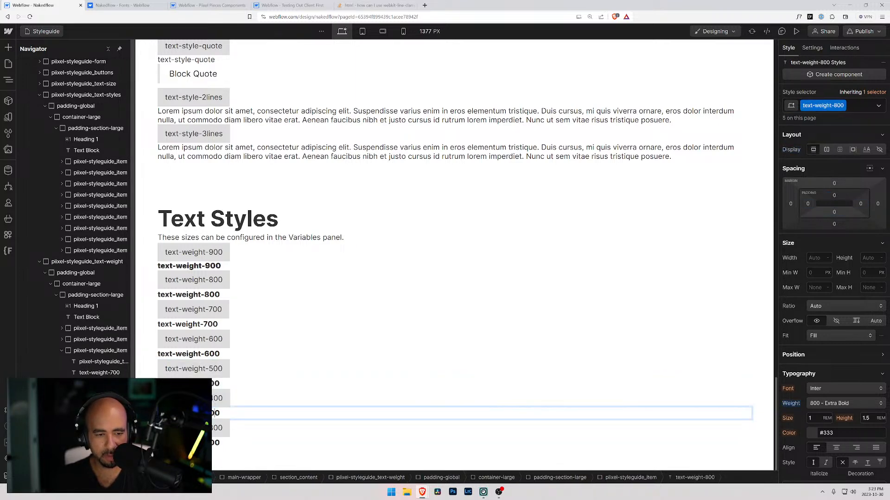
left_click(216, 428)
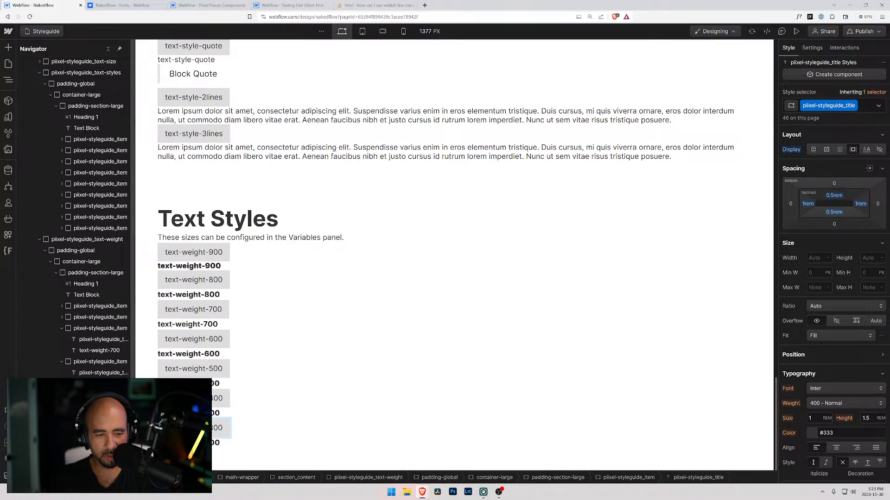
type("3")
double_click(215, 443)
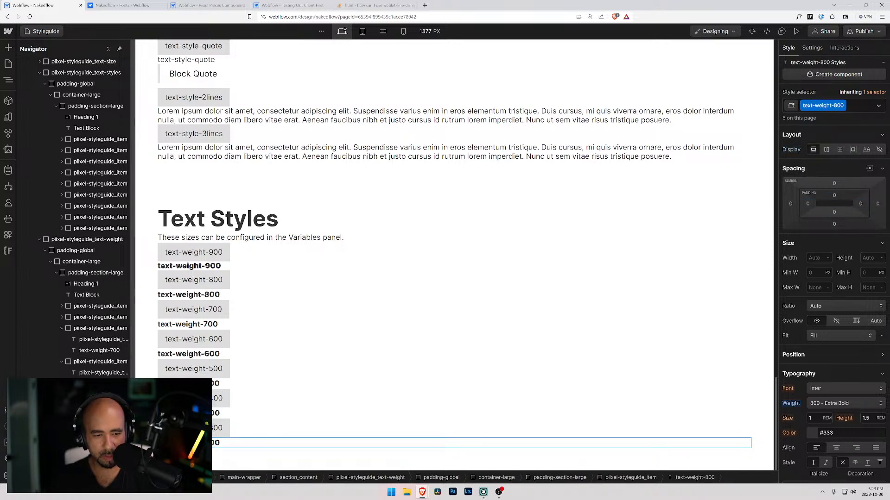
left_click_drag(210, 443, 205, 443)
type("3")
left_click(278, 413)
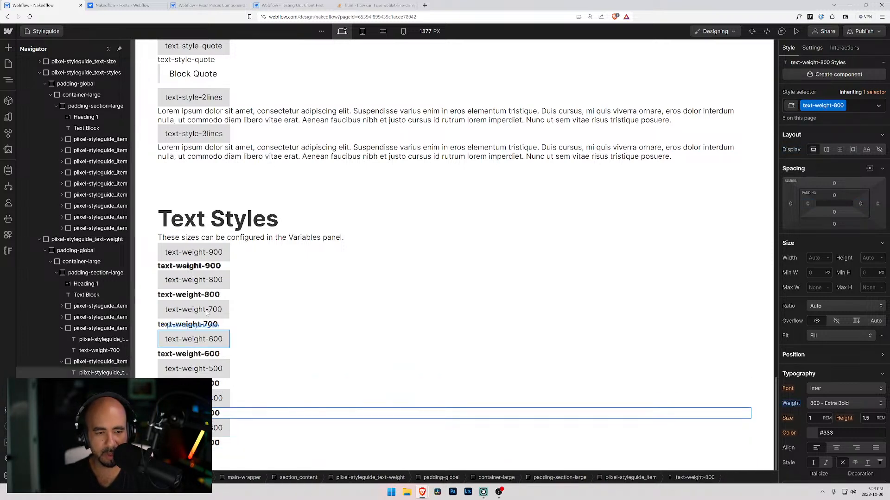
Replace the class on the text-weight-600 sample with a new text-weight-600 class and set its font weight to 600 - Semi Bold.
left_click(194, 314)
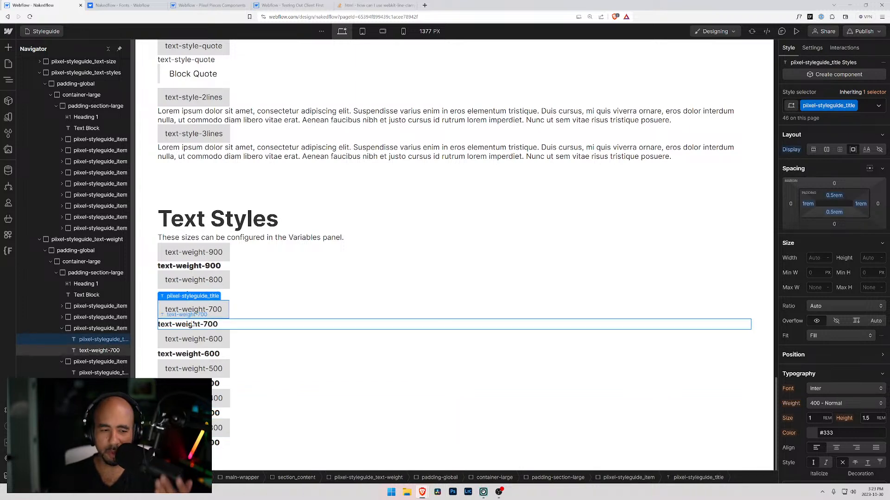
left_click(194, 324)
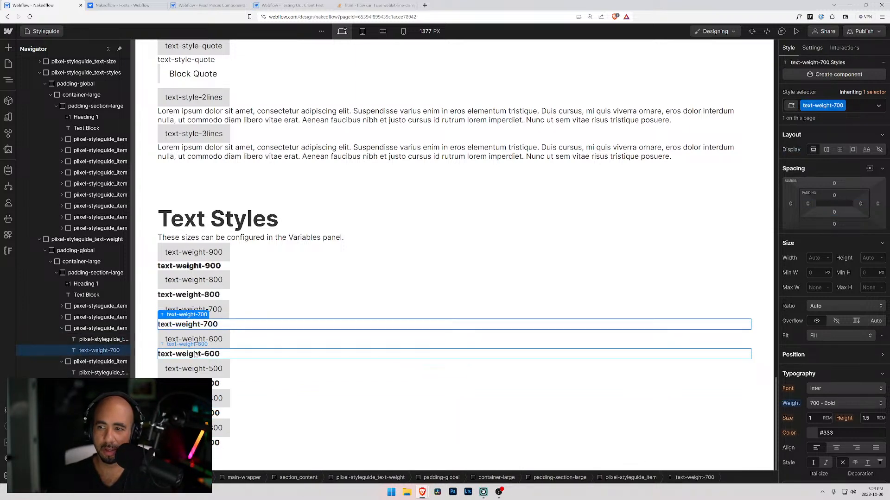
left_click(194, 354)
left_click(851, 105)
key("BackSpace")
type("text-weight-")
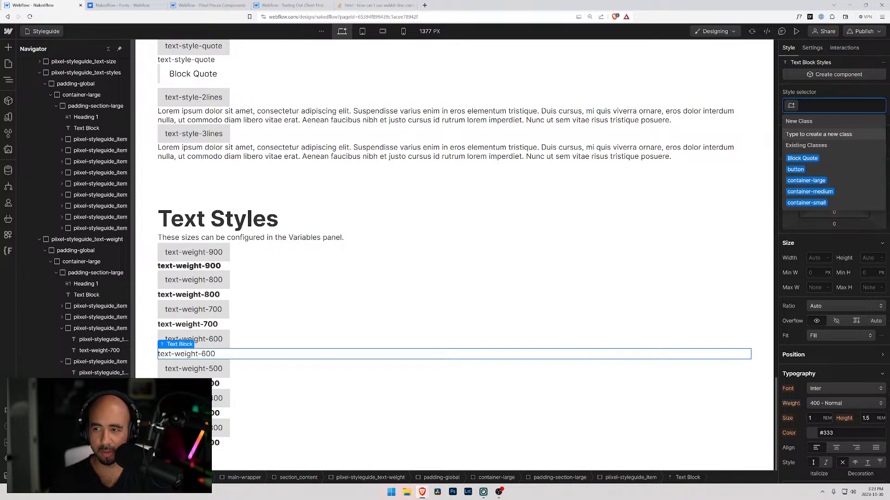
type("600")
key("Return")
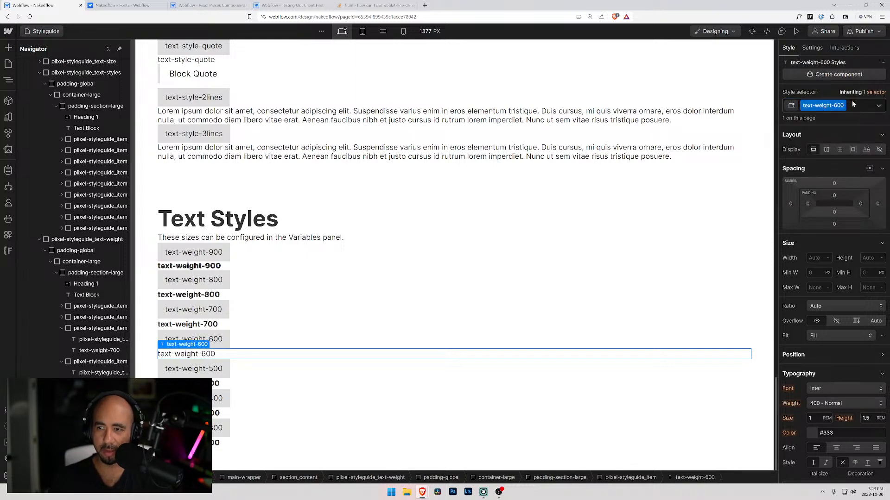
left_click(827, 404)
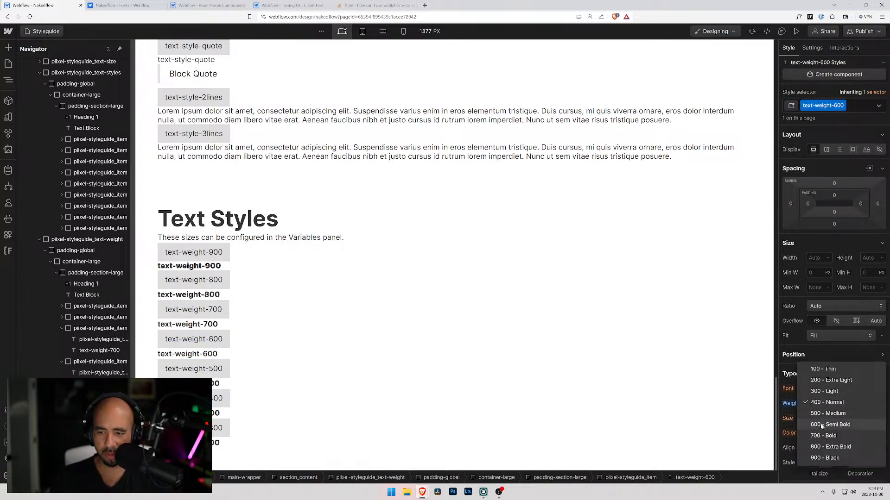
left_click(822, 425)
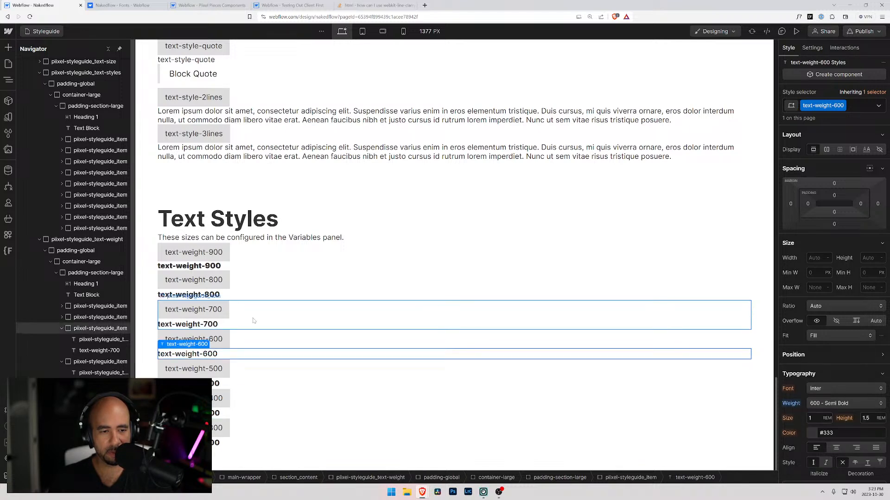
Replace the text block in the text-weight-800 item with a duplicate of the text-weight-900 paragraph.
left_click(62, 317)
left_click(78, 338)
left_click(62, 306)
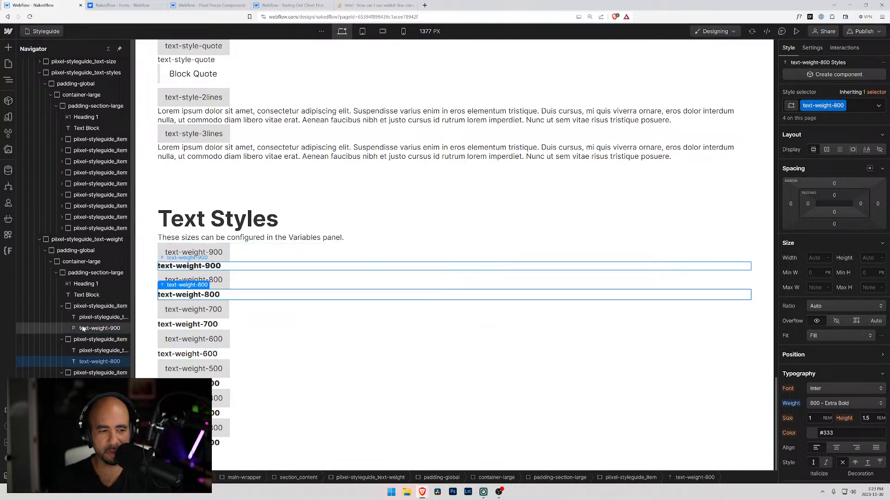
left_click(82, 329)
key("ctrl+d")
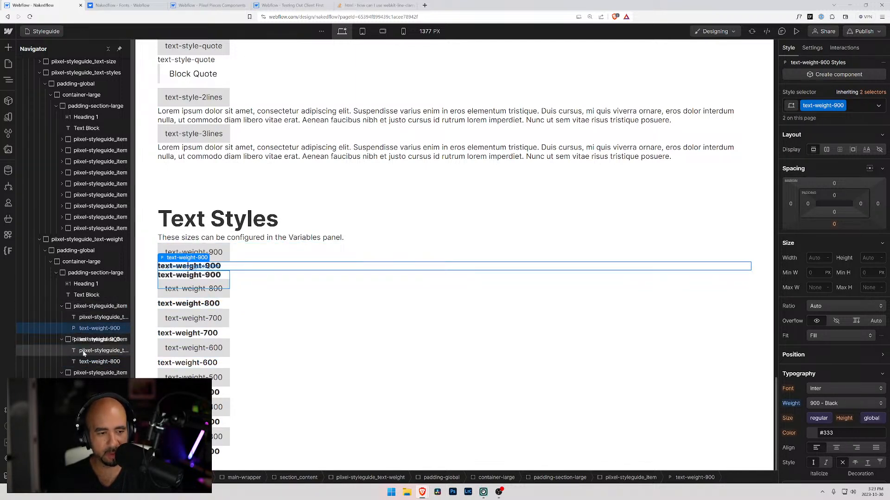
left_click_drag(85, 341, 89, 366)
left_click(95, 372)
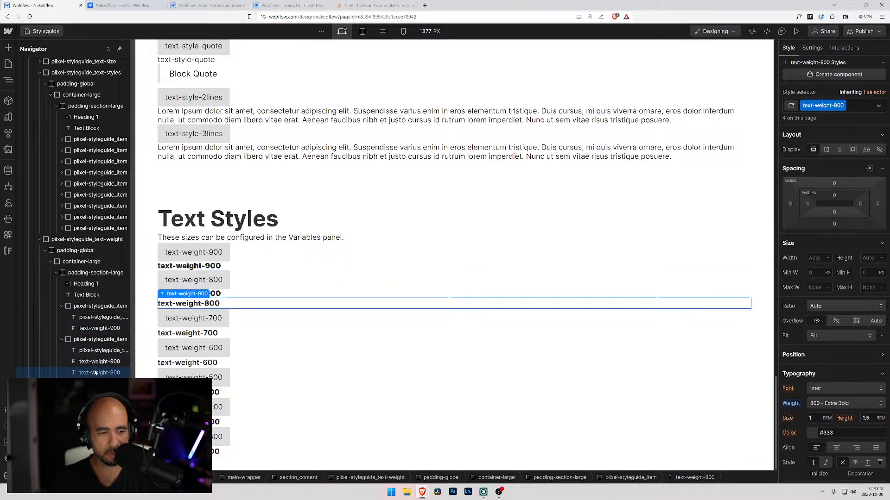
key("Delete")
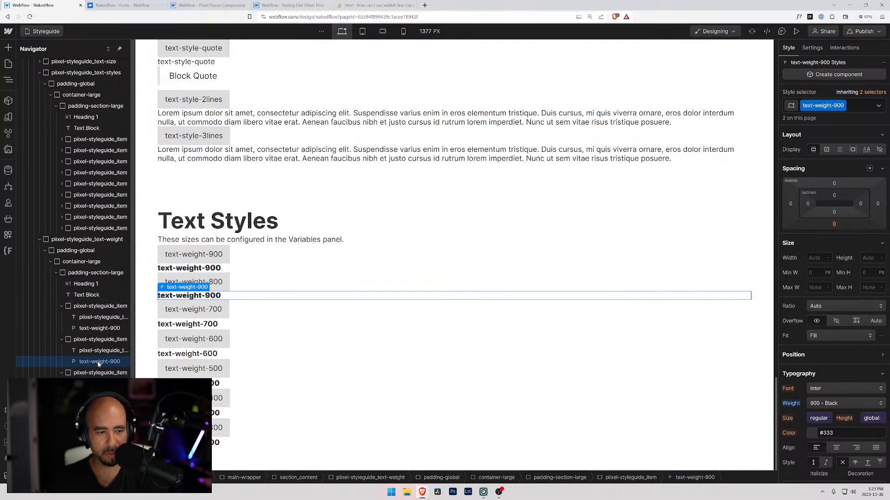
Swap the duplicated paragraph's class for the existing text-weight-800 class and change its text to text-weight-800.
left_click(853, 105)
key("BackSpace")
type("800")
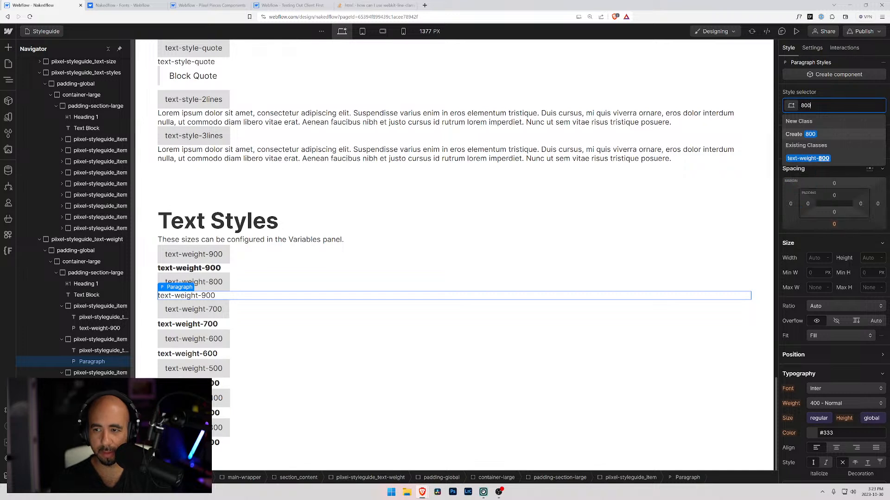
key("Return")
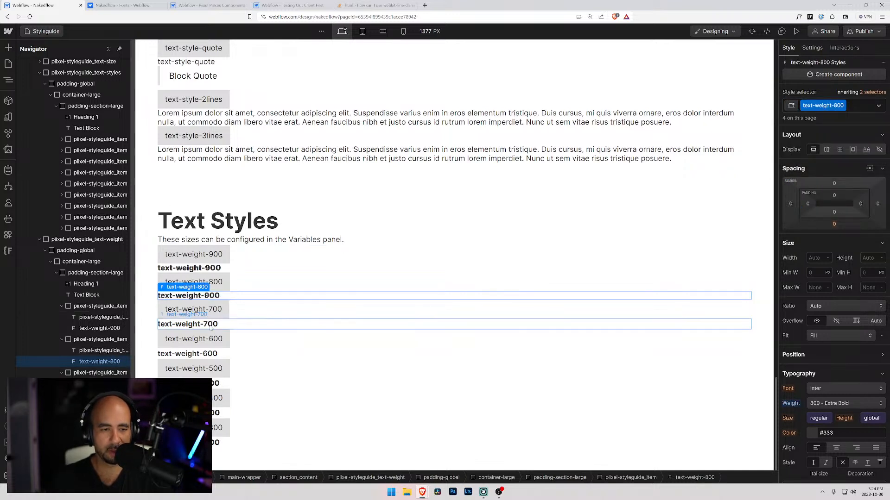
double_click(209, 297)
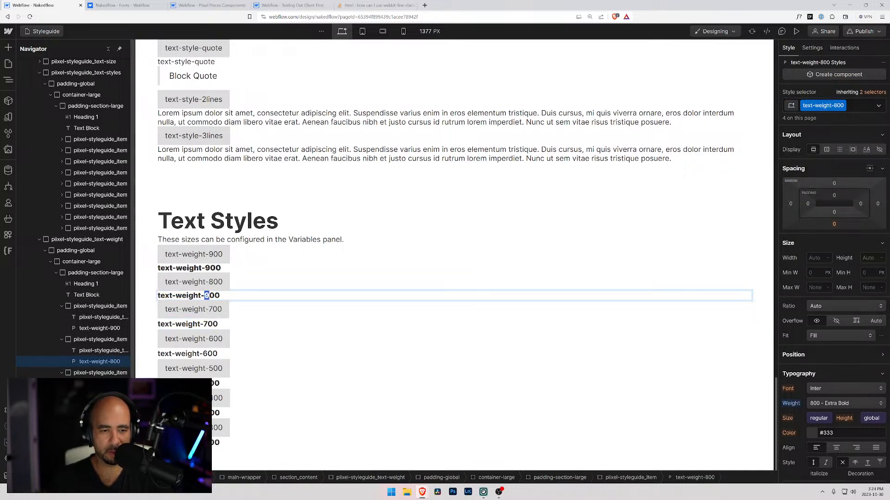
type("8")
Add a Paragraph element inside the styleguide item that holds the text-weight-700 sample.
left_click(187, 325)
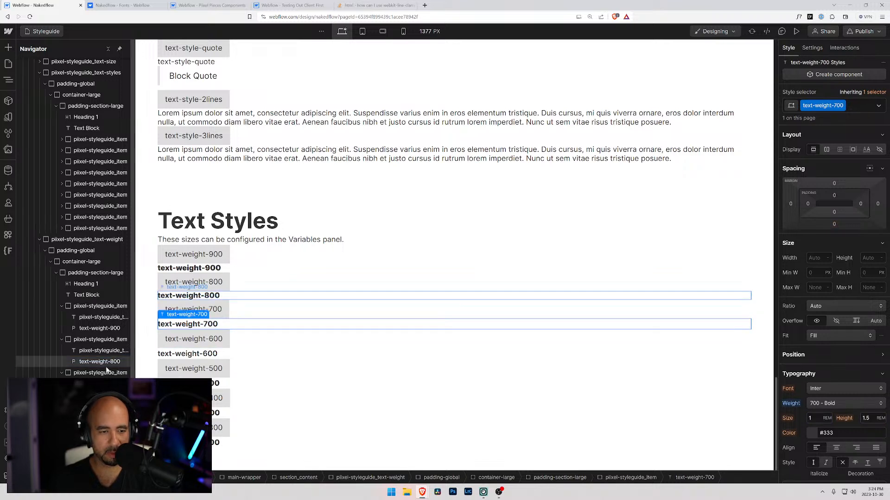
left_click(95, 373)
key("ctrl+e")
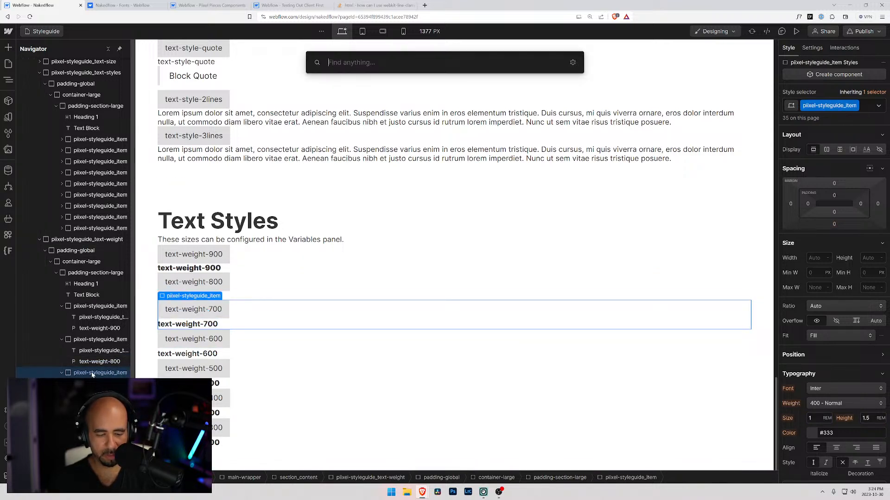
type("paragraph")
key("Return")
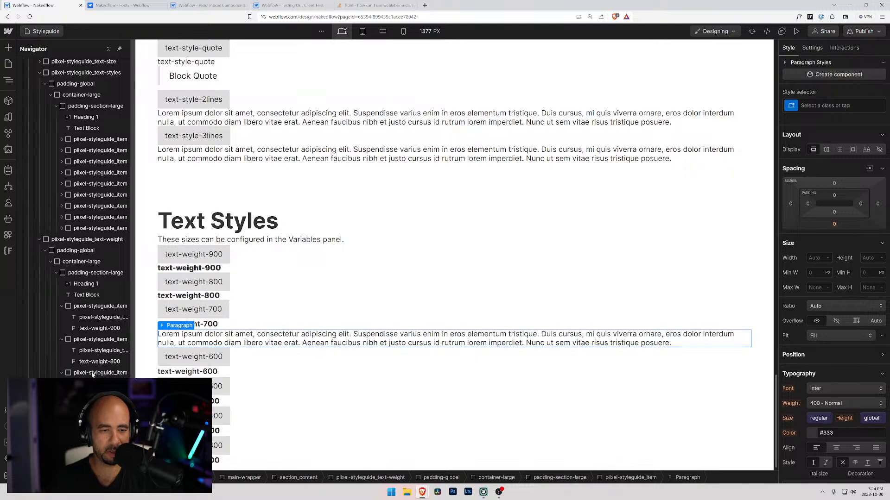
Replace the new paragraph's placeholder text with the text copied from the text-weight-700 sample, and select the original text block.
left_click(188, 324)
double_click(187, 324)
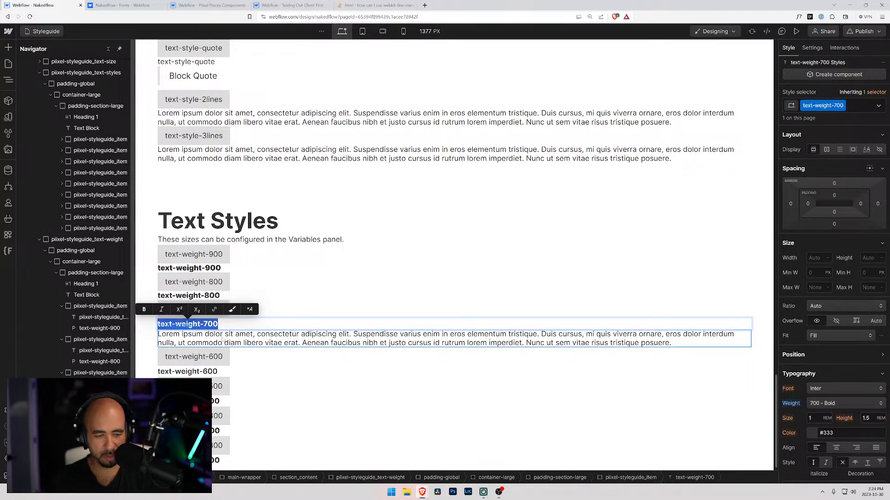
key("ctrl+c")
double_click(222, 340)
key("ctrl+v")
left_click(225, 326)
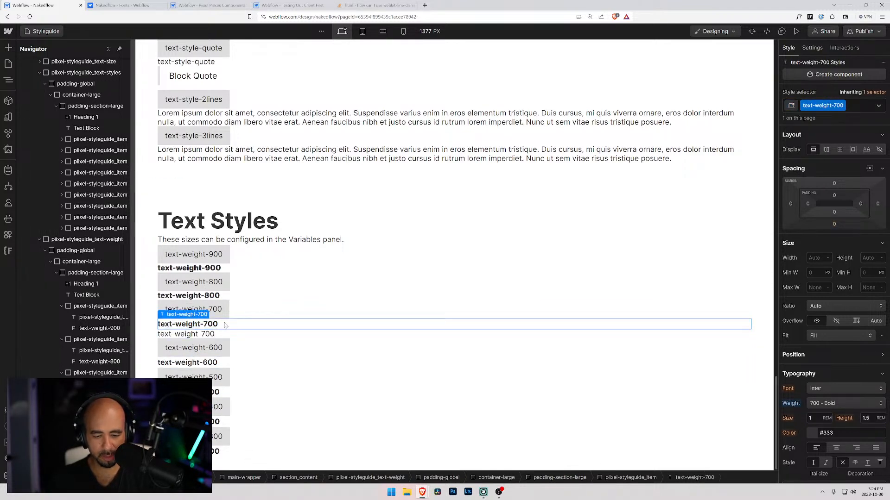
Delete the original text block in the text-weight-700 item and apply the existing text-weight-700 class to the new paragraph.
key("Delete")
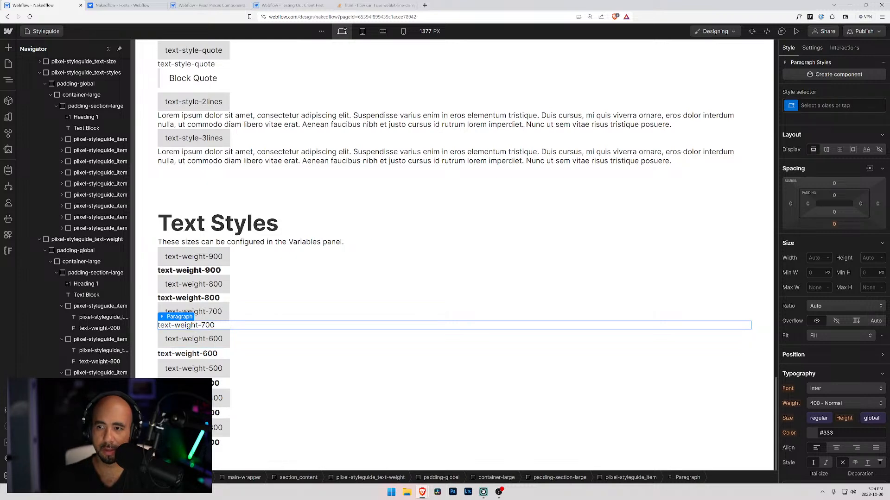
left_click(810, 105)
type("tex")
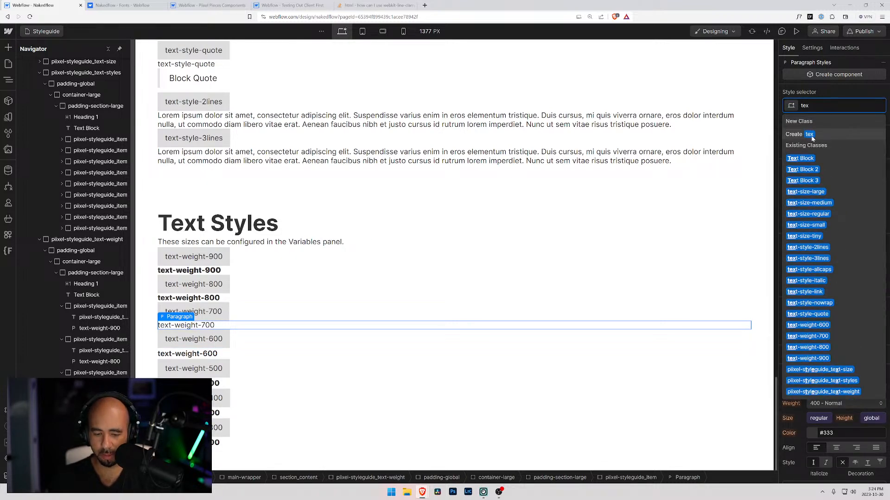
key("BackSpace")
key("BackSpace")
key("BackSpace")
type("700")
key("Down")
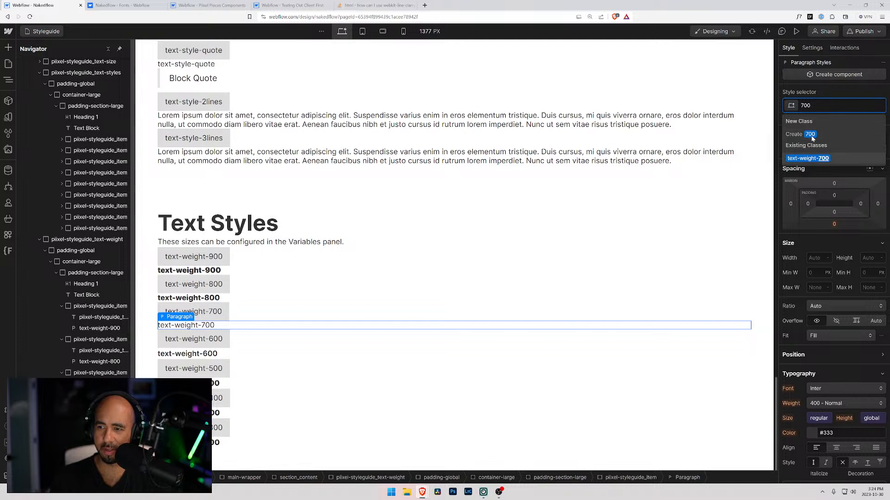
key("Return")
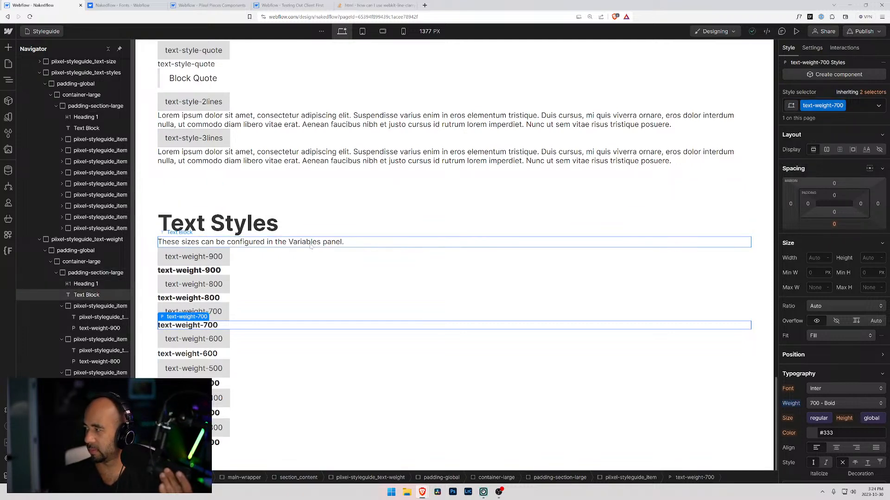
Place a copy of the text-weight-700 paragraph in the text-weight-600 item, above its existing text block.
left_click(207, 344)
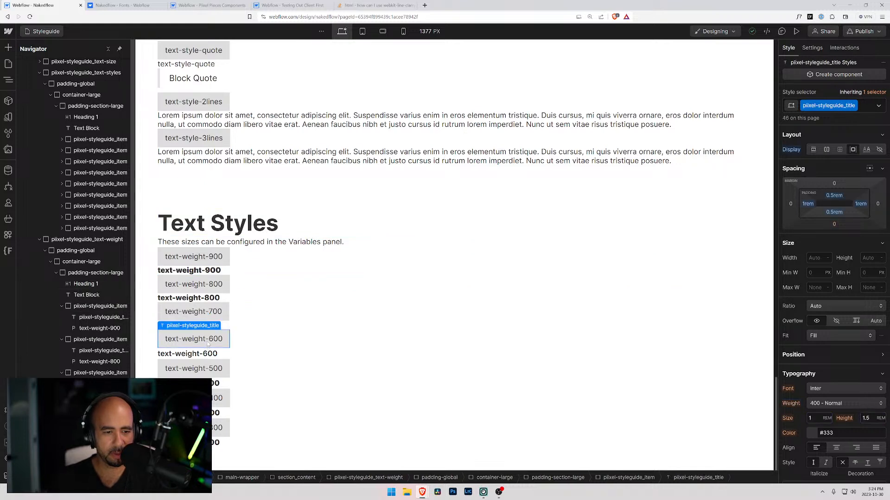
left_click(206, 354)
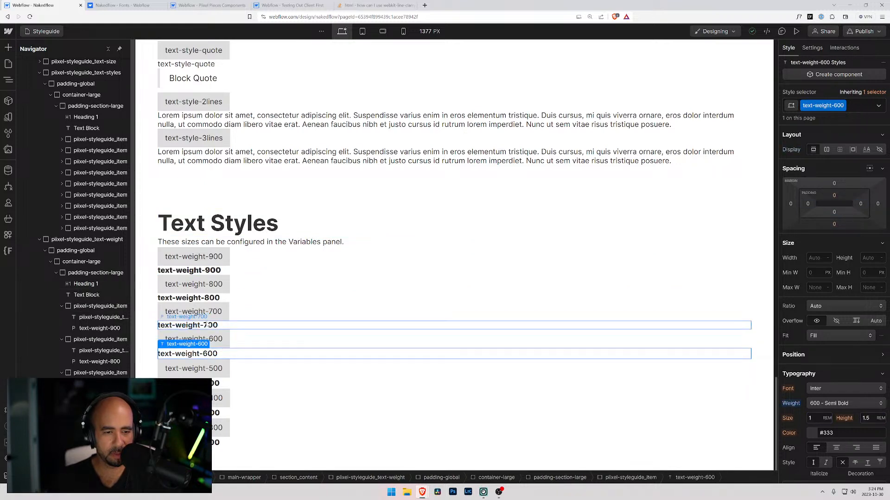
left_click(208, 326)
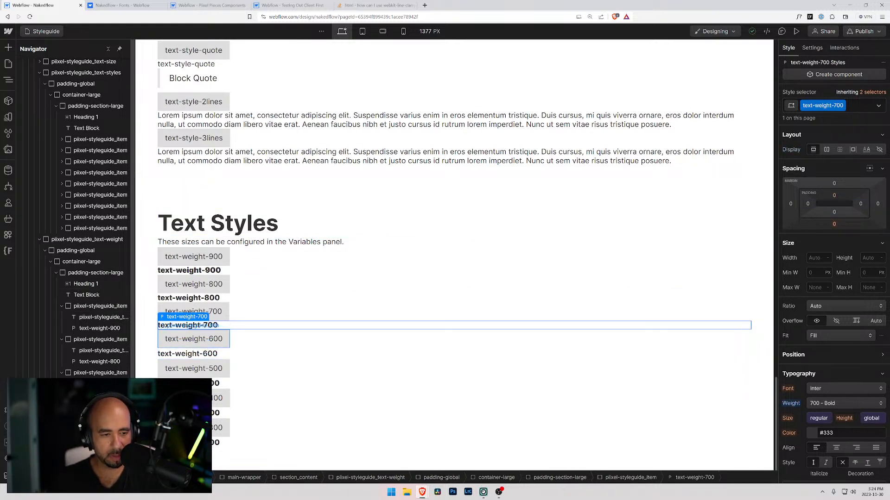
left_click(216, 331)
key("ctrl+v")
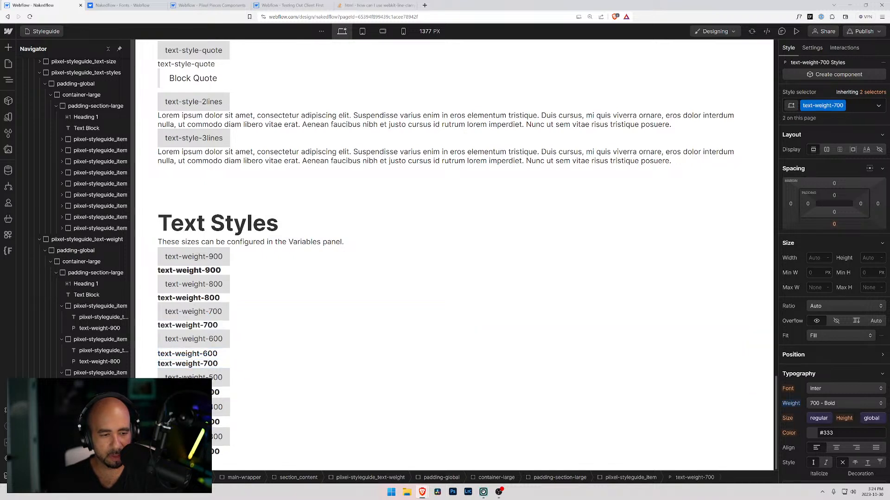
left_click_drag(207, 364, 207, 351)
left_click(207, 363)
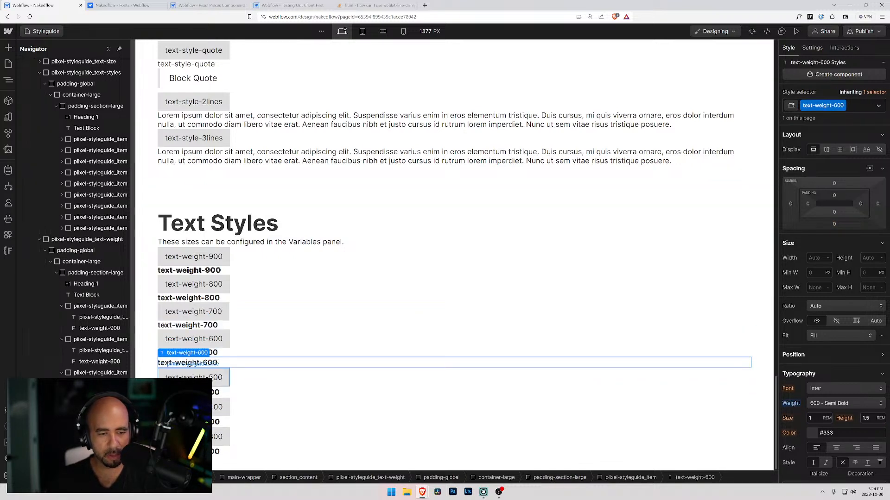
Replace the duplicated paragraph's text with text-weight-600 copied from the original text block, and delete that text block.
double_click(208, 363)
key("ctrl+c")
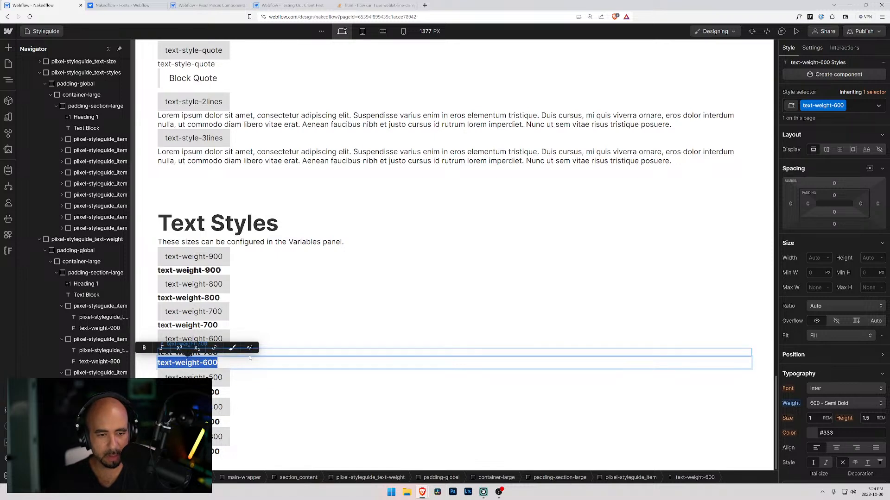
left_click(207, 352)
double_click(207, 352)
key("ctrl+v")
left_click(234, 363)
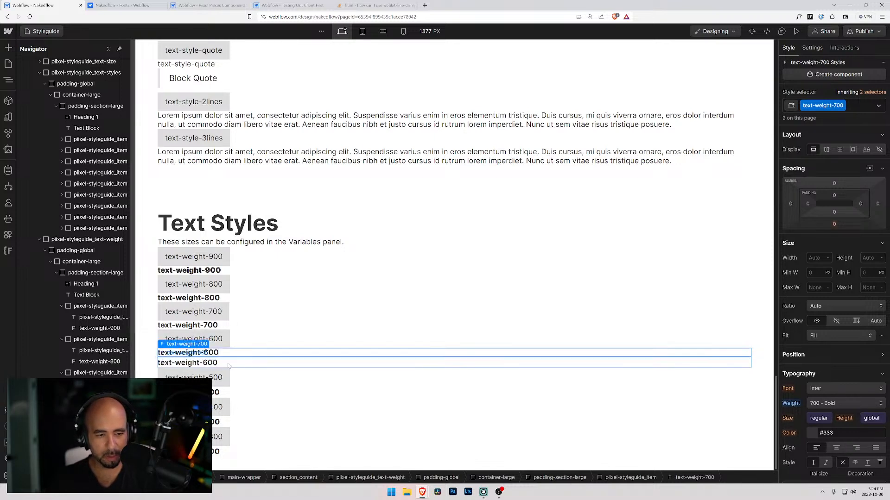
key("Delete")
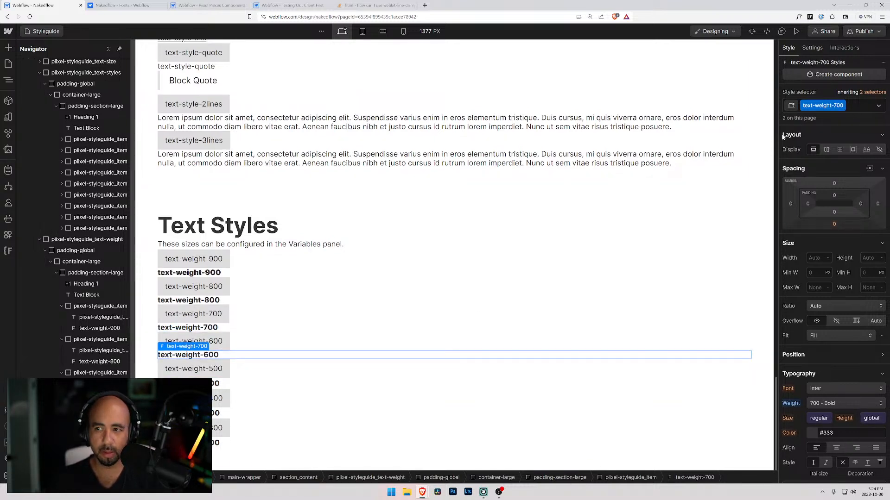
Swap the text-weight-600 paragraph's class for the existing text-weight-600 class.
left_click(863, 106)
key("BackSpace")
key("ctrl+v")
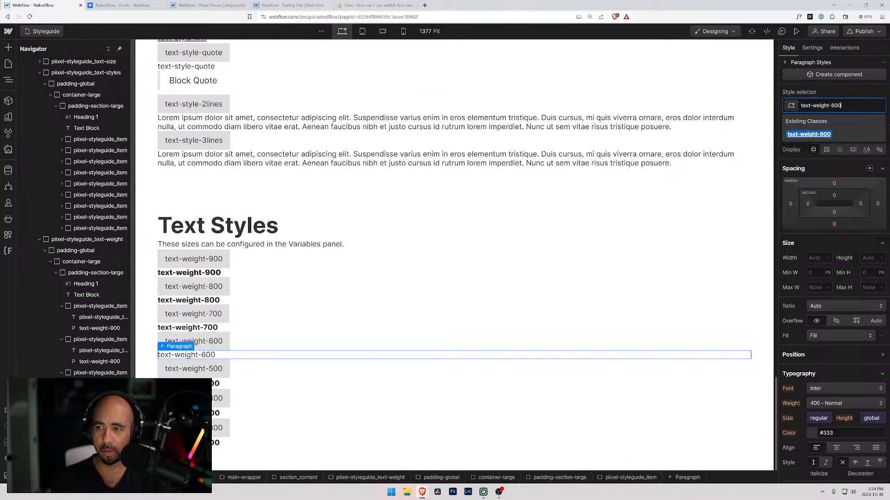
key("Return")
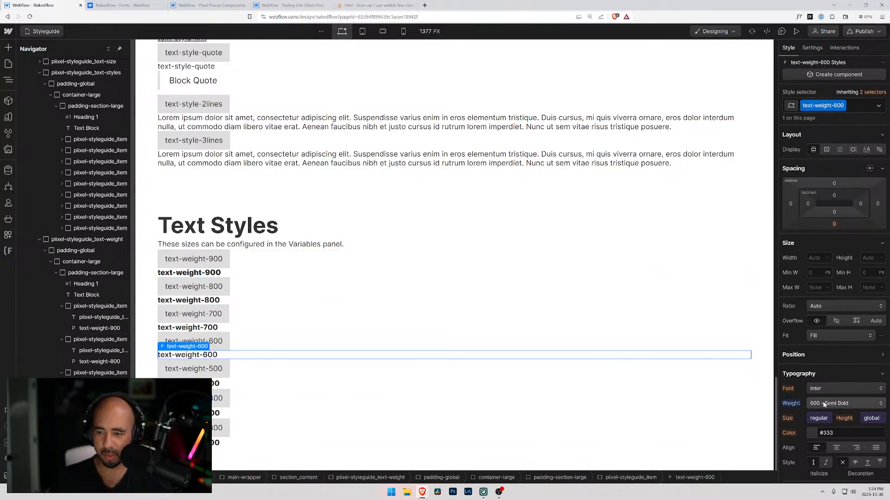
Add a Paragraph element to the styleguide item that holds the text-weight-500 sample.
left_click(212, 384)
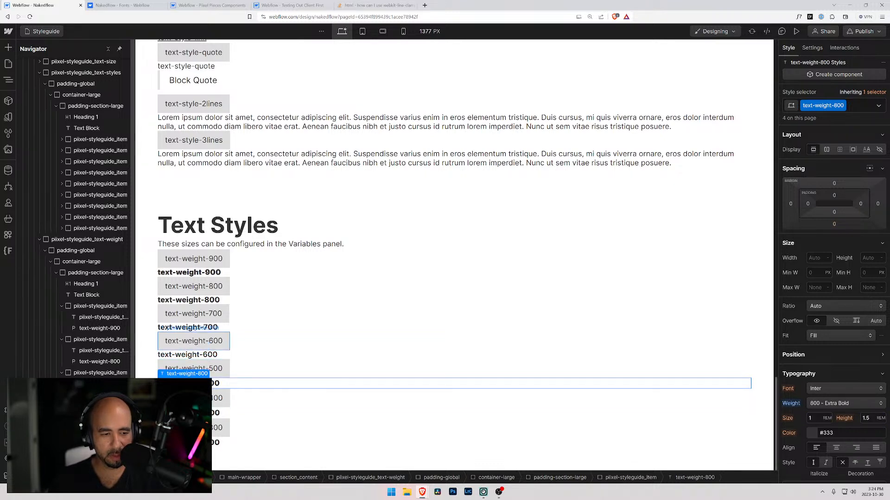
key("ctrl+k")
type("par")
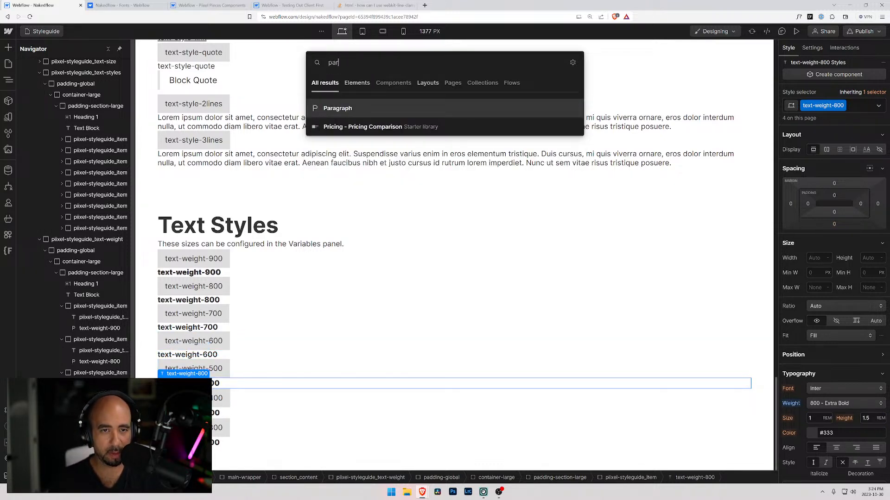
key("Return")
Replace the new paragraph's placeholder text with text-weight-500 and remove the original text block.
left_click(215, 384)
key("ctrl+a")
double_click(214, 384)
key("ctrl+a")
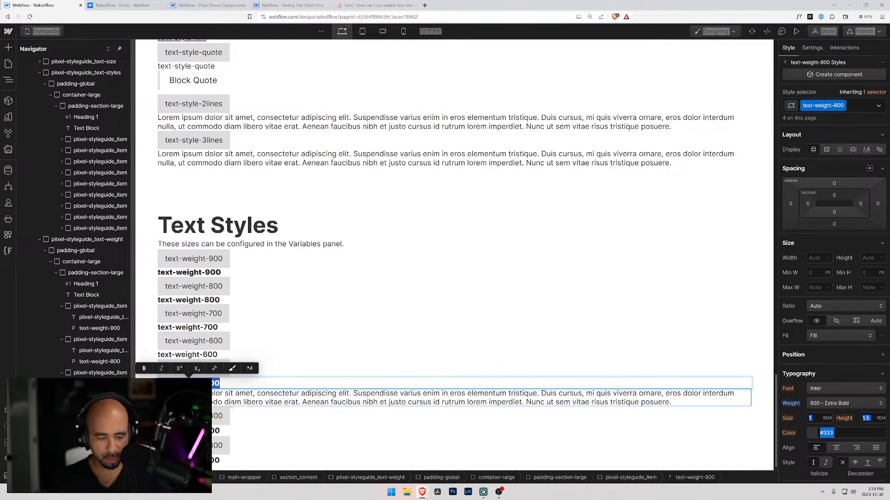
double_click(216, 402)
key("ctrl+a")
key("BackSpace")
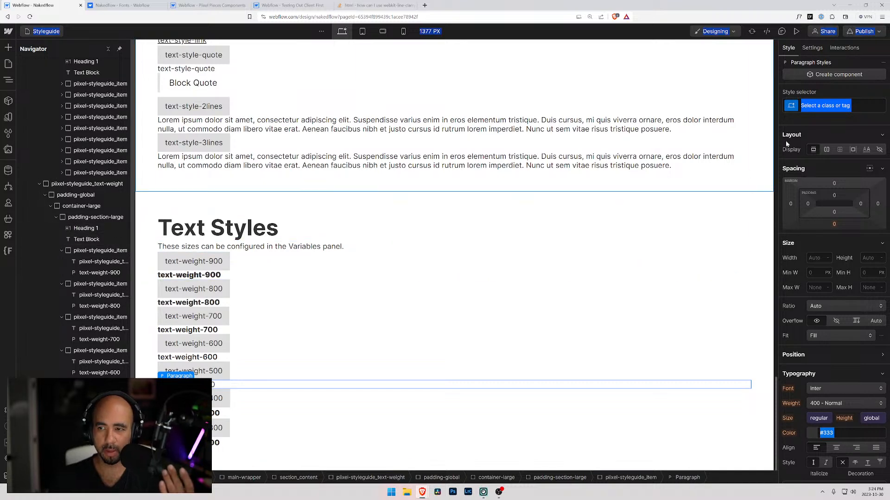
Give the new paragraph a new text-weight-500 class and set its font weight to 500 - Medium.
left_click(842, 106)
key("ctrl+v")
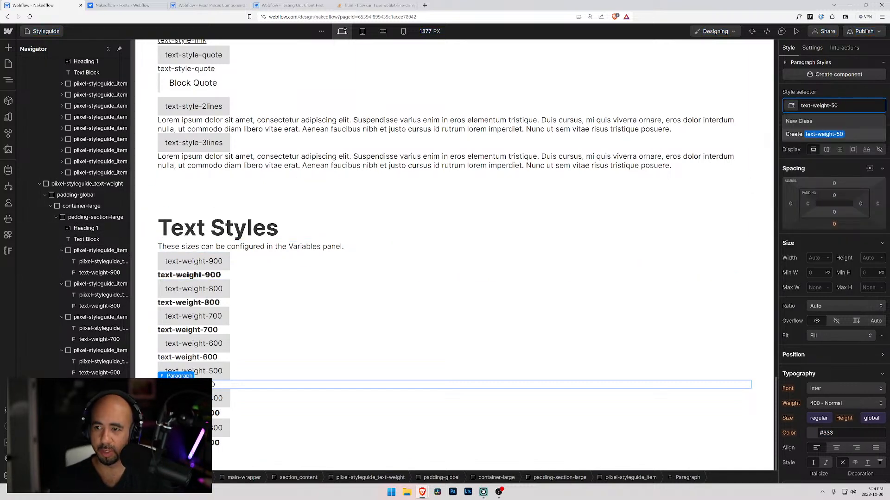
key("Return")
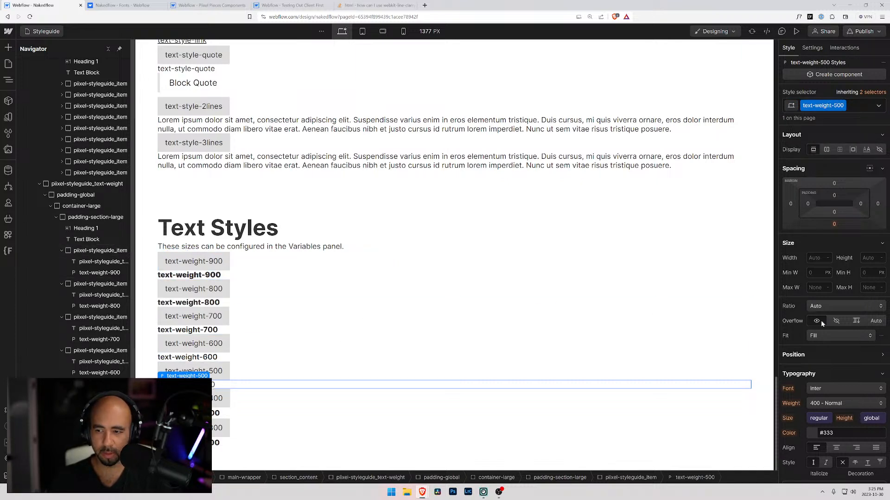
left_click(821, 403)
left_click(820, 414)
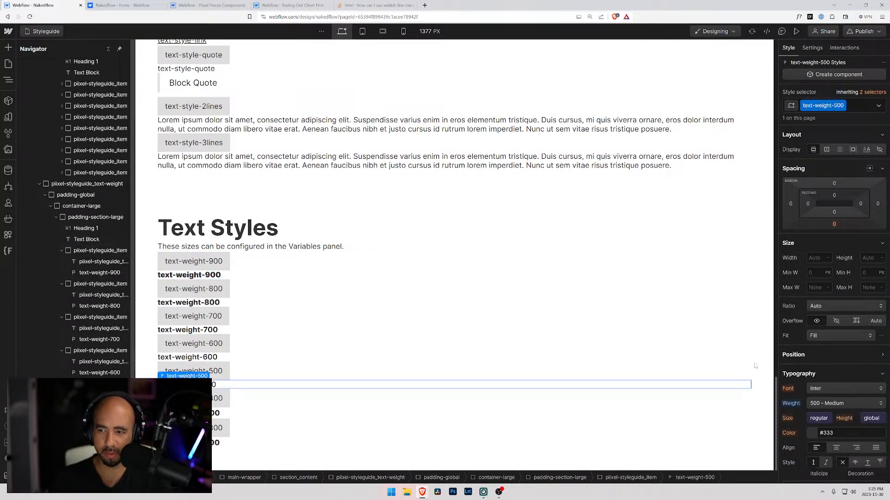
Replace the text block in the text-weight-400 item with a copy of the text-weight-500 paragraph.
left_click(199, 399)
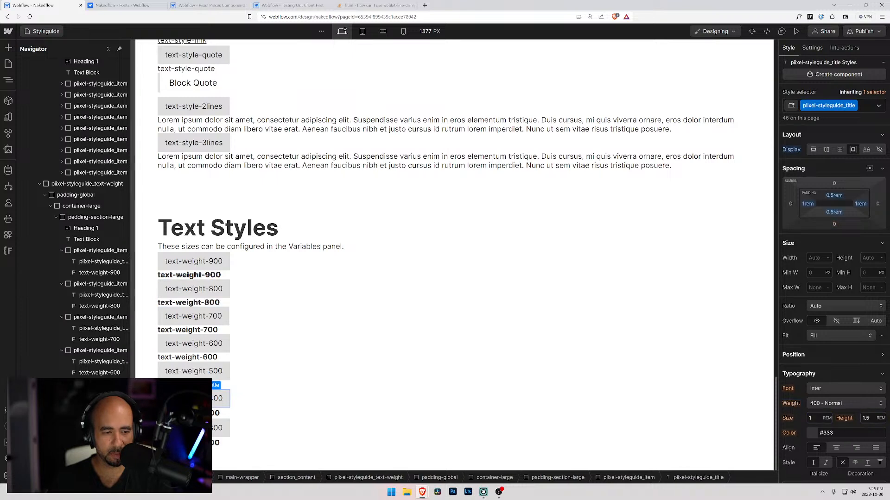
left_click(199, 386)
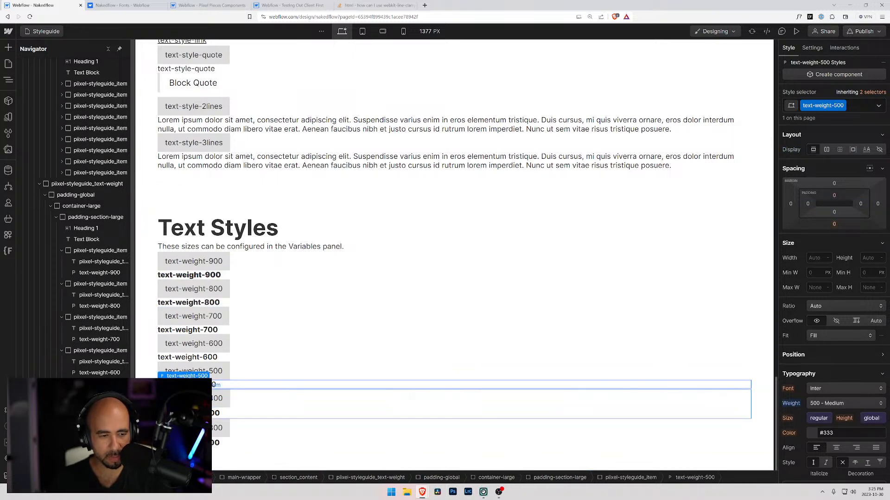
left_click(100, 417)
key("ctrl+v")
left_click(100, 440)
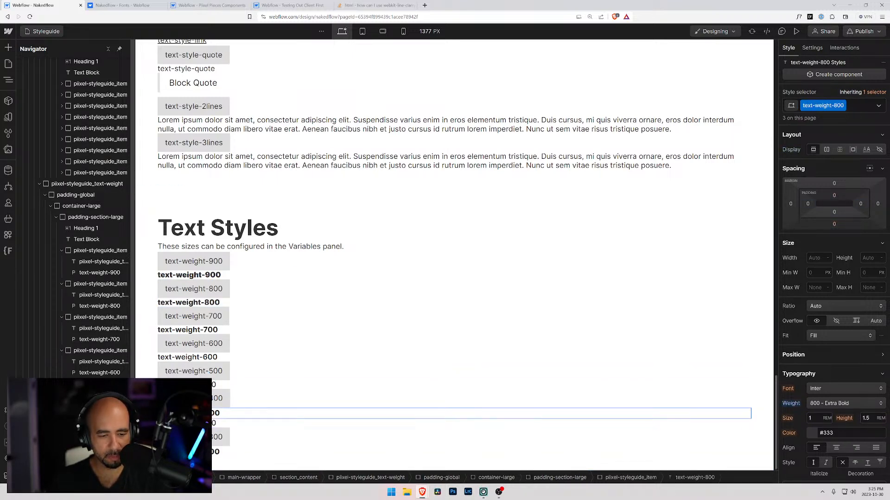
key("Delete")
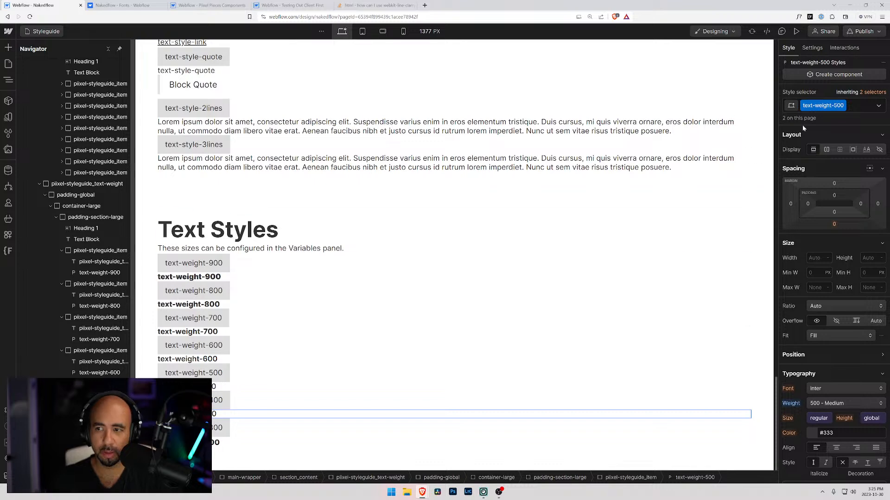
Swap the copied paragraph's class for a new text-weight-400 class and set its font weight to 400 - Normal.
left_click(855, 105)
key("BackSpace")
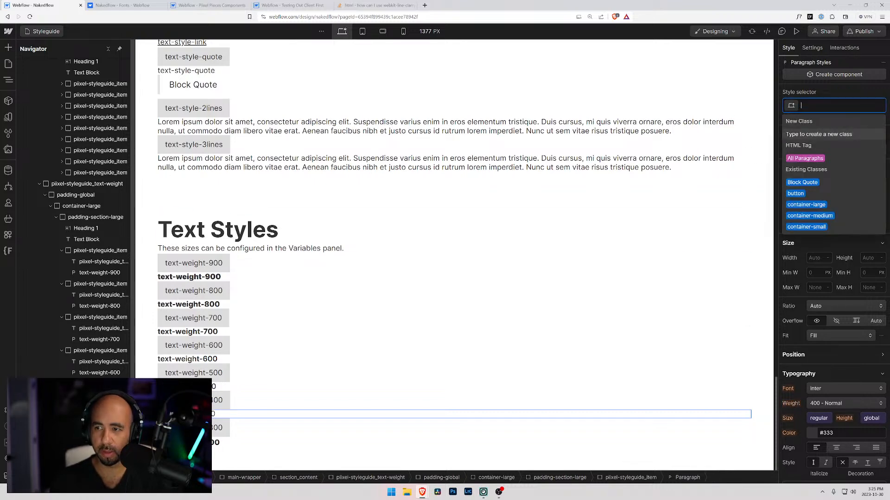
type("text-wegi")
key("BackSpace")
key("BackSpace")
type("ight-")
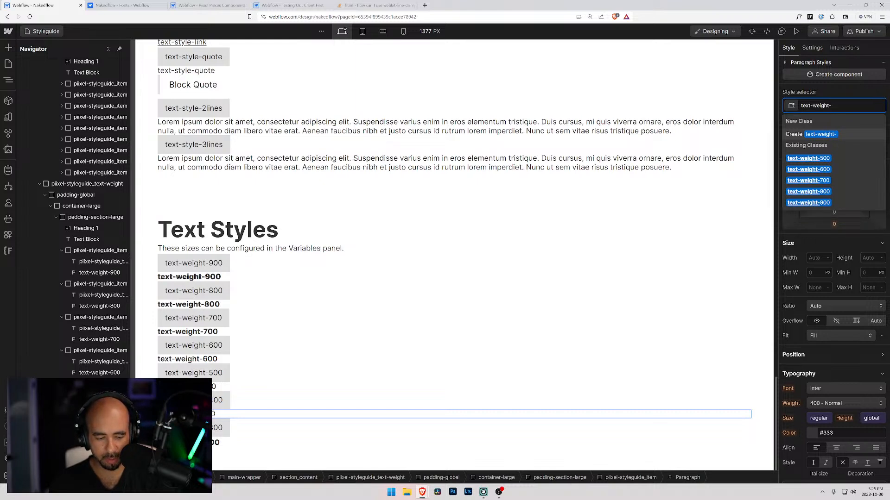
type("400")
key("Return")
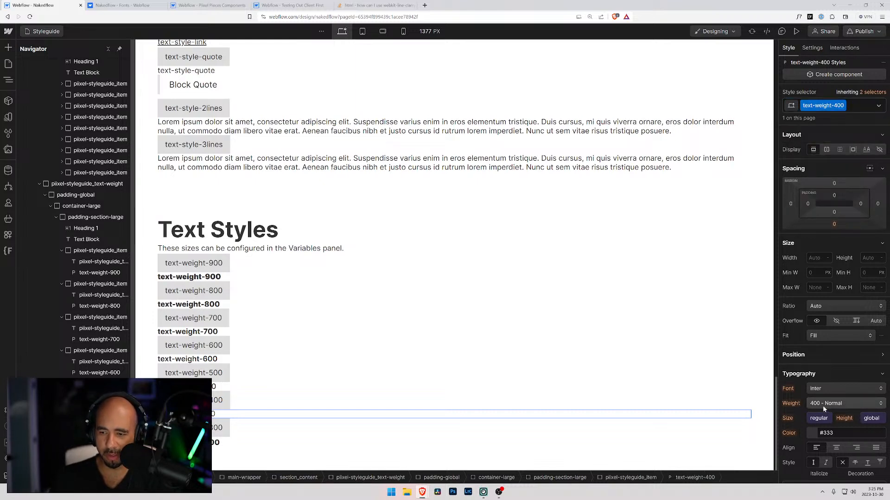
left_click(819, 420)
left_click(812, 244)
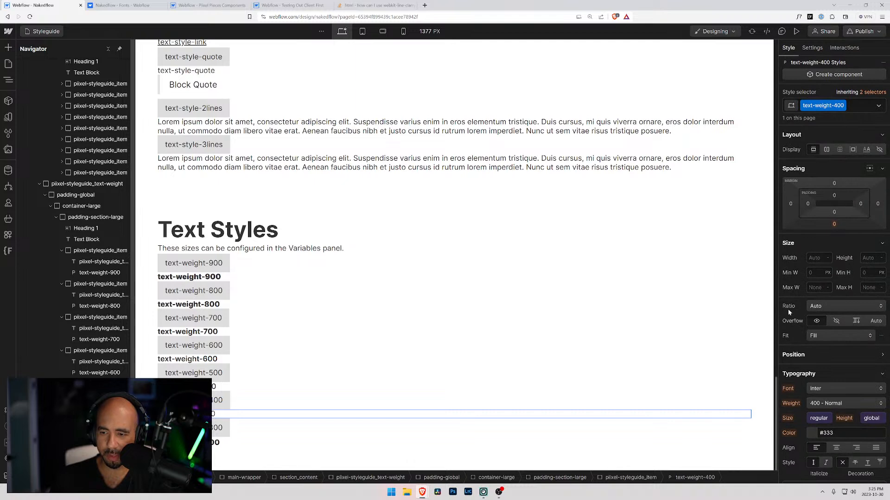
left_click(817, 405)
left_click(819, 405)
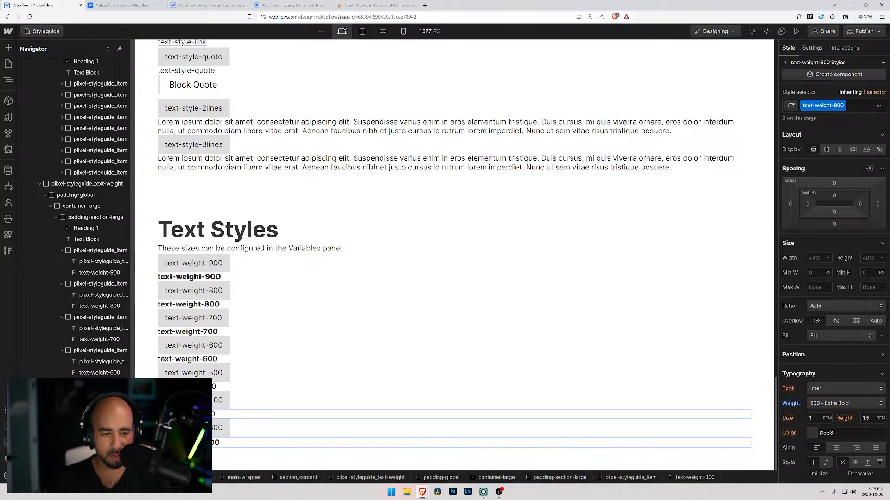
Replace the text block in the text-weight-300 item with a copy of the text-weight-400 paragraph and set its text to text-weight-300.
left_click(236, 429)
key("ctrl+v")
left_click(216, 444)
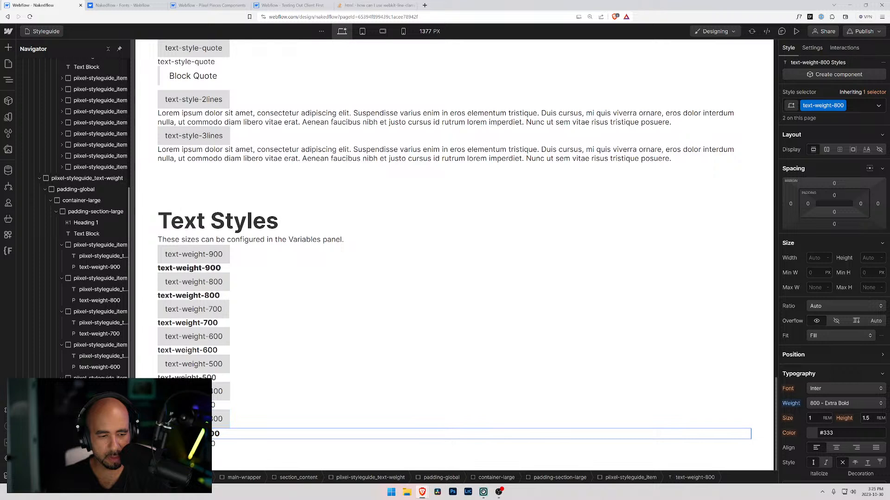
key("Delete")
double_click(216, 444)
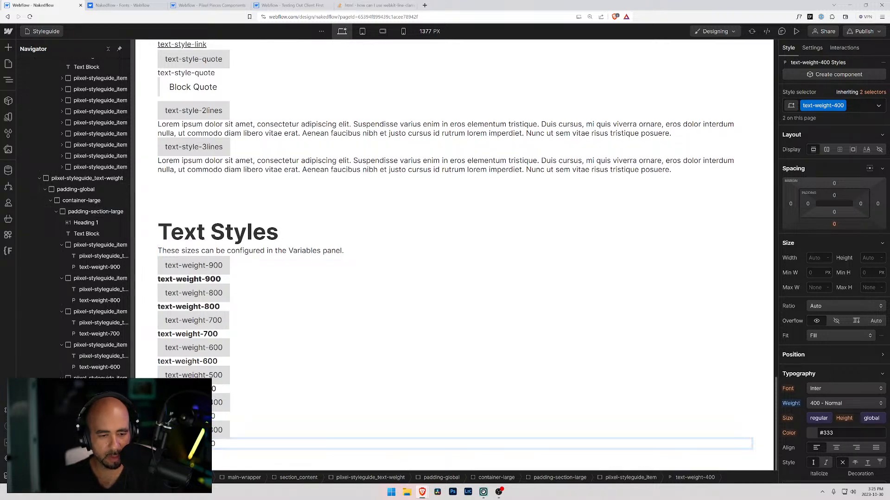
key("Escape")
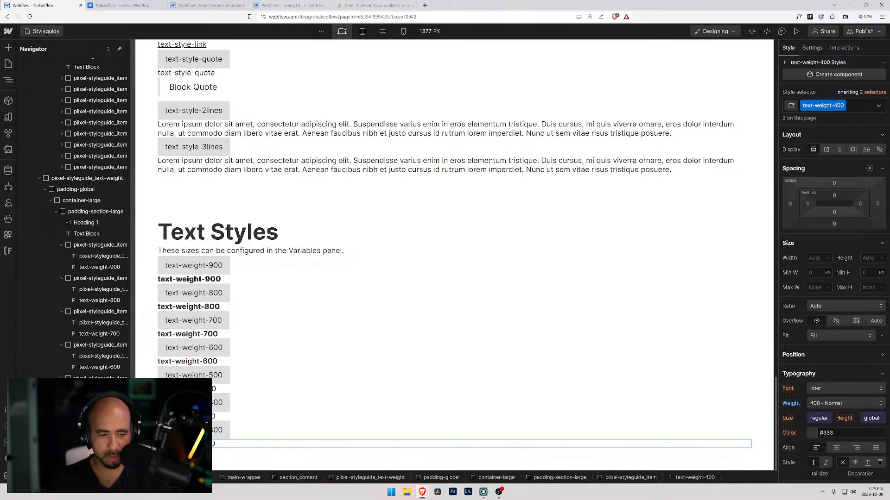
Swap the last paragraph's text-weight-400 class for a new text-weight-300 class.
left_click(850, 107)
key("BackSpace")
type("text-weight-300")
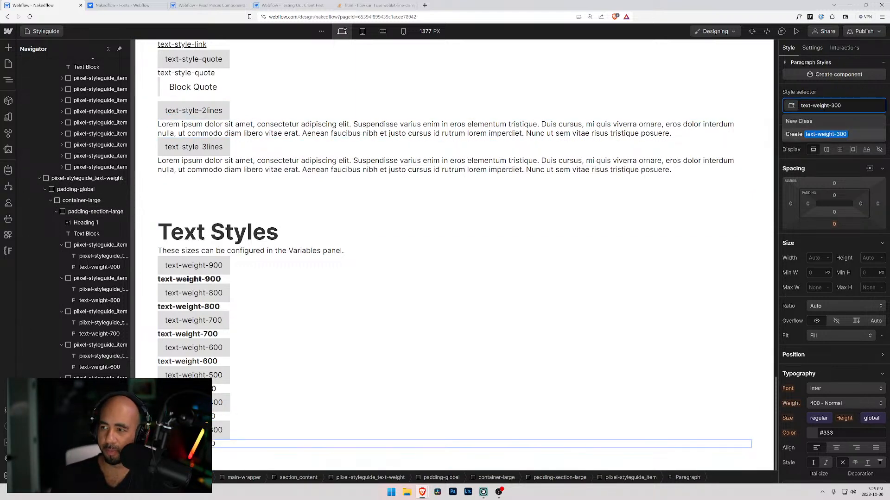
key("Return")
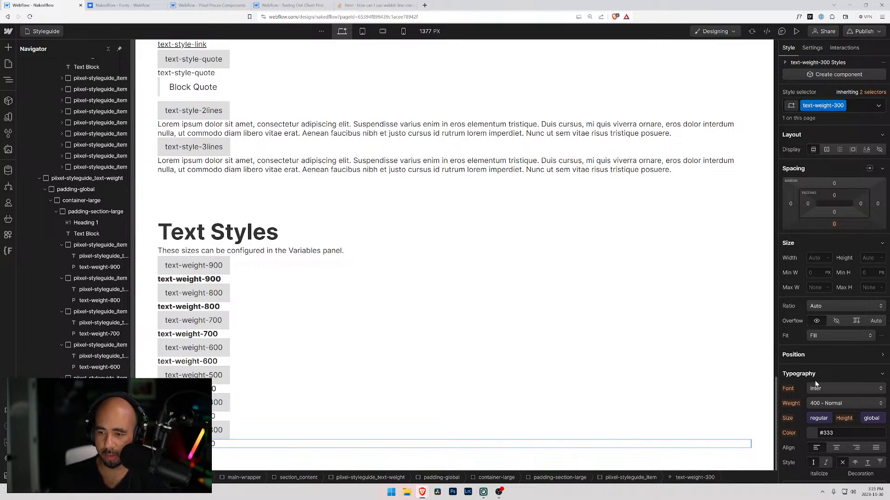
Set the text-weight-300 class's font weight to 300 - Light and duplicate its styleguide item twice.
left_click(834, 403)
left_click(829, 395)
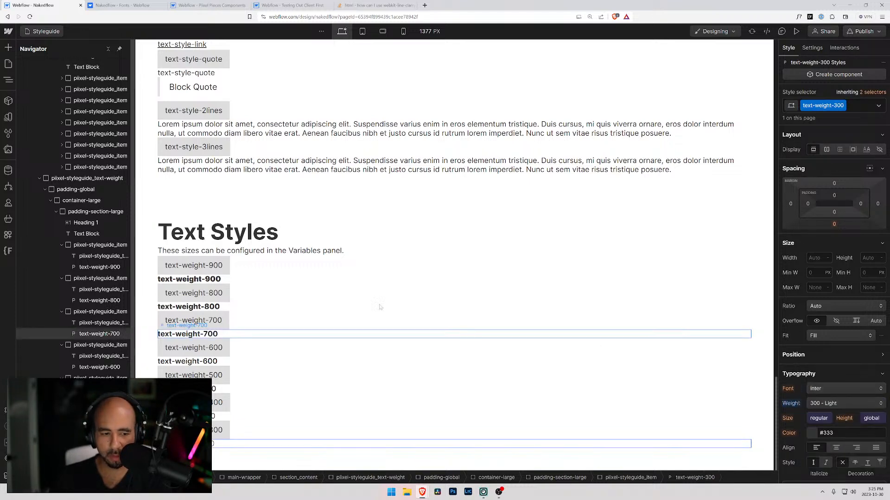
left_click(100, 445)
key("ctrl+d")
key("ctrl+d")
Change the title and sample paragraph of the first duplicated item to text-weight-200.
double_click(208, 403)
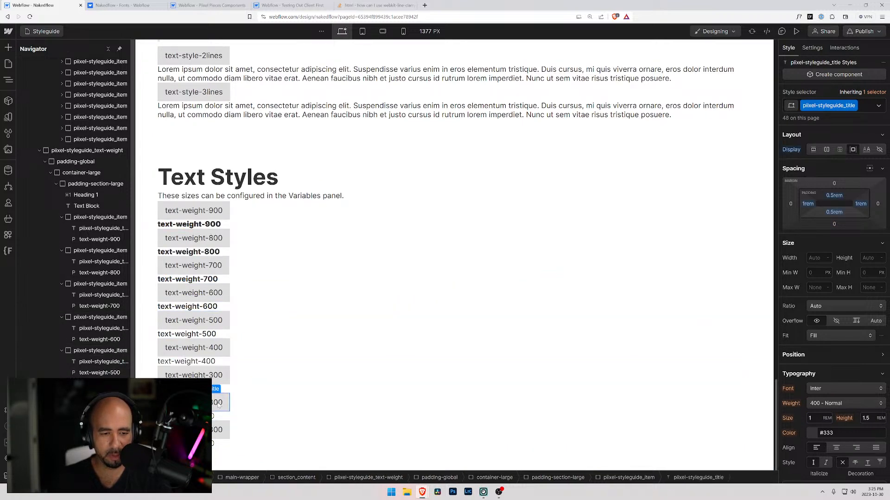
left_click_drag(213, 402, 209, 403)
type("2")
left_click(207, 416)
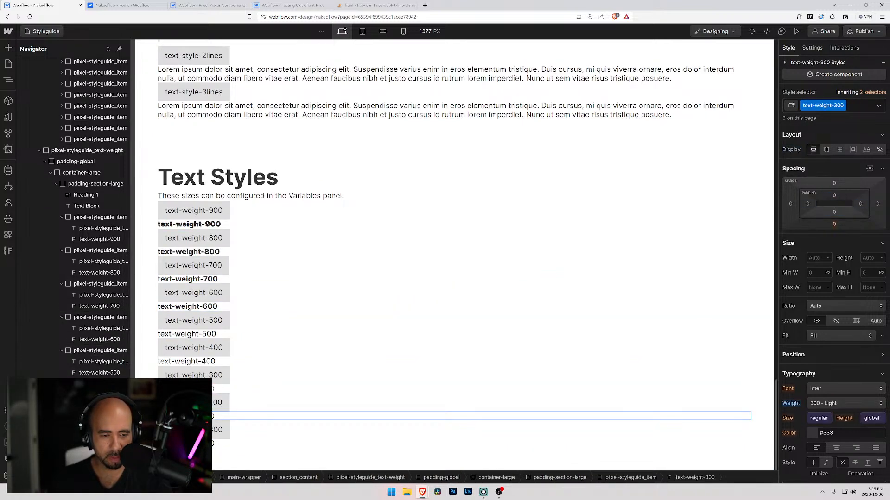
double_click(208, 416)
left_click(206, 416)
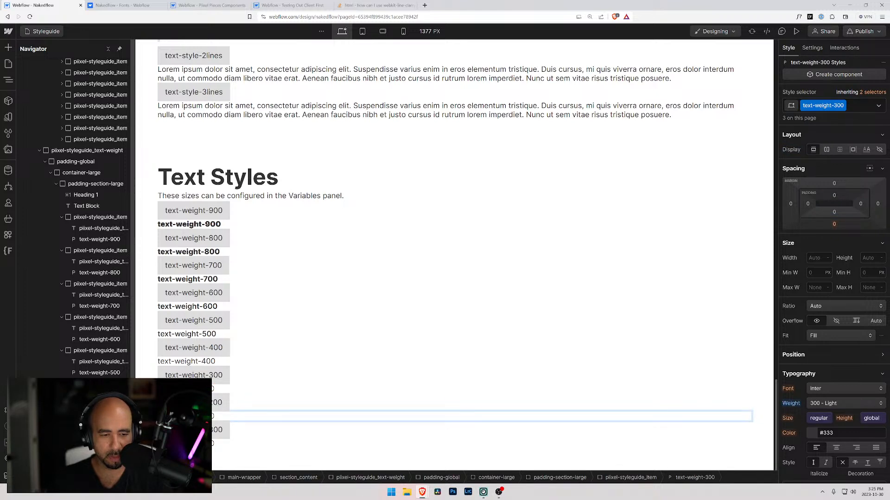
Change the title and sample paragraph of the last duplicated item to text-weight-100.
left_click(213, 429)
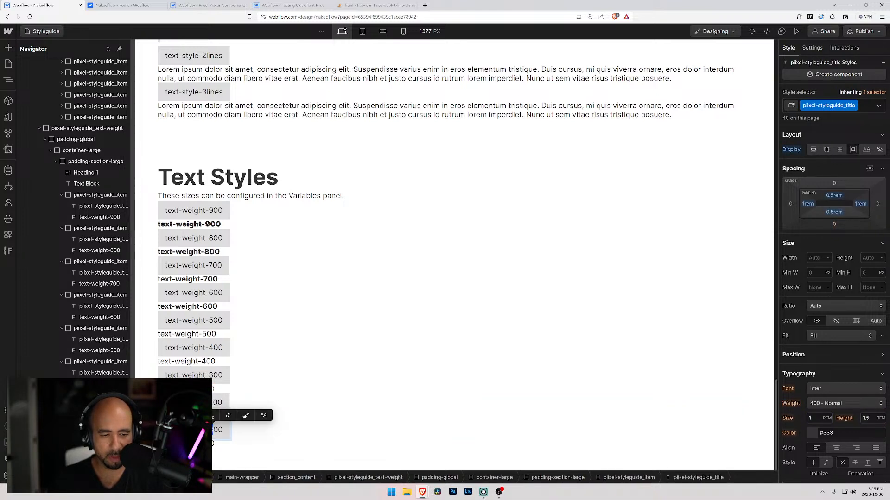
left_click(208, 444)
key("BackSpace")
type("1")
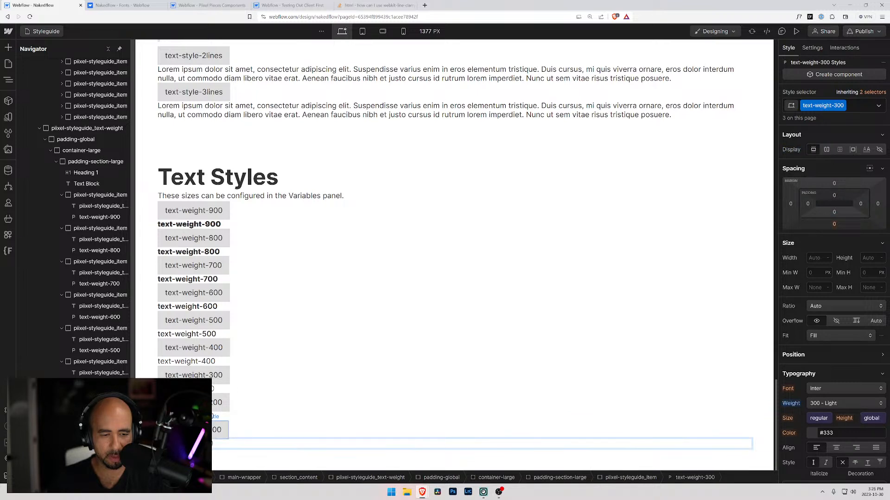
Swap the text-weight-200 paragraph's class for a new text-weight-200 class and set its font weight to 200 - Extra Light.
left_click(209, 417)
left_click(853, 105)
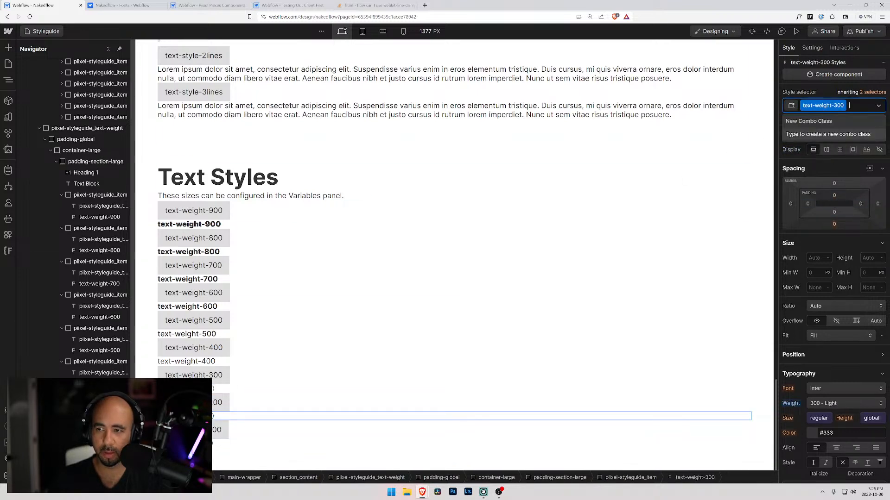
key("BackSpace")
type("text")
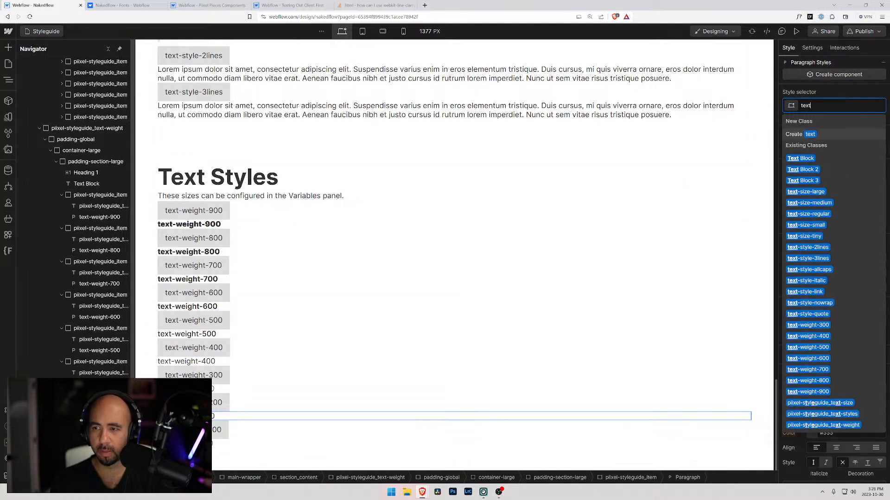
type("-weight-200")
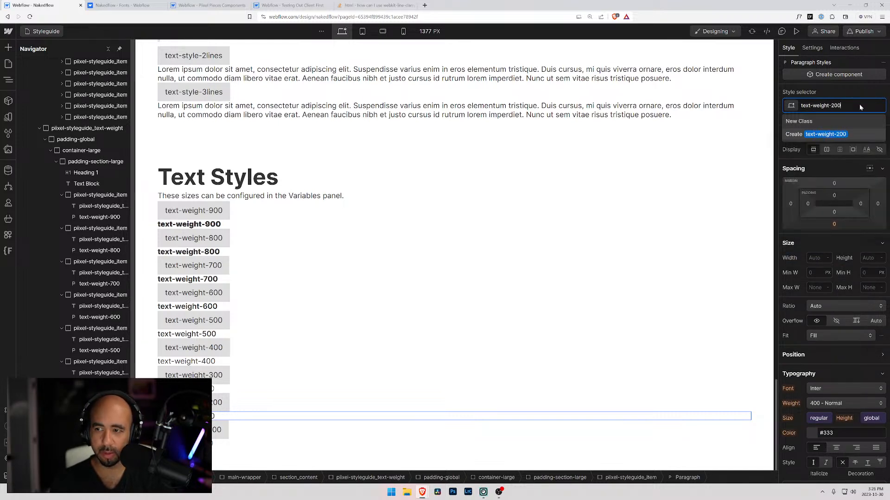
key("Return")
left_click(827, 403)
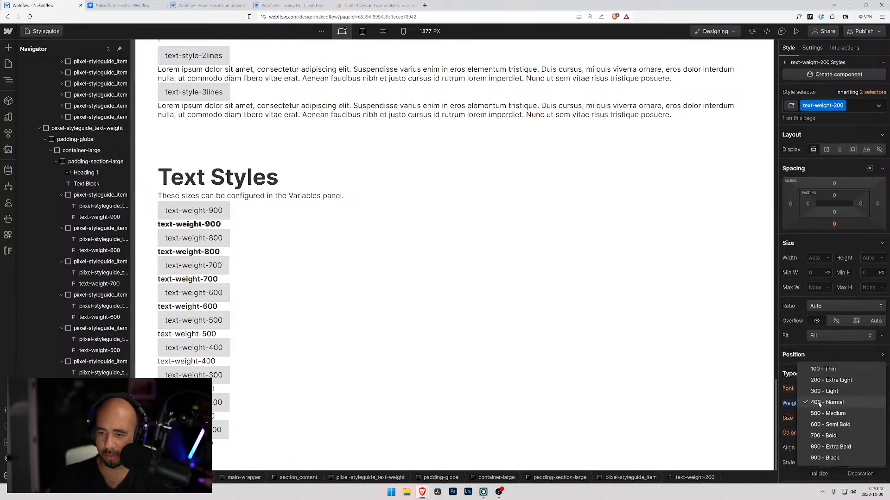
left_click(824, 383)
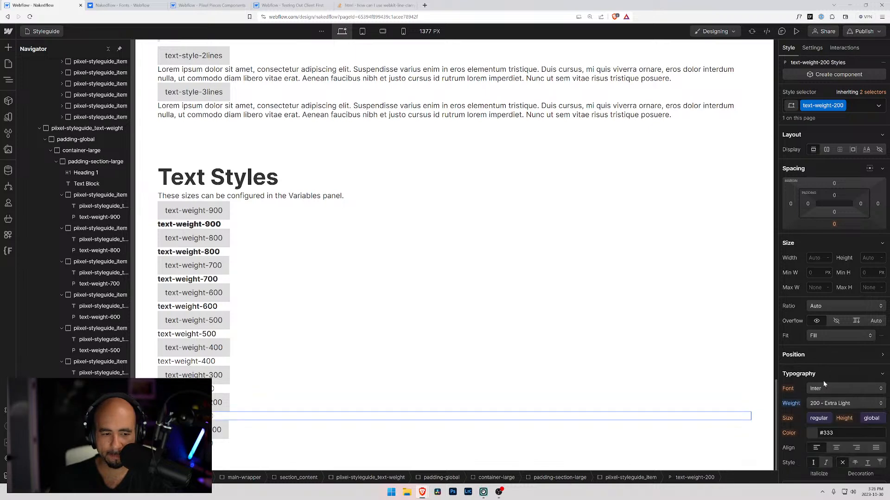
Swap the last paragraph's class for a new text-weight-100 class and set its font weight to 100 - Thin.
double_click(217, 430)
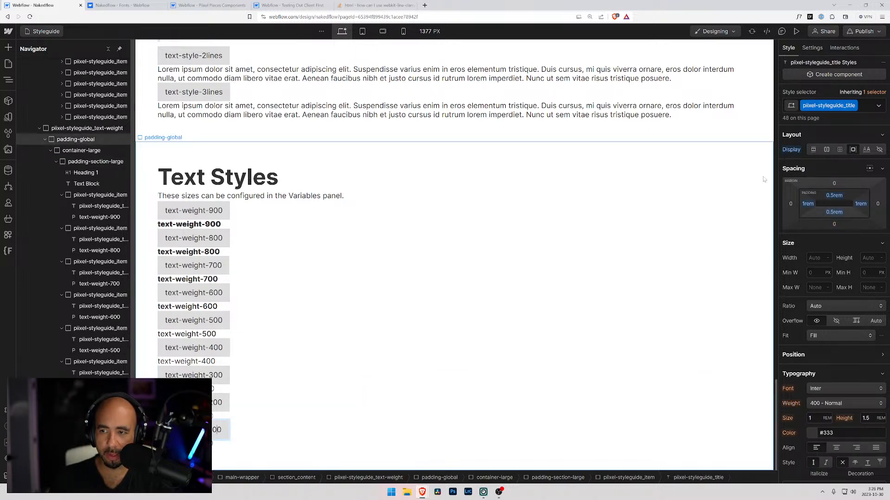
left_click(223, 444)
left_click(850, 106)
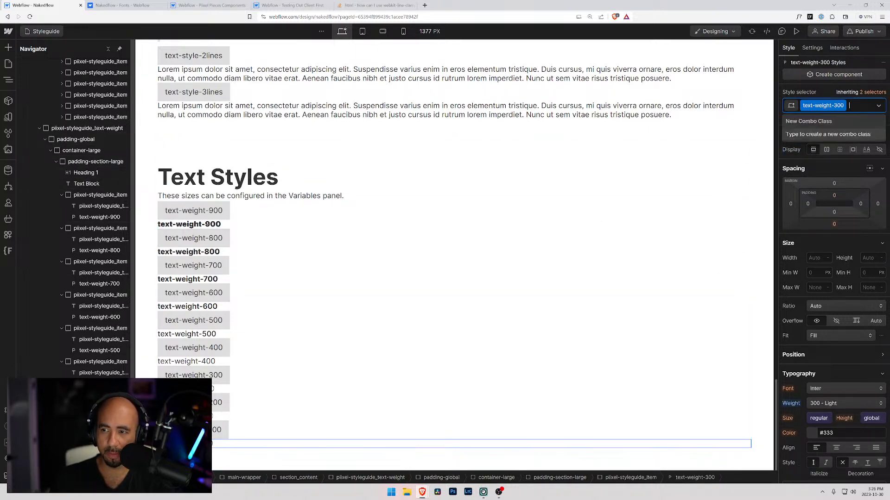
key("BackSpace")
type("text-weig")
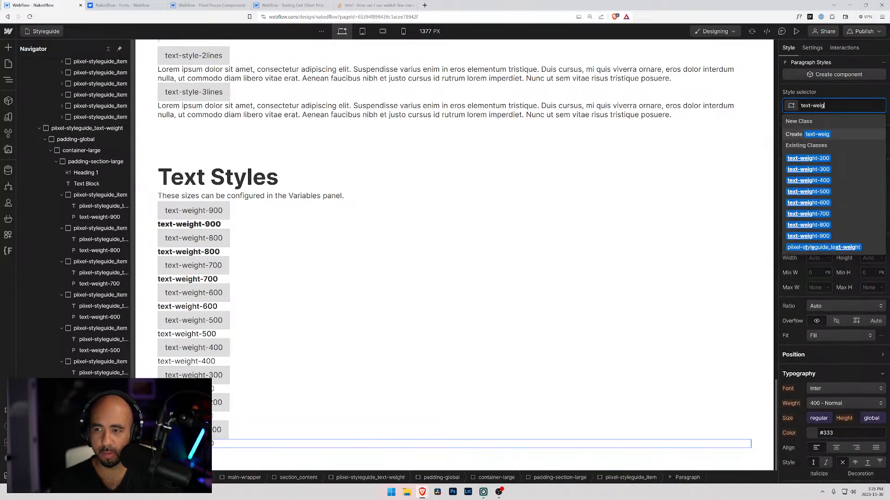
type("ht-100")
key("Return")
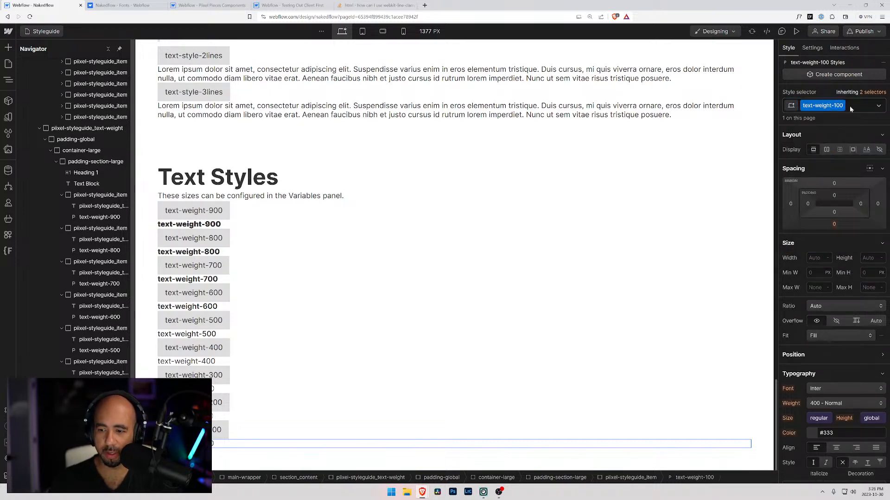
left_click(827, 403)
left_click(822, 370)
left_click(425, 389)
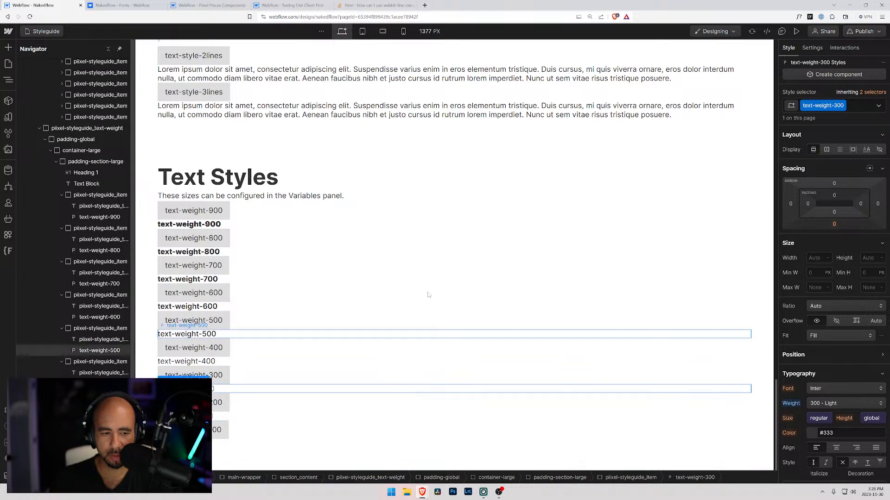
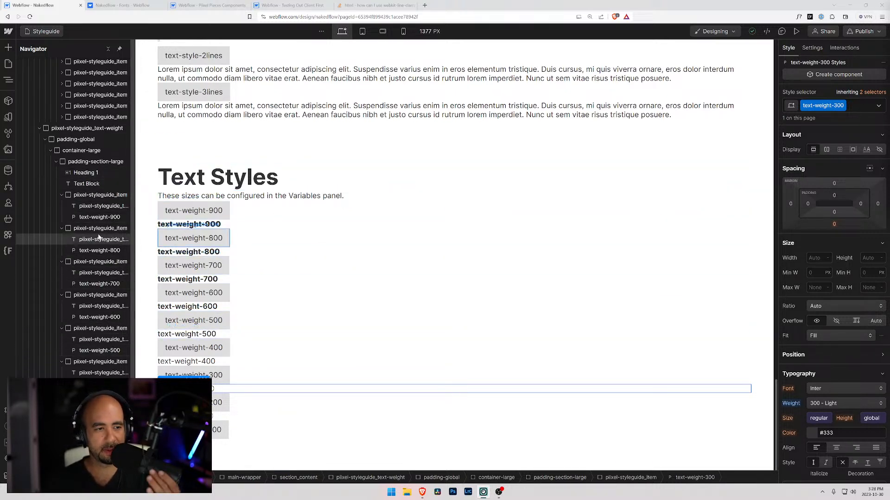
Collapse the nine text-weight items in the element tree and widen the tree to show their full names.
left_click(272, 214)
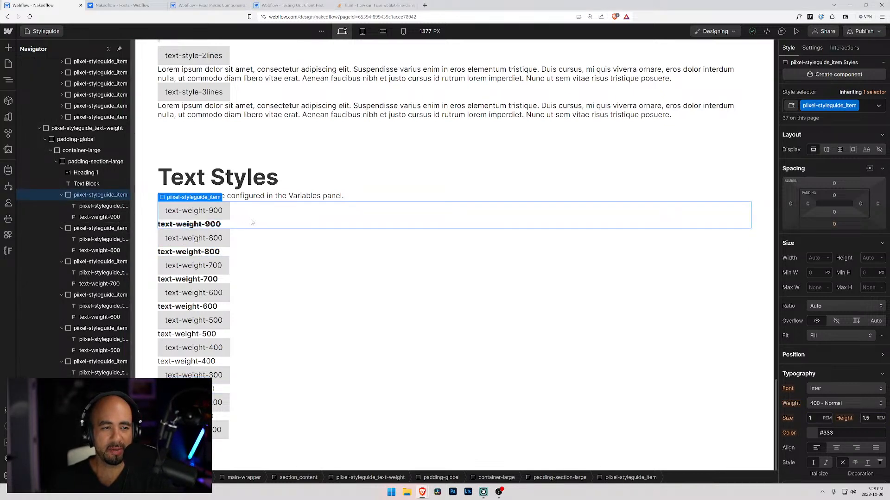
left_click(62, 195)
left_click(62, 207)
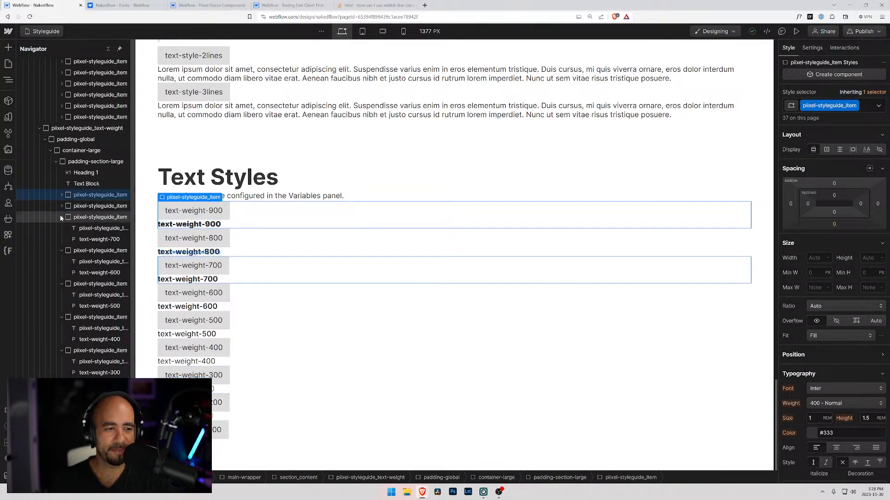
left_click(62, 218)
left_click(62, 228)
left_click(62, 240)
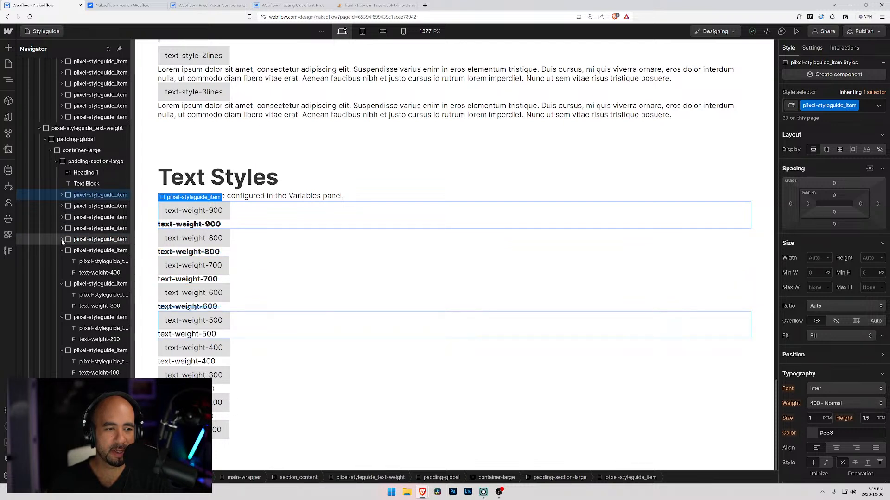
left_click(62, 250)
left_click(62, 262)
left_click(62, 273)
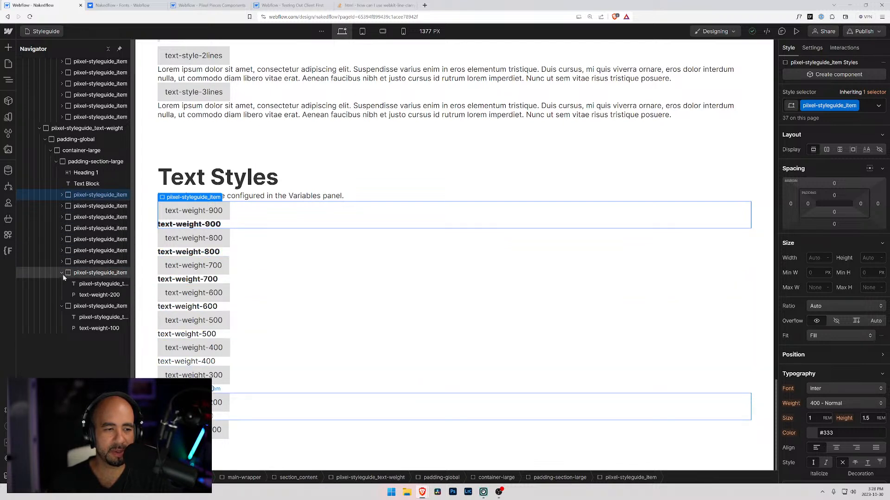
left_click(62, 284)
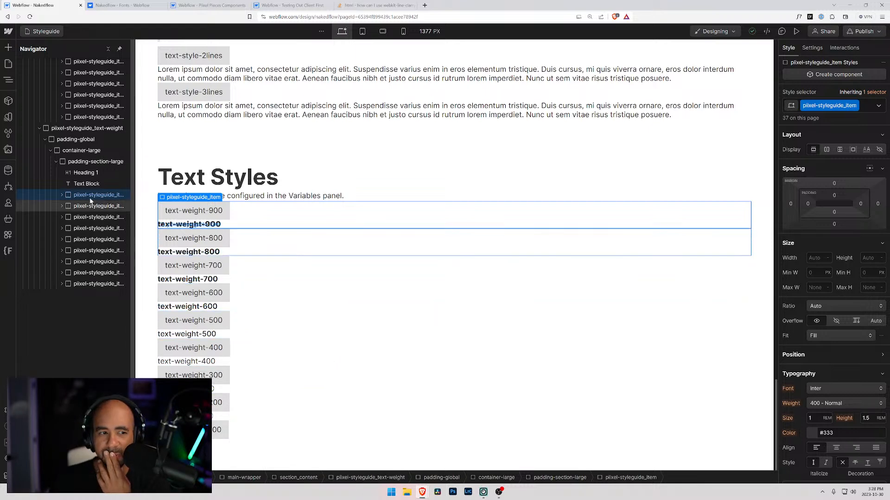
left_click(69, 162)
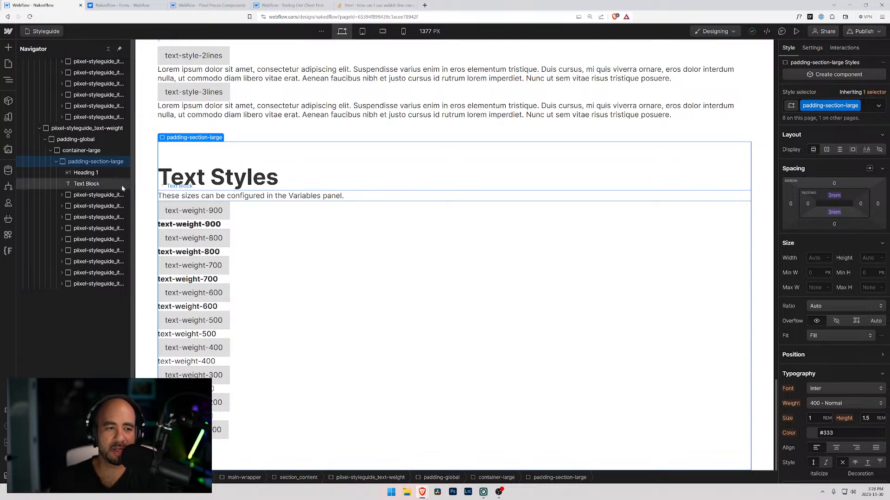
left_click_drag(134, 175, 144, 175)
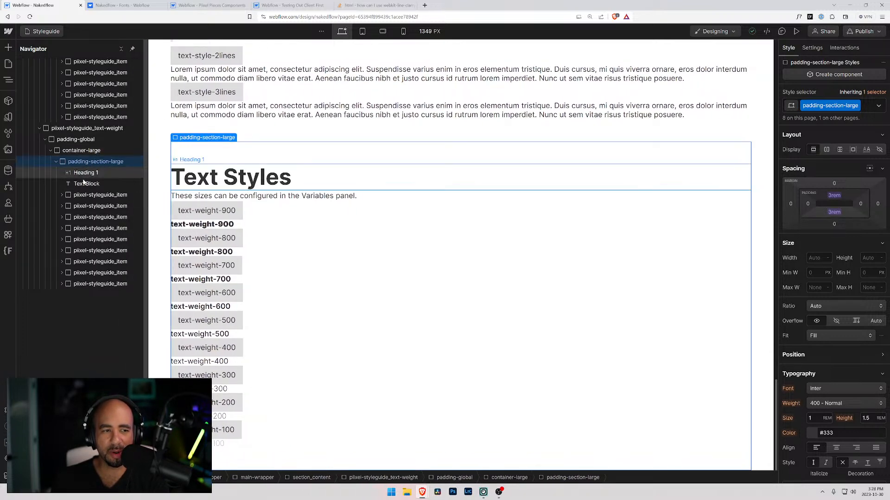
left_click(249, 217)
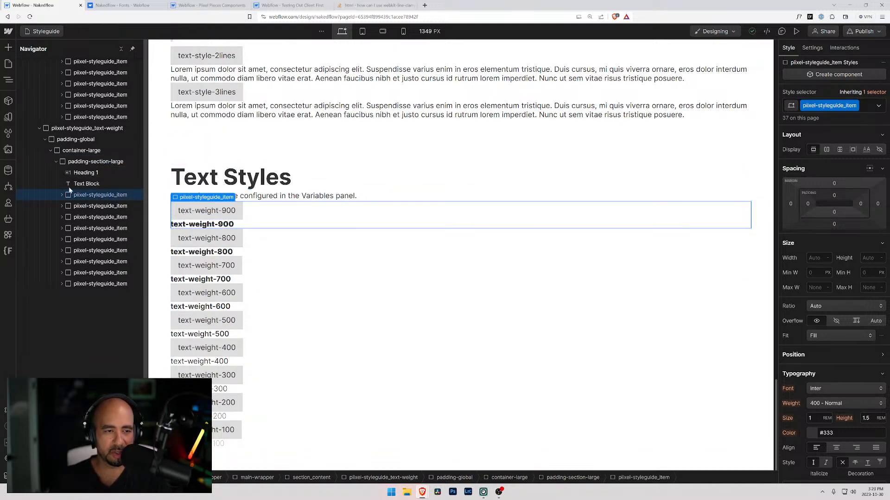
Check in the Client-First style guide project how the text-style items are wrapped in the fs-styleguide_3-col block, and return to the Nakedflow project.
left_click(191, 5)
left_click(292, 6)
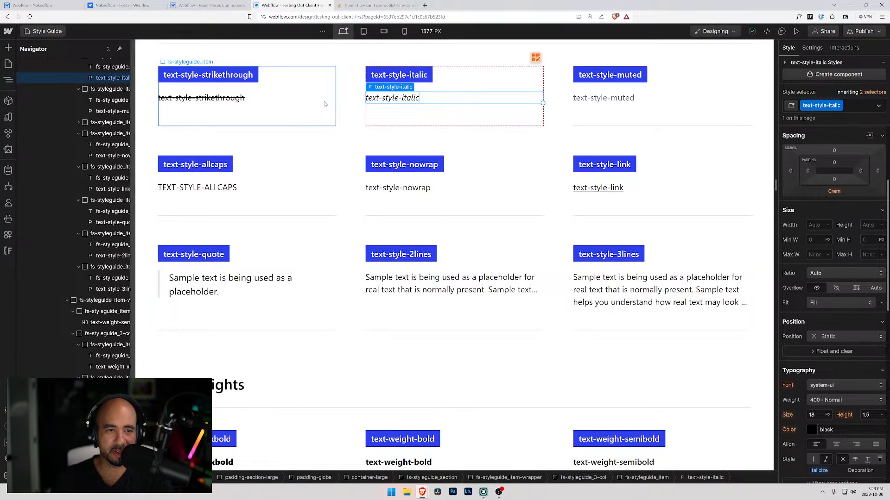
left_click(322, 105)
left_click(112, 263)
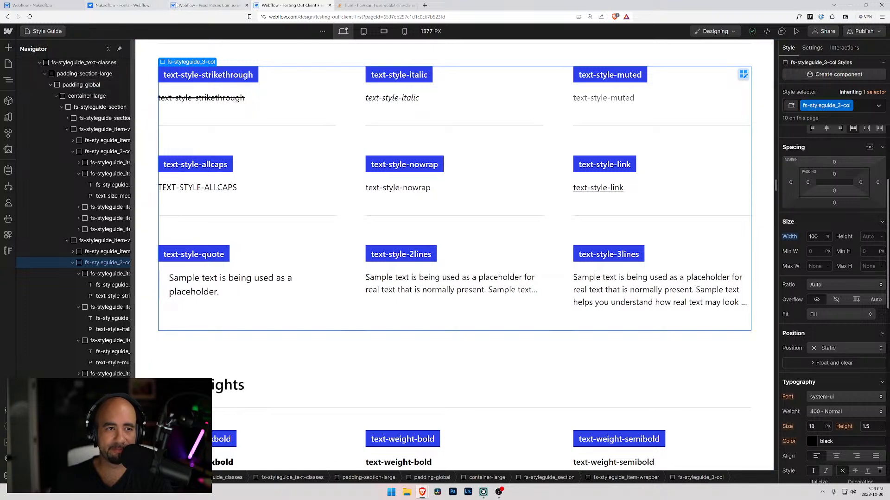
left_click(135, 5)
left_click(32, 5)
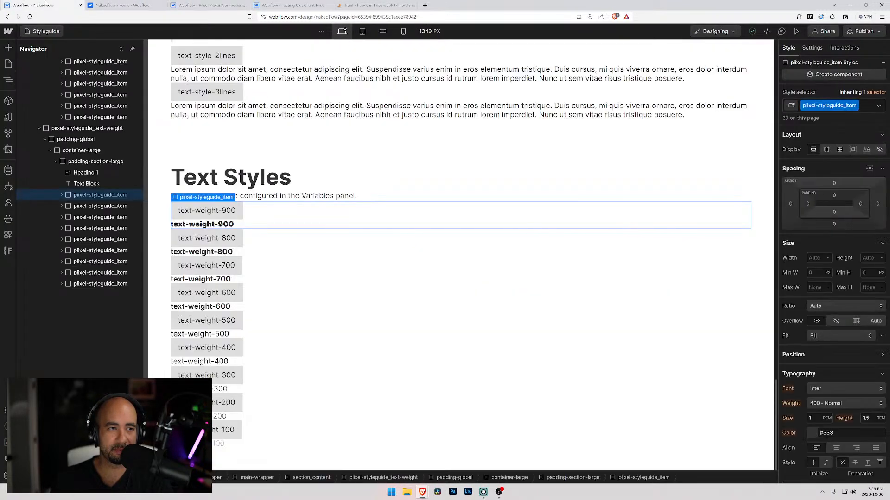
Add a div block inside the text-weight section's padding-section-large and place it directly below the intro text block.
left_click(69, 164)
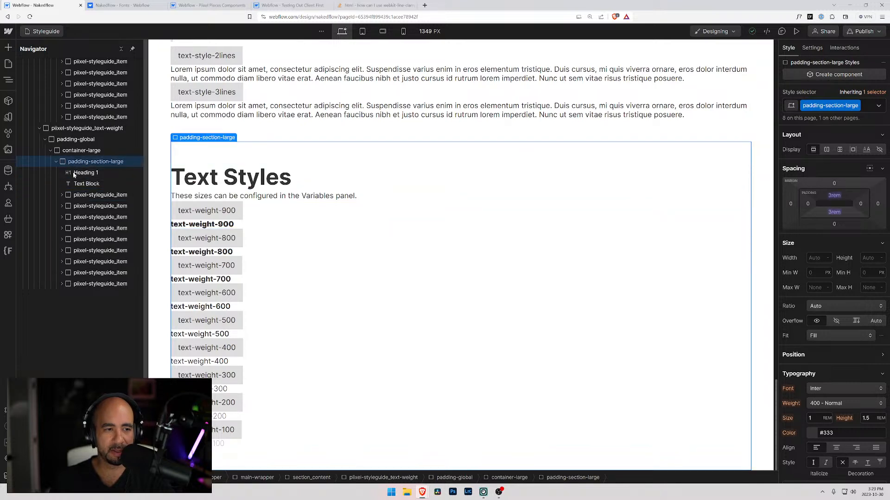
key("ctrl+k")
type("div")
key("Return")
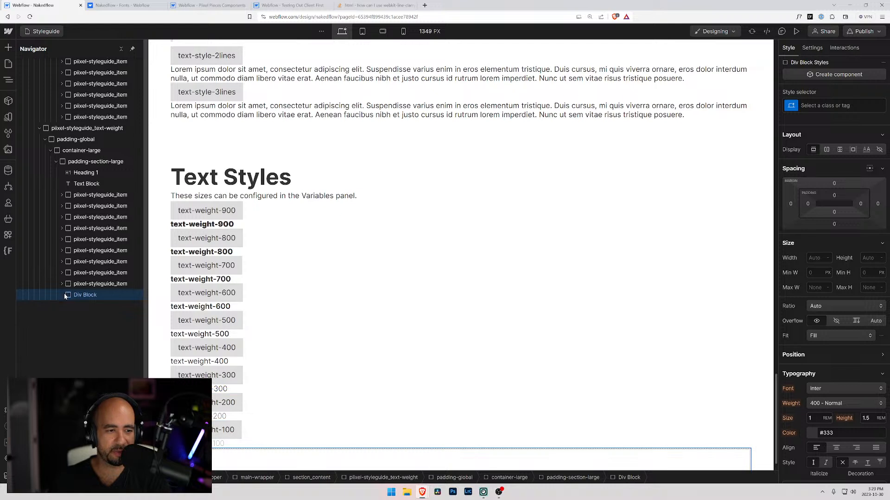
left_click_drag(75, 199, 76, 201)
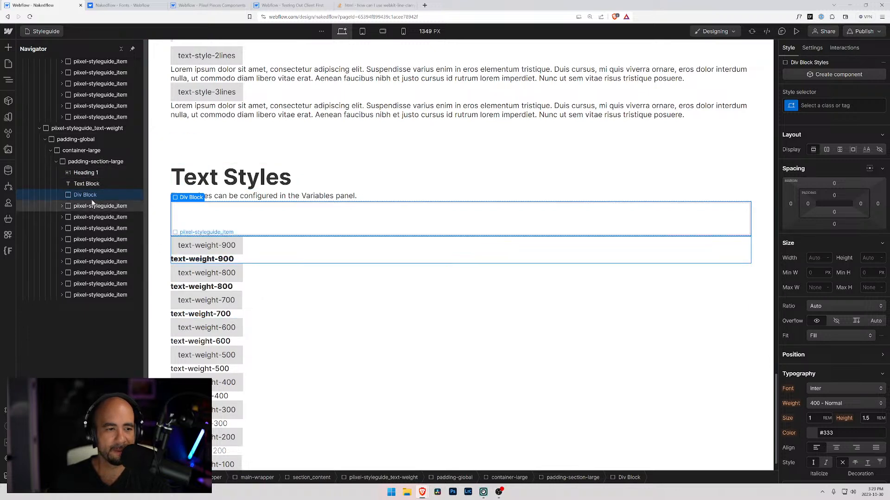
Move all nine text-weight items into the new div block, keeping them ordered from 900 down to 100.
left_click_drag(69, 295, 77, 197)
left_click_drag(74, 296, 76, 214)
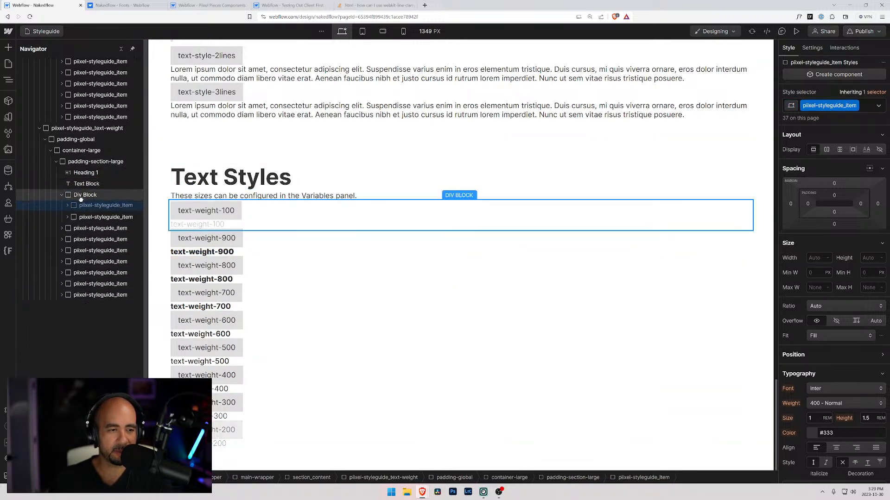
left_click_drag(68, 295, 76, 204)
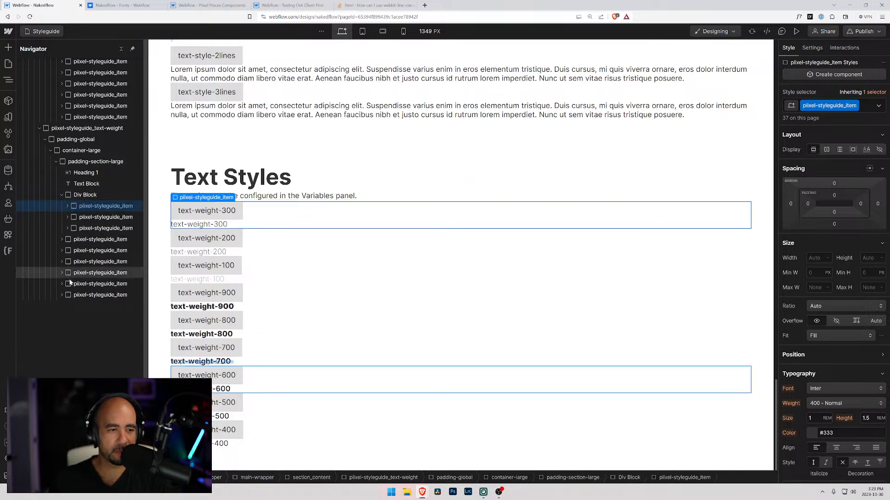
left_click_drag(68, 297, 77, 205)
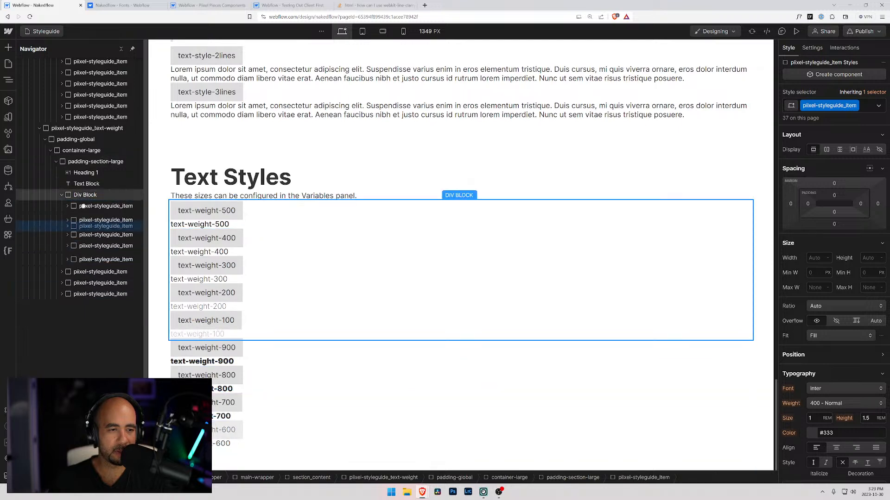
left_click_drag(68, 296, 81, 200)
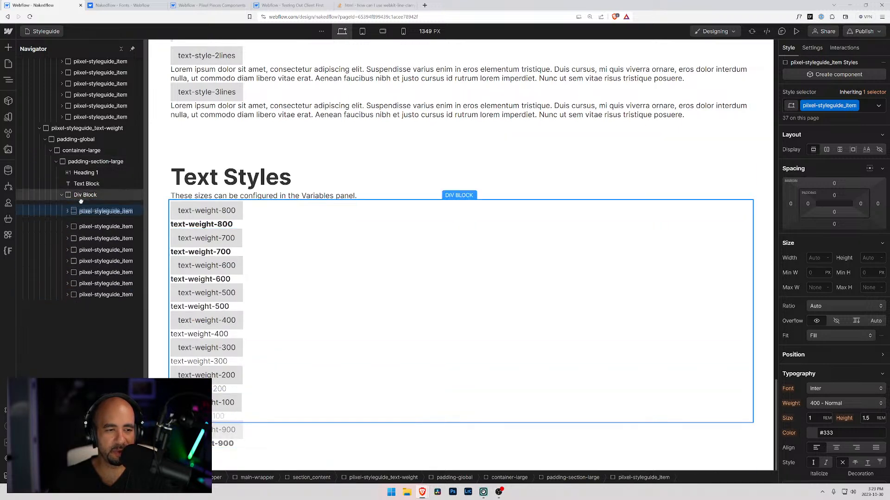
Give the div block around the text-weight items a new class named piixel-styleguide_3-column.
left_click(81, 197)
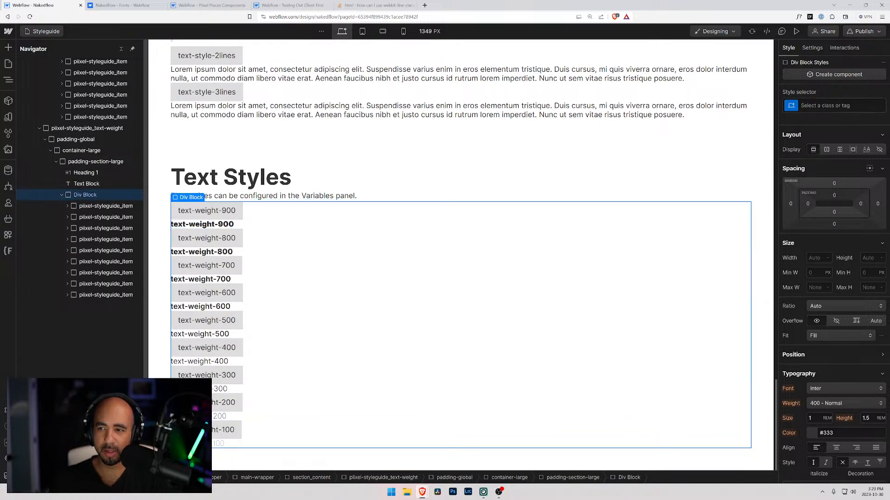
key("ctrl+Return")
type("pixel")
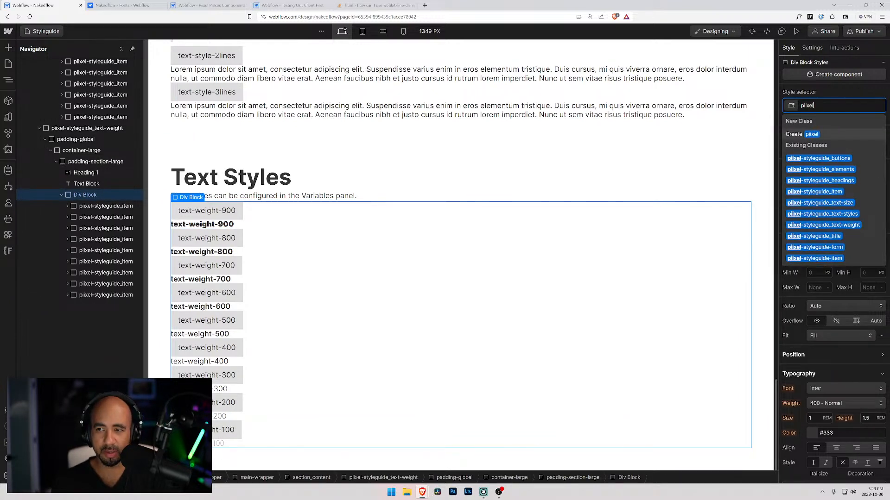
type("-styleguide")
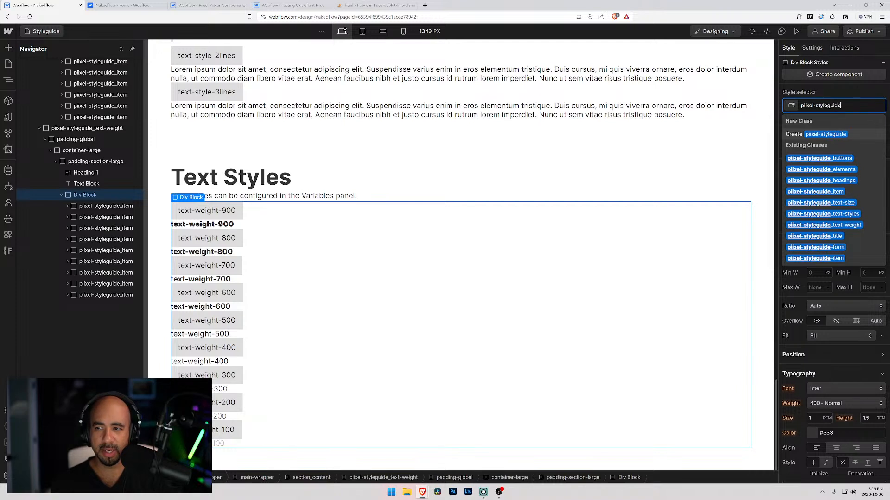
type("_3-column")
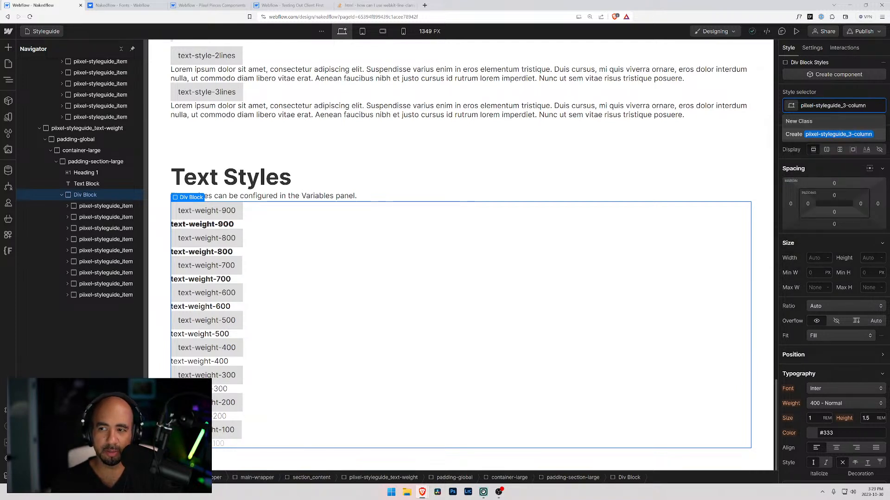
key("Return")
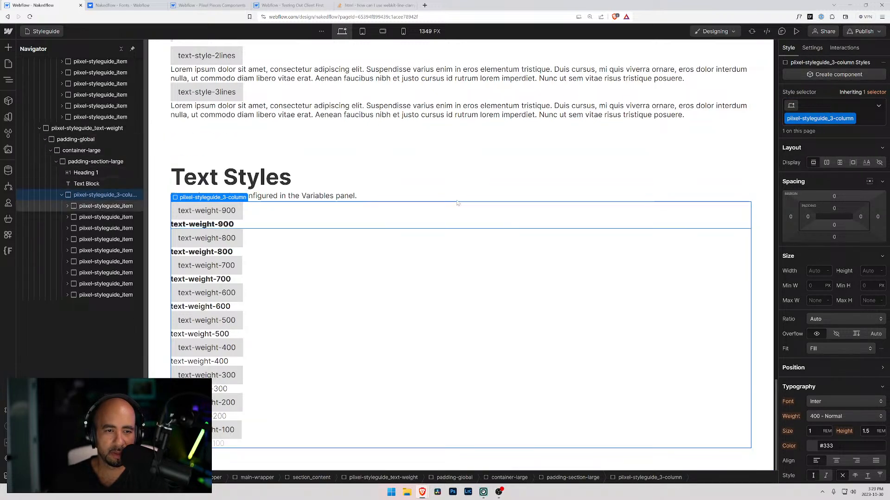
Lay out the piixel-styleguide_3-column wrapper as a grid with three 1fr columns, one auto row and 2rem column and row gaps.
left_click(839, 162)
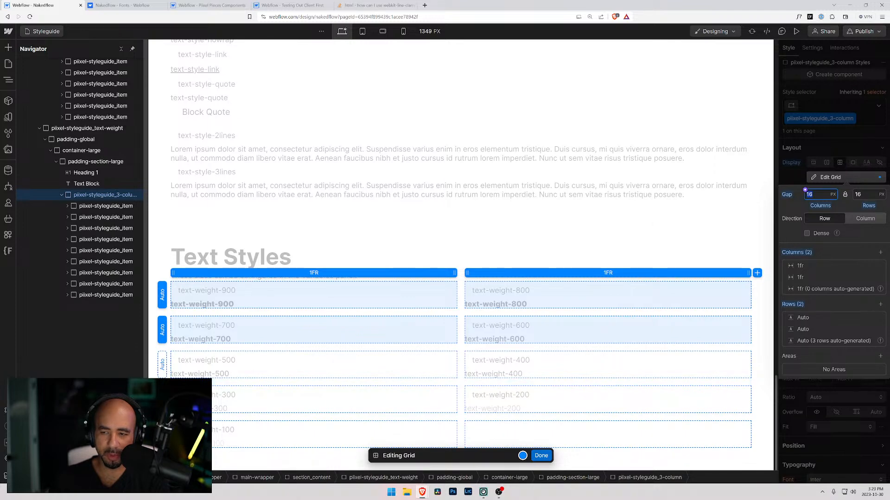
left_click(881, 253)
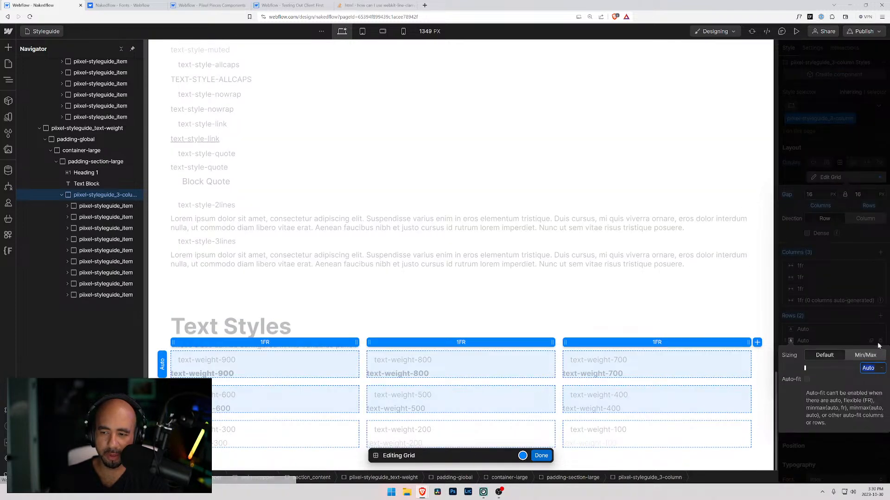
left_click(880, 341)
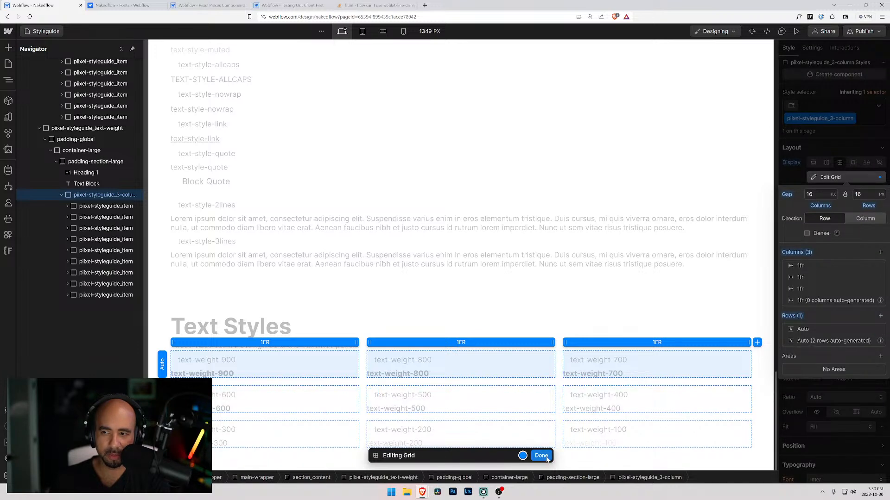
left_click(805, 191)
type("2rem")
key("Return")
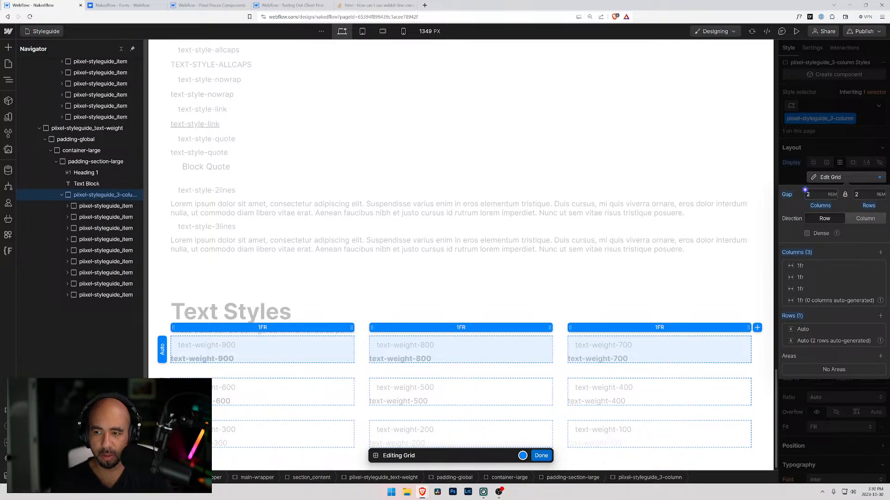
left_click(540, 455)
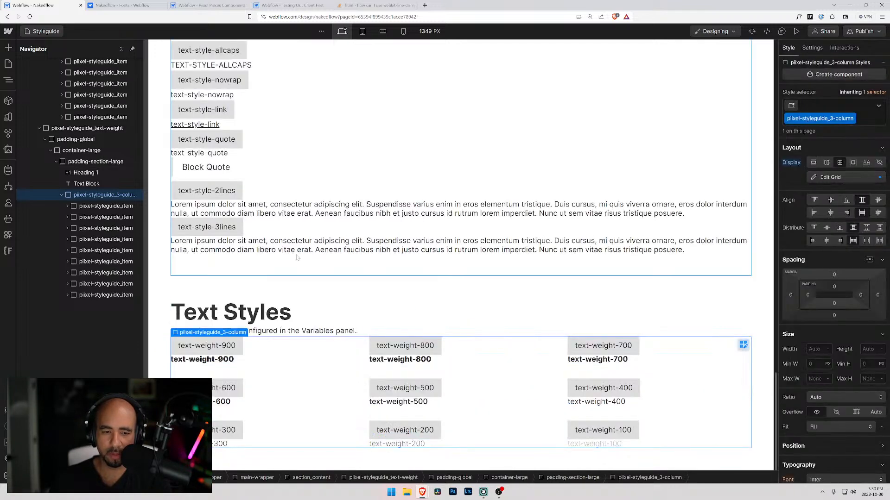
Collapse the text-weight grid in the element tree and select the text-style-strikethrough item in the text-styles section.
left_click(309, 282)
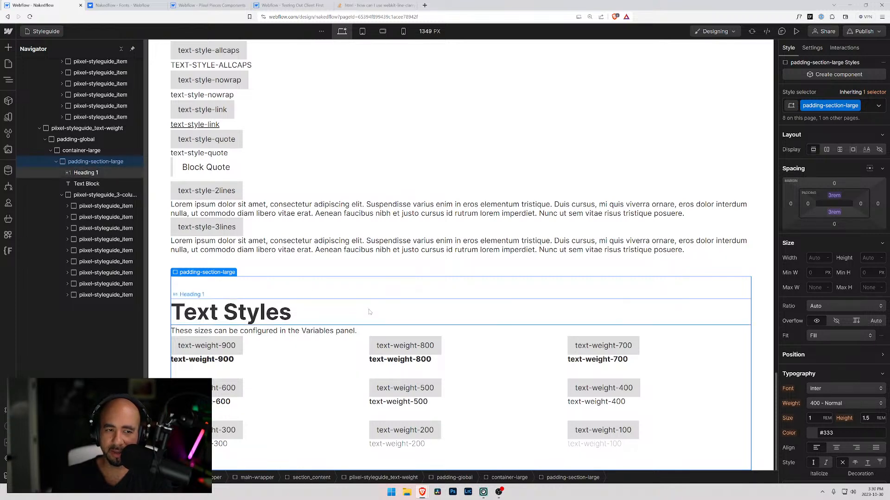
left_click(62, 195)
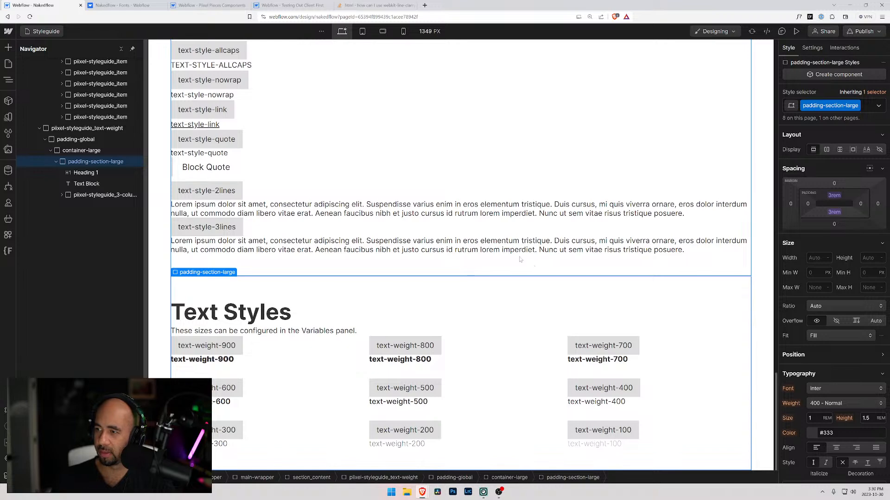
scroll(495, 320, "up", 7)
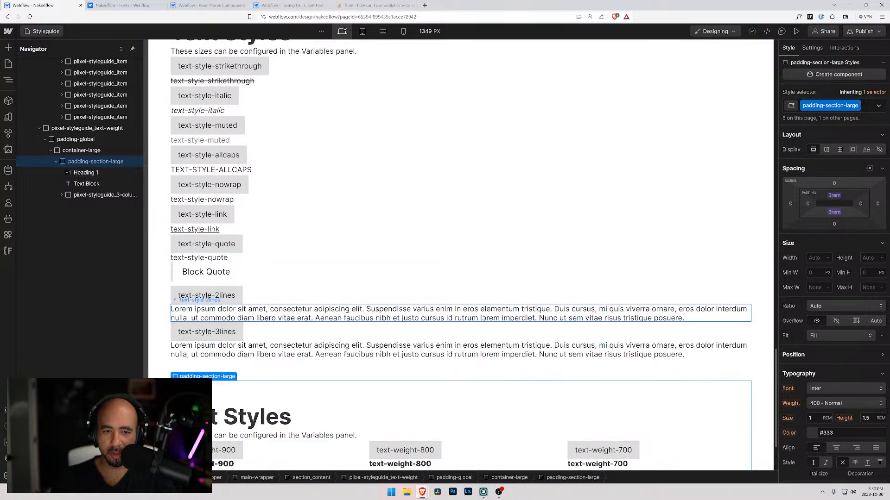
left_click(308, 264)
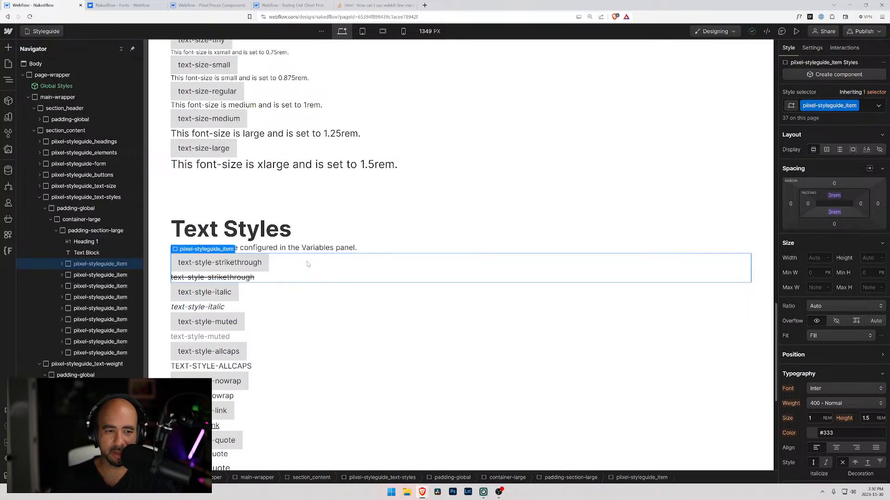
left_click(75, 353)
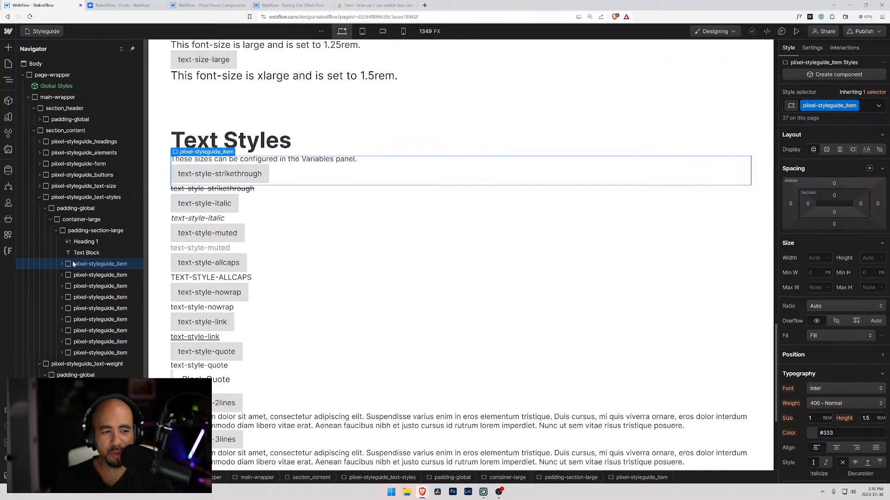
left_click(70, 266)
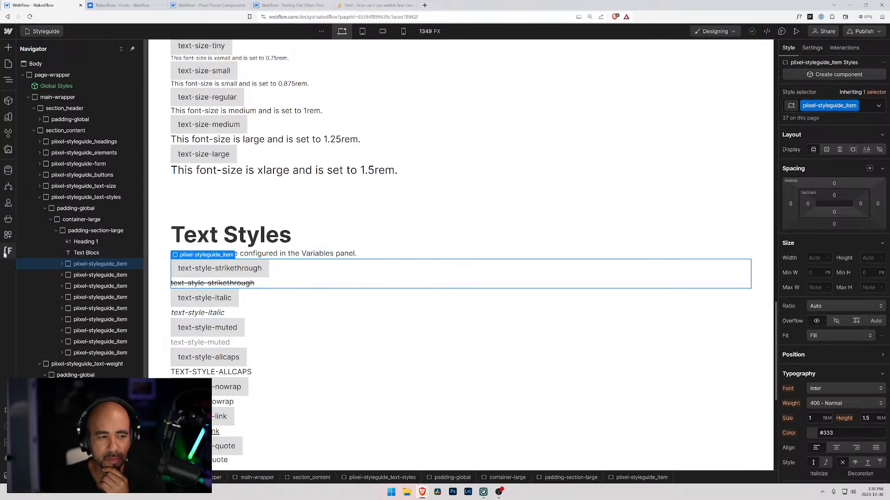
Look through the keyboard shortcuts reference for the commands that move and group elements.
left_click(4, 427)
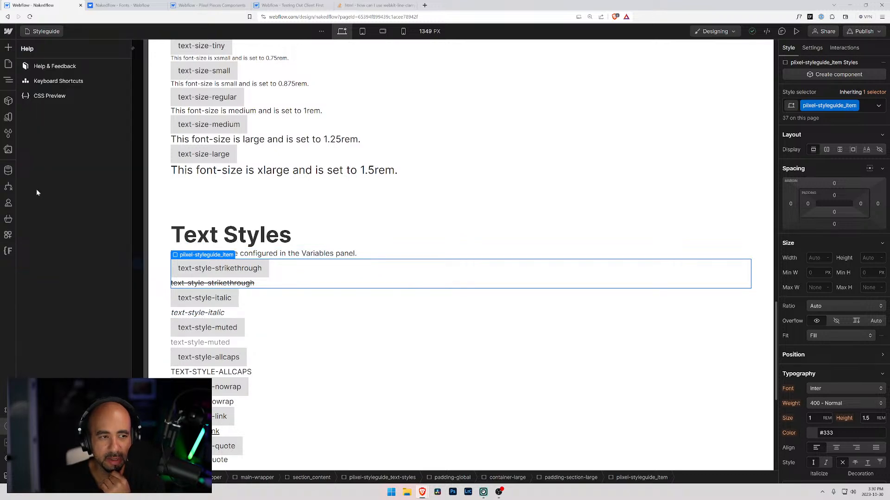
left_click(48, 83)
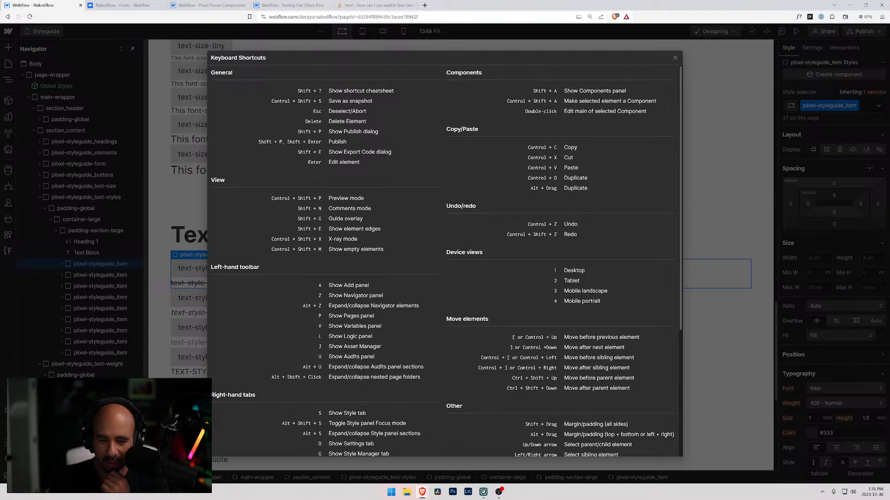
scroll(573, 389, "down", 1)
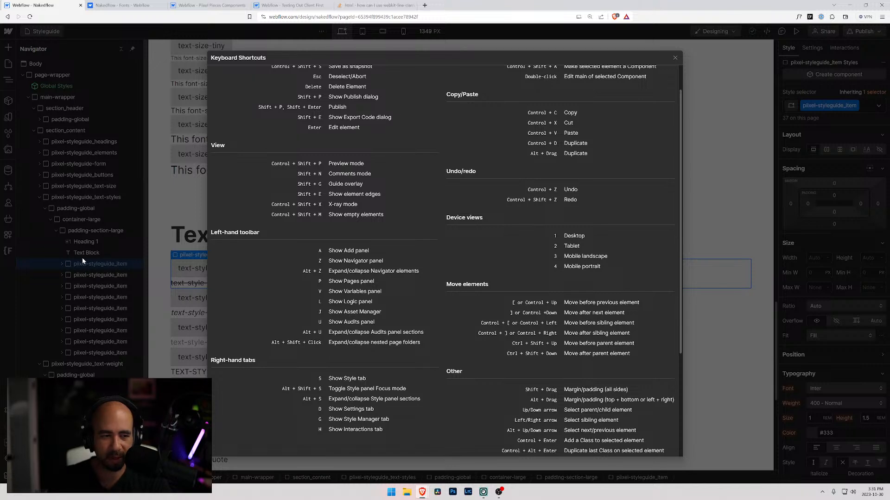
key("Escape")
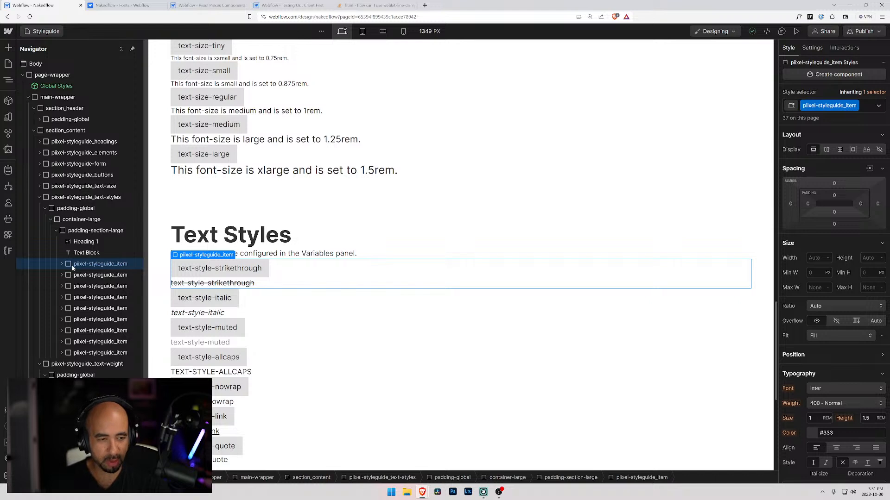
Wrap the text-style-strikethrough item in a plain div block, undoing the flex block wrapper tried first.
key("ctrl+alt+g")
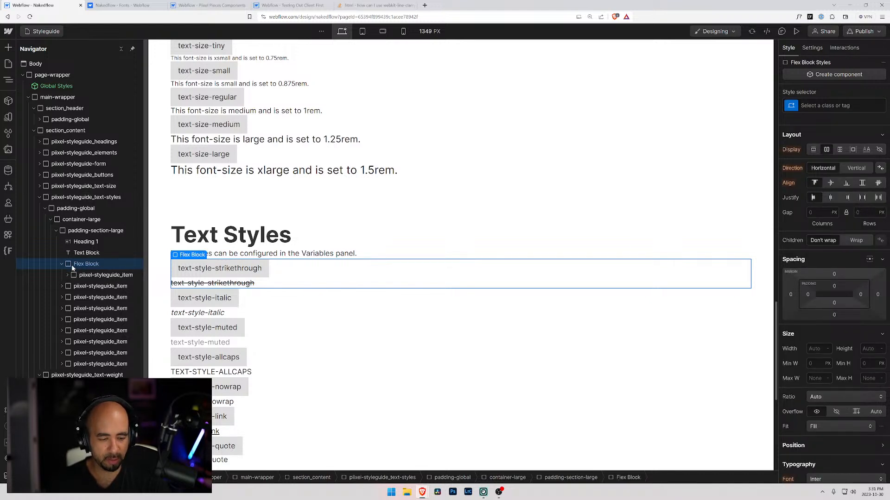
key("ctrl+z")
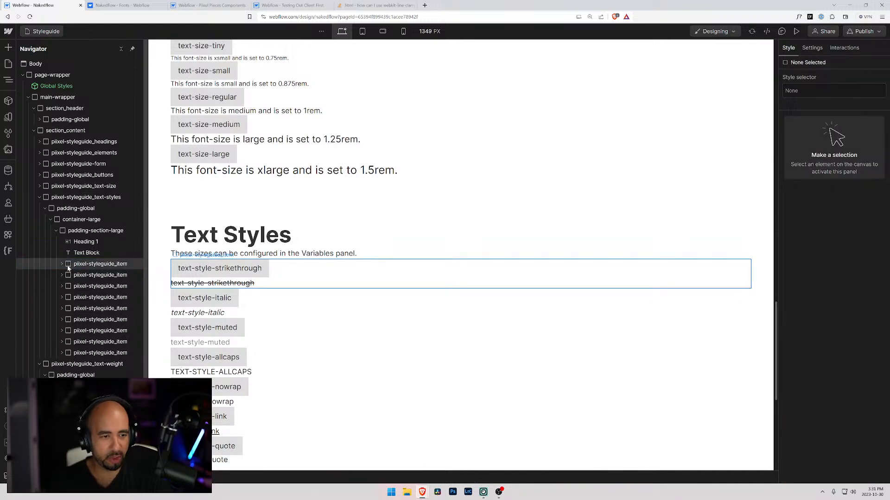
left_click(67, 268)
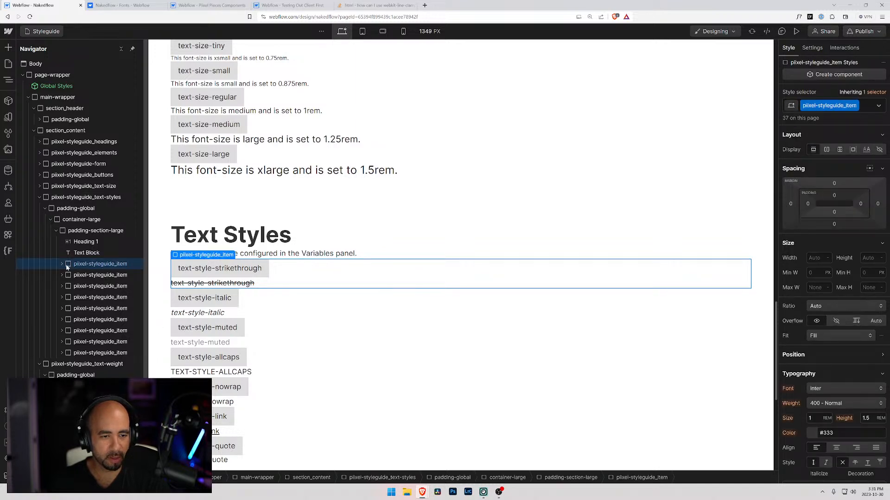
key("ctrl+alt+g")
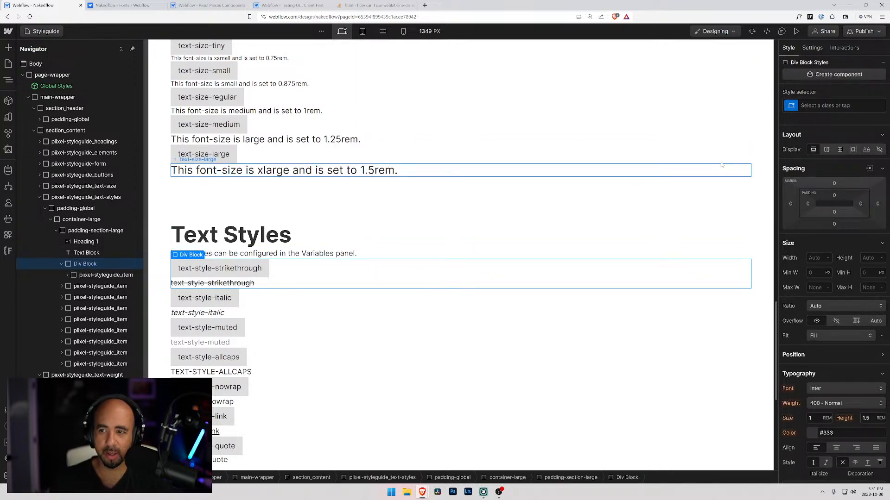
Apply the existing piixel-styleguide_3-column class to the div block around the text-style-strikethrough item.
key("ctrl+Return")
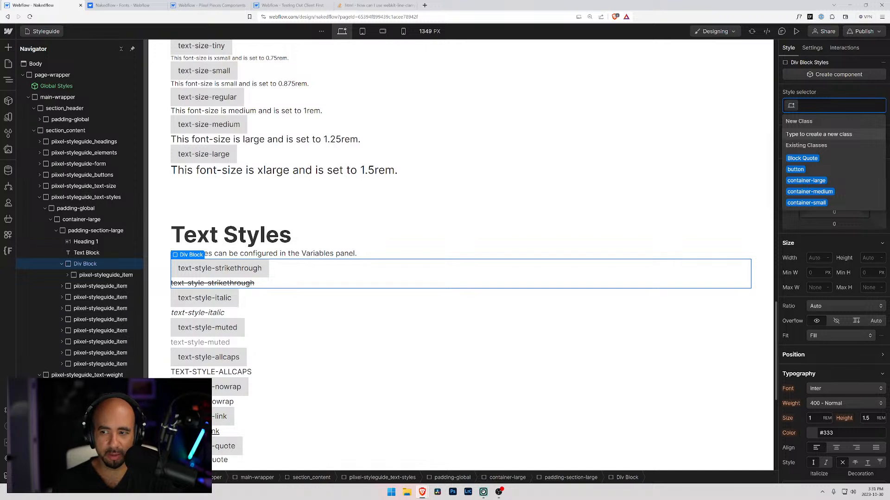
type("piixel-styleguide_")
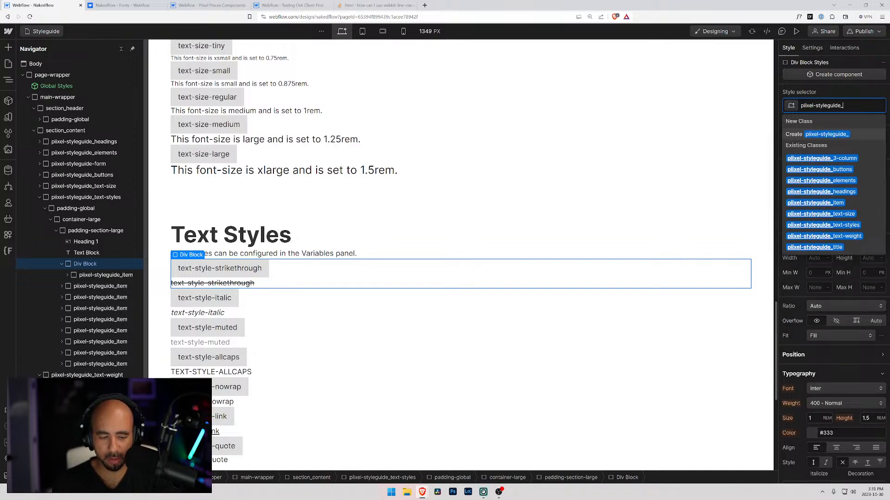
type("3-column")
key("Return")
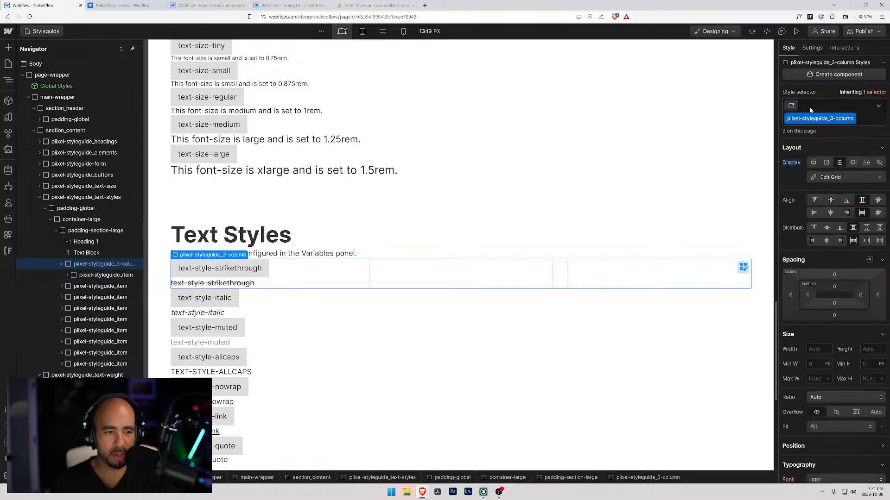
Move the text-style-italic item into the three-column wrapper, directly after the text-style-strikethrough item.
left_click(68, 287)
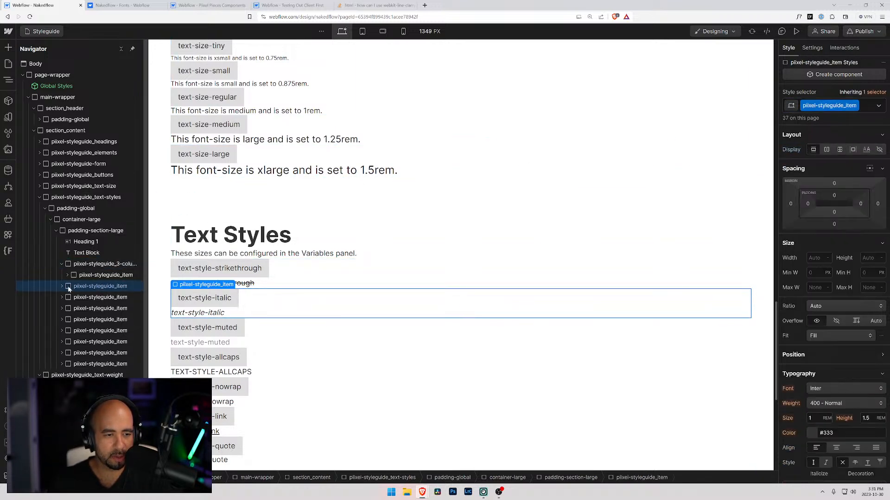
key("ctrl+Up")
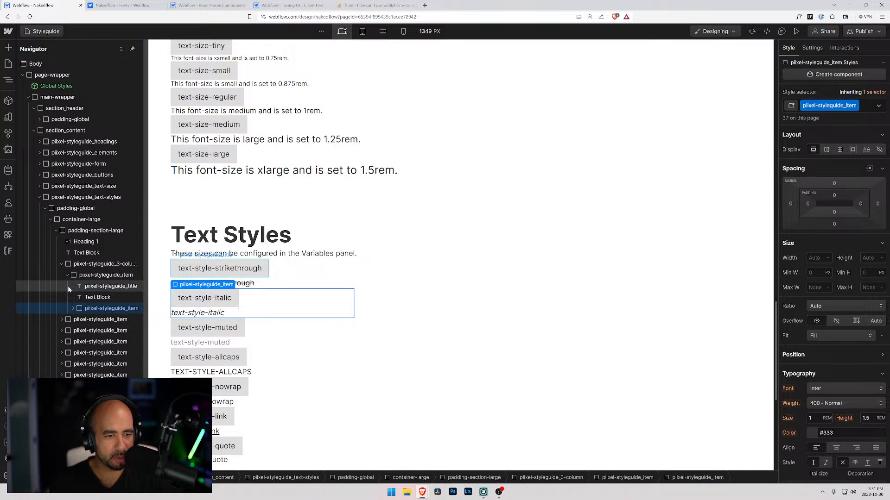
key("ctrl+Down")
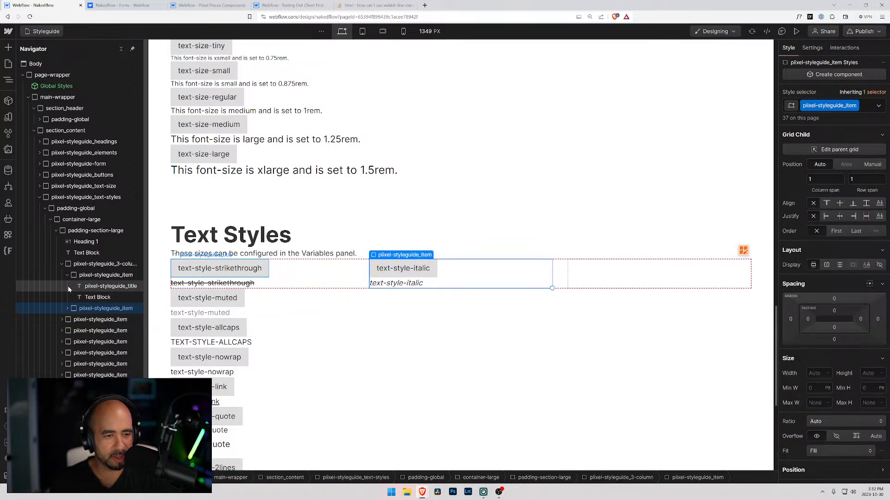
left_click(65, 275)
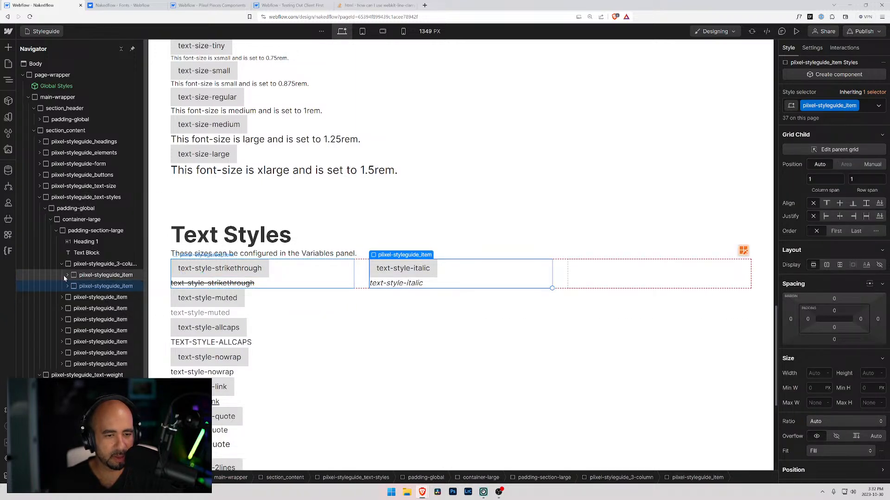
Try to shift the text-style-muted item up into the three-column wrapper, and undo its placement inside the text-style-italic item.
left_click(70, 300)
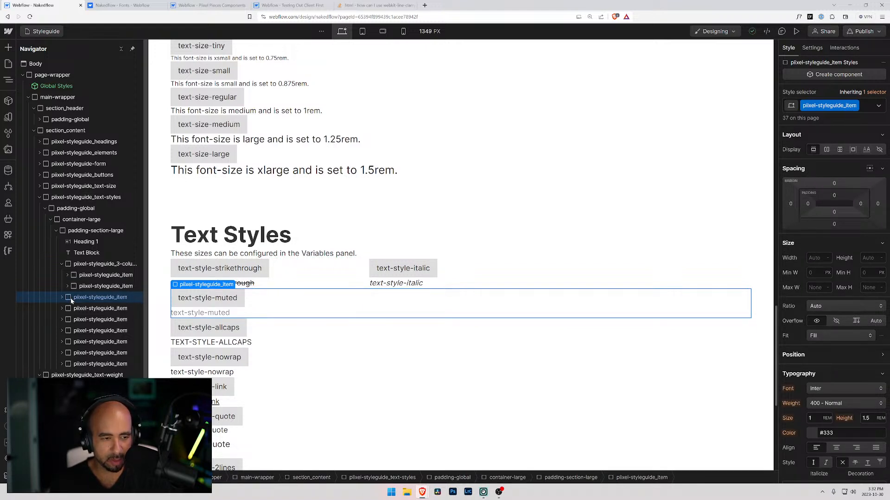
key("ctrl+Down")
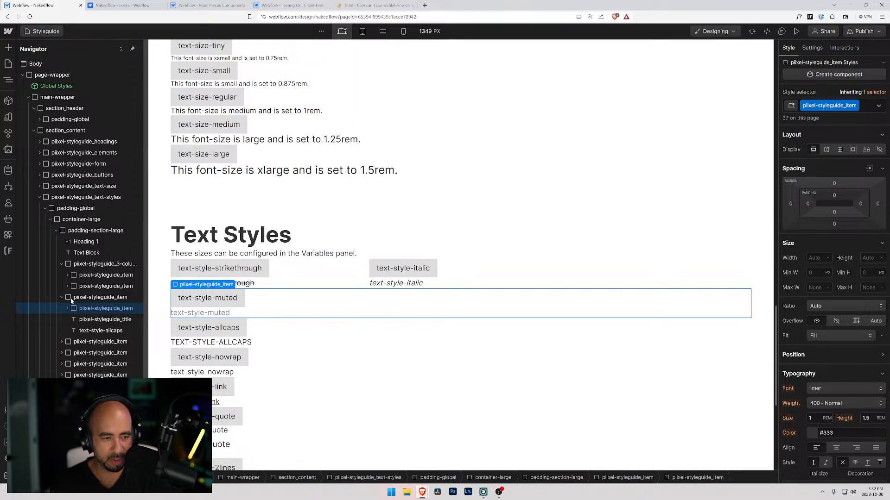
key("ctrl+Up")
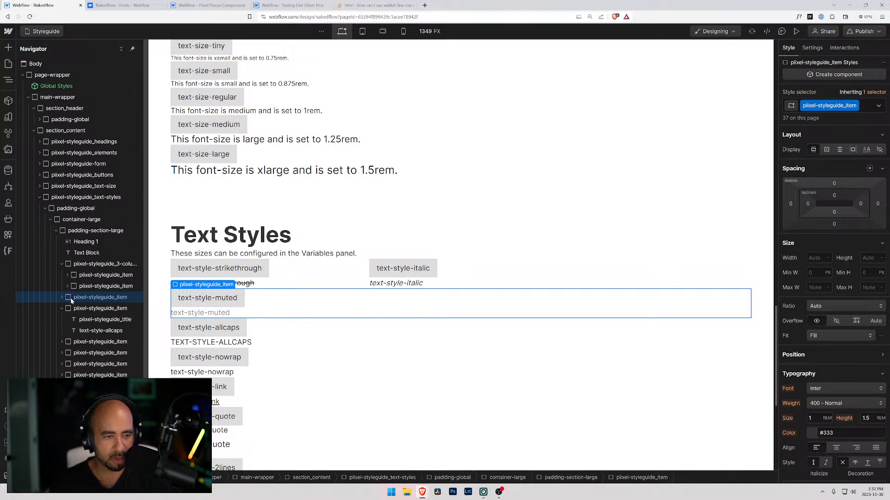
left_click(60, 308)
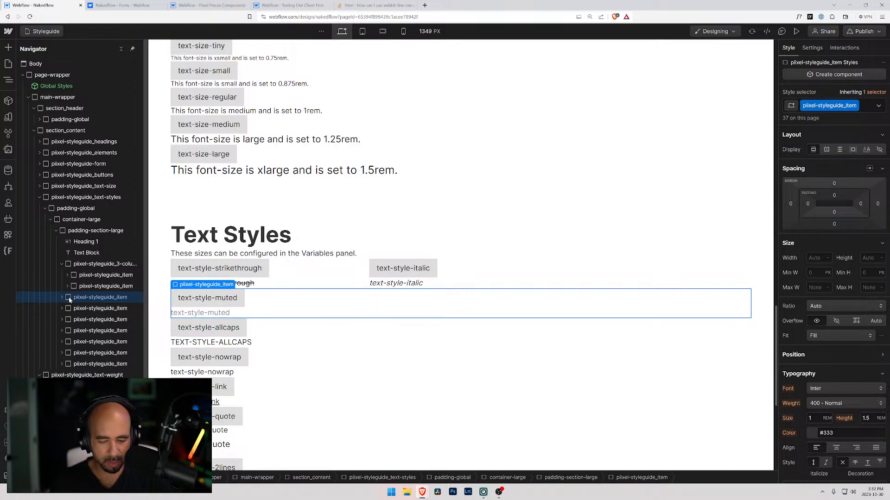
key("ctrl+Up")
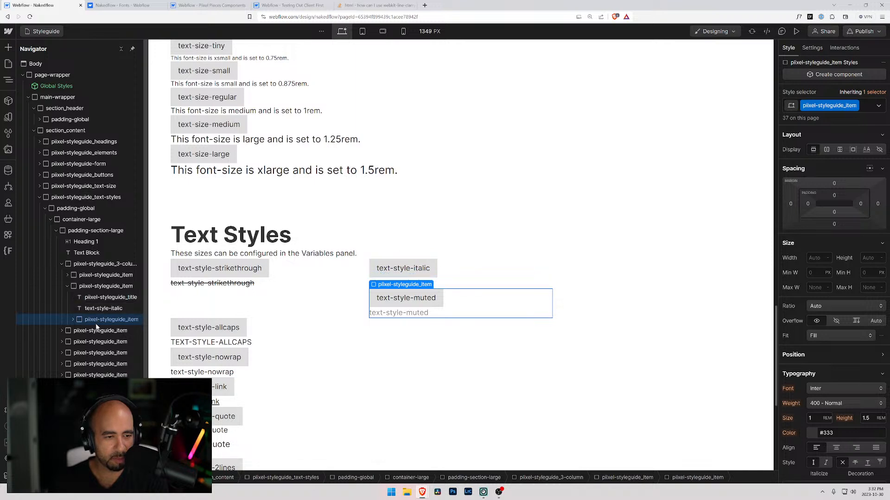
key("ctrl+z")
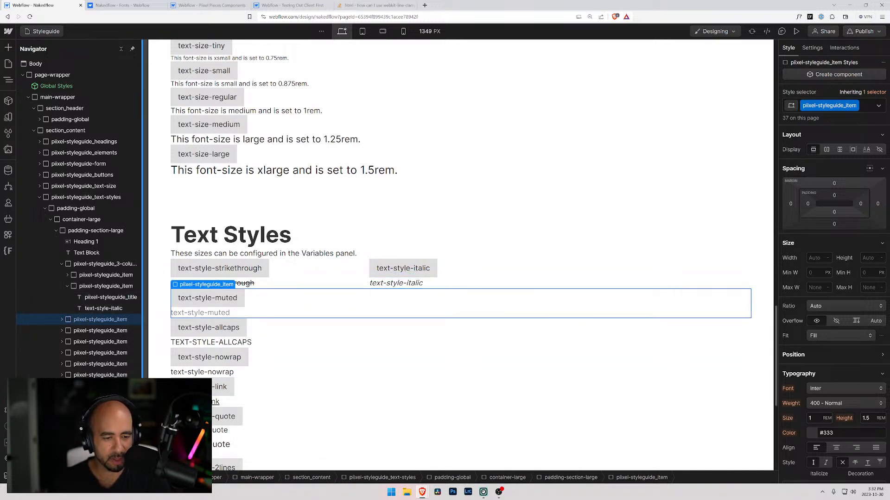
Check the keyboard shortcuts reference again for the element-moving commands and collapse the text-style-italic item in the element tree.
left_click(8, 426)
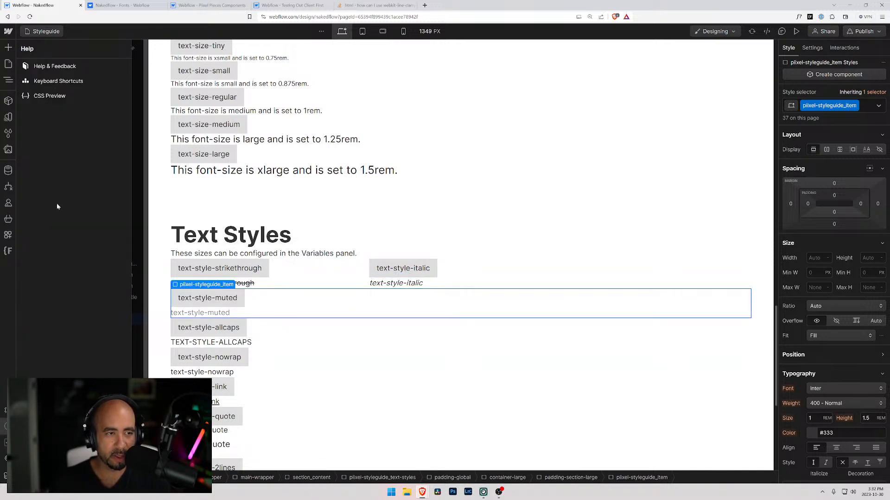
left_click(60, 81)
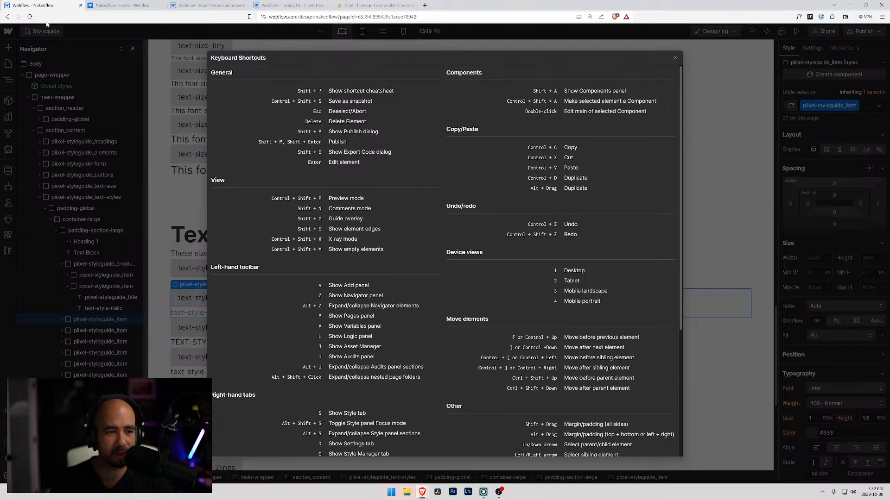
key("Escape")
left_click(66, 287)
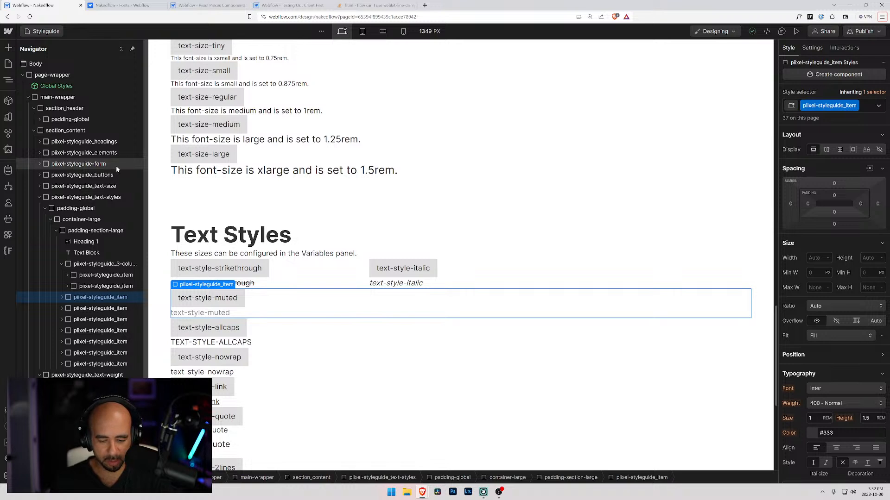
key("alt+f")
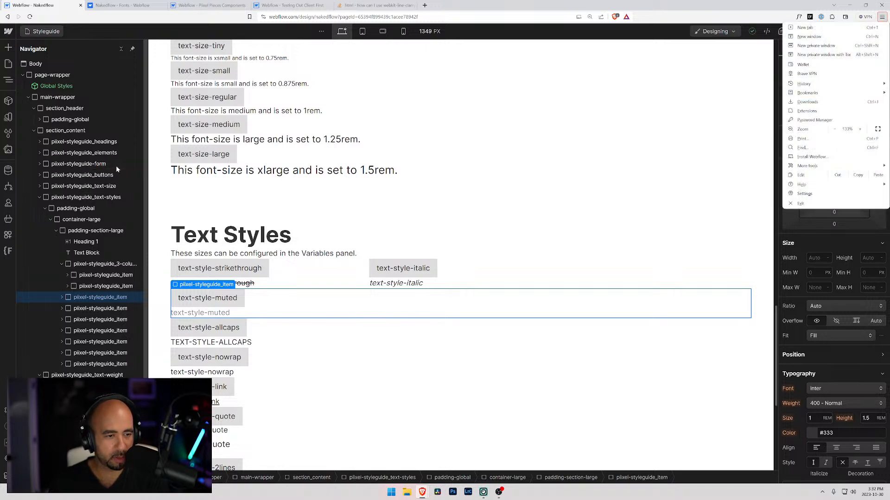
key("Escape")
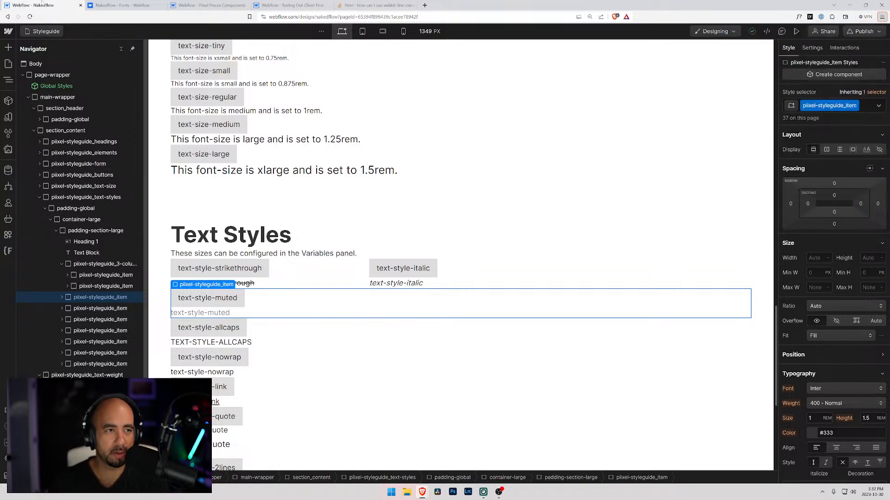
key("alt+f")
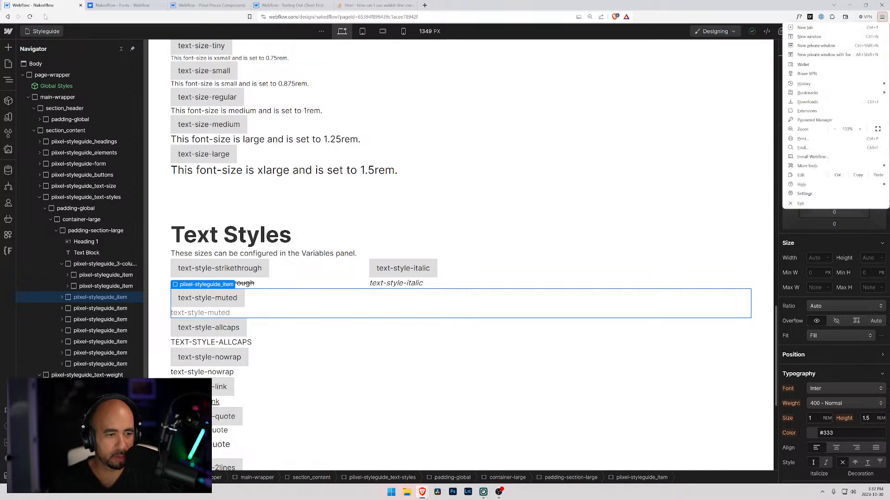
key("Escape")
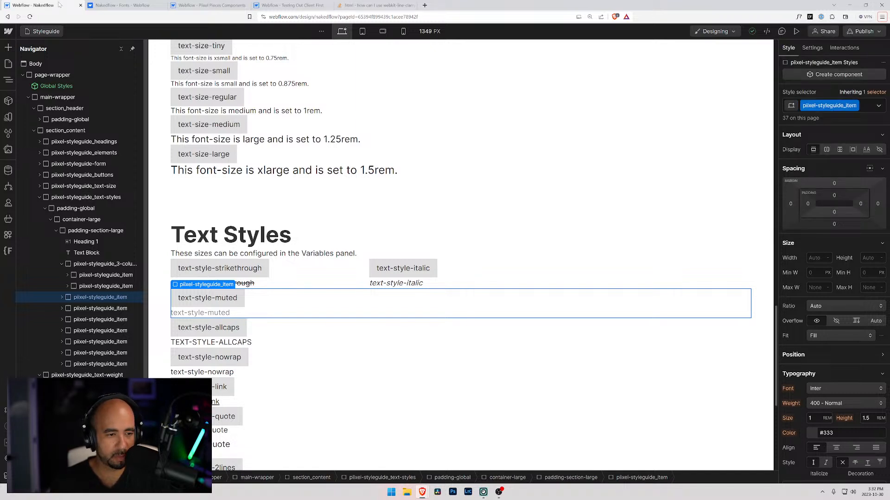
Move the text-style-muted item into the three-column wrapper as its third item, after text-style-italic.
left_click(74, 287)
left_click(75, 297)
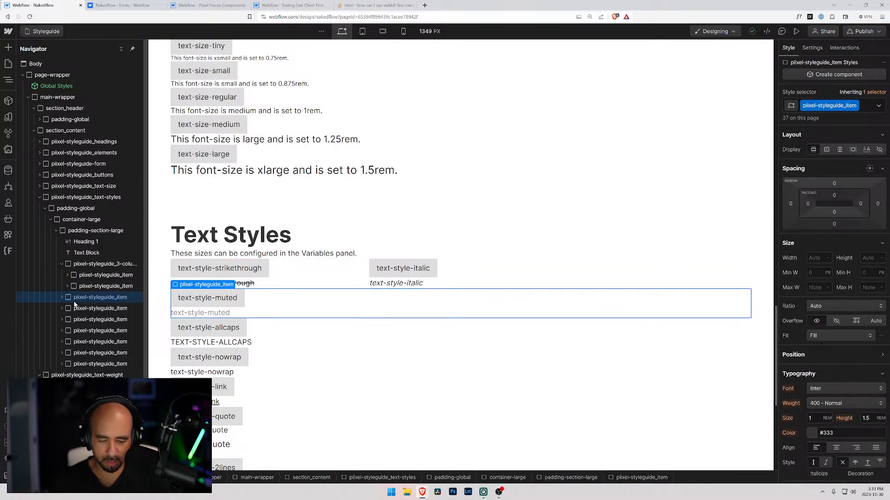
key("ctrl+Up")
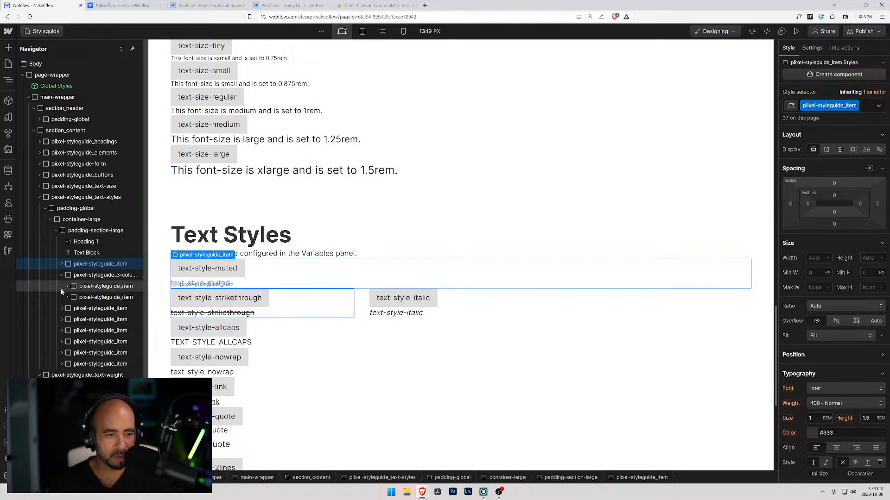
left_click_drag(77, 263, 77, 297)
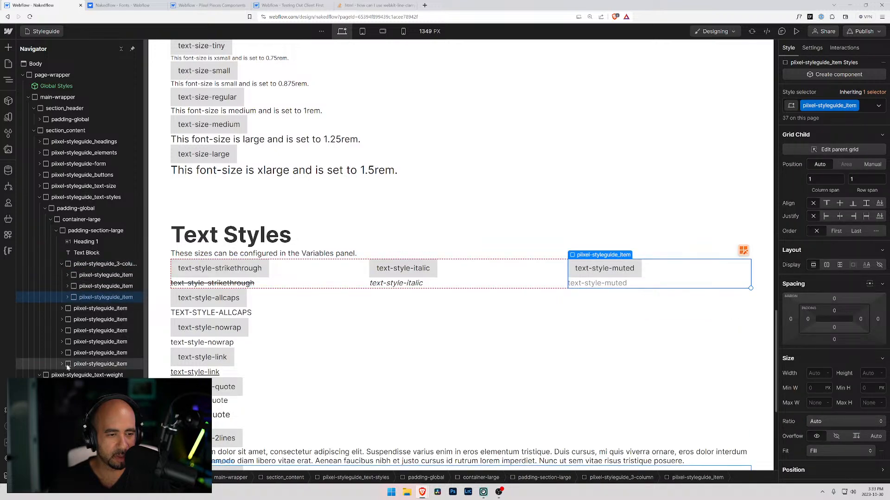
Move the remaining six text-style items, from allcaps through 3lines, into the three-column wrapper after text-style-muted, keeping their order.
left_click_drag(68, 309, 74, 364)
left_click(66, 309)
scroll(433, 259, "down", 2)
scroll(433, 258, "down", 2)
scroll(433, 259, "up", 5)
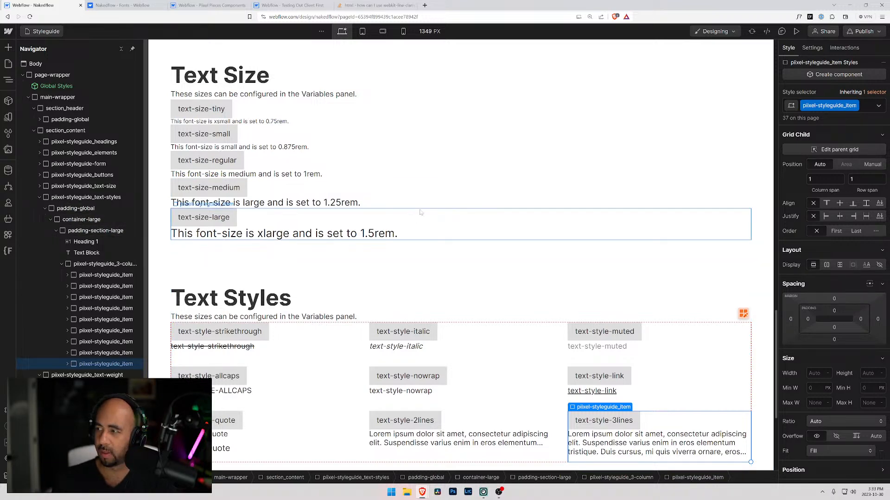
scroll(420, 212, "down", 4)
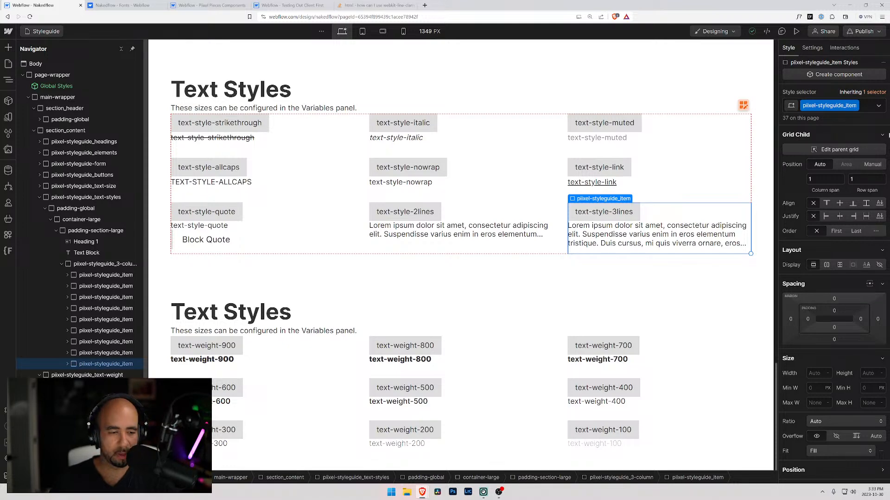
scroll(319, 239, "up", 6)
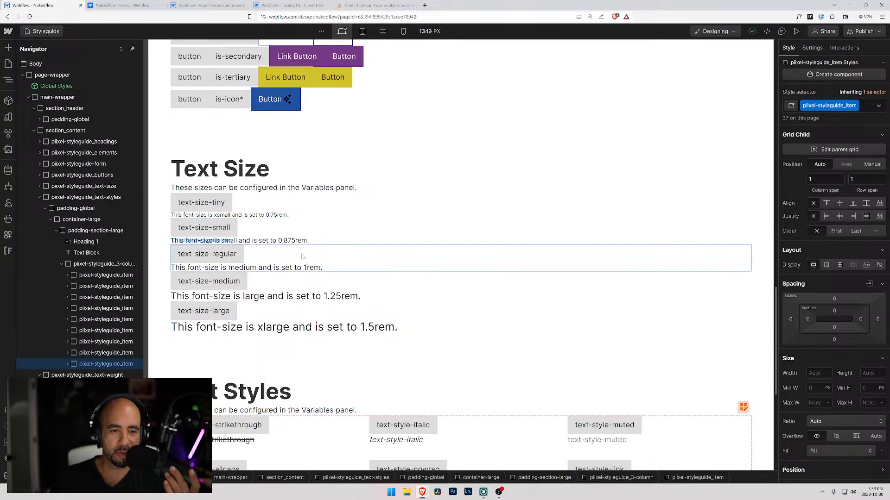
scroll(302, 254, "down", 2)
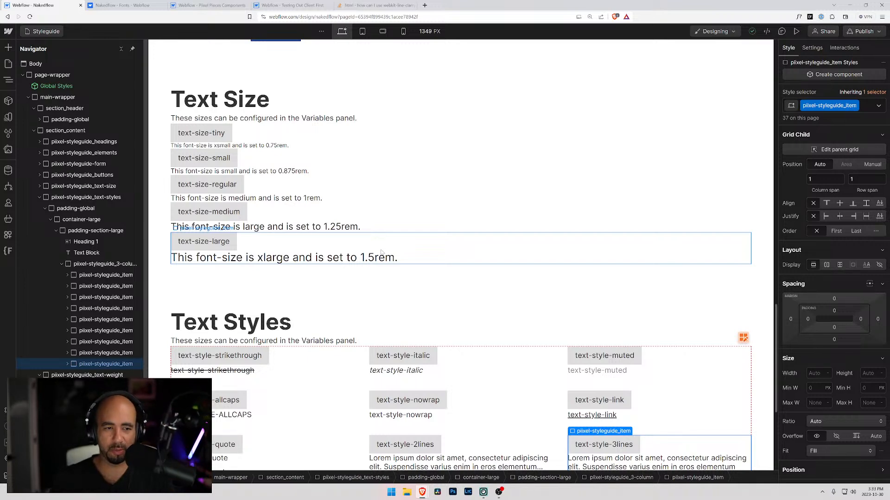
scroll(272, 98, "up", 4)
scroll(271, 98, "down", 4)
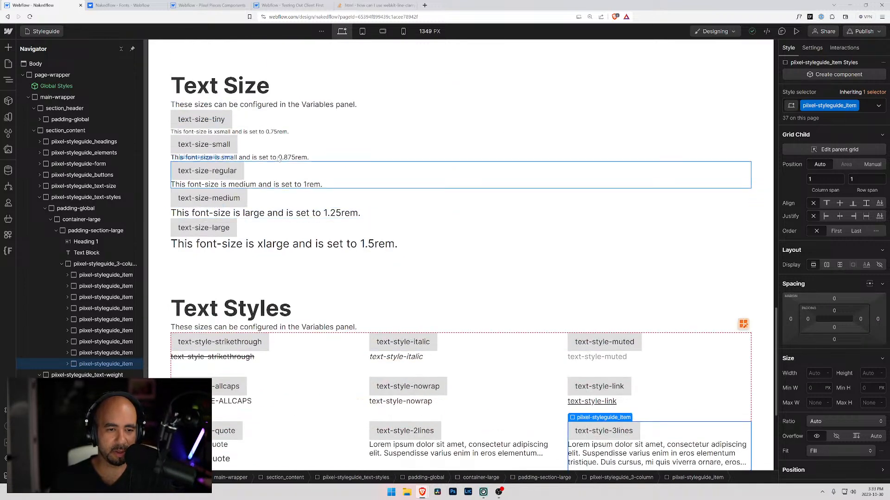
left_click(272, 104)
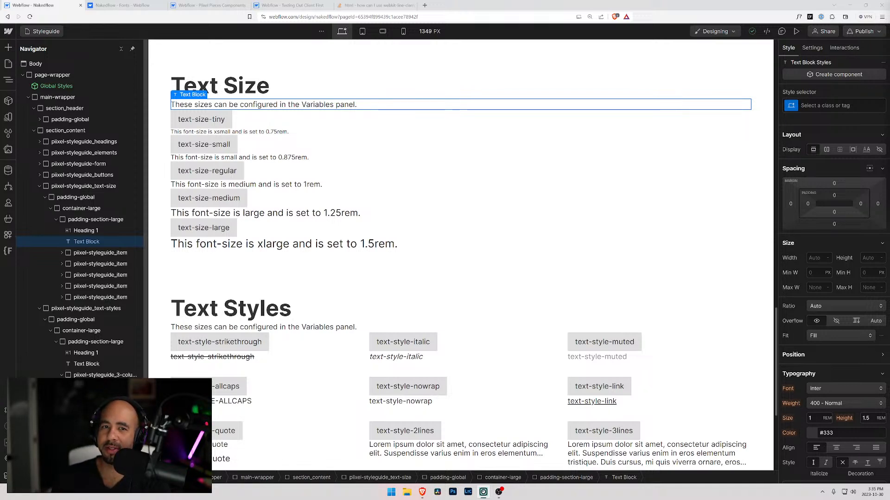
Switch to YouTube Studio in a new browser tab and open the channel's list of live streams.
left_click(425, 5)
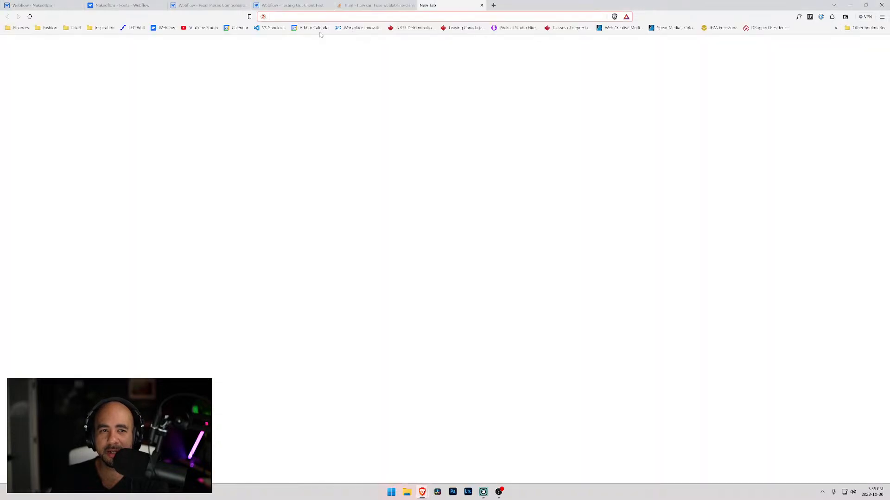
left_click(199, 29)
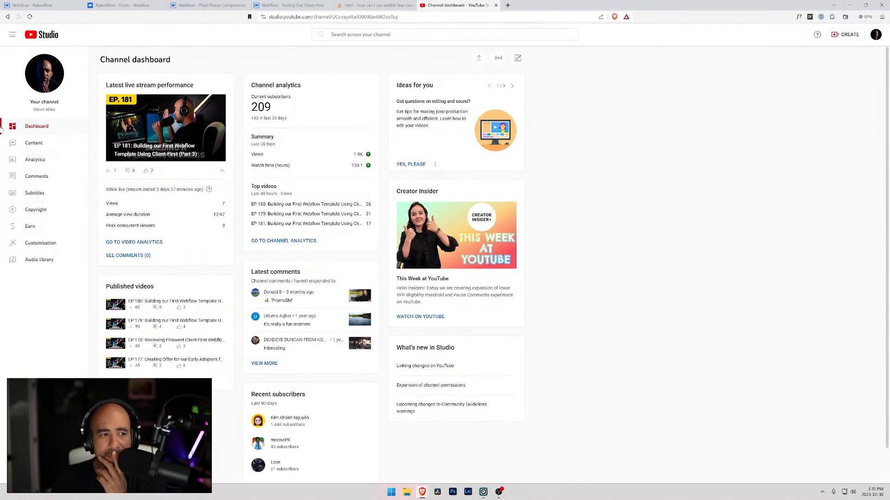
left_click(33, 146)
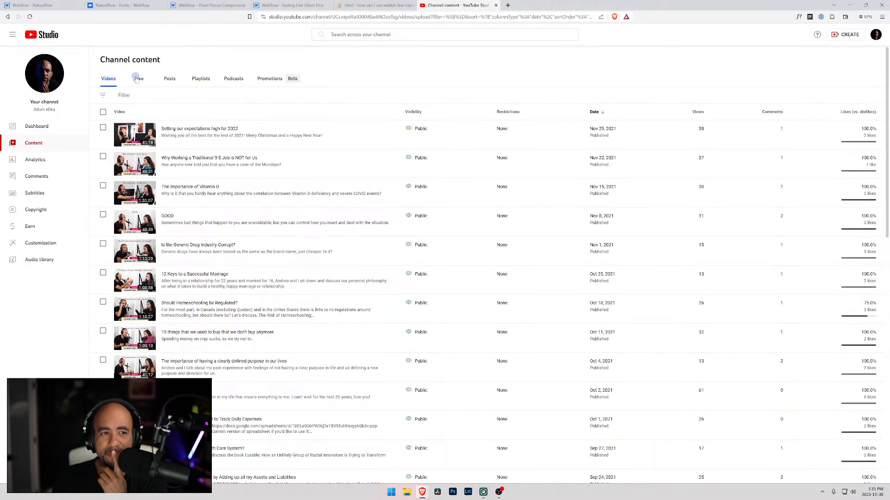
left_click(140, 80)
Look through the first two pages of past live streams, examining the episode titles and dates of the Webflow Component Library series.
scroll(304, 168, "down", 2)
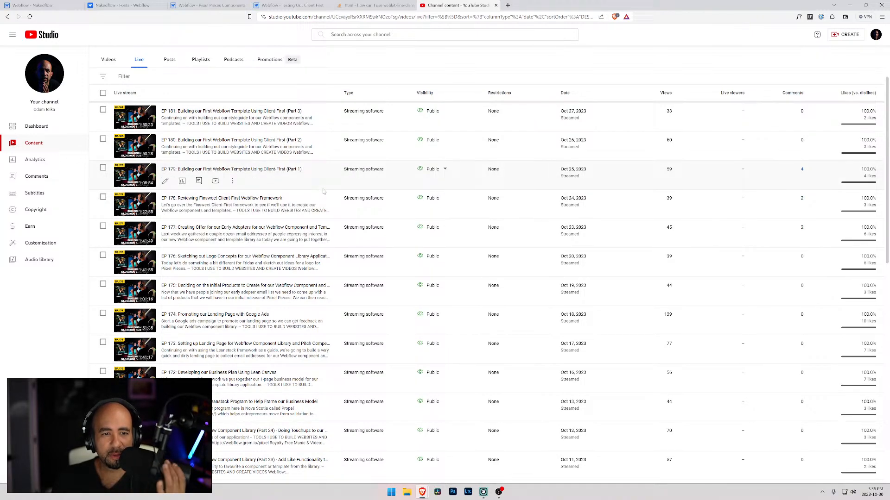
scroll(315, 199, "down", 1)
scroll(308, 210, "down", 3)
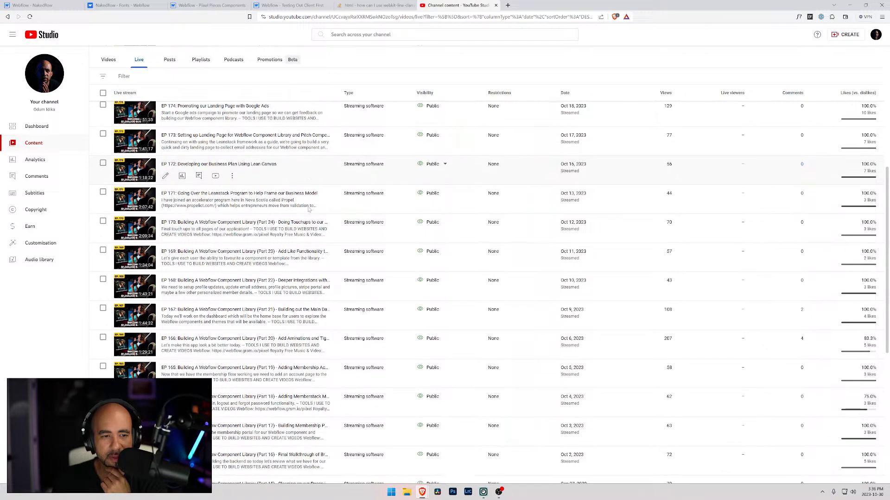
scroll(308, 210, "down", 3)
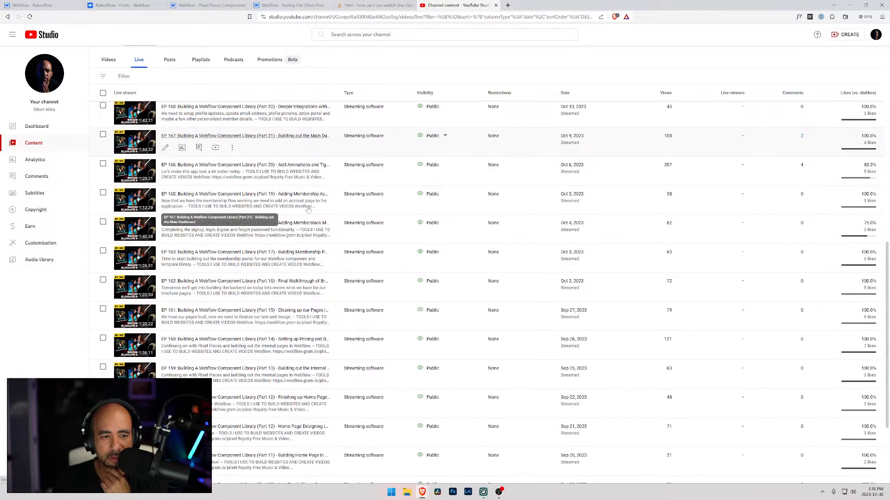
scroll(356, 220, "down", 2)
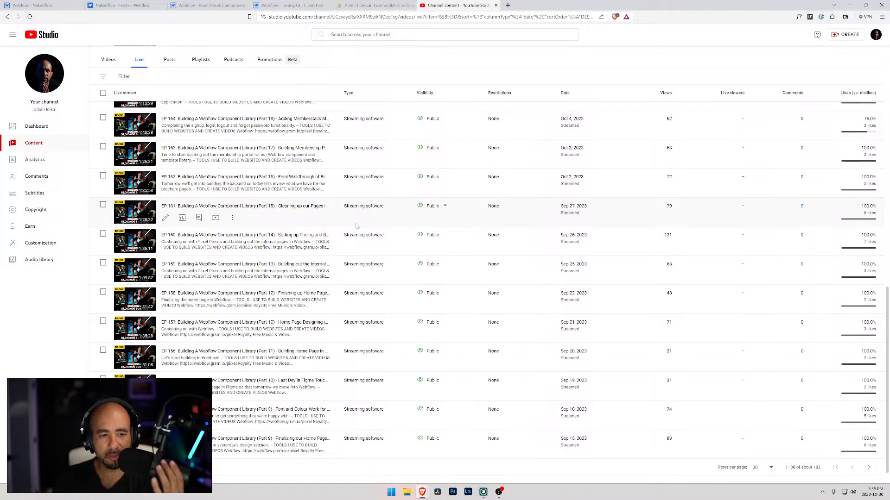
scroll(348, 230, "down", 1)
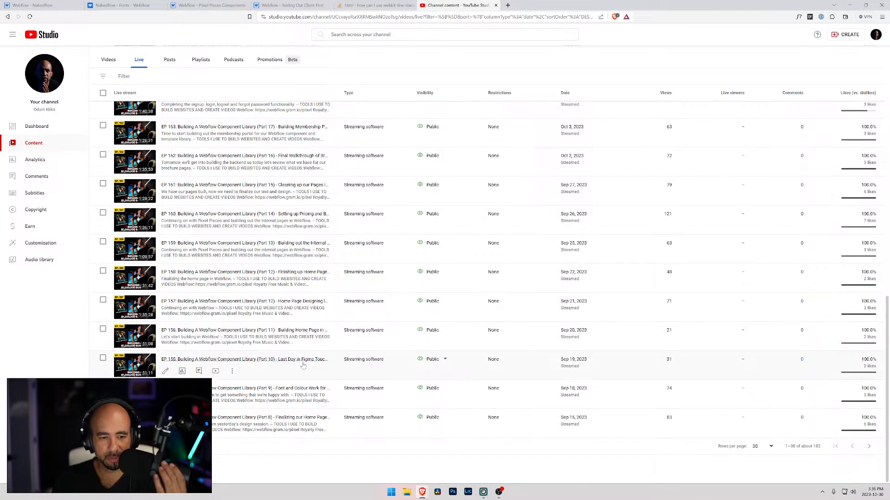
left_click(869, 447)
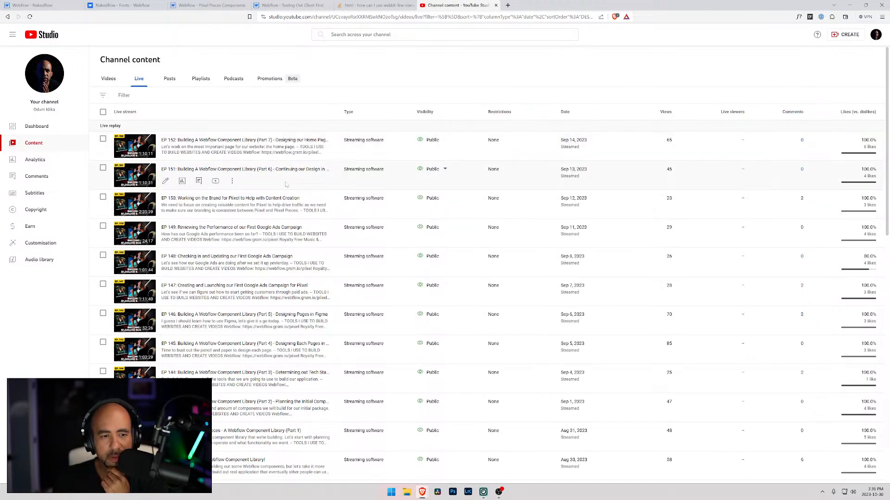
scroll(290, 222, "down", 4)
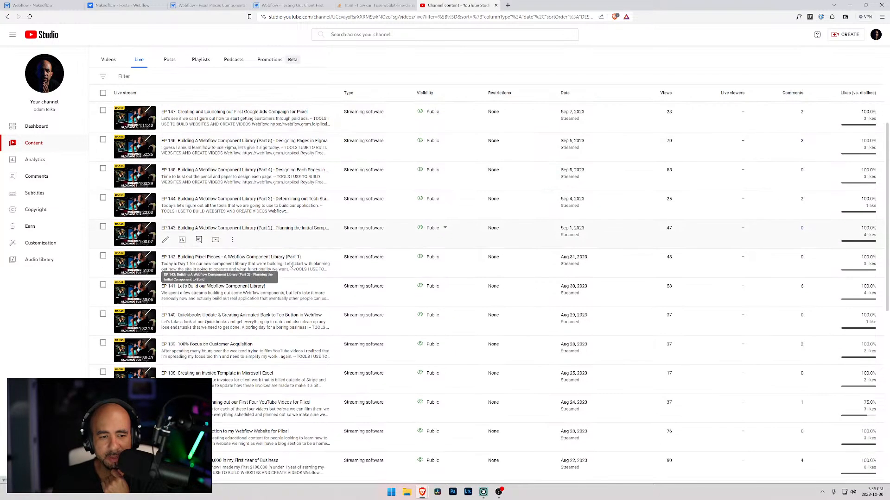
scroll(326, 268, "down", 2)
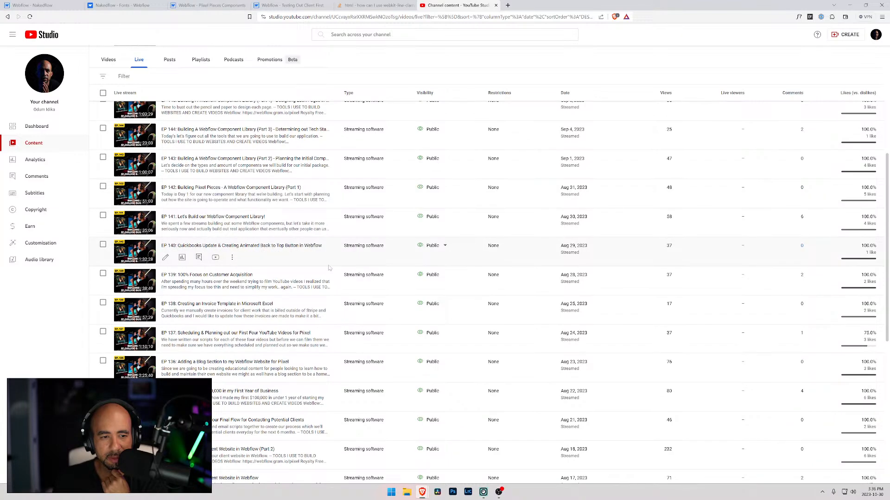
scroll(355, 350, "down", 2)
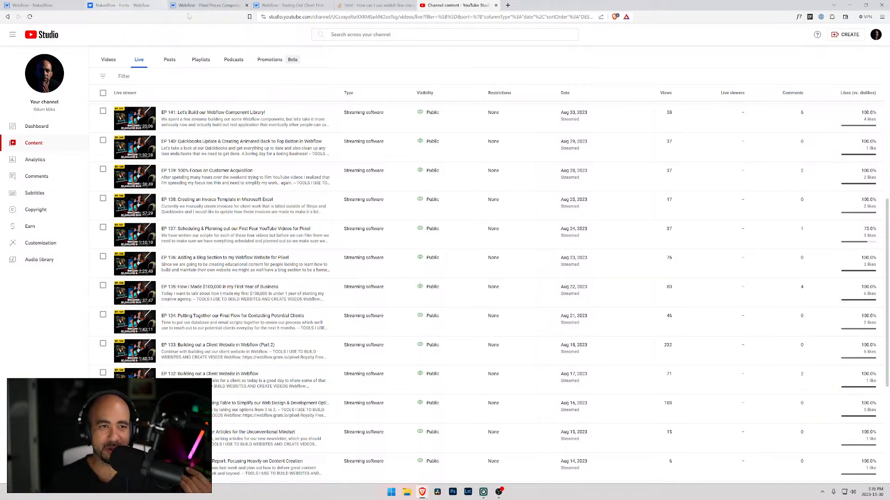
Switch back to the Nakedflow page in the Webflow Designer and wrap all five text-size items in a new div block.
left_click(206, 5)
left_click(122, 5)
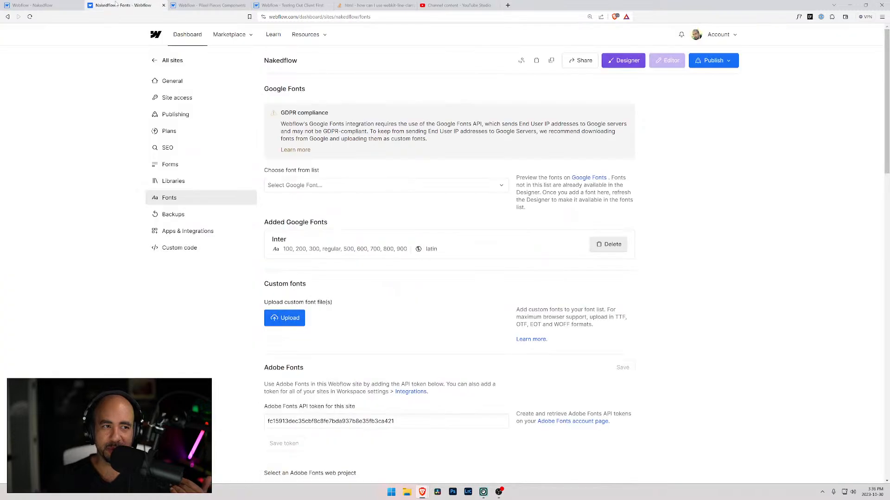
left_click(36, 5)
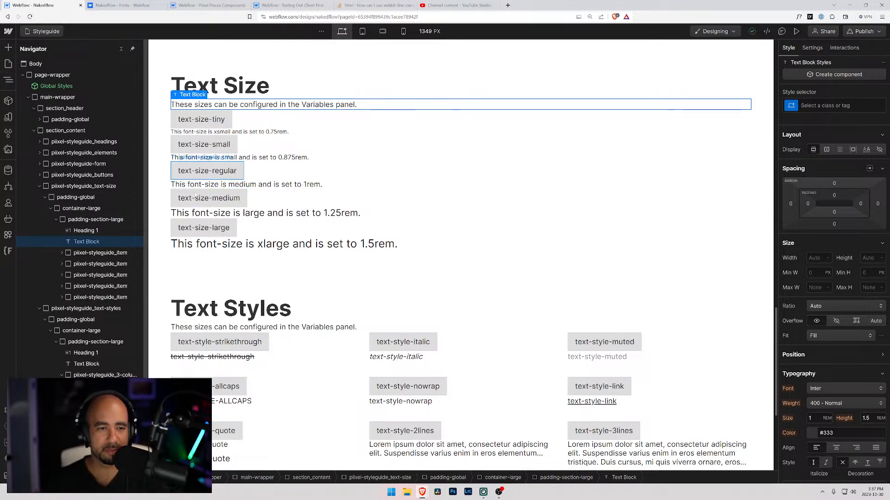
left_click(280, 236)
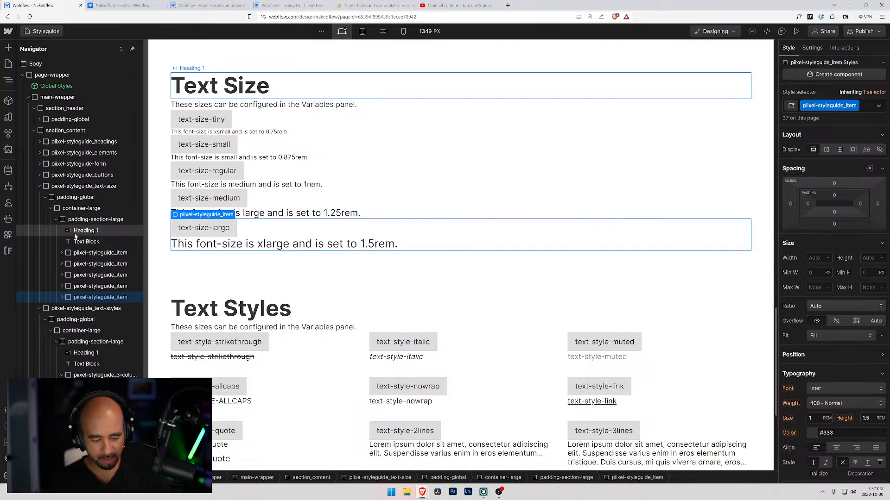
key("ctrl+alt+g")
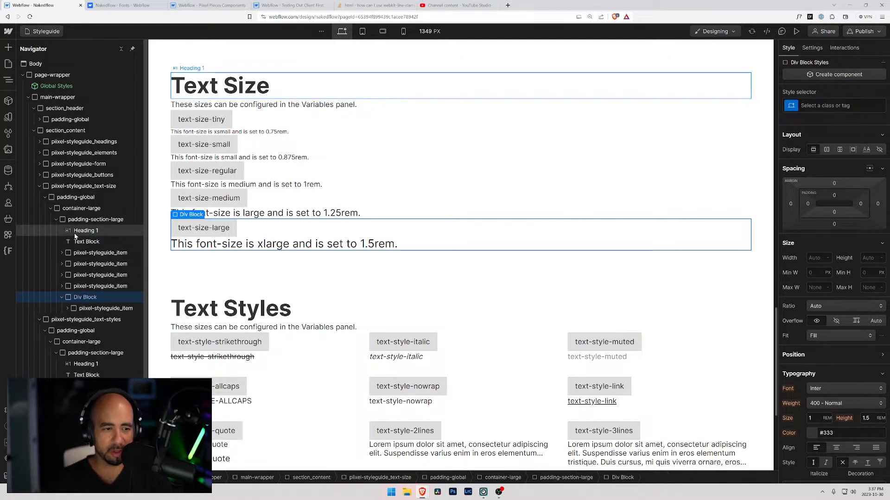
left_click_drag(76, 286, 86, 256)
left_click(85, 253)
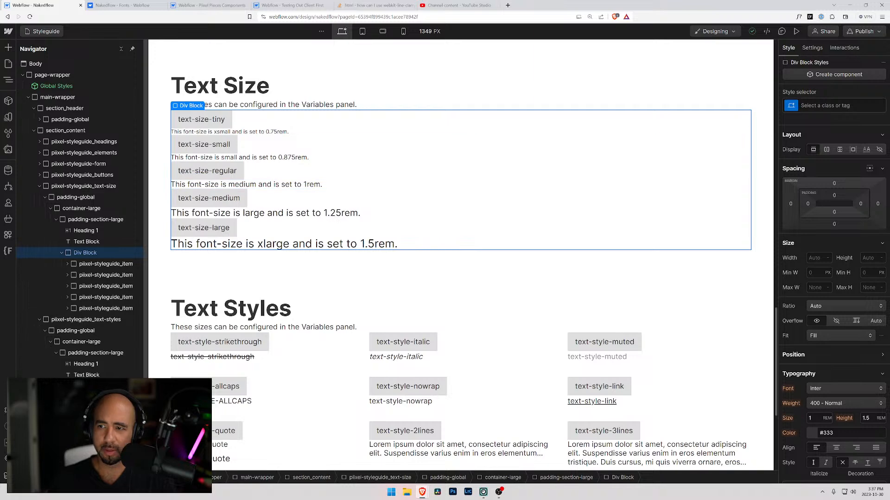
Assign the existing class piixel-styleguide_item to the div block around the text-size items.
key("ctrl+Return")
type("piixe")
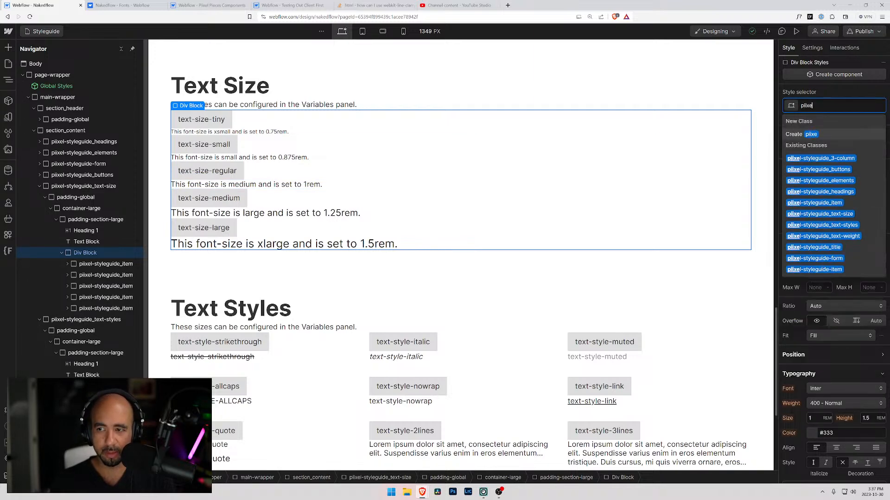
type("l-sty")
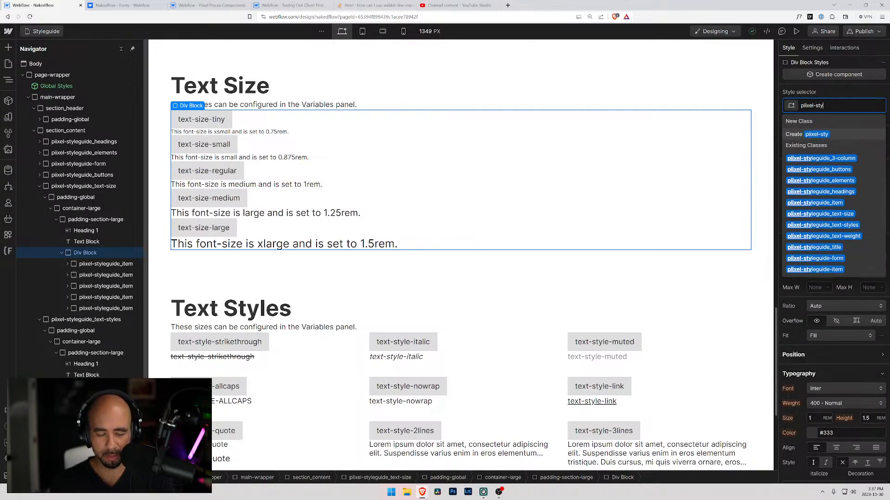
type("leguide_")
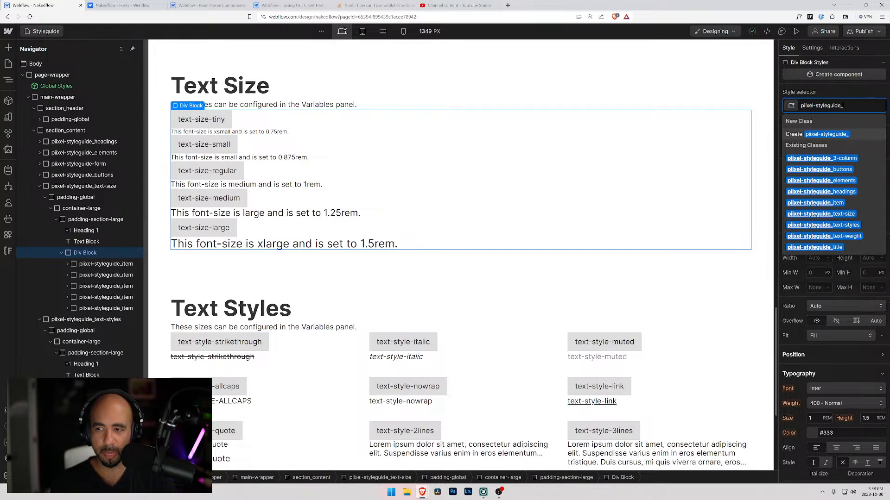
type("item")
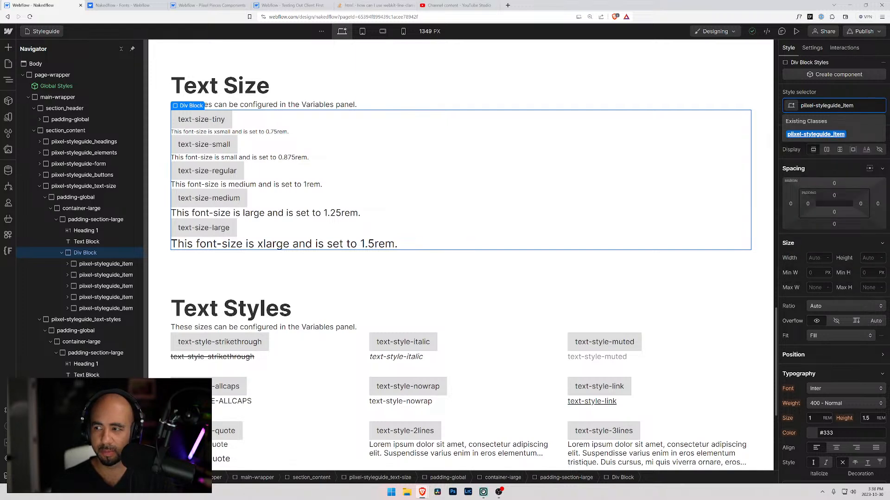
key("Return")
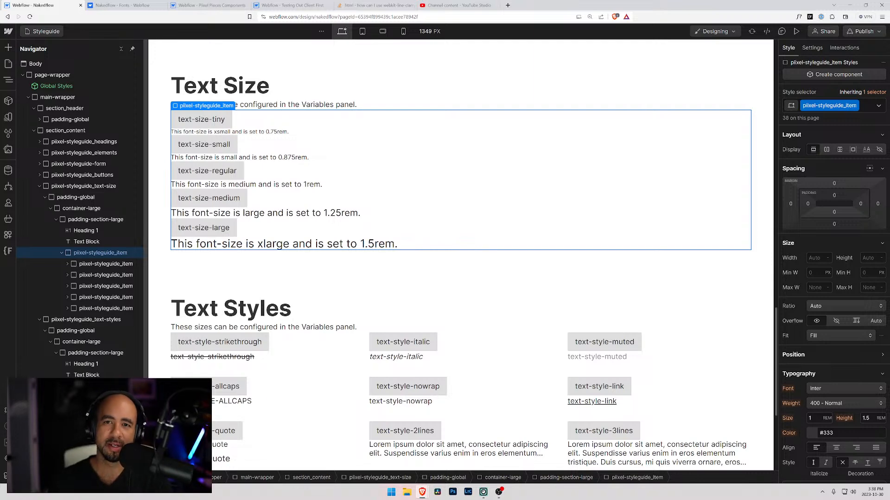
Open piixel.ca in a new browser tab and view its home page at the default zoom.
left_click(508, 5)
type("piixel.ca")
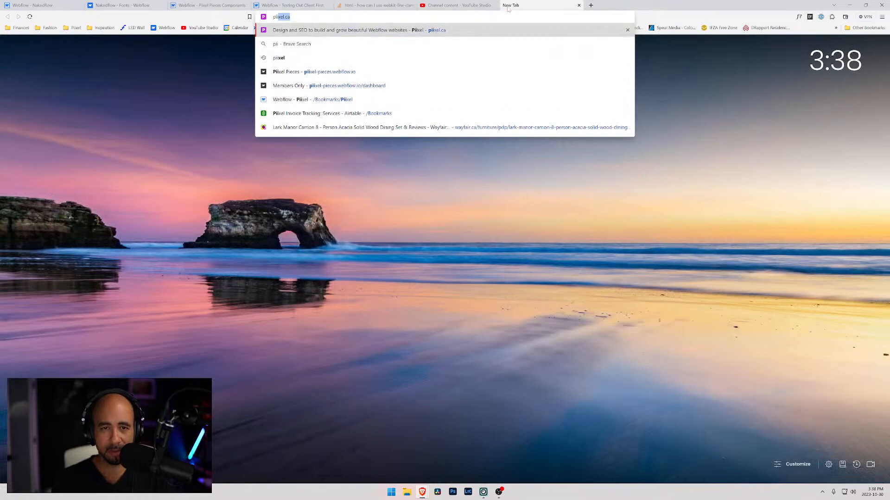
key("Return")
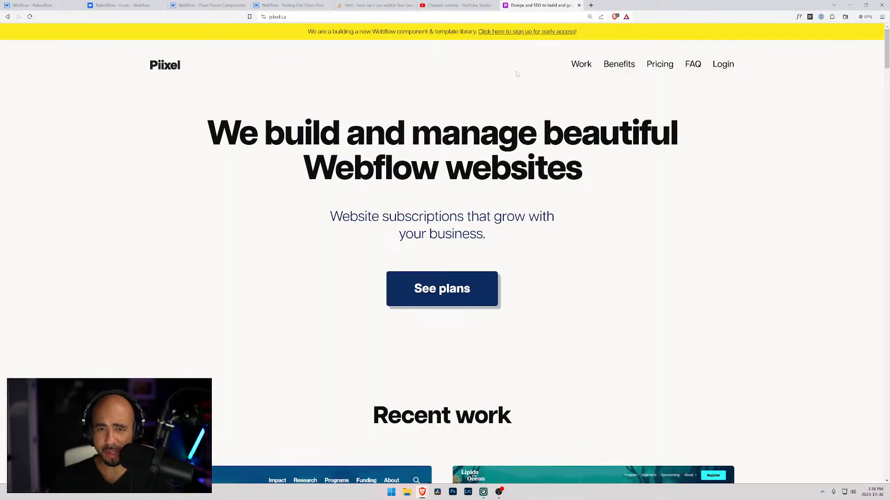
key("ctrl+0")
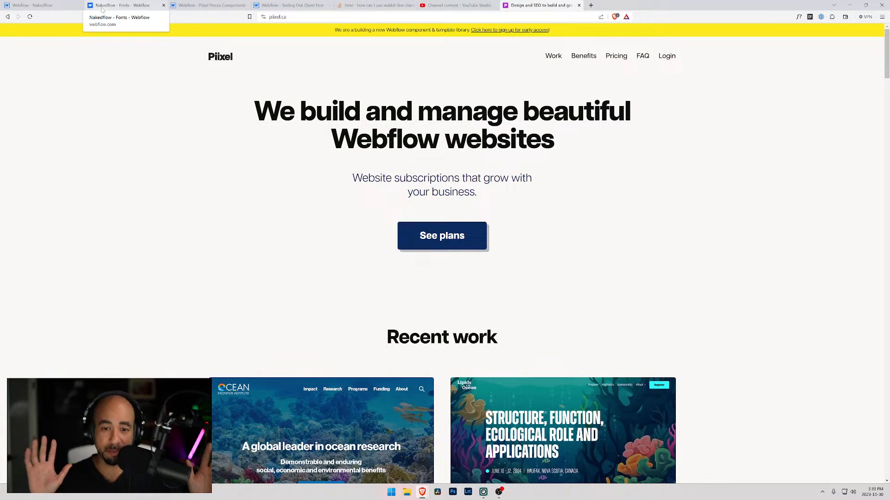
Switch back to the Webflow Designer and replace the text-size wrapper's class with the existing class piixel-styleguide_3-column.
left_click(31, 4)
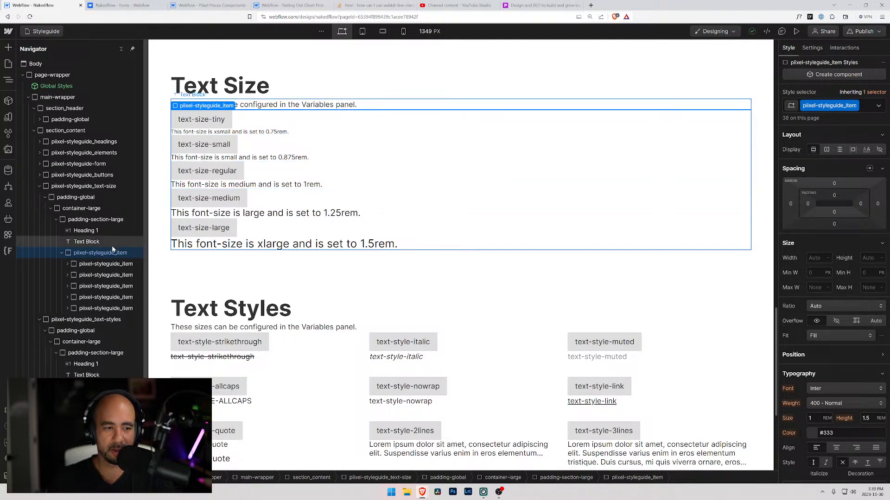
left_click(865, 108)
key("BackSpace")
type("p")
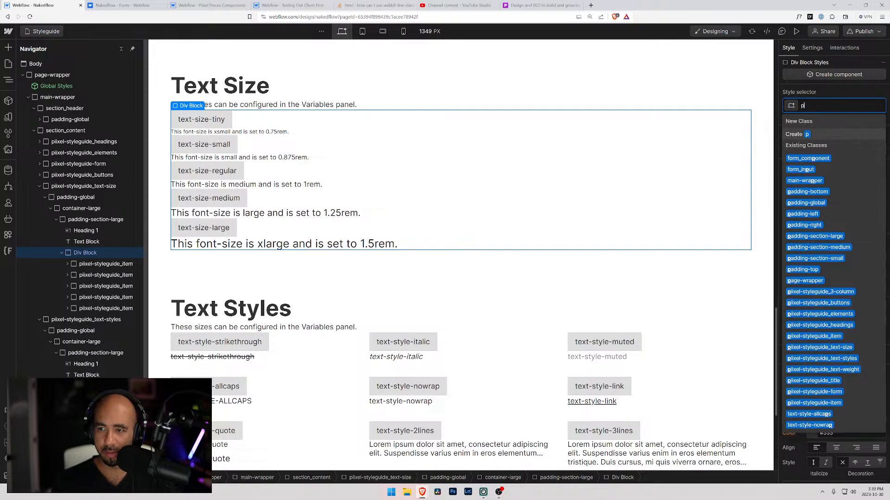
type("iixel")
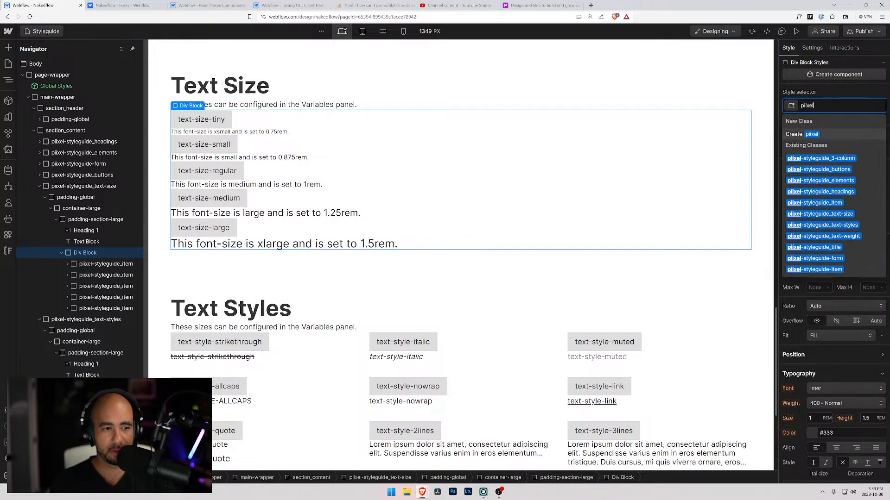
type("-styleguide")
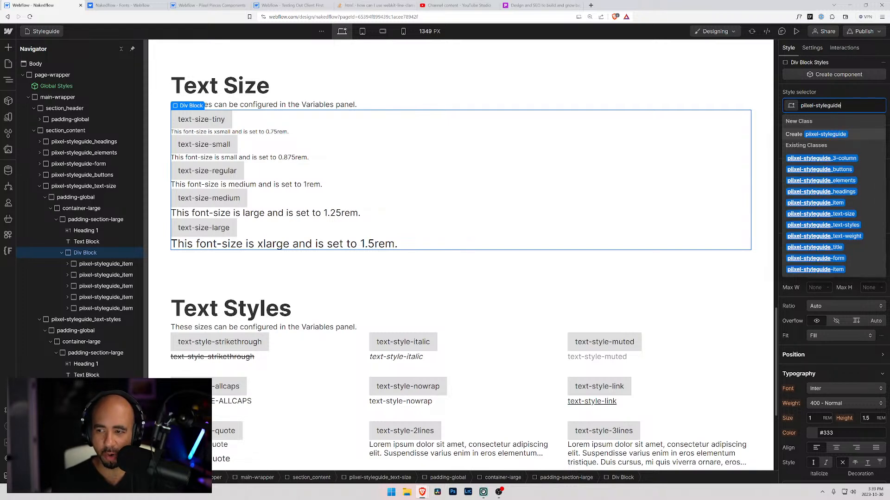
type("_")
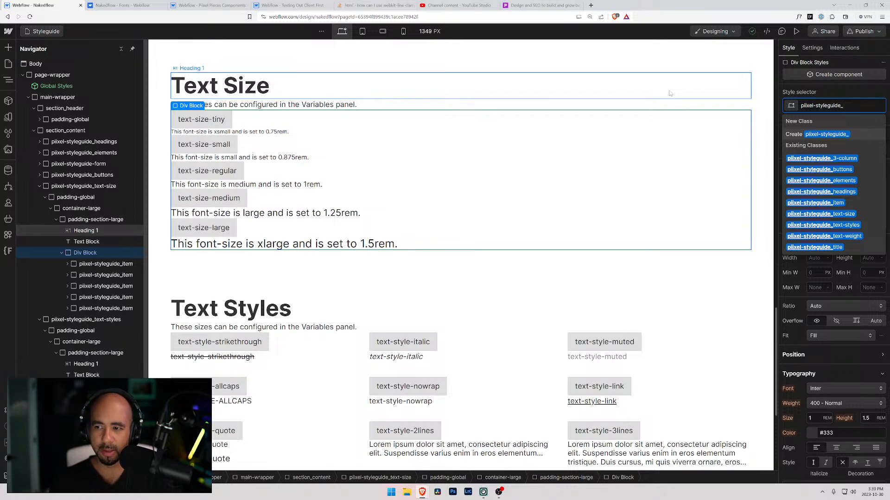
key("Down")
key("Return")
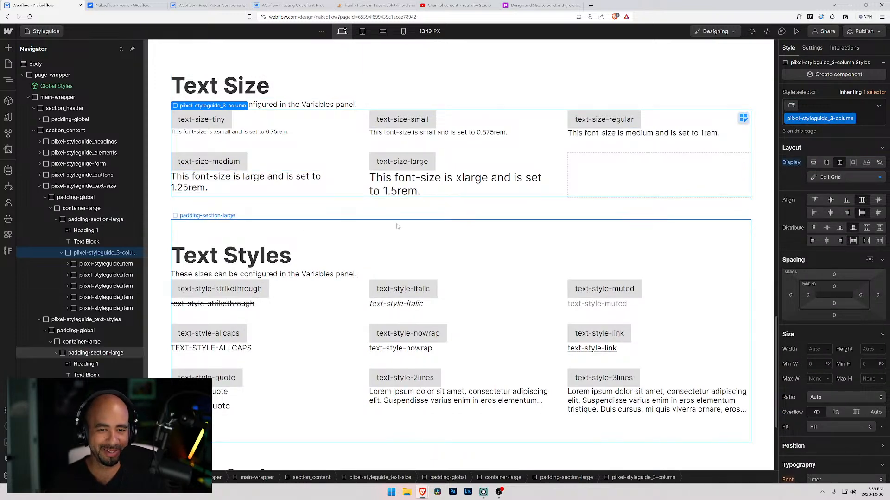
Wrap all seven button sample items in the Buttons section in a new div block and select that wrapper.
scroll(311, 224, "down", 3)
scroll(311, 224, "up", 8)
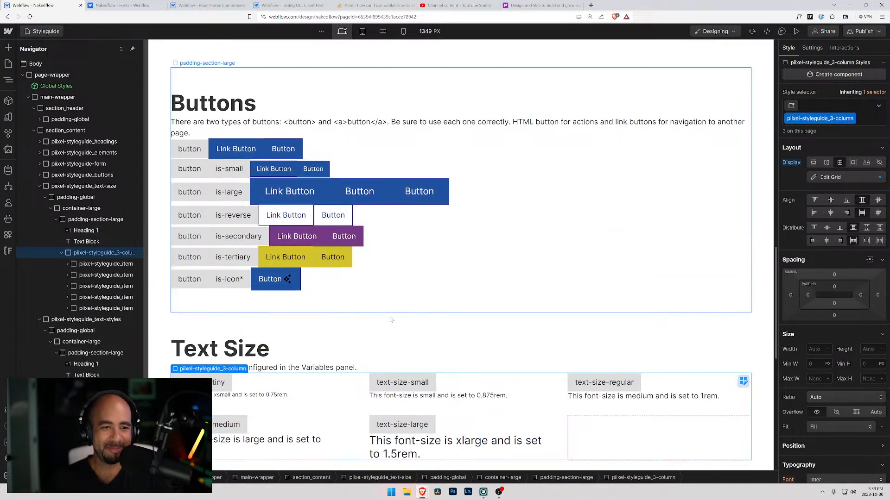
left_click(346, 154)
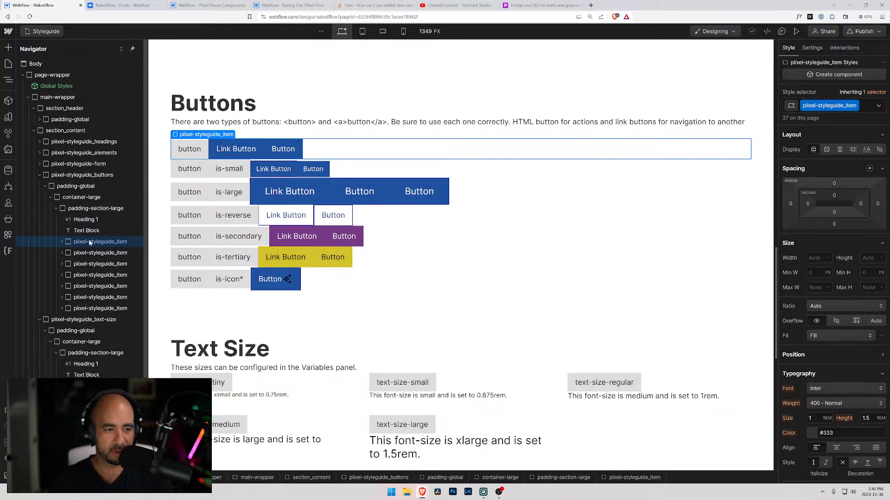
left_click(89, 308)
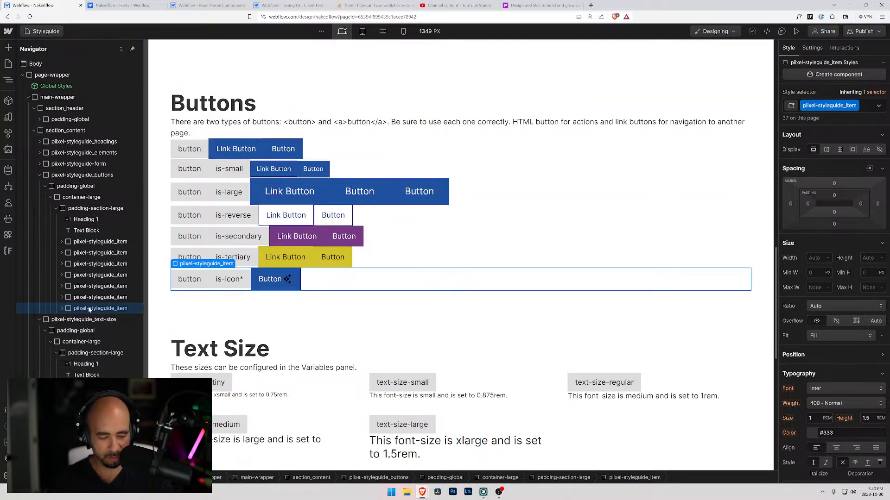
key("ctrl+alt+g")
left_click_drag(91, 301, 110, 258)
left_click(85, 241)
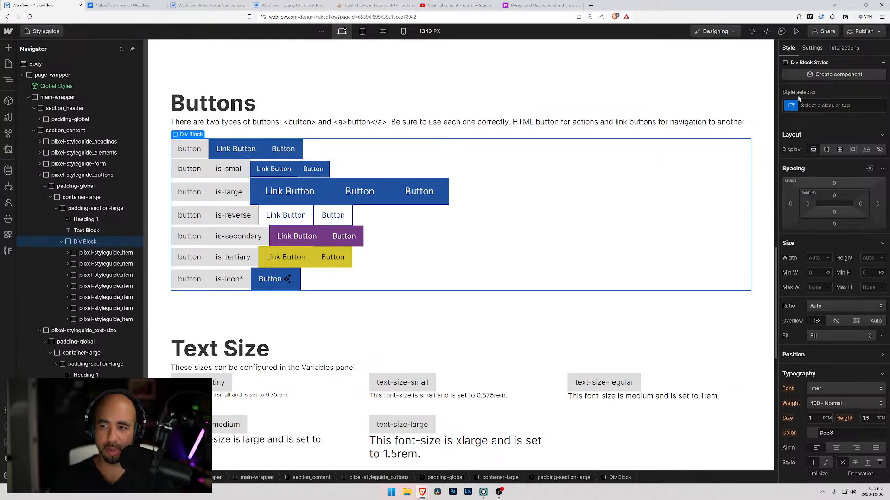
Assign the existing class piixel-styleguide_3-column to the div block around the button items.
key("ctrl+Return")
type("pixel")
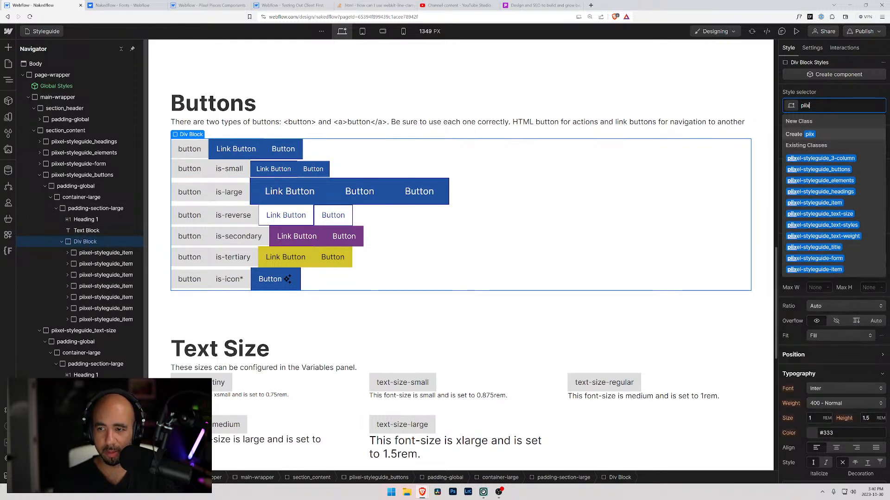
key("Down")
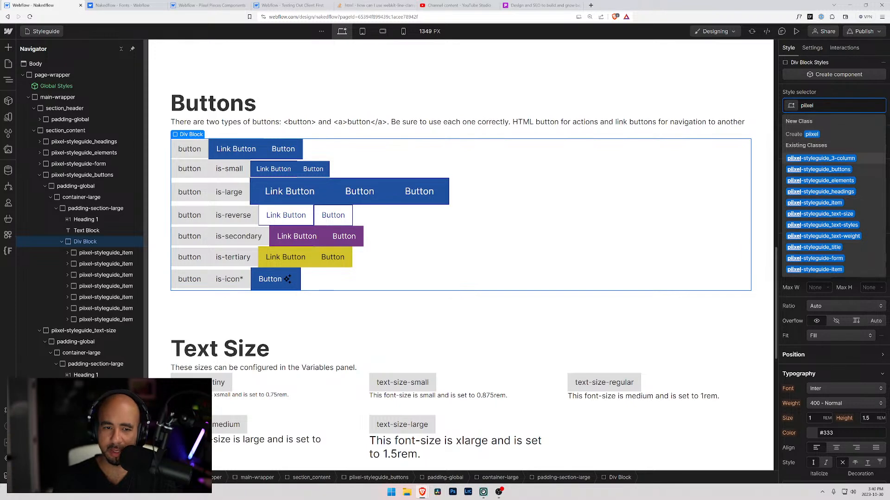
key("Return")
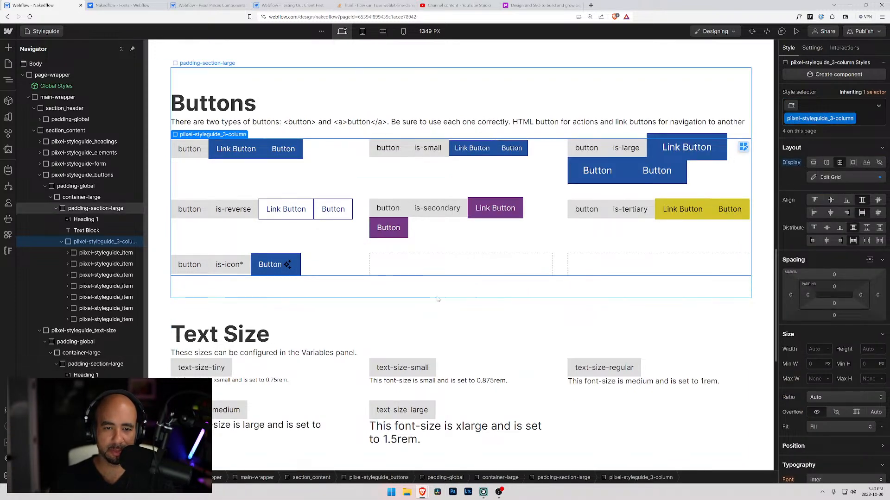
left_click(327, 265)
left_click(335, 320)
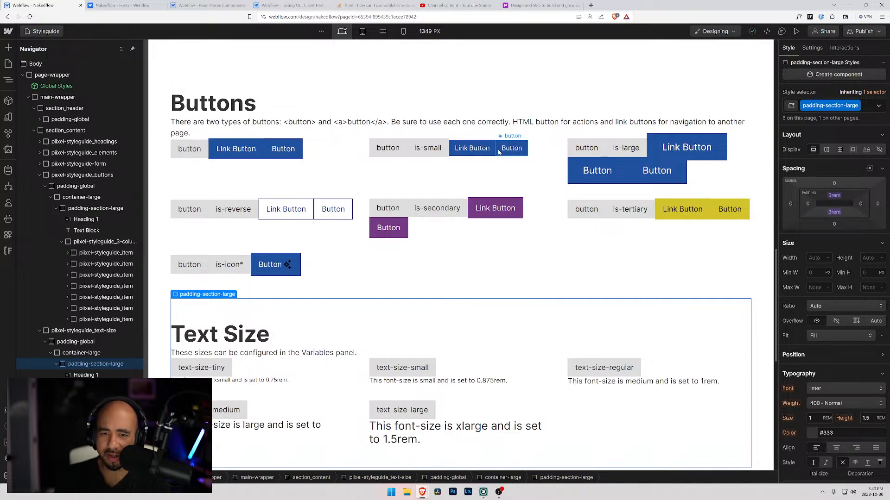
Examine the styles of the link and regular buttons in the Buttons section, and how the grid fits at a smaller browser zoom.
left_click(477, 151)
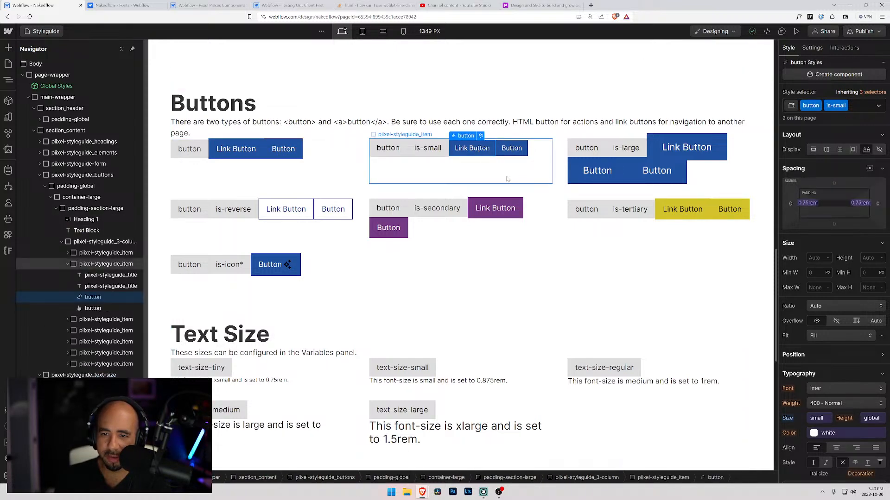
left_click(236, 149)
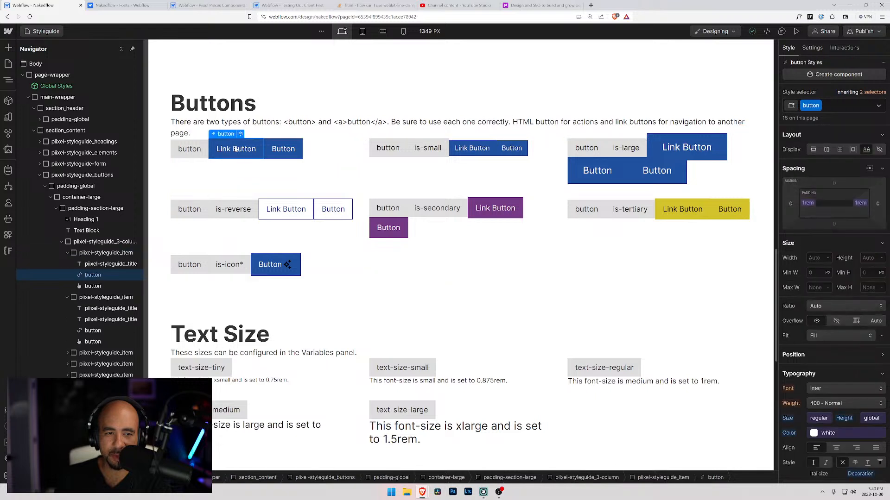
left_click(281, 145)
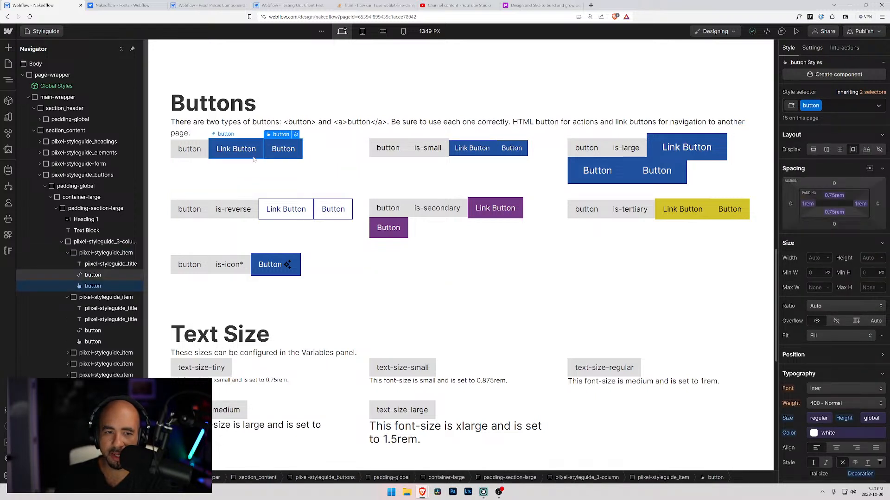
left_click(87, 276)
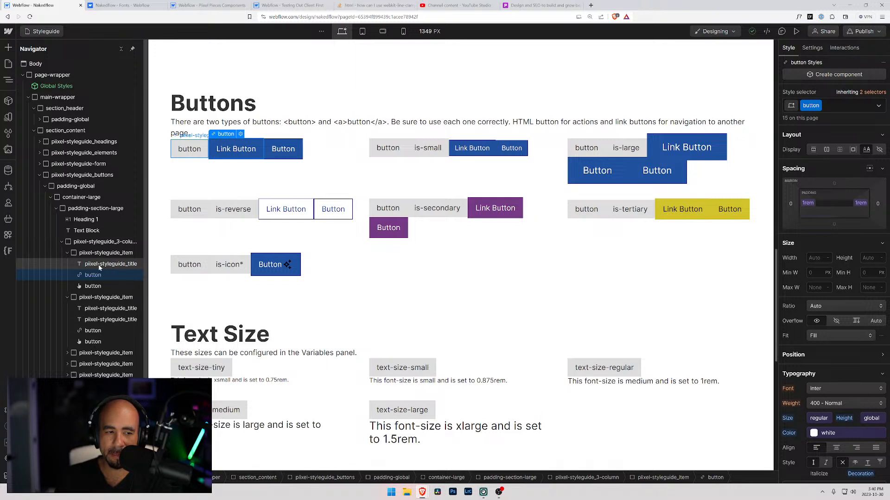
left_click(92, 287)
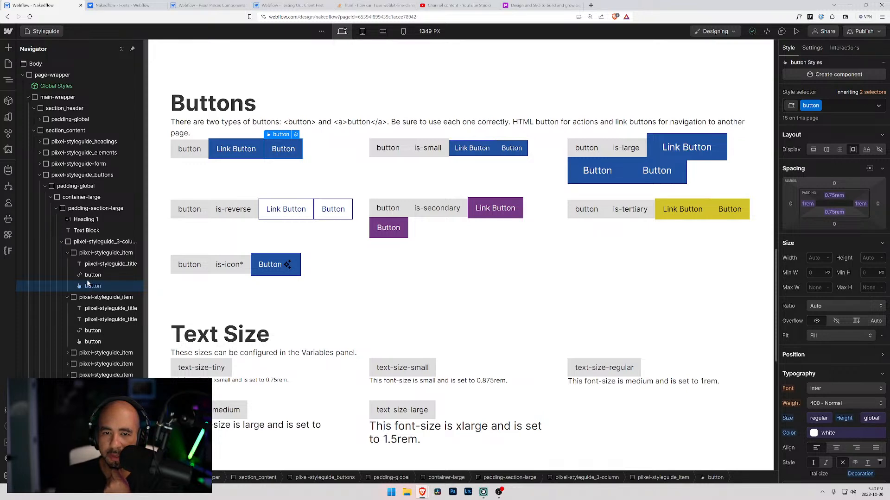
scroll(821, 345, "down", 3)
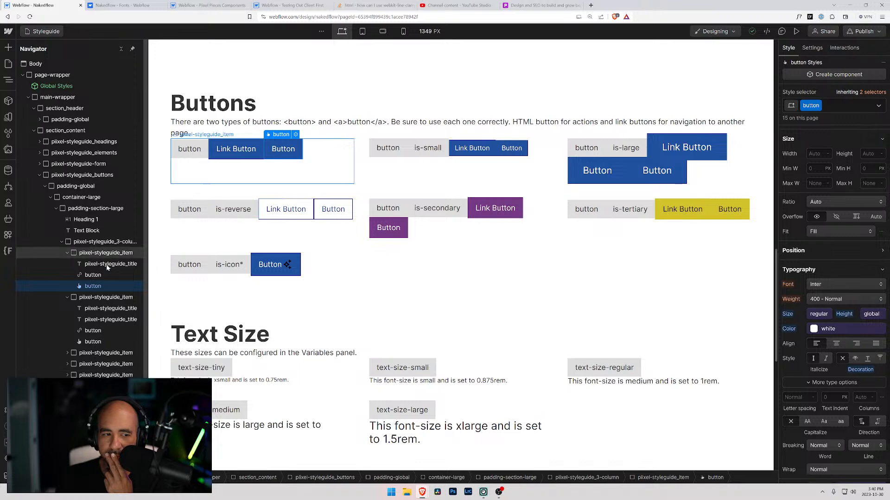
left_click(89, 276)
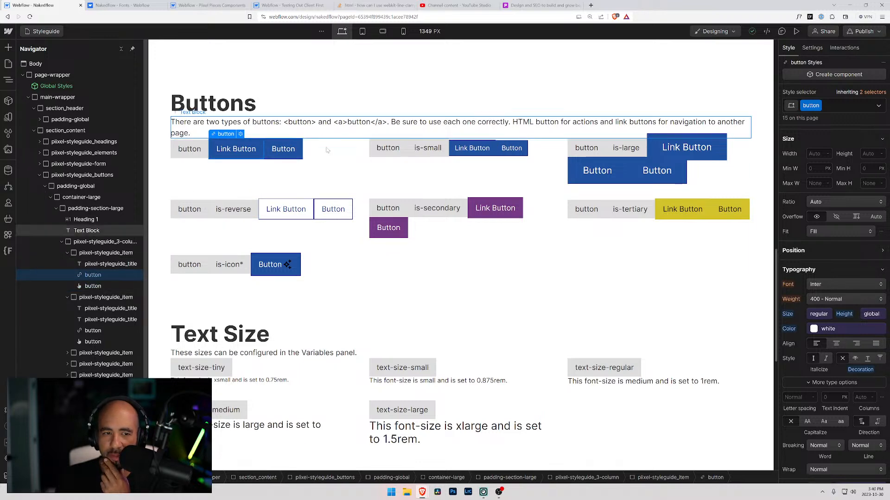
left_click(327, 163)
left_click(169, 202)
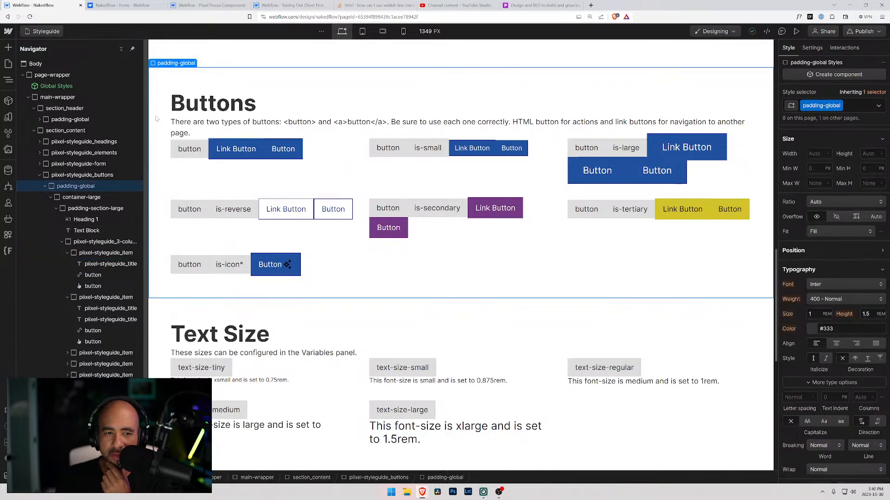
key("ctrl+minus")
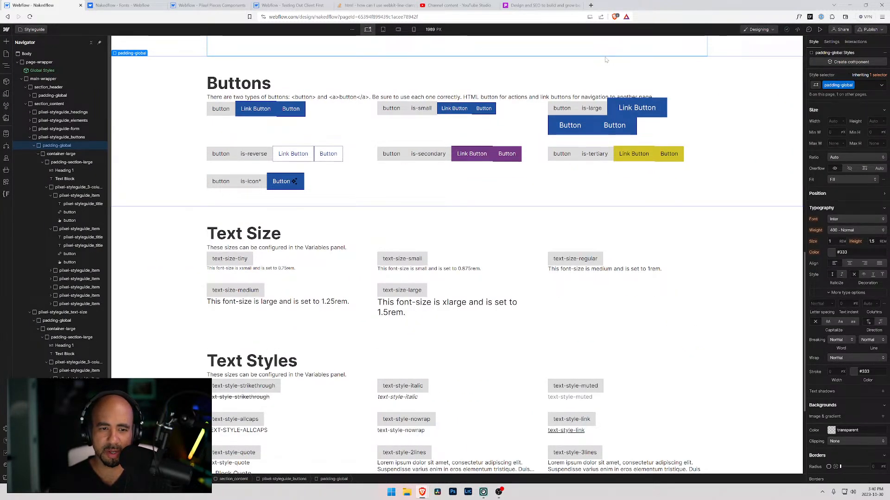
key("ctrl+plus")
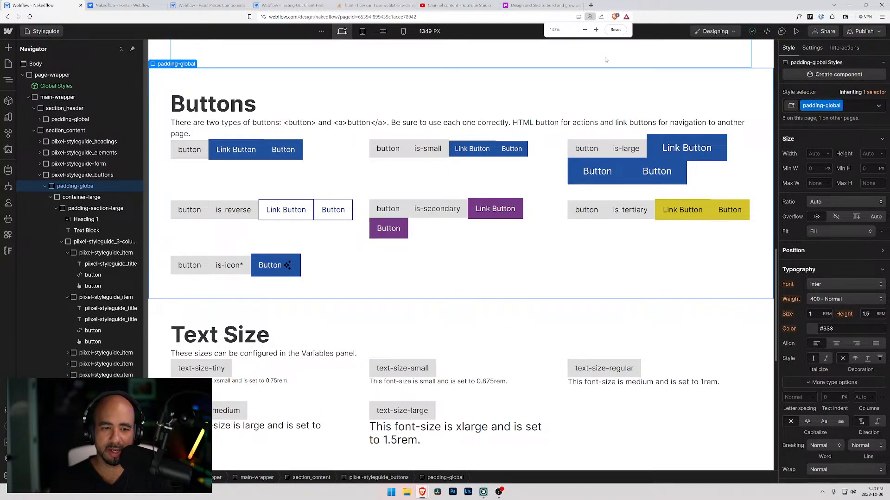
Change the heading above the text-weight samples to "Text Weights".
scroll(570, 79, "down", 10)
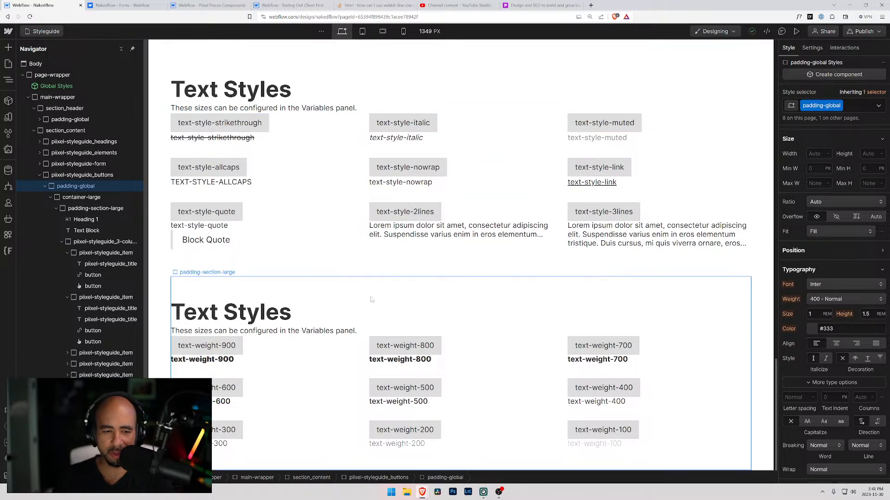
left_click(247, 311)
double_click(225, 312)
type("W")
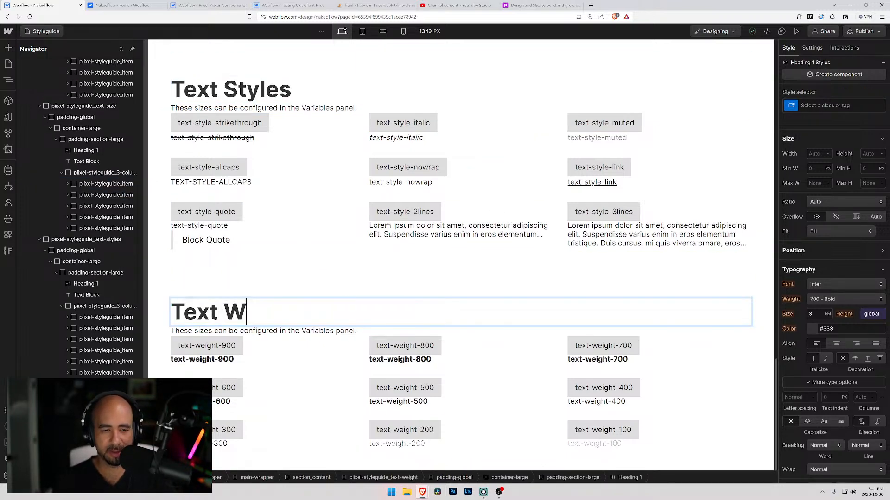
type("eights")
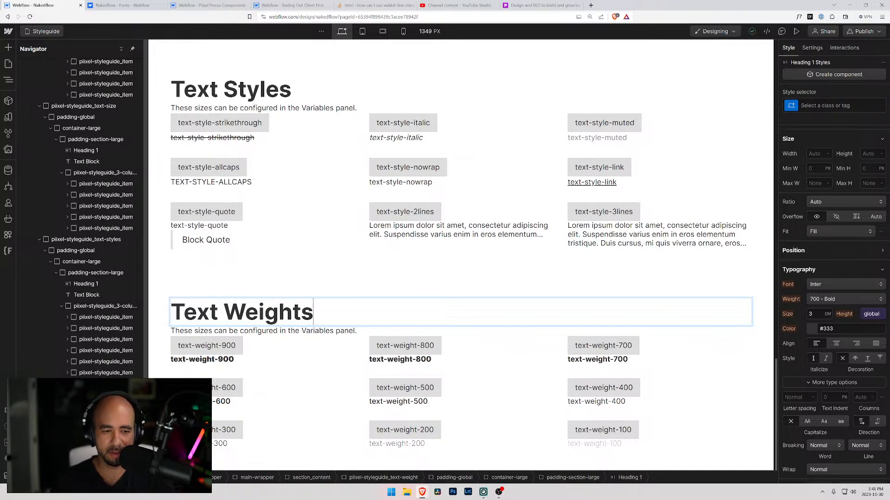
Delete the description text block below the Text Weights heading.
left_click(325, 331)
key("ctrl+a")
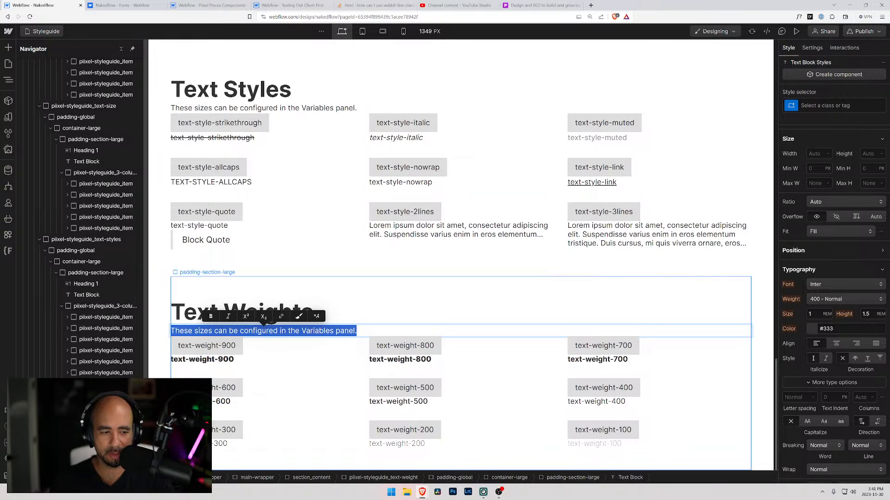
key("Escape")
key("Delete")
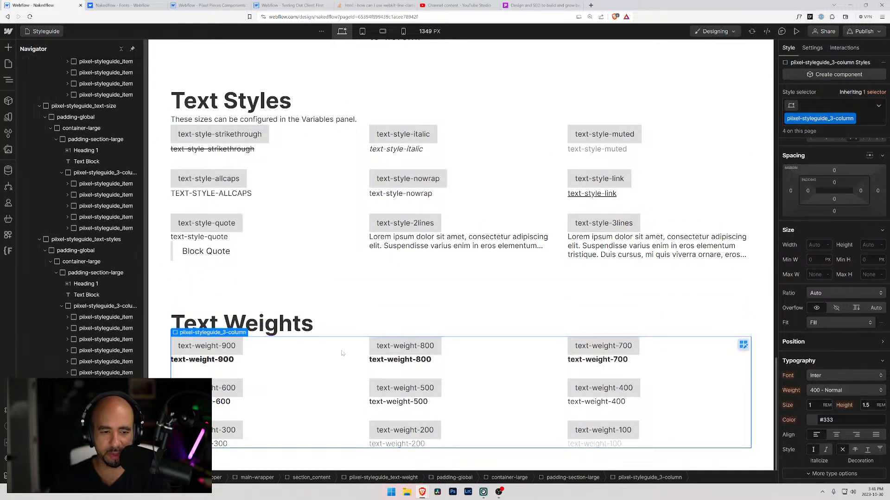
left_click(335, 330)
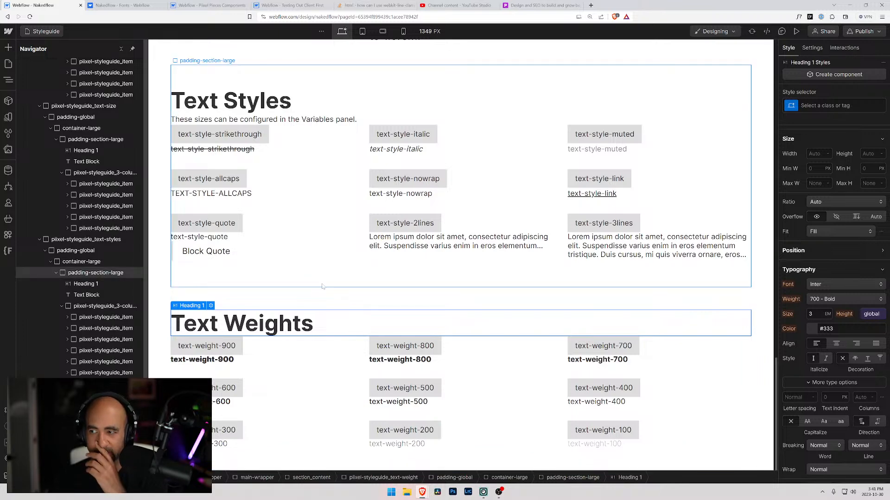
Examine the Text Alignments section in the Testing Out Client First style guide, and return to the Nakedflow page in the Designer.
left_click(263, 4)
scroll(318, 246, "down", 8)
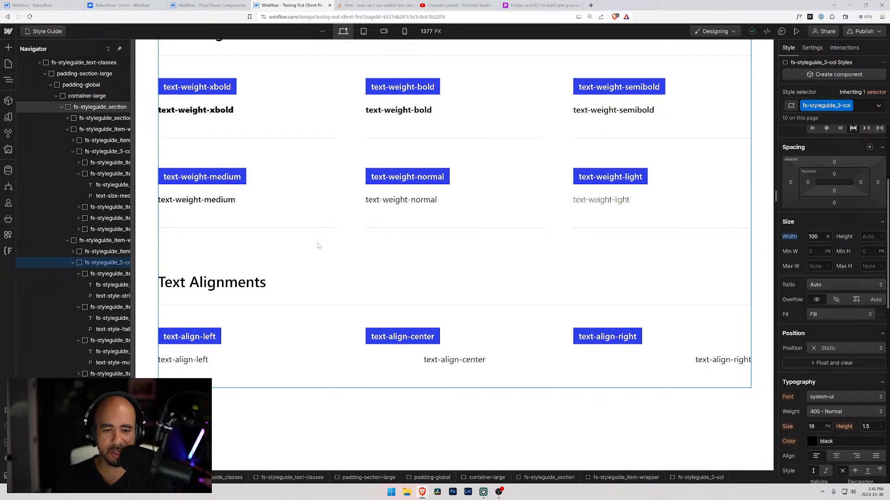
scroll(318, 246, "down", 5)
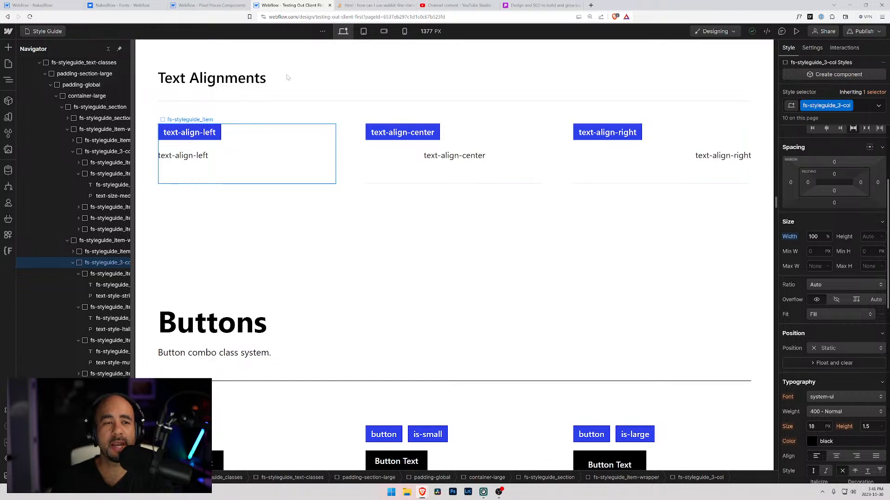
left_click(209, 6)
left_click(134, 5)
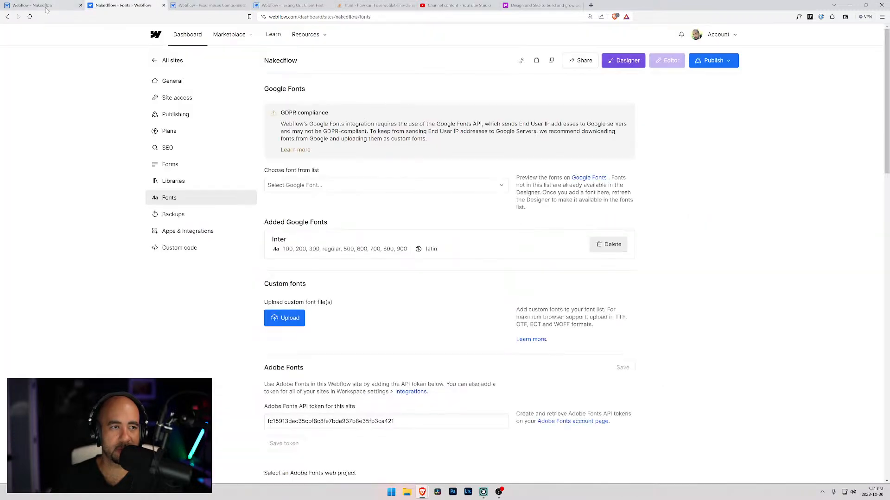
left_click(46, 7)
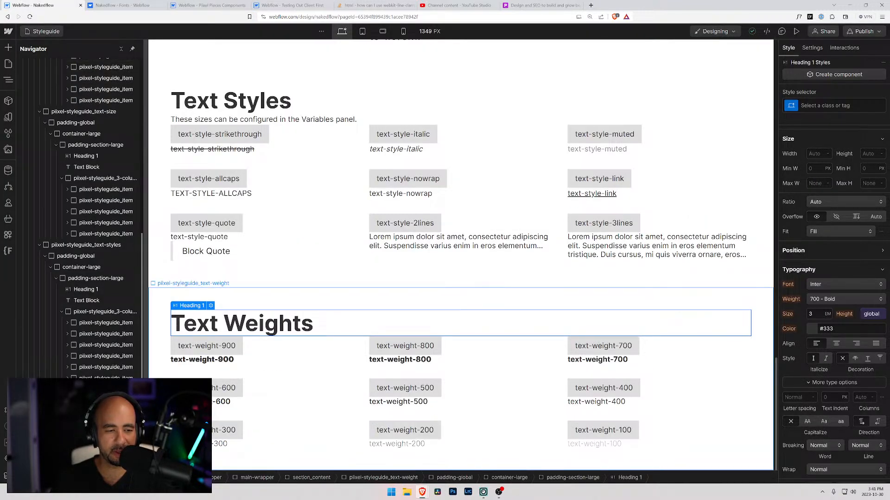
Duplicate the whole piixel-styleguide_text-weight section.
left_click(383, 478)
left_click(39, 245)
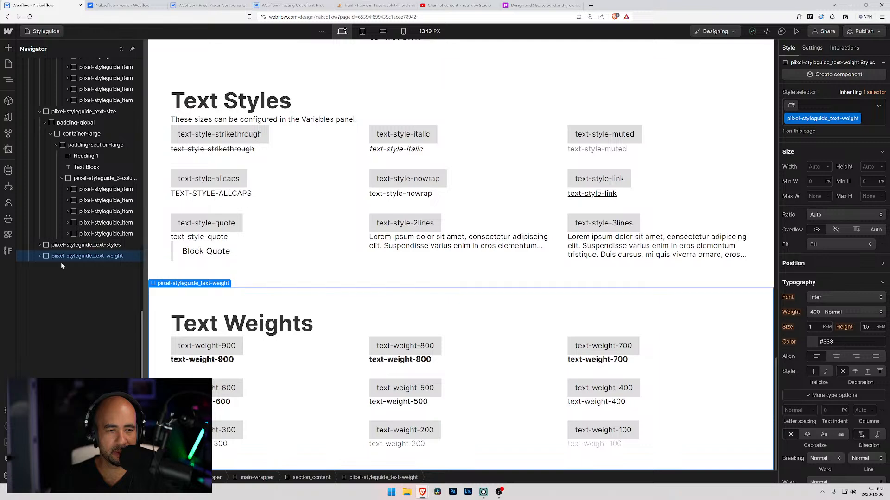
key("ctrl+d")
Change the duplicated section's heading to "Text Alignments".
scroll(269, 331, "down", 3)
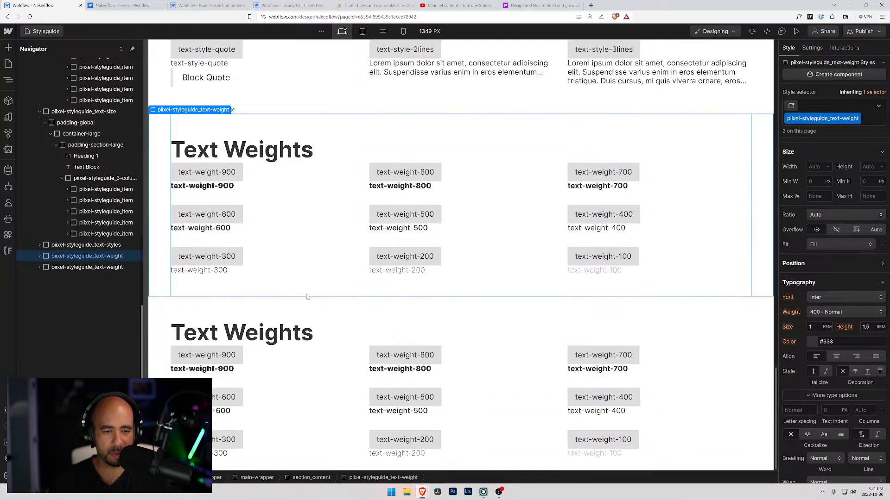
left_click(268, 331)
double_click(269, 331)
double_click(269, 332)
type("Alignments")
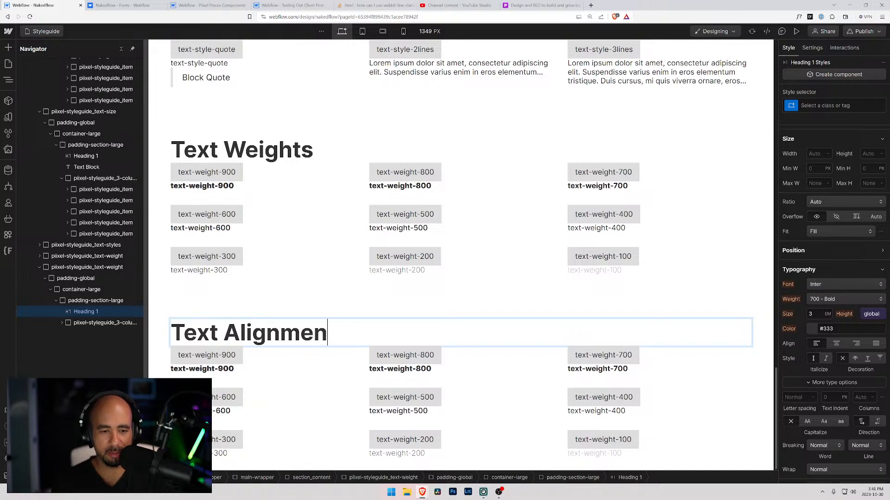
Change the first item's title label in the Text Alignments section to "text-align-left".
left_click(233, 355)
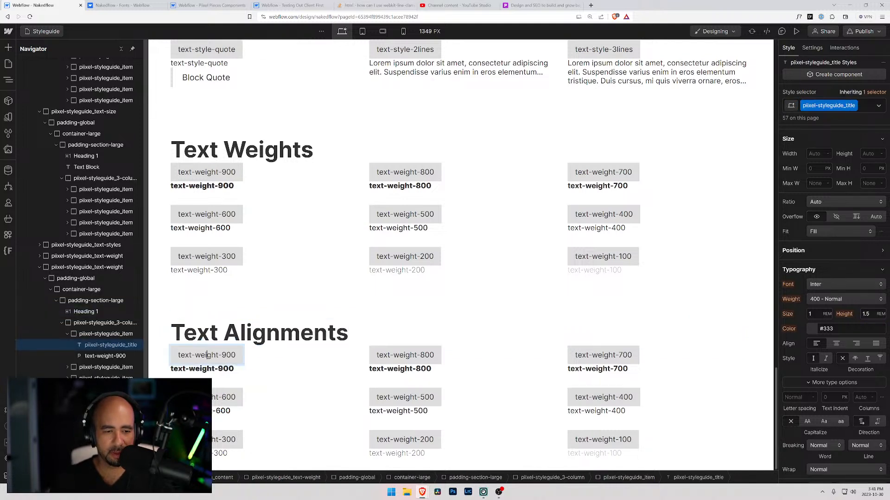
left_click_drag(194, 355, 261, 358)
type("alight")
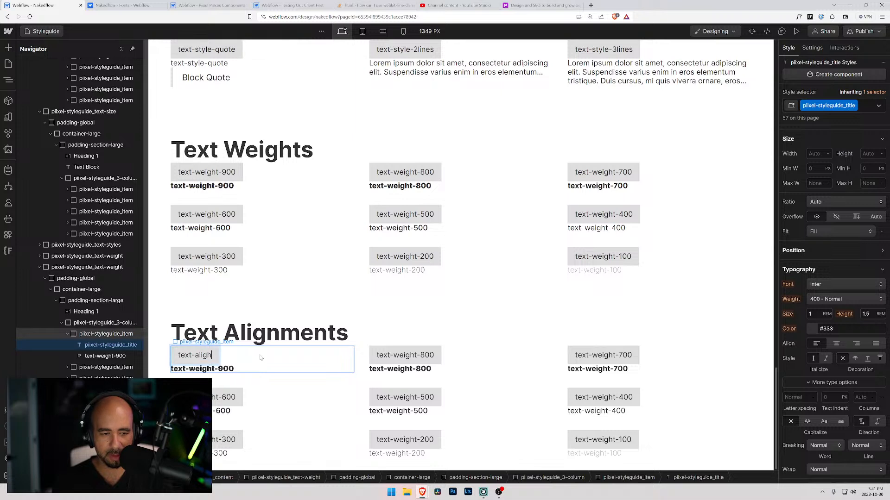
key("BackSpace")
key("BackSpace")
type("n-")
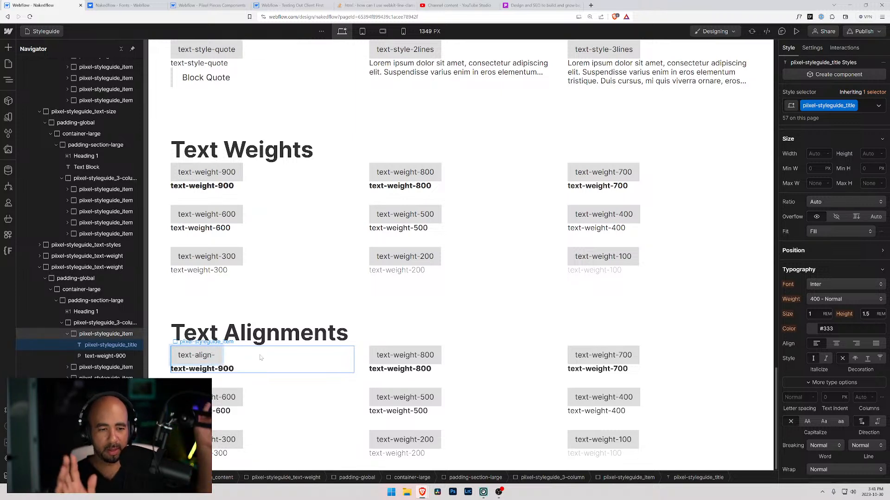
type("left")
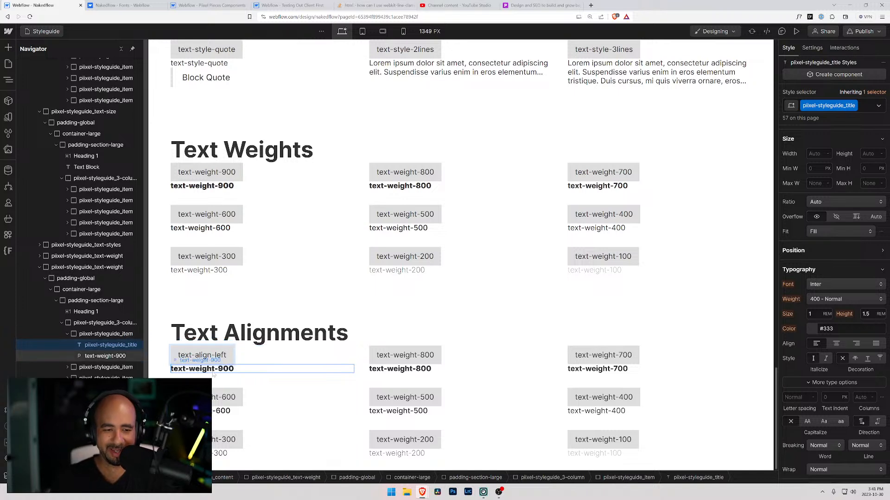
Replace the sample text under the first Text Alignments title with "text-align-left".
triple_click(211, 355)
key("ctrl+c")
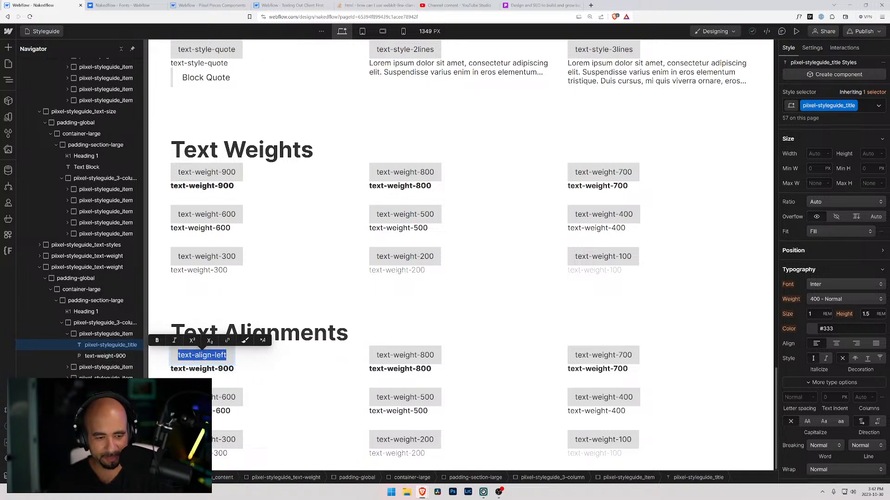
left_click(208, 369)
triple_click(209, 369)
key("ctrl+v")
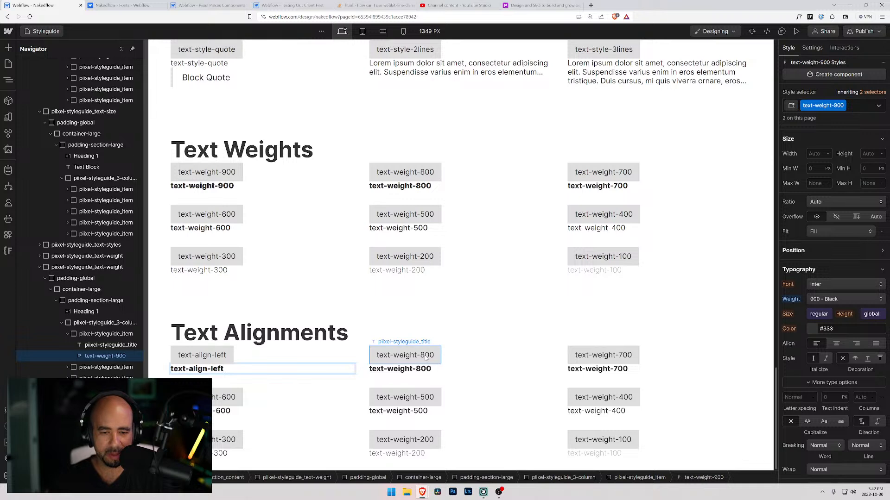
Change the second item's title label in the Text Alignments section to "text-align-center".
left_click(405, 355)
triple_click(394, 355)
type("text-aligh")
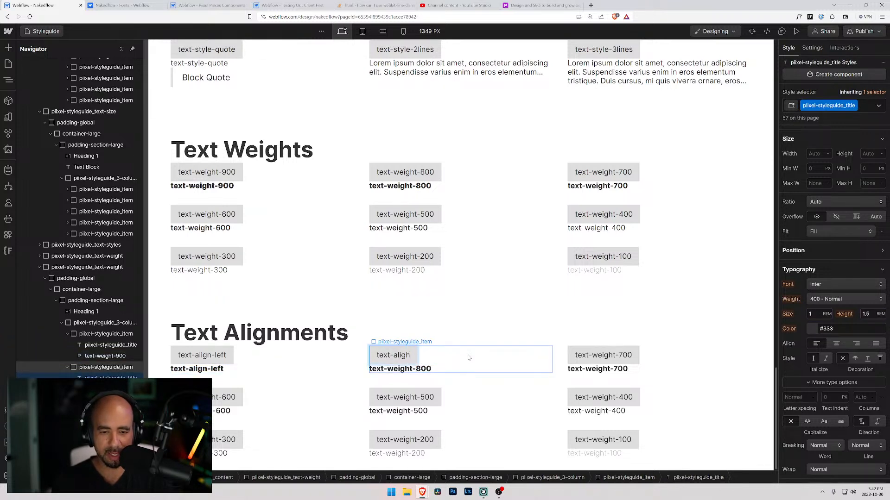
key("BackSpace")
type("n-")
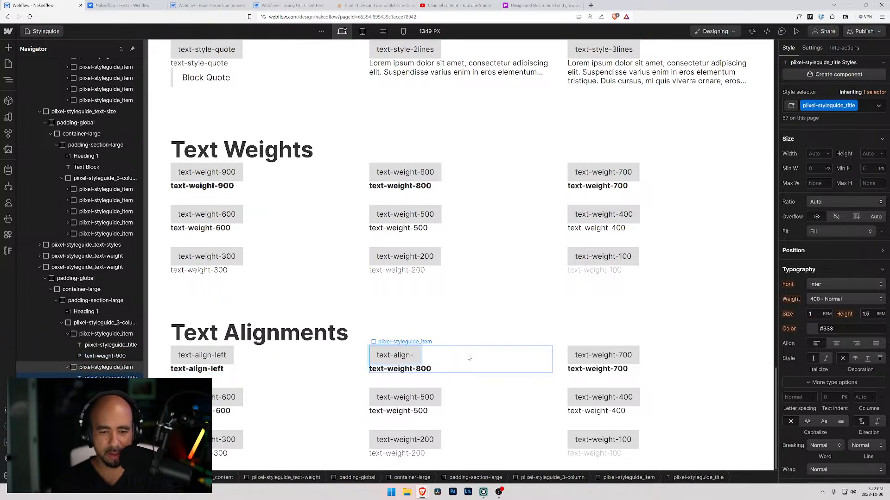
type("center")
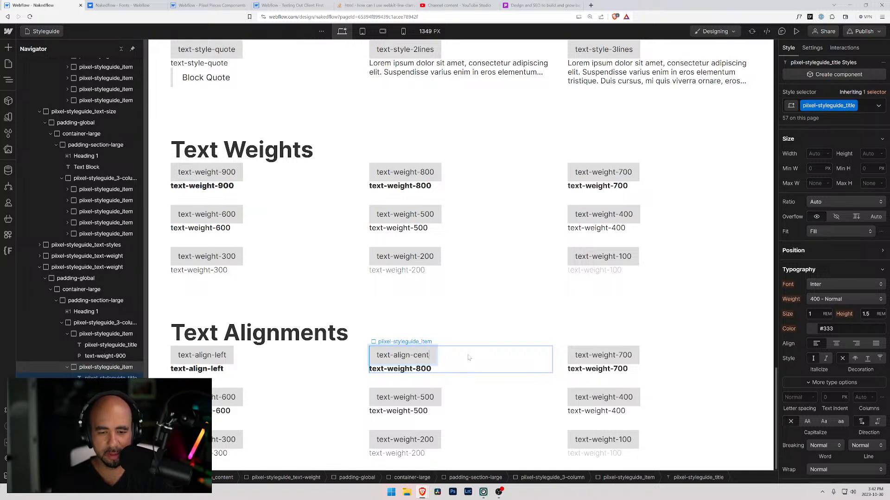
key("BackSpace")
key("BackSpace")
type("er")
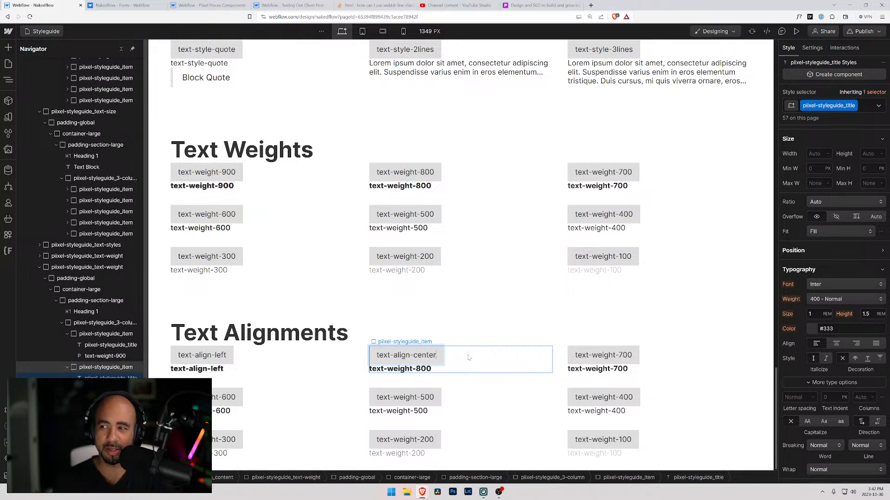
Change the third item's title label in the Text Alignments section to "text-align-right".
double_click(616, 355)
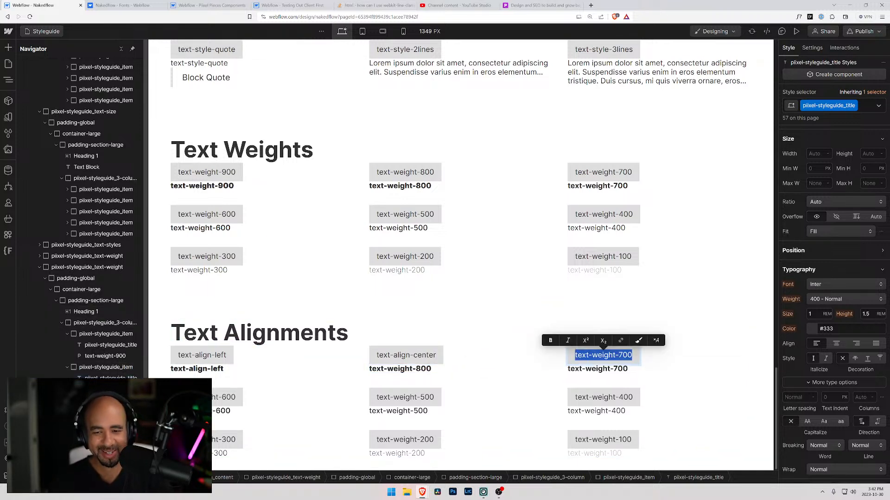
type("text-align")
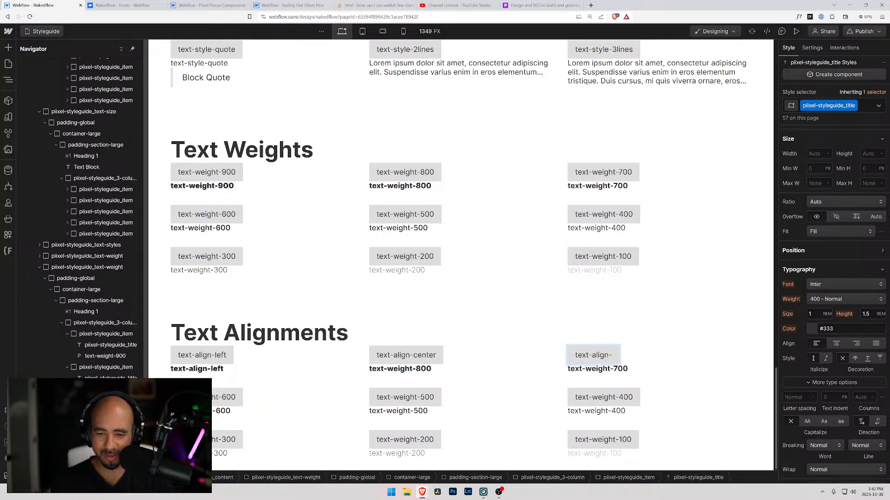
type("right")
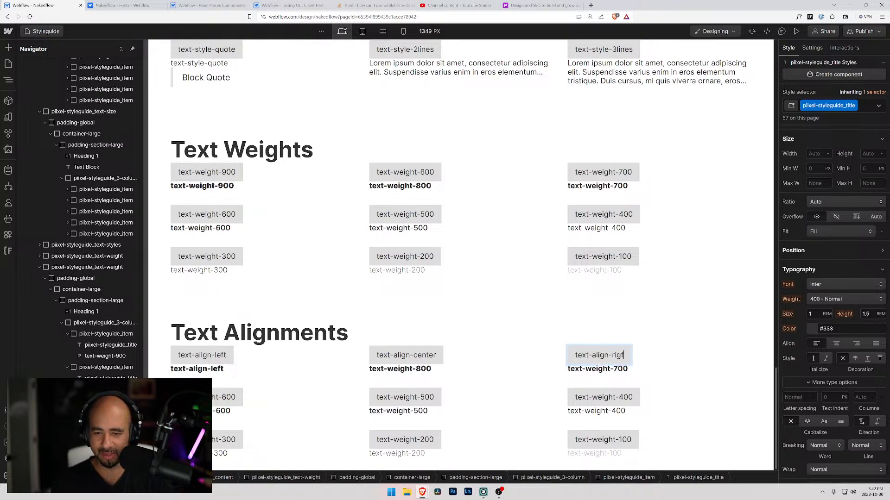
Change the sample texts of the second and third Text Alignments items to "text-align-center" and "text-align-right".
double_click(597, 369)
key("ctrl+a")
key("ctrl+v")
double_click(400, 369)
key("ctrl+a")
key("ctrl+v")
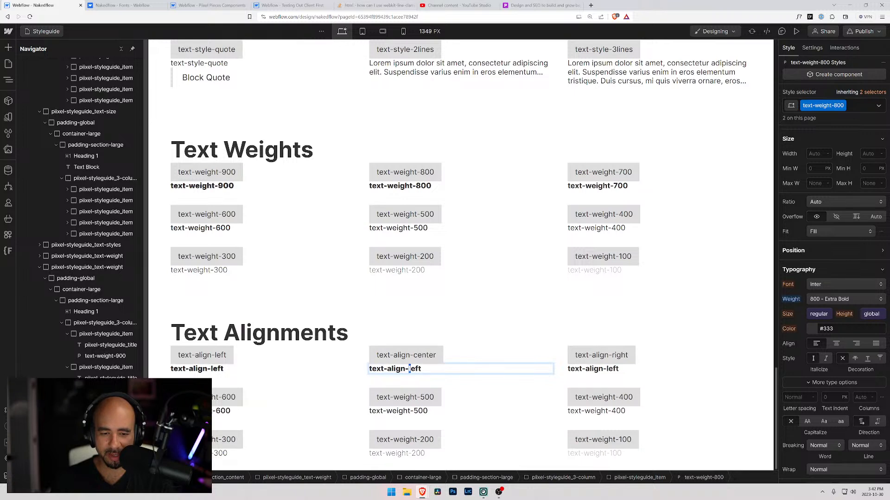
key("ctrl+shift+Left")
type("cent")
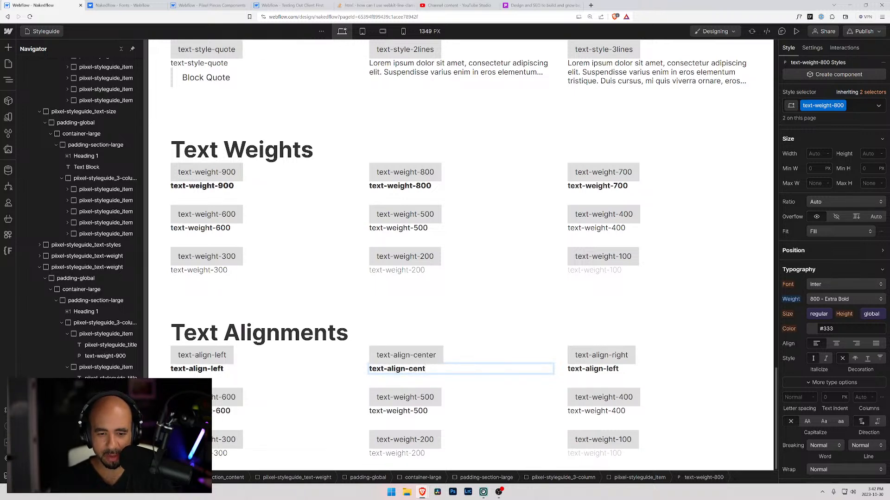
double_click(602, 369)
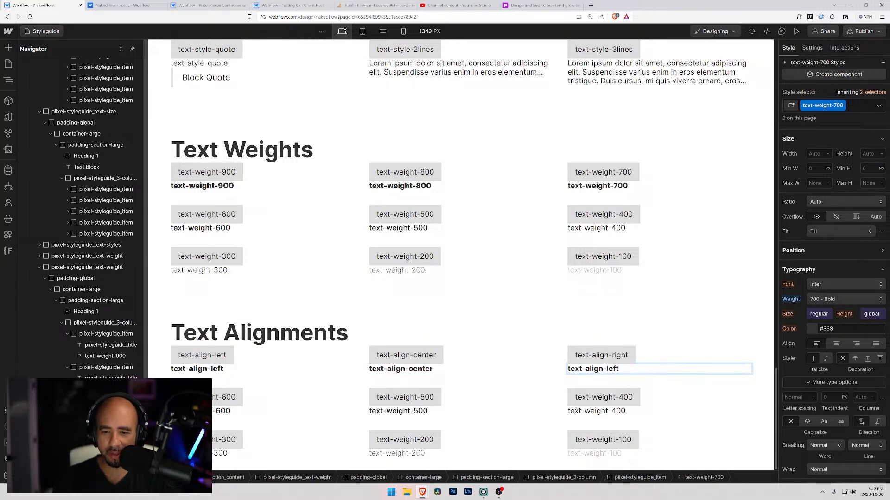
key("ctrl+shift+Left")
key("BackSpace")
type("right")
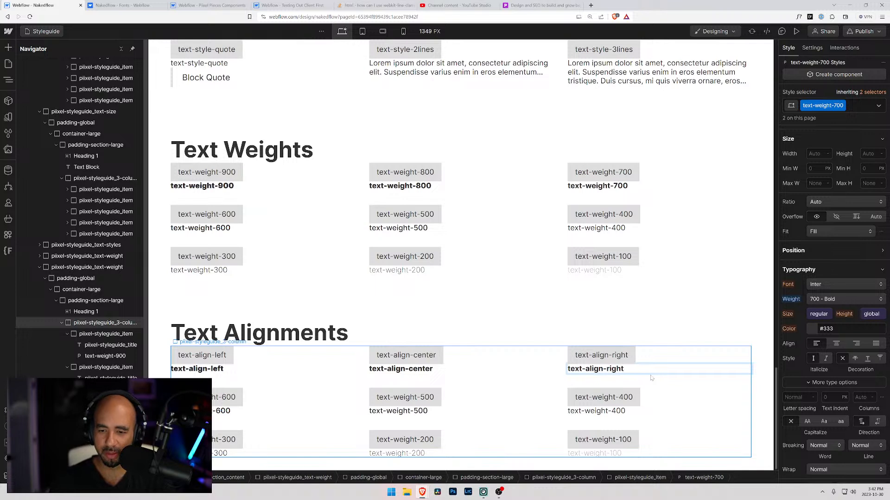
left_click(631, 324)
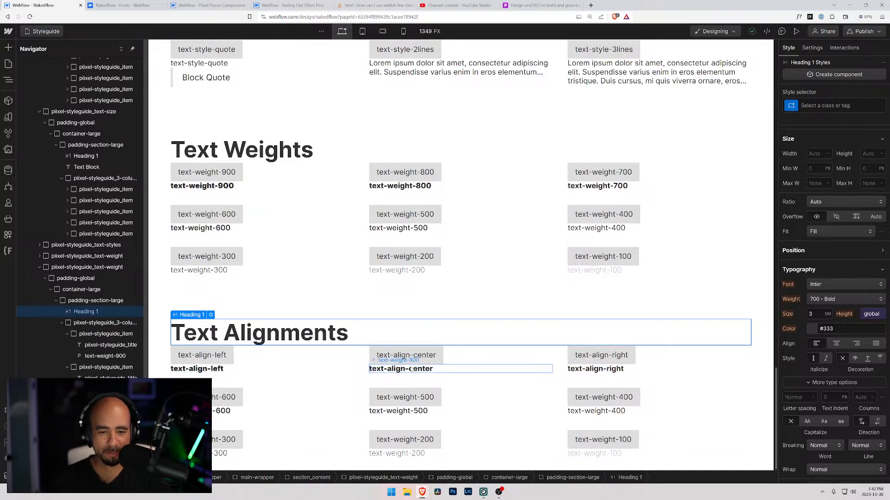
Replace the text-weight-900 class on the text-align-left sample with a new class text-align-left, aligned left.
left_click(222, 370)
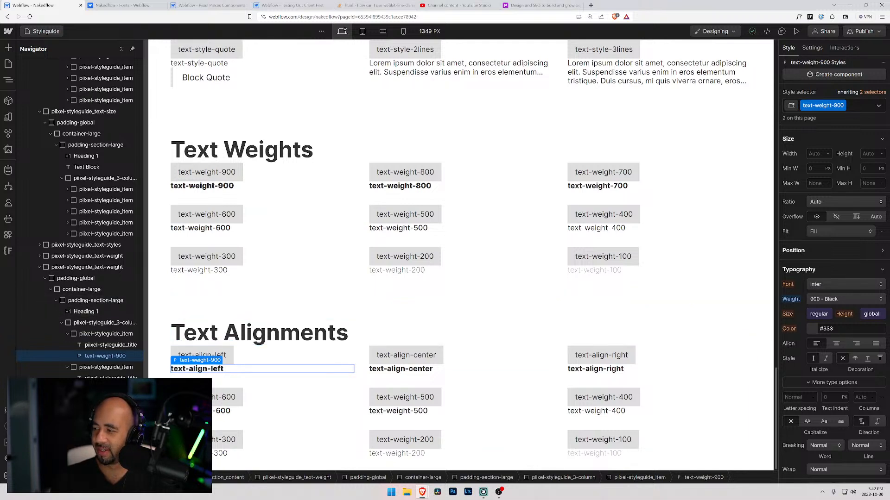
left_click(854, 107)
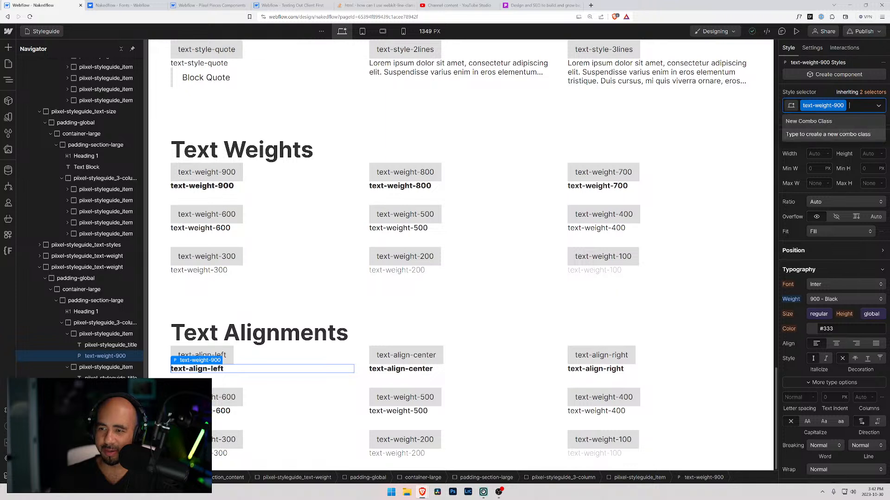
key("BackSpace")
type("text-align-left")
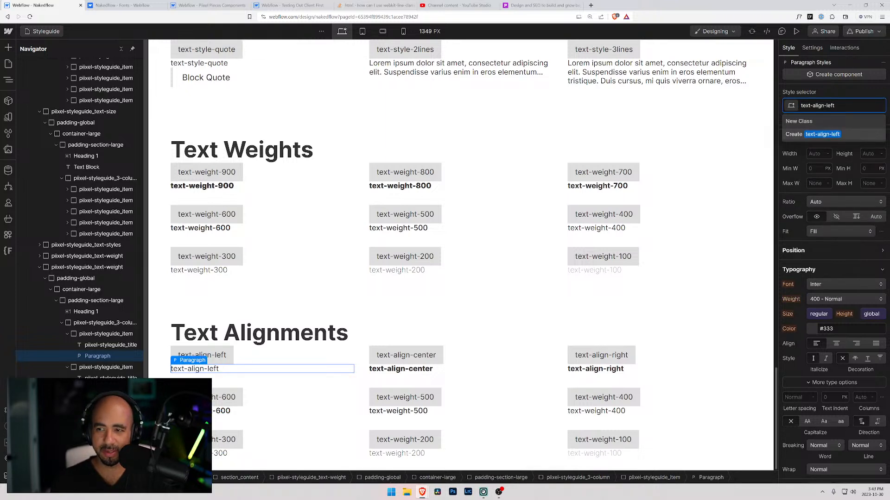
key("Return")
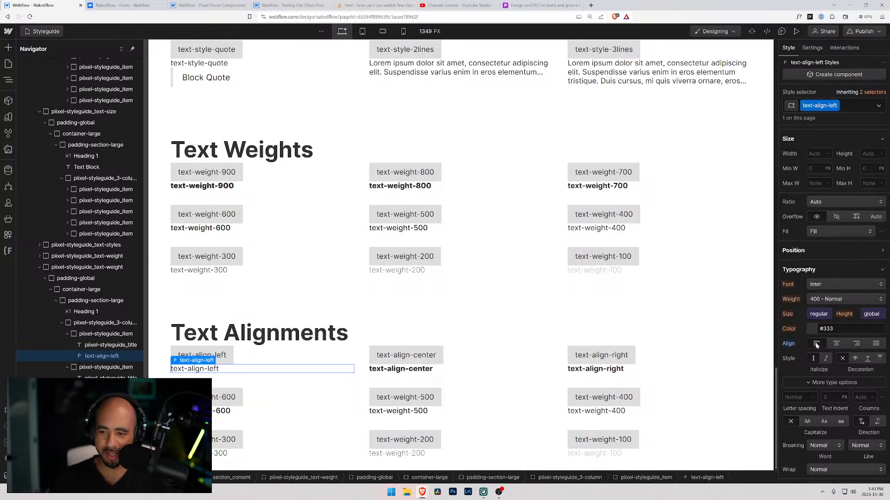
Replace the text-weight-800 class on the text-align-center sample with a new class text-align-center and set its alignment to center.
double_click(395, 369)
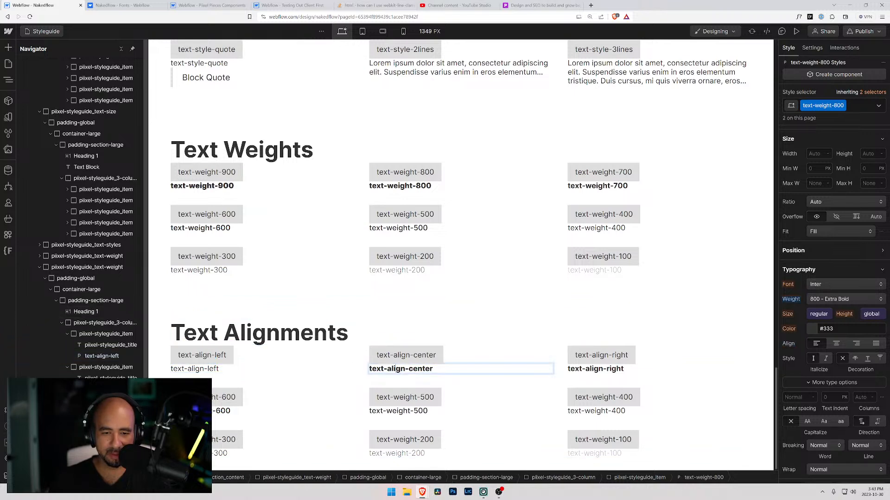
key("ctrl+a")
key("ctrl+c")
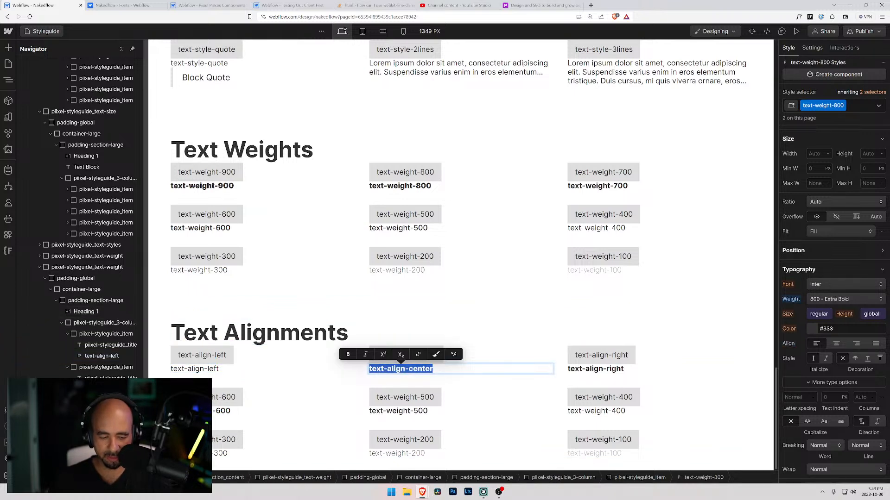
key("Escape")
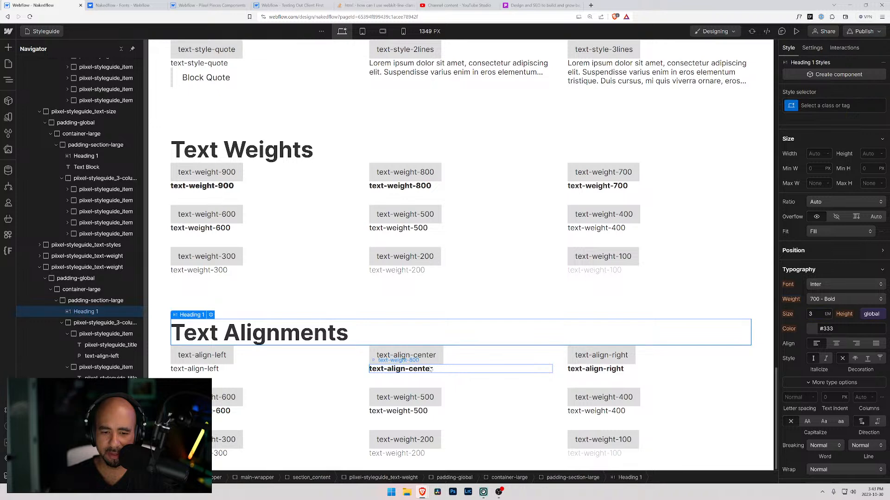
key("ctrl+Return")
key("BackSpace")
key("ctrl+v")
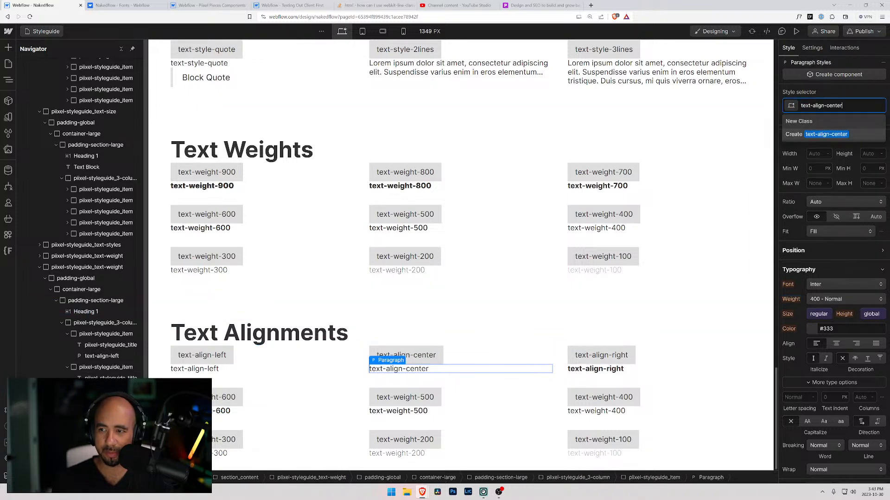
key("Return")
left_click(836, 343)
Replace the text-weight-700 class on the text-align-right sample with a new class text-align-right and set its alignment to right.
double_click(607, 369)
key("ctrl+c")
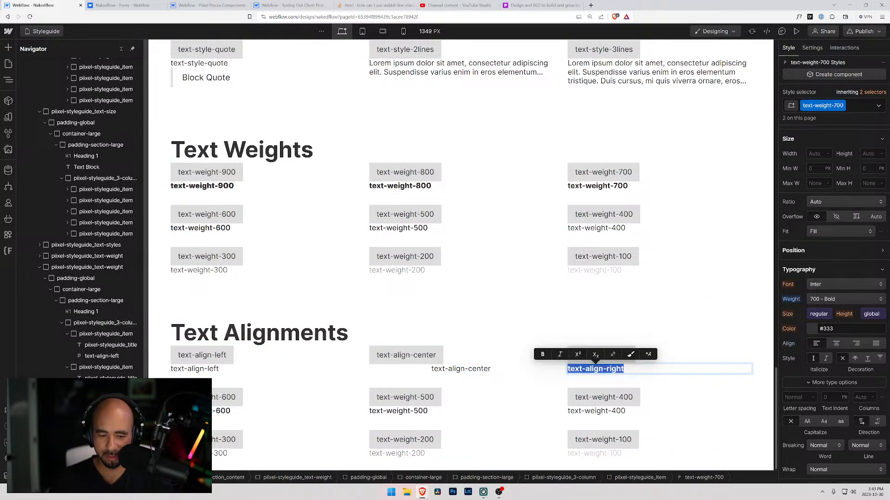
left_click(680, 335)
left_click(658, 370)
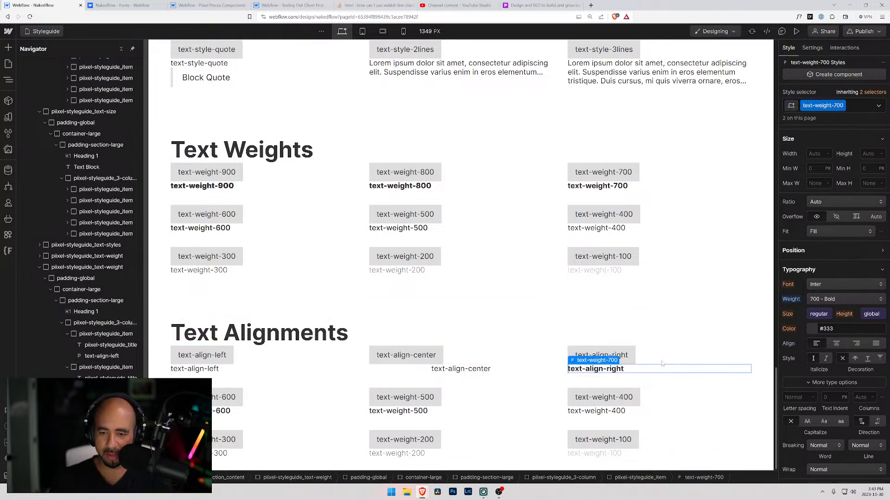
left_click(862, 107)
key("BackSpace")
key("ctrl+v")
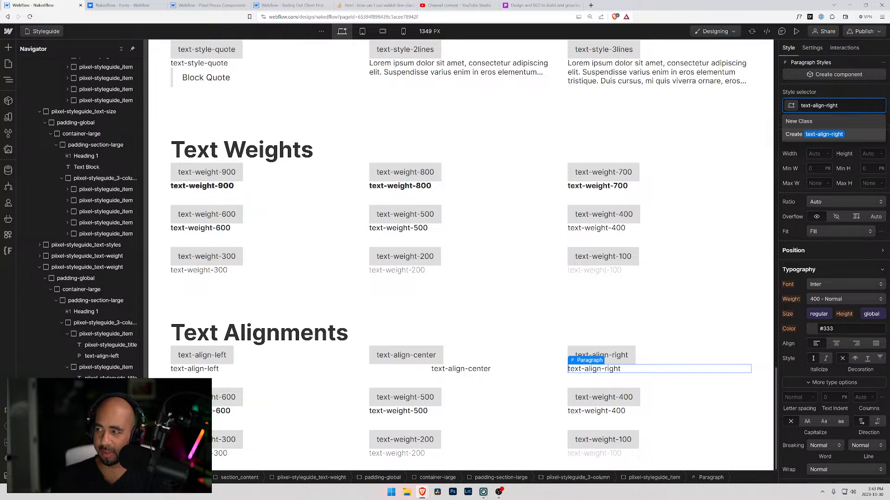
left_click(829, 134)
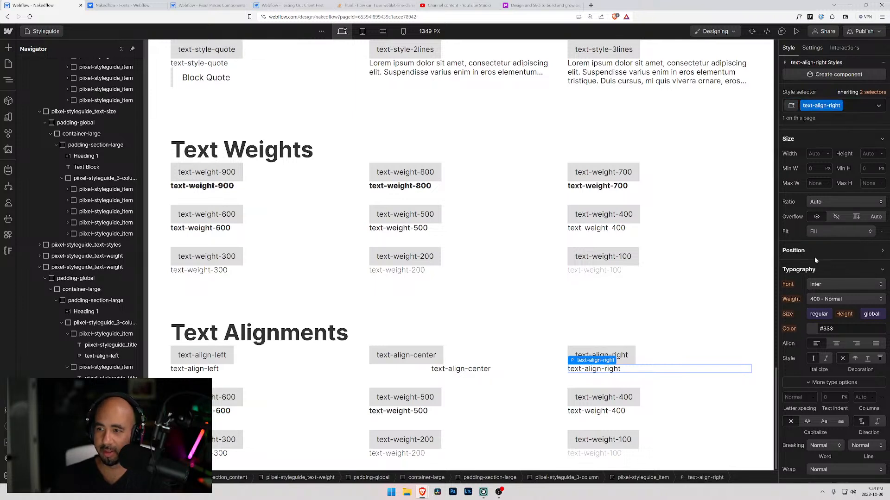
left_click(857, 346)
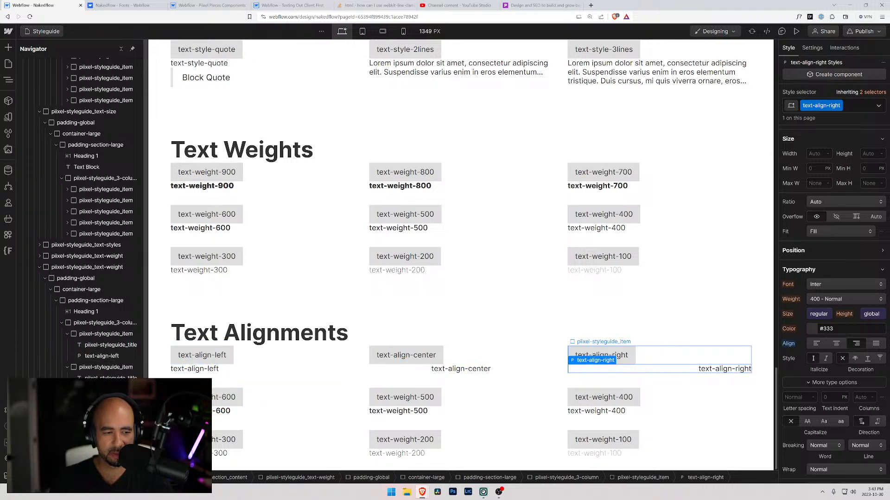
Duplicate the text-align-right item and change the copy's title label to "text-align-justify".
left_click(685, 355)
key("ctrl+d")
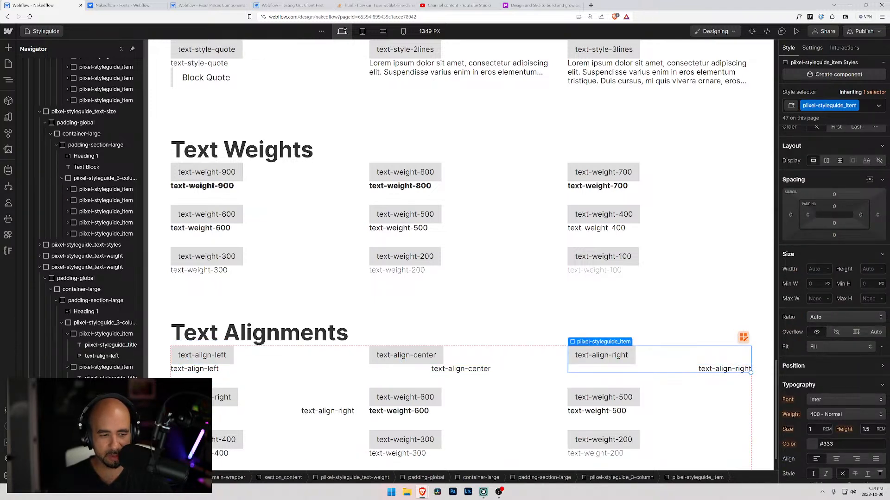
double_click(223, 399)
left_click_drag(214, 398, 231, 398)
type("justify")
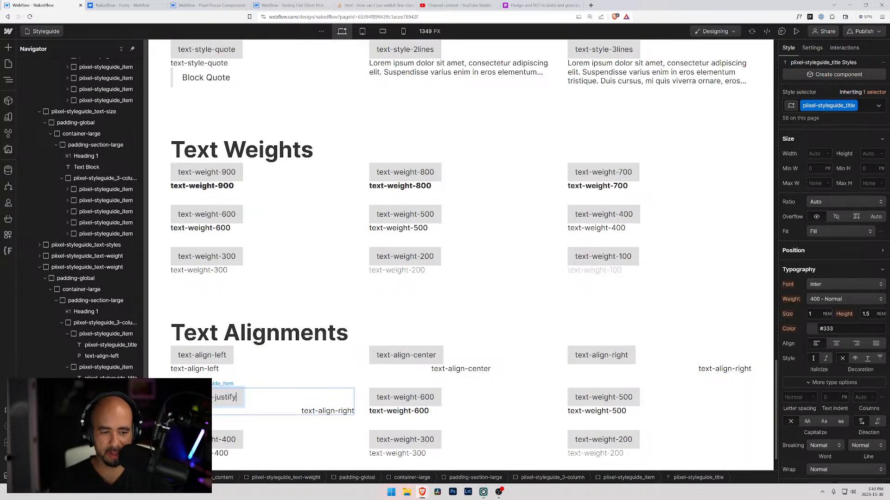
Change the duplicated item's sample text to "text-align-justify".
double_click(338, 411)
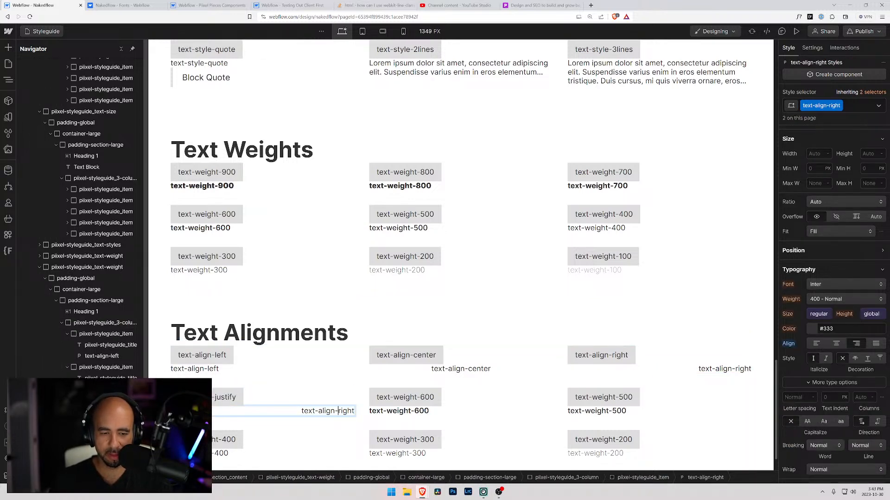
left_click_drag(338, 411, 355, 411)
type("justify")
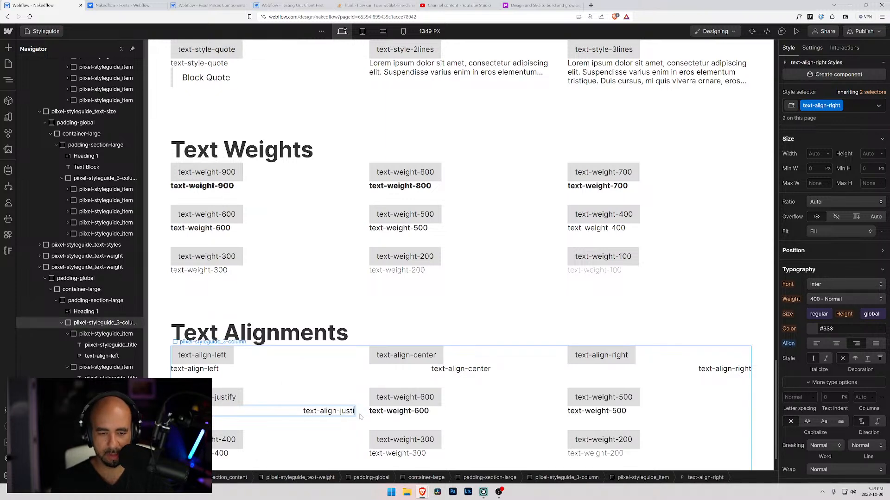
Set the text alignment of the text-align-justify sample to justify.
left_click(207, 398)
left_click(207, 411)
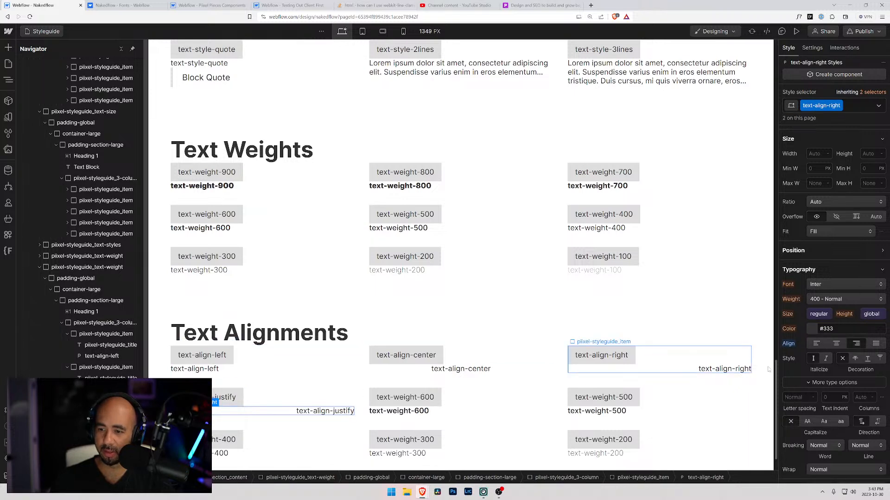
left_click(875, 344)
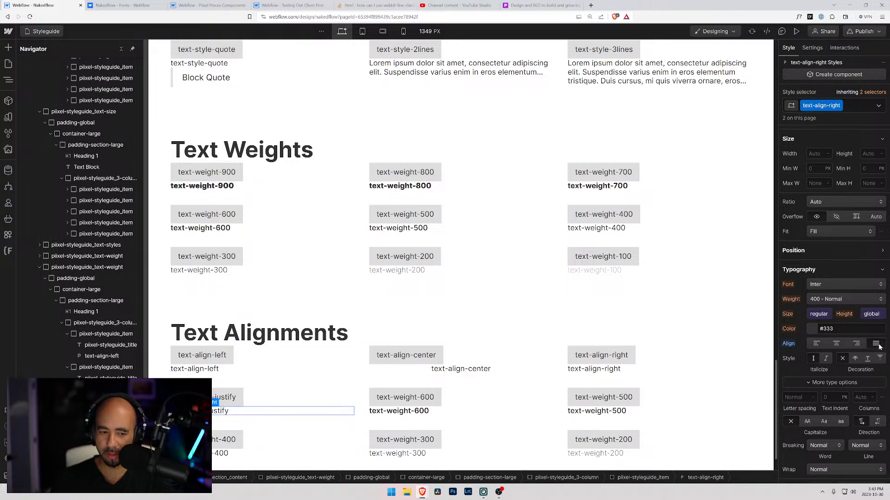
Delete the leftover text-weight items that follow the text-align-justify item in the Text Alignments grid.
left_click(449, 403)
key("Delete")
key("Delete")
key("Delete")
key("Delete")
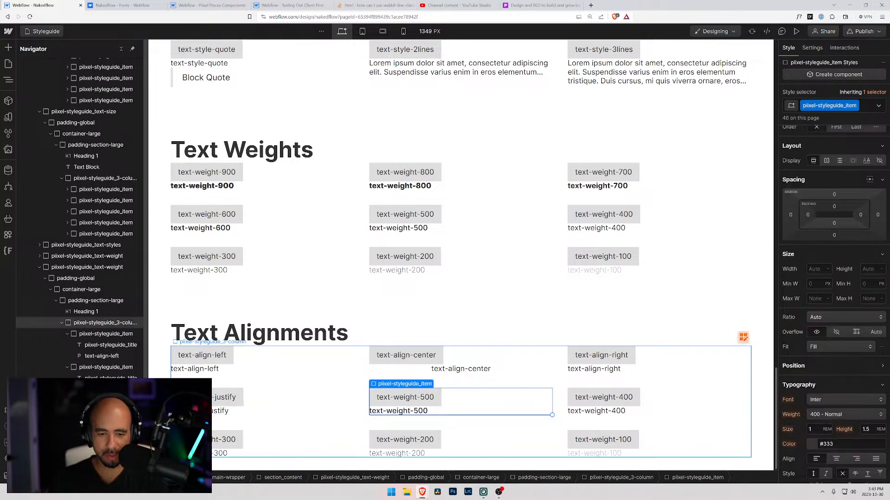
key("Delete")
key("Delete")
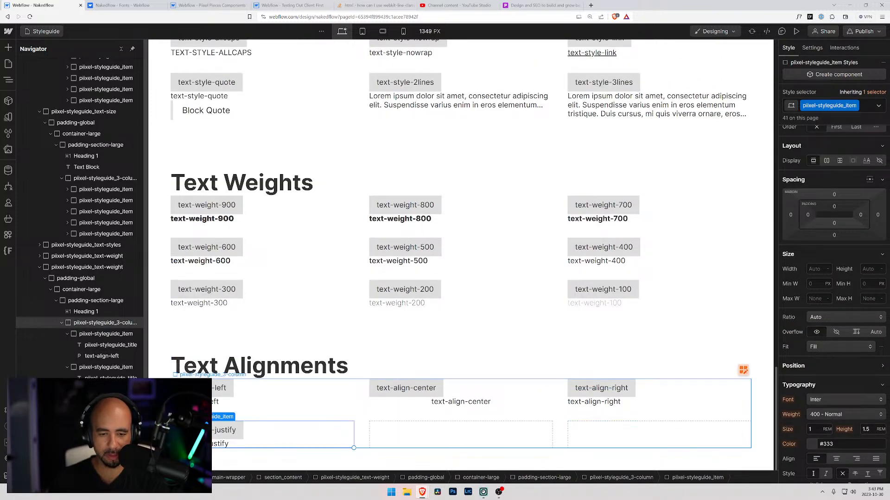
left_click(349, 331)
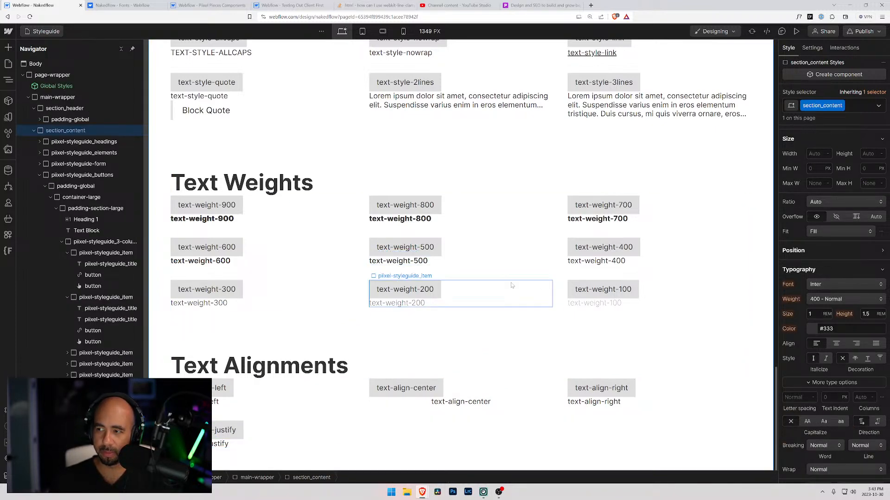
left_click(272, 430)
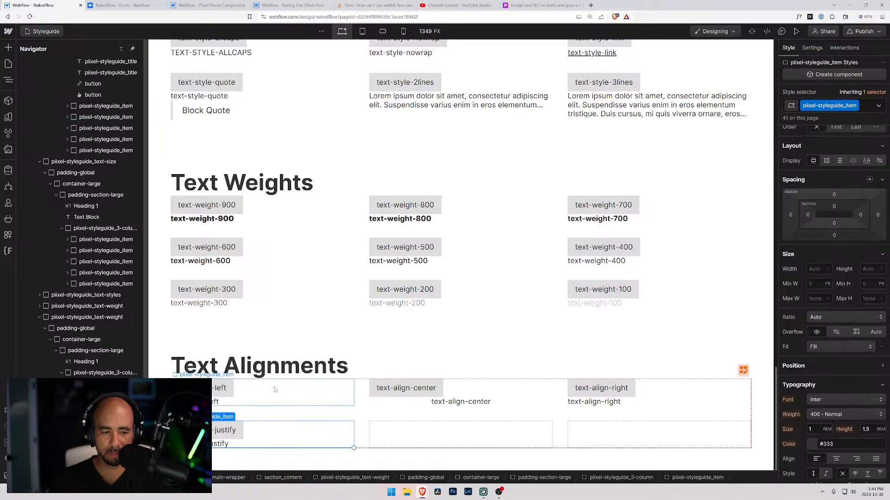
left_click(411, 425)
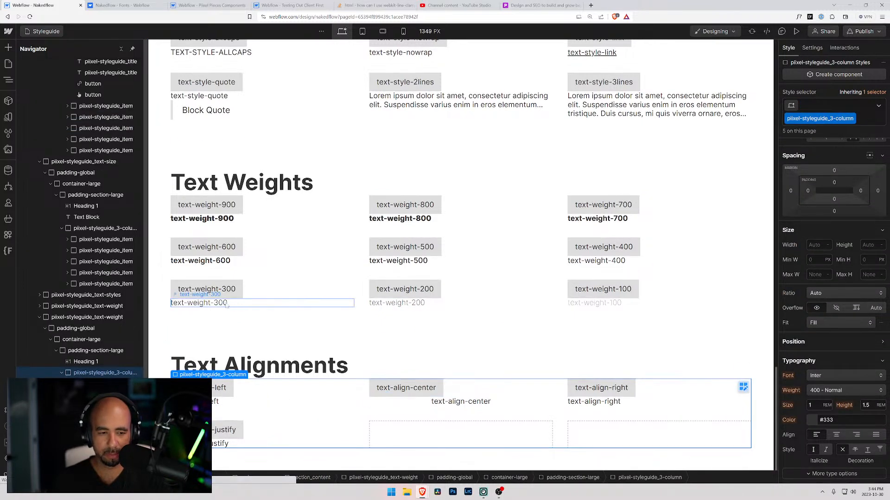
left_click(163, 368)
left_click(160, 375)
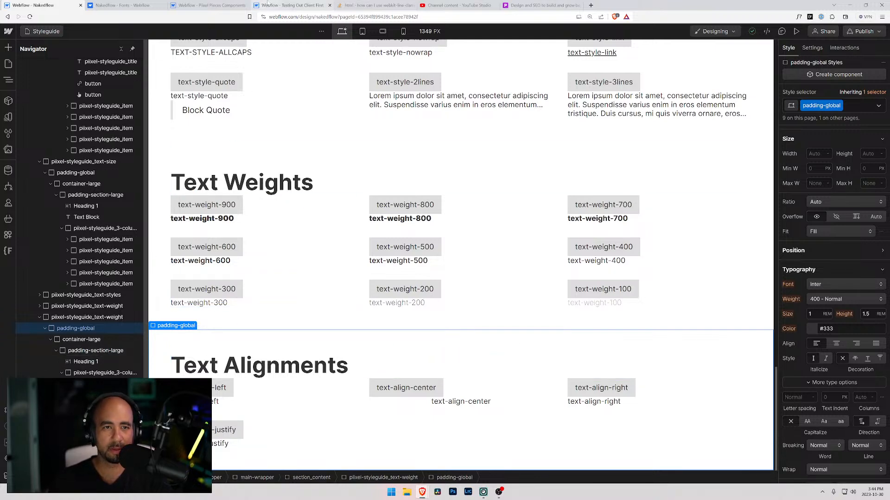
Switch to the Testing Out Client First project's Style Guide and review its button, color and padding class sections.
left_click(282, 5)
scroll(284, 255, "down", 10)
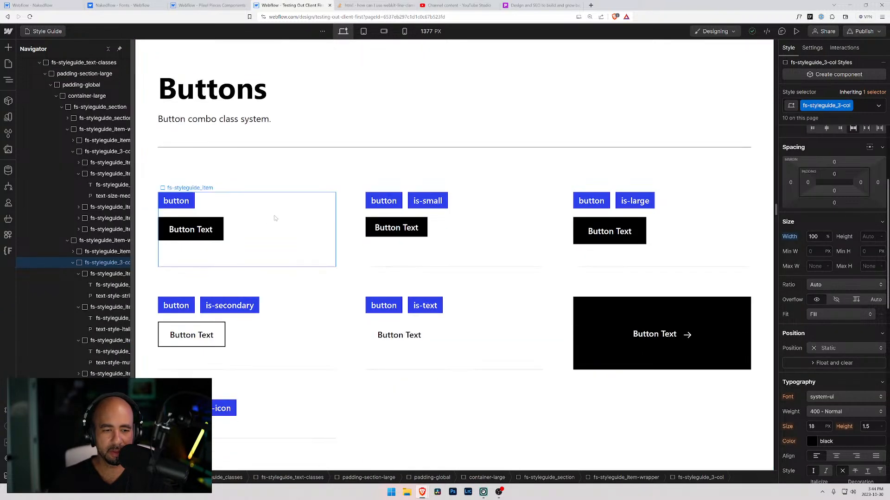
scroll(278, 194, "down", 2)
scroll(276, 209, "up", 4)
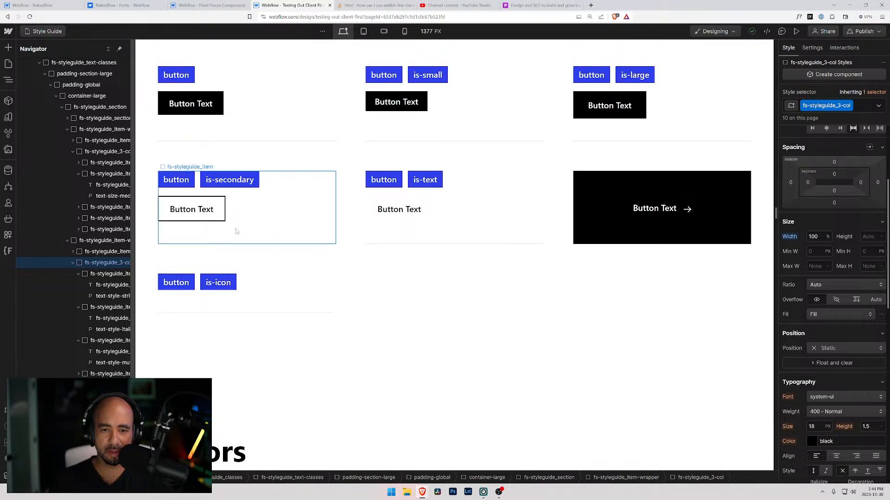
scroll(231, 236, "down", 5)
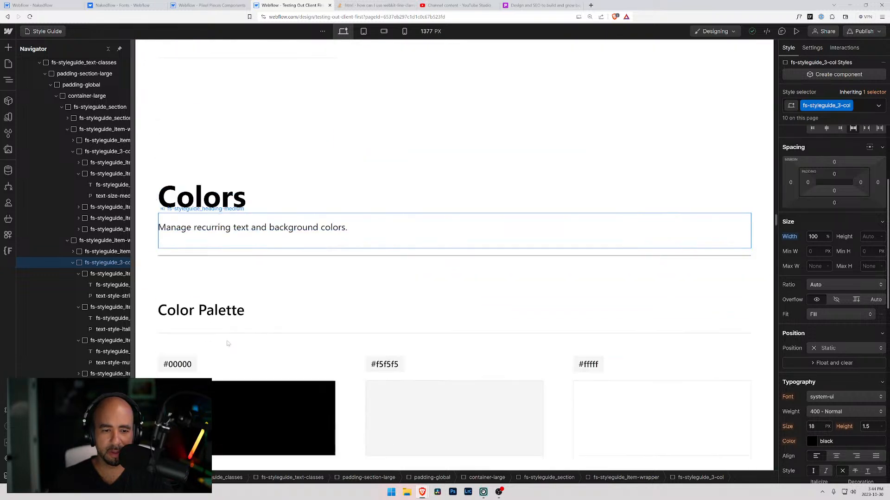
scroll(232, 321, "down", 6)
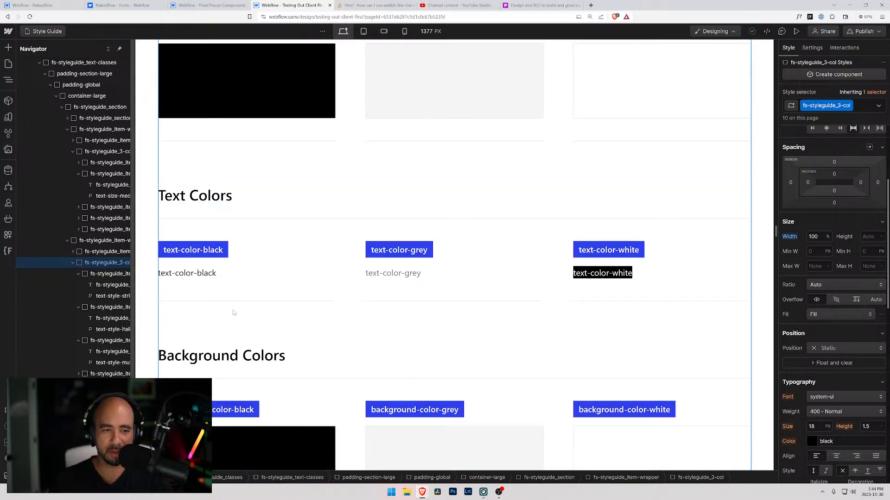
scroll(251, 262, "down", 10)
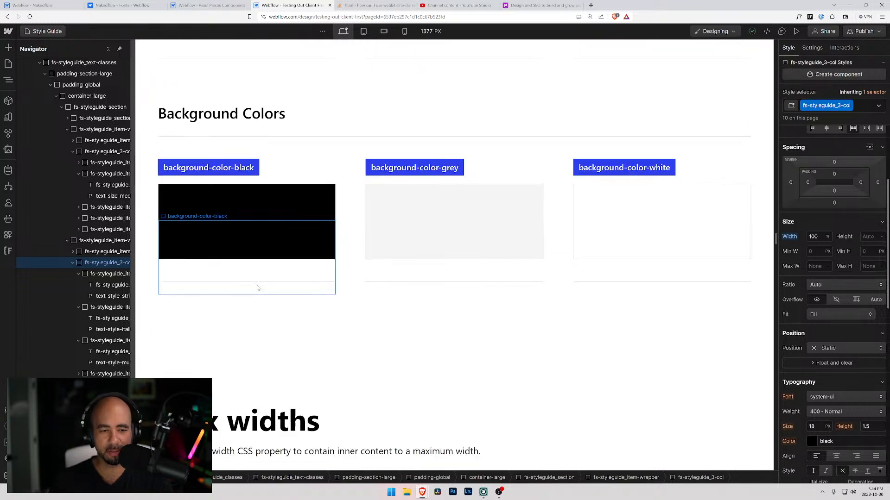
scroll(258, 289, "down", 12)
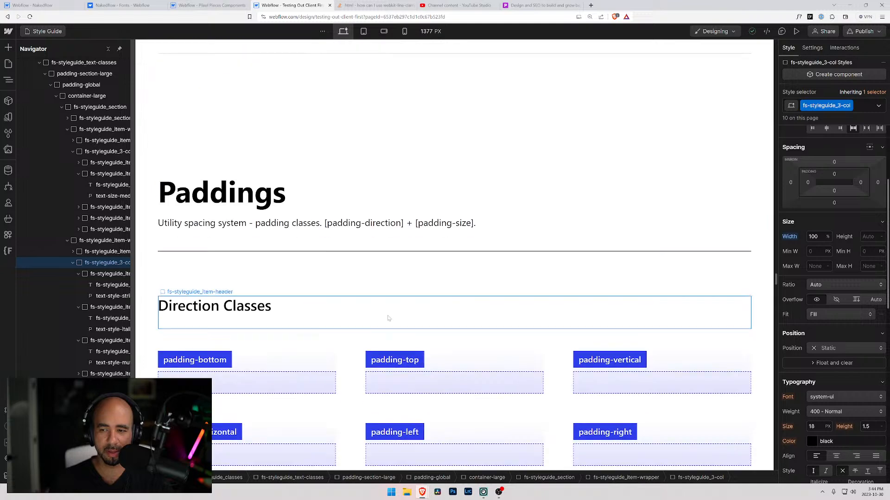
scroll(274, 298, "down", 12)
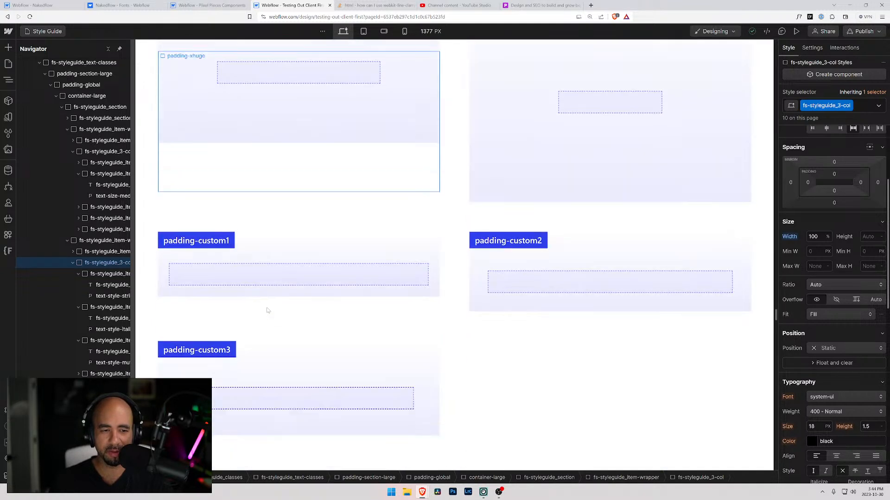
Examine the margin direction and size classes, the spacer classes and the icon classes in the reference style guide.
scroll(267, 311, "down", 3)
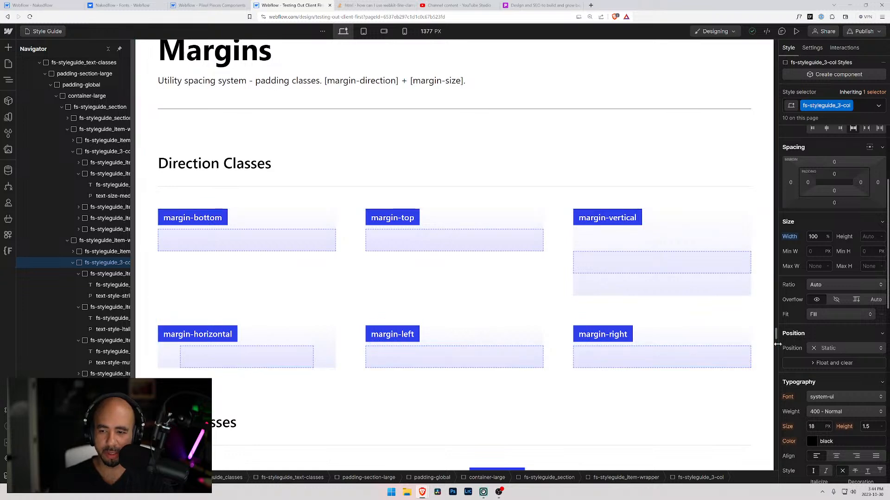
scroll(774, 334, "down", 8)
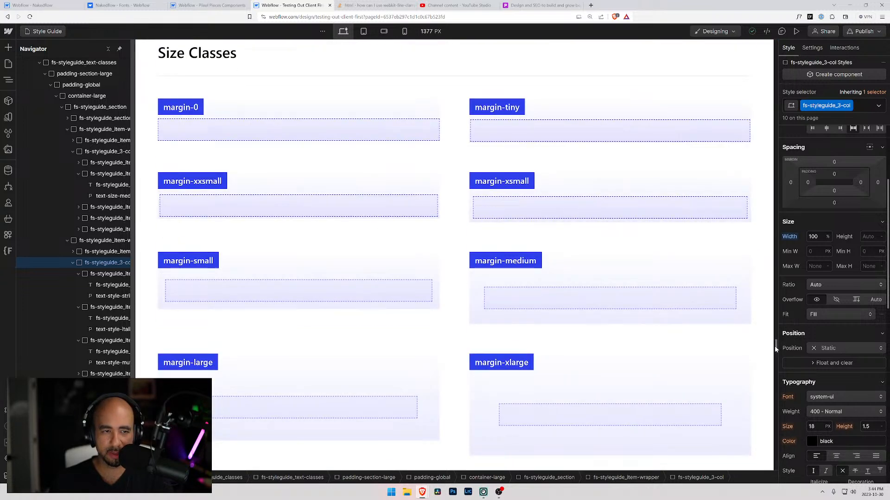
scroll(774, 346, "up", 9)
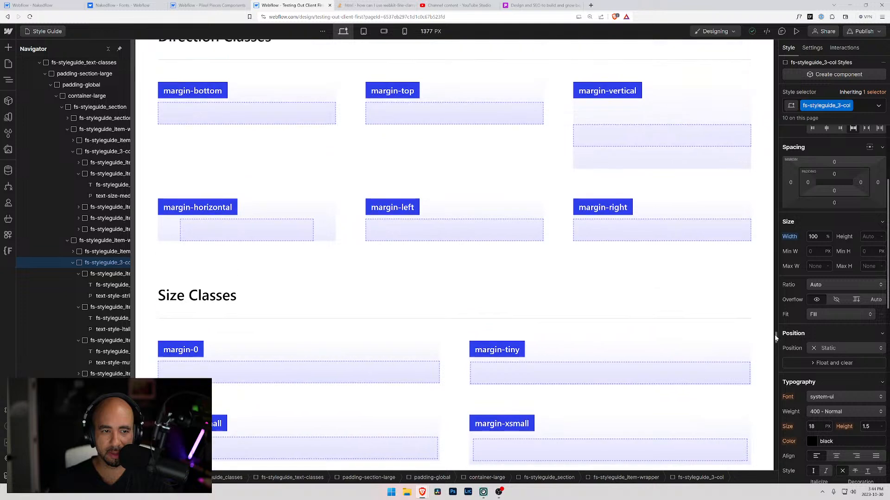
scroll(775, 337, "down", 3)
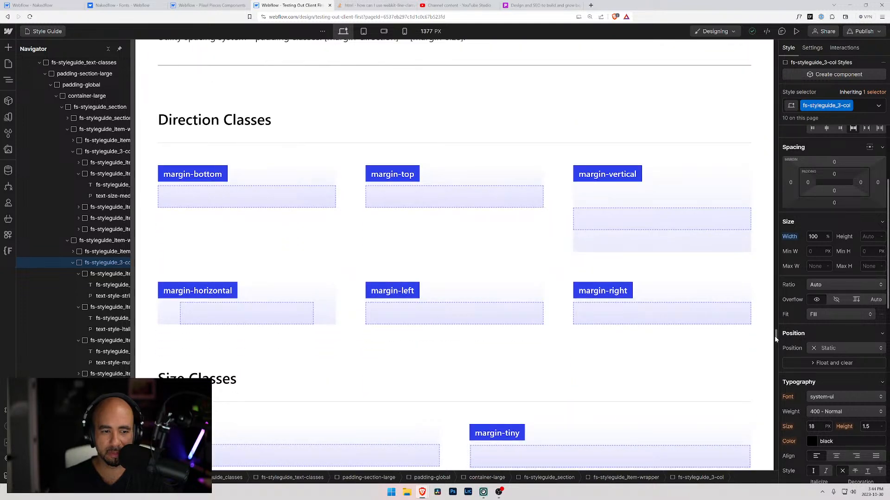
scroll(775, 336, "down", 1)
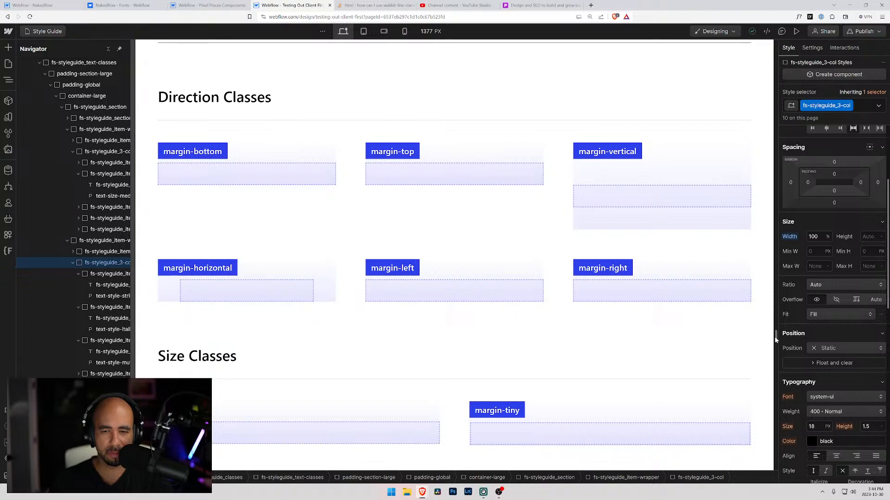
scroll(774, 336, "down", 20)
scroll(768, 372, "down", 5)
scroll(768, 372, "down", 20)
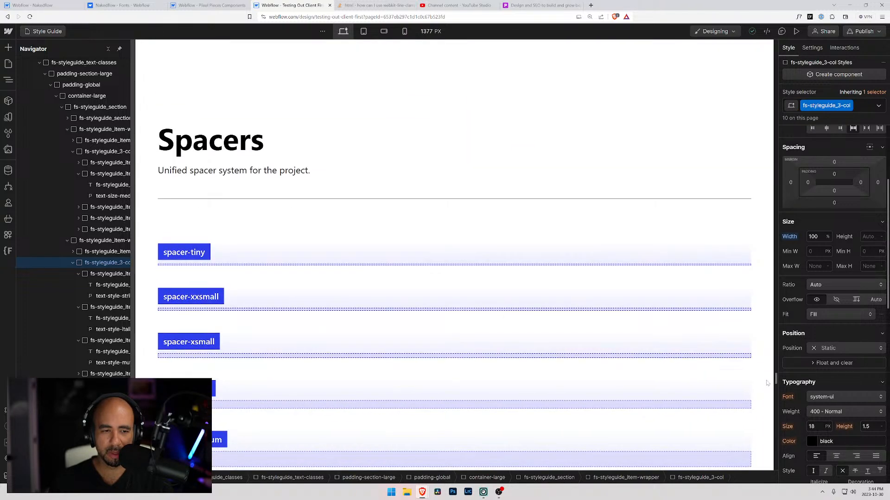
scroll(765, 396, "down", 15)
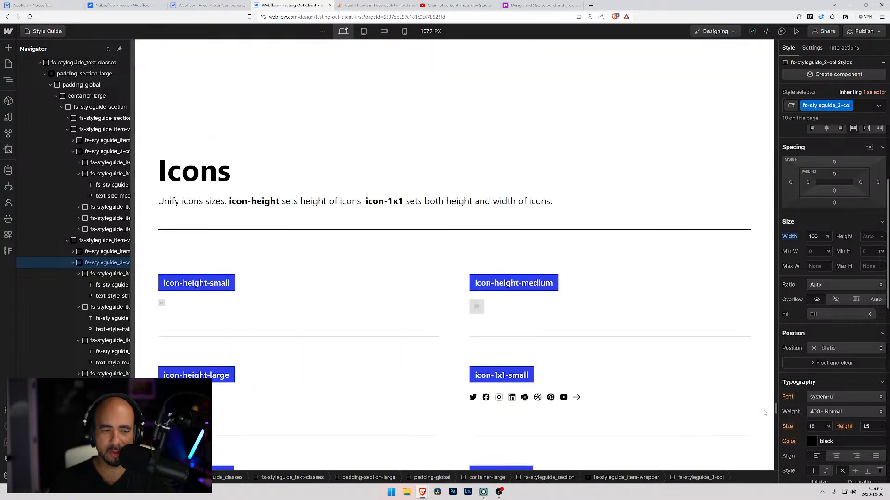
Review the useful utility systems classes and the form and rich text examples at the end of the reference style guide.
scroll(765, 412, "down", 18)
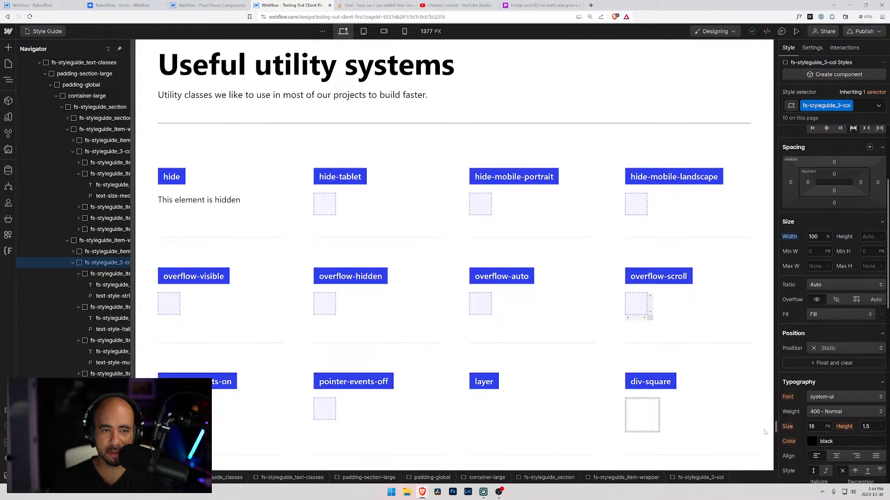
scroll(765, 431, "up", 3)
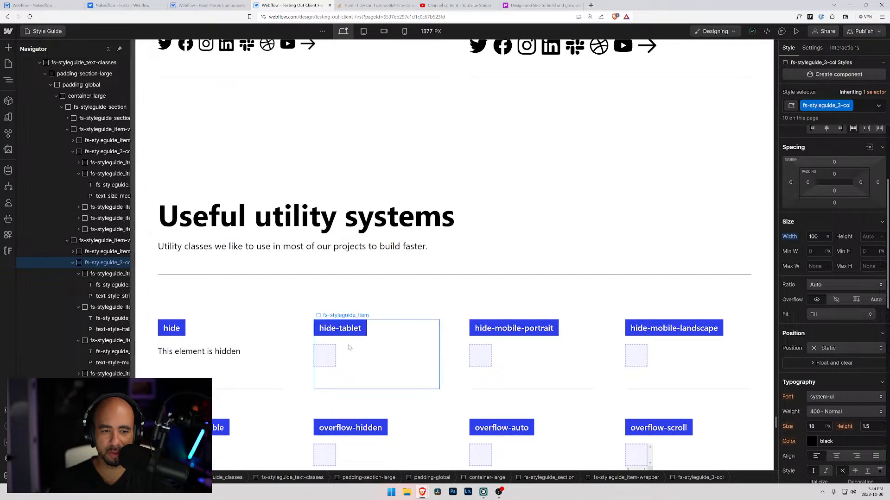
scroll(353, 349, "down", 3)
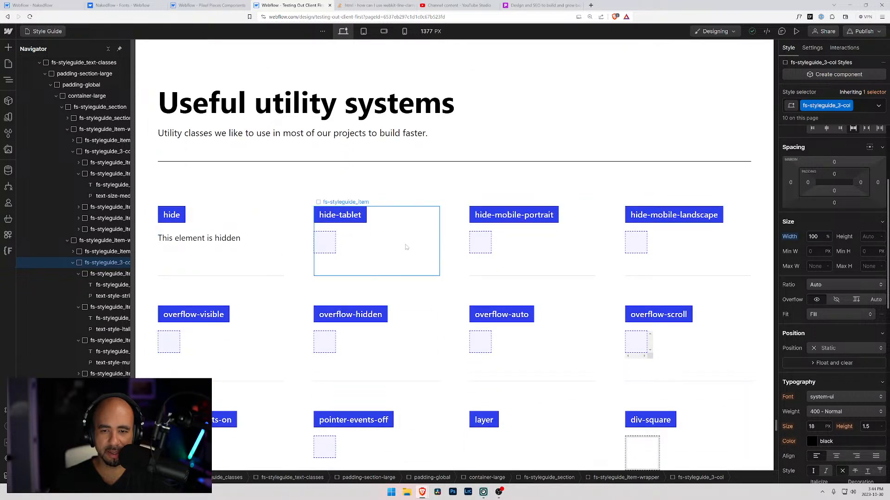
scroll(486, 233, "down", 3)
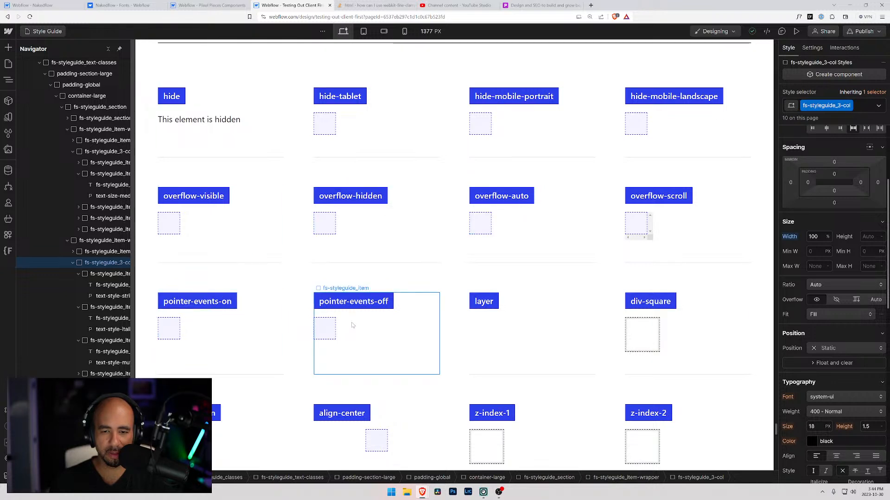
scroll(422, 325, "down", 2)
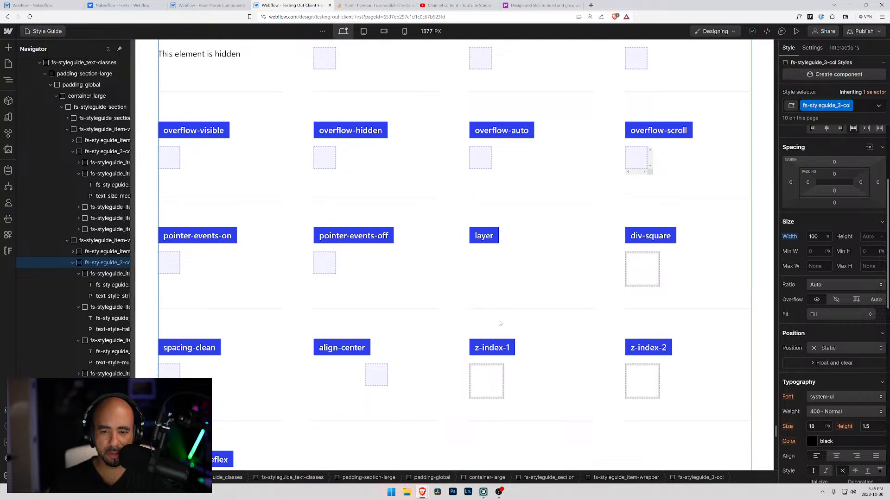
scroll(500, 323, "down", 4)
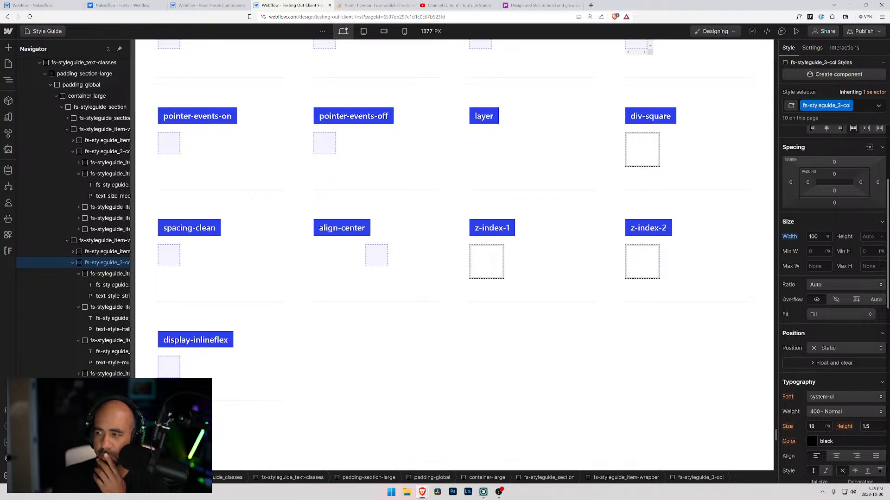
scroll(621, 284, "down", 5)
scroll(598, 290, "down", 4)
scroll(598, 290, "down", 12)
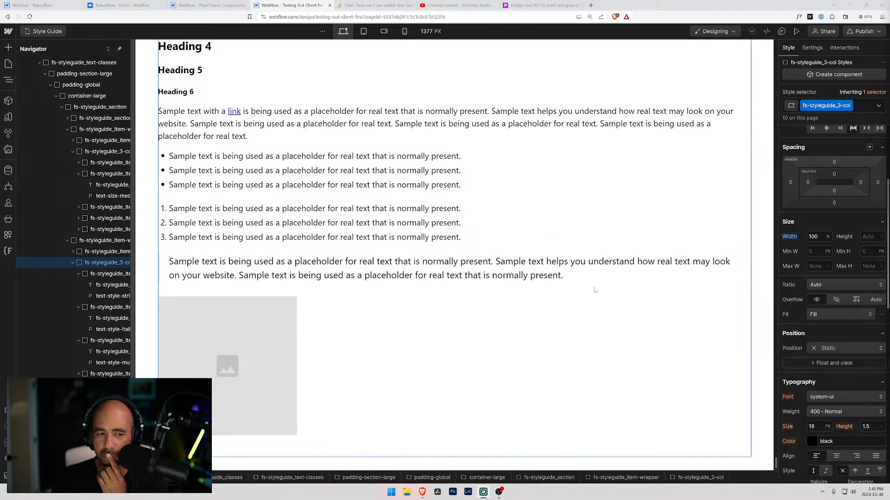
scroll(595, 290, "up", 12)
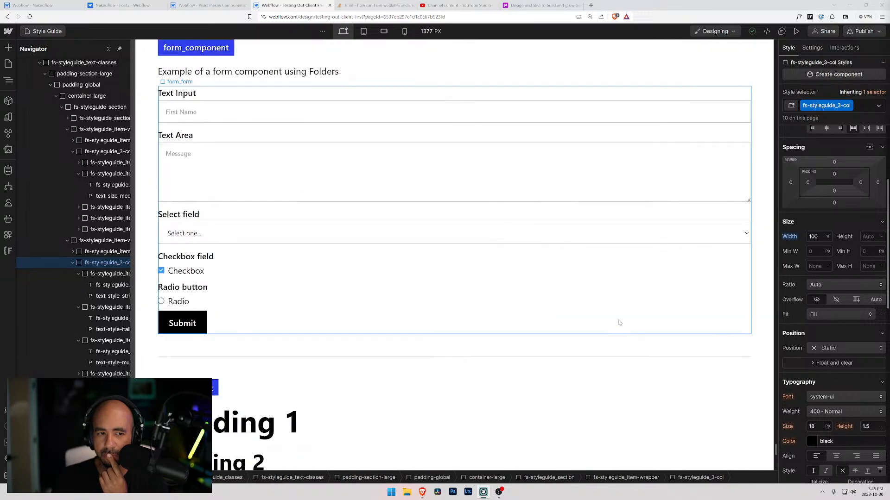
scroll(619, 322, "up", 4)
scroll(619, 321, "up", 10)
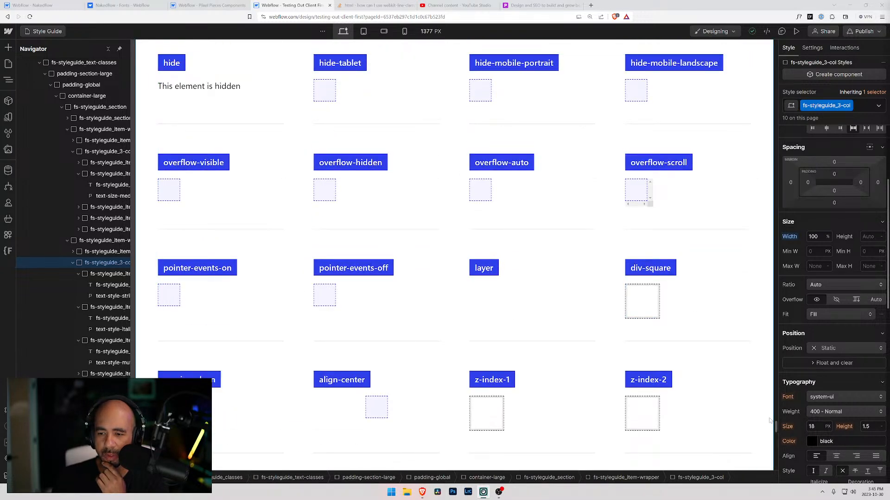
Go back to the Margins and Paddings sections and compare their direction classes and size classes, including the custom paddings.
left_click_drag(775, 430, 770, 331)
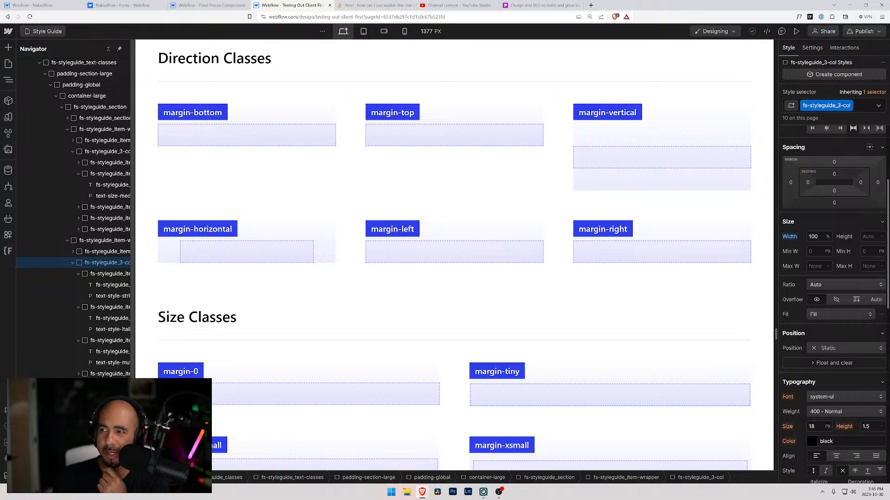
scroll(460, 256, "up", 4)
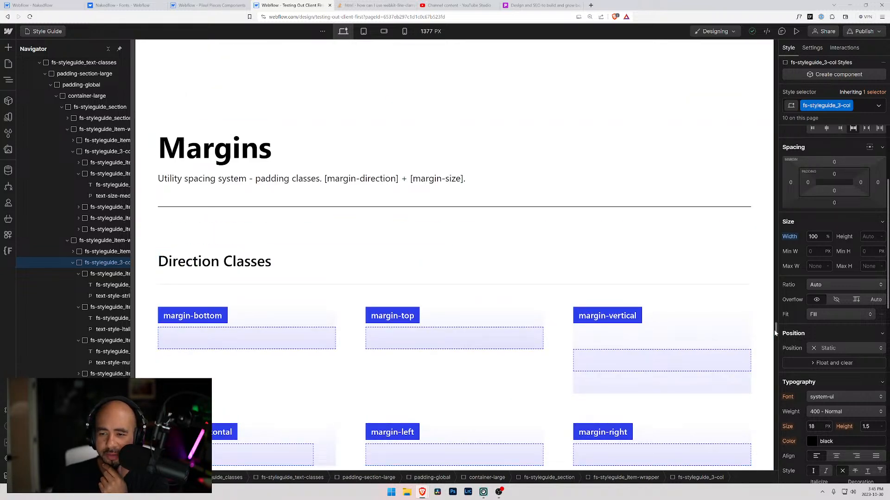
left_click_drag(774, 330, 775, 291)
left_click_drag(774, 291, 773, 238)
left_click_drag(772, 200, 777, 294)
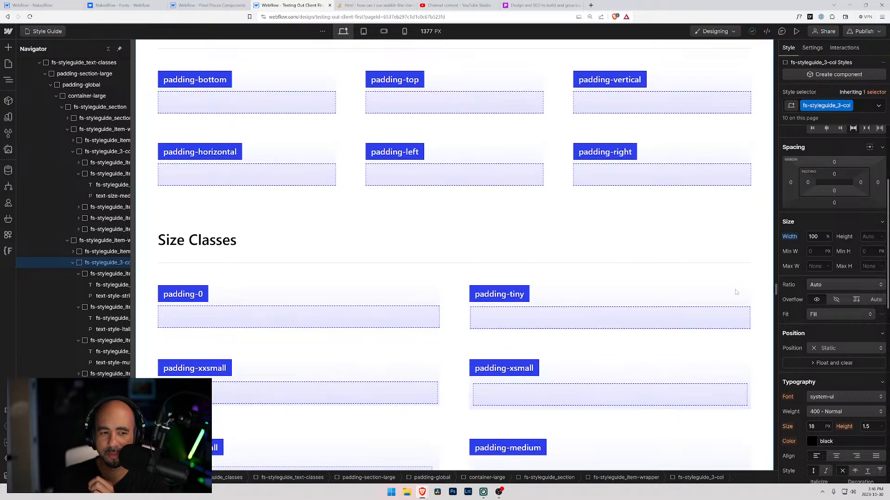
scroll(424, 262, "down", 4)
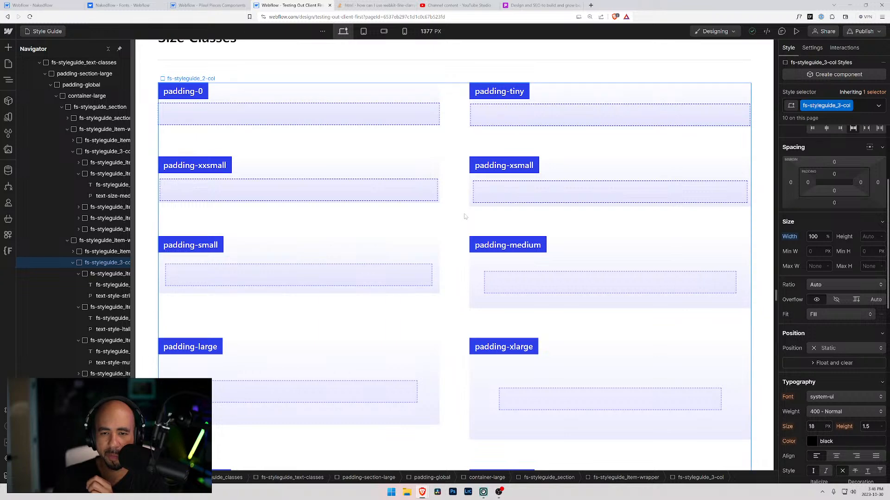
scroll(465, 220, "up", 3)
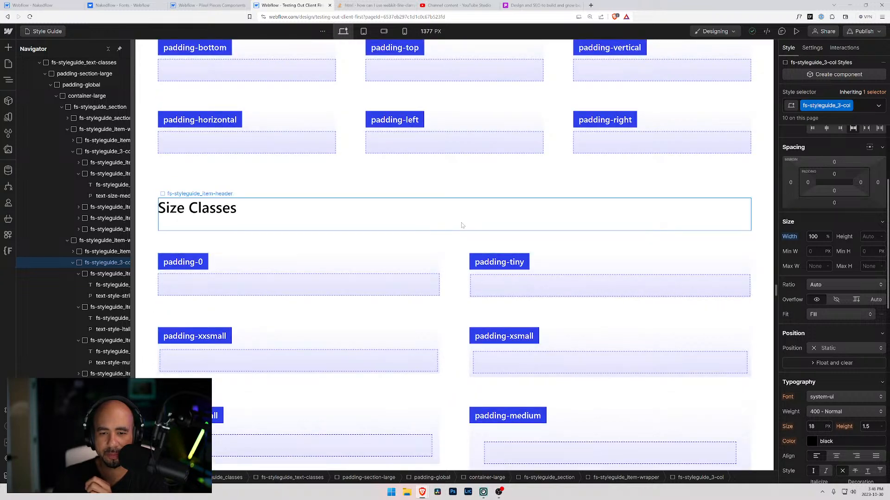
scroll(452, 233, "down", 15)
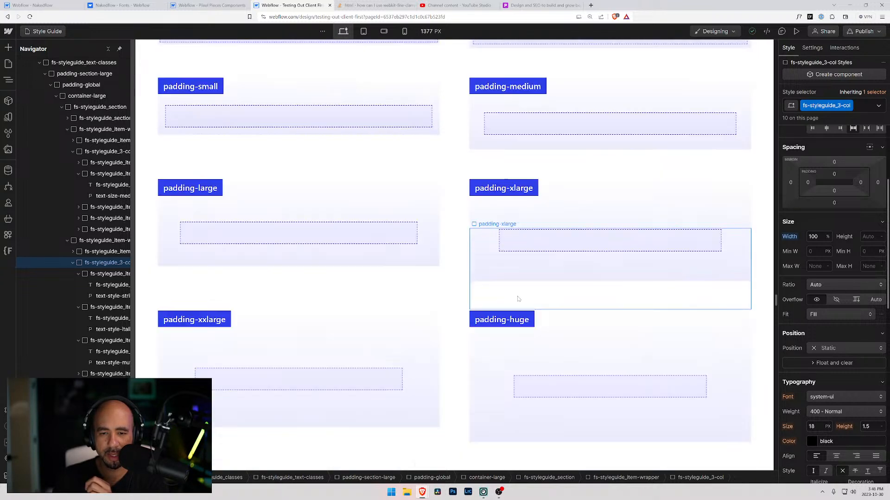
scroll(352, 303, "down", 7)
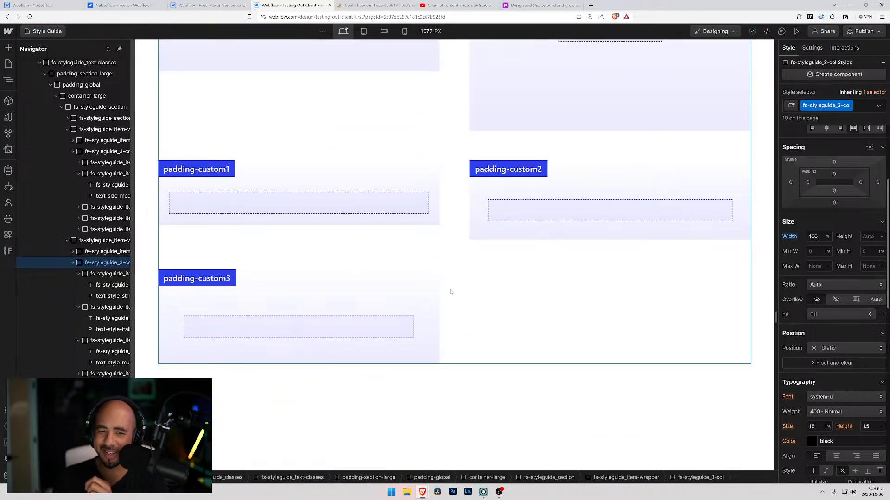
scroll(443, 258, "up", 20)
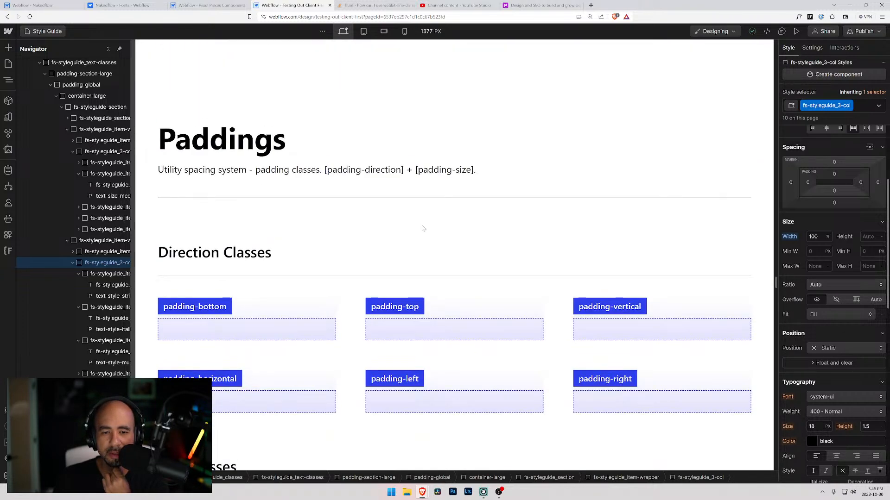
Review the direction classes in the Paddings section and inspect the spacing of the padding-vertical class.
scroll(422, 228, "down", 3)
scroll(423, 228, "down", 2)
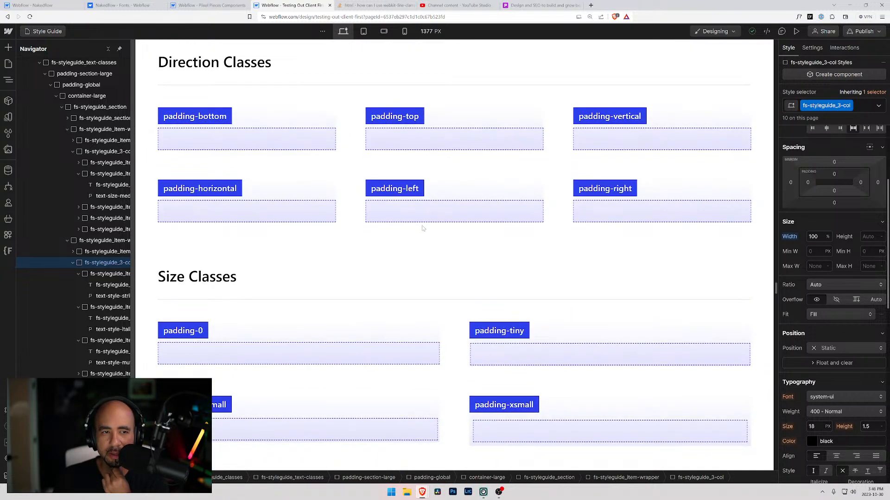
scroll(422, 228, "up", 3)
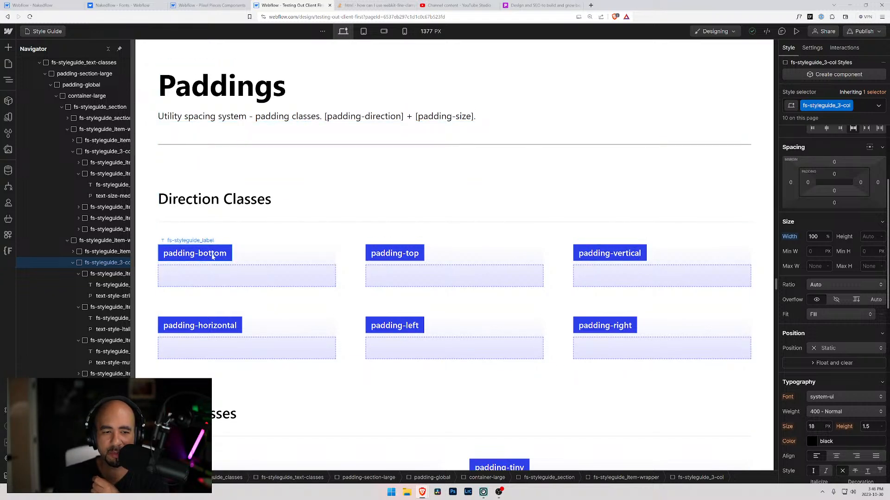
scroll(190, 360, "down", 4)
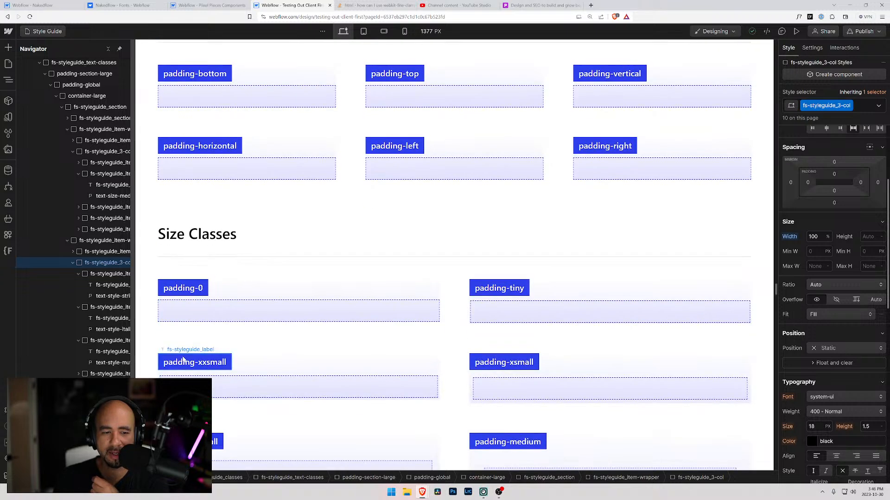
scroll(519, 227, "up", 3)
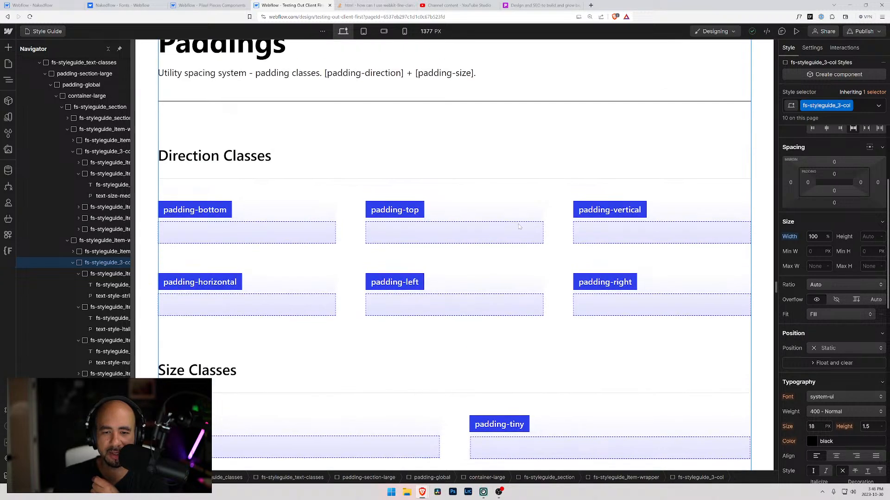
left_click(608, 235)
scroll(507, 230, "down", 4)
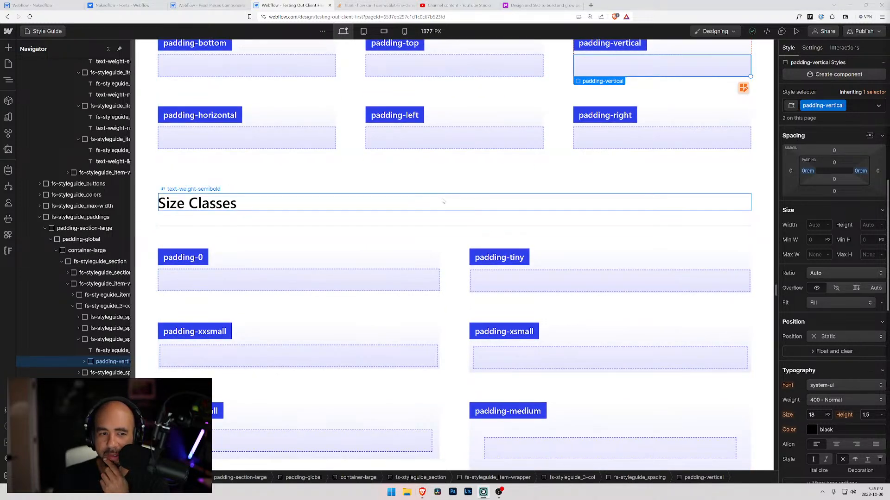
Look through the padding size classes from padding-0 up to the custom paddings.
scroll(418, 209, "down", 1)
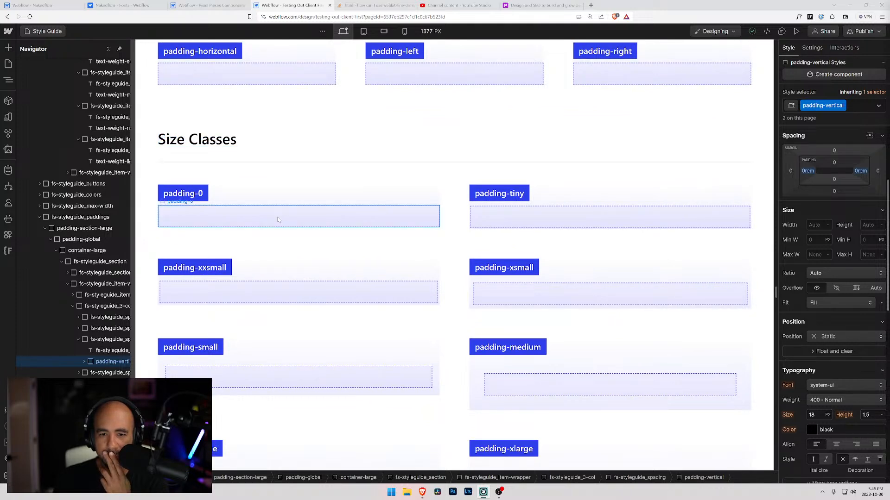
scroll(275, 219, "up", 2)
scroll(264, 220, "down", 3)
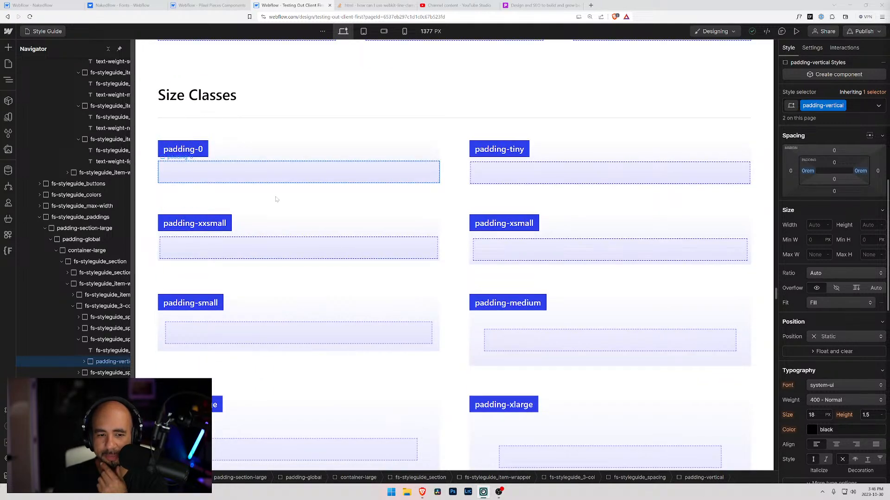
scroll(317, 254, "down", 3)
scroll(320, 255, "down", 3)
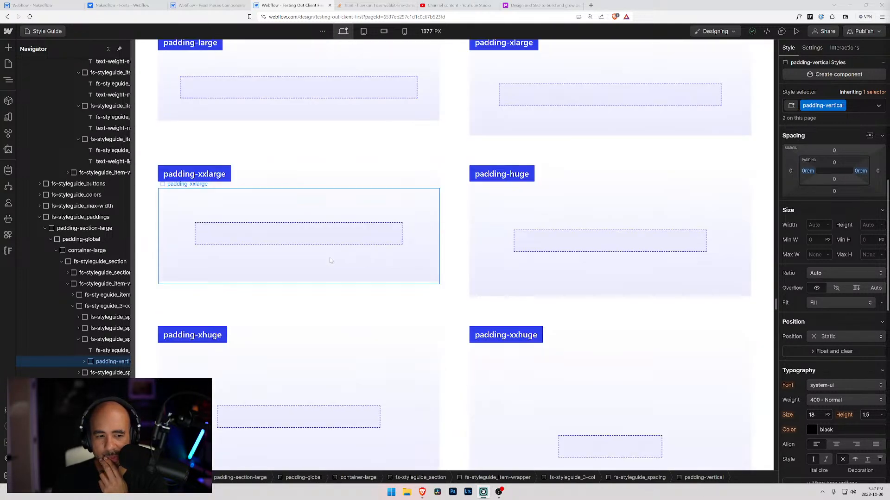
scroll(329, 260, "down", 3)
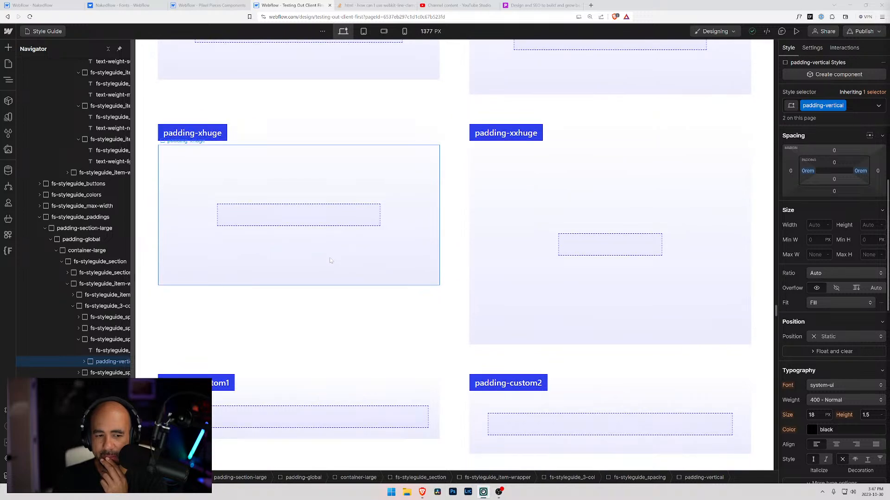
scroll(330, 260, "down", 4)
scroll(332, 259, "up", 9)
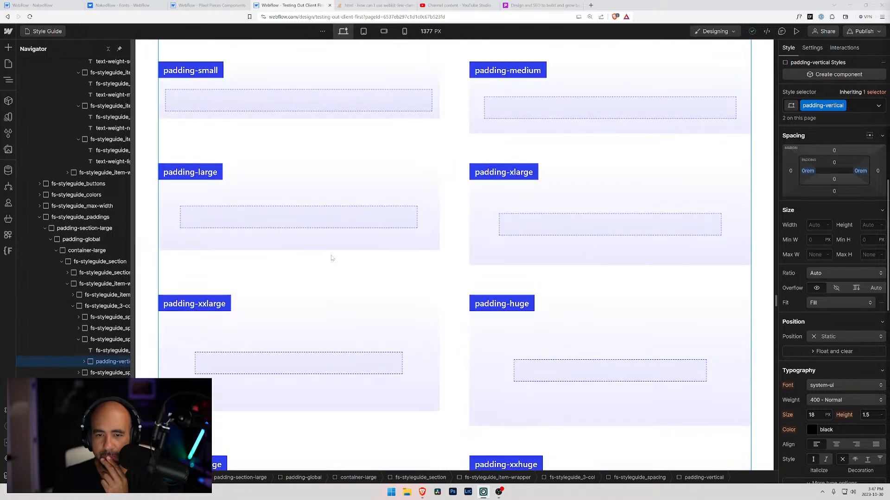
scroll(331, 257, "up", 4)
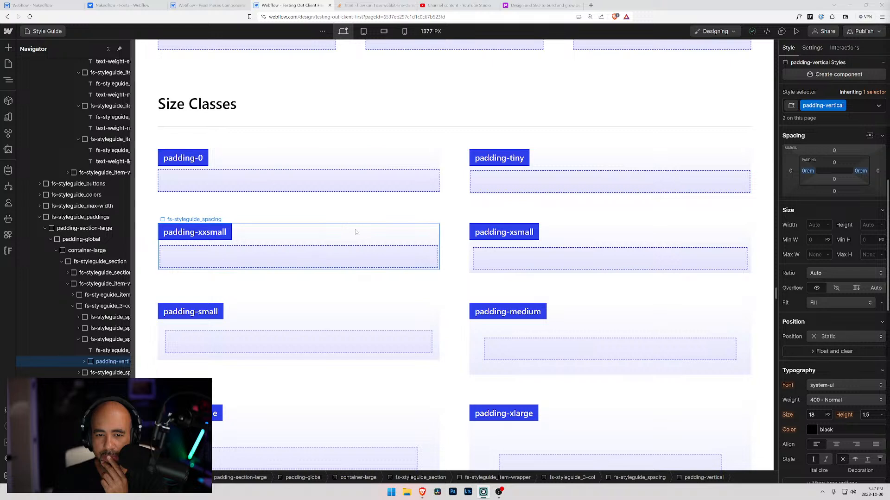
Inspect the spacing values of the padding-xxsmall, padding-xsmall, padding-small and padding-medium classes.
left_click(352, 254)
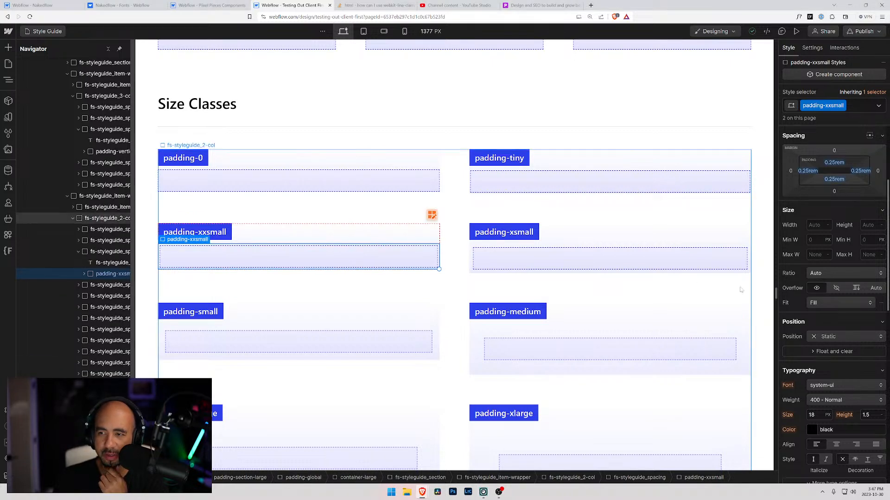
left_click(576, 263)
left_click(560, 350)
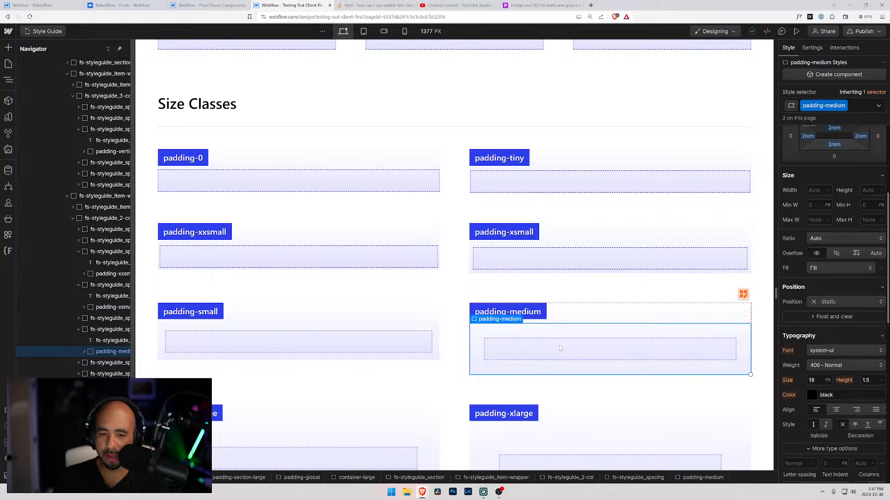
left_click(326, 333)
left_click(530, 345)
scroll(530, 345, "down", 2)
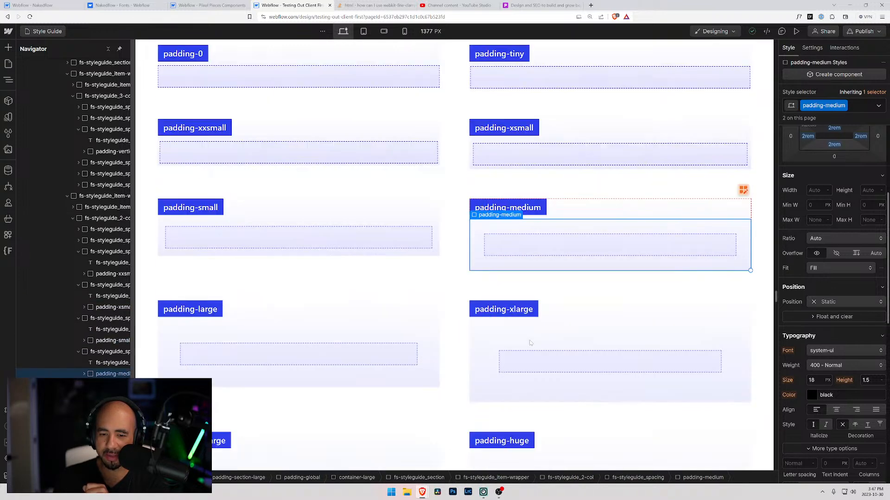
Inspect the spacing values of the larger padding classes: large, xlarge, huge, xhuge and xxhuge.
left_click(523, 341)
left_click(307, 336)
scroll(307, 335, "down", 4)
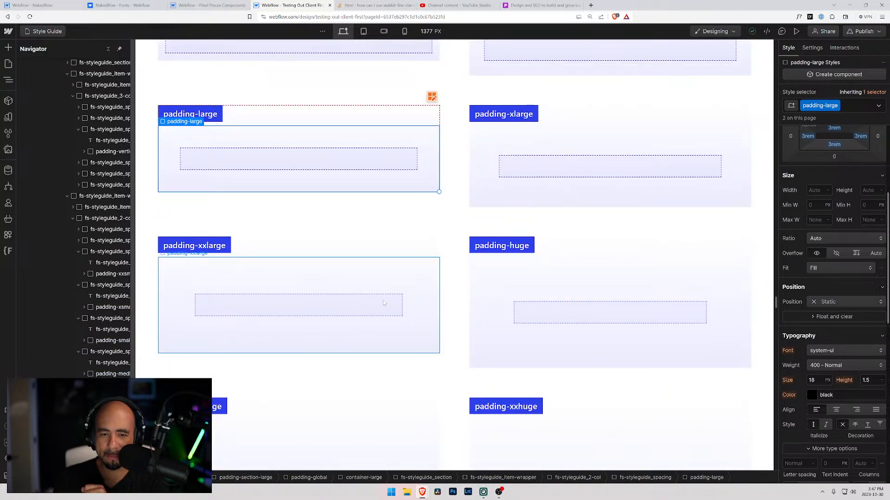
left_click(594, 296)
scroll(593, 293, "down", 3)
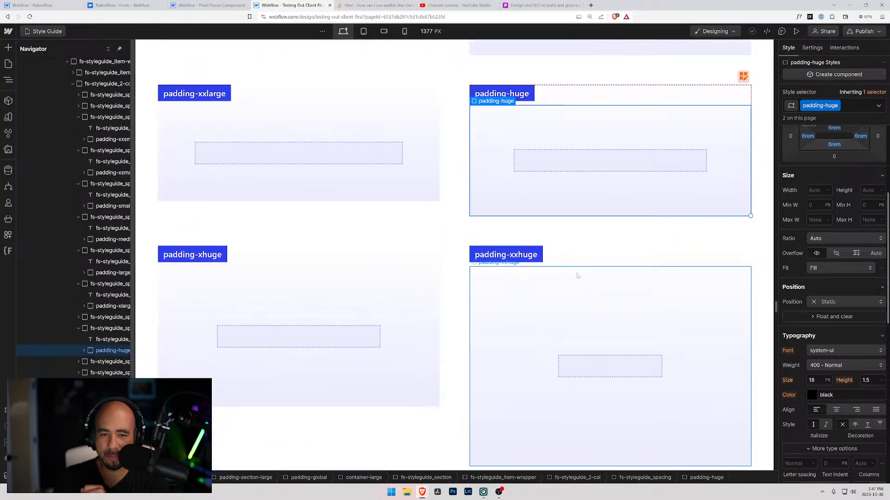
left_click(568, 283)
left_click(368, 292)
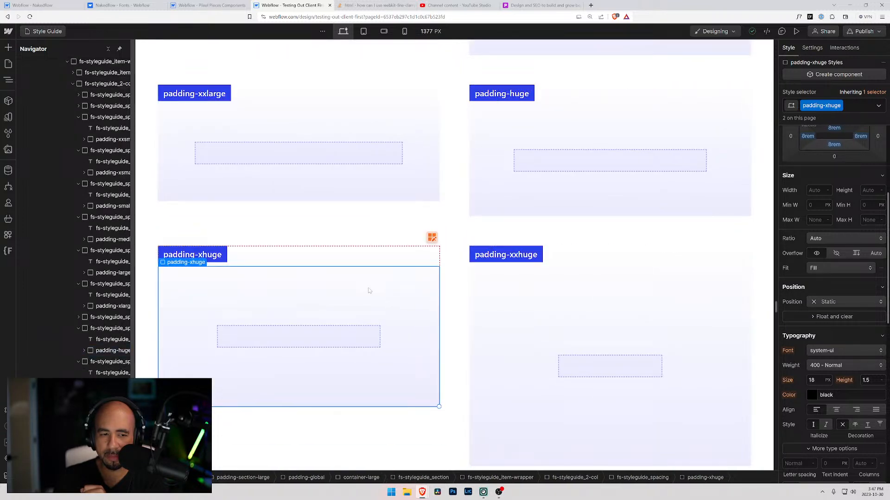
Go back to the padding direction classes and inspect padding-top and padding-bottom.
scroll(371, 291, "up", 6)
scroll(375, 289, "up", 4)
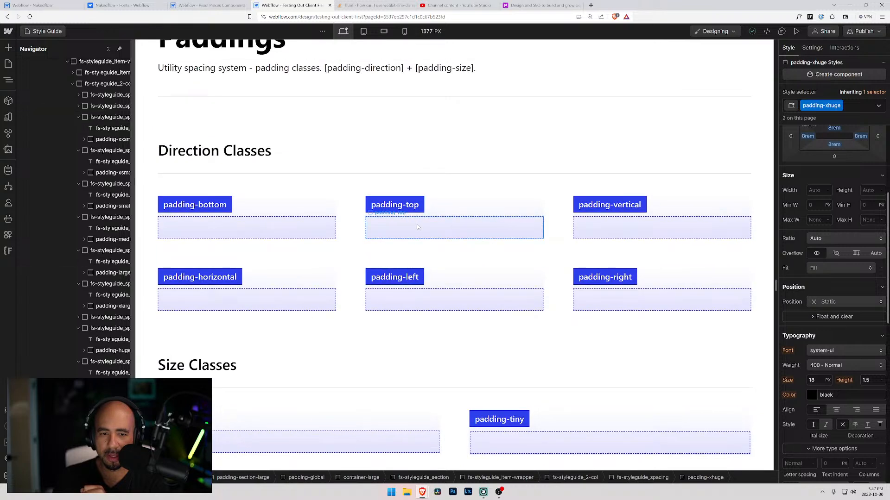
left_click(388, 230)
left_click(305, 229)
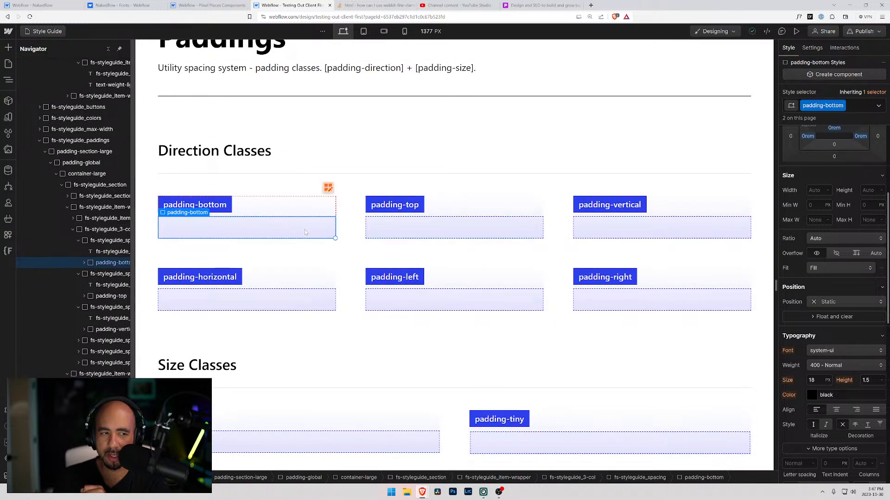
Check the reference project's variables and style selectors against the Nakedflow project's color, container, line height, margin and padding variables.
left_click(7, 118)
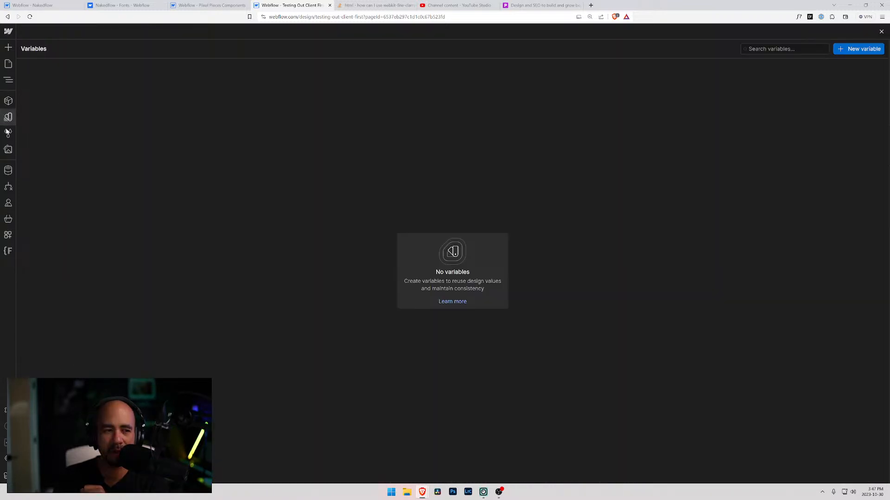
left_click(8, 133)
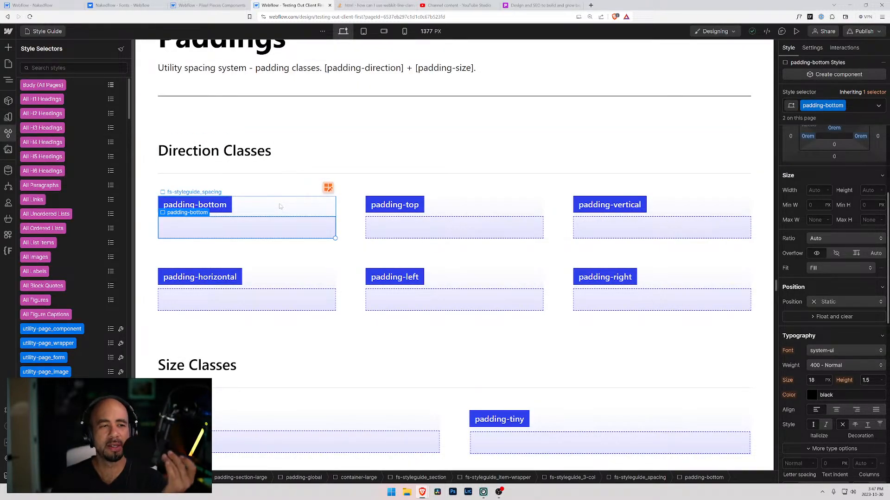
left_click(9, 119)
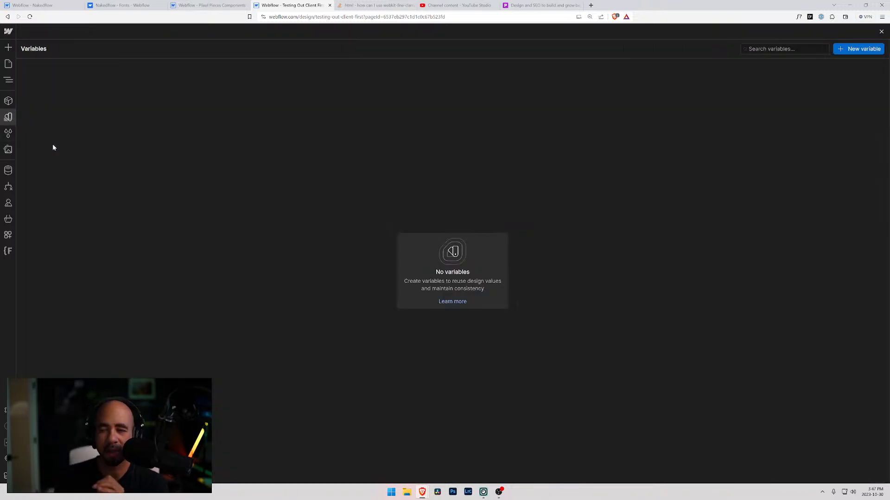
left_click(40, 5)
left_click(7, 118)
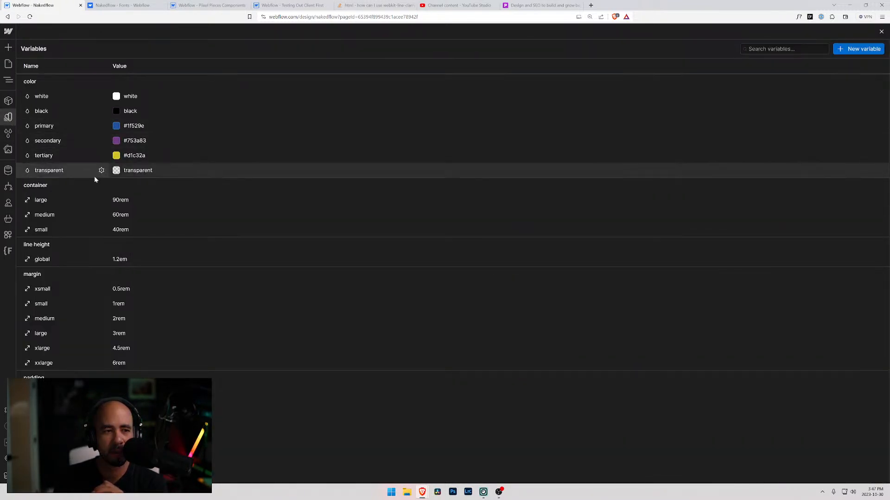
scroll(94, 177, "down", 3)
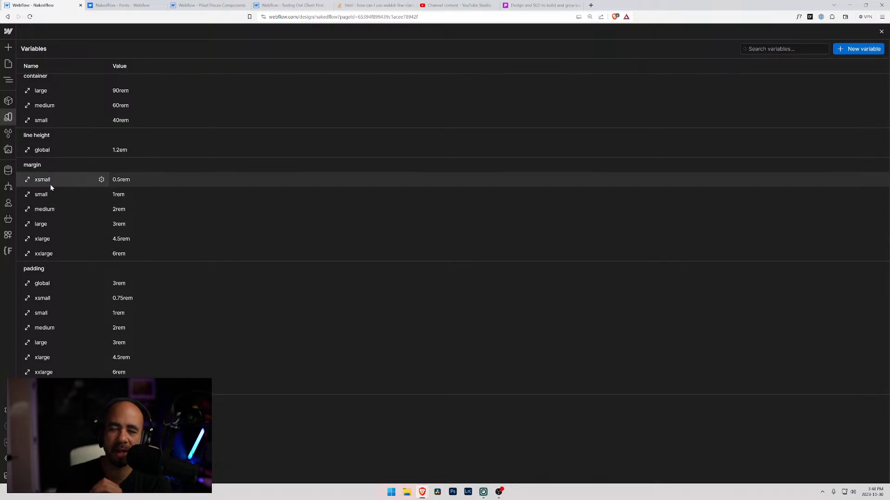
Return to the Testing Out Client First style guide and inspect the smallest padding size classes, including padding-tiny.
left_click(207, 6)
left_click(277, 4)
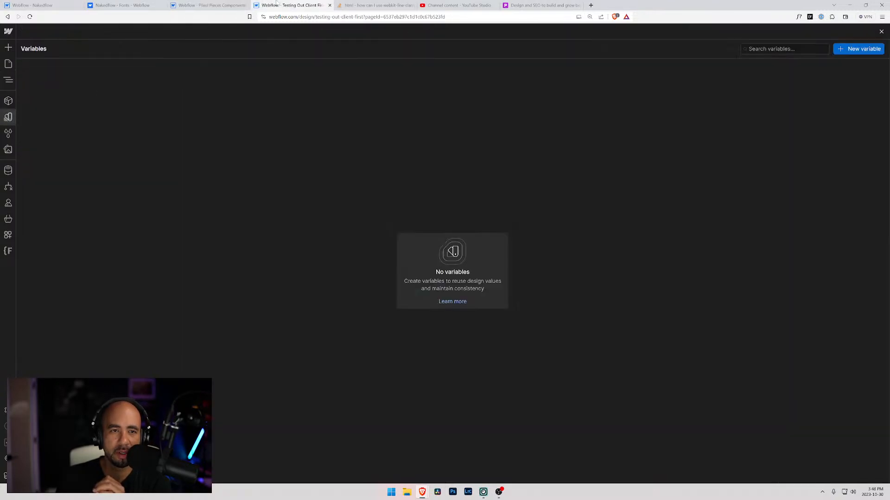
left_click(8, 64)
scroll(508, 289, "down", 5)
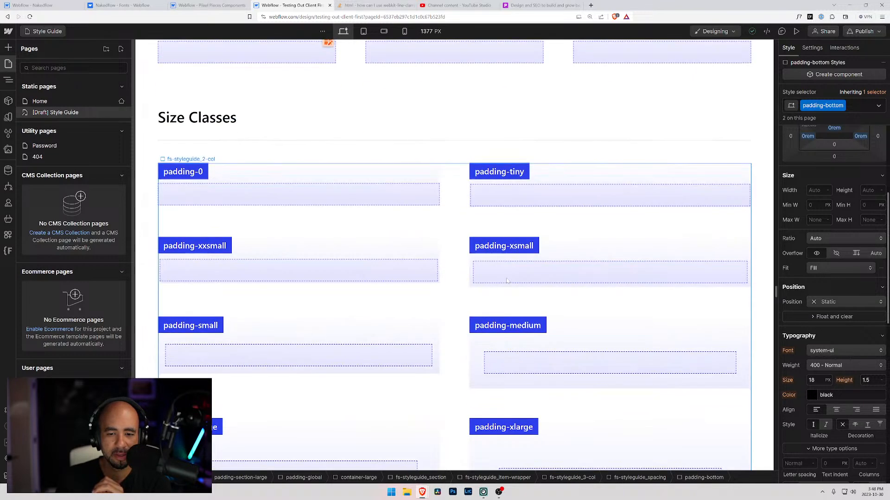
left_click(252, 255)
left_click(512, 196)
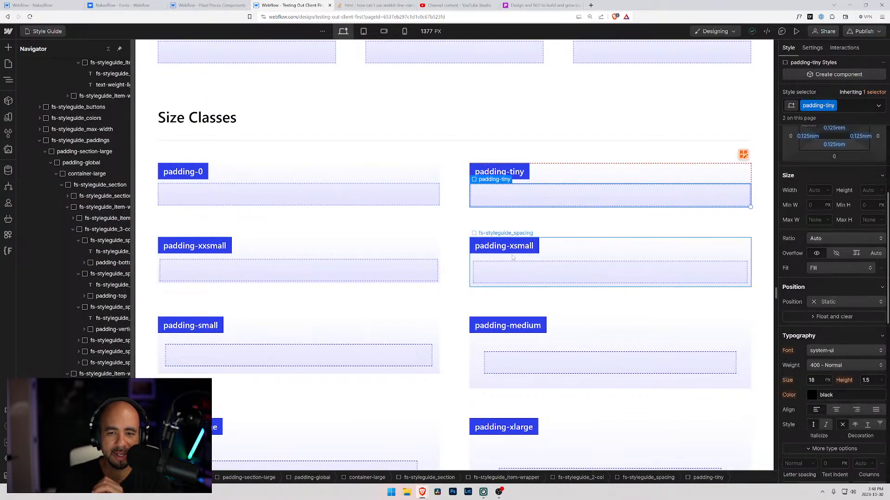
left_click(513, 257)
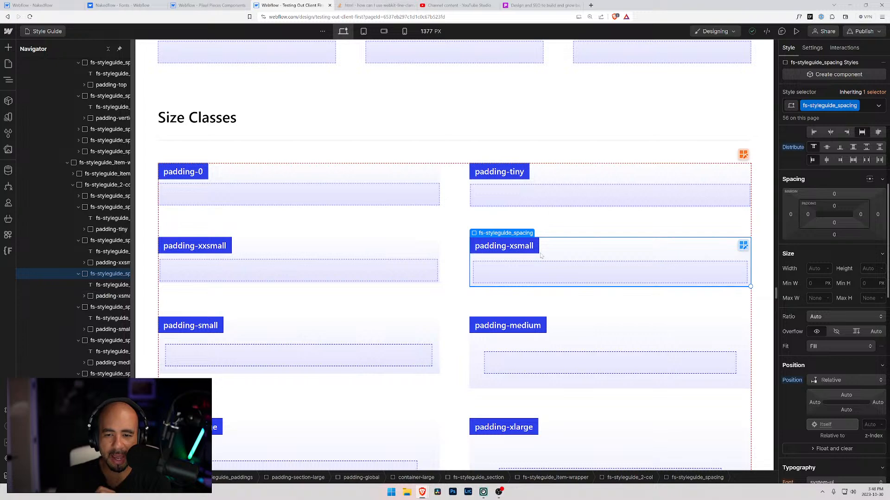
Move on to the Margins size classes and inspect the spacing values of margin-tiny and margin-xsmall.
scroll(540, 256, "down", 15)
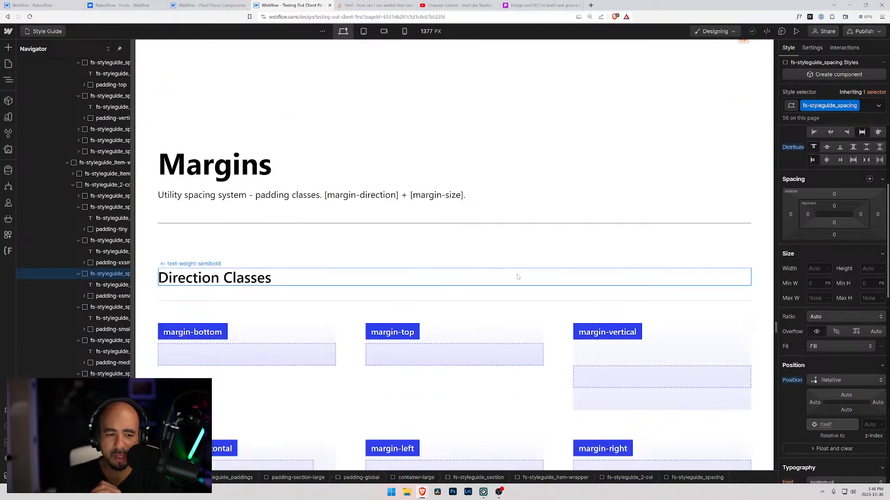
scroll(522, 278, "down", 9)
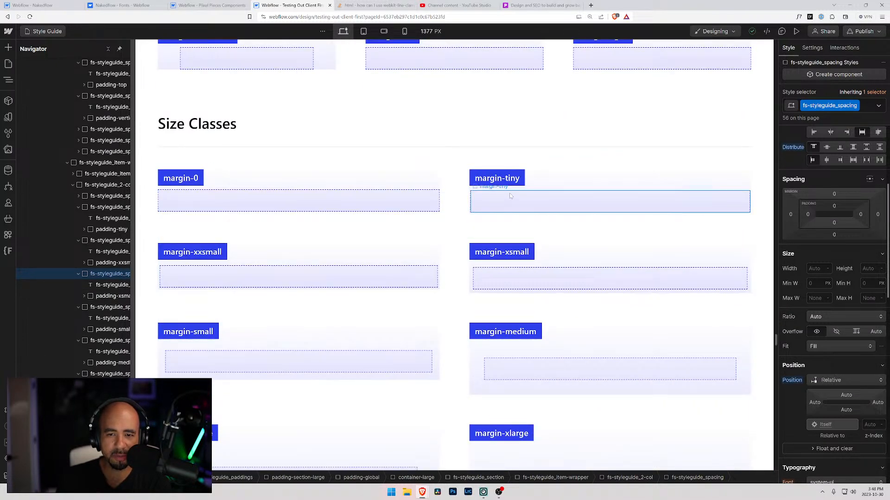
left_click(509, 196)
scroll(529, 247, "down", 2)
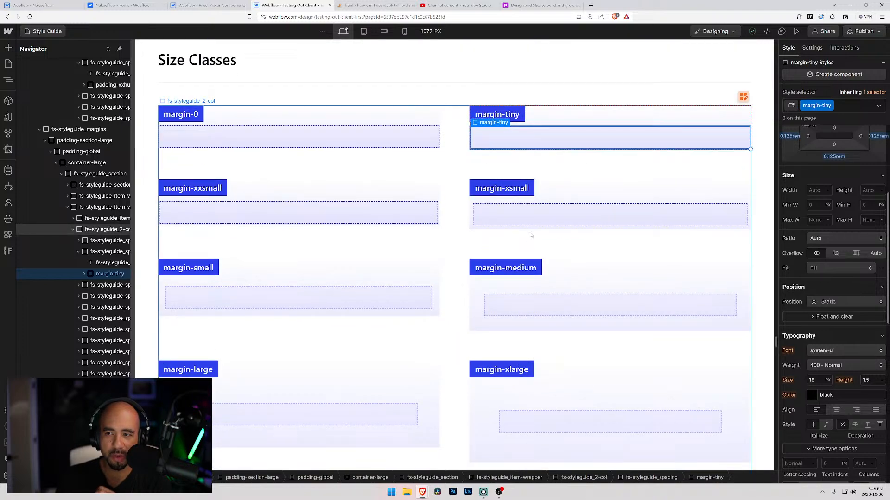
scroll(529, 237, "up", 3)
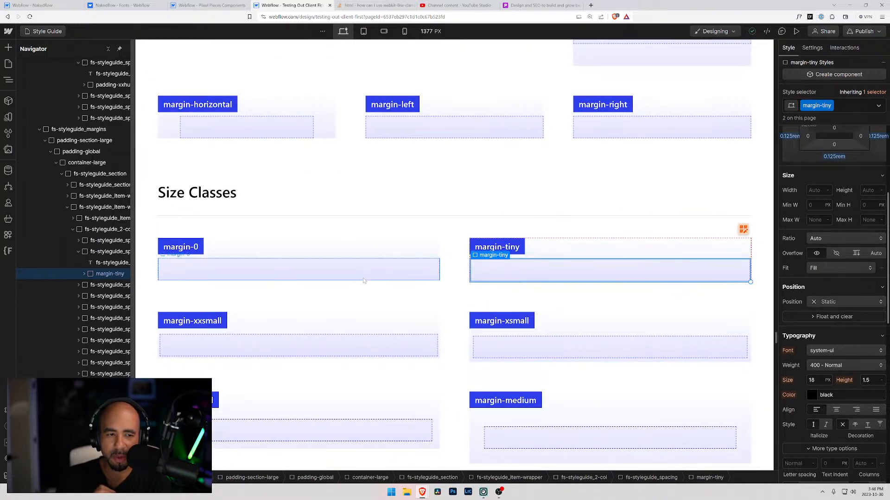
scroll(463, 278, "down", 2)
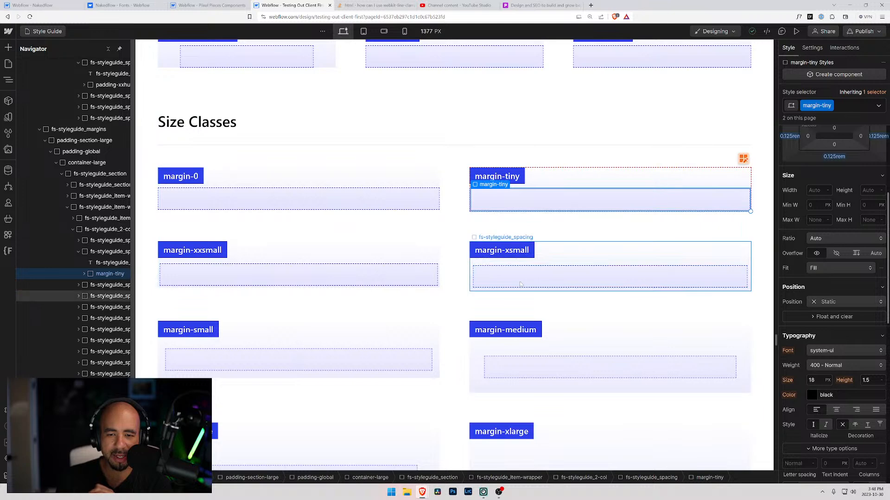
left_click(521, 284)
Inspect the spacing values of the larger margin classes: xlarge, xxlarge and huge.
scroll(509, 285, "down", 5)
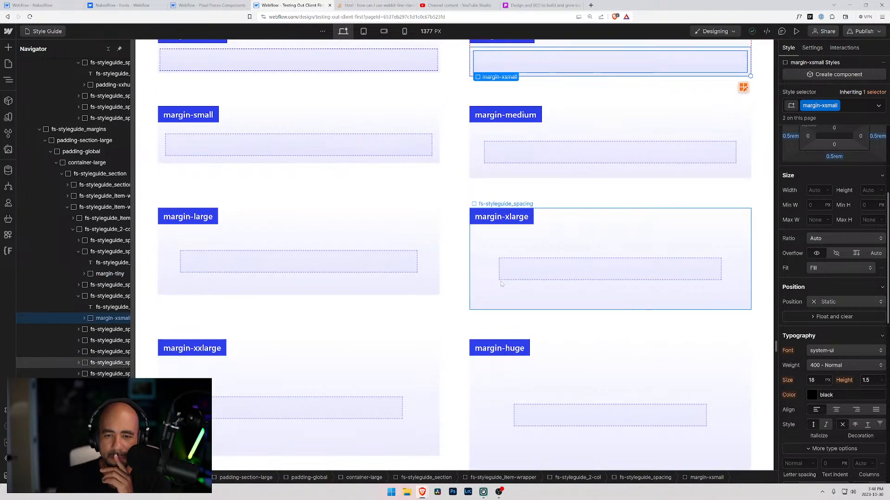
left_click(502, 283)
scroll(498, 284, "down", 3)
left_click(396, 282)
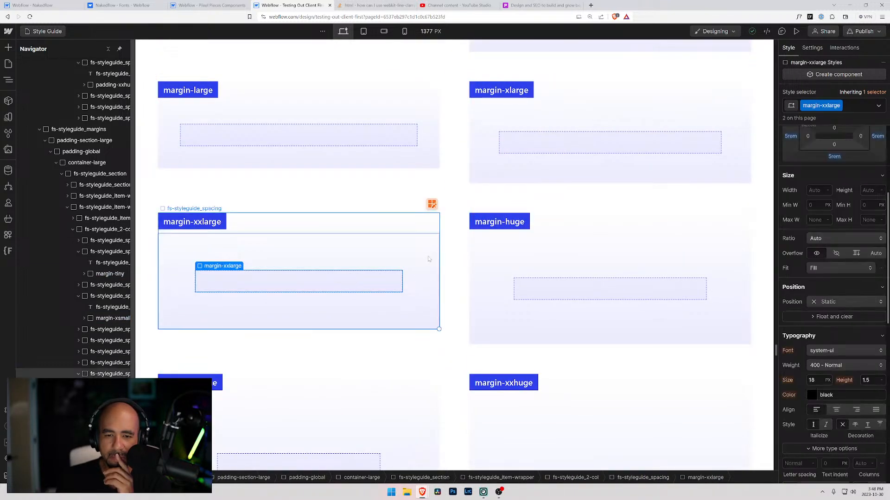
left_click(512, 261)
left_click(551, 284)
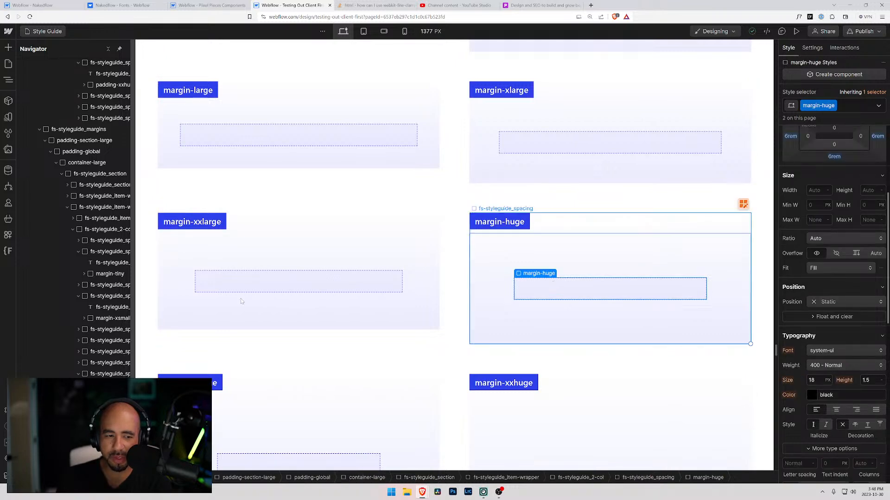
scroll(841, 243, "up", 2)
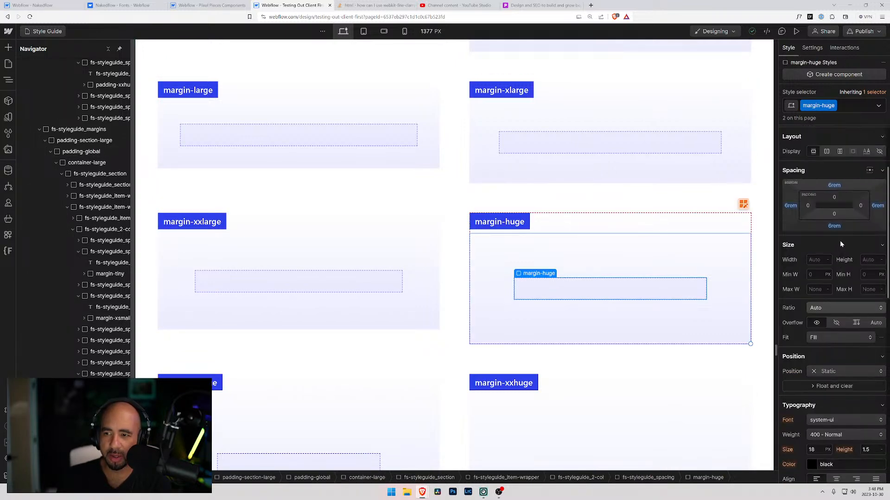
Go back to the padding size classes and inspect padding-xxhuge and padding-huge for comparison with the margin classes.
scroll(637, 285, "up", 15)
scroll(561, 220, "up", 10)
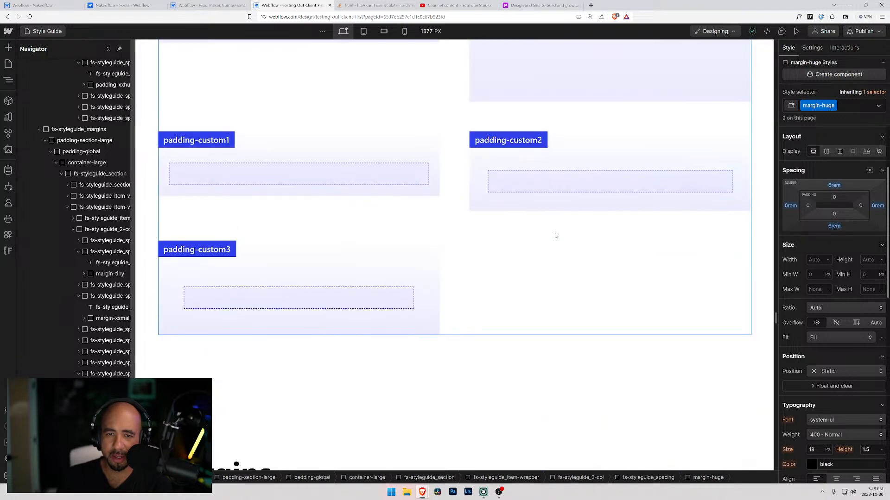
left_click(538, 196)
scroll(538, 196, "up", 4)
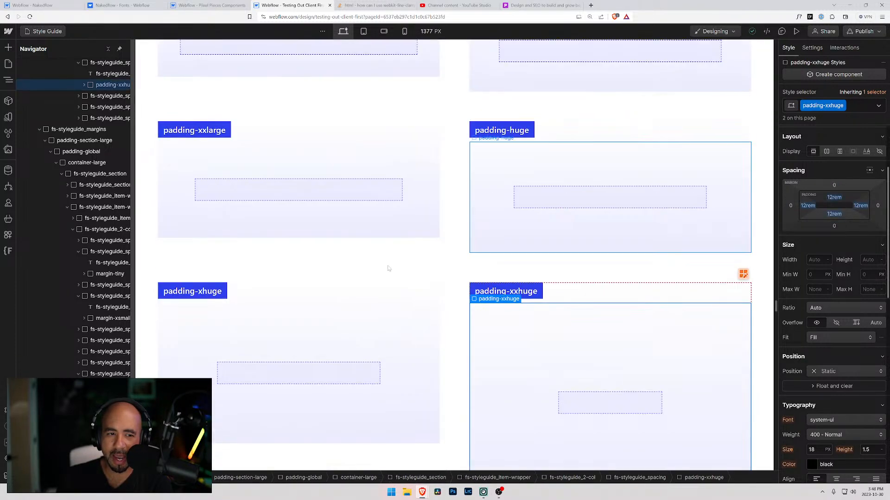
left_click(517, 194)
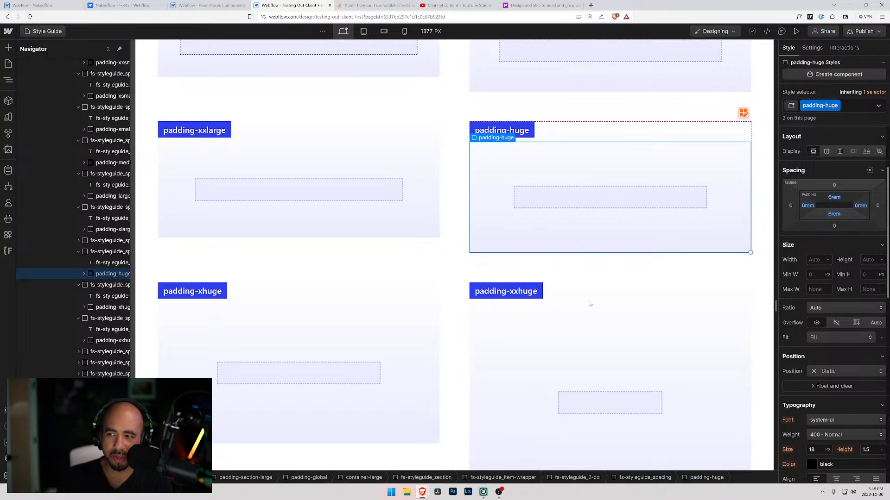
scroll(800, 218, "up", 1)
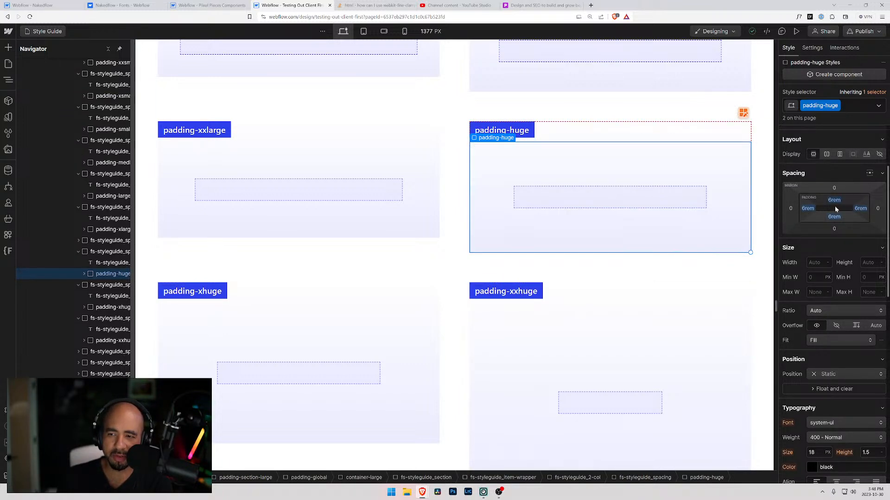
scroll(608, 241, "up", 4)
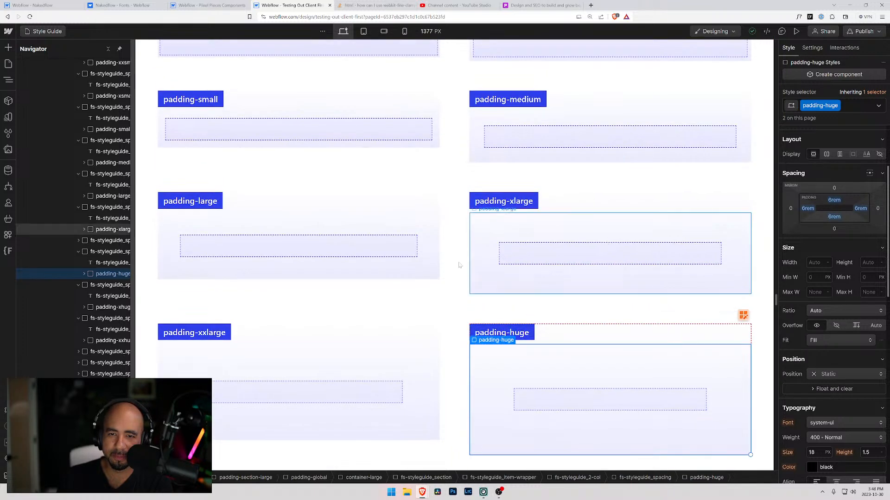
Check the Client First project's variables, and review the margin and padding variables in the Nakedflow project.
left_click(8, 117)
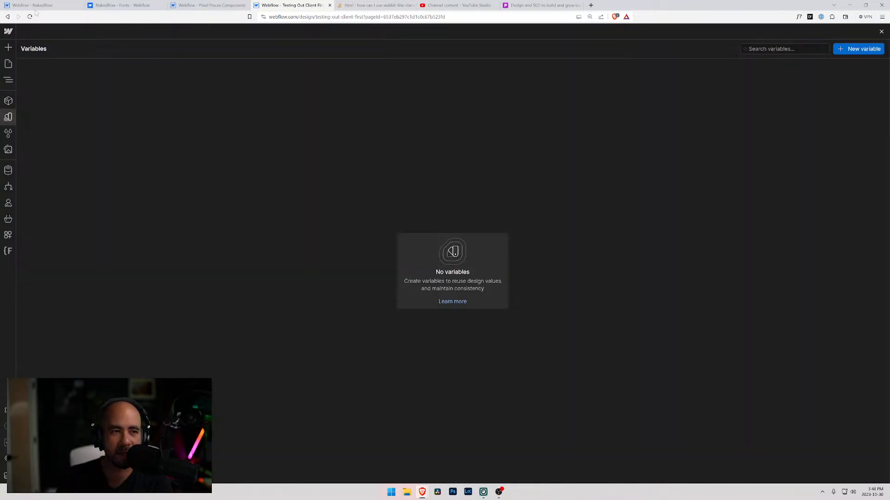
key("ctrl+1")
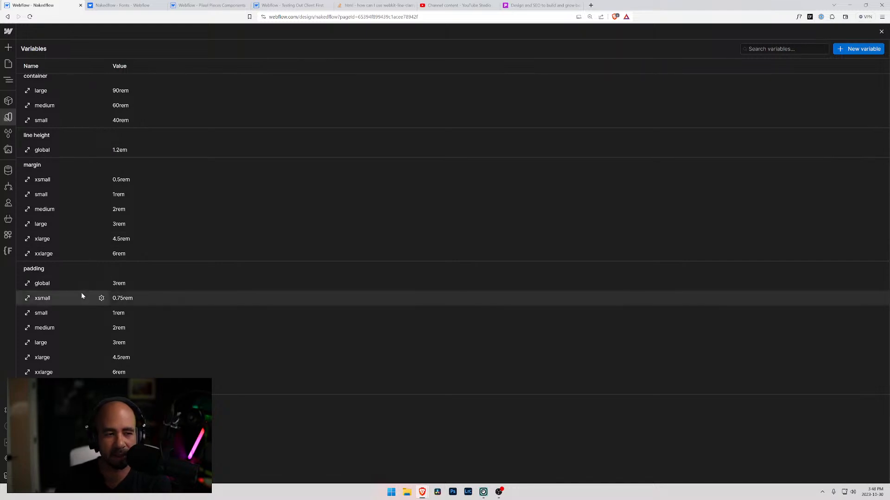
scroll(78, 291, "up", 3)
scroll(72, 289, "down", 3)
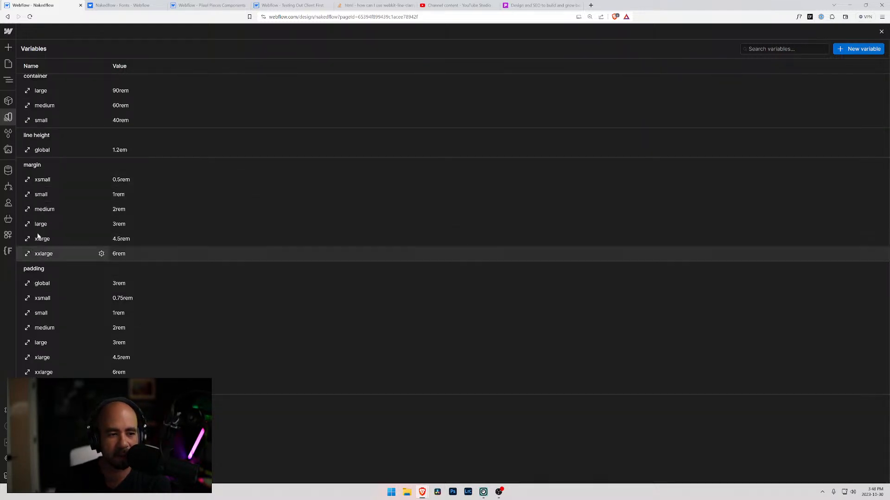
scroll(54, 306, "up", 3)
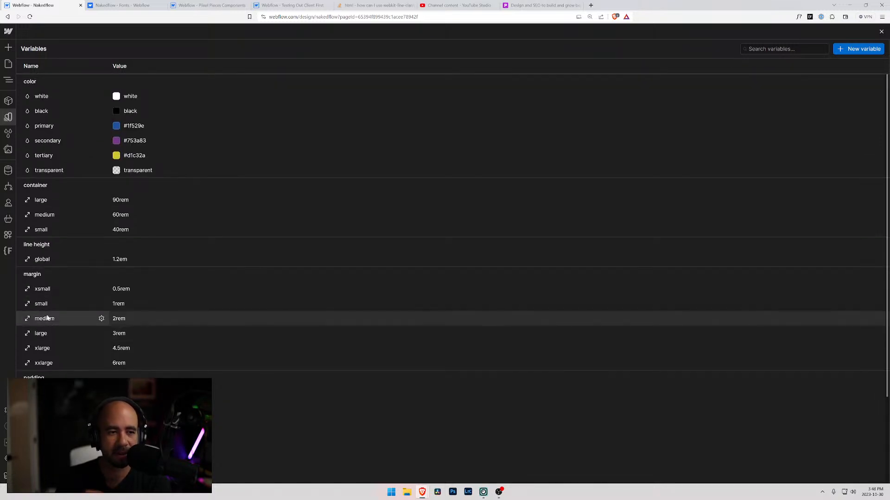
Create a new size variable in the Nakedflow project and begin its name with the group prefix sizing/.
left_click(850, 52)
left_click(834, 66)
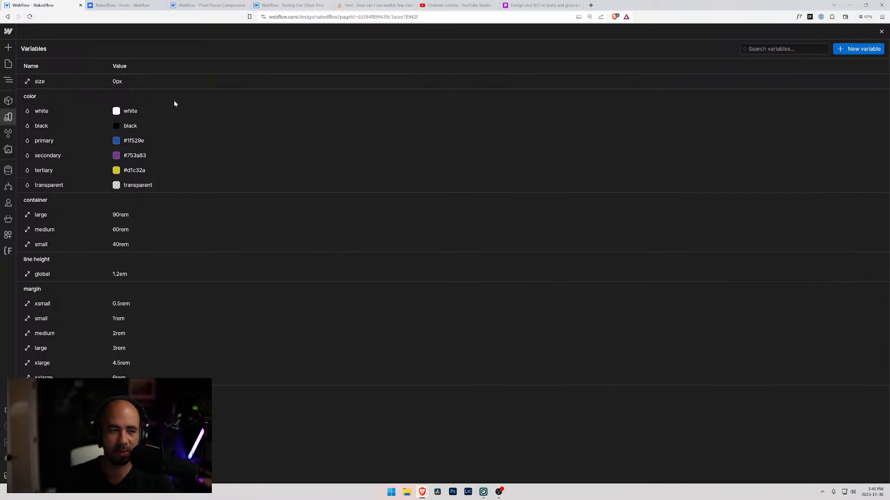
double_click(40, 82)
type("z")
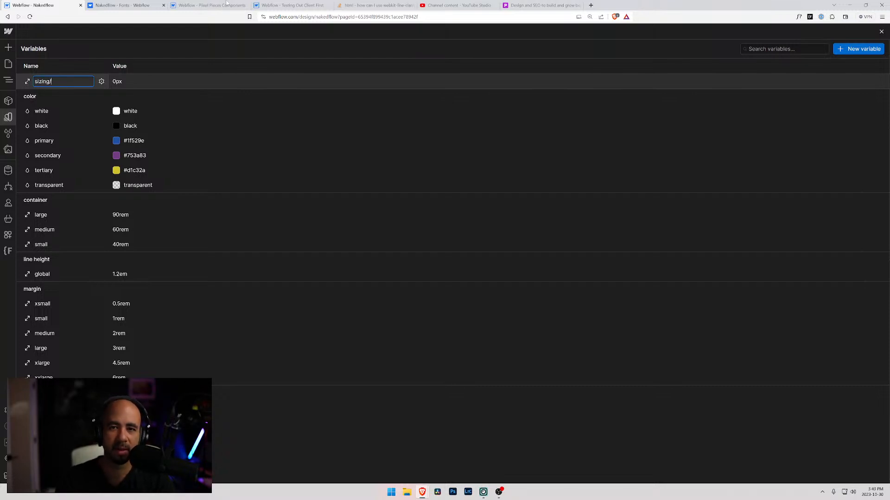
Return to the Testing Out Client First style guide and inspect the spacing of padding-tiny.
left_click(288, 5)
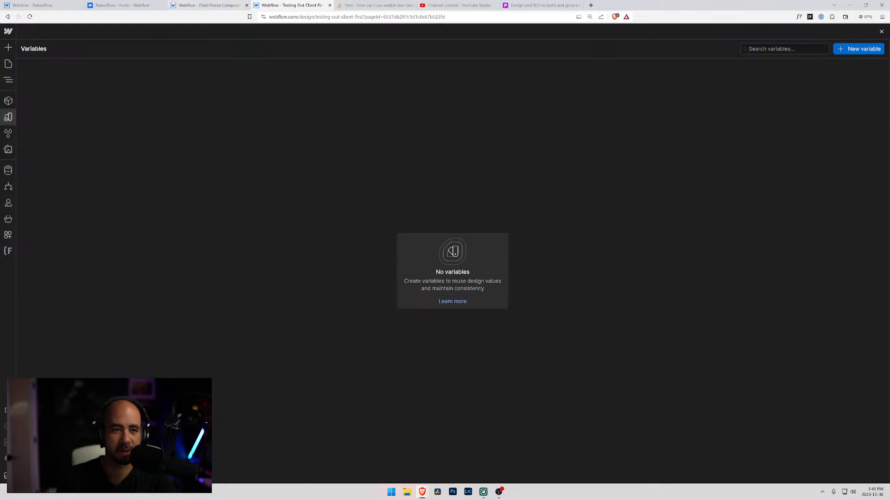
left_click(8, 64)
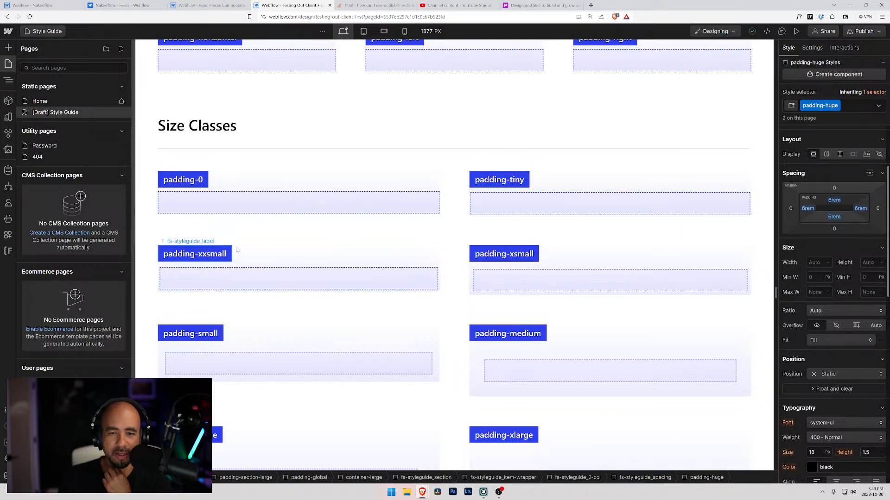
key("z")
left_click(499, 199)
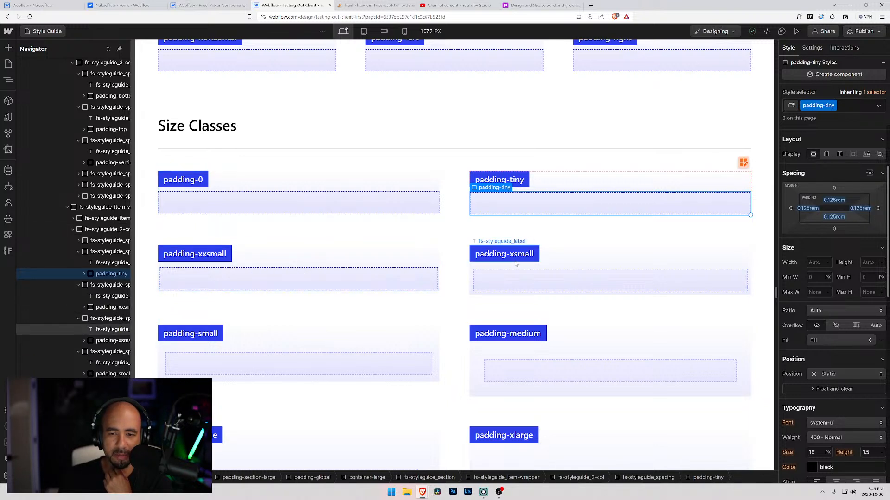
Examine the names of the padding size classes up to xxhuge and of the margin direction and size classes.
scroll(515, 278, "down", 5)
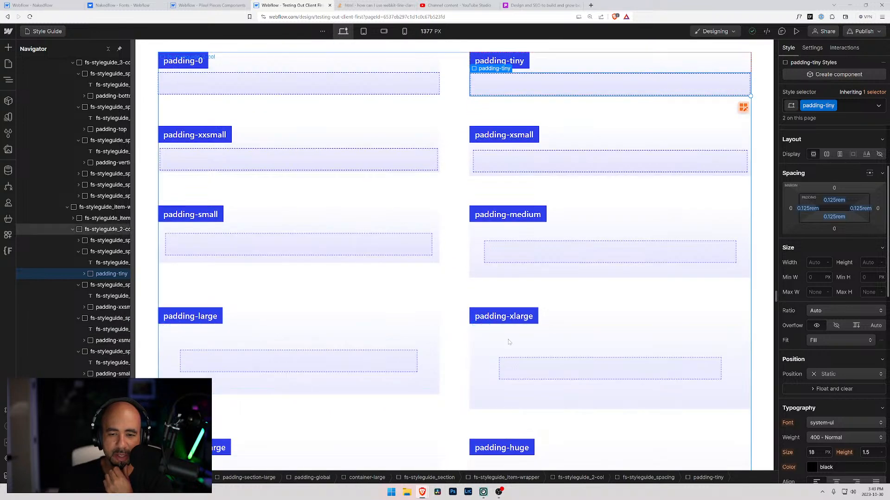
scroll(558, 336, "down", 2)
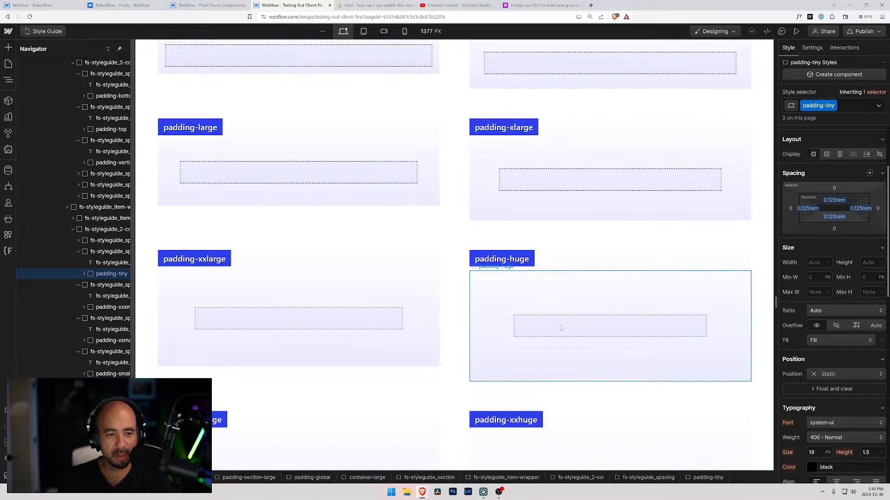
scroll(560, 328, "down", 3)
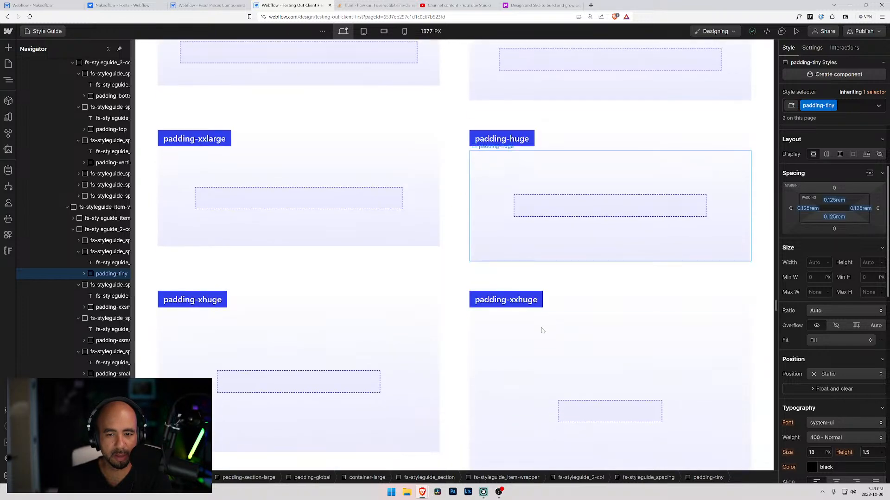
scroll(510, 333, "up", 15)
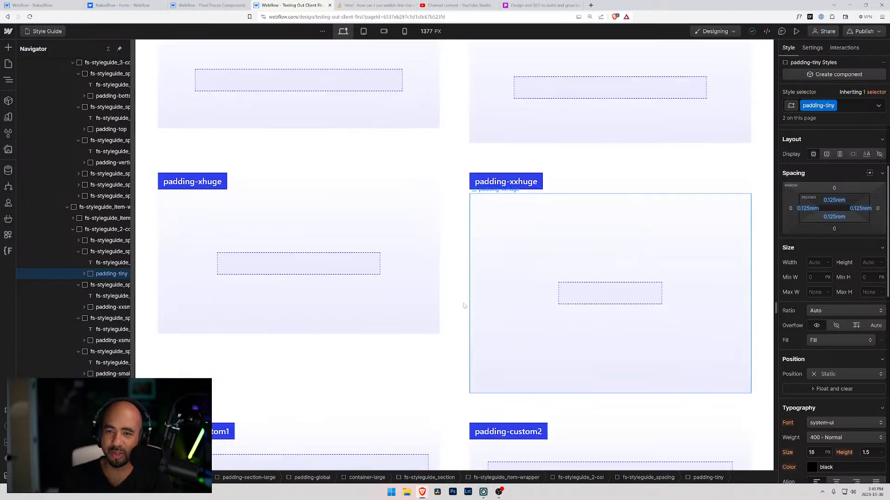
scroll(453, 305, "down", 20)
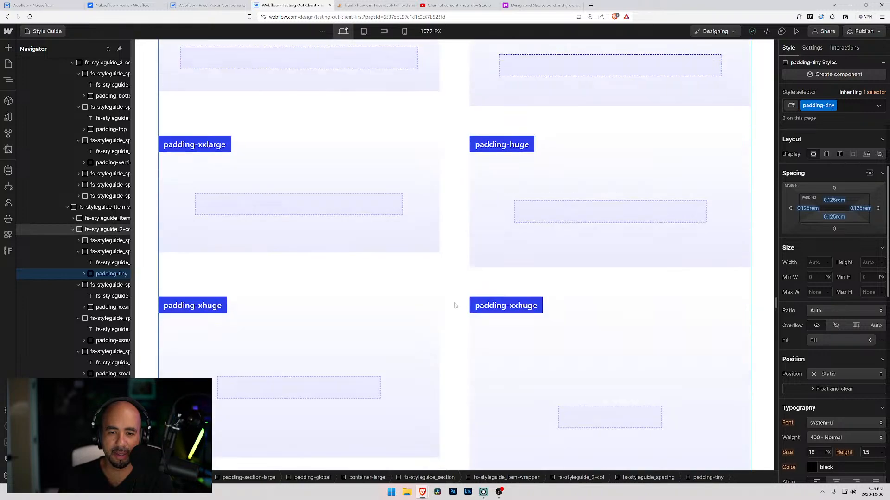
scroll(456, 305, "down", 10)
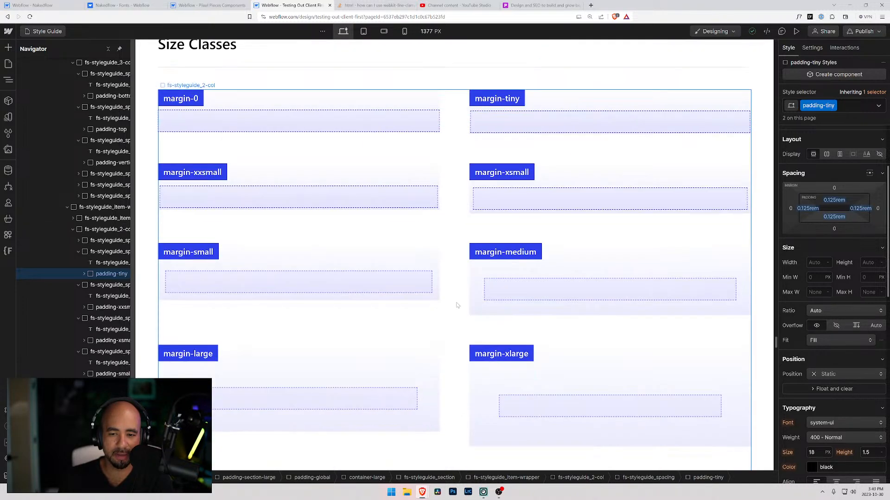
scroll(351, 360, "up", 13)
scroll(349, 355, "down", 3)
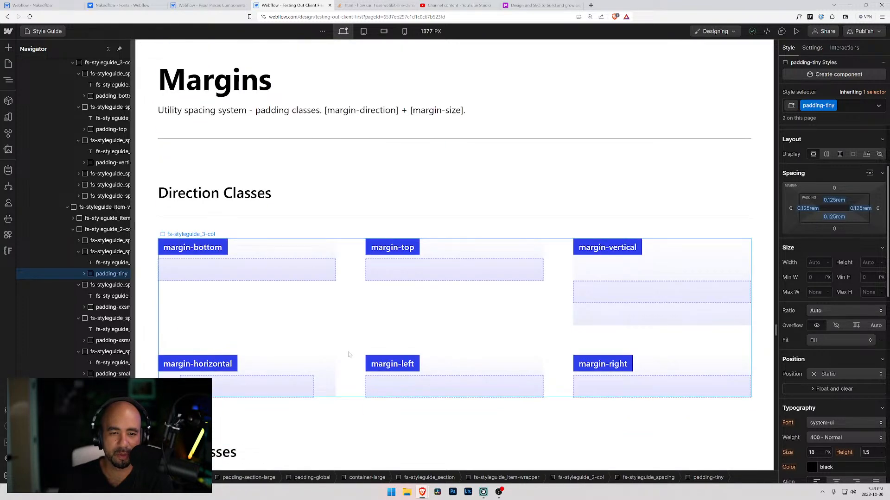
scroll(349, 355, "down", 5)
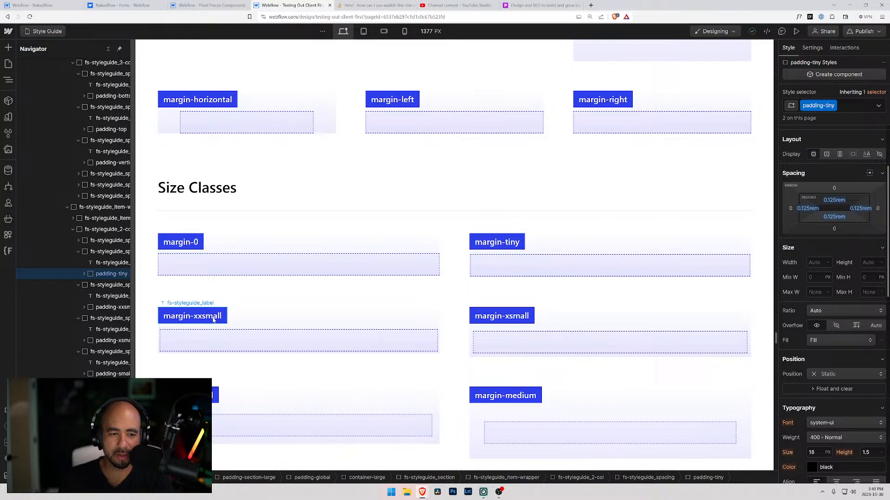
Back in the Nakedflow variables, complete the new size variable's name as sizing/0 and set its value to 0rem.
left_click(55, 5)
left_click(55, 82)
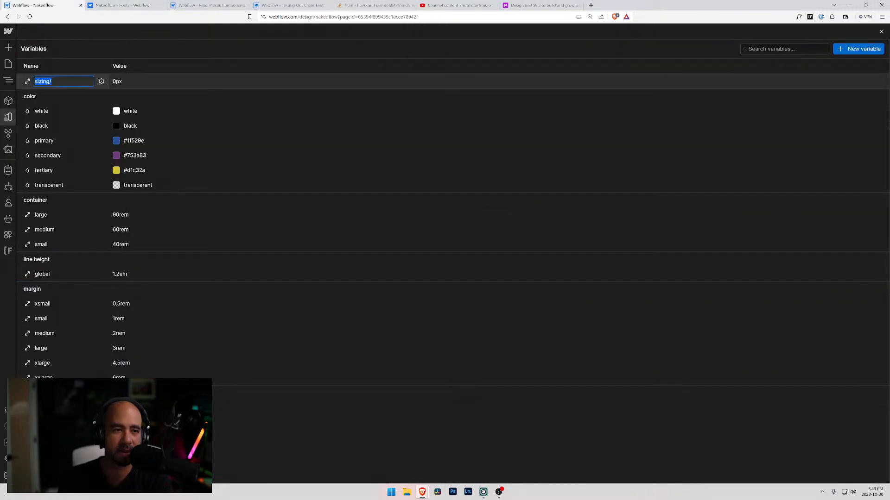
left_click(55, 82)
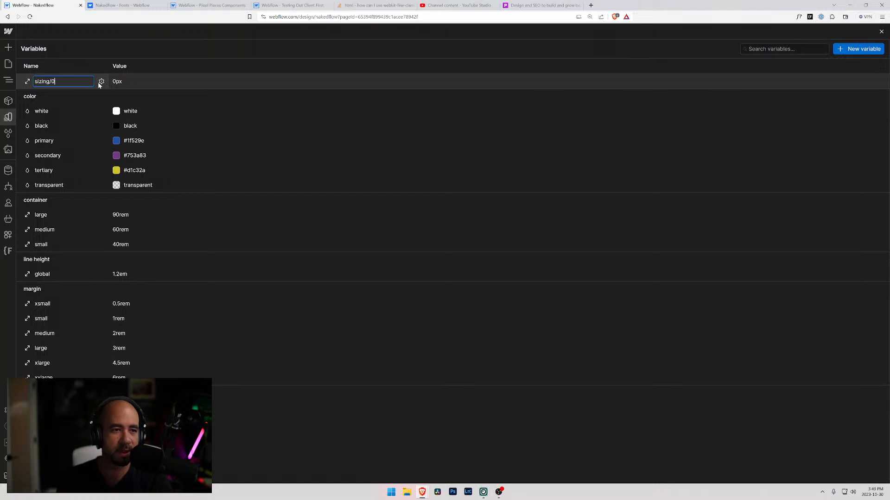
key("Return")
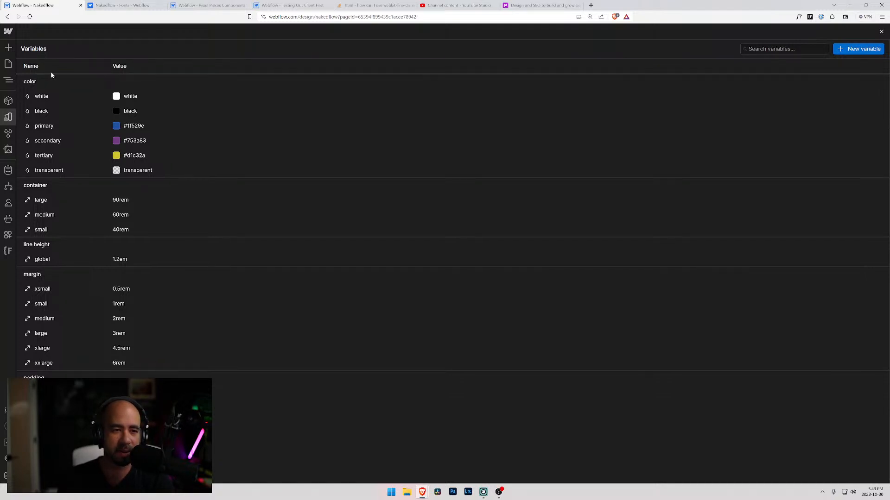
scroll(84, 260, "down", 3)
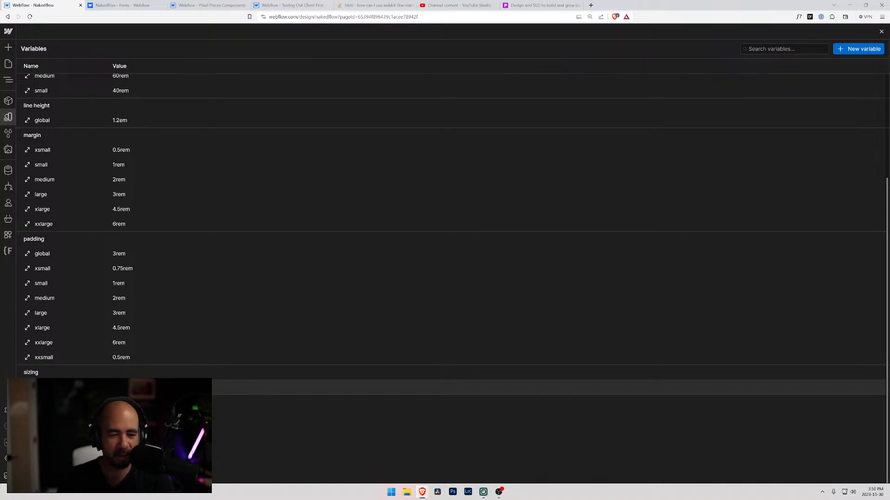
Add another size variable named sizing/tiny and locate it in the sizing group.
right_click(710, 102)
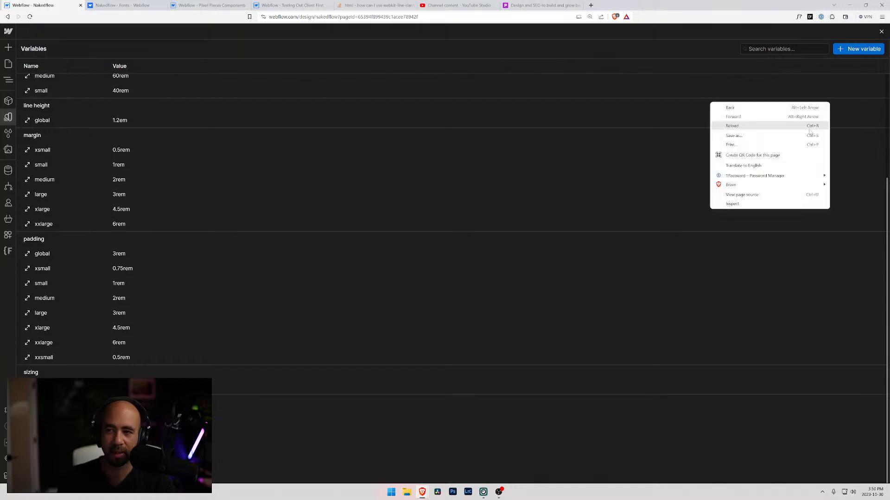
left_click(859, 48)
left_click(861, 49)
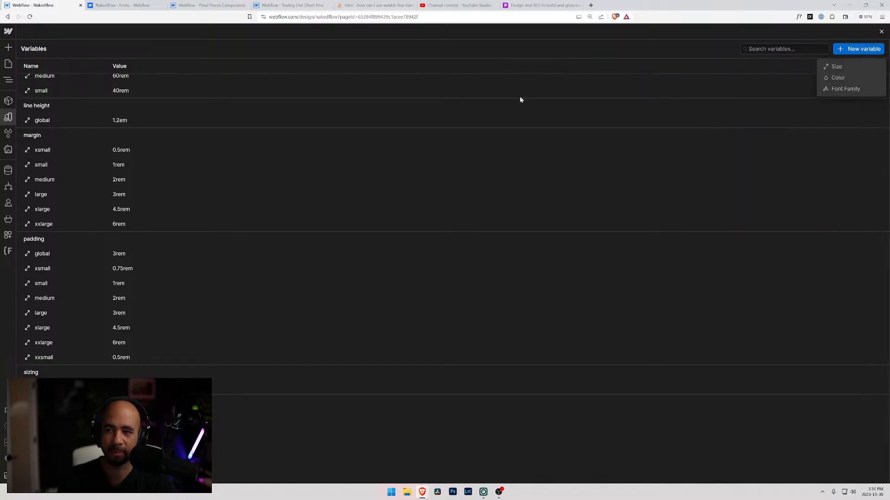
left_click(838, 68)
scroll(111, 100, "up", 3)
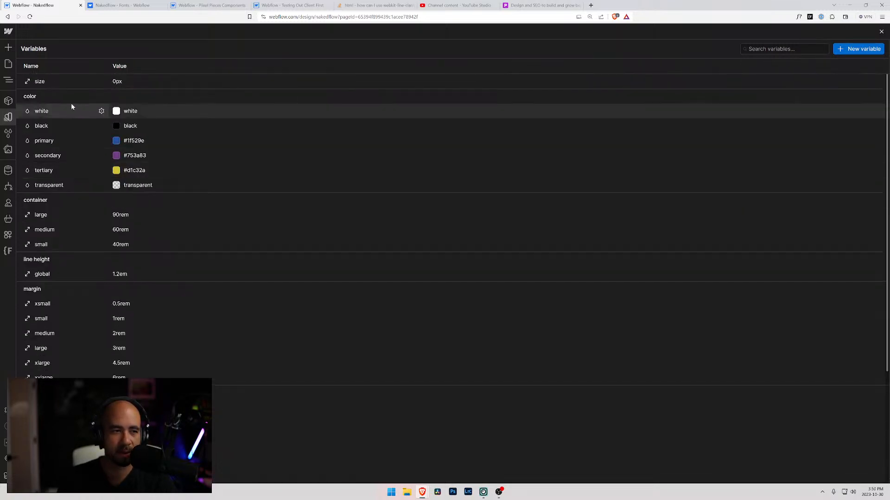
left_click(47, 82)
type("sizing/tiny")
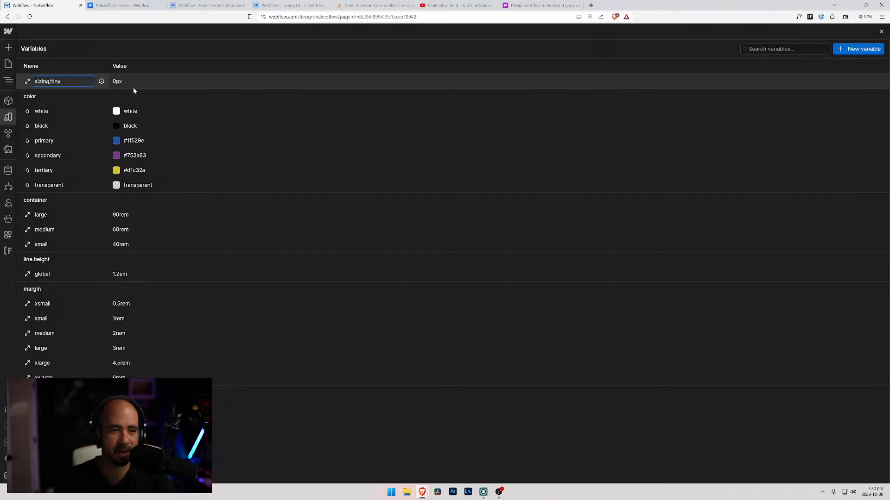
left_click(117, 82)
scroll(85, 251, "down", 3)
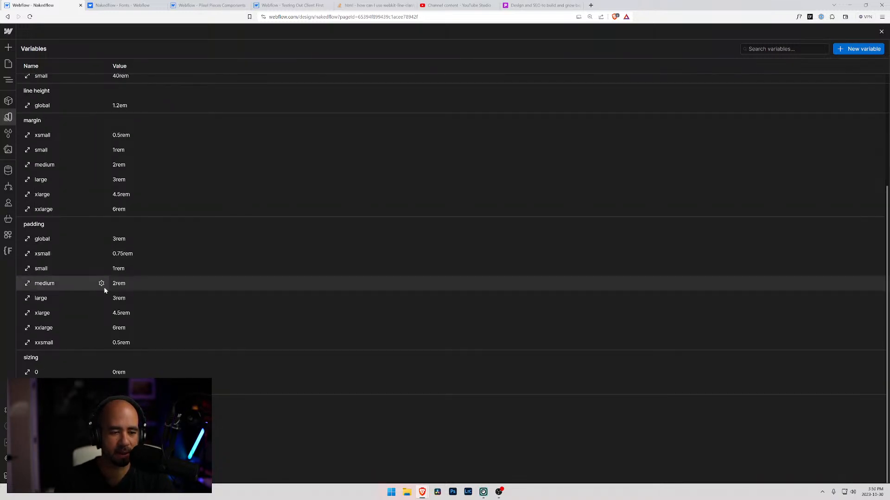
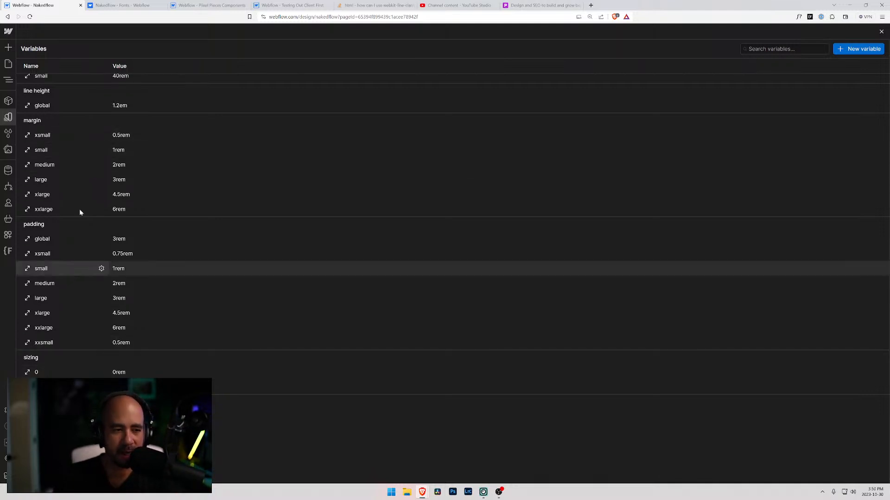
Create a new size variable and set its value to 0.25rem.
scroll(56, 232, "up", 3)
scroll(48, 212, "down", 3)
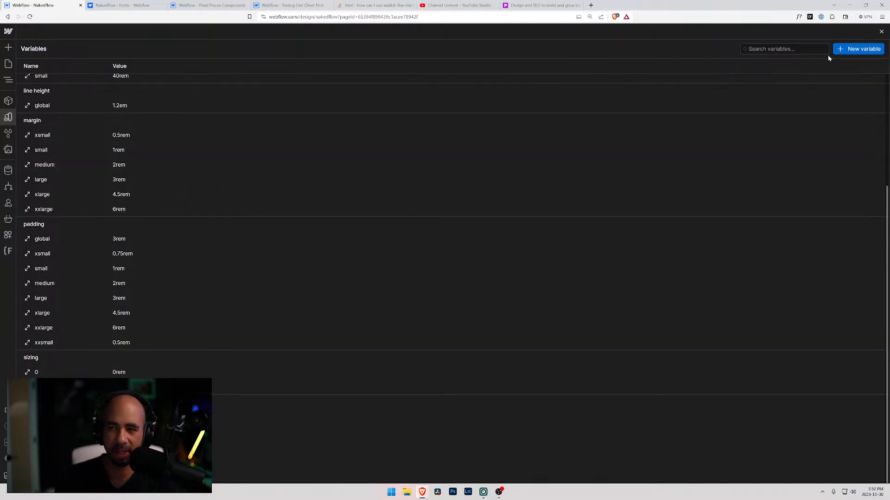
left_click(850, 50)
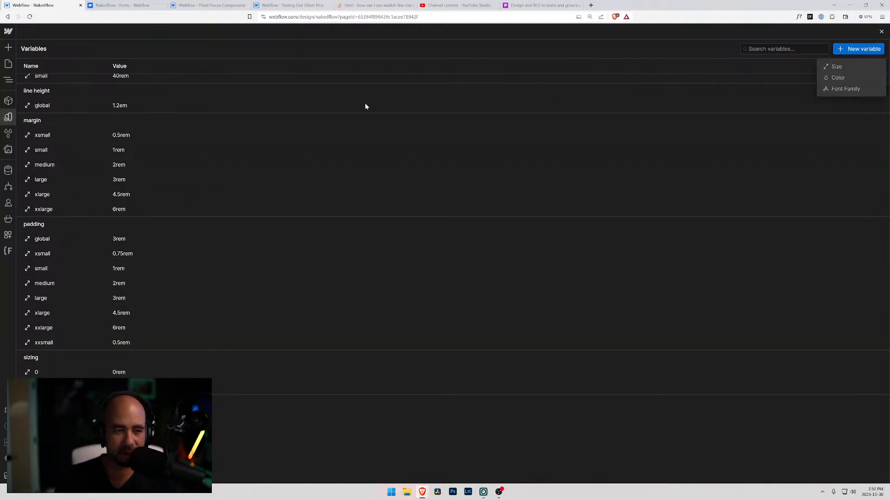
left_click(844, 67)
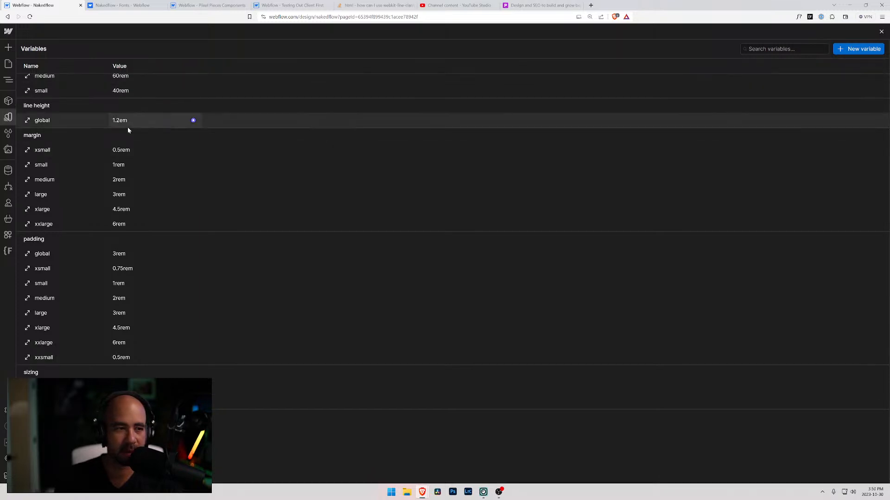
scroll(116, 132, "up", 4)
left_click(117, 81)
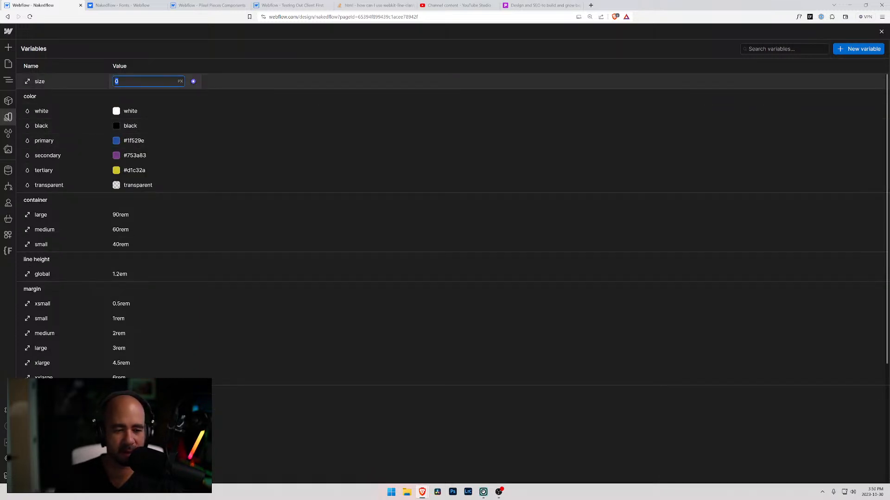
type("0.25rem")
key("Return")
Rename the new 0.25rem size variable to sizing/xxsmall so it belongs to the sizing group.
left_click(42, 82)
type("sizing/xxsmal")
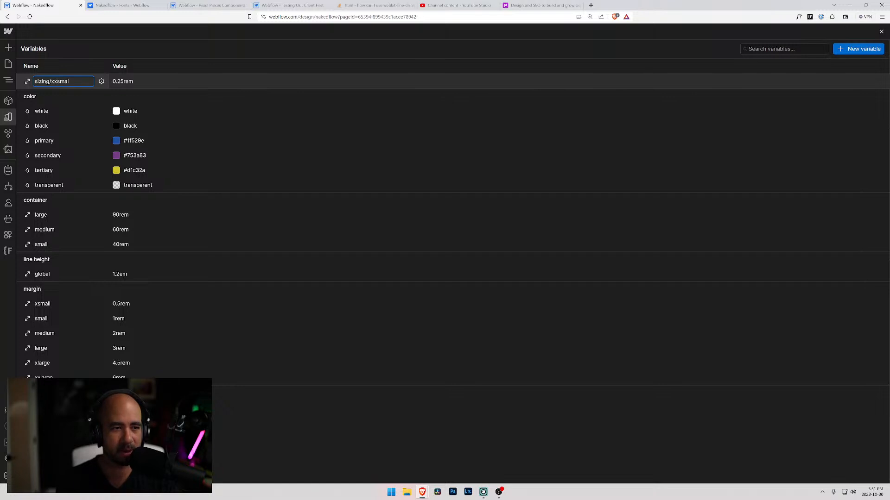
key("Return")
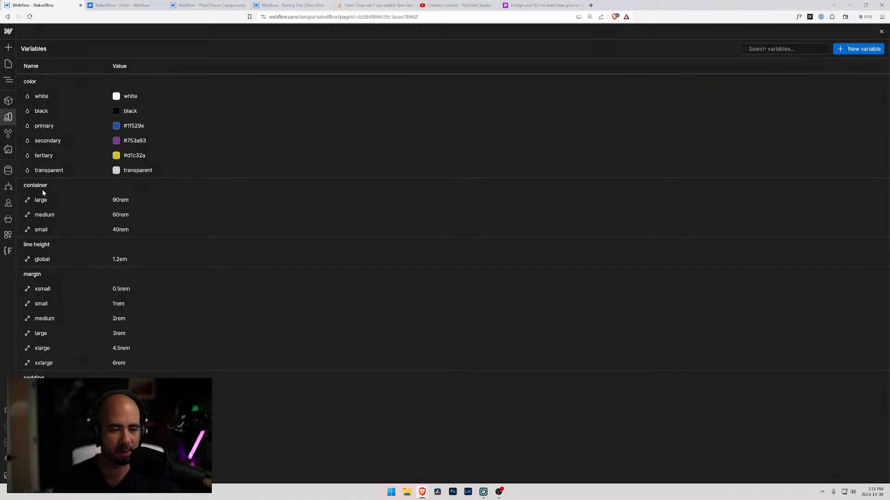
scroll(77, 193, "down", 4)
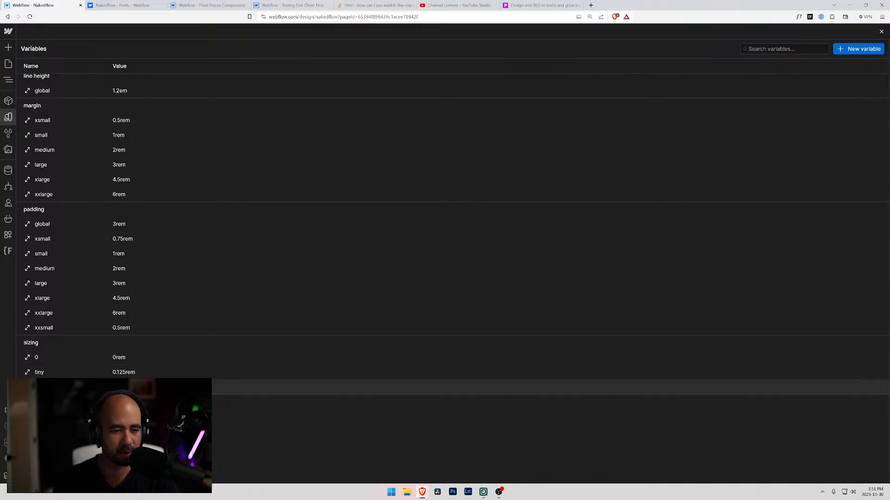
Add another size variable and set its value to 0.5rem.
left_click(855, 49)
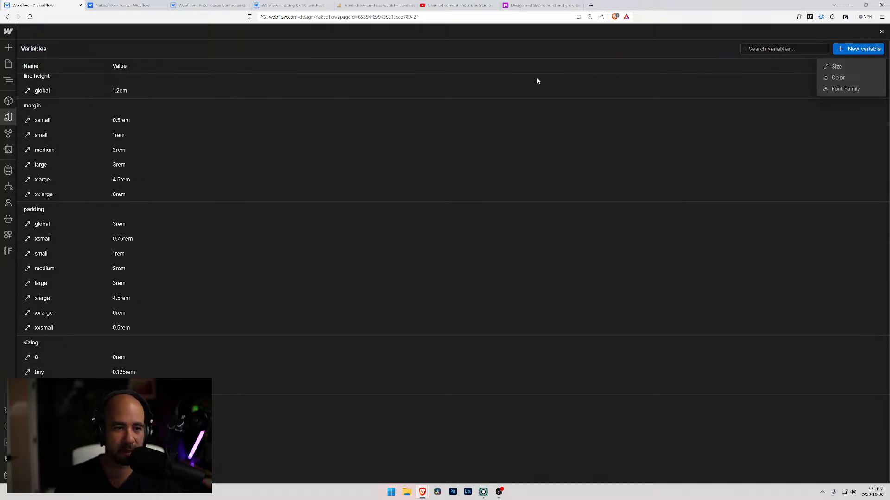
scroll(404, 122, "up", 1)
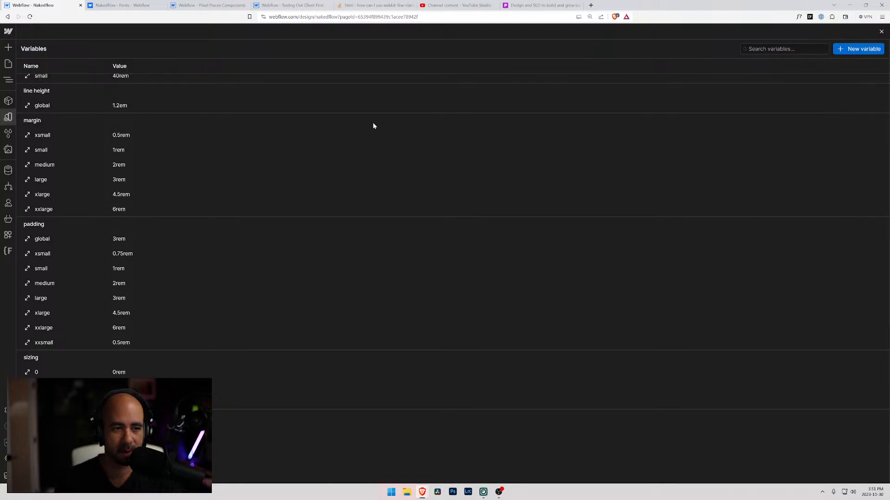
scroll(373, 122, "up", 4)
left_click(122, 82)
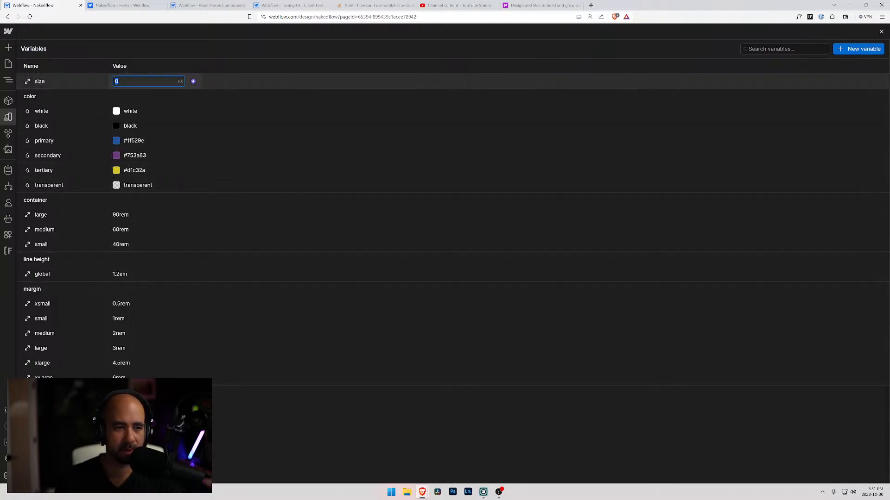
type("0.5rem")
key("Return")
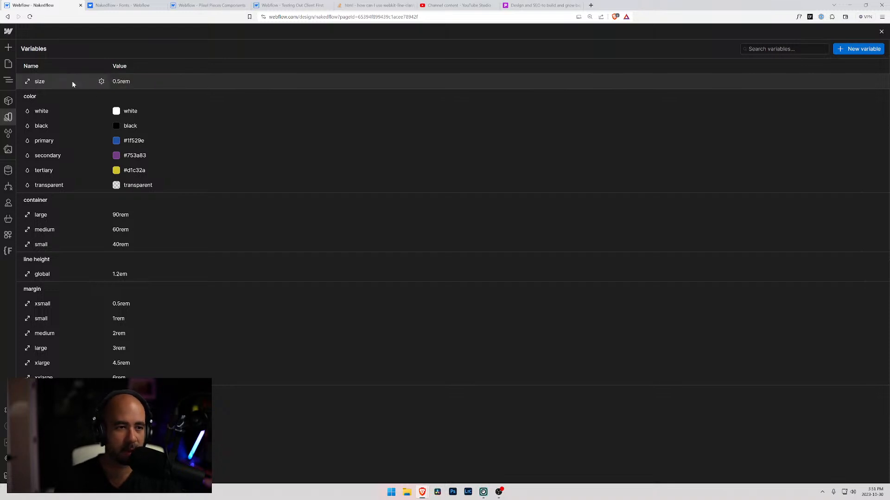
Rename the new 0.5rem size variable to sizing/xsmall to place it in the sizing group.
left_click(39, 81)
type("siz")
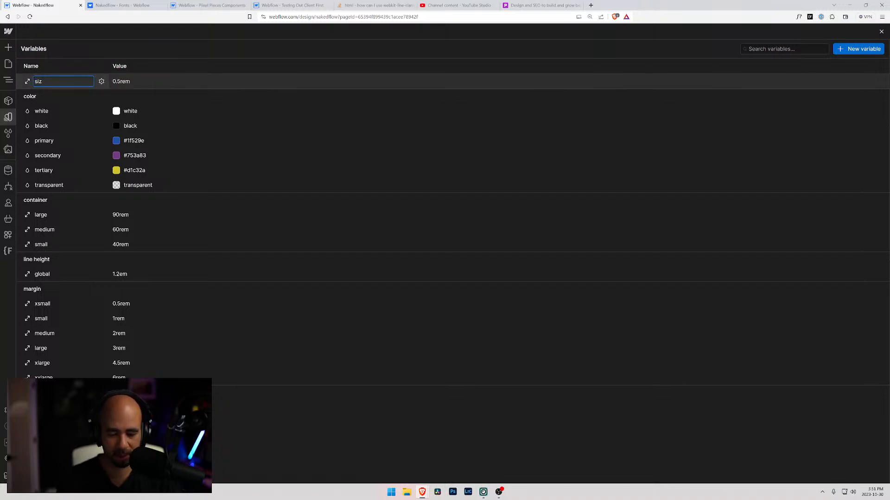
type("ing/xsmall")
key("Return")
scroll(92, 242, "down", 4)
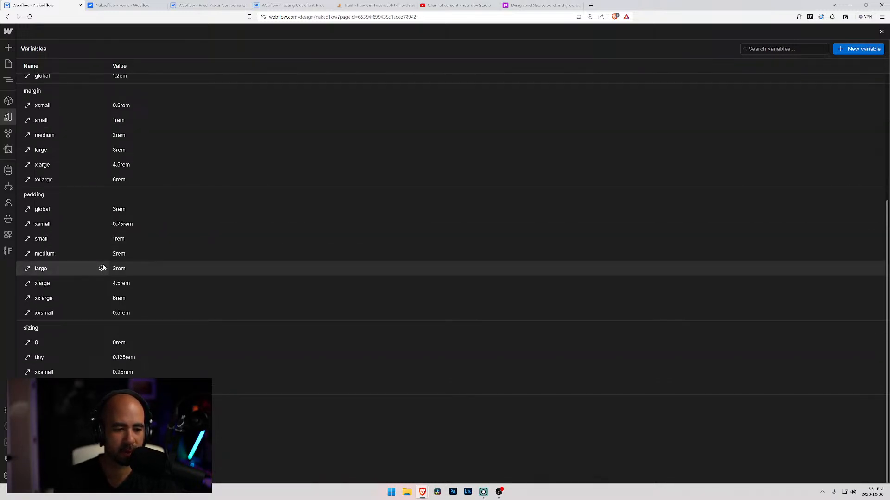
Switch to the Testing Out Client First project and inspect the spacing of the margin-xsmall, margin-small and margin-medium classes.
left_click(290, 5)
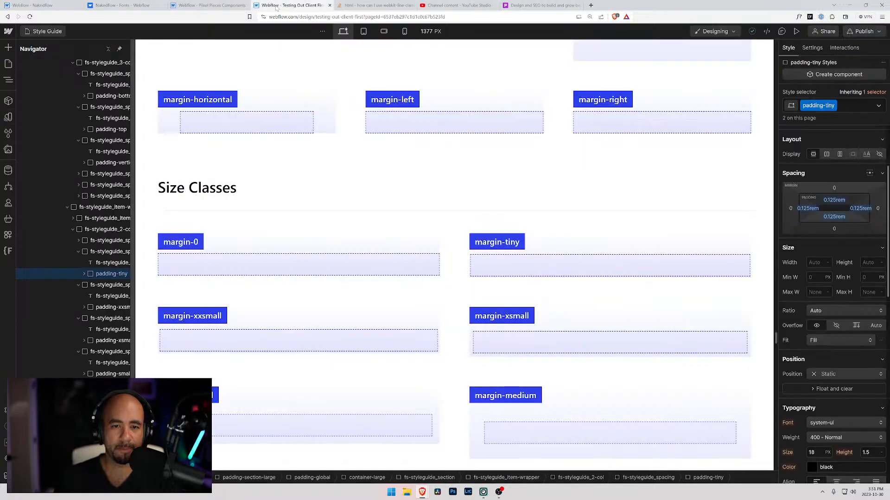
left_click(504, 346)
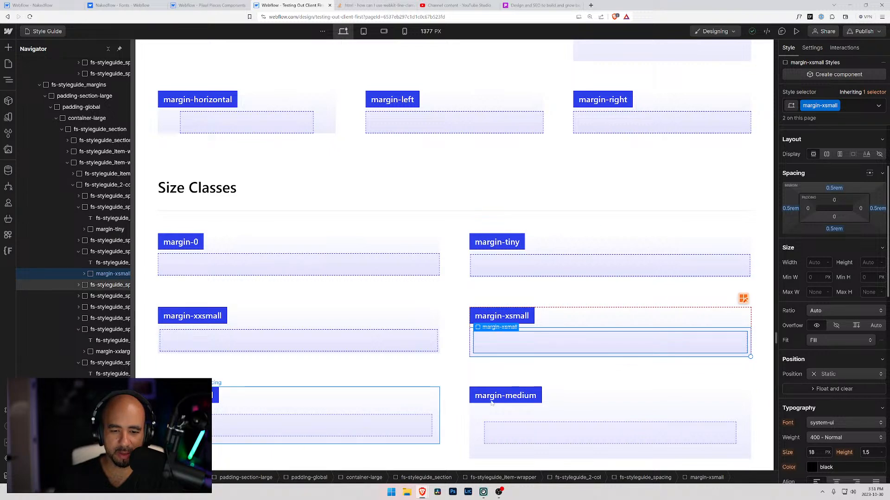
left_click(358, 423)
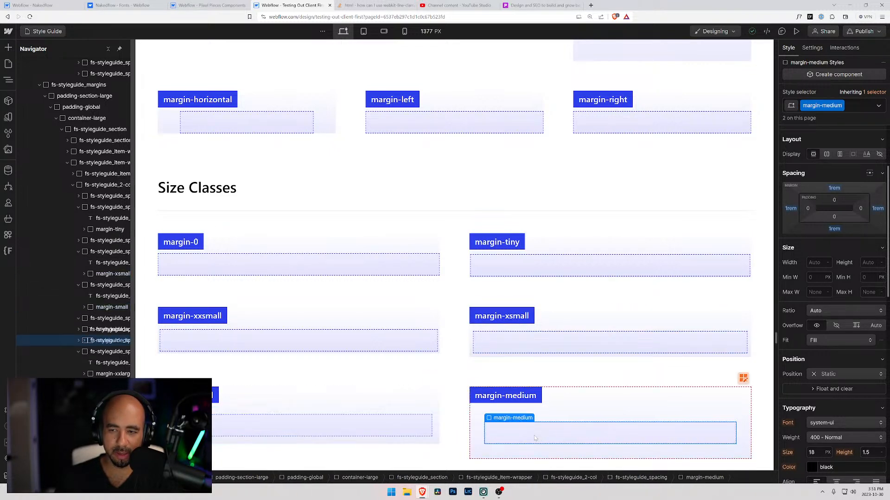
Return to the Nakedflow project and add a size variable with a value of 1rem.
left_click(42, 5)
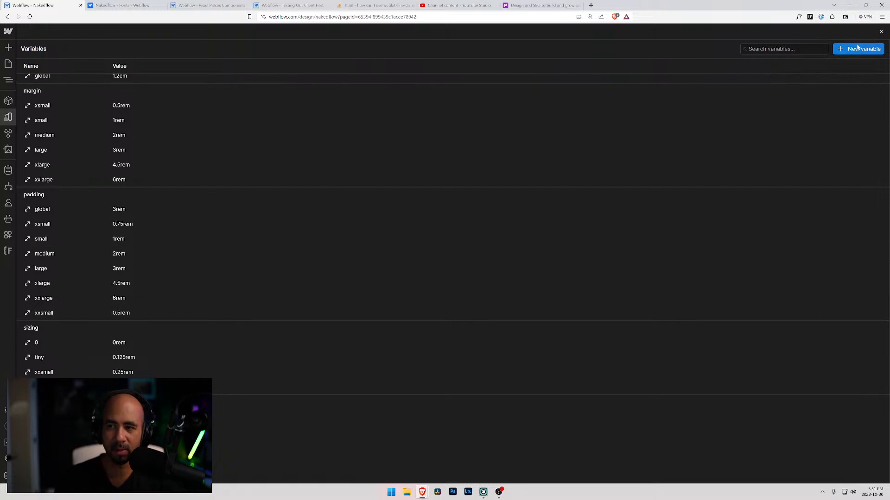
left_click(839, 50)
scroll(563, 196, "up", 5)
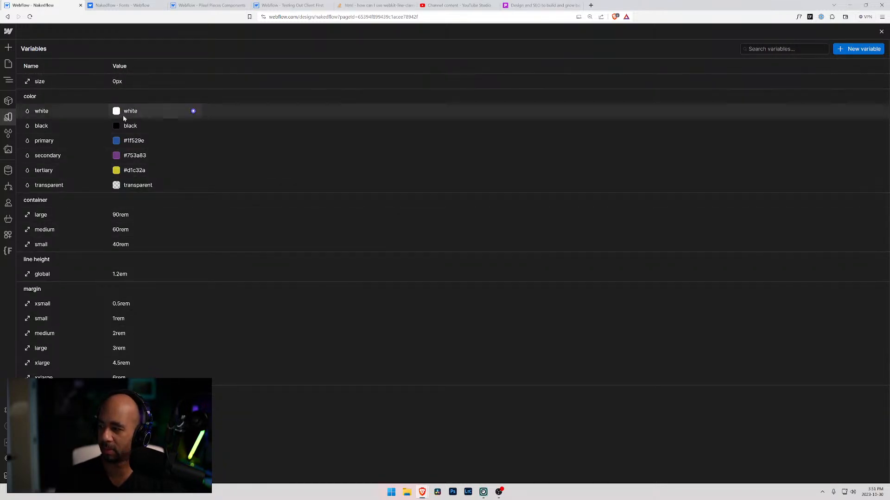
left_click(119, 82)
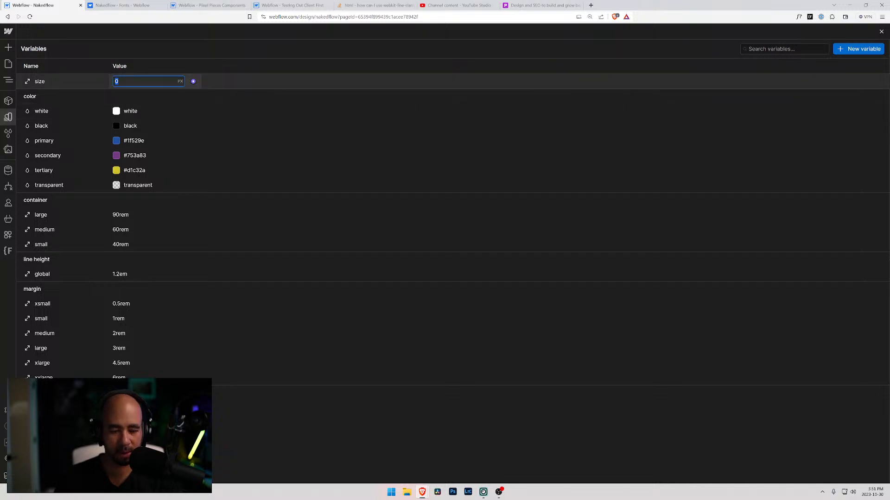
key("Return")
Rename the new 1rem size variable to sizing/small.
left_click(52, 82)
left_click(52, 82)
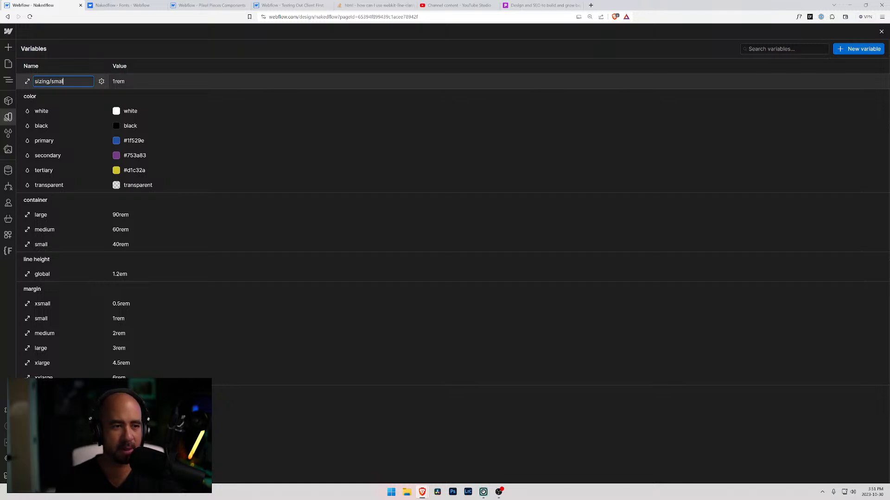
key("Return")
scroll(110, 305, "down", 5)
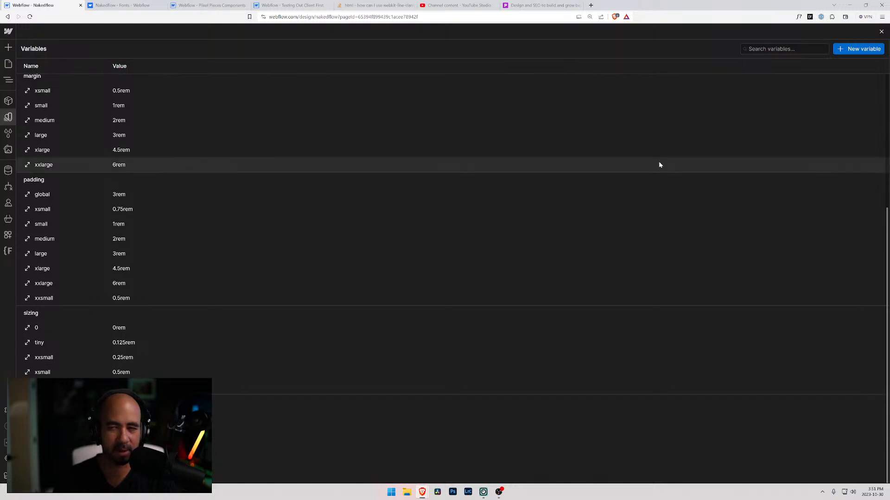
Recheck the margin-medium spacing in the Testing Out Client First project and add a 2rem size variable in Nakedflow.
left_click(301, 5)
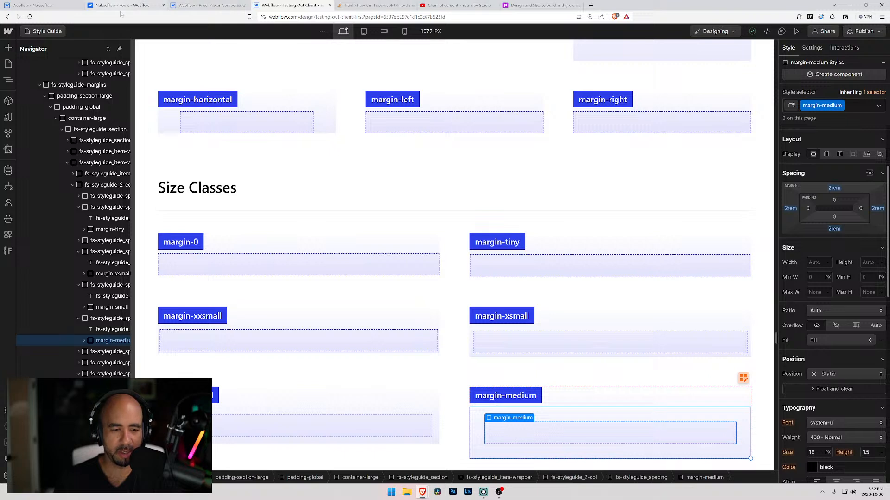
left_click(32, 5)
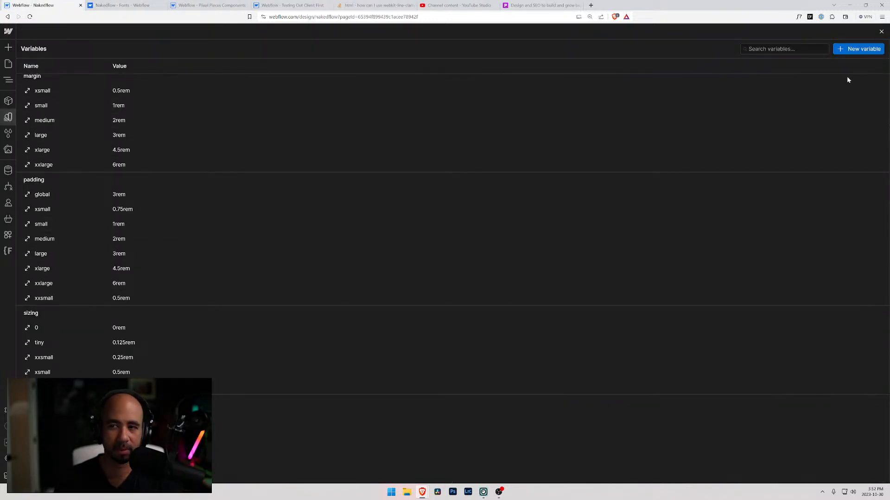
left_click(874, 51)
left_click(837, 68)
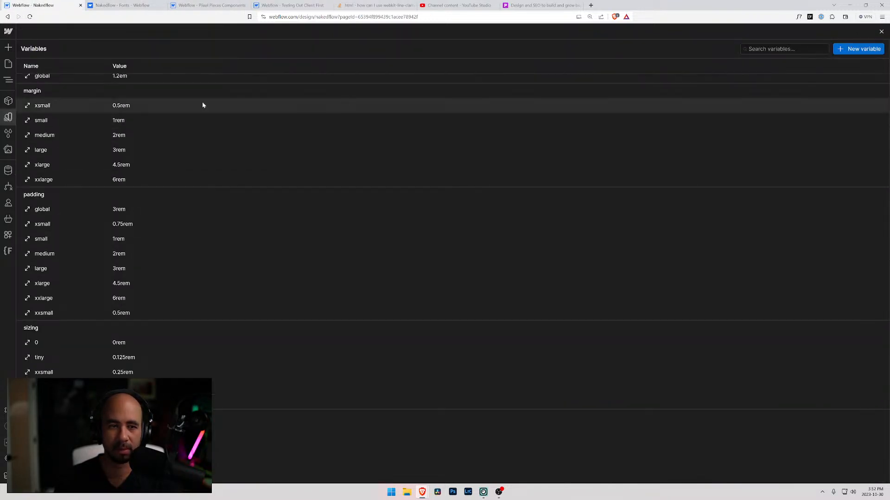
left_click(118, 81)
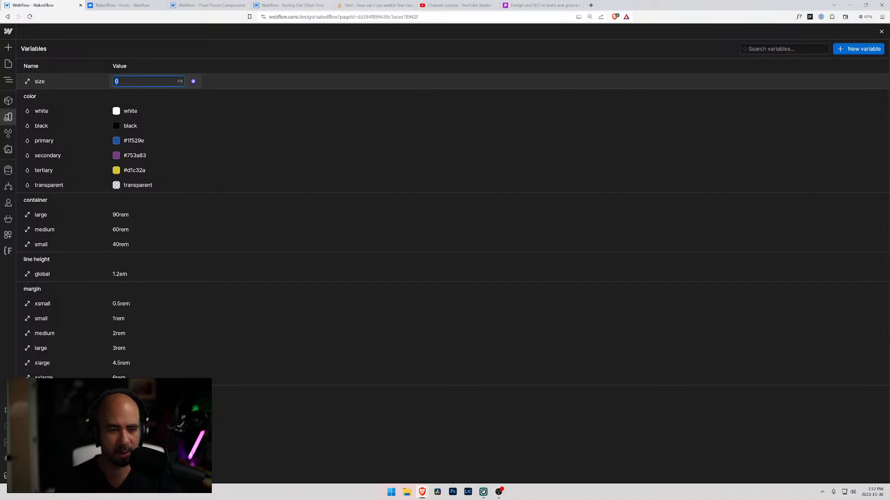
key("Return")
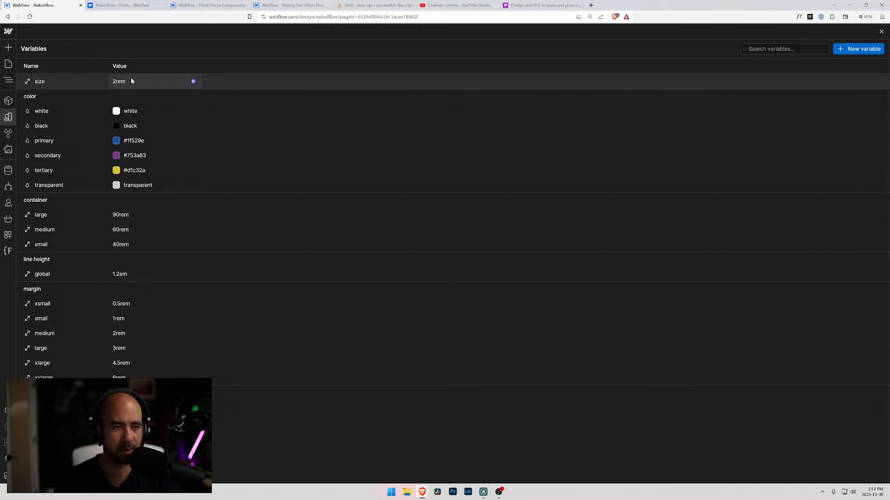
Rename the new 2rem size variable to sizing/medium.
left_click(40, 81)
left_click(45, 81)
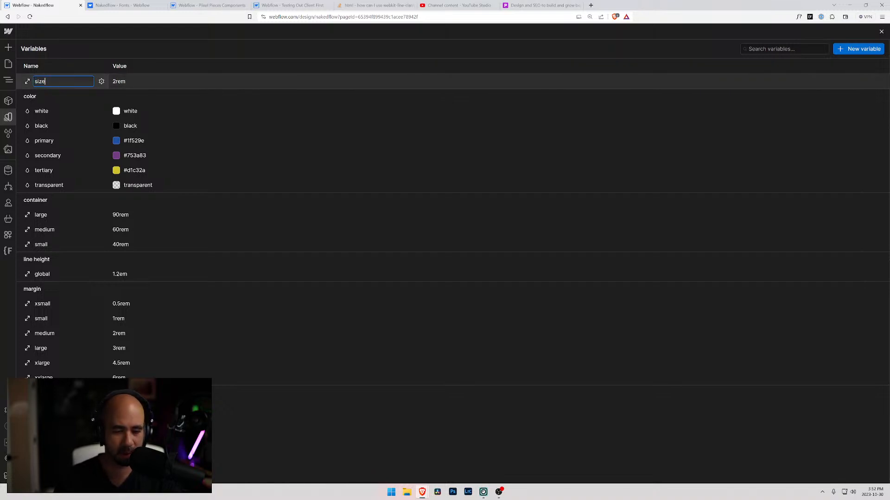
type("ing/medium")
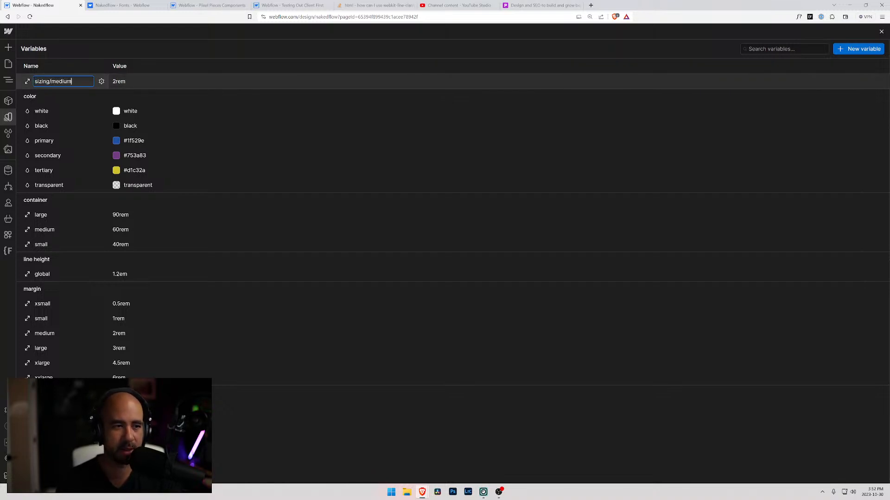
key("Return")
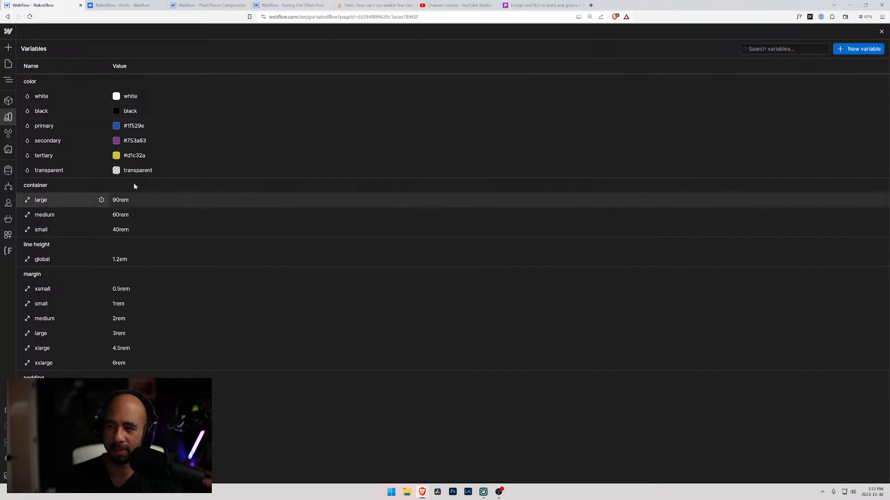
In the Testing Out Client First project, inspect the spacing of the margin-large, margin-xlarge, margin-xxlarge, margin-huge and margin-xhuge classes.
left_click(327, 5)
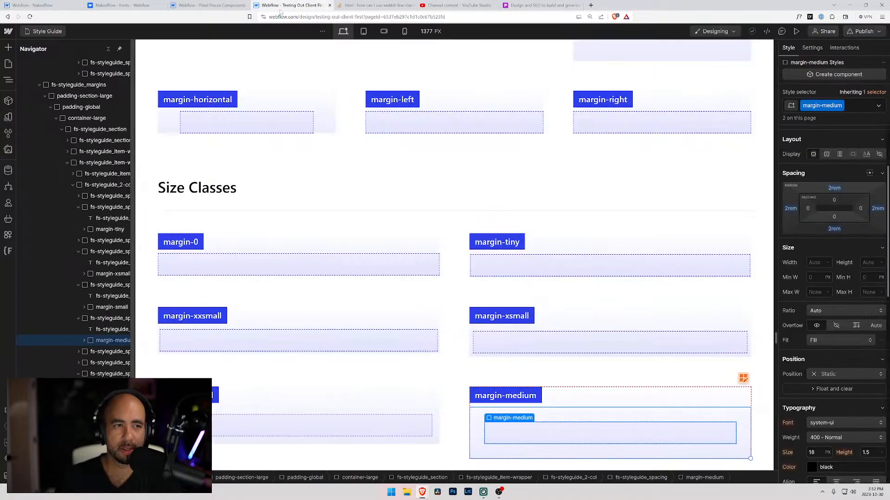
scroll(309, 240, "down", 4)
scroll(309, 240, "down", 3)
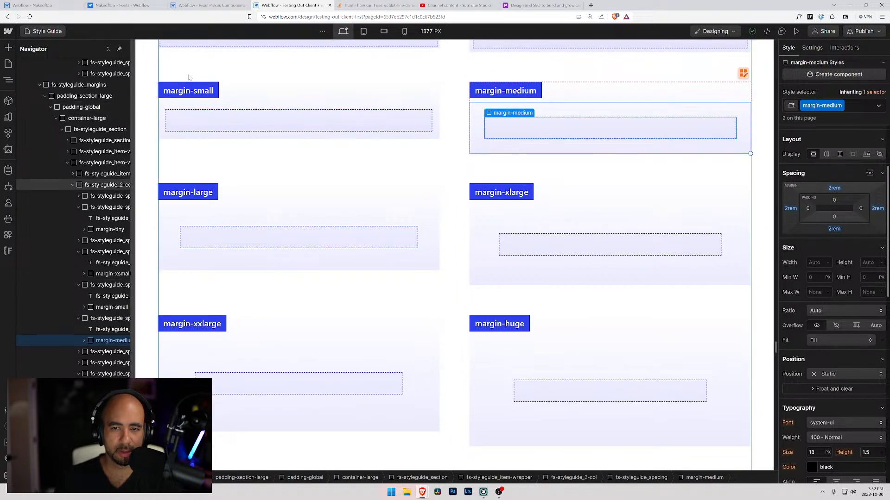
left_click(236, 241)
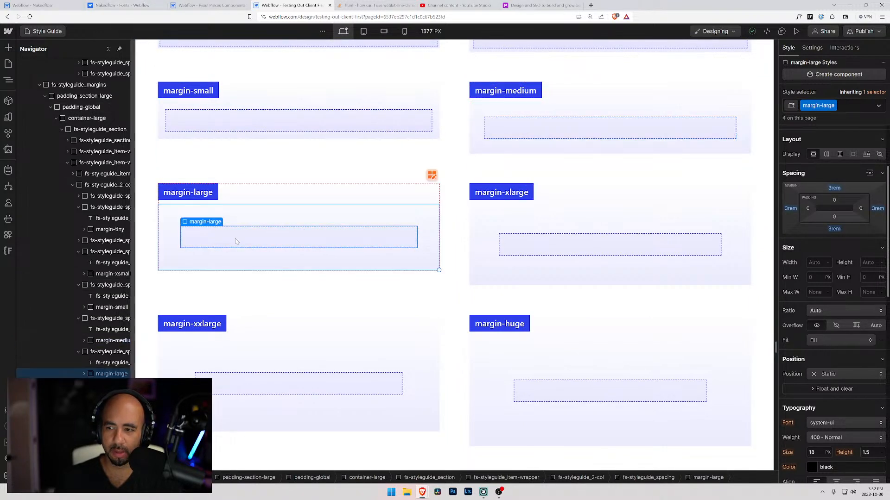
left_click(521, 244)
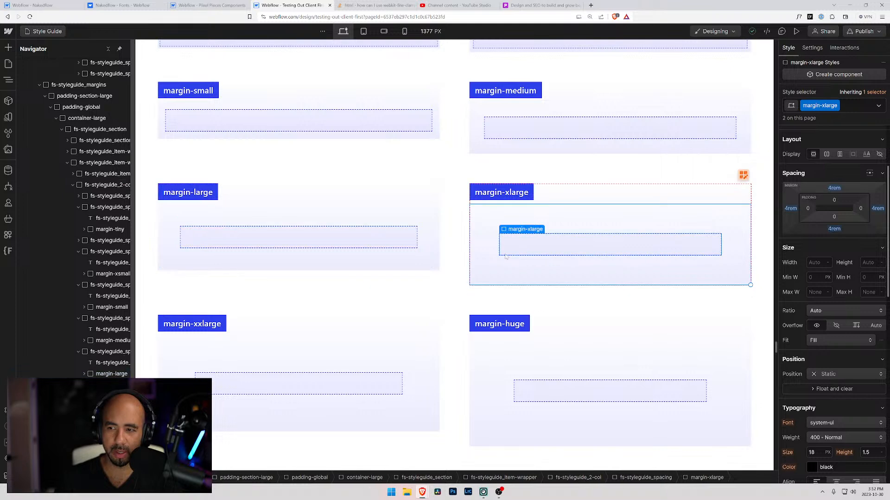
left_click(239, 376)
left_click(533, 391)
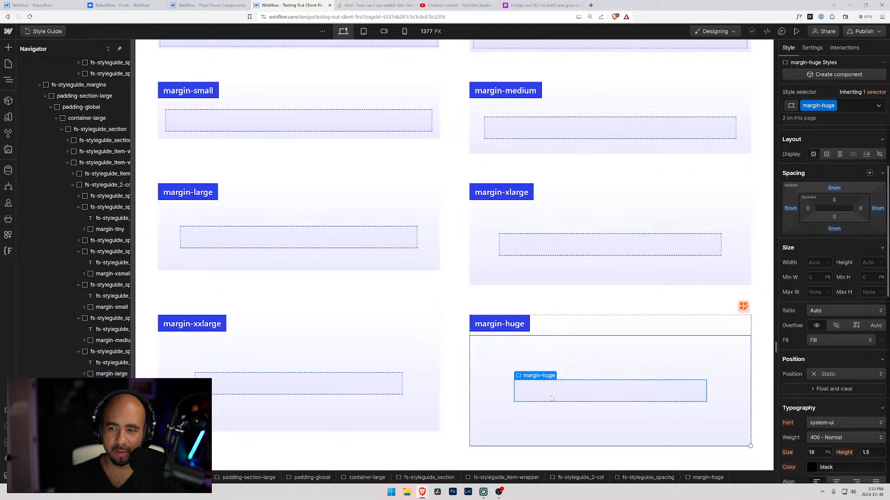
scroll(378, 374, "down", 5)
scroll(379, 375, "down", 2)
left_click(301, 292)
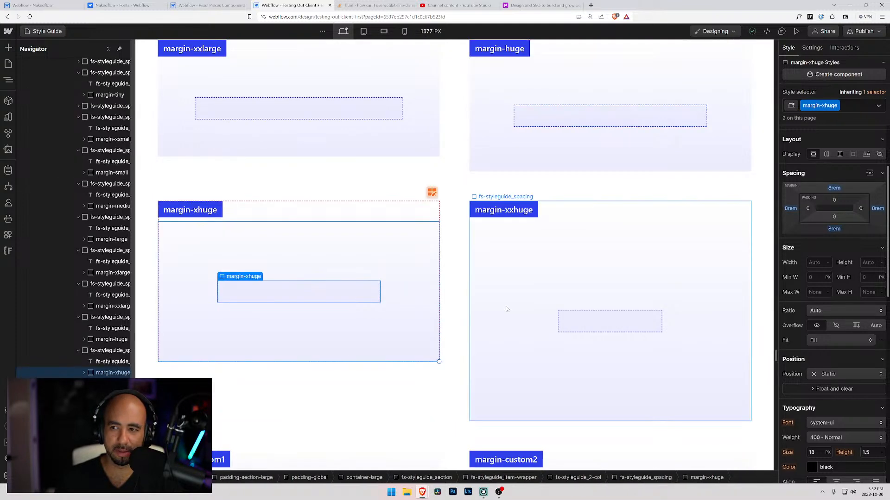
Inspect the spacing of the margin-xxhuge class and review the order of the margin size classes in the style guide.
left_click(555, 314)
left_click(581, 320)
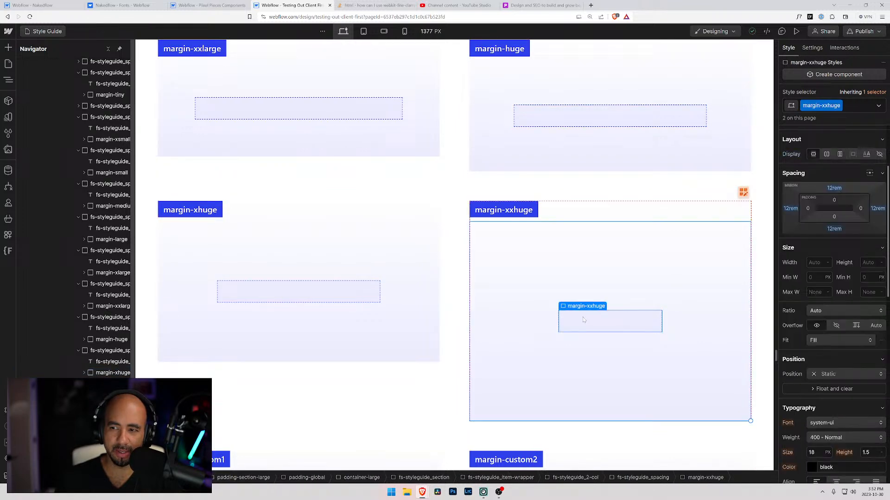
scroll(325, 288, "up", 4)
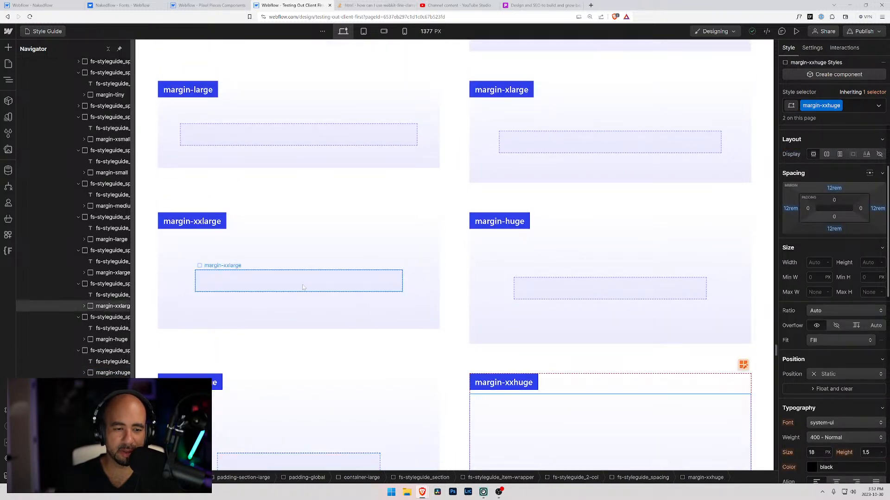
scroll(317, 295, "up", 10)
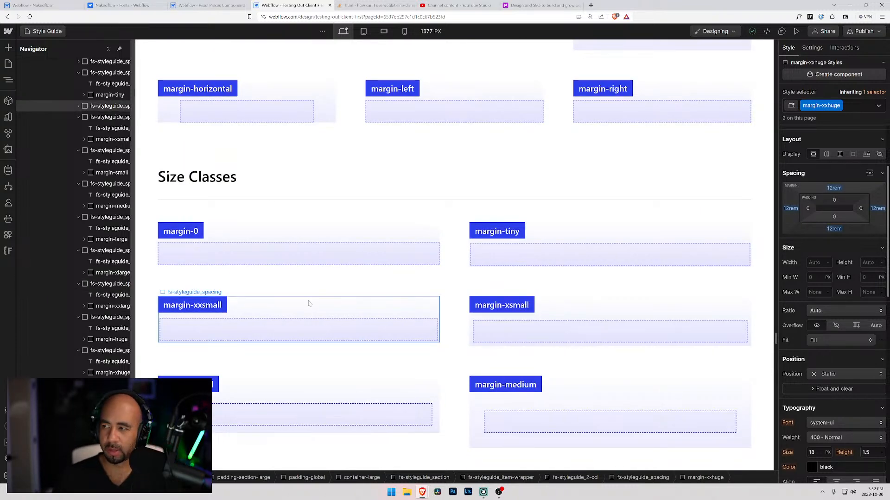
scroll(416, 344, "down", 5)
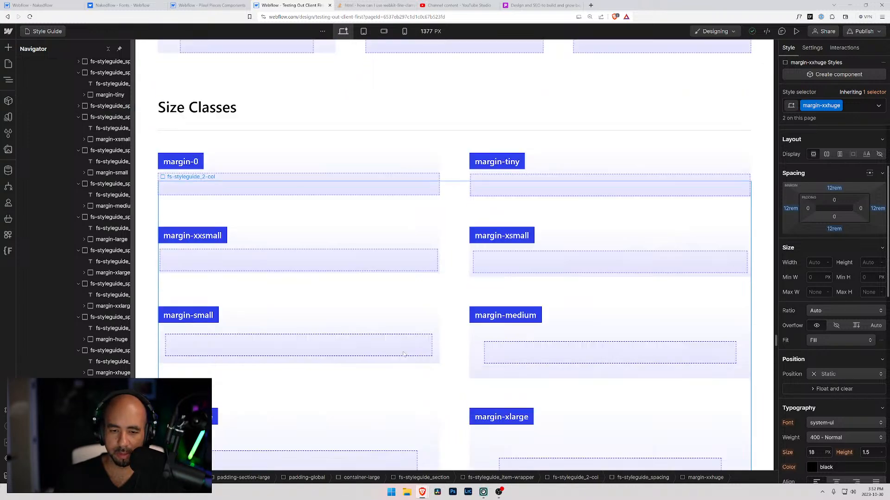
scroll(394, 353, "up", 2)
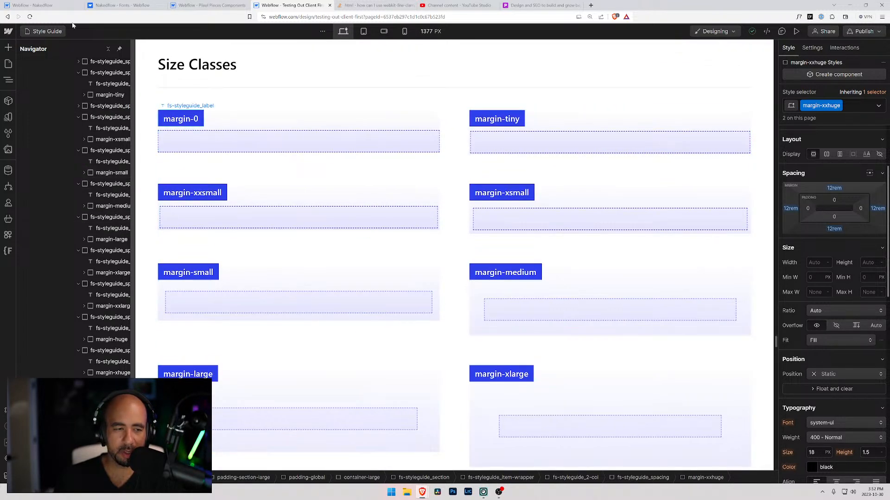
Switch to the Nakedflow project and create a size variable named sizing/large with a value of 3rem.
key("ctrl+1")
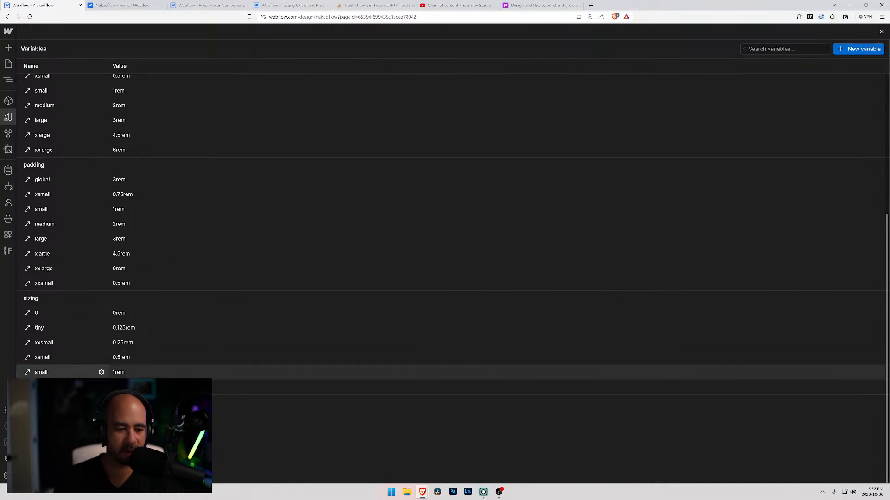
scroll(142, 377, "up", 1)
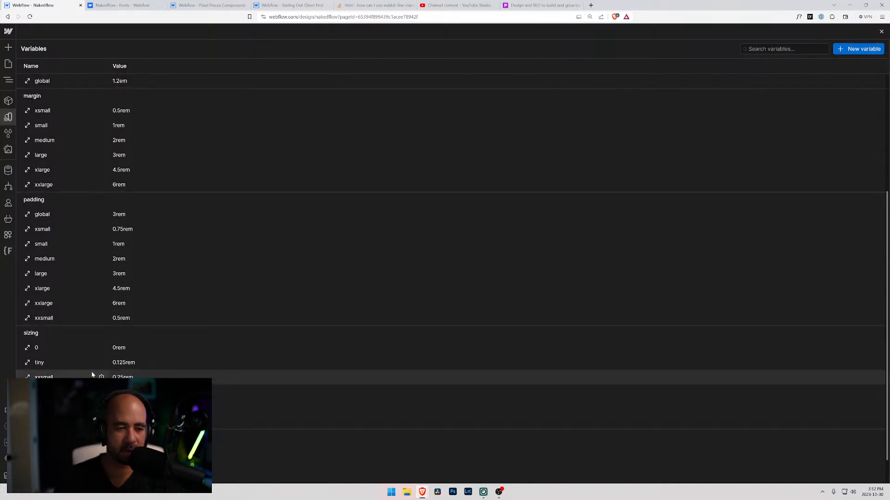
scroll(92, 371, "up", 5)
left_click(859, 49)
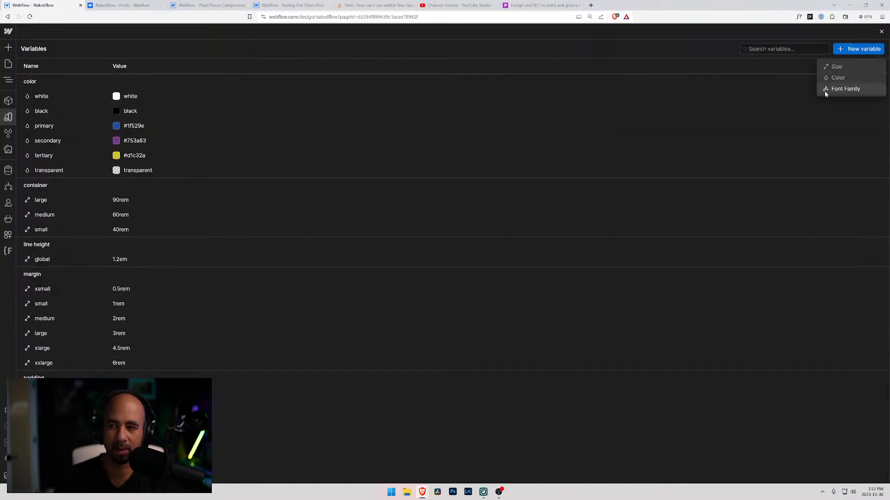
left_click(848, 67)
left_click(193, 81)
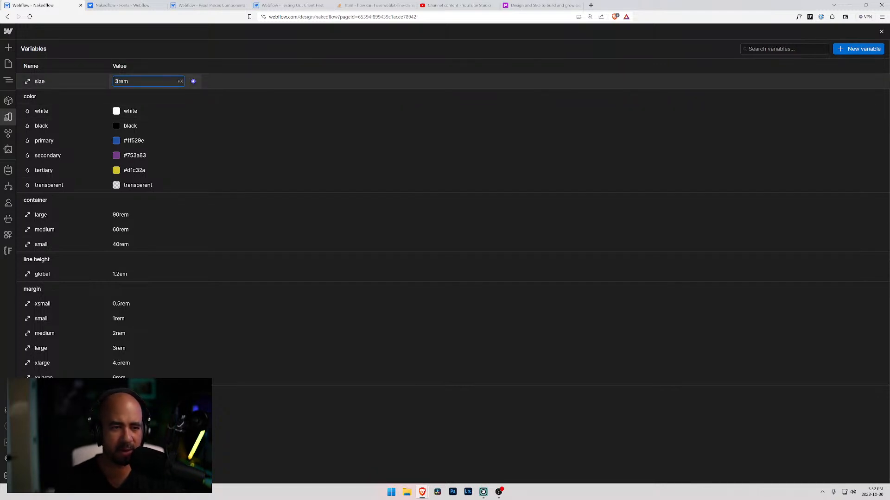
left_click(63, 82)
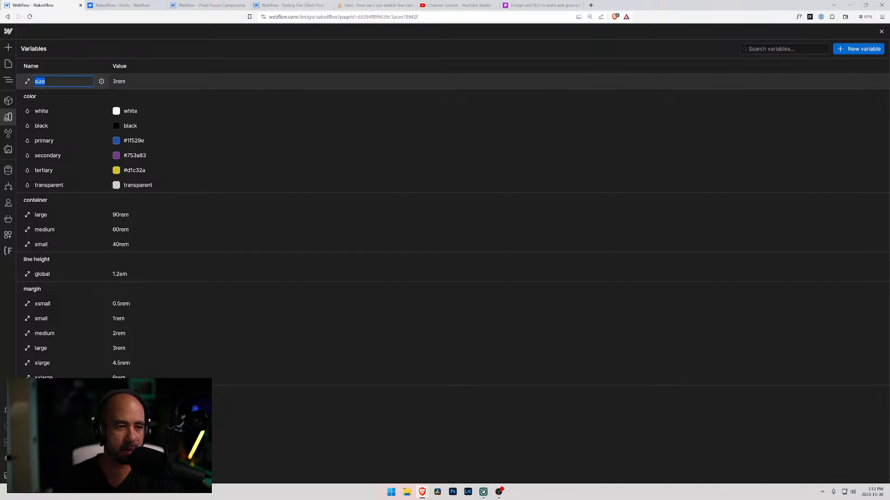
key("BackSpace")
type("ing/larg")
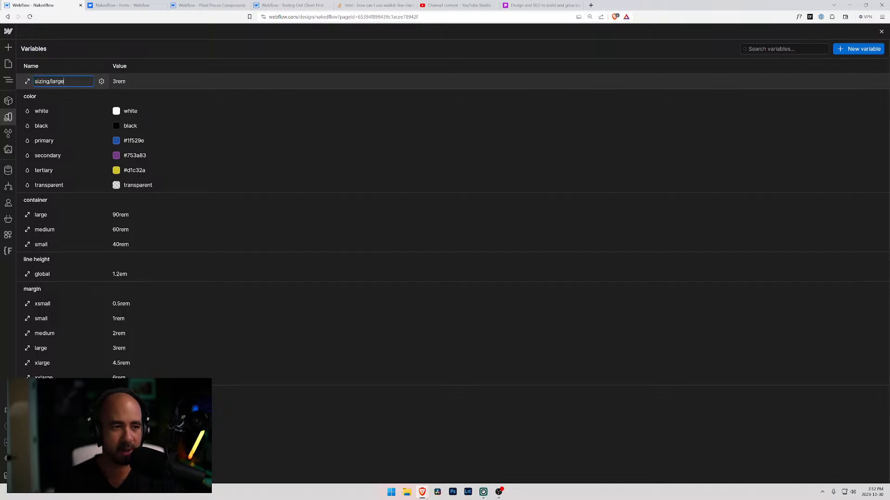
key("Return")
scroll(137, 262, "down", 5)
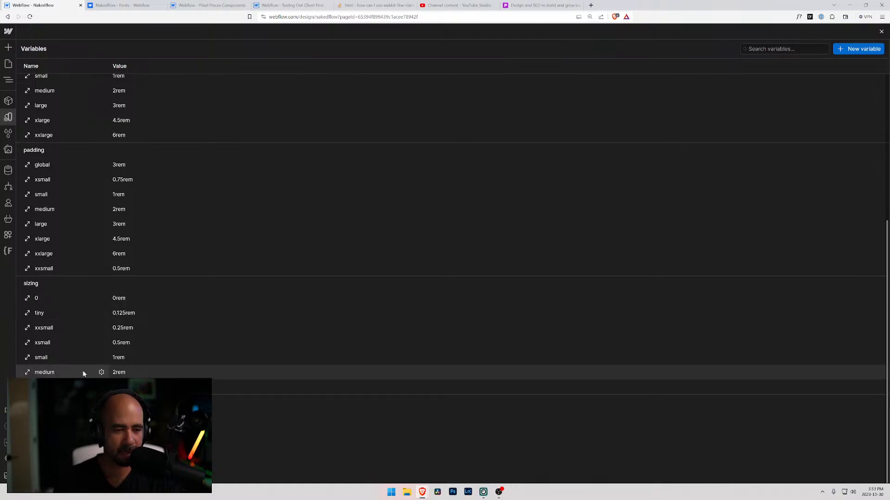
Create a size variable named sizing/xlarge with a value of 4rem.
left_click(855, 49)
scroll(446, 93, "up", 6)
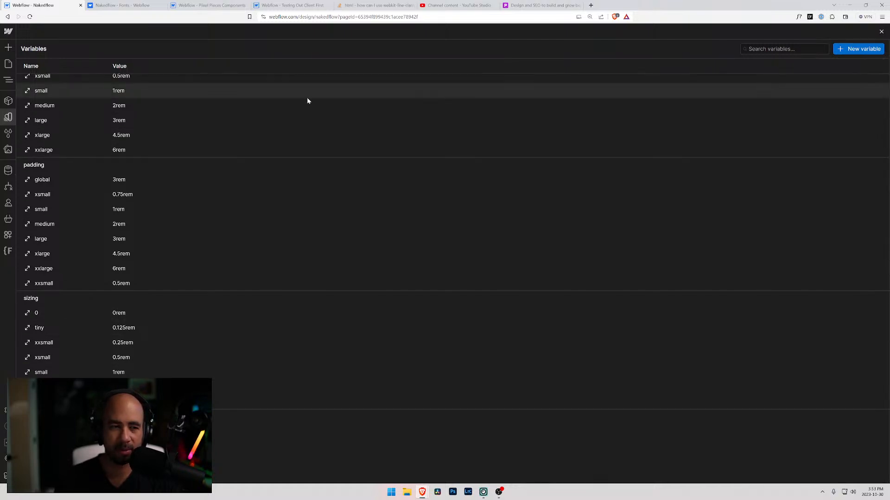
left_click(117, 82)
type("4rem")
key("Return")
key("shift+Tab")
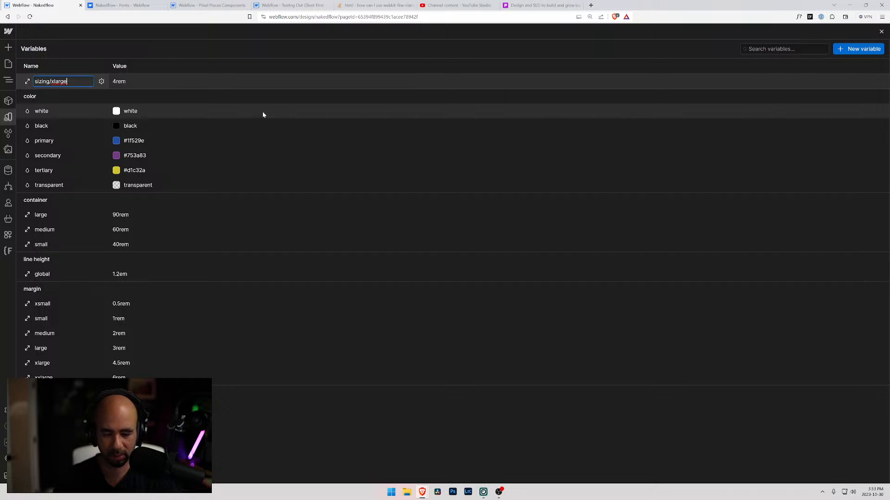
key("Return")
scroll(176, 288, "down", 5)
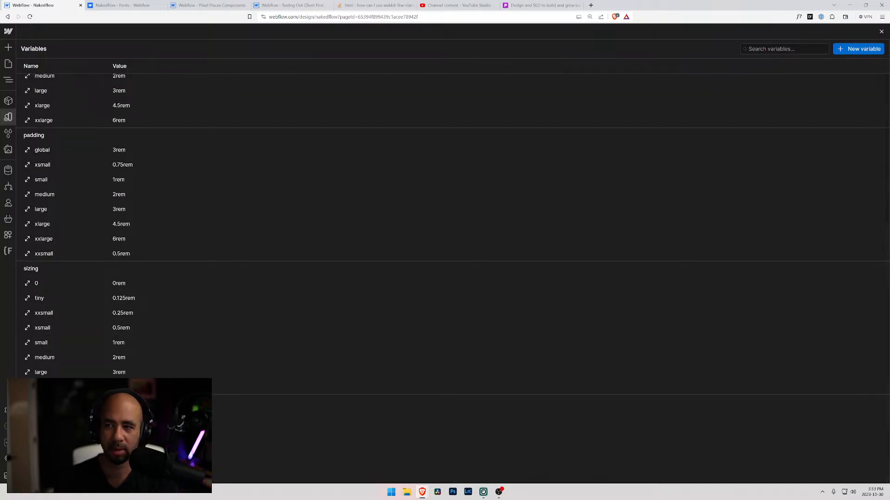
Create a size variable named sizing/xxlarge with a value of 5rem.
scroll(841, 101, "up", 5)
left_click(851, 50)
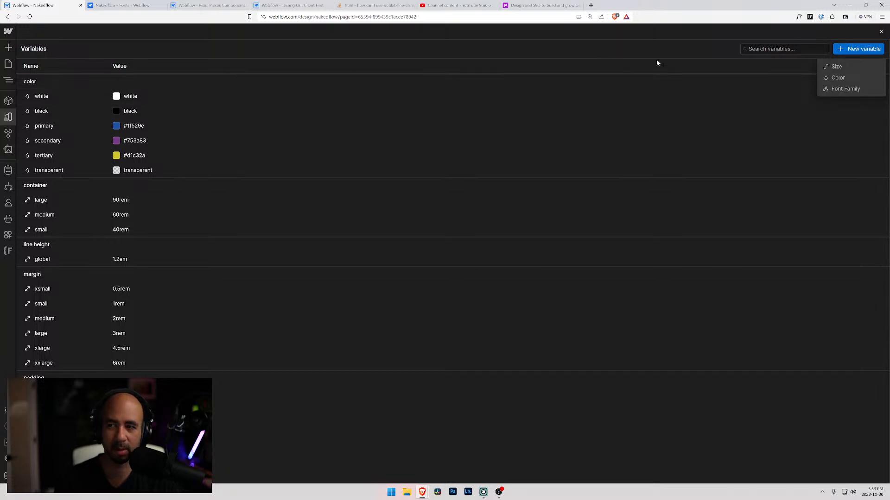
left_click(836, 67)
left_click(116, 82)
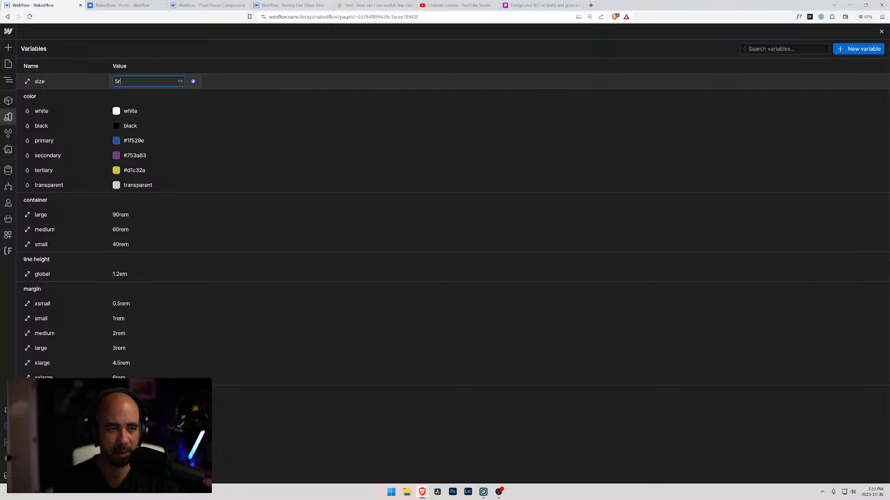
type("5rem")
left_click(51, 81)
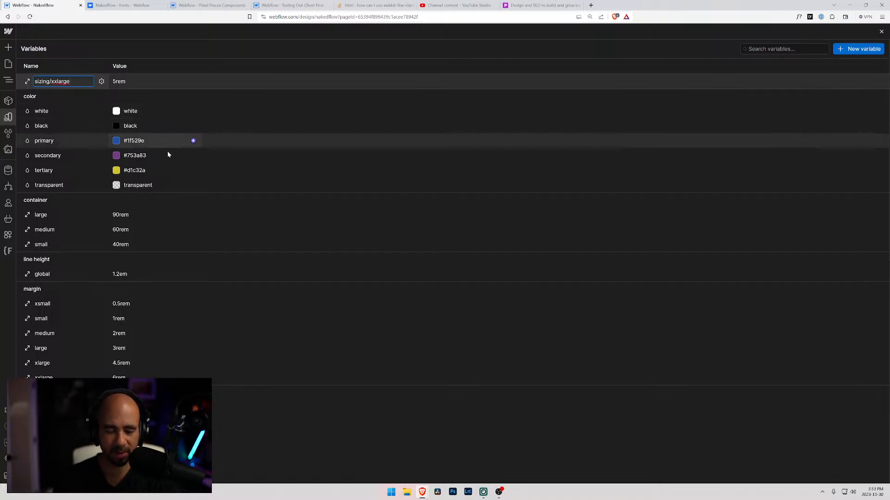
key("Return")
scroll(139, 204, "down", 5)
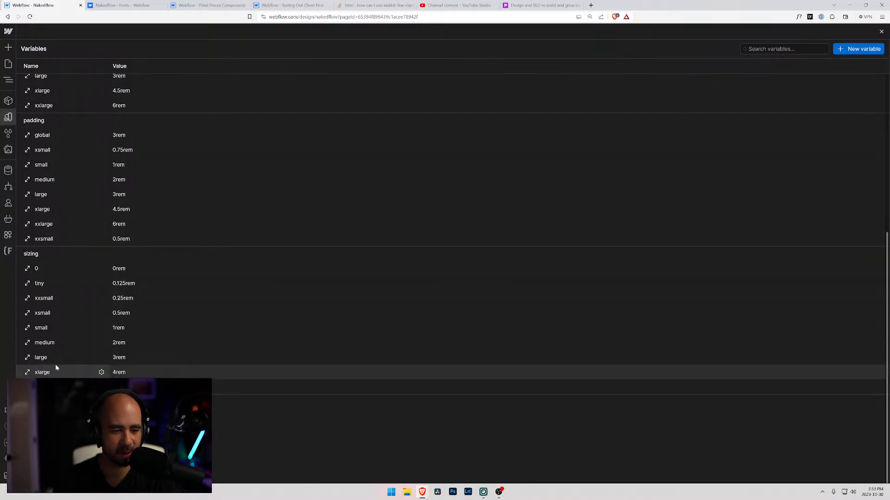
In the Testing Out Client First project, check which margin size classes follow margin-xxlarge.
left_click(291, 5)
scroll(510, 387, "down", 1)
scroll(510, 387, "down", 2)
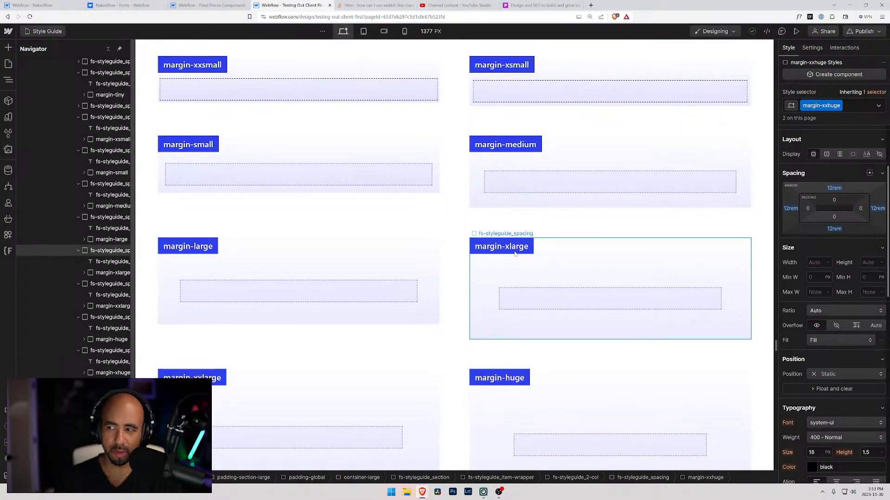
scroll(519, 292, "down", 3)
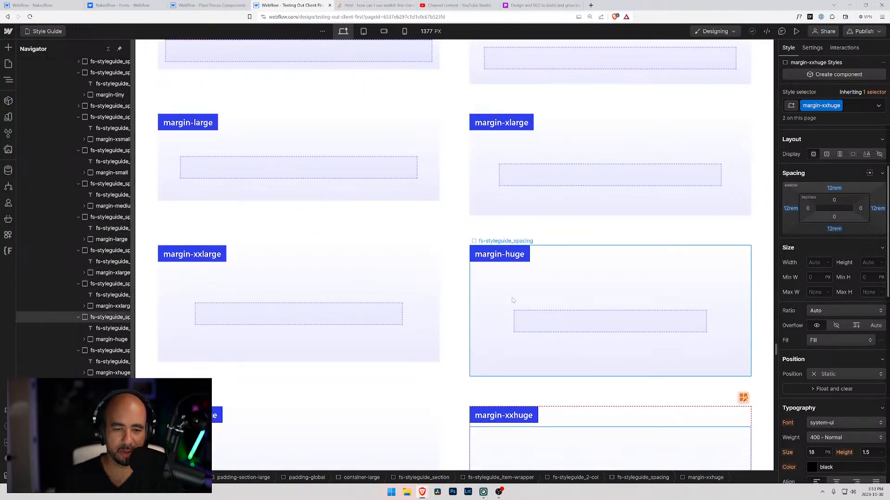
left_click(512, 301)
scroll(512, 300, "down", 4)
scroll(512, 300, "up", 4)
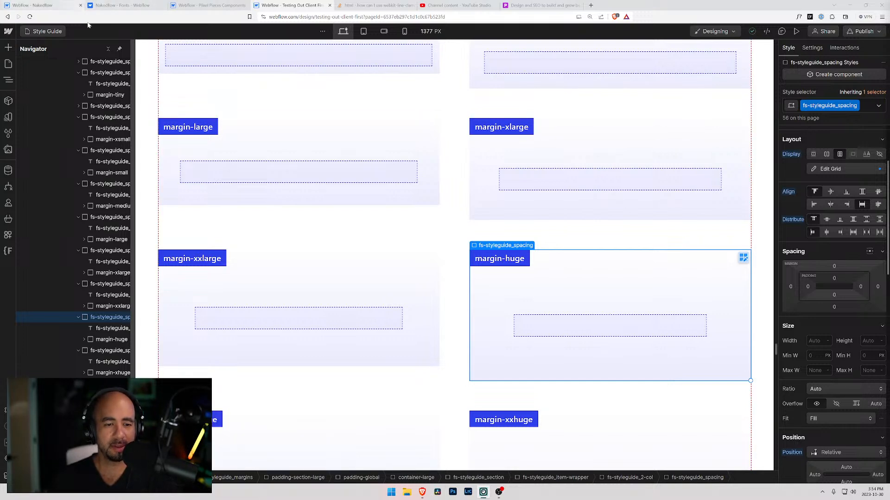
Back in the Nakedflow project, create a 6rem size variable in the sizing group, named to match the margin-huge class.
left_click(47, 8)
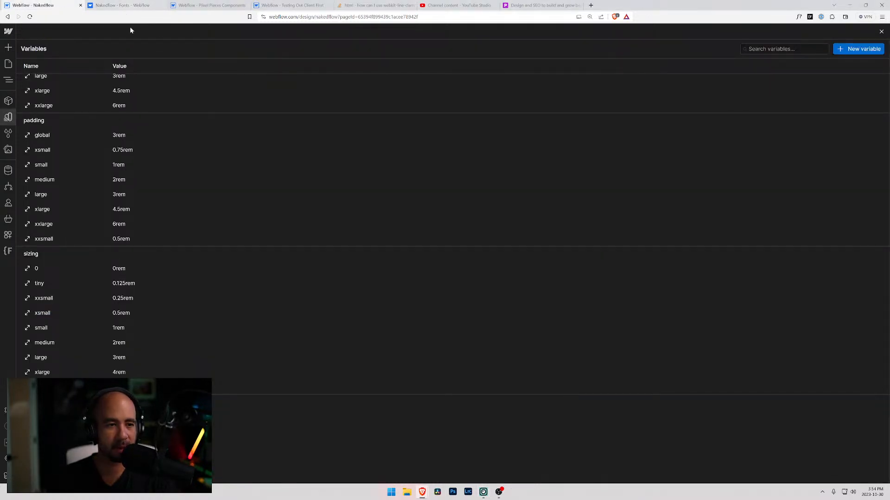
scroll(159, 158, "up", 5)
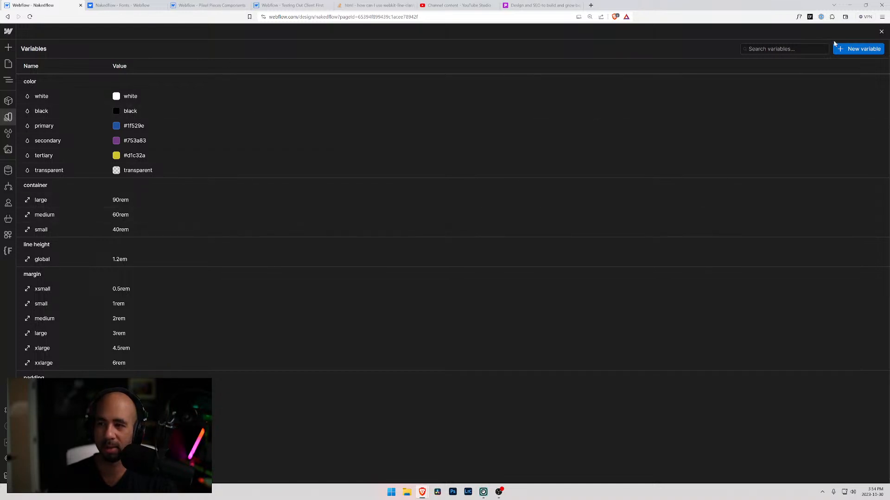
scroll(198, 235, "down", 5)
scroll(189, 235, "up", 5)
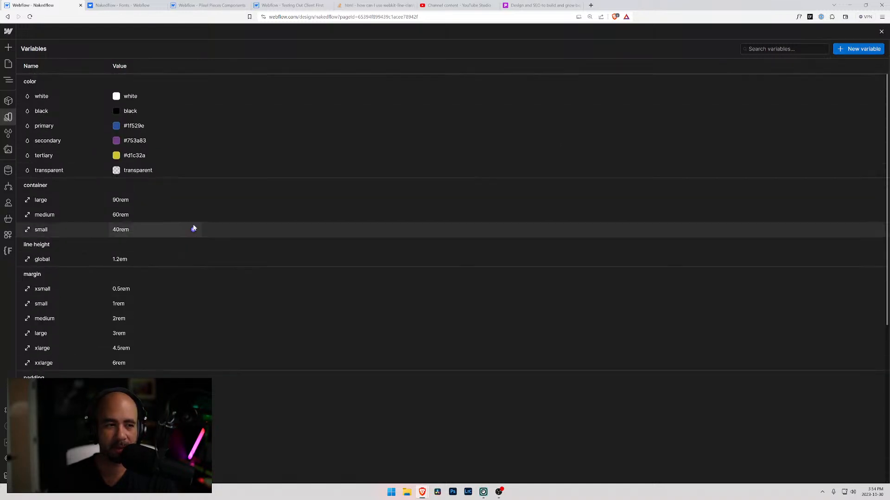
scroll(115, 310, "down", 5)
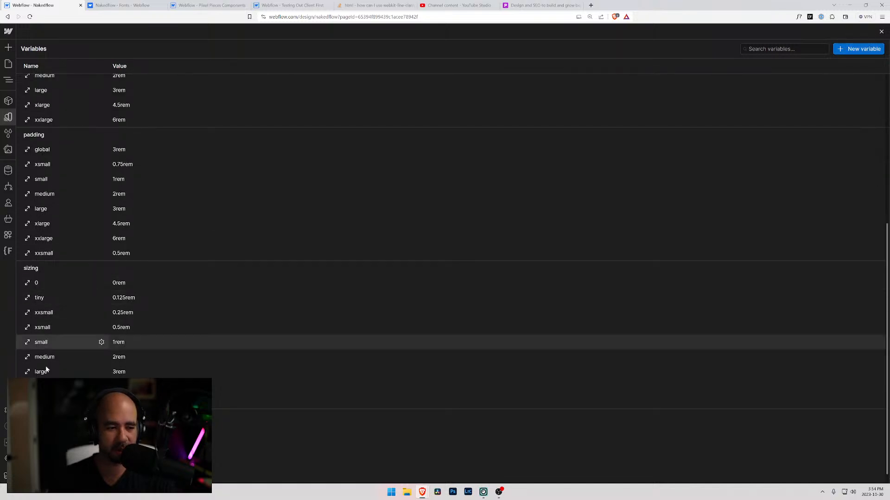
left_click(858, 50)
left_click(846, 69)
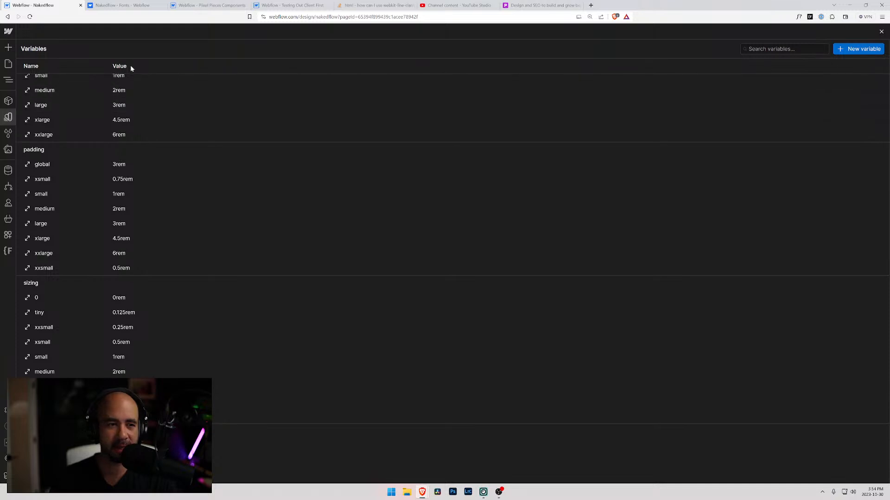
left_click(120, 83)
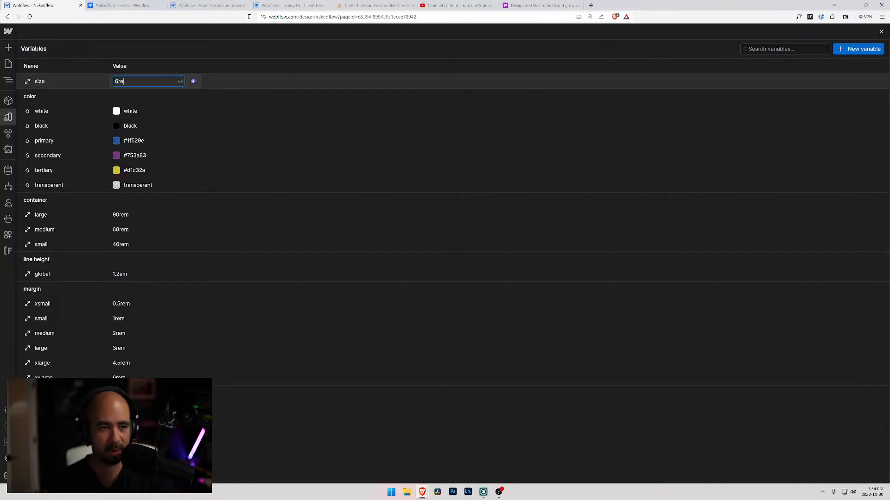
left_click(41, 81)
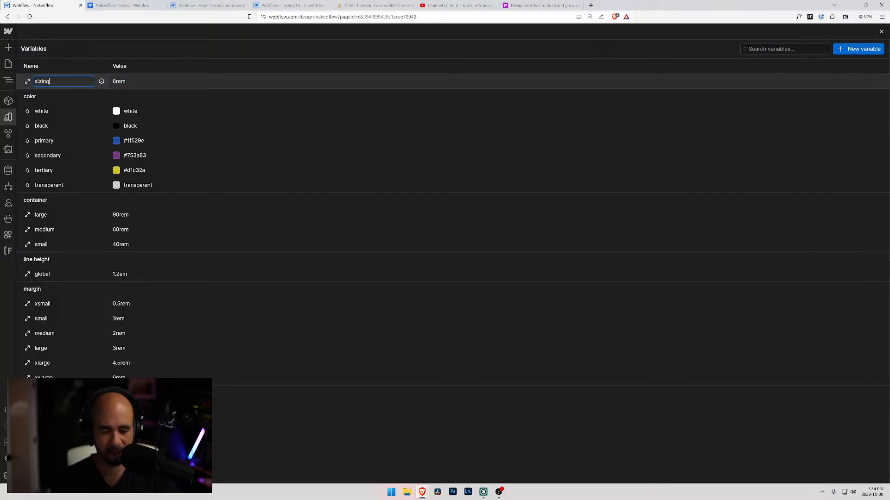
key("Return")
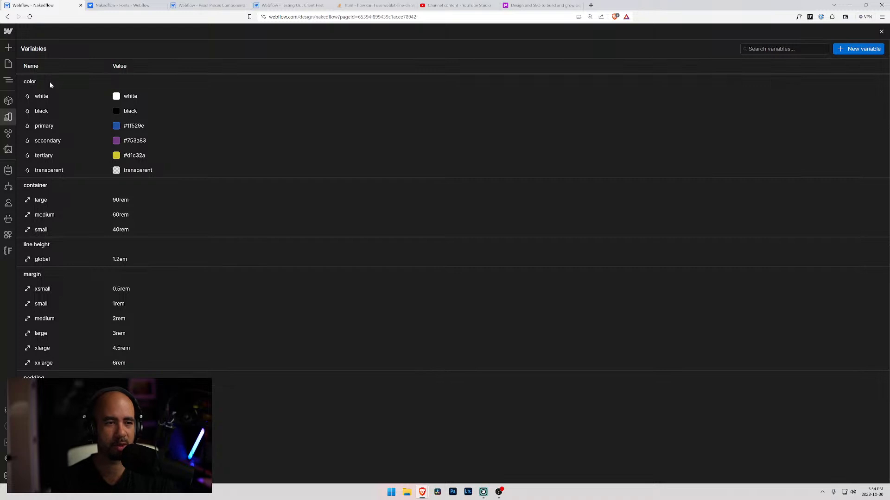
scroll(116, 274, "down", 5)
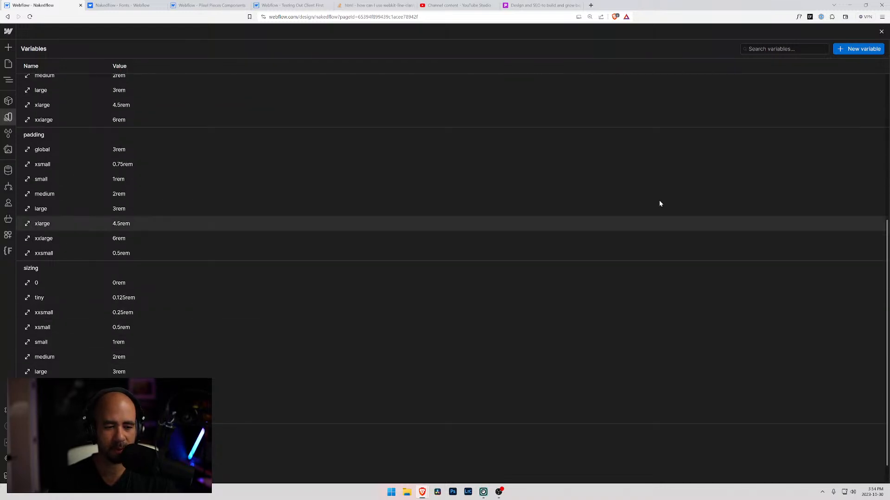
Create a size variable named sizing/xhuge with a value of 8rem.
left_click(850, 53)
left_click(837, 66)
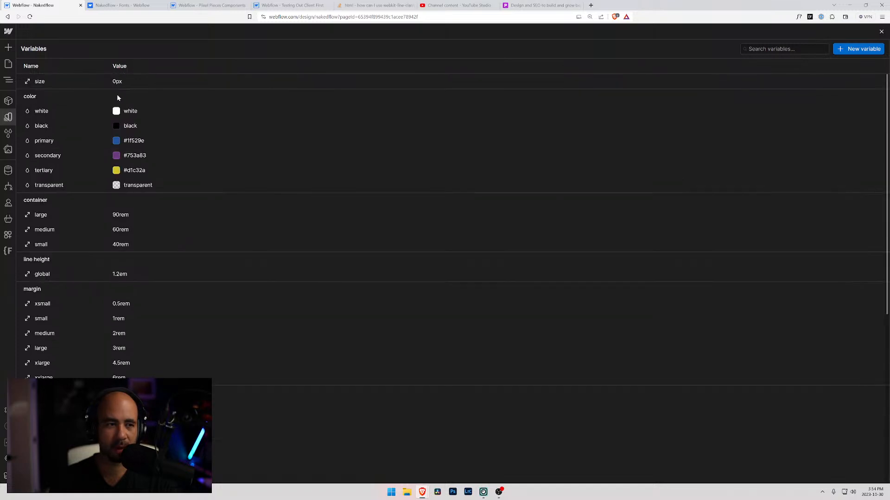
left_click(120, 81)
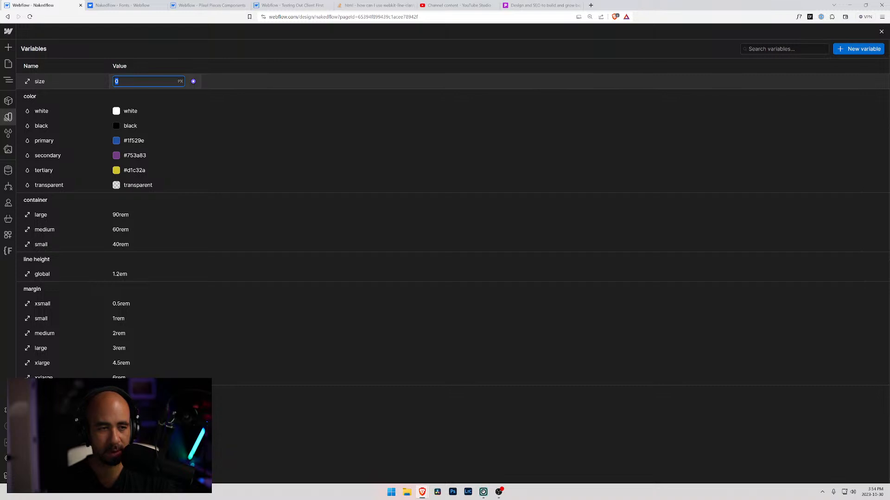
left_click(48, 81)
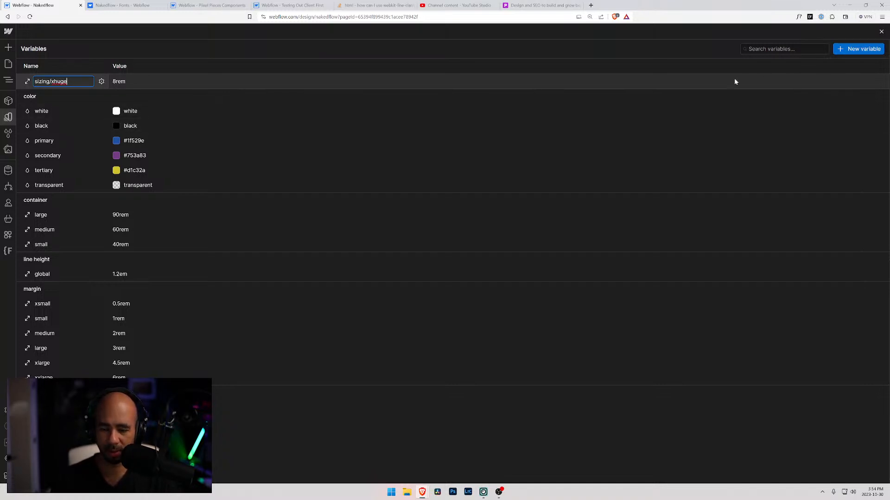
key("Return")
Create a size variable named sizing/xxhuge with a value of 12rem.
left_click(858, 48)
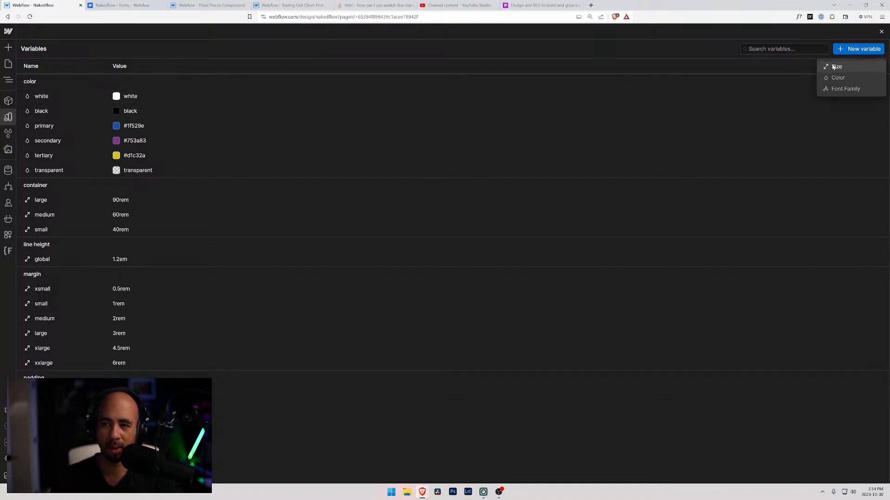
left_click(835, 66)
left_click(122, 82)
type("12")
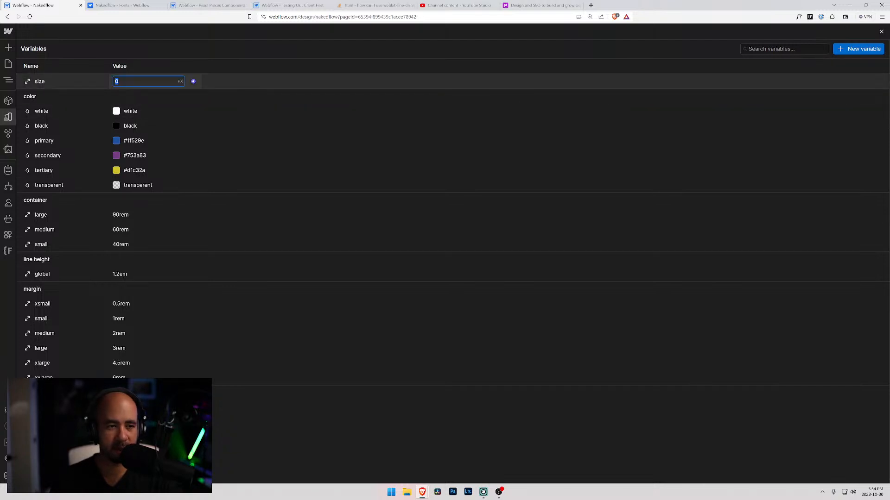
type("rem")
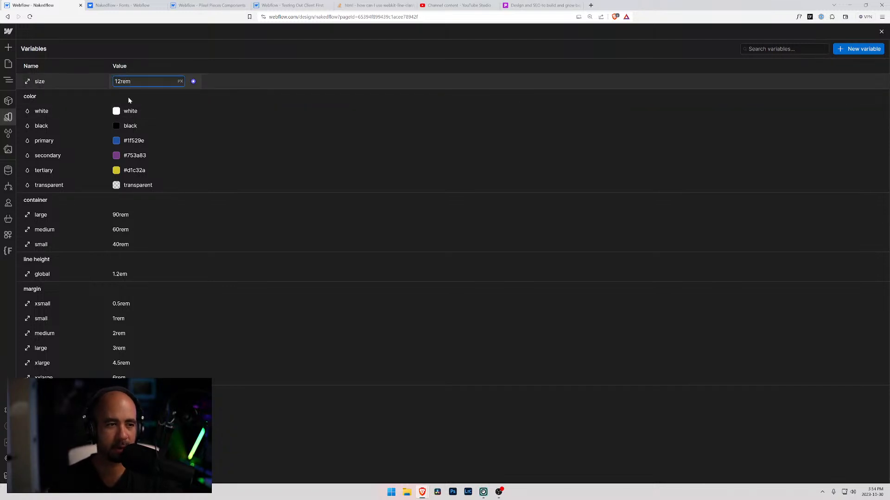
left_click(48, 81)
key("BackSpace")
type("ing/xxhug")
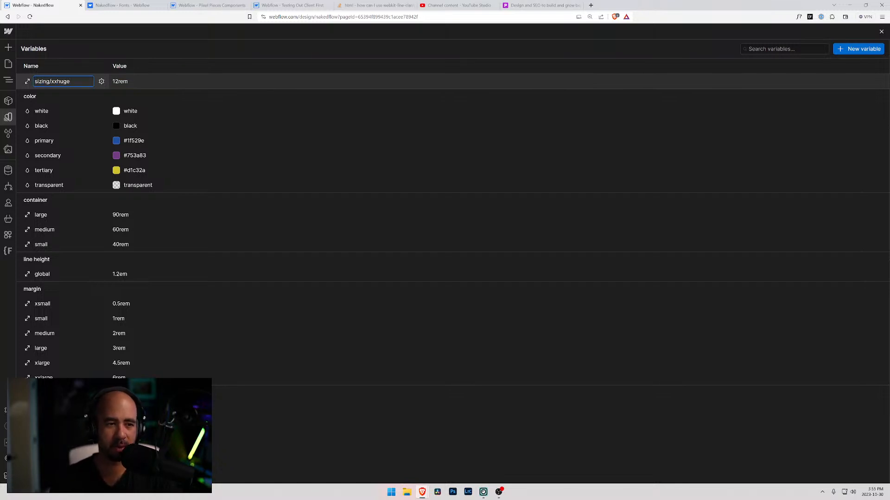
left_click(198, 83)
Compare the values in the completed sizing group with those in the margin and padding variable groups.
scroll(166, 274, "down", 6)
scroll(165, 283, "down", 1)
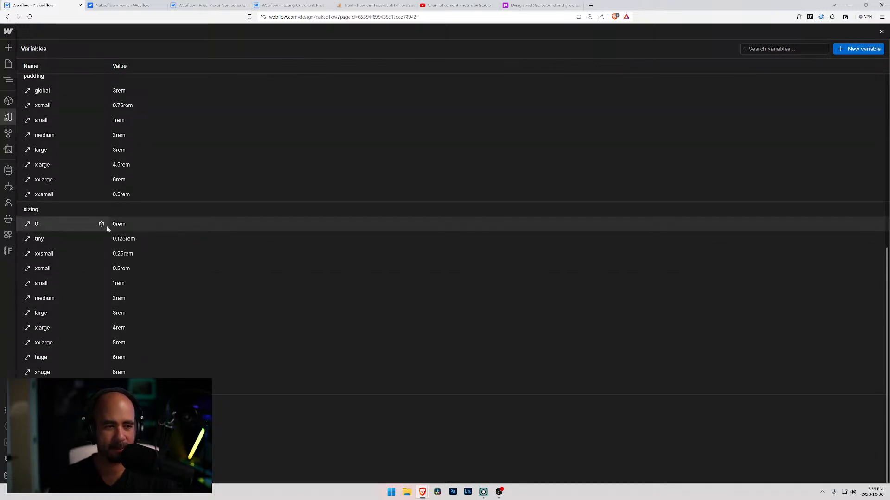
scroll(124, 249, "up", 4)
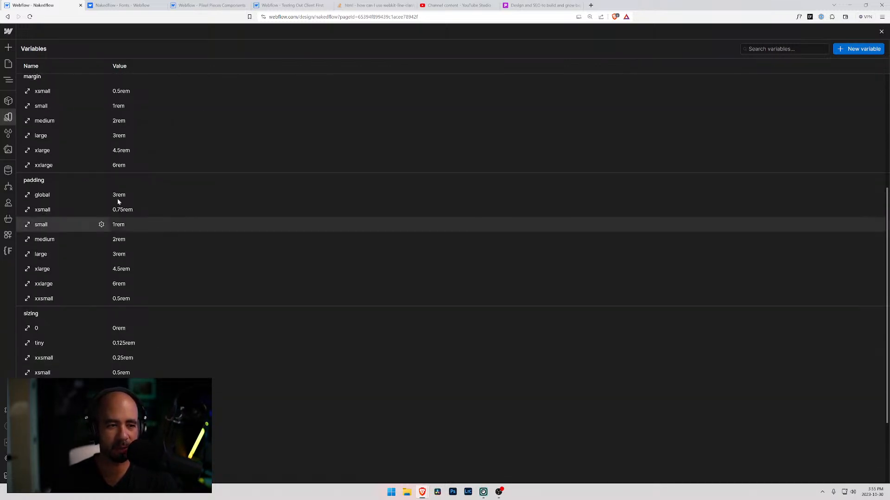
scroll(79, 139, "up", 3)
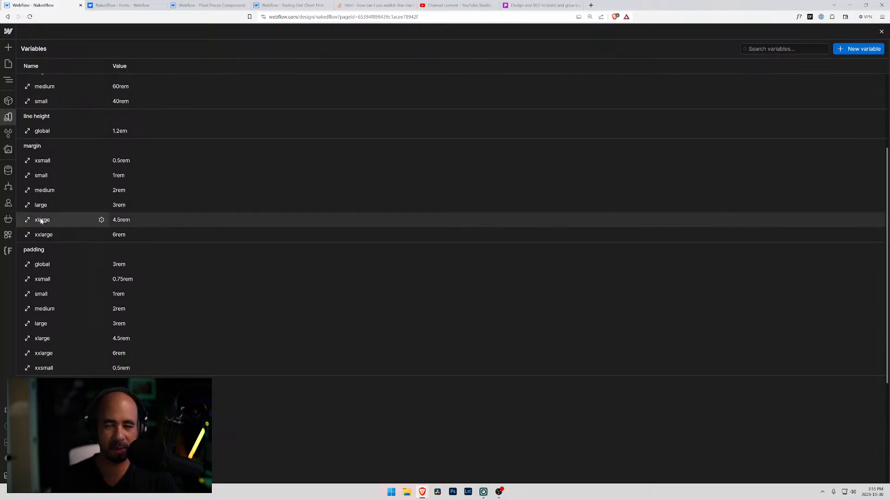
scroll(44, 267, "down", 7)
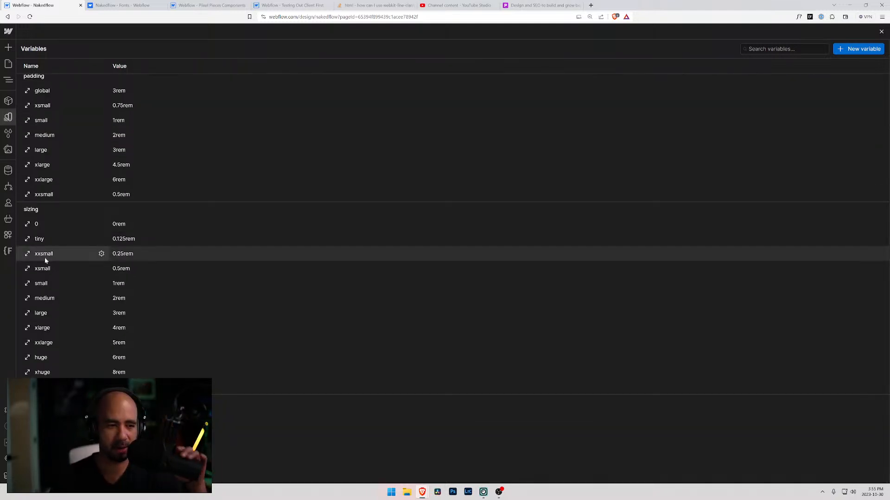
left_click(120, 4)
left_click(41, 5)
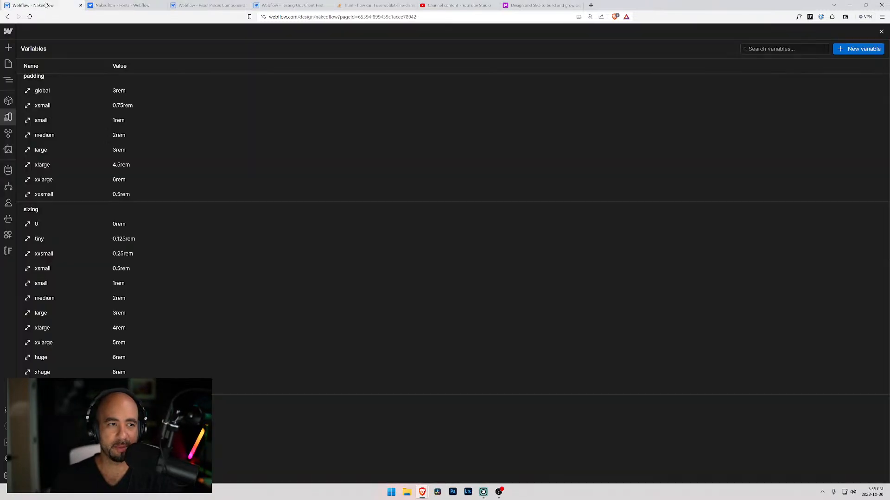
Return to the Styleguide page with its element structure shown and review its sections from Text Alignments up to the headings.
left_click(8, 64)
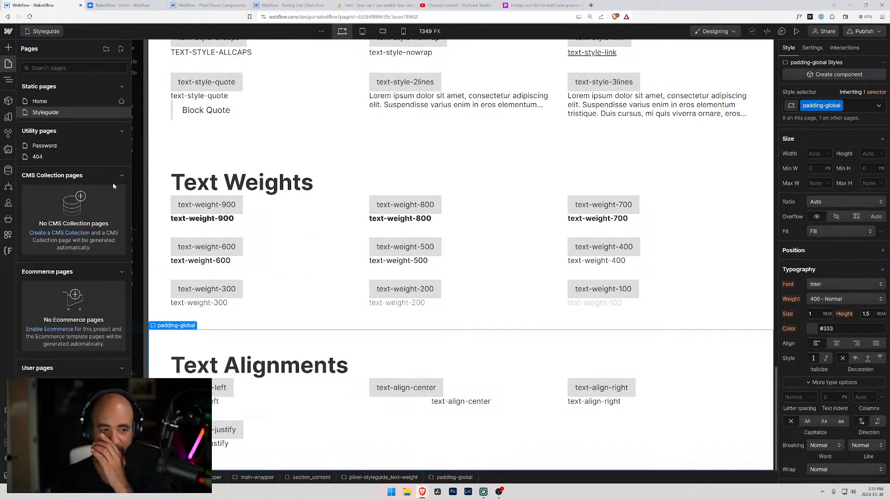
left_click(8, 65)
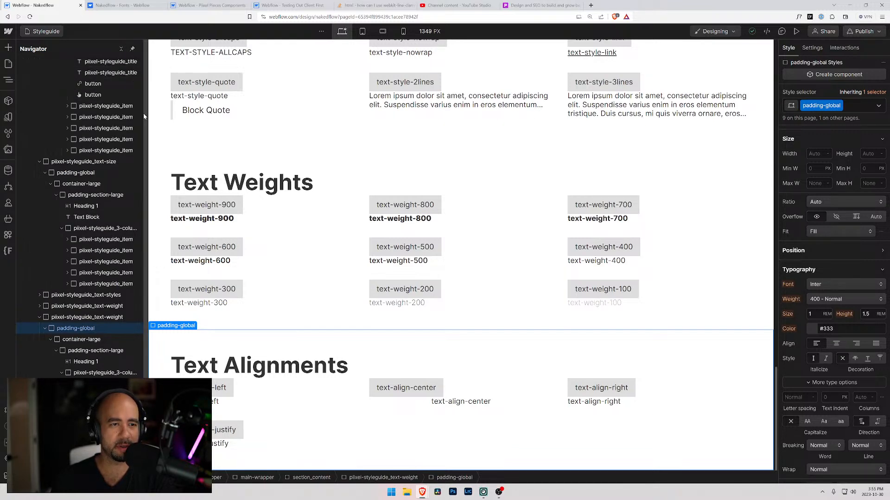
left_click_drag(141, 115, 124, 115)
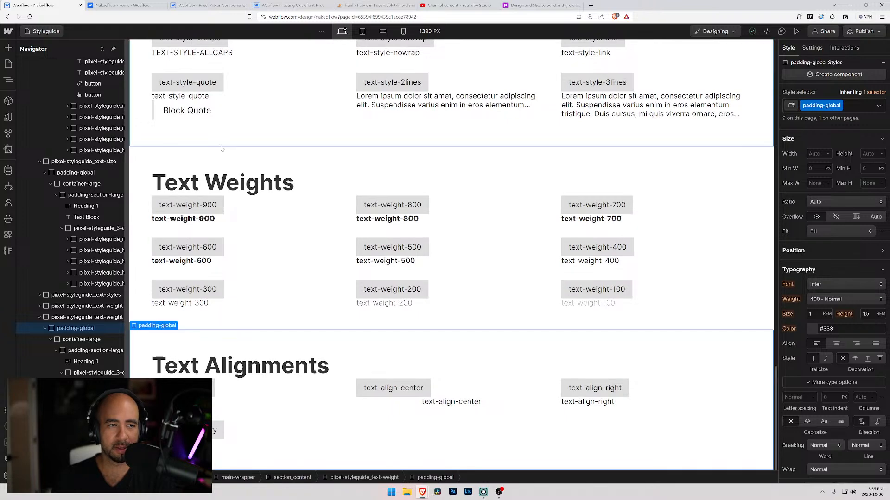
scroll(338, 207, "up", 3)
scroll(338, 207, "down", 4)
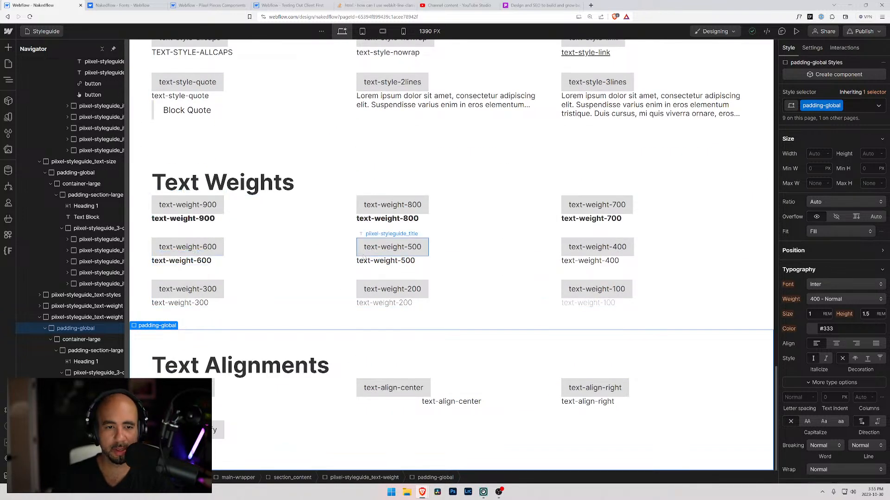
scroll(289, 319, "up", 5)
scroll(289, 318, "up", 4)
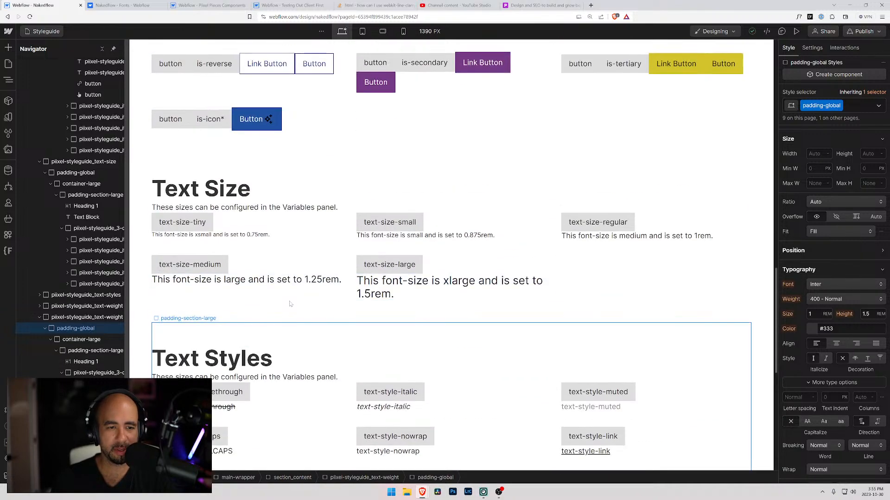
scroll(288, 306, "down", 5)
scroll(287, 301, "up", 1)
scroll(286, 302, "up", 15)
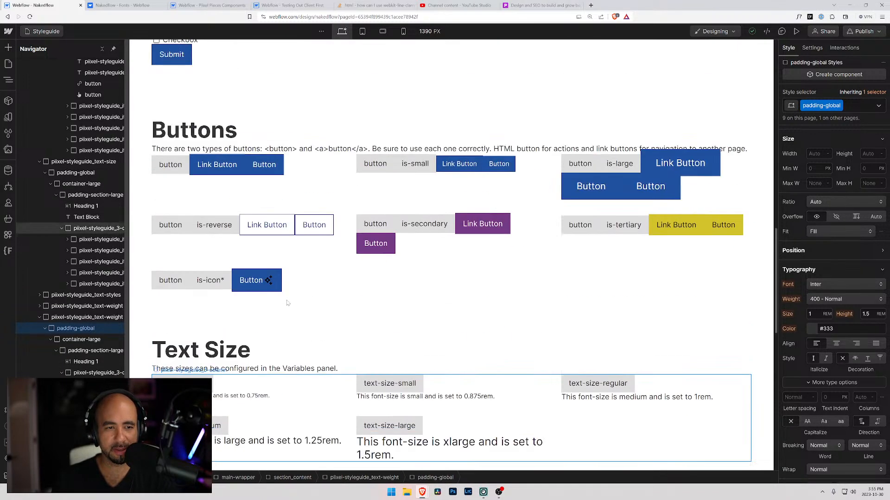
scroll(287, 303, "up", 4)
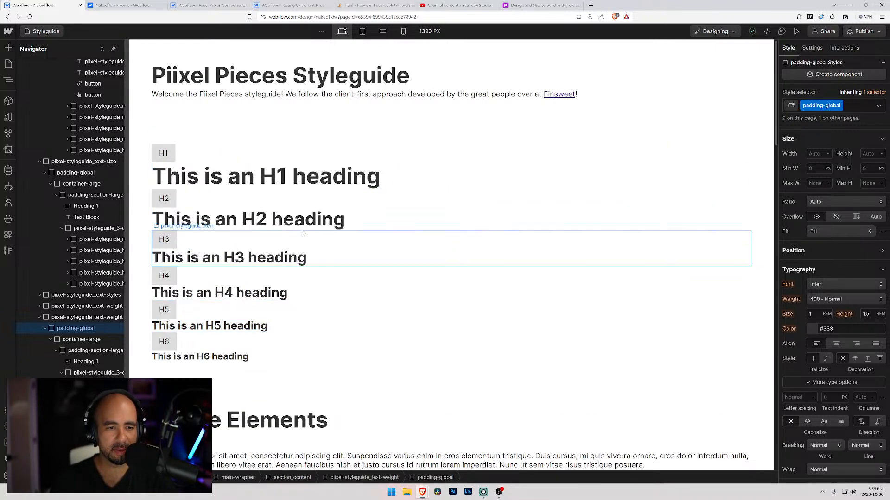
Inspect how the headings and Native Elements sections are nested, from padding-global and container-large down to the Native Elements heading.
left_click(287, 187)
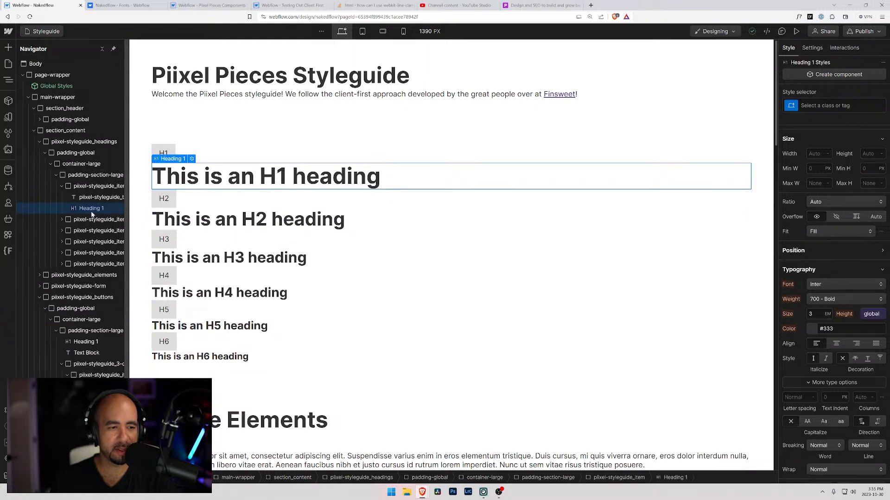
left_click(62, 186)
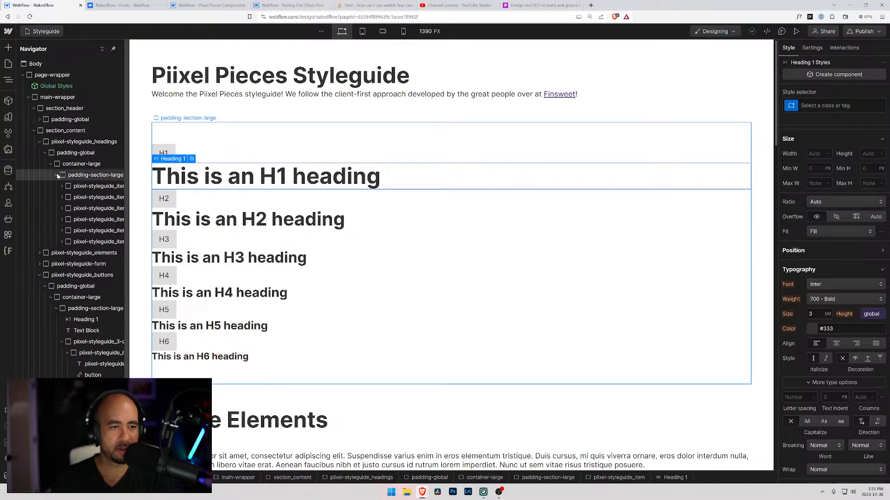
left_click(40, 254)
left_click(45, 265)
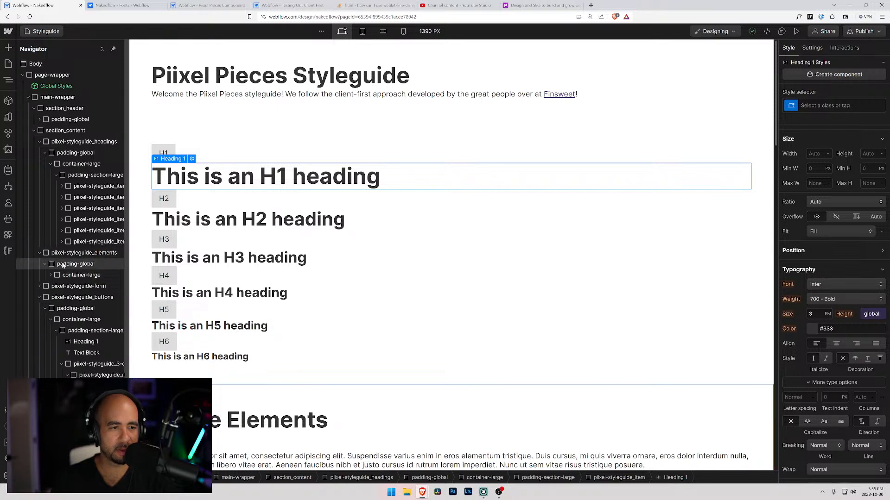
left_click(63, 265)
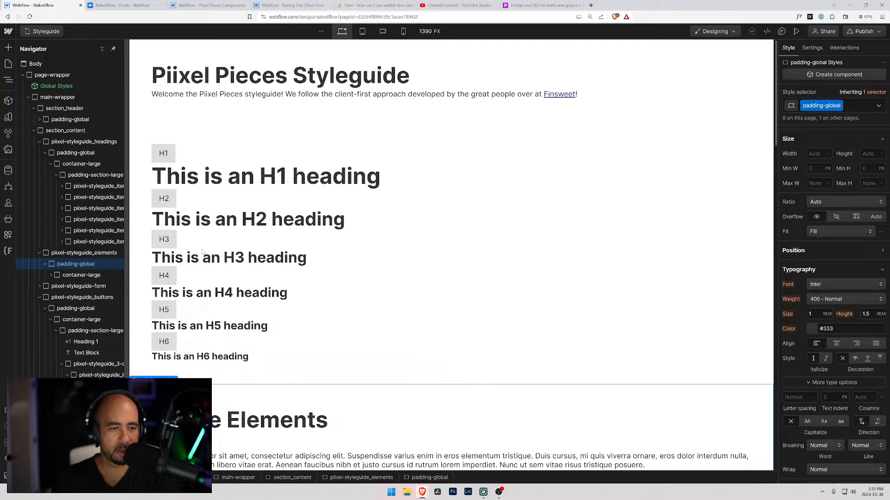
scroll(168, 255, "down", 3)
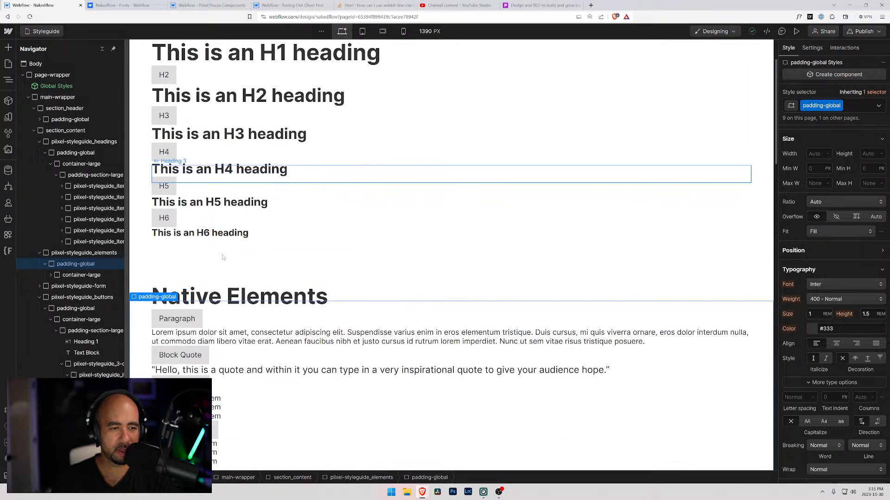
left_click(78, 155)
left_click(78, 165)
left_click(51, 275)
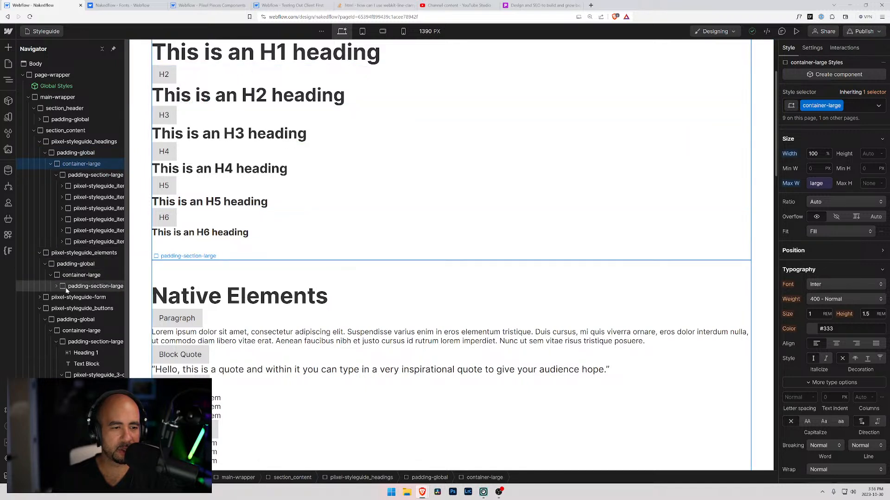
left_click(56, 287)
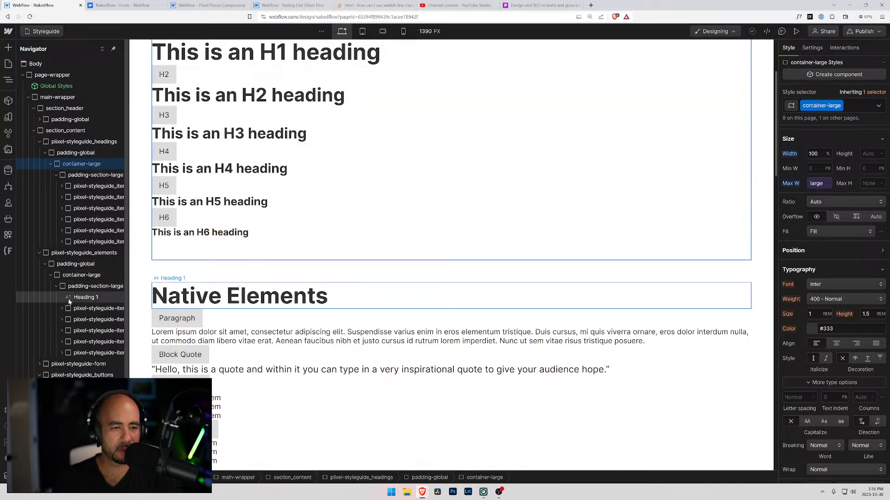
left_click(69, 300)
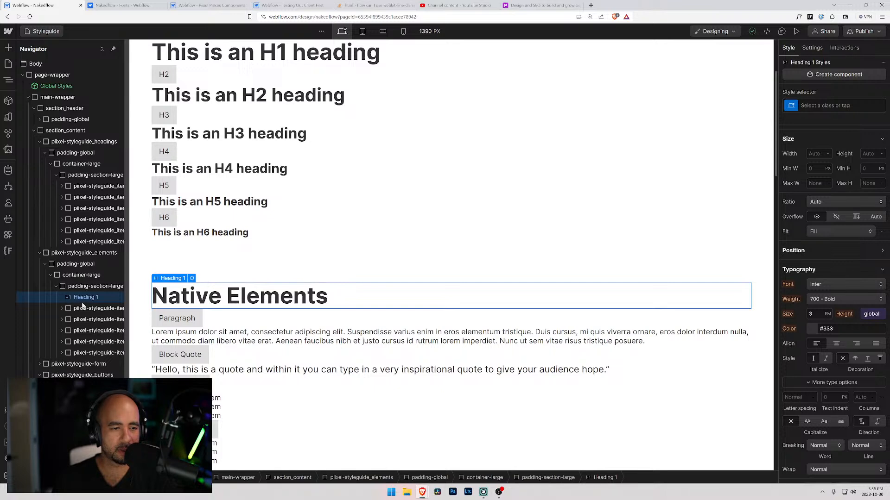
Add a Text Block element directly beneath the Text Block label in the Native Elements section.
scroll(184, 311, "down", 4)
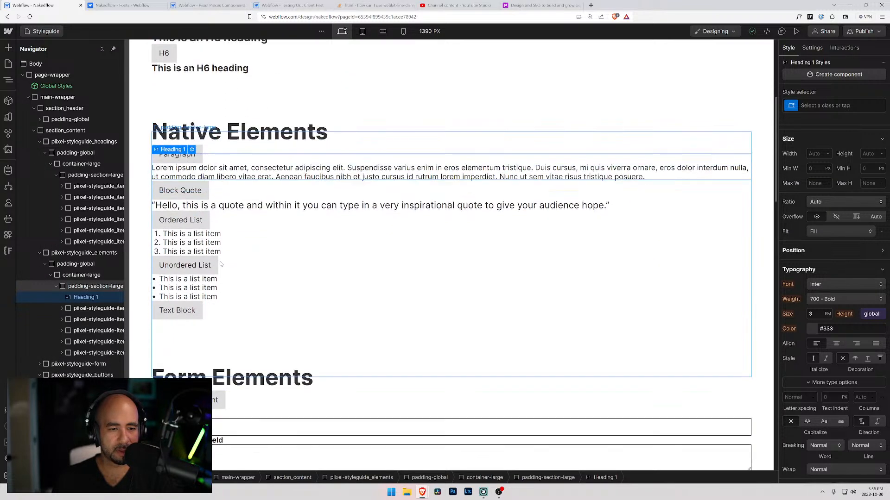
left_click(187, 310)
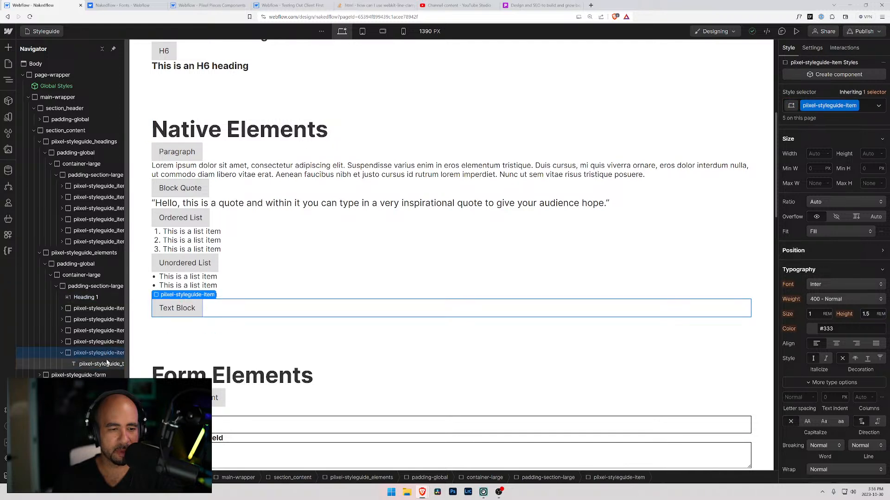
left_click(65, 343)
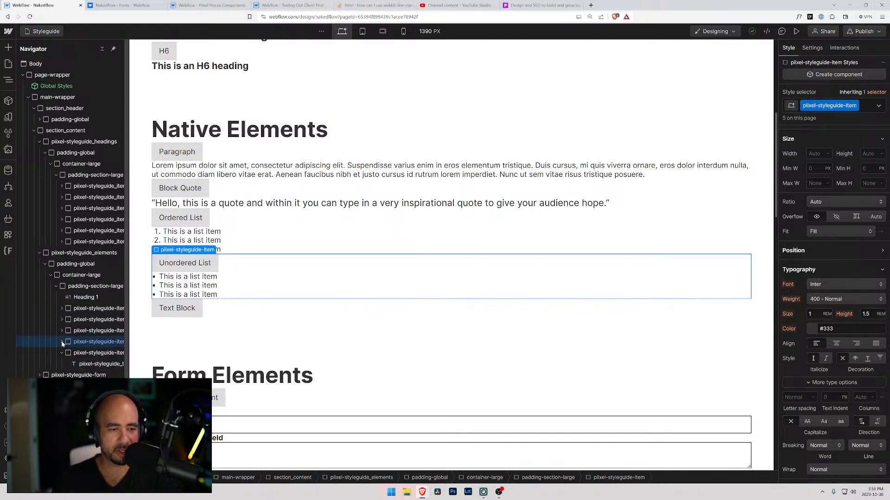
left_click(88, 364)
key("ctrl+k")
type("text")
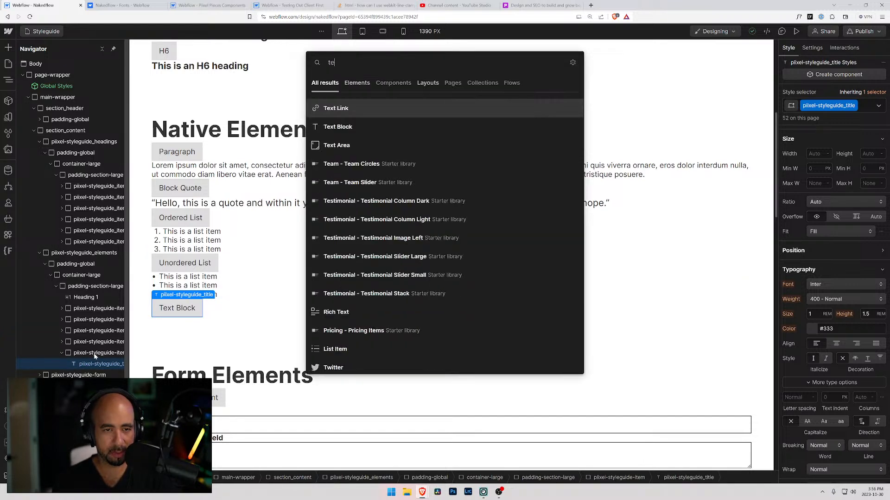
key("Down")
key("Return")
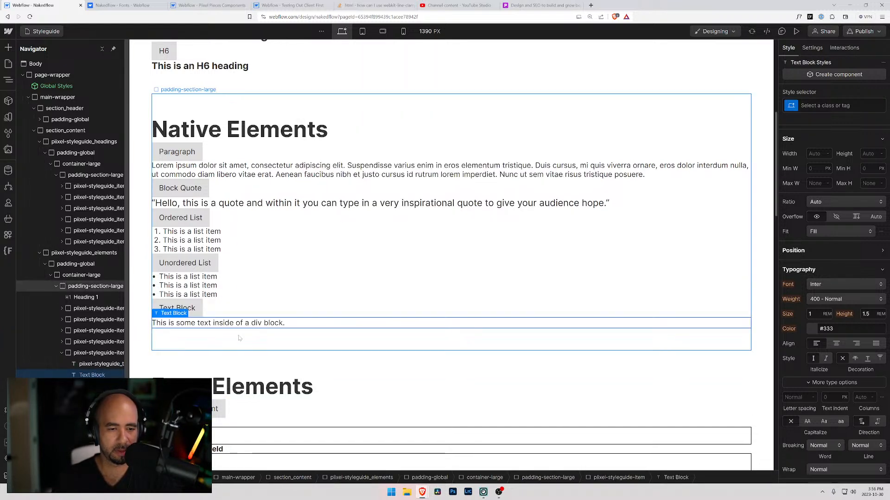
Select the added text block and check its style selector without assigning a class.
left_click(243, 295)
left_click(237, 307)
left_click(226, 326)
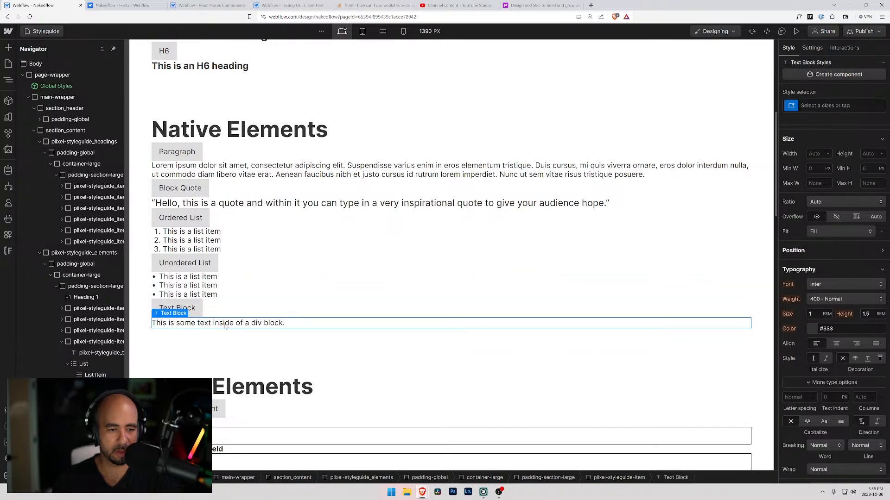
left_click(794, 106)
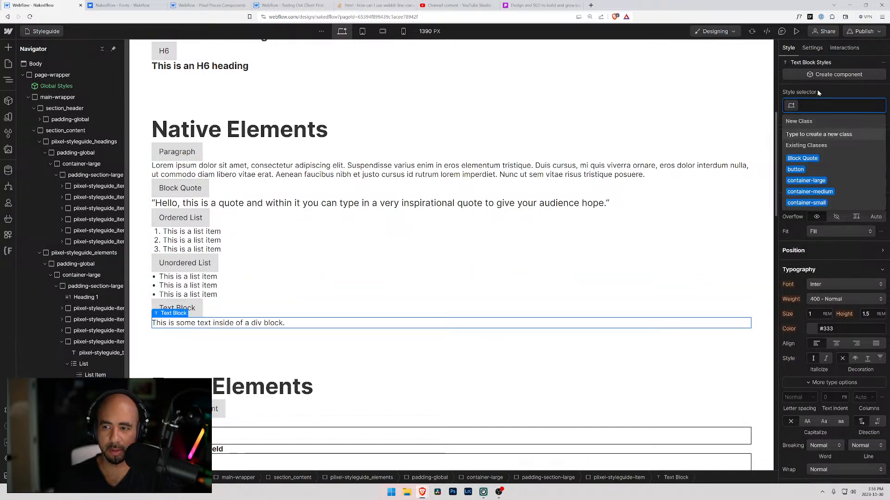
key("Escape")
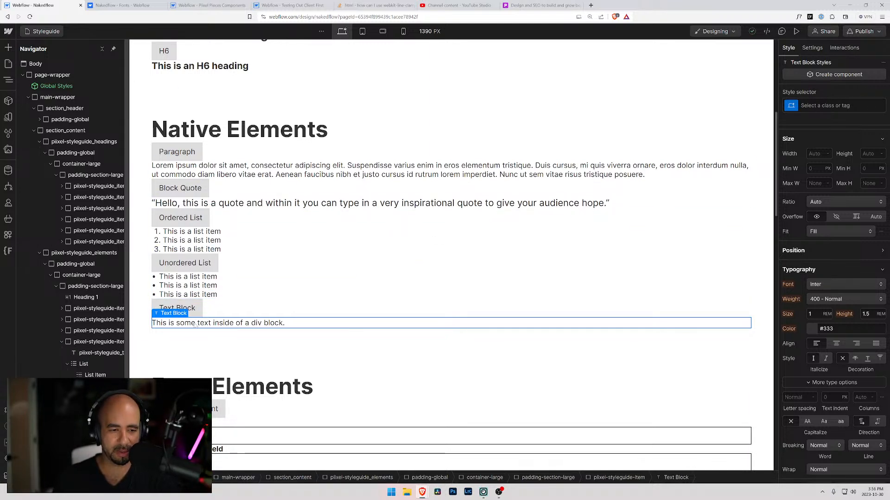
Delete the added text block and the whole Text Block item from the Native Elements section, and select the sample paragraph.
key("Delete")
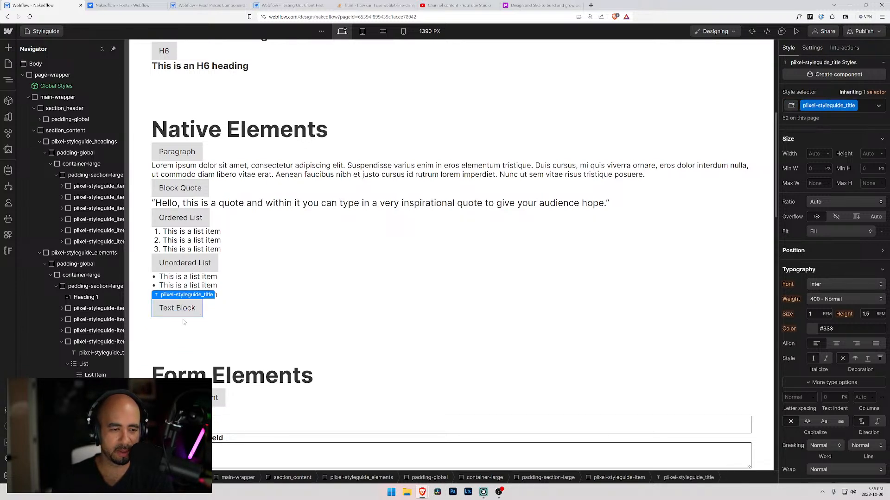
key("Delete")
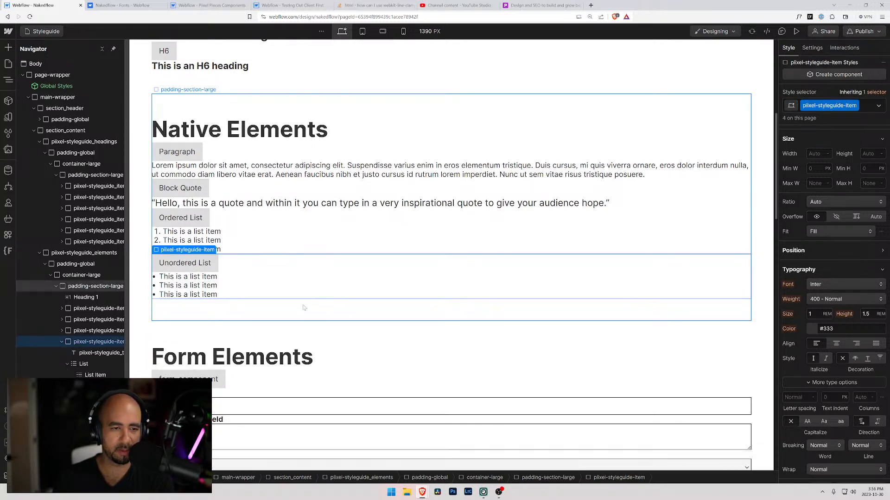
left_click(212, 165)
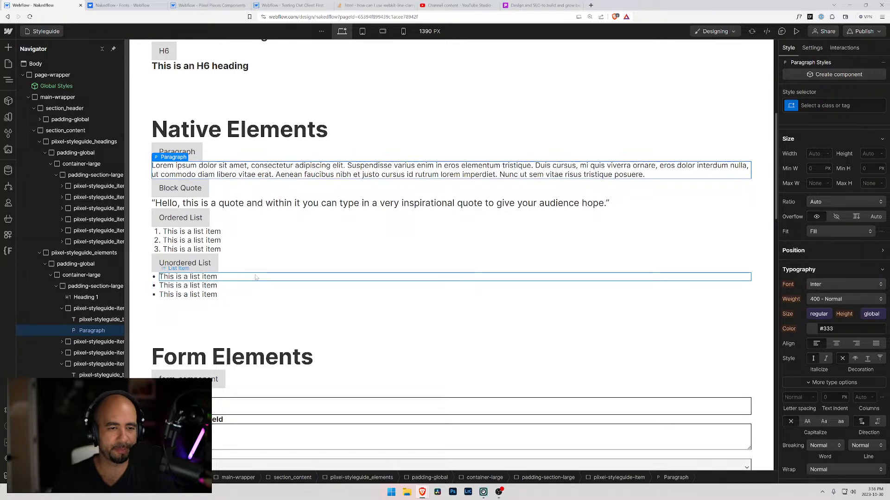
Review the remaining Nakedflow style guide sections below Native Elements, from Form Elements and Buttons to Text Weights and Text Alignments.
scroll(255, 277, "down", 5)
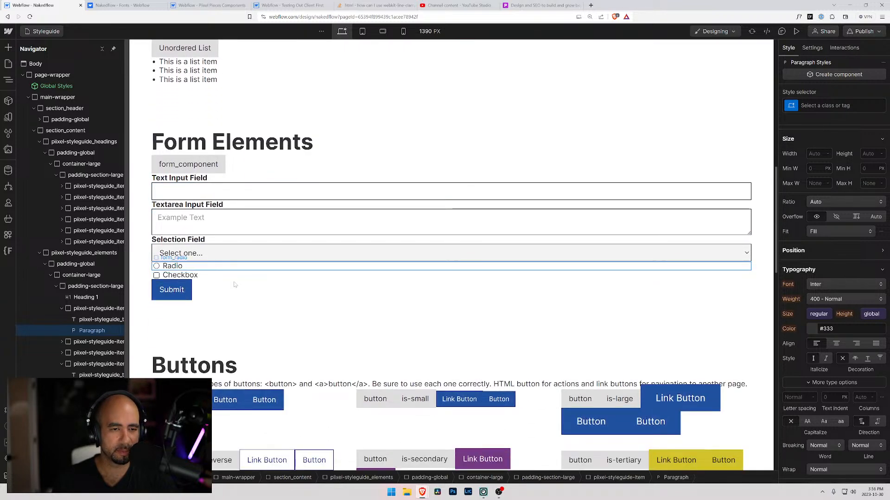
scroll(95, 291, "down", 2)
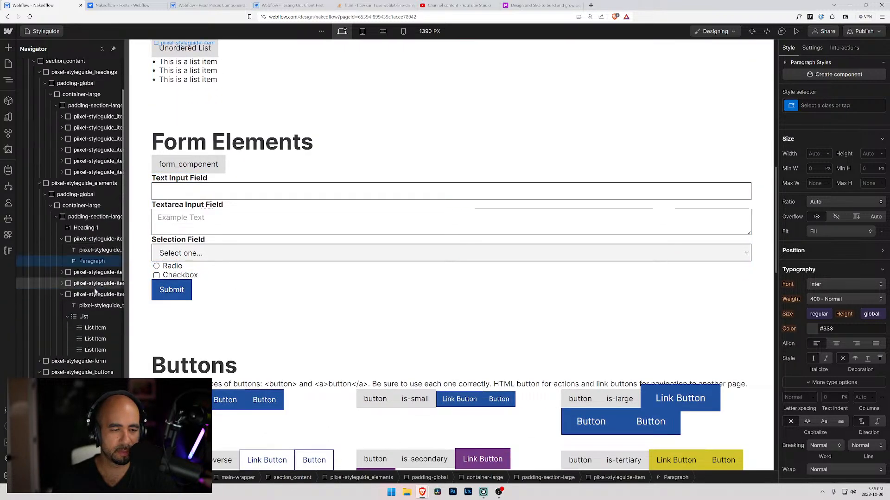
scroll(203, 293, "down", 3)
scroll(203, 293, "down", 2)
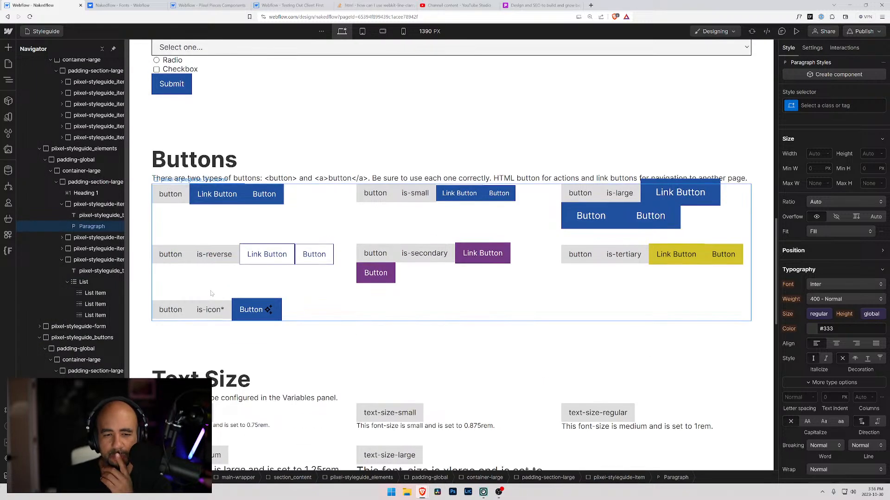
scroll(210, 293, "down", 12)
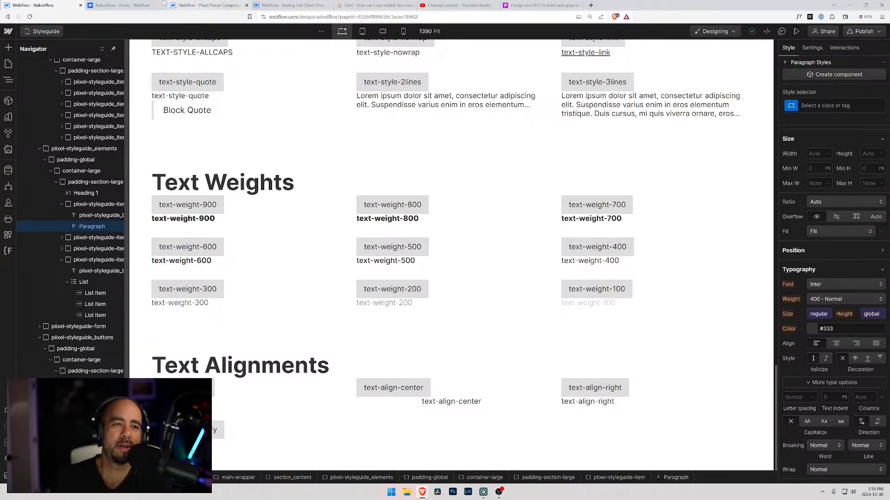
Switch to the Client First test project and look through its style guide for the Spacers section.
left_click(130, 5)
left_click(290, 5)
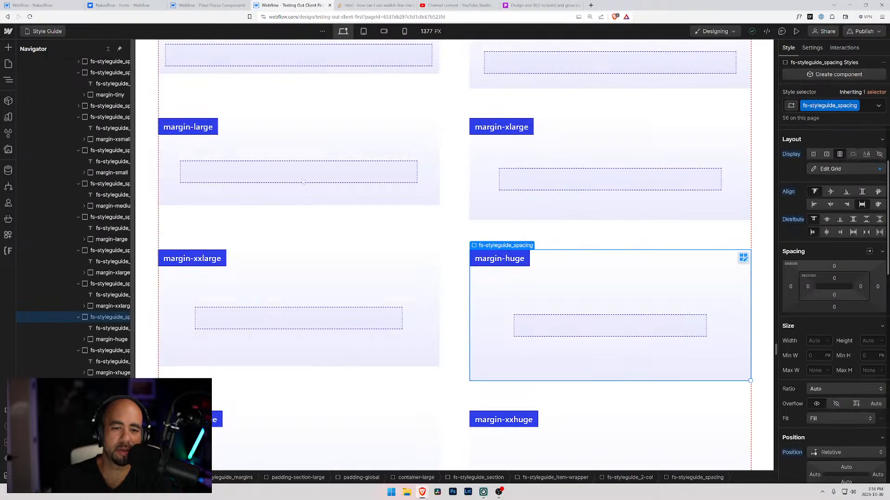
scroll(294, 239, "down", 20)
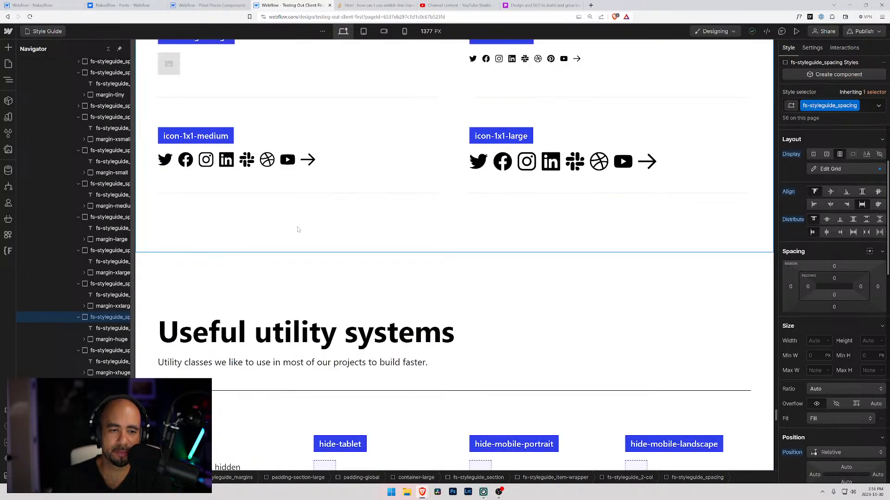
scroll(298, 230, "down", 20)
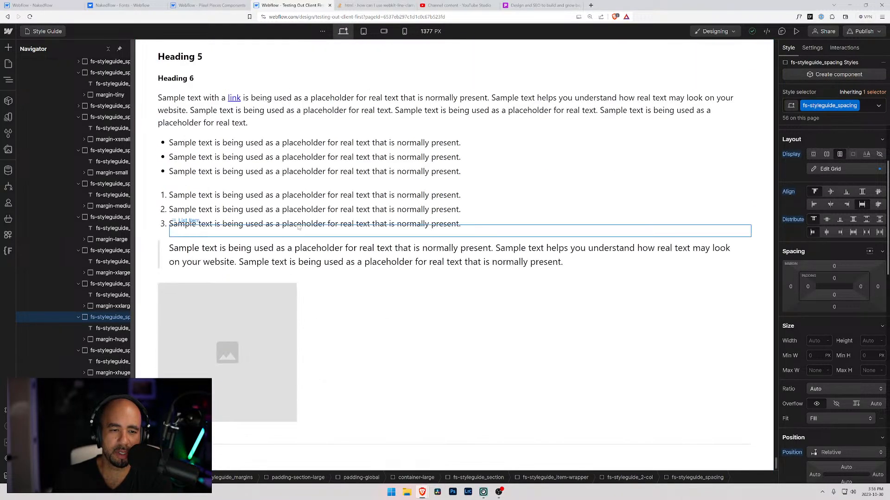
scroll(317, 217, "up", 20)
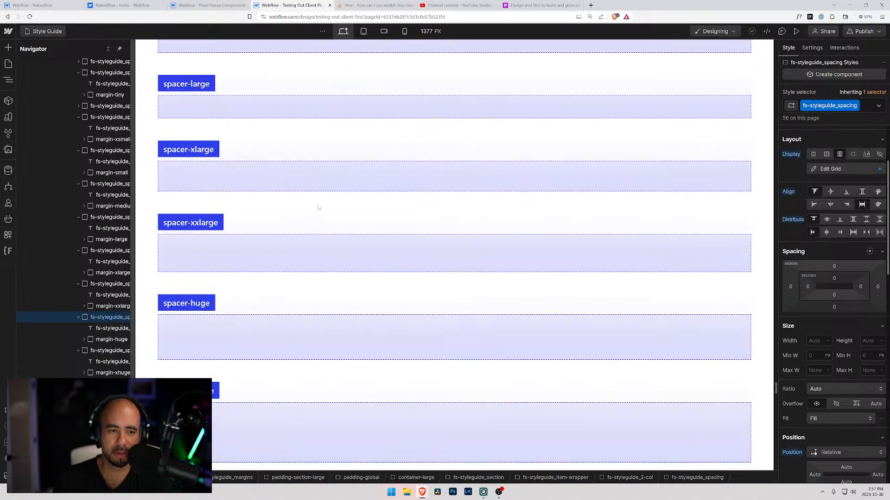
scroll(318, 206, "up", 6)
scroll(318, 207, "down", 8)
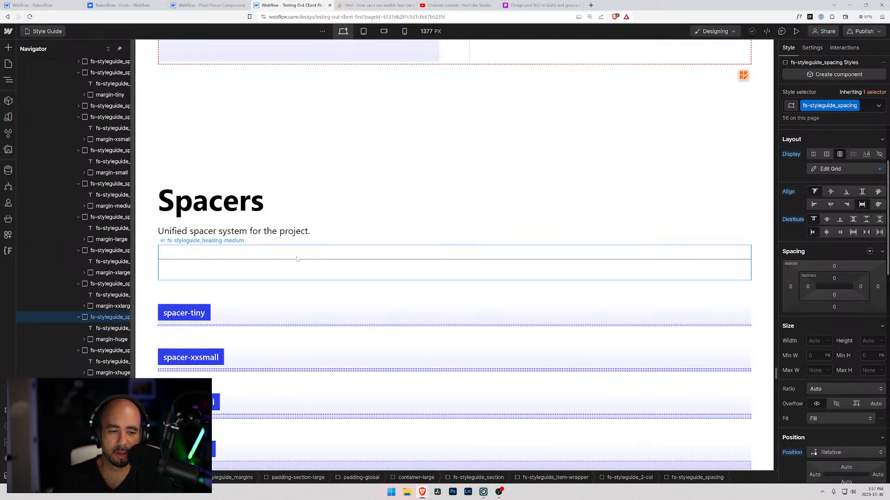
Examine the padding settings of the spacer-small, spacer-medium, spacer-large, spacer-huge and spacer-xxhuge blocks.
left_click(238, 253)
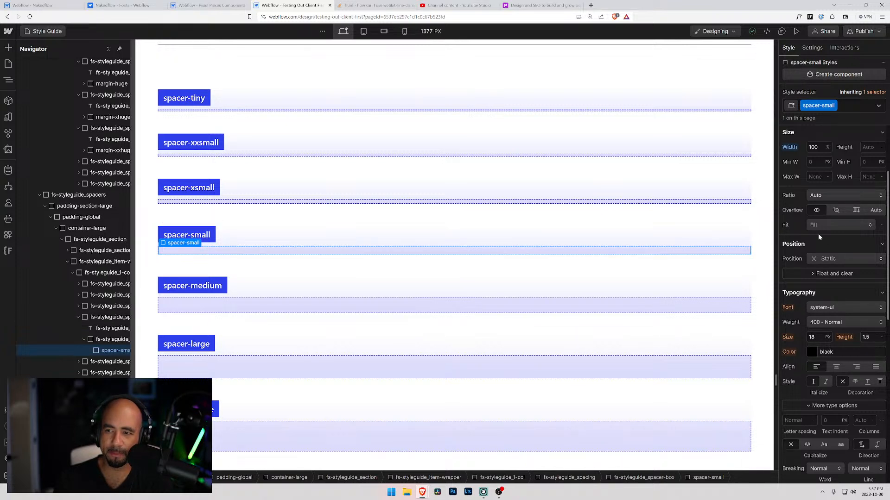
scroll(818, 234, "down", 4)
scroll(817, 234, "up", 4)
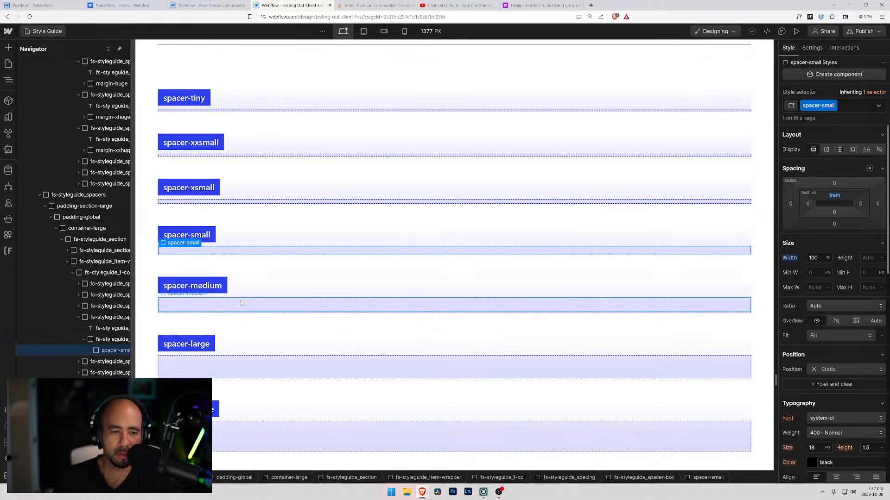
left_click(262, 305)
left_click(277, 367)
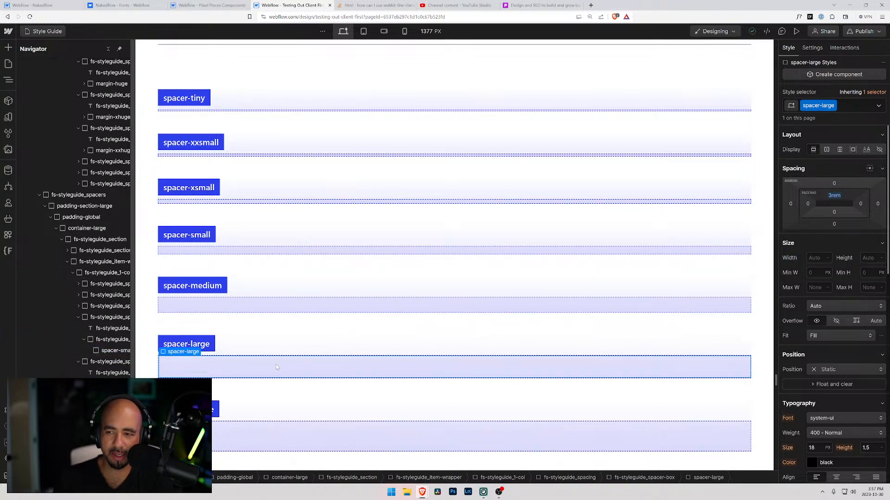
scroll(285, 361, "down", 5)
left_click(291, 380)
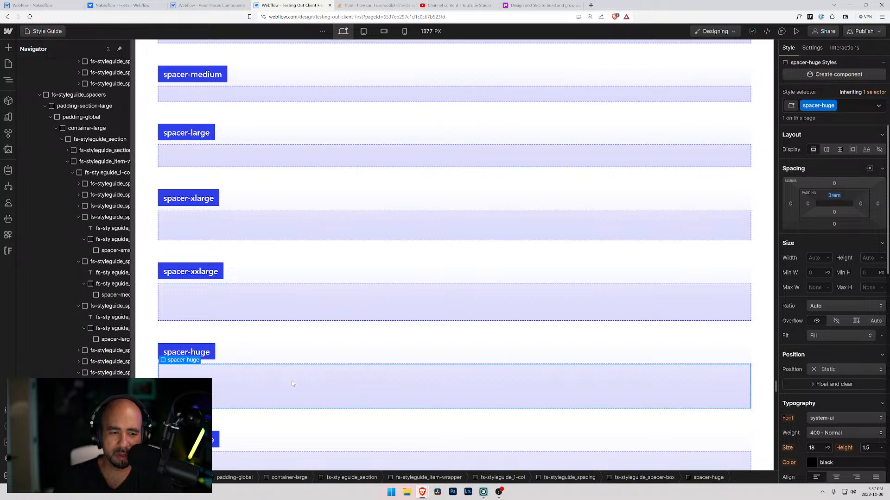
scroll(292, 373, "down", 5)
left_click(294, 354)
scroll(294, 355, "down", 5)
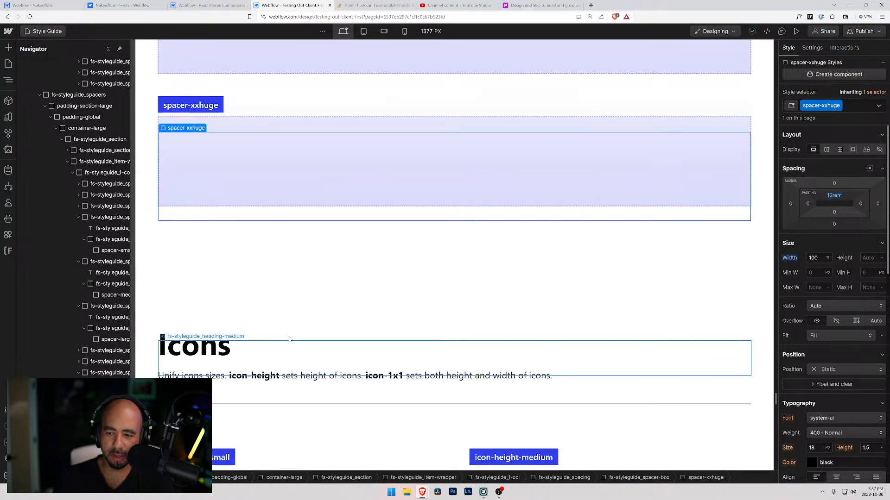
Inspect the spacer-tiny item, the fs-styleguide_section wrapper around Spacers, and the spacer-xxlarge block's styles.
scroll(278, 283, "up", 20)
scroll(278, 283, "up", 3)
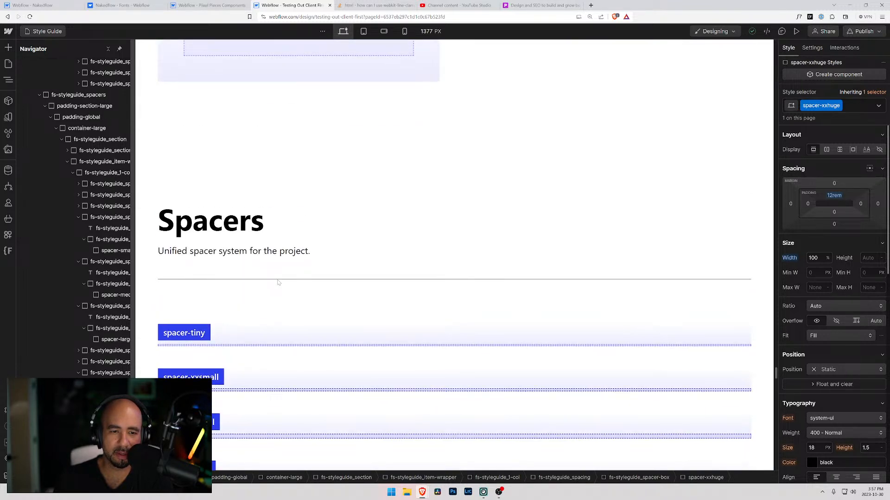
left_click(299, 344)
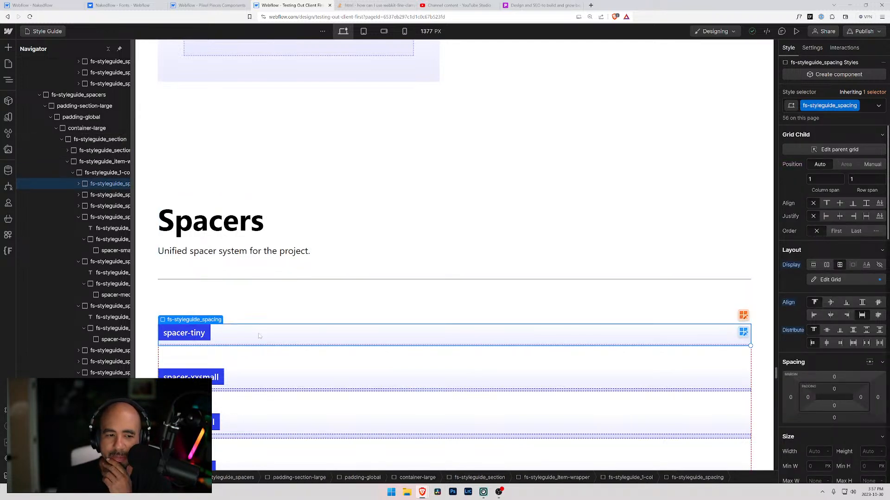
left_click(226, 301)
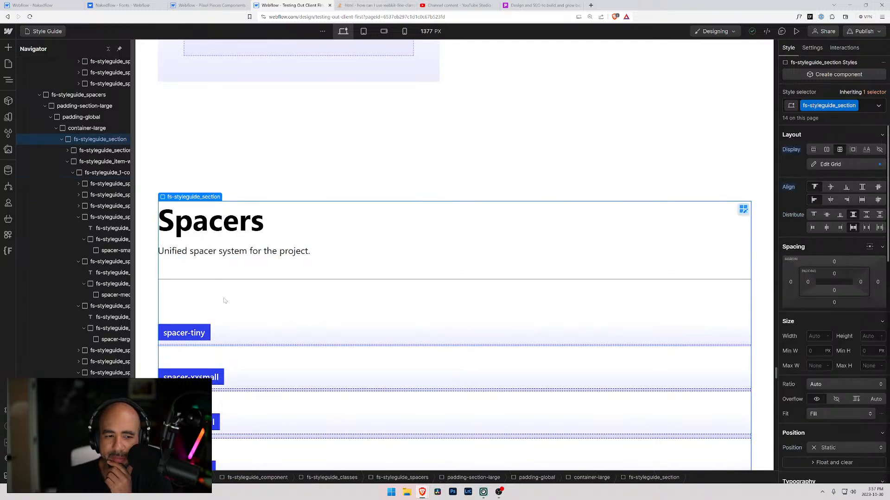
scroll(250, 295, "down", 15)
scroll(250, 296, "up", 15)
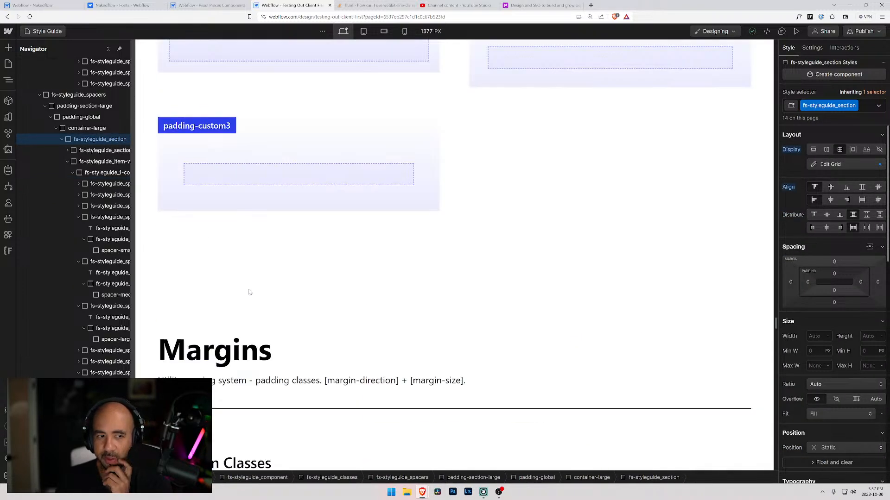
scroll(247, 298, "down", 5)
scroll(247, 298, "down", 15)
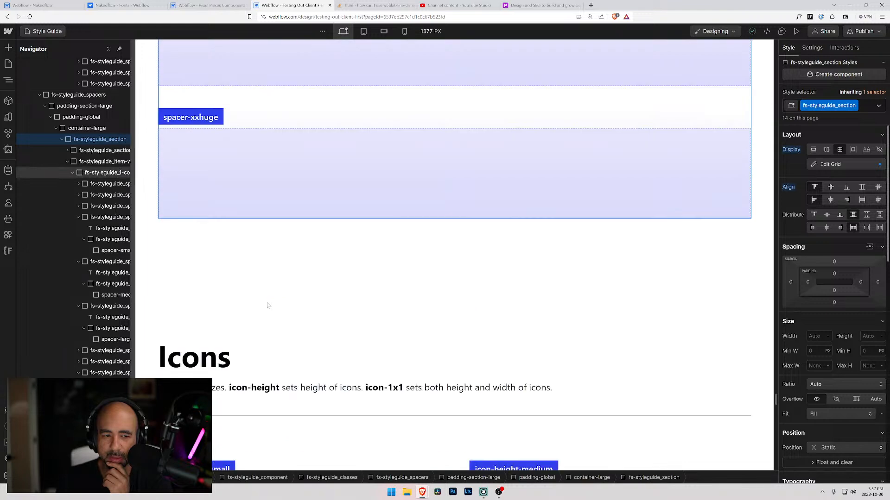
scroll(275, 288, "up", 4)
left_click(297, 178)
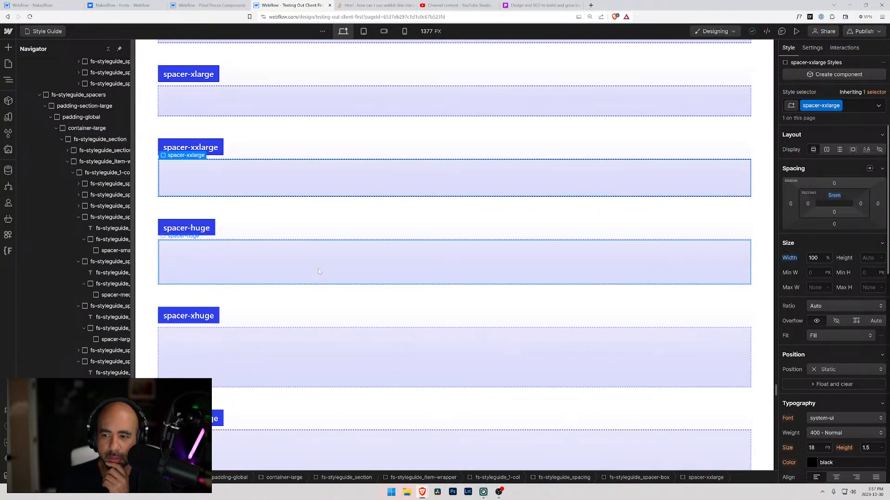
Look back through the Spacers, Margins and Paddings sections to the Color Palette in the Colors section.
scroll(319, 272, "up", 10)
scroll(319, 271, "down", 2)
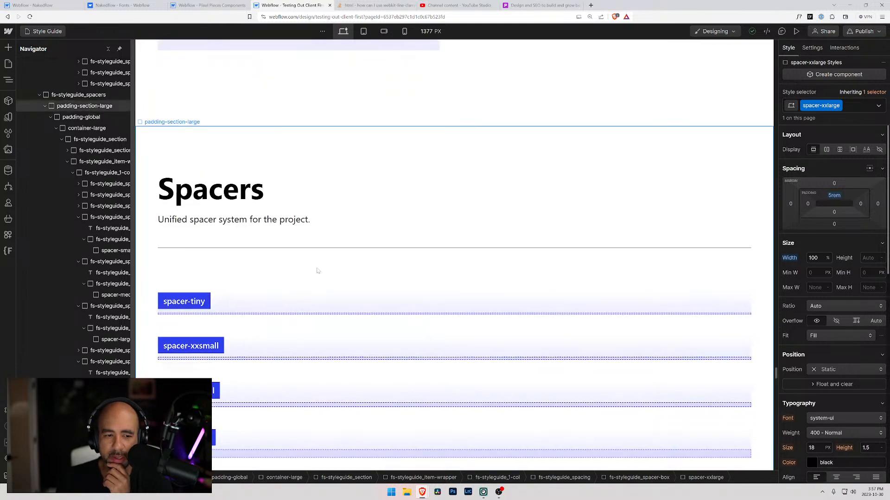
scroll(310, 270, "up", 12)
scroll(310, 275, "up", 10)
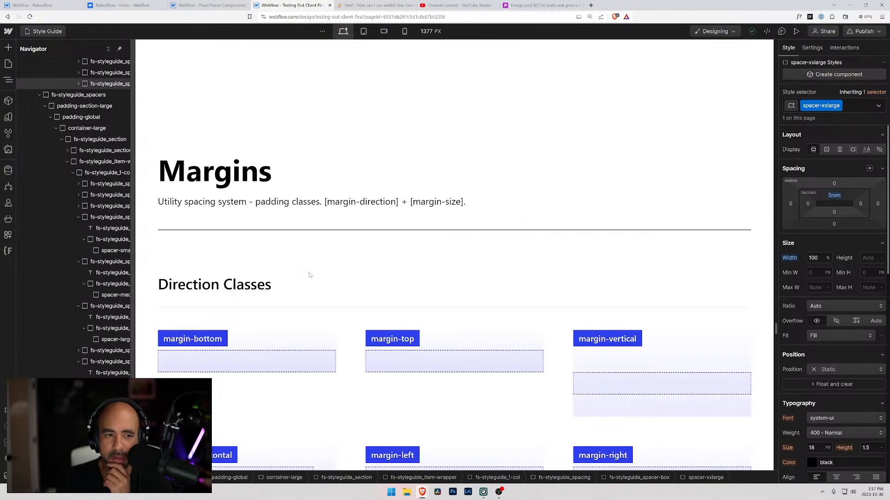
scroll(310, 274, "up", 15)
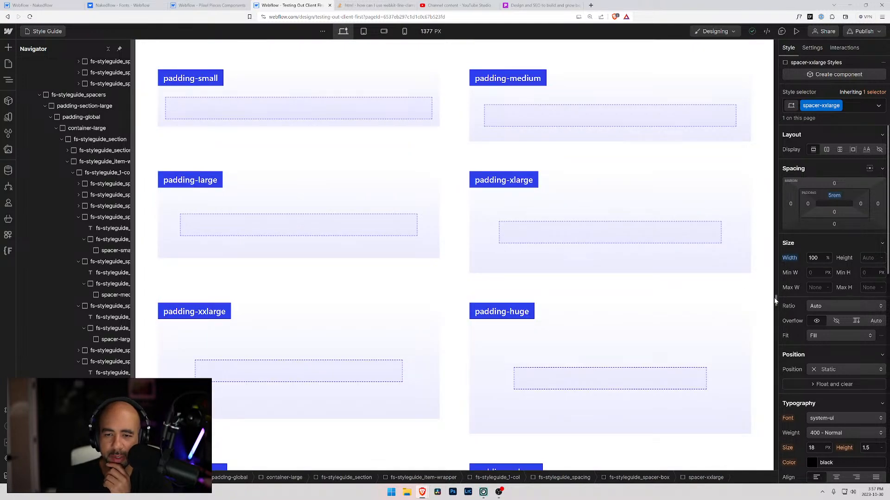
scroll(775, 302, "up", 20)
scroll(777, 233, "up", 5)
scroll(777, 232, "down", 5)
scroll(777, 228, "up", 5)
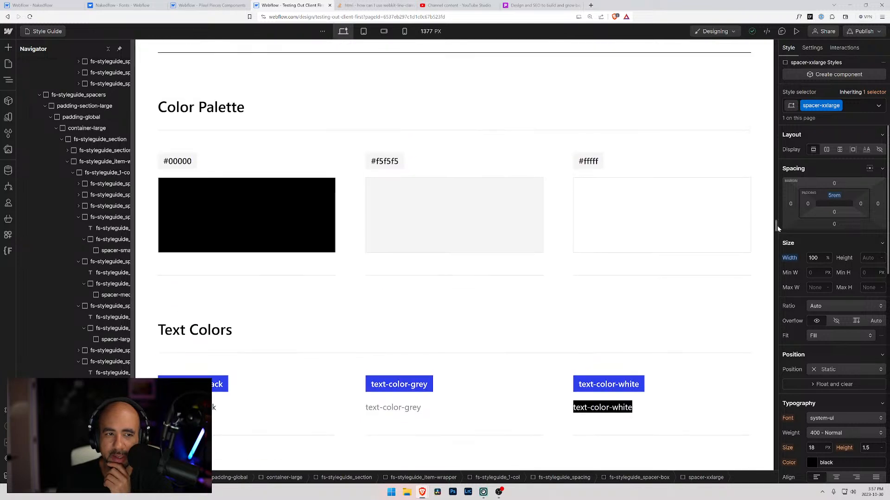
Compare the Text Colors and Background Colors classes with the Color Palette in the Colors section.
scroll(777, 229, "down", 2)
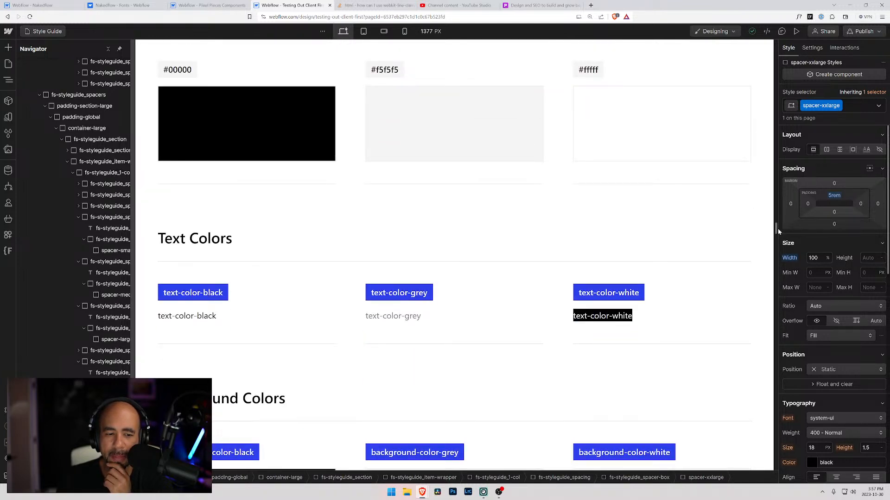
scroll(778, 234, "down", 4)
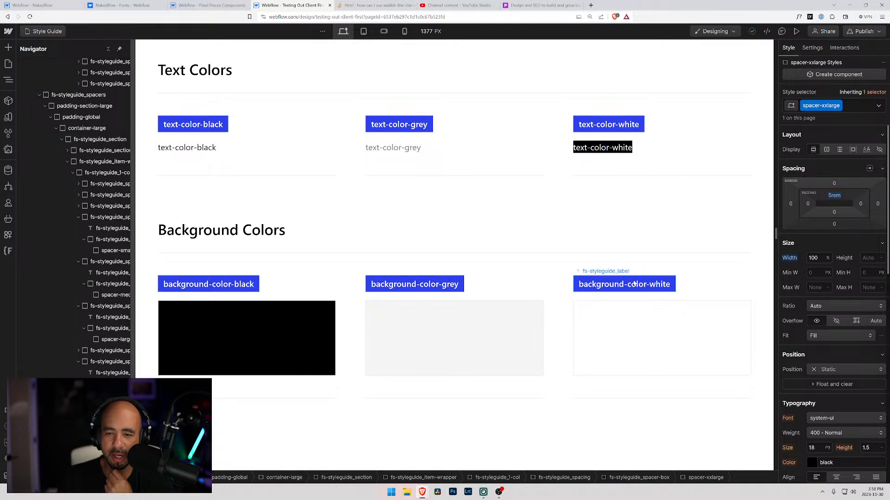
scroll(421, 325, "up", 4)
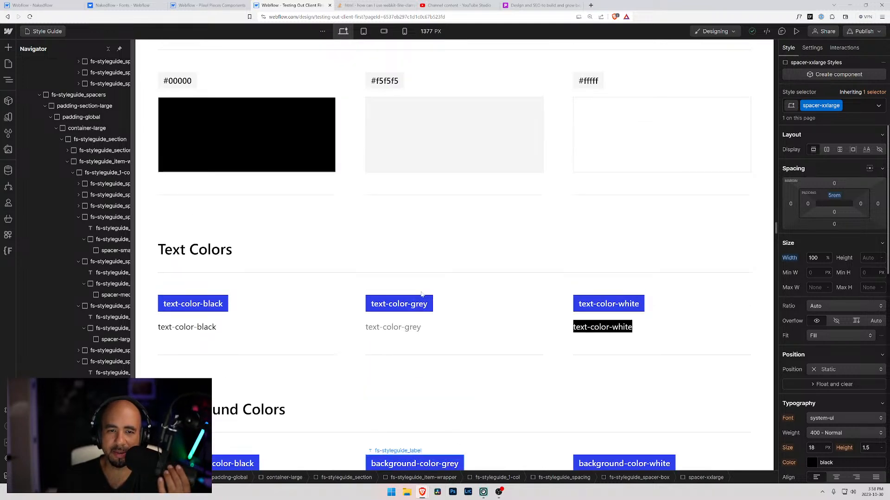
scroll(422, 293, "down", 4)
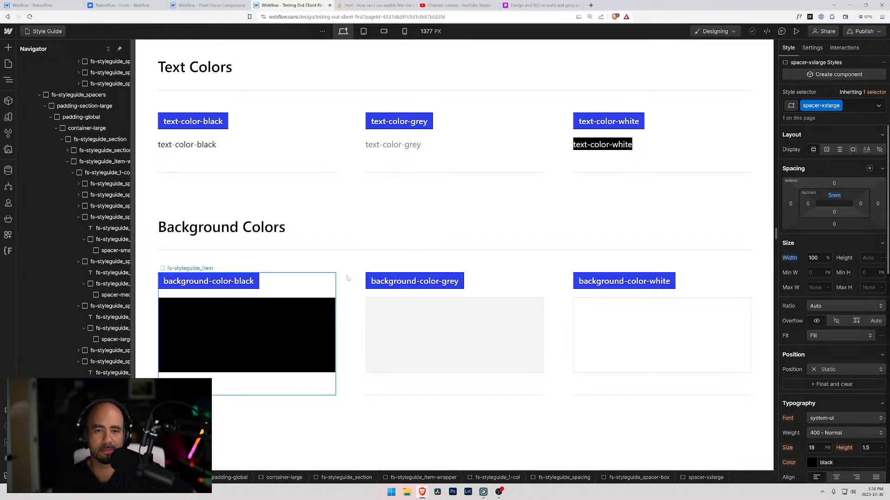
scroll(324, 292, "up", 5)
scroll(289, 305, "up", 2)
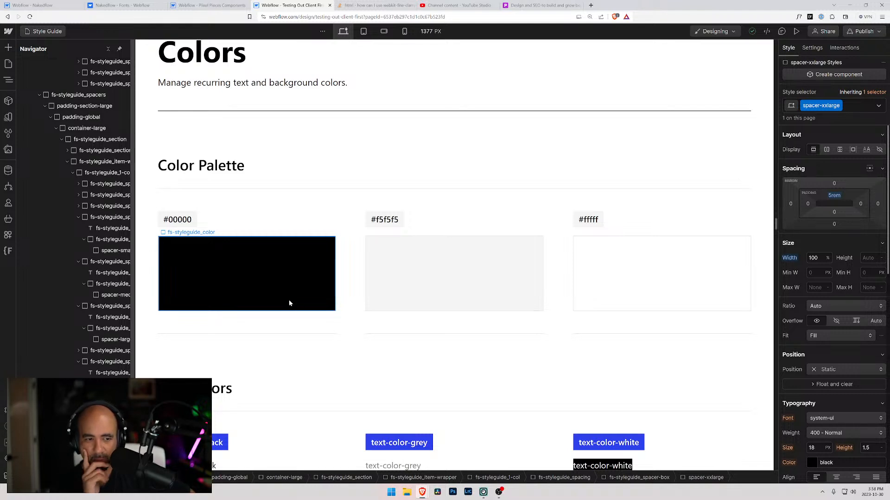
Select the black, grey and white Color Palette swatches in turn and check the classes on each.
left_click(284, 305)
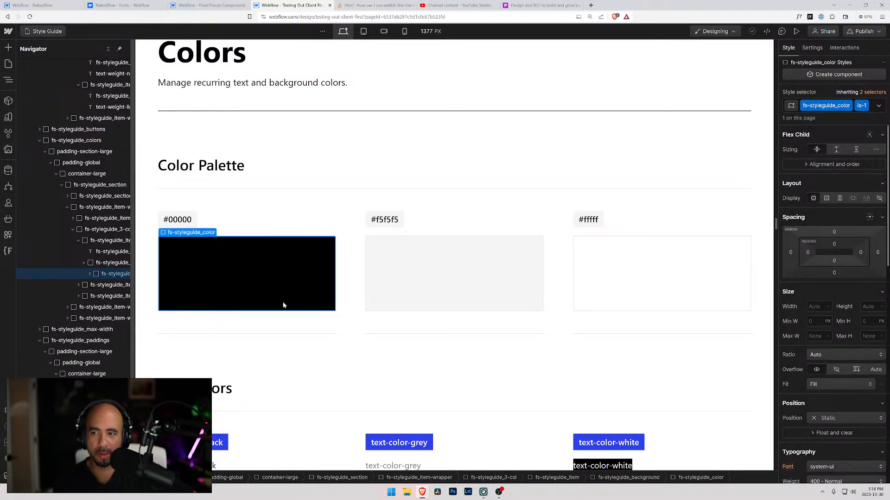
left_click(391, 284)
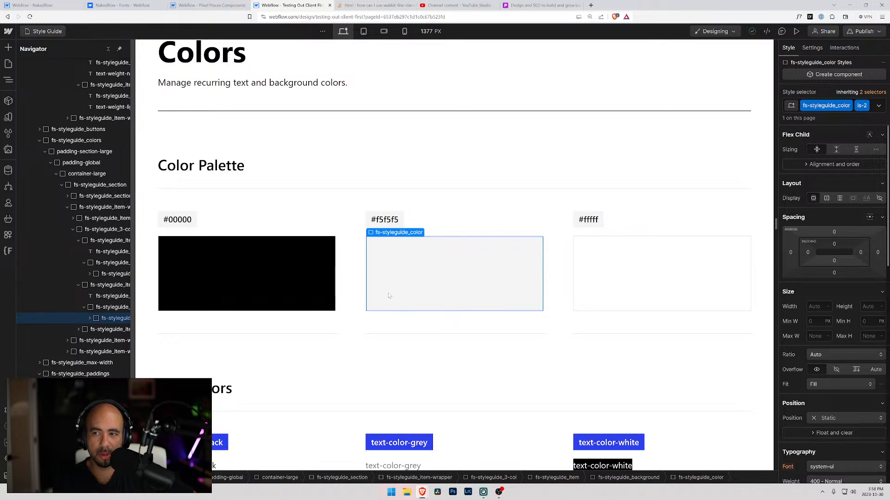
left_click(634, 302)
scroll(621, 348, "down", 3)
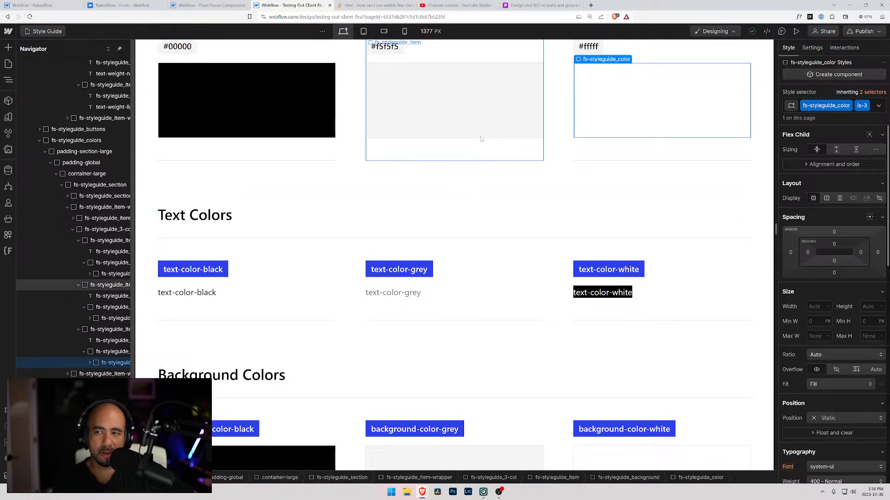
scroll(445, 164, "up", 5)
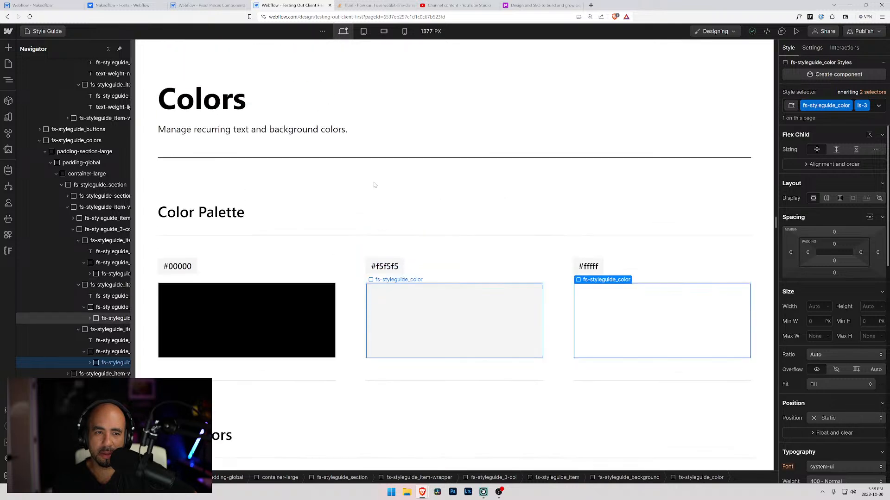
Inspect the classes on the hex code labels above the black and grey Color Palette swatches.
left_click(292, 298)
left_click(184, 268)
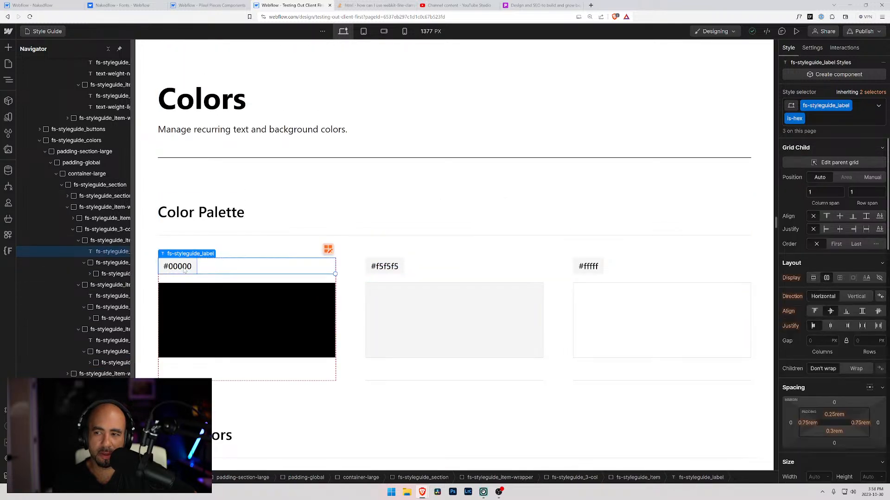
left_click(376, 272)
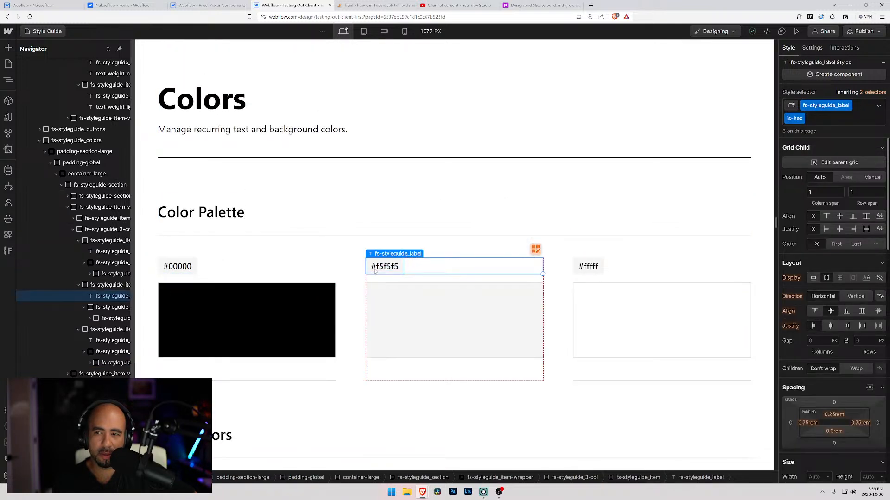
Review the style settings of the #f5f5f5 hex label in the Color Palette, down to its background color.
scroll(805, 319, "down", 6)
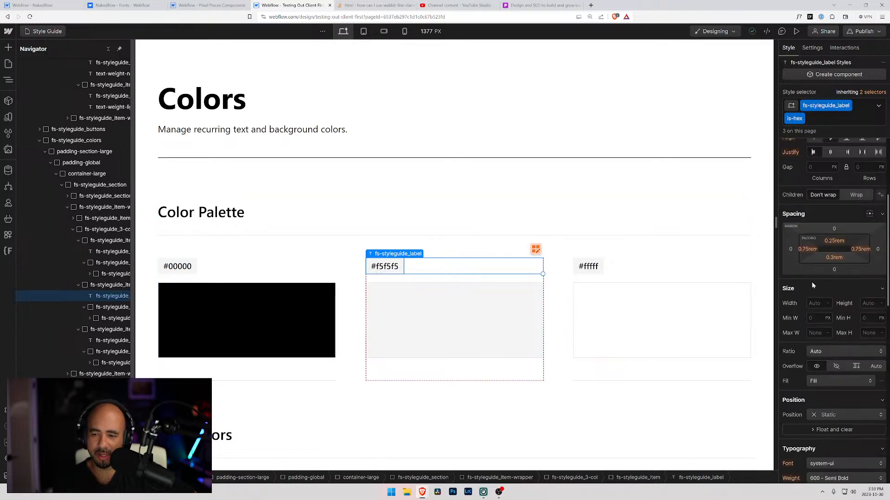
scroll(805, 319, "down", 5)
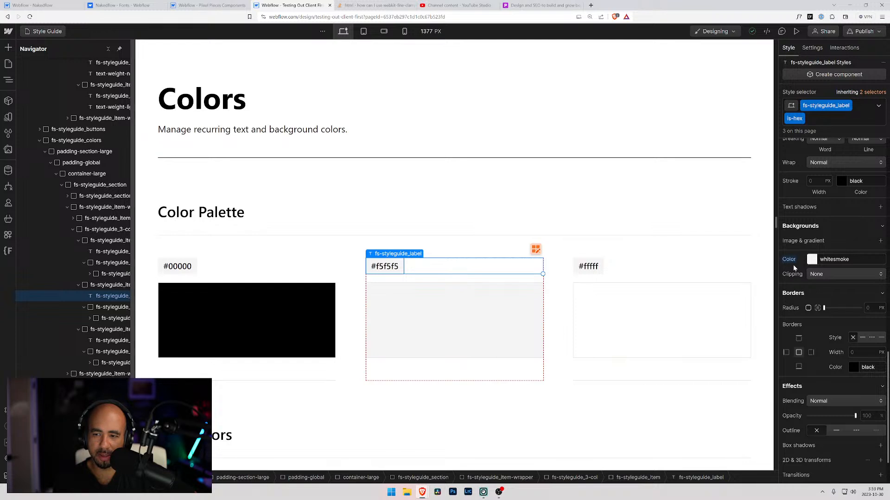
scroll(807, 195, "up", 4)
scroll(798, 141, "up", 6)
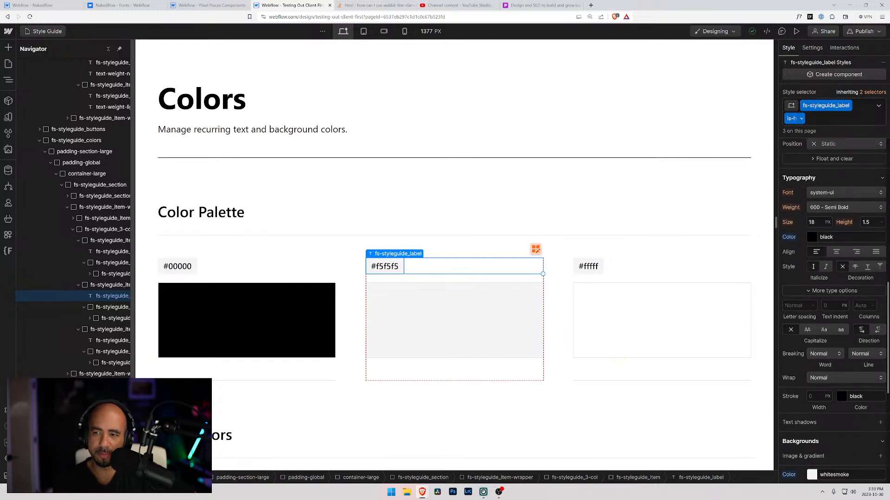
Check the classes on the grey and white Color Palette swatches and the background color set on the white one.
left_click(511, 243)
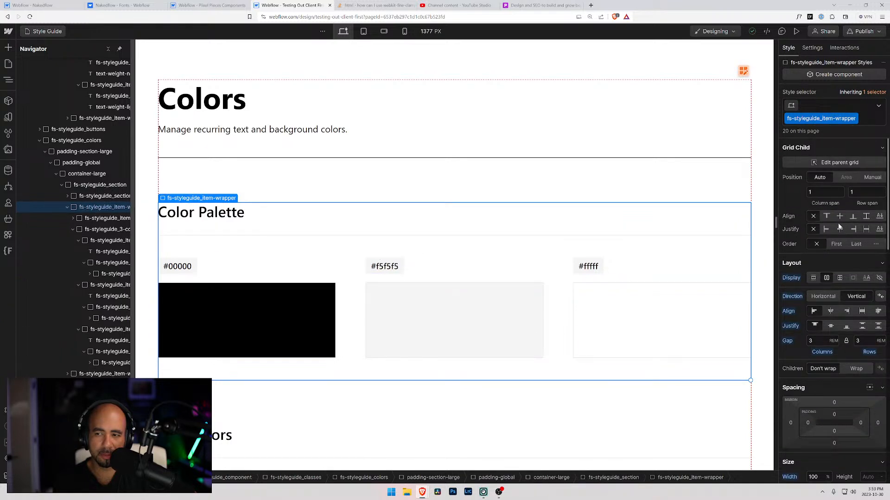
left_click(513, 337)
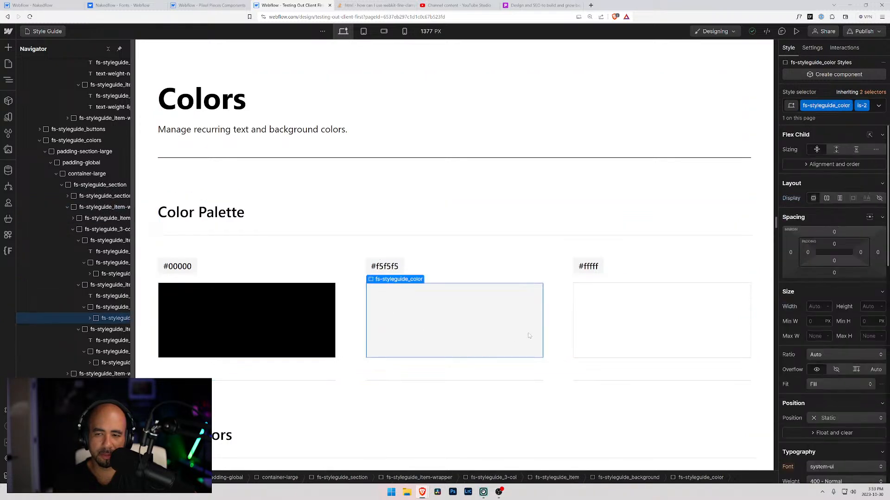
left_click(605, 338)
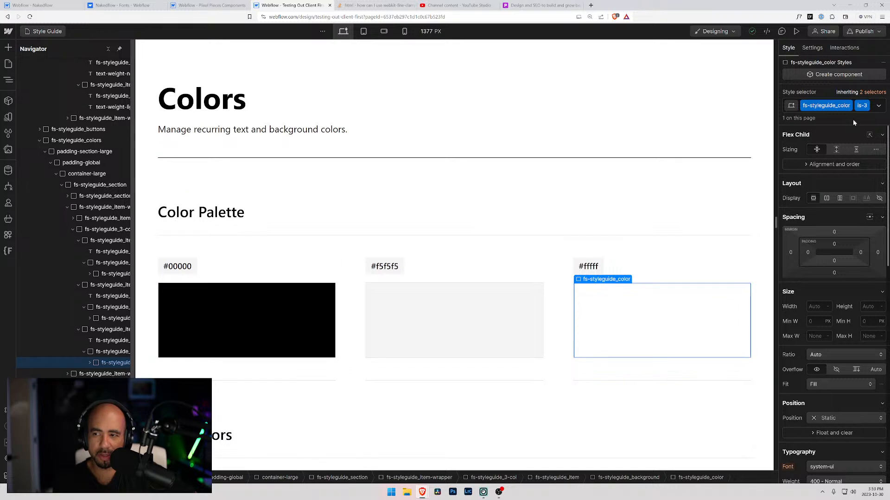
scroll(847, 204, "down", 10)
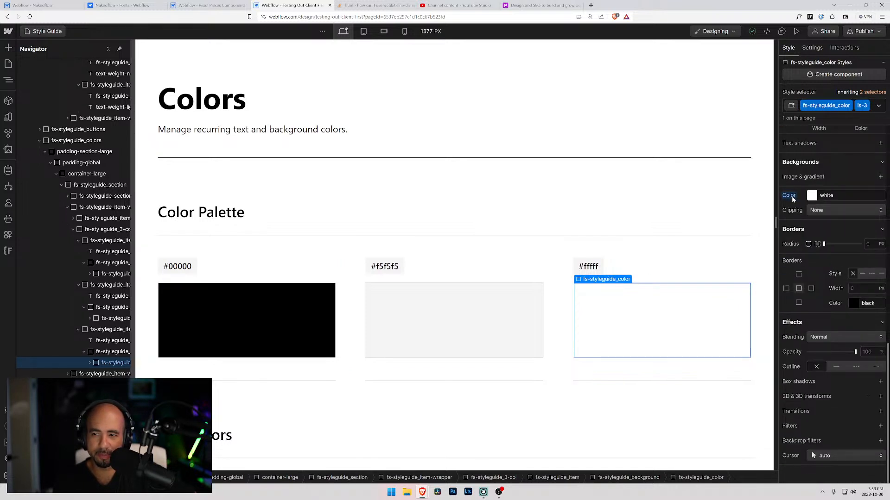
scroll(857, 232, "up", 4)
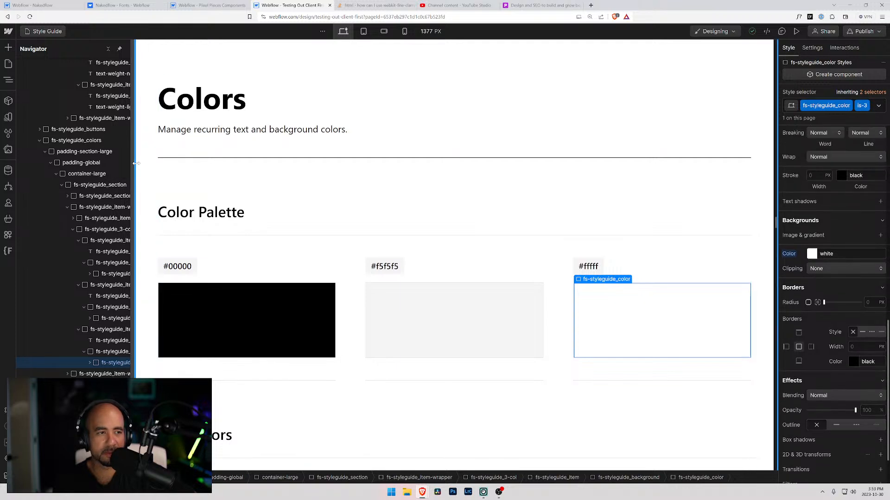
Select the text-color-black sample in the Text Colors section to check its class and color.
scroll(797, 275, "down", 3)
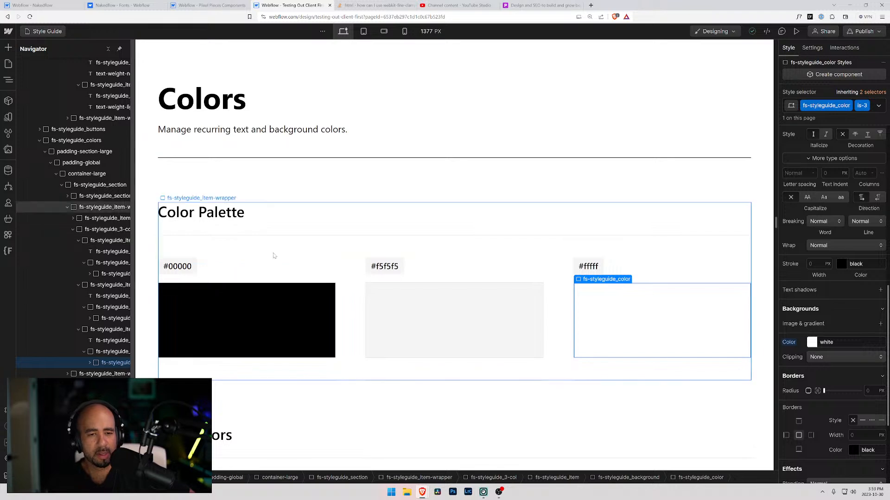
scroll(259, 247, "down", 5)
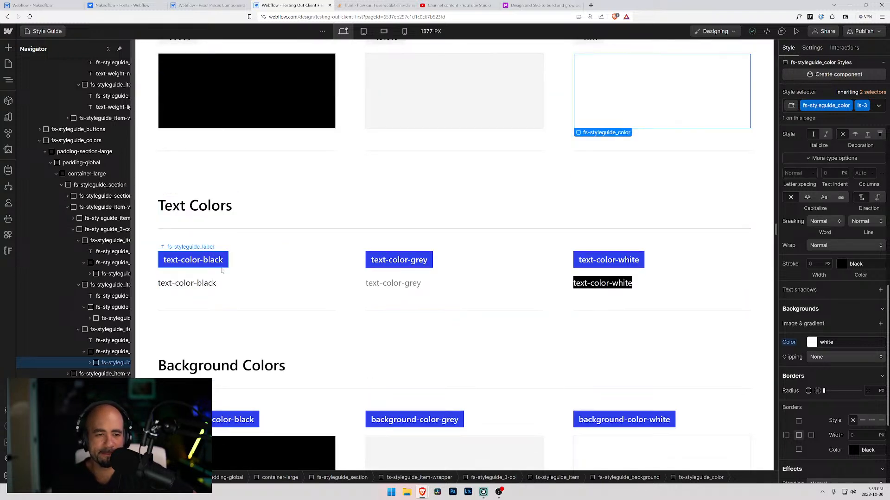
left_click(189, 285)
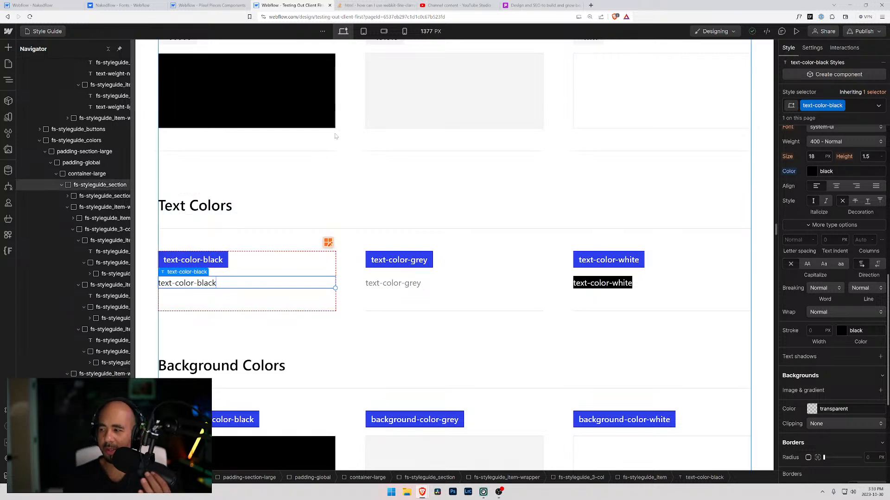
Open Finsweet's Client-First website in a new browser tab.
left_click(590, 5)
type("cl")
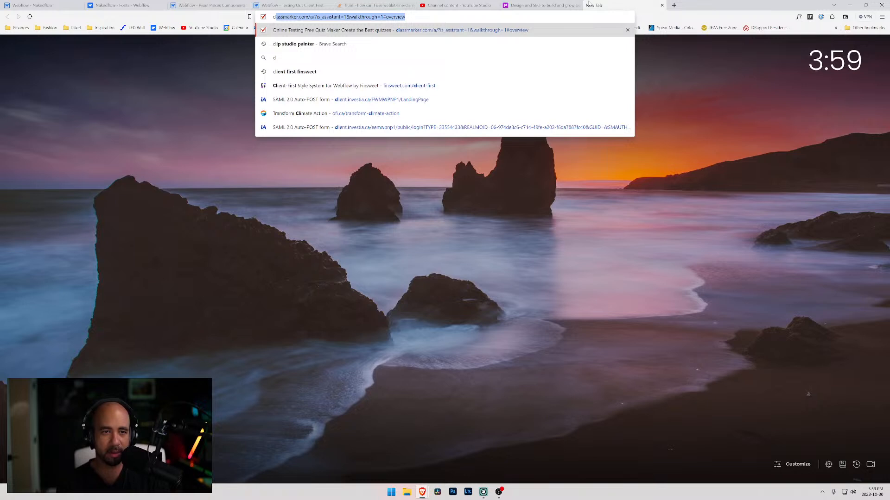
type("ient")
key("Down")
key("Return")
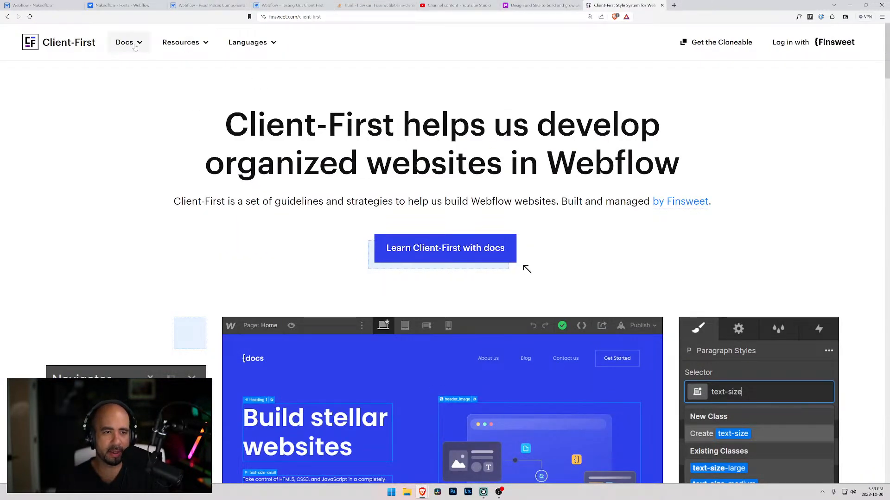
Browse the Client-First docs topics from Getting Started through Get involved for a relevant guide.
left_click(185, 45)
left_click(134, 43)
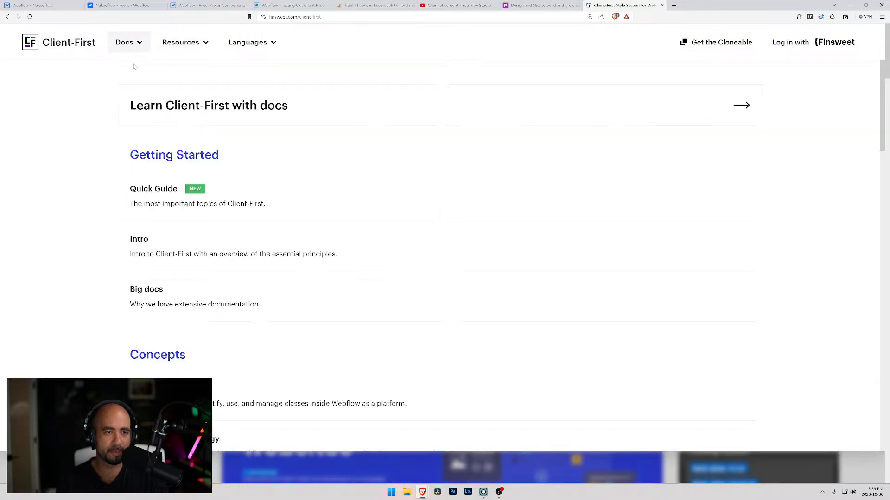
scroll(175, 308, "down", 10)
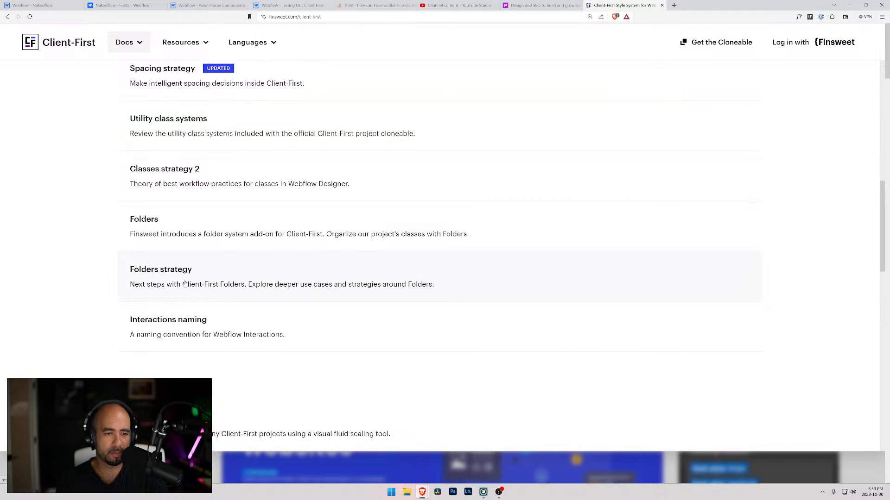
scroll(185, 284, "down", 8)
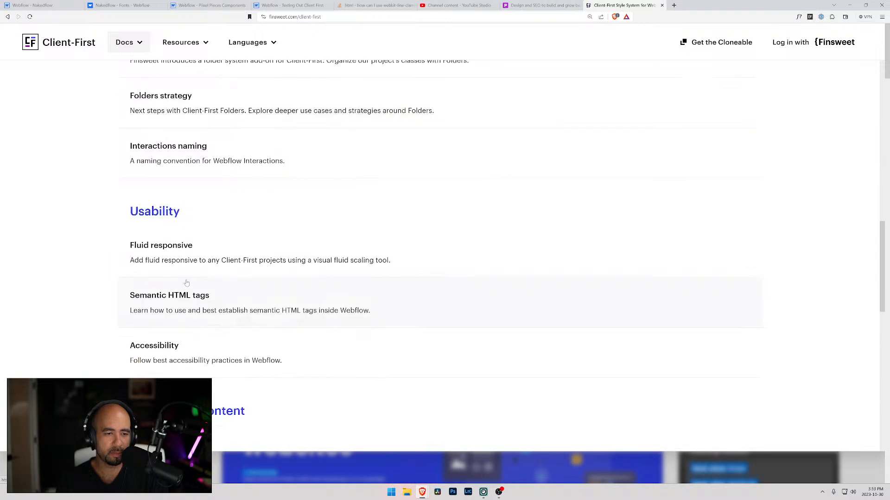
scroll(106, 289, "down", 5)
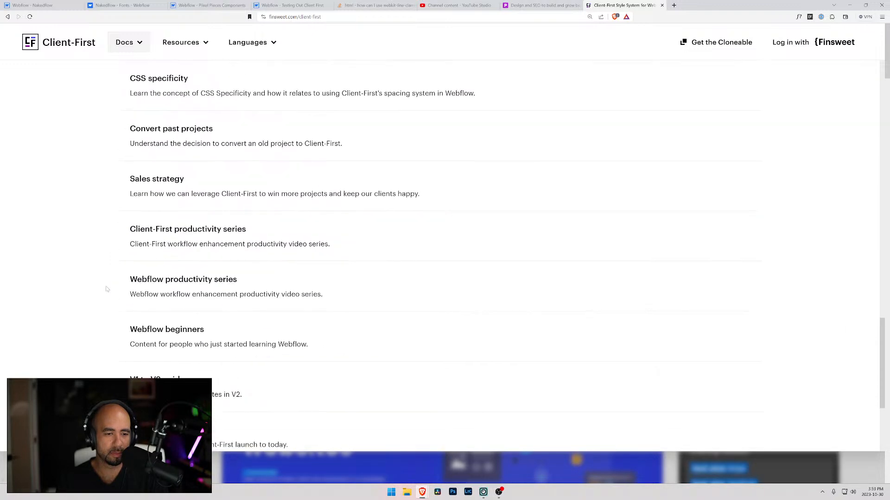
scroll(106, 289, "down", 4)
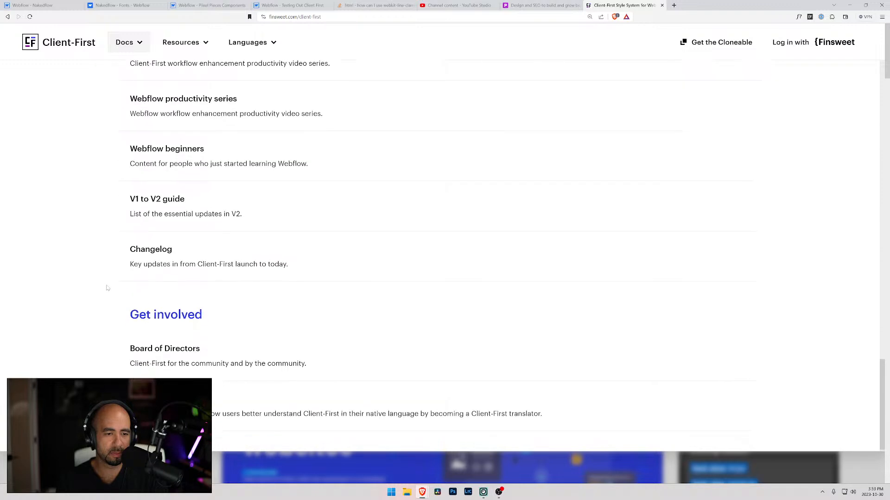
scroll(134, 280, "up", 1)
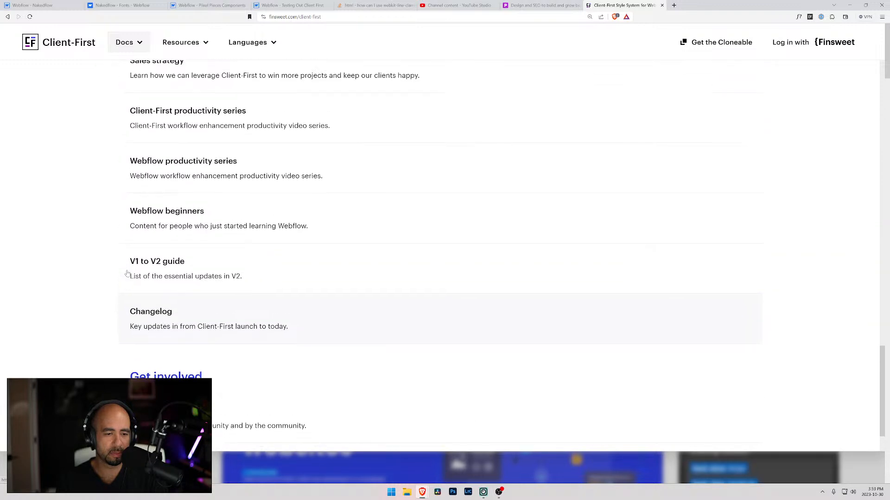
scroll(127, 273, "down", 1)
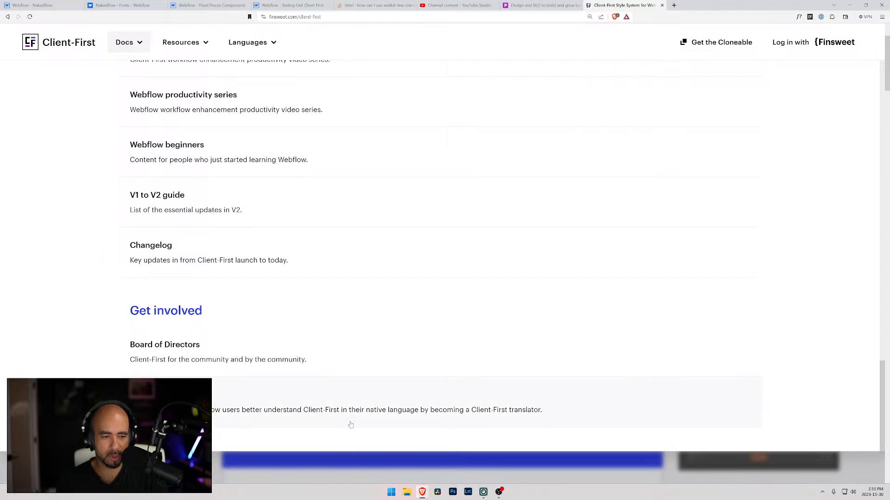
Open the Become a Translator docs page, skim its initiative, solution and campaign sections, and return to the docs list.
left_click(130, 347)
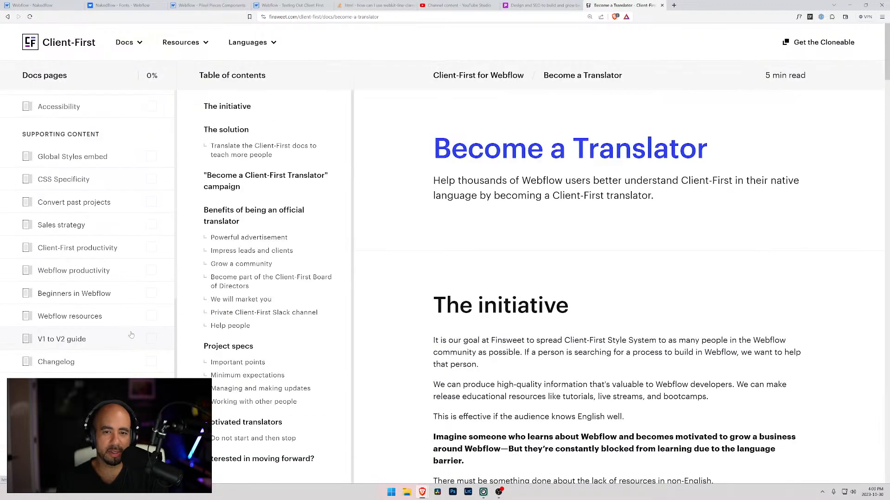
scroll(529, 329, "down", 4)
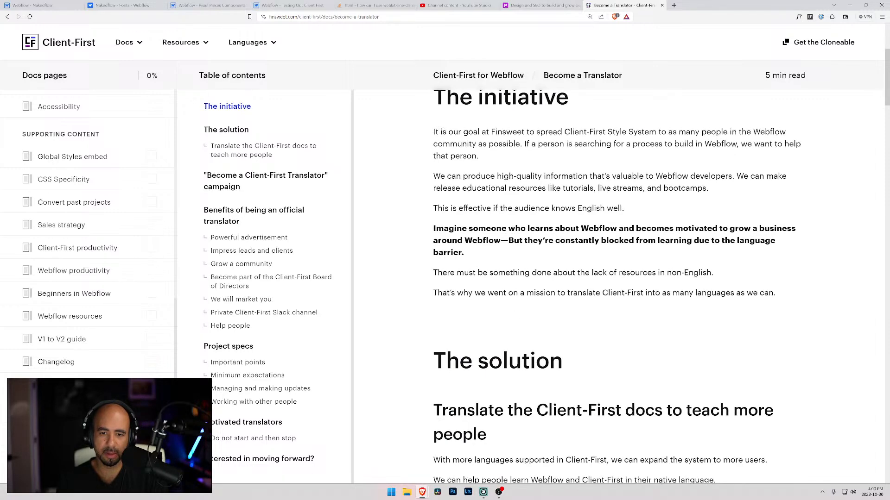
scroll(537, 259, "down", 4)
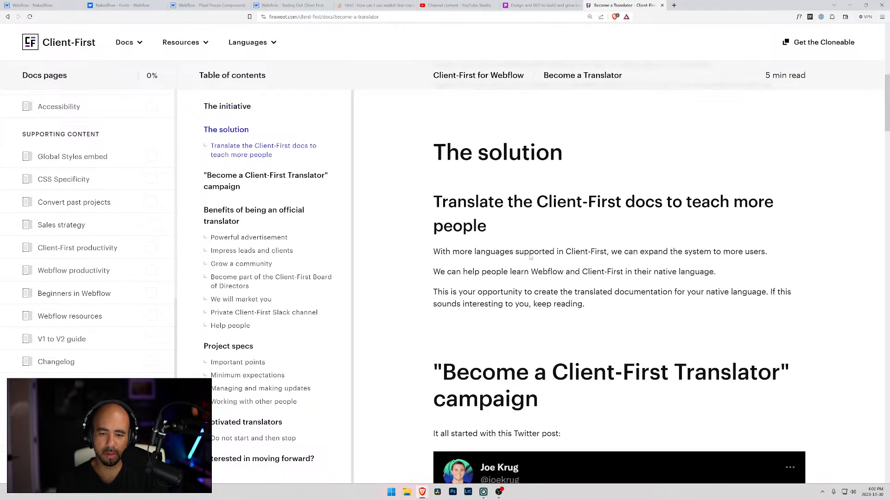
scroll(407, 231, "down", 4)
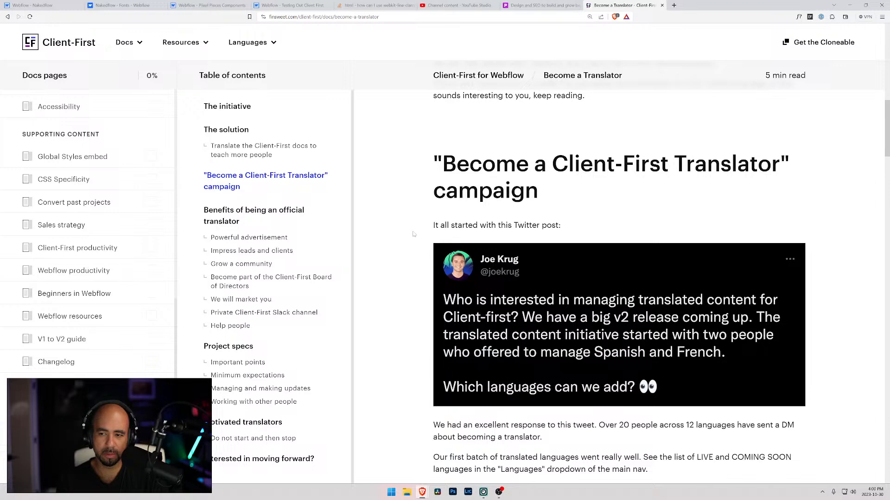
scroll(577, 351, "down", 2)
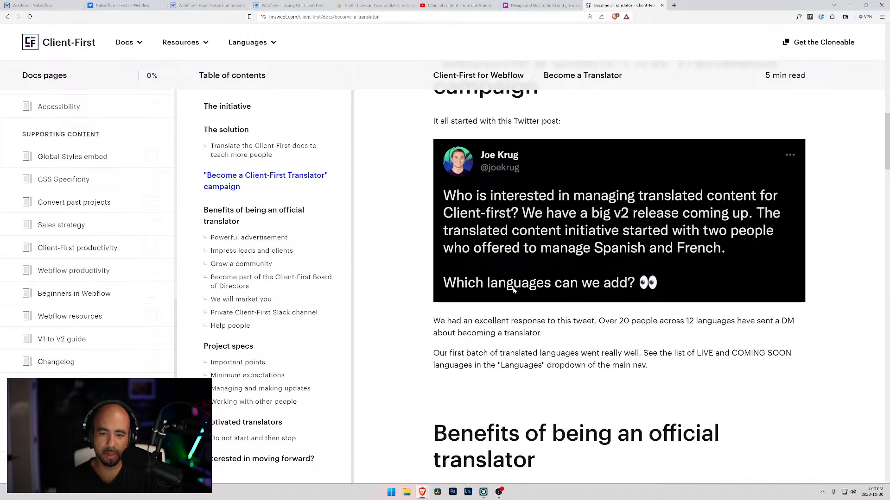
scroll(532, 288, "down", 3)
scroll(513, 264, "up", 15)
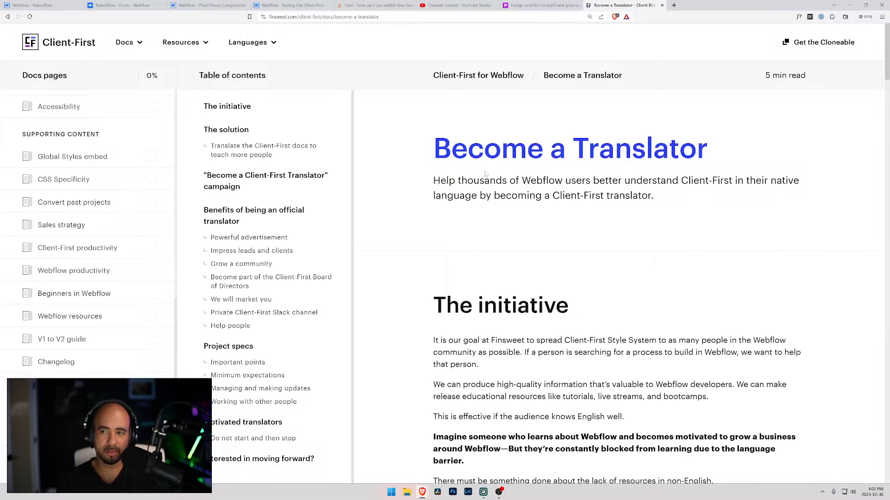
key("alt+Left")
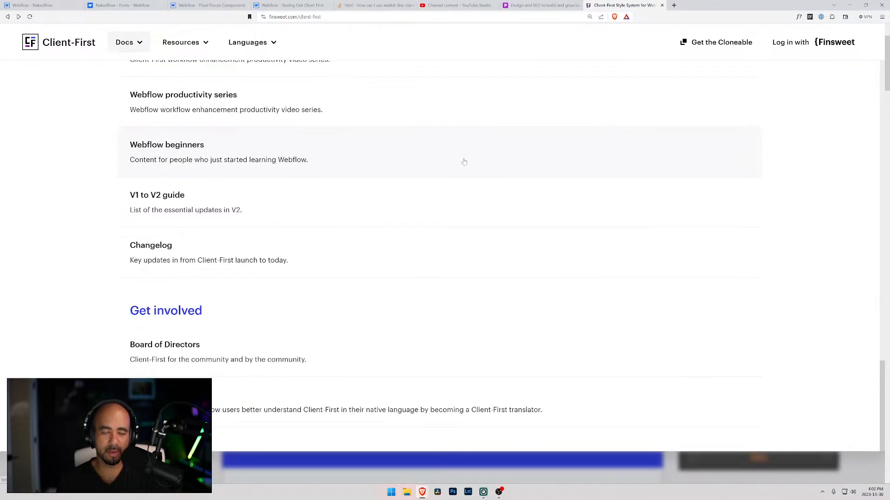
Open the V1 to V2 guide in the Client-First docs and read its sections on topic strategies, Folders and Components.
left_click(311, 213)
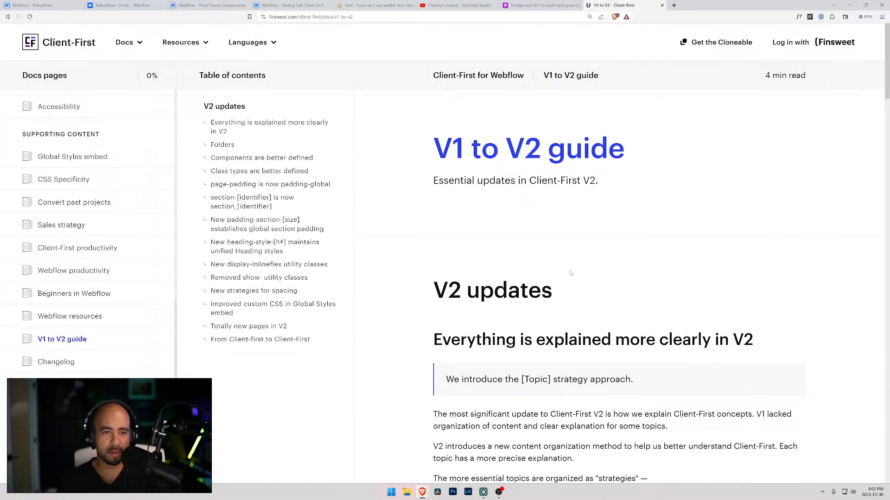
scroll(571, 273, "down", 3)
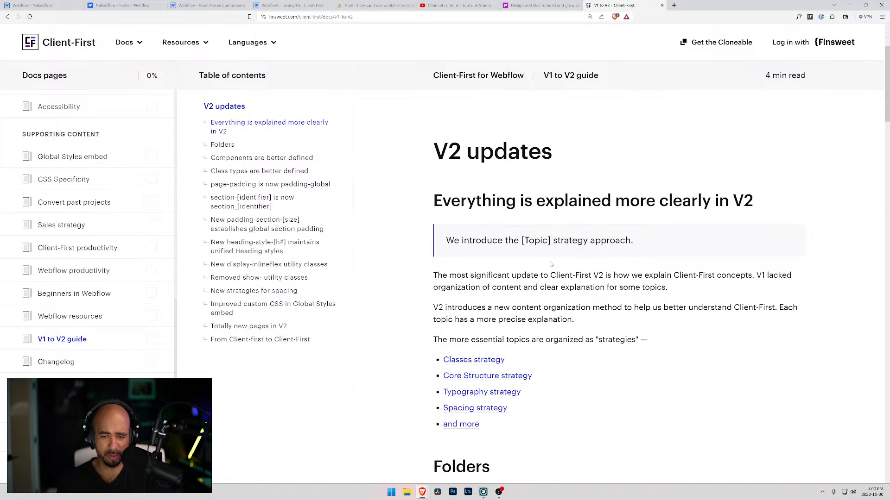
scroll(513, 260, "down", 3)
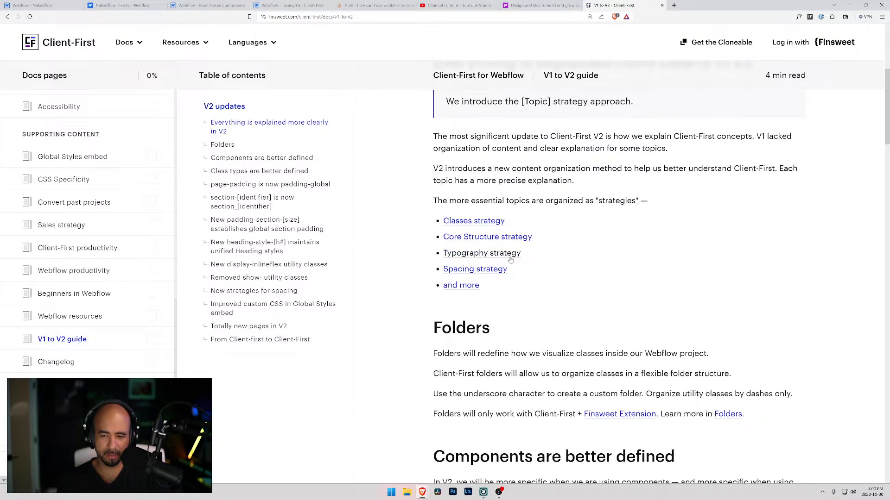
scroll(510, 260, "down", 3)
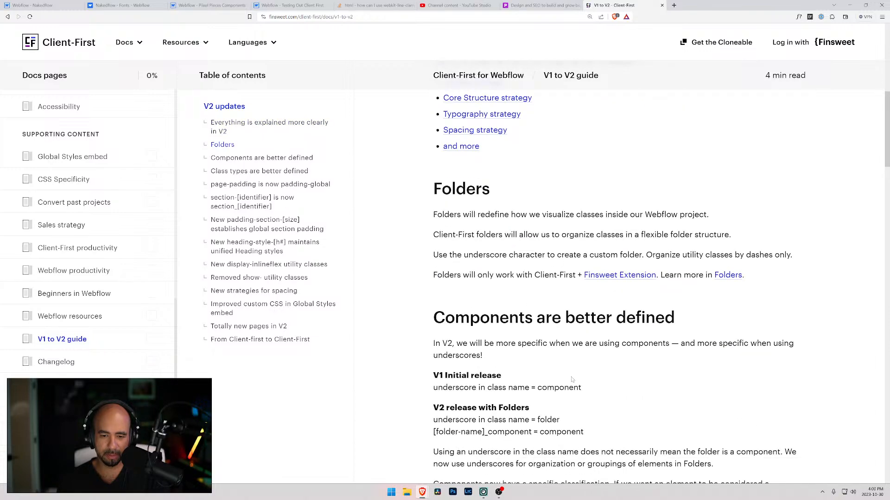
scroll(573, 380, "down", 3)
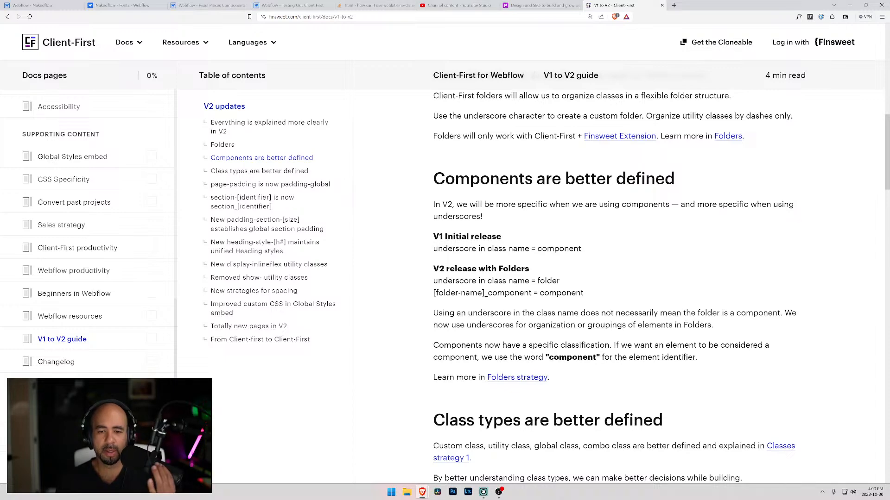
scroll(537, 335, "down", 3)
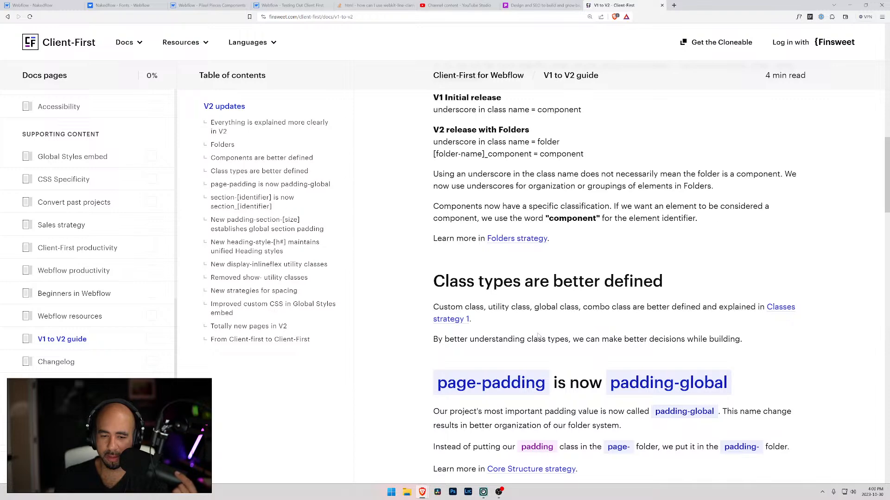
Read the guide's class updates, from padding-global and section_[identifier] through heading-style-[h#], display-inlineflex and the removed show- utility classes.
scroll(538, 336, "down", 3)
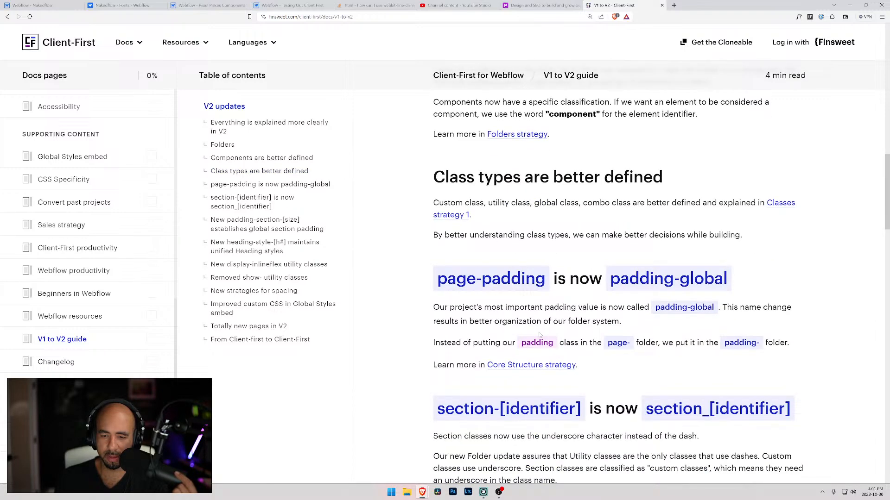
scroll(539, 335, "down", 4)
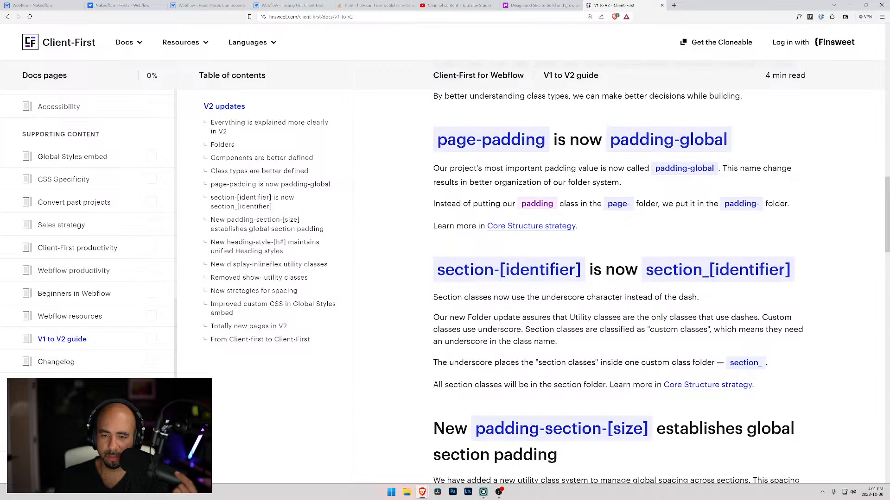
scroll(573, 342, "down", 5)
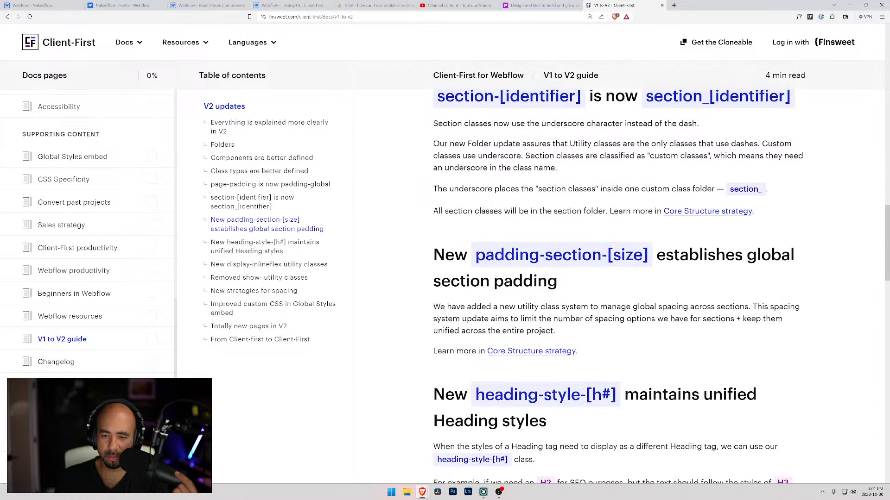
scroll(530, 362, "down", 6)
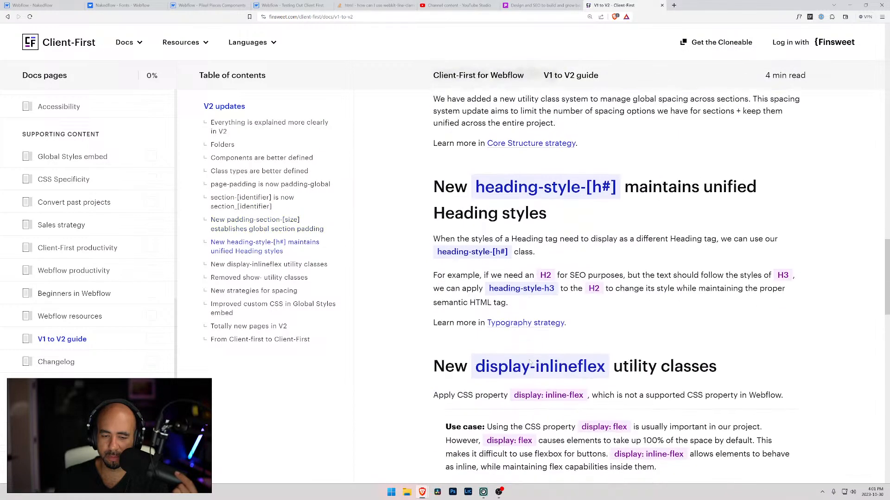
scroll(618, 288, "down", 6)
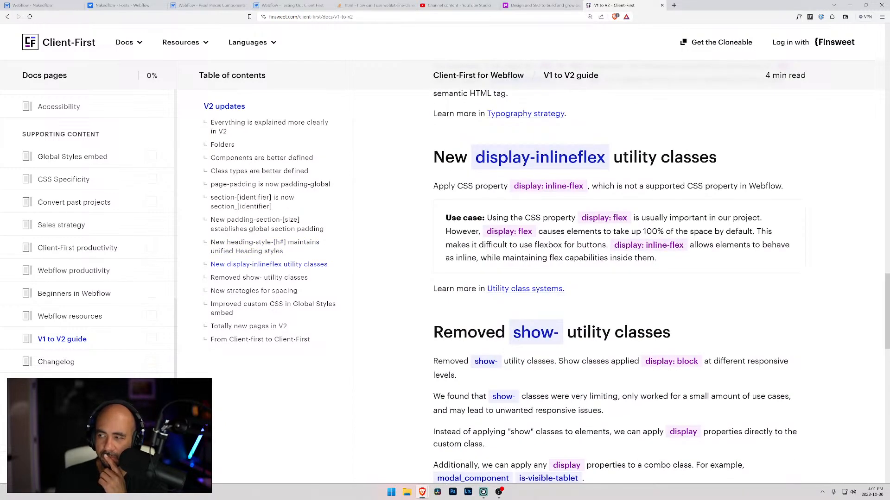
scroll(479, 368, "down", 4)
Read the rest of the guide on spacing strategies, Global Styles embed, new V2 pages and the Client-First naming change.
scroll(479, 368, "down", 4)
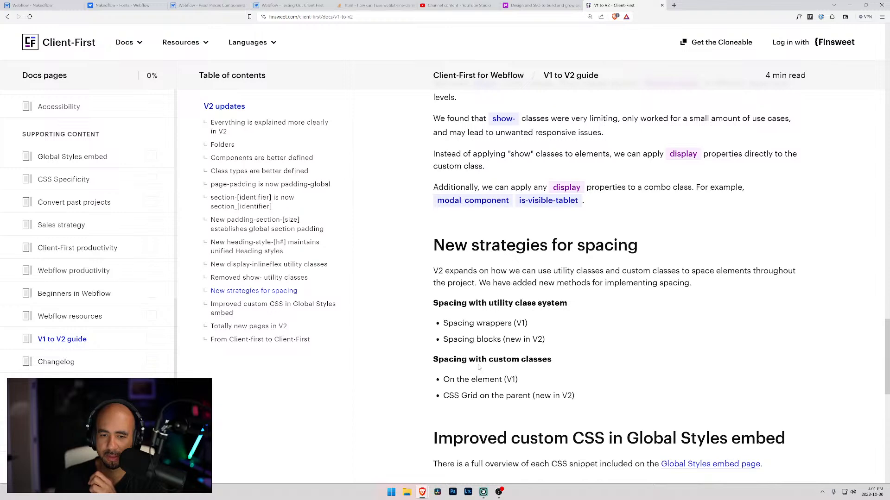
scroll(480, 368, "down", 5)
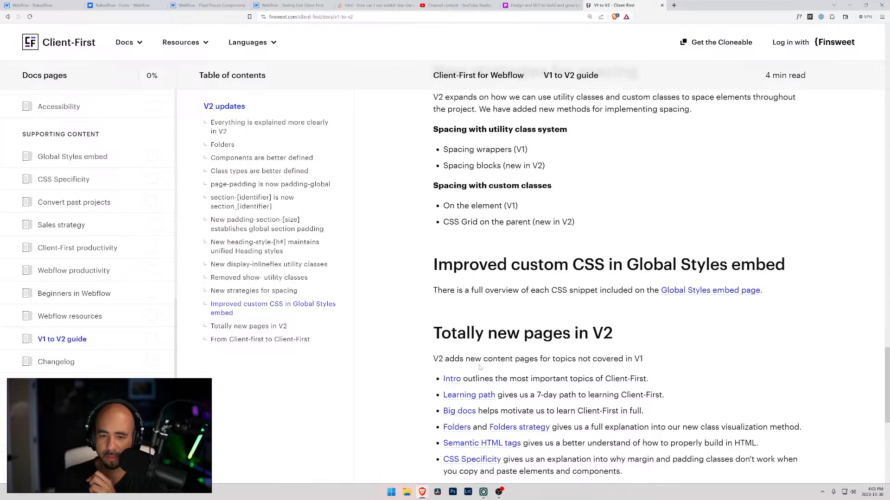
scroll(480, 367, "down", 3)
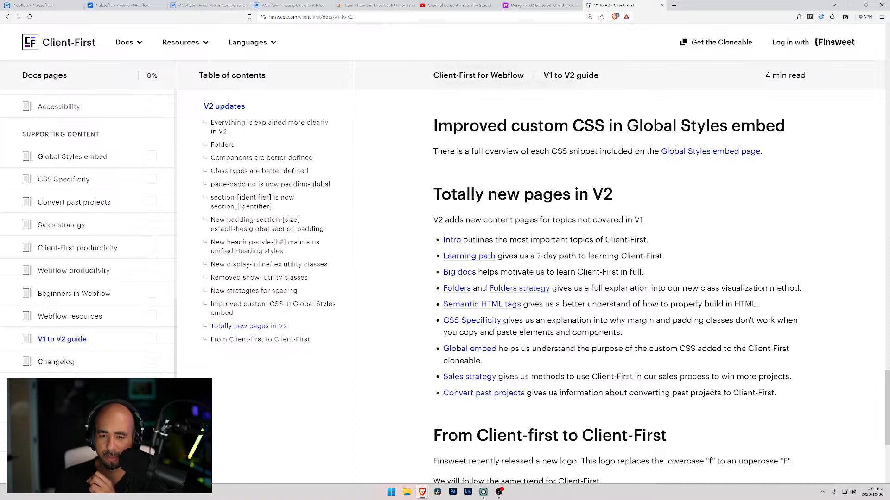
scroll(482, 367, "down", 3)
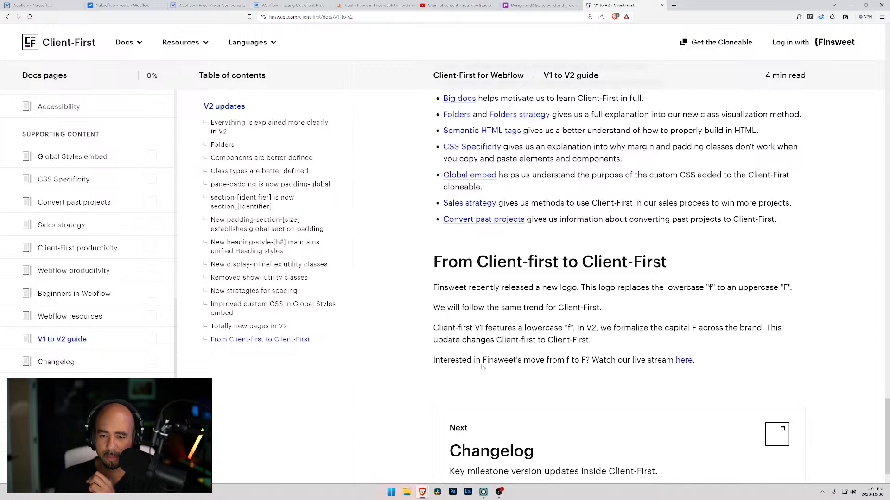
scroll(482, 367, "down", 1)
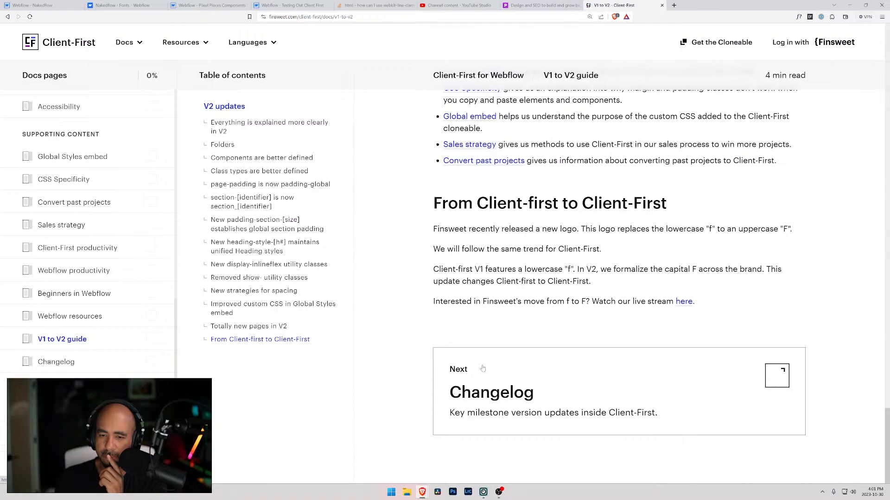
Return to the start of the V1 to V2 guide and open the Classes strategy 2 page from the docs concepts.
scroll(482, 368, "up", 15)
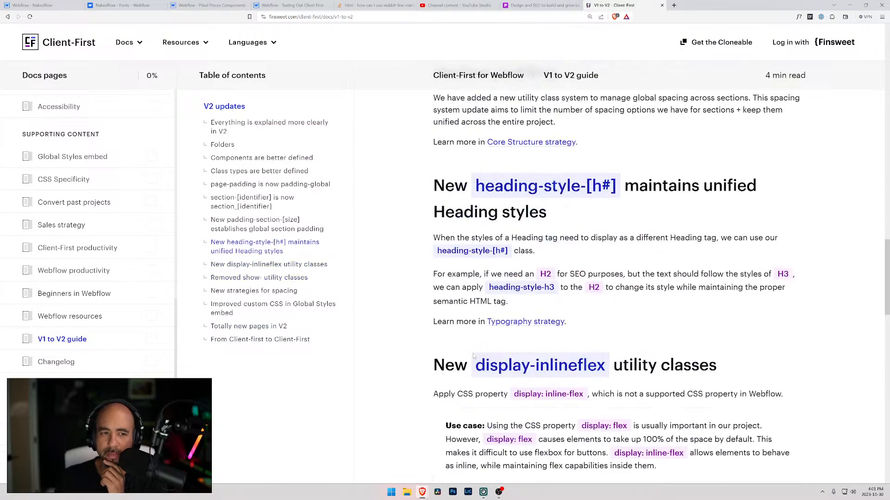
scroll(506, 333, "up", 6)
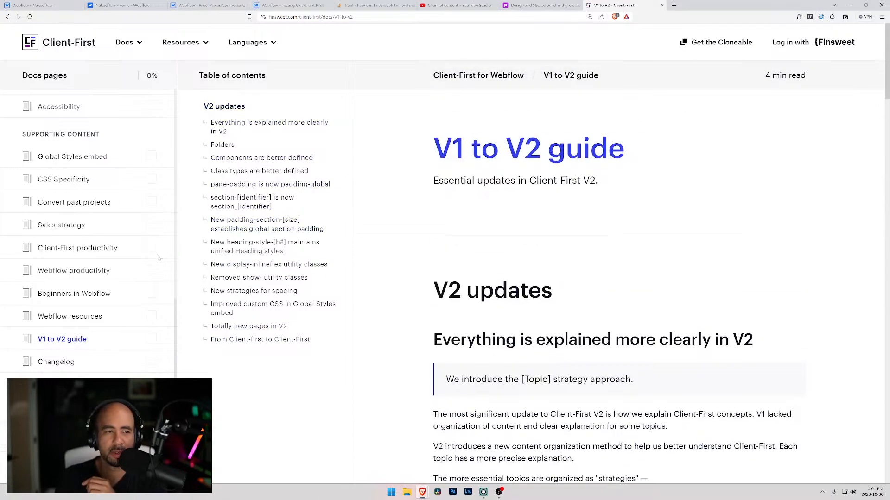
scroll(75, 190, "up", 8)
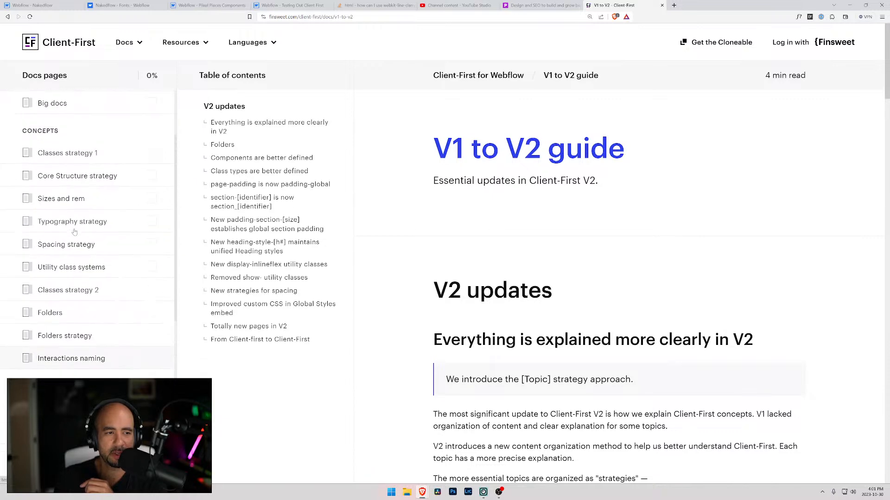
left_click(68, 294)
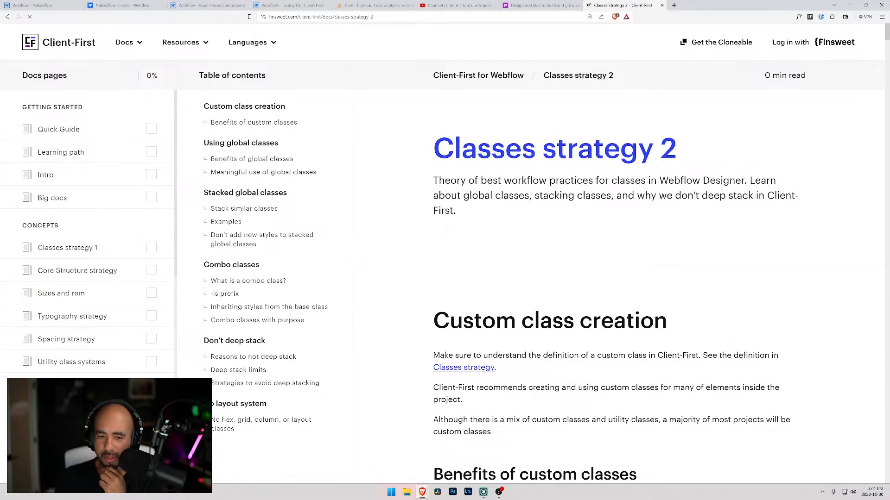
Read the Custom class creation section and its benefits, from the team-list_ example through responsive updates and working with clients.
scroll(460, 327, "down", 9)
scroll(460, 327, "down", 5)
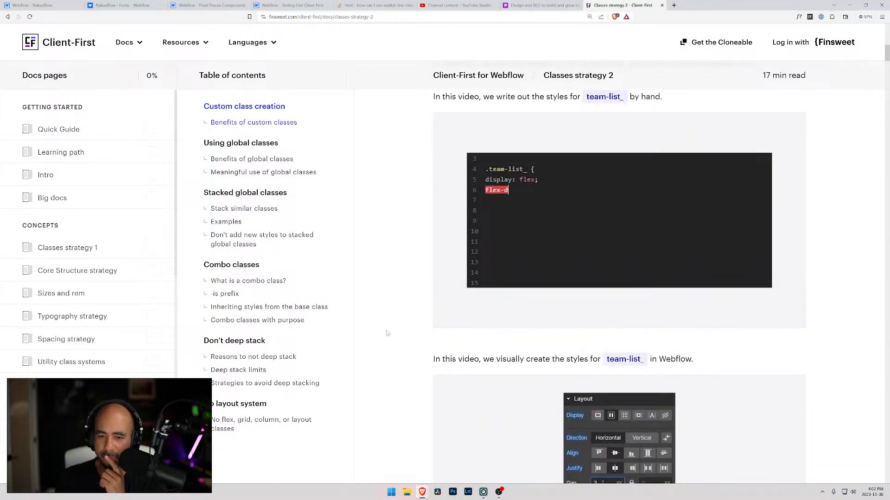
scroll(386, 333, "down", 1)
scroll(387, 333, "down", 4)
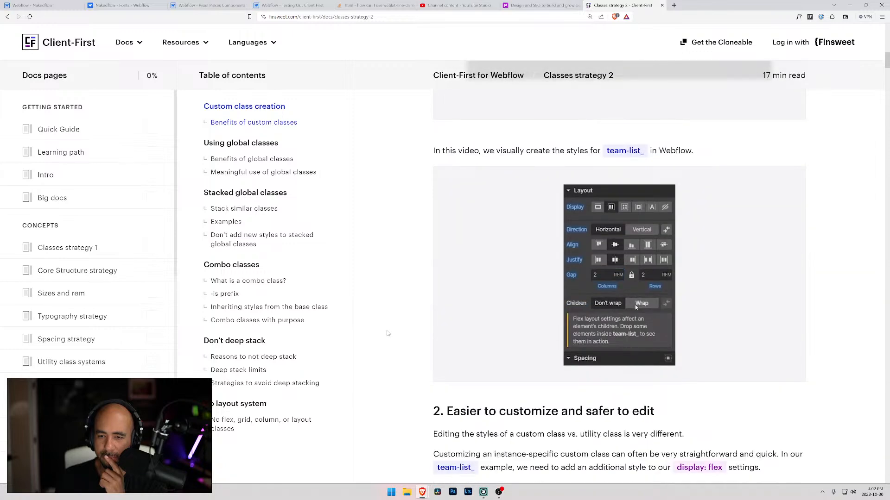
scroll(388, 334, "down", 3)
scroll(387, 333, "down", 1)
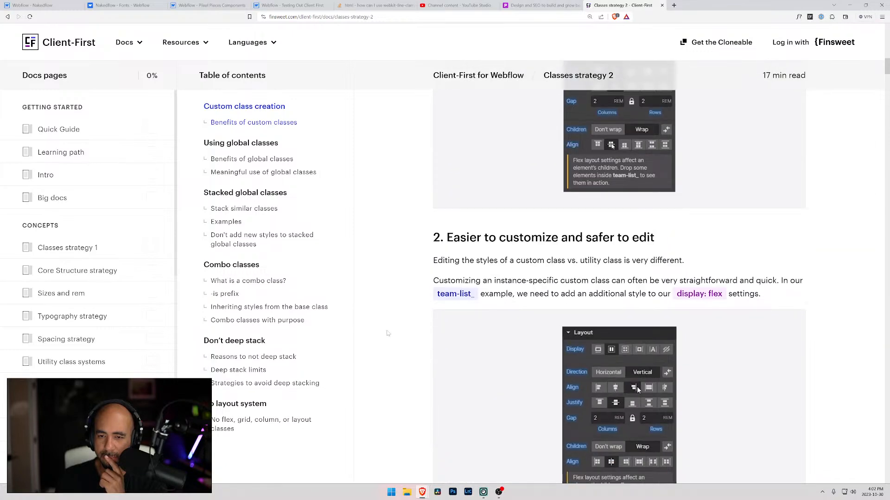
scroll(388, 333, "down", 4)
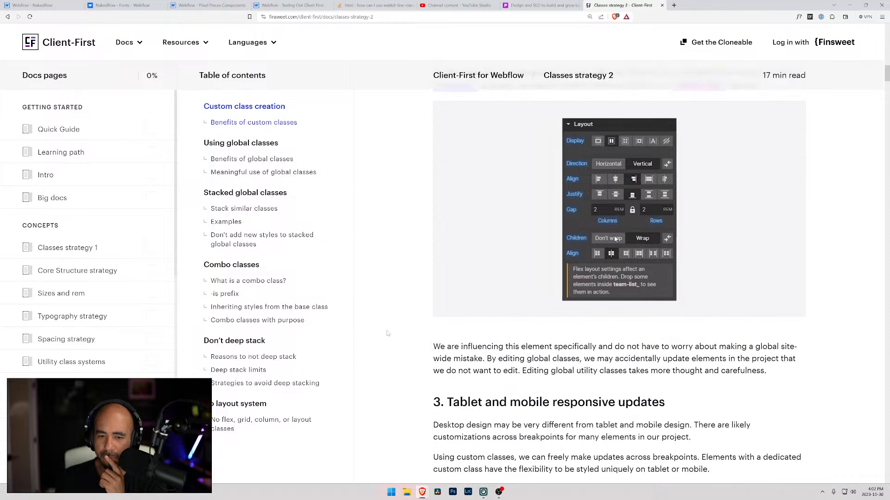
scroll(389, 333, "down", 5)
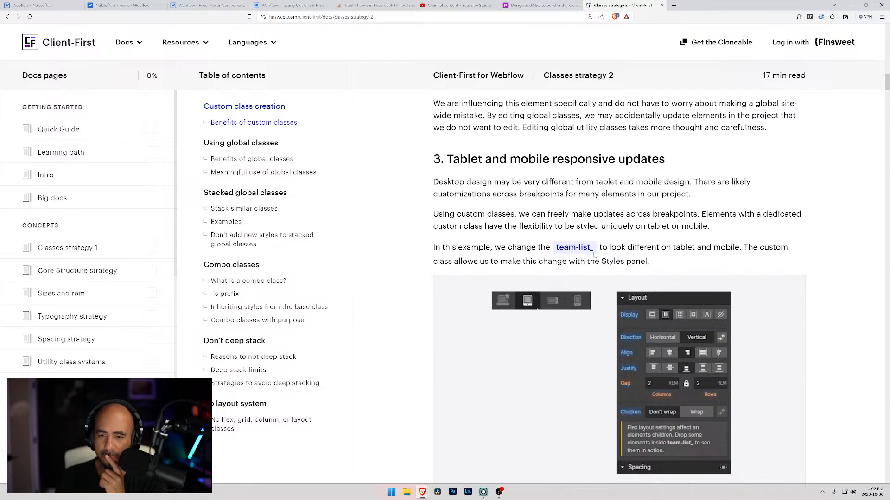
scroll(621, 256, "down", 4)
scroll(431, 272, "down", 3)
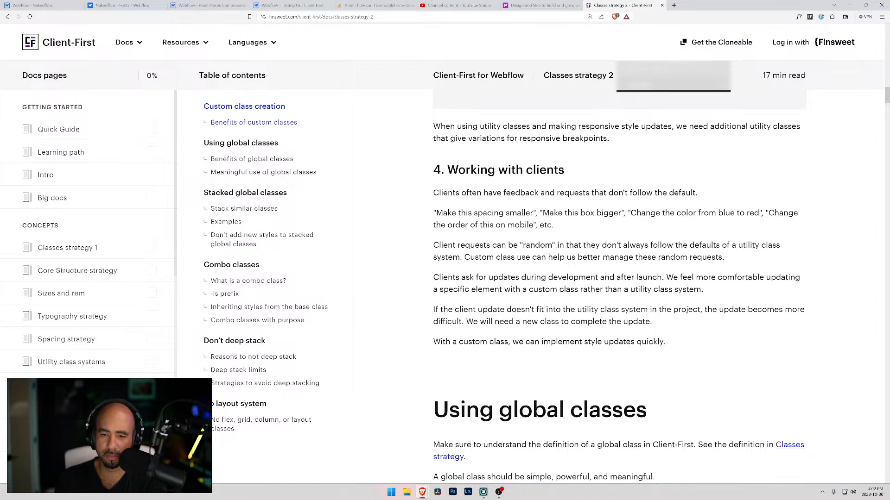
Examine the Using global classes section, covering container-large, hide-mobile-portrait, and the position absolute and dark section examples.
scroll(578, 342, "down", 4)
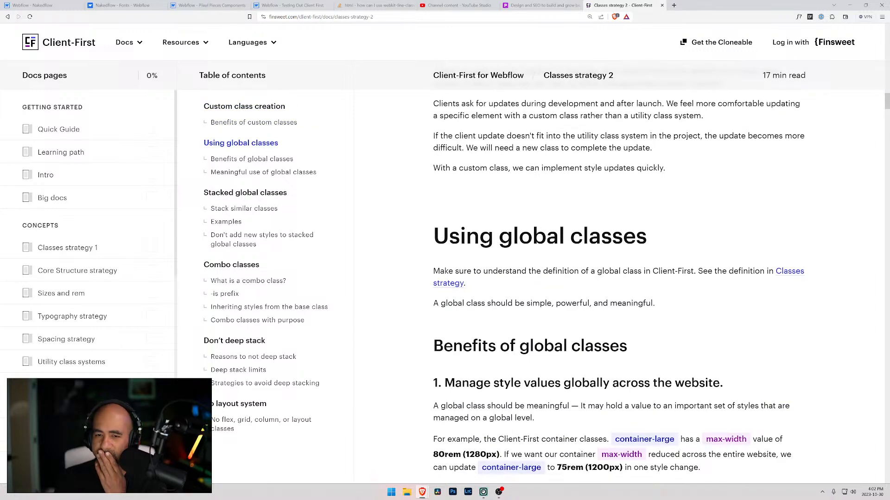
scroll(528, 272, "down", 5)
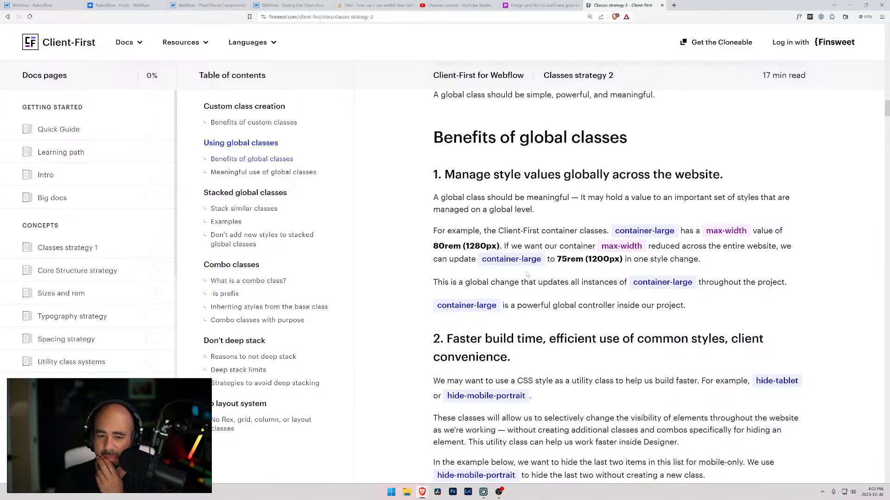
scroll(528, 274, "down", 4)
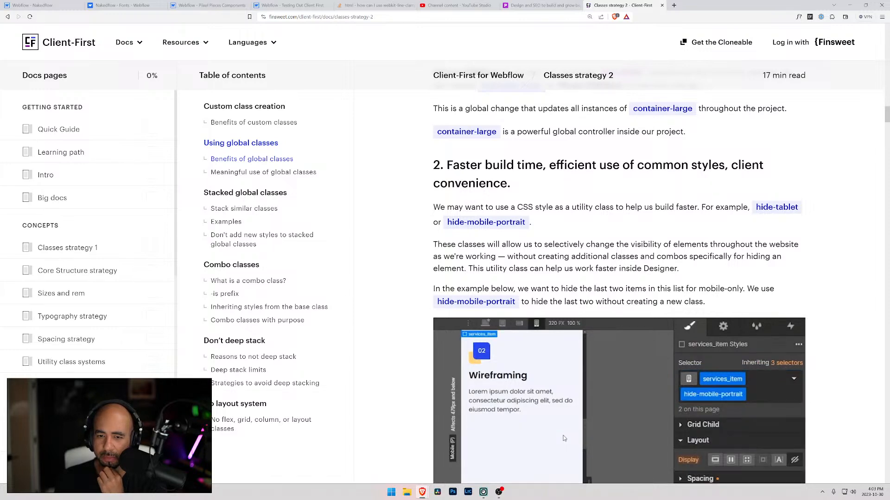
scroll(564, 438, "down", 2)
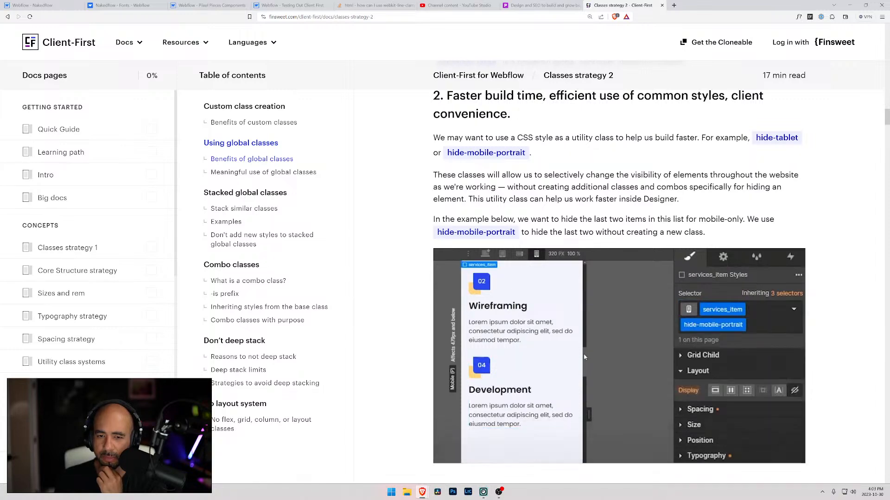
scroll(619, 279, "down", 3)
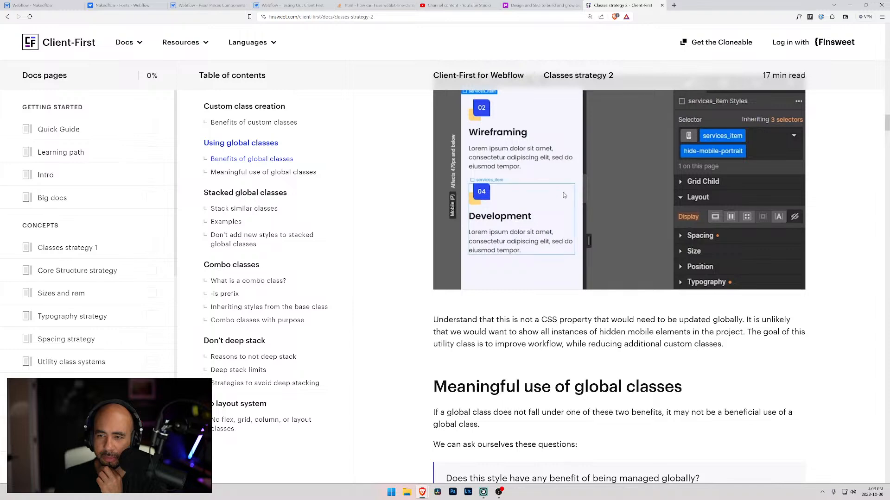
scroll(564, 194, "down", 7)
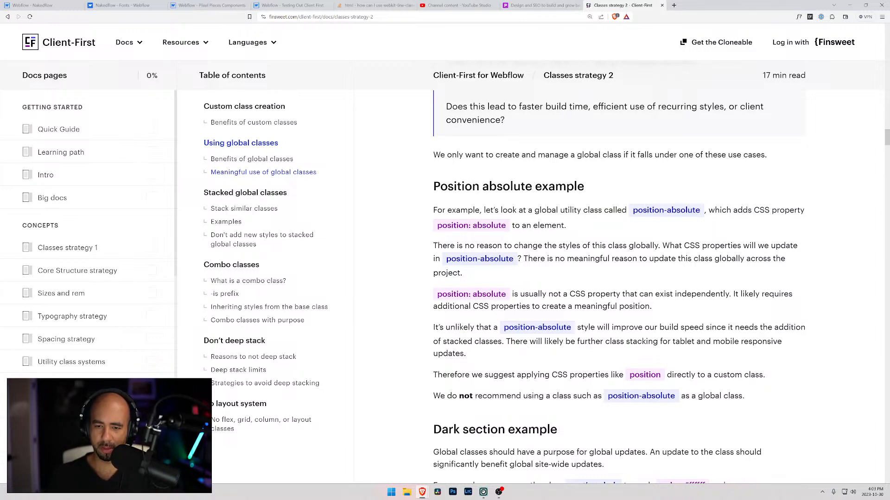
scroll(600, 269, "down", 3)
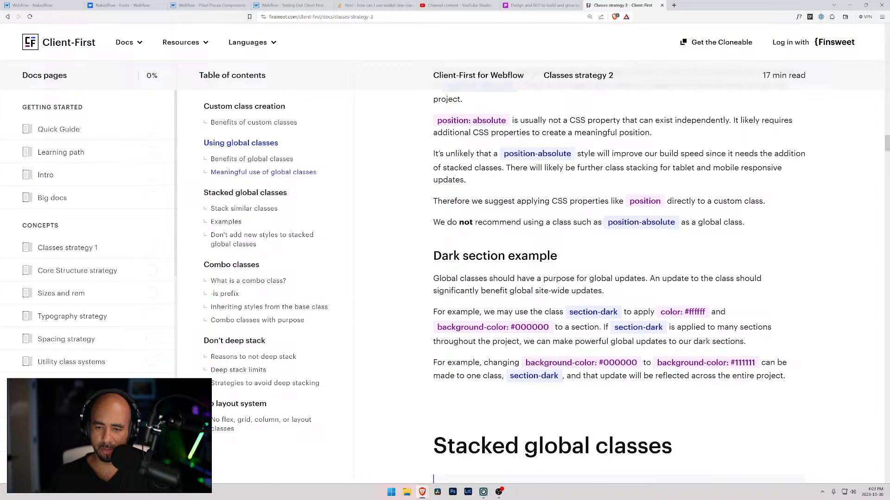
scroll(619, 250, "down", 5)
Recheck the hide-mobile-portrait example and switch back to the Nakedflow style guide page in the Webflow Designer.
scroll(619, 251, "up", 15)
scroll(543, 294, "up", 2)
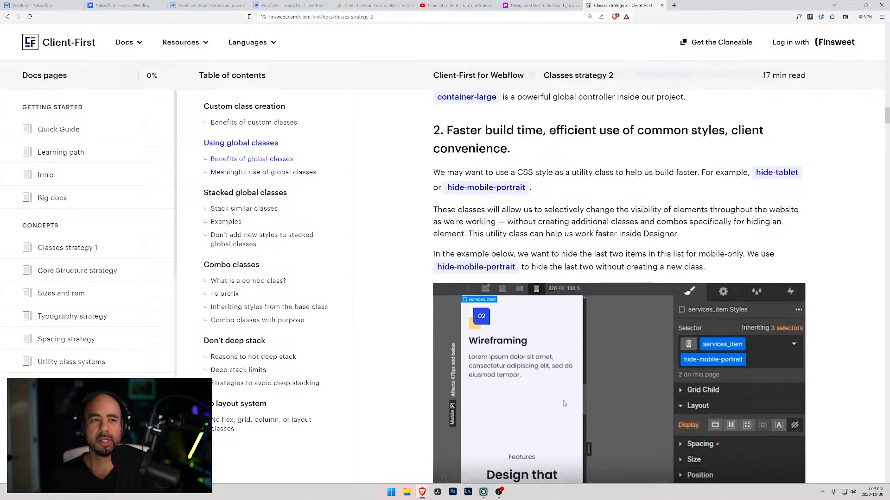
left_click(28, 4)
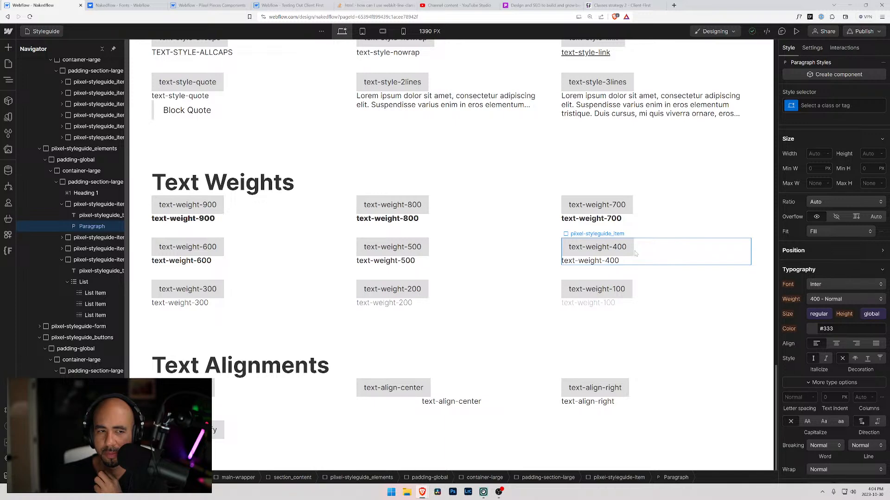
Switch to the Testing Out Client First project and skim its style guide from Text Colors to Max widths and back to Buttons.
scroll(284, 245, "up", 6)
left_click(127, 5)
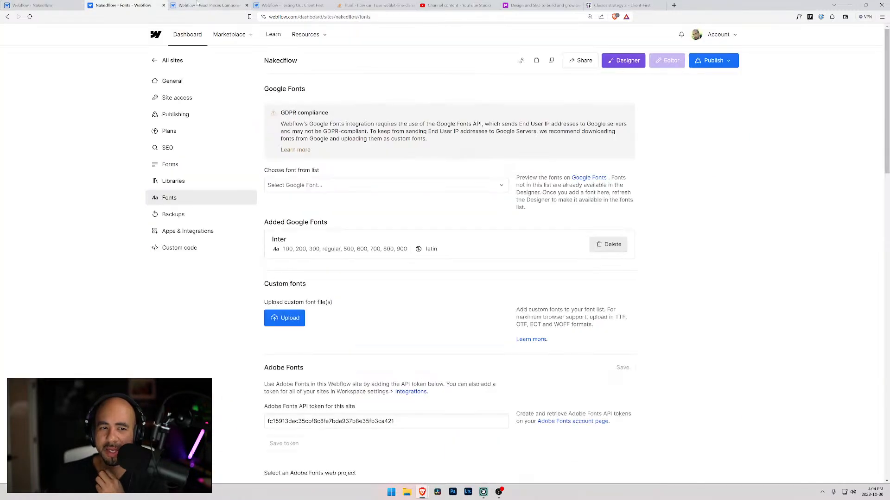
left_click(195, 3)
left_click(289, 5)
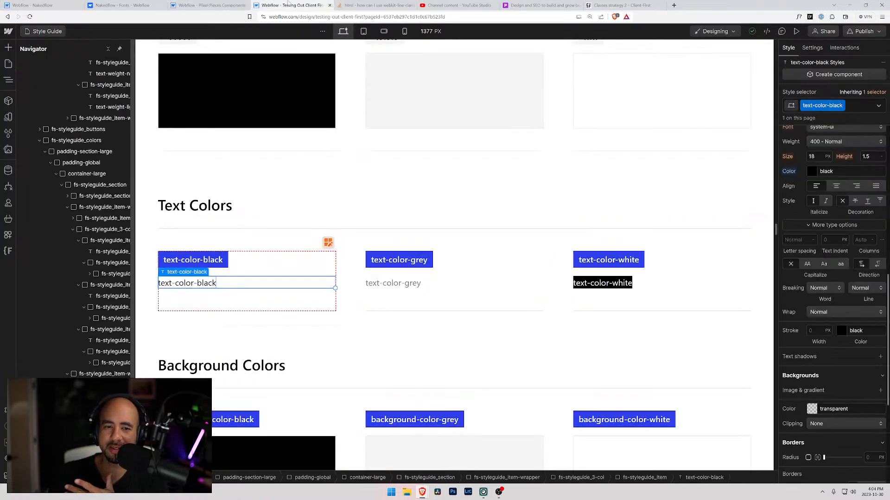
scroll(380, 270, "down", 10)
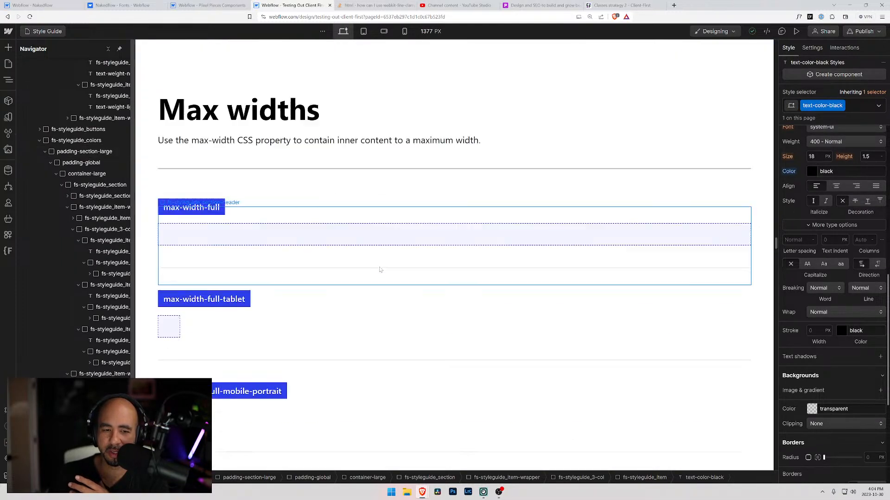
scroll(380, 270, "down", 2)
left_click_drag(775, 247, 768, 216)
scroll(584, 190, "up", 5)
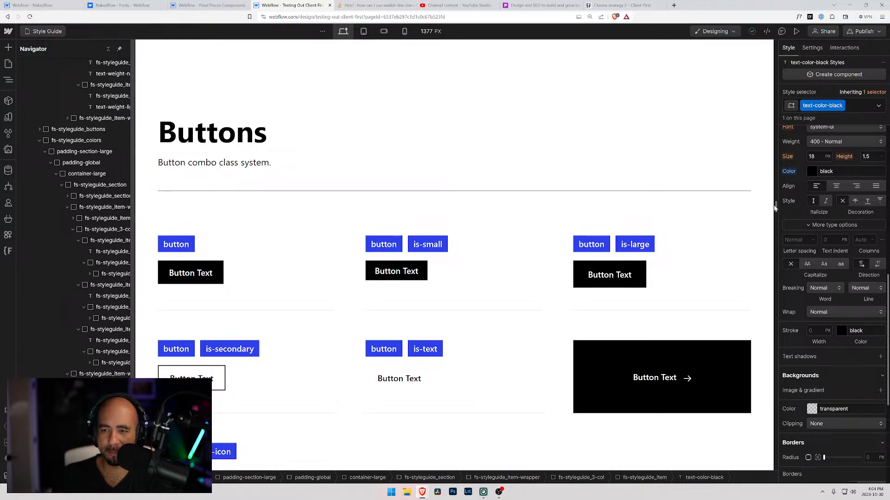
Review the Client-First guide from the button combo classes through text and background colors to the max-width classes, and return to its start.
scroll(777, 208, "down", 10)
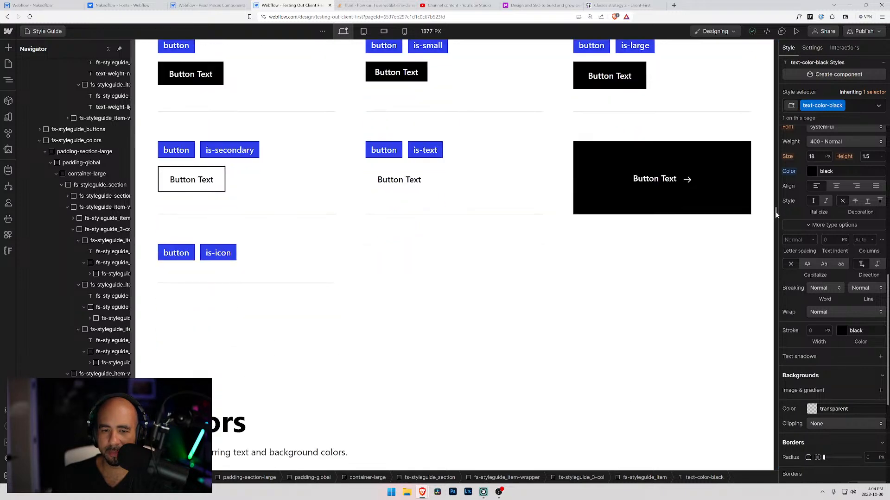
scroll(776, 224, "down", 6)
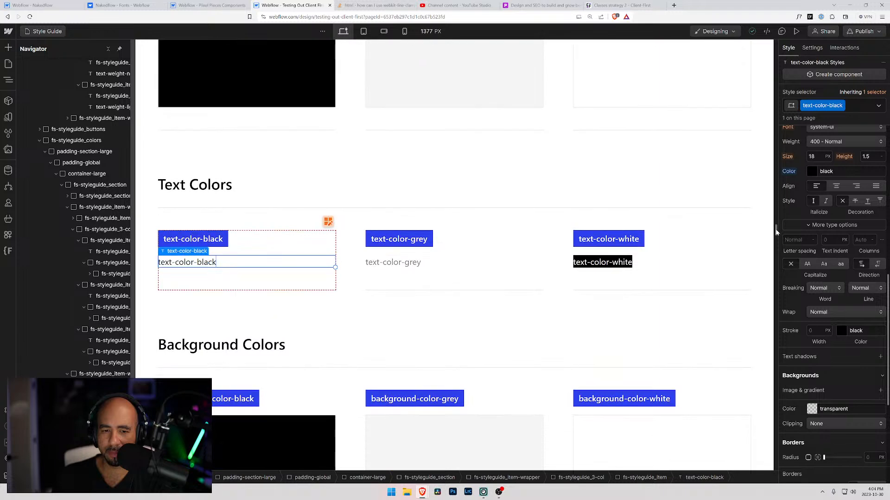
scroll(776, 231, "down", 9)
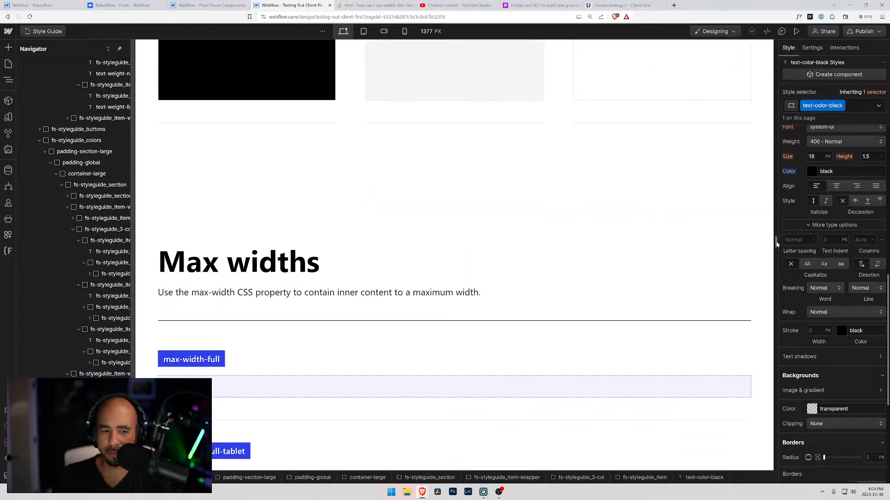
scroll(777, 244, "down", 8)
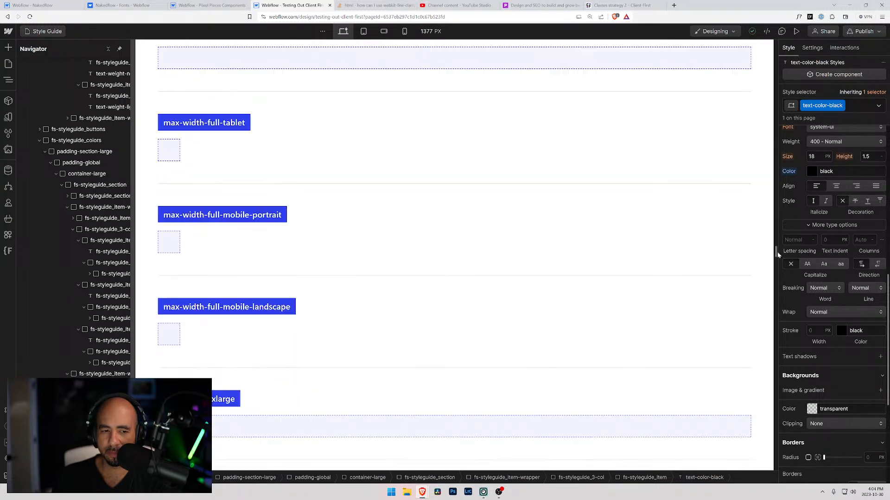
scroll(777, 252, "down", 6)
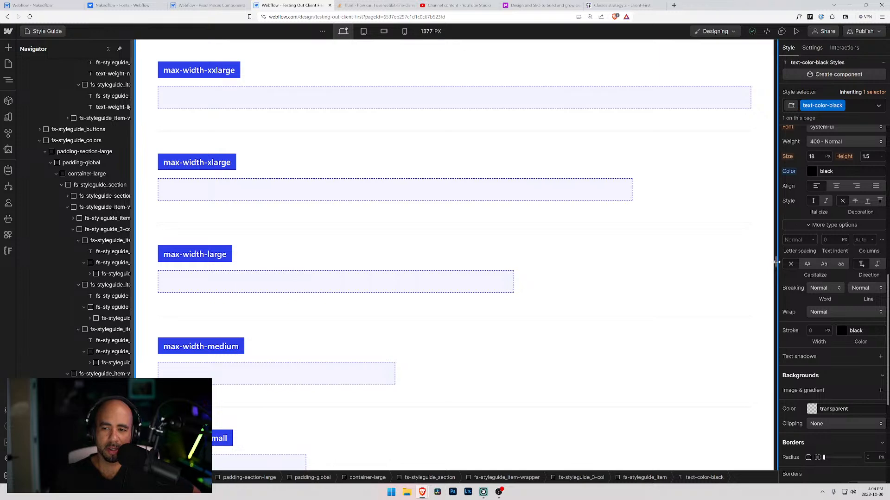
left_click_drag(776, 262, 764, 37)
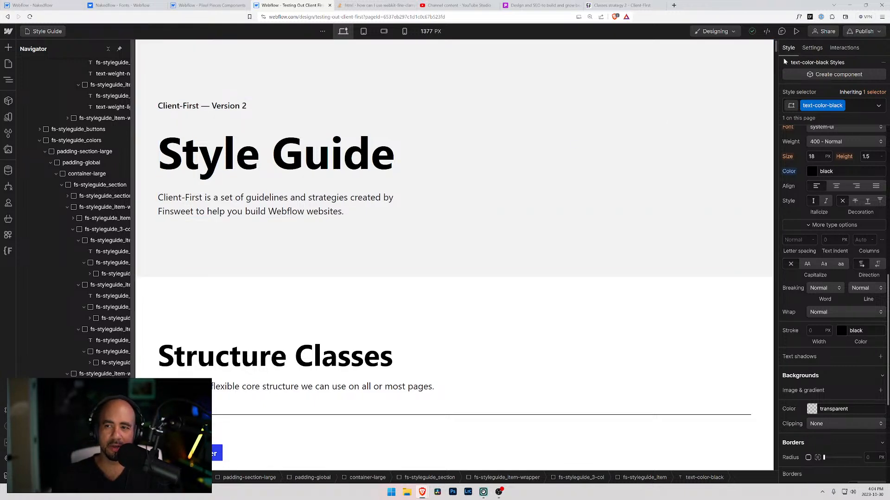
Check the Nakedflow style guide up to its headings and return to the Testing Out Client First style guide.
left_click(30, 5)
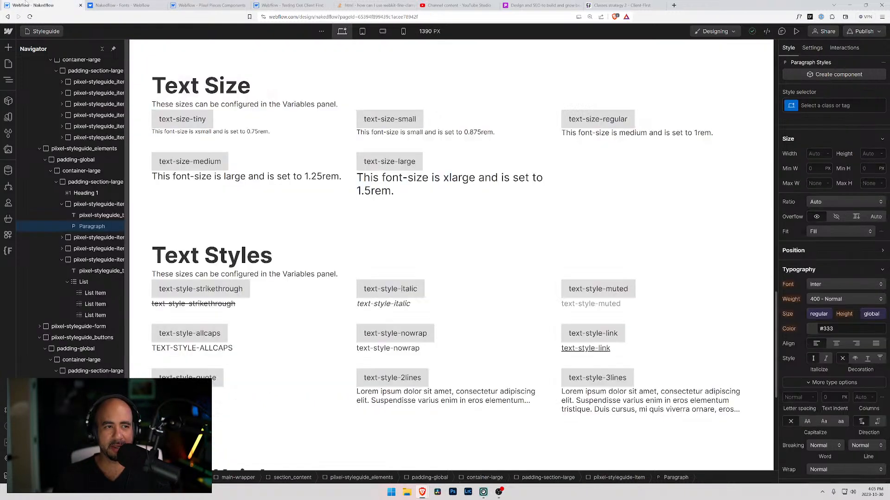
scroll(313, 211, "up", 20)
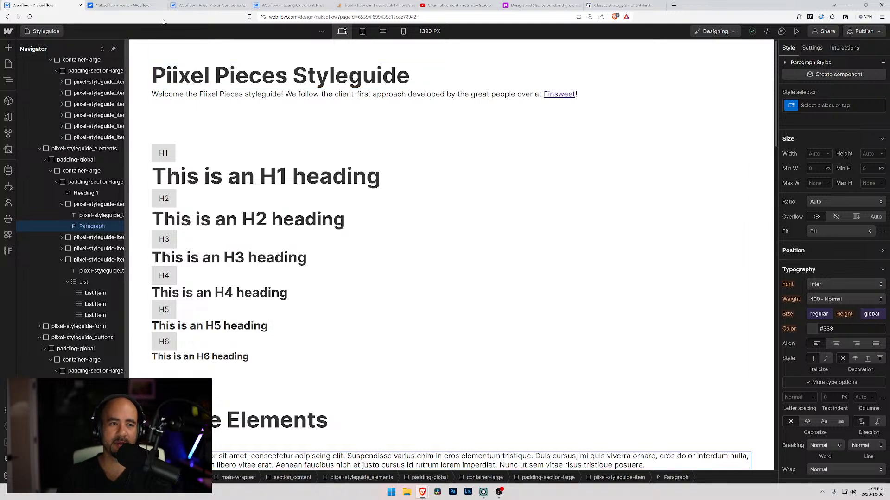
left_click(139, 7)
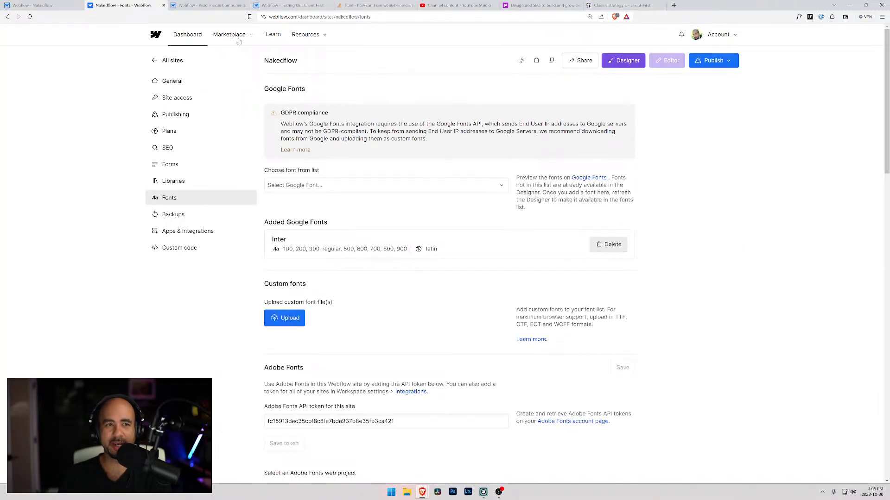
right_click(213, 43)
left_click(292, 5)
left_click(292, 5)
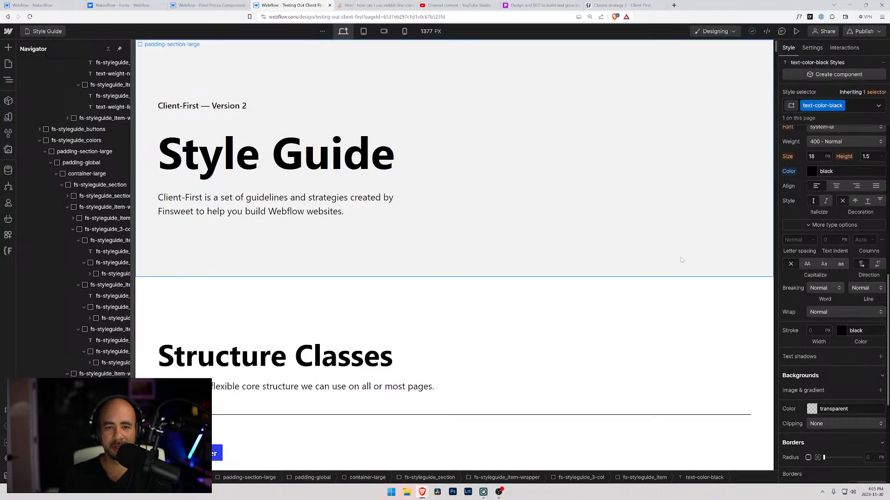
Inspect the spacing, size, position and typography settings of the layer class among the Client-First utility classes.
left_click_drag(776, 46, 807, 405)
scroll(474, 194, "down", 15)
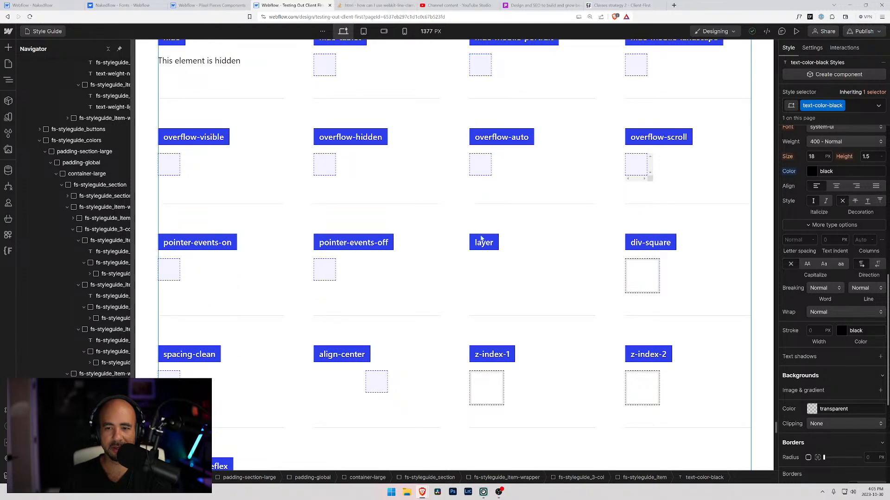
left_click(477, 259)
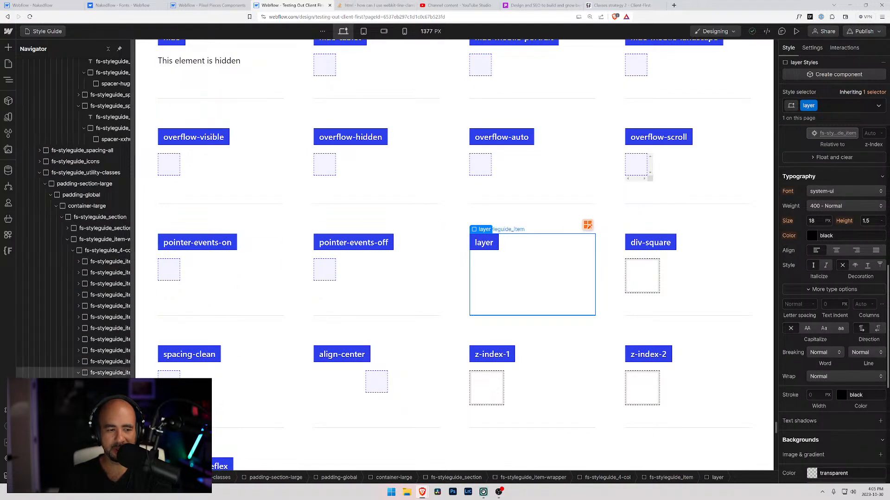
scroll(809, 249, "up", 4)
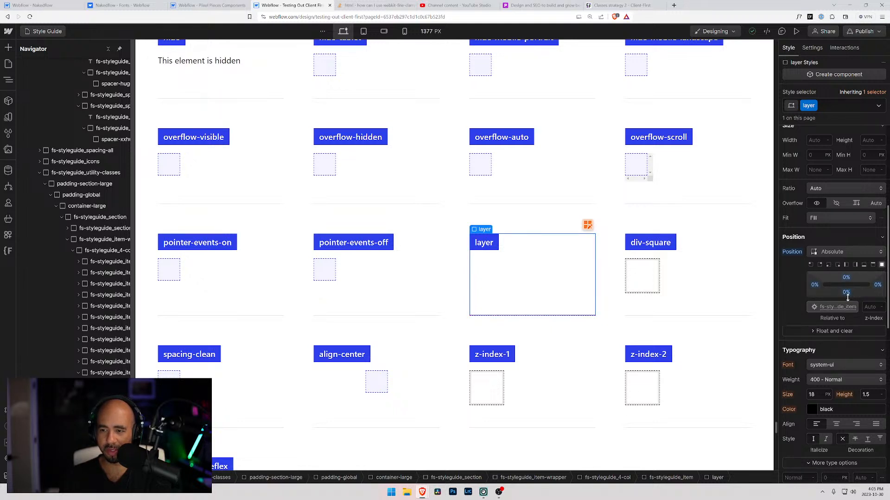
scroll(802, 286, "up", 3)
scroll(802, 296, "down", 10)
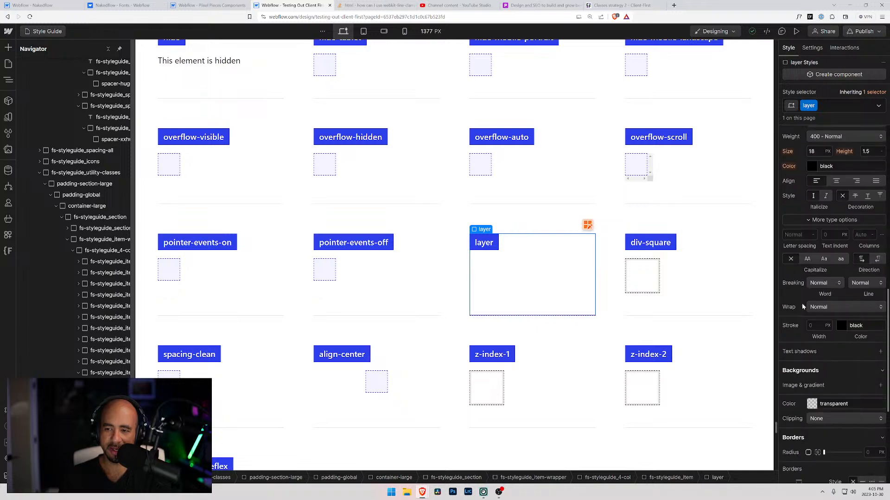
scroll(801, 305, "up", 8)
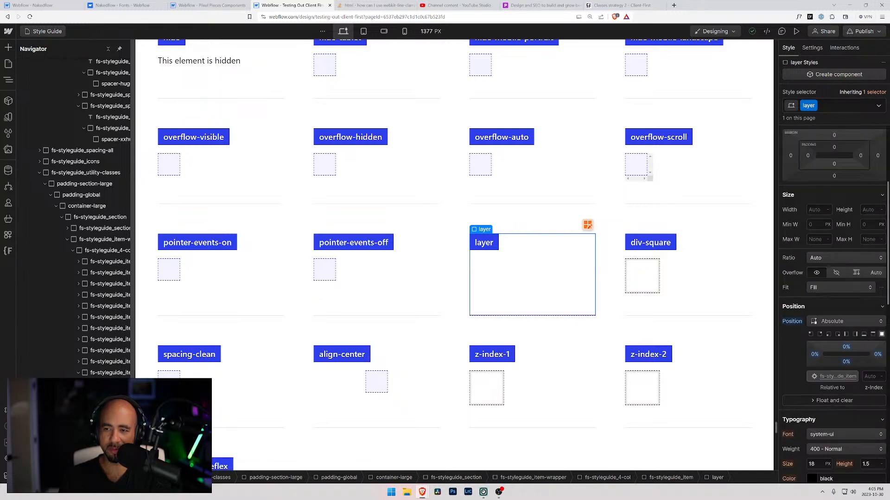
scroll(834, 306, "up", 1)
scroll(834, 306, "up", 3)
scroll(800, 308, "down", 5)
Select the div-square example and inspect its style settings from layout to effects.
left_click(636, 293)
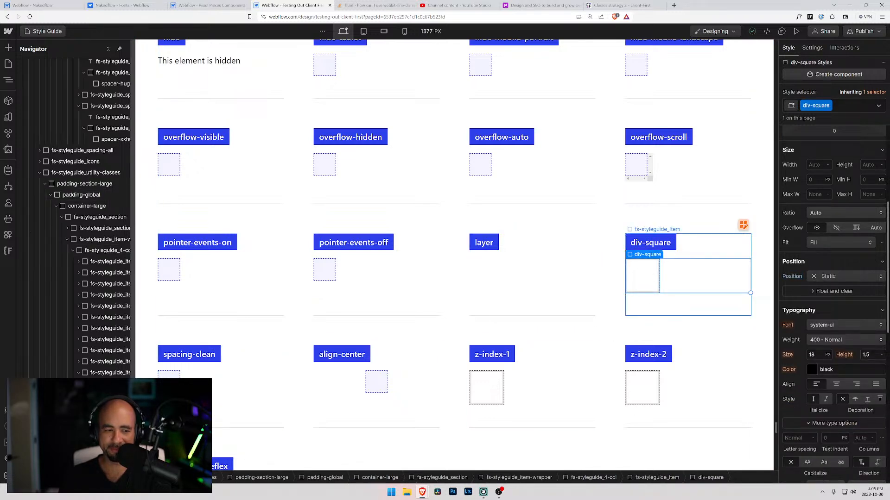
scroll(825, 330, "down", 6)
scroll(820, 332, "up", 9)
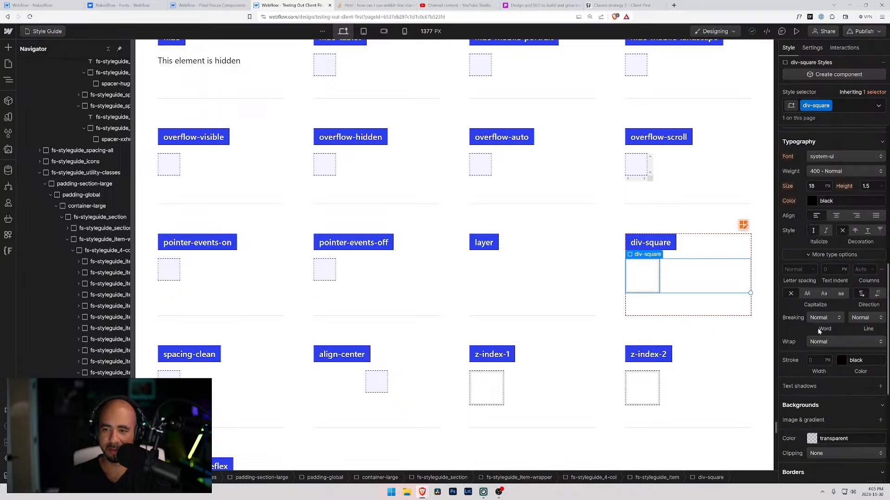
scroll(818, 333, "up", 3)
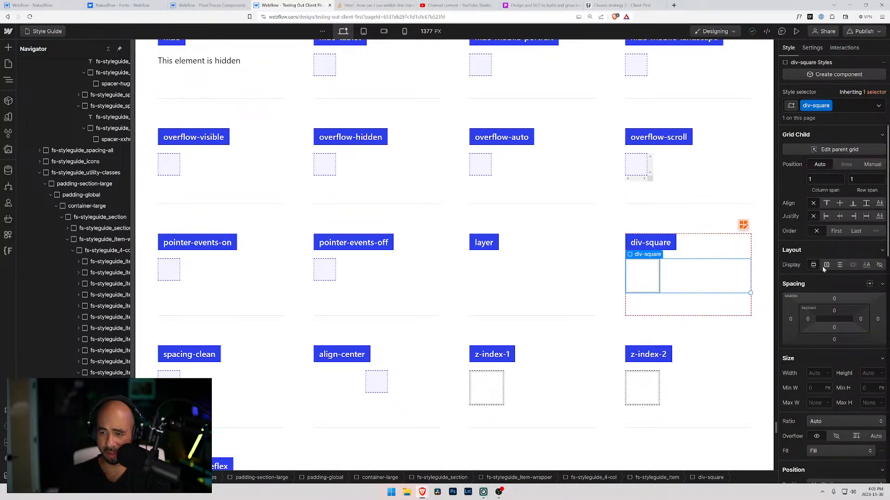
scroll(819, 272, "down", 8)
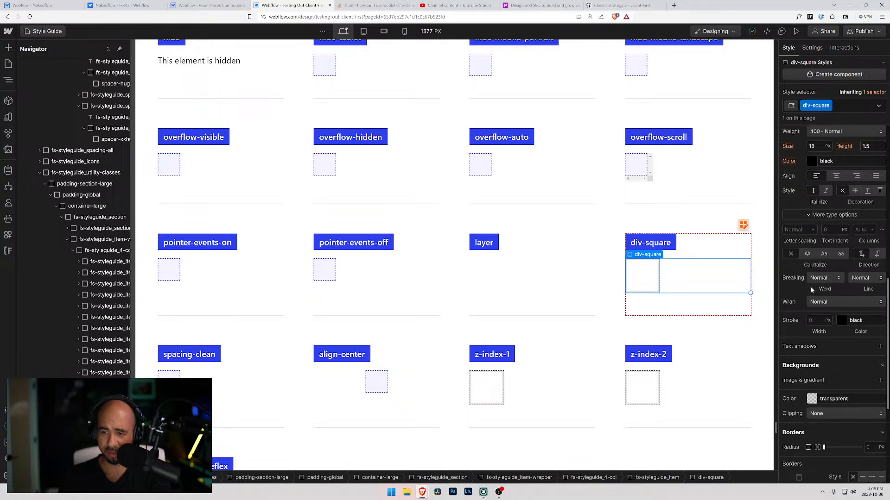
scroll(811, 288, "down", 4)
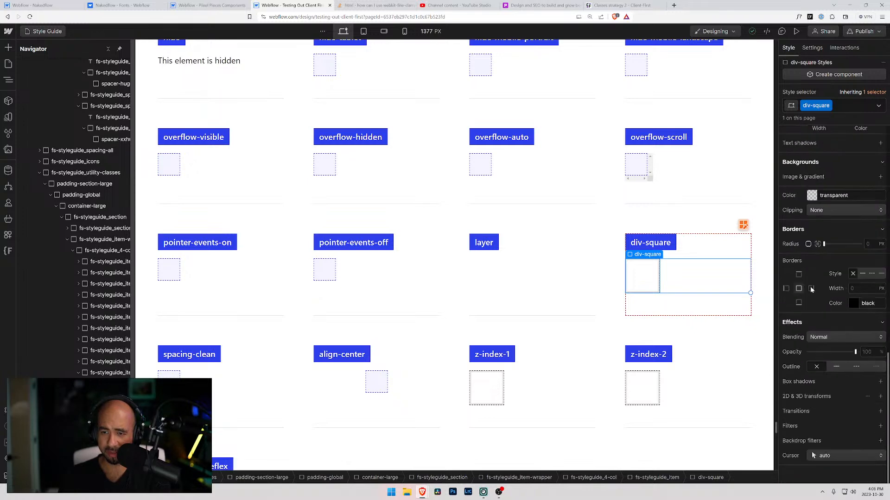
Inspect the margin and padding of the spacing-clean example, along with its label and the empty box inside it.
left_click(170, 384)
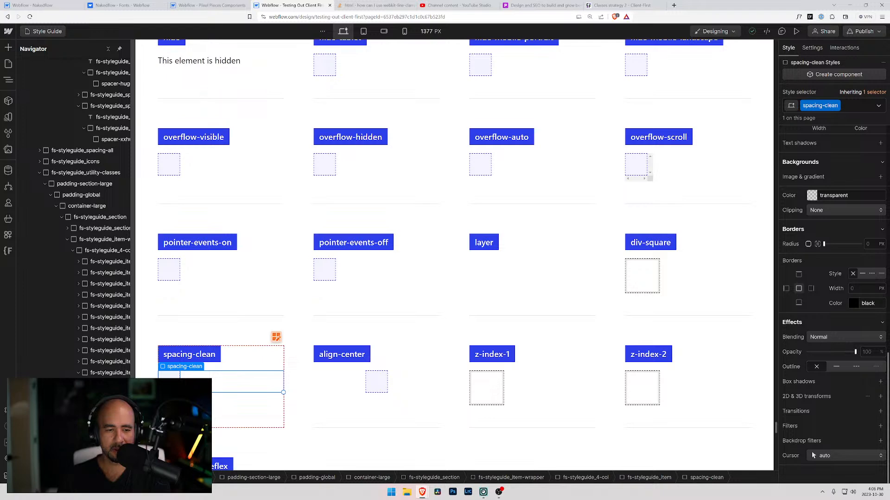
scroll(817, 284, "up", 10)
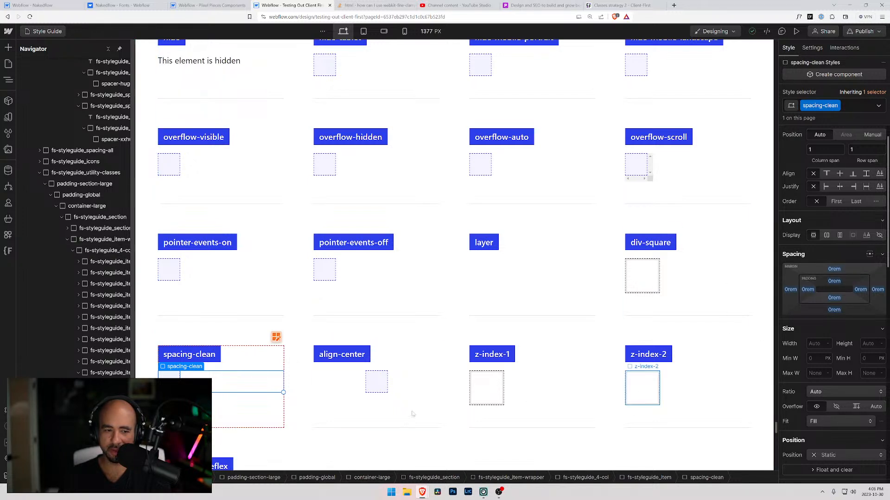
left_click(190, 355)
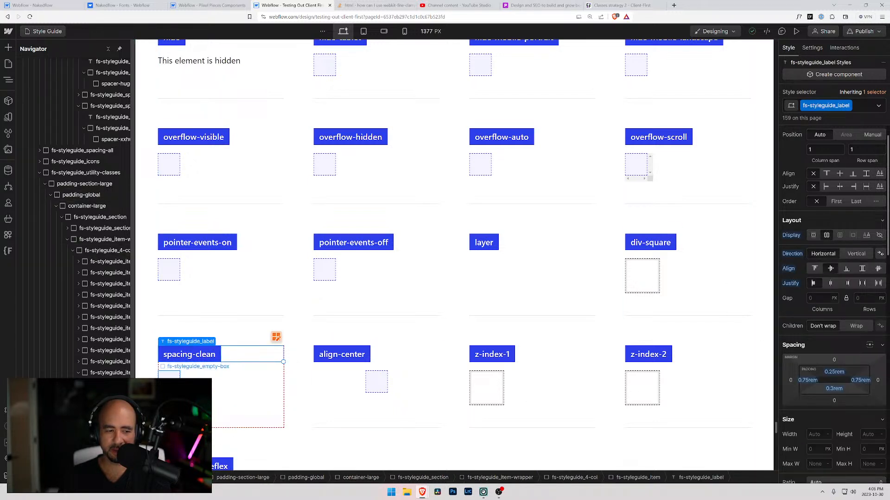
left_click(169, 375)
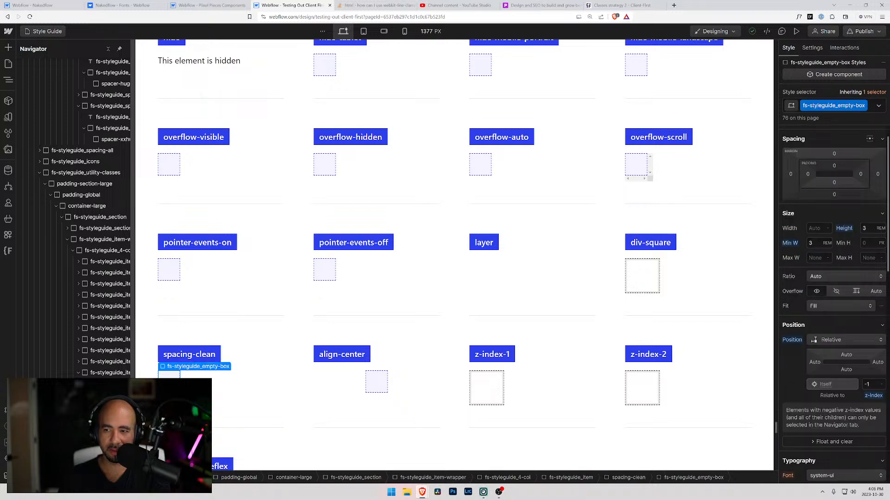
scroll(800, 308, "up", 1)
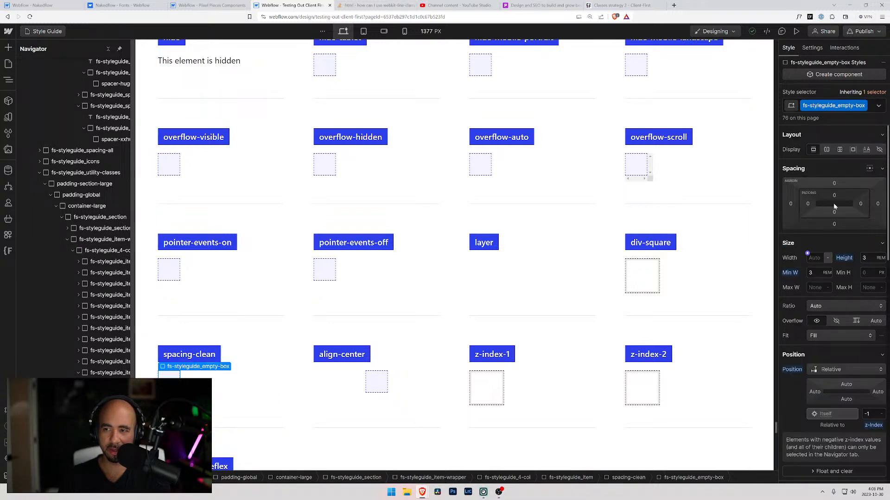
left_click(162, 304)
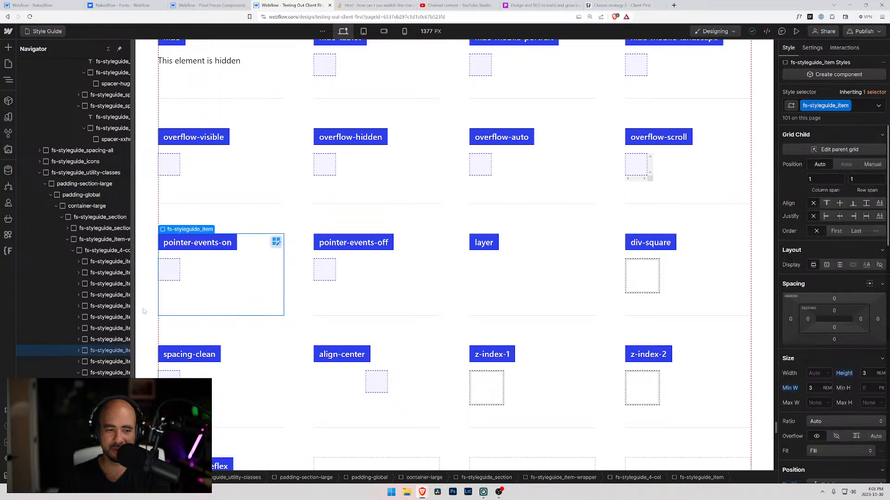
left_click(143, 311)
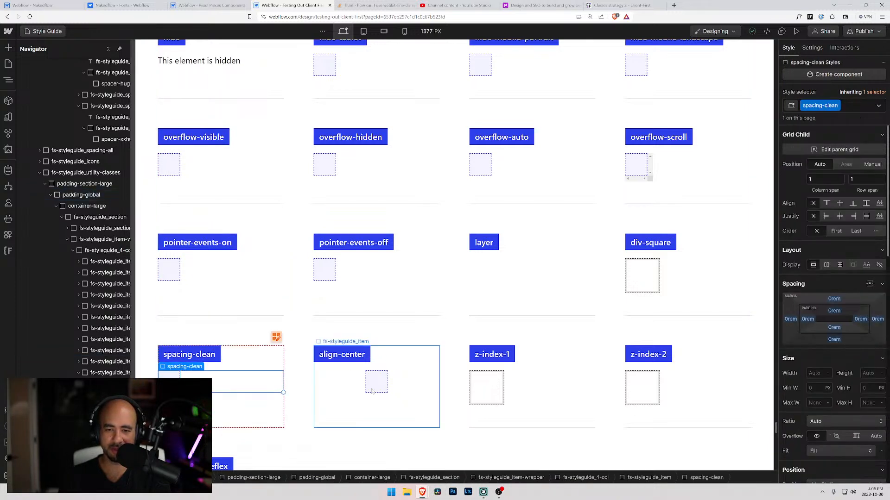
Inspect the align-center and z-index-1 utility examples and their style settings.
left_click(381, 386)
left_click(503, 389)
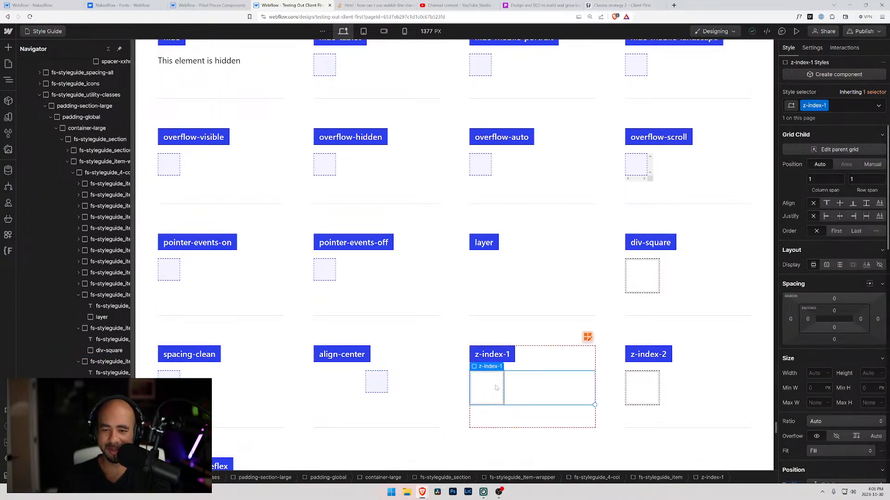
scroll(417, 371, "down", 5)
scroll(280, 353, "up", 2)
scroll(279, 353, "up", 7)
scroll(291, 304, "down", 4)
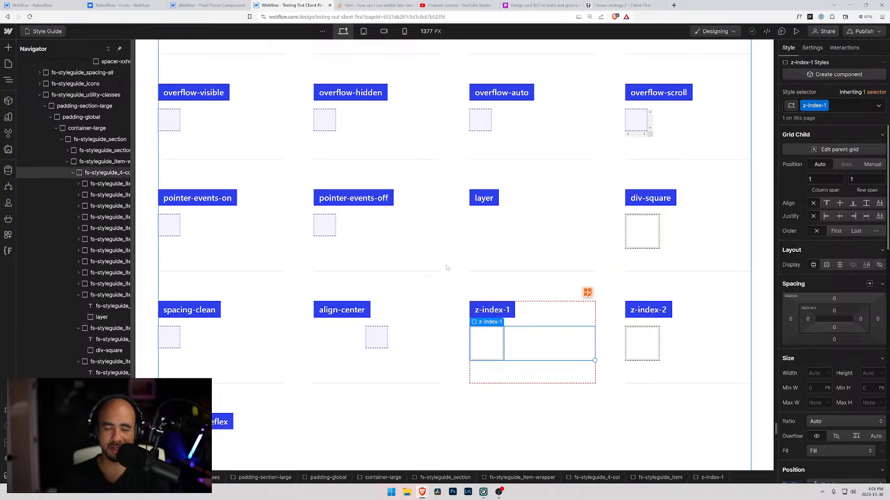
Review the Useful utility systems section along with the Icons, spacer and margin classes of the Client-First guide.
scroll(465, 261, "up", 4)
scroll(438, 275, "down", 3)
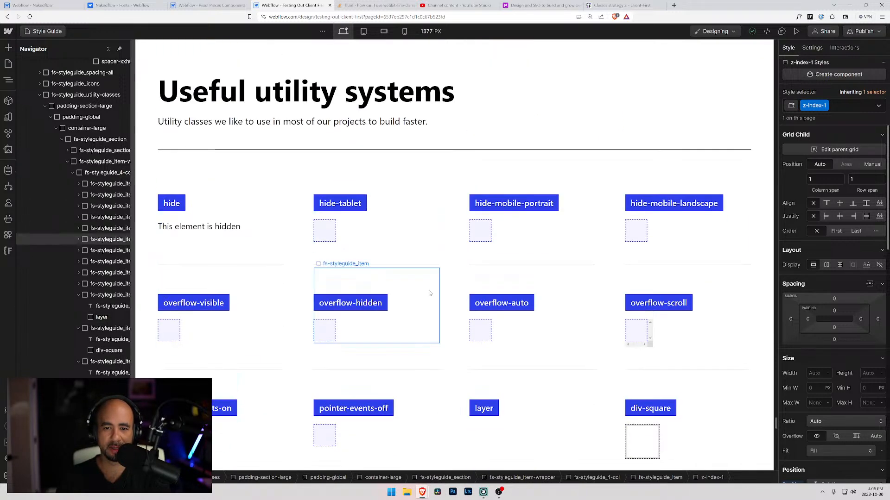
scroll(429, 292, "down", 15)
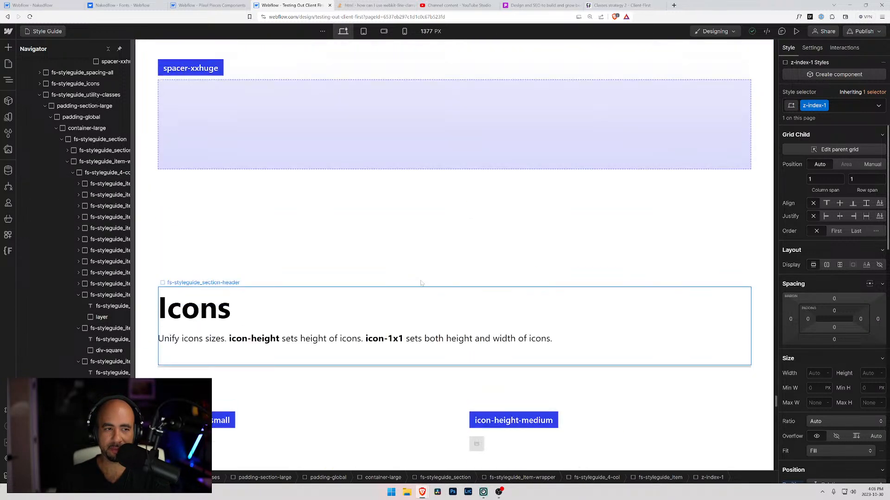
scroll(420, 274, "up", 10)
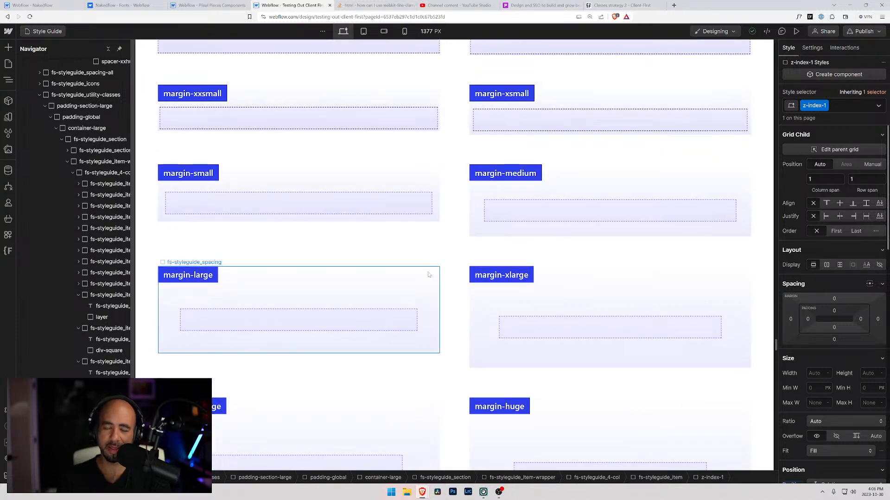
scroll(435, 276, "up", 5)
Return to the start of the Client-First guide past the container classes and switch back to the Nakedflow style guide.
left_click_drag(776, 341, 767, 63)
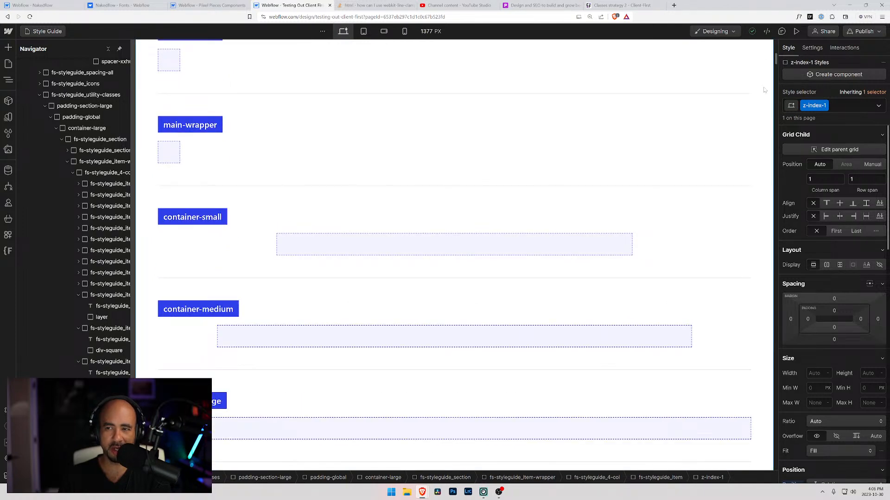
right_click(768, 67)
left_click(746, 52)
scroll(651, 78, "up", 9)
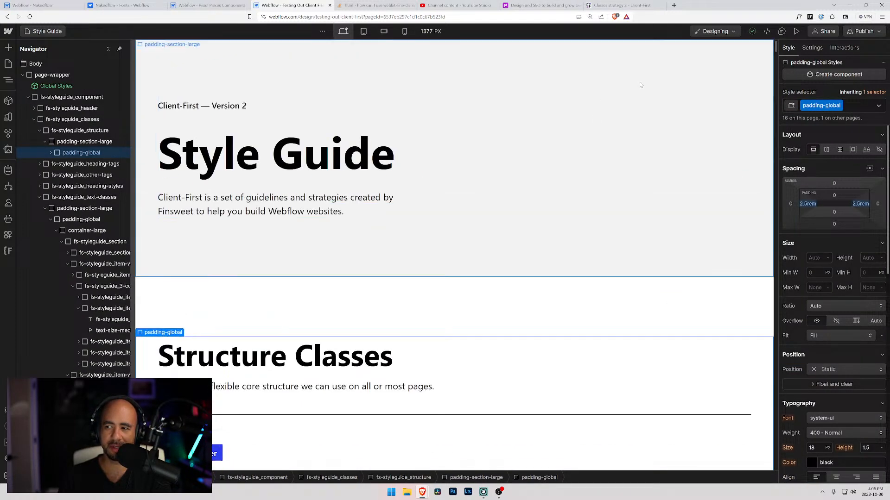
left_click(130, 5)
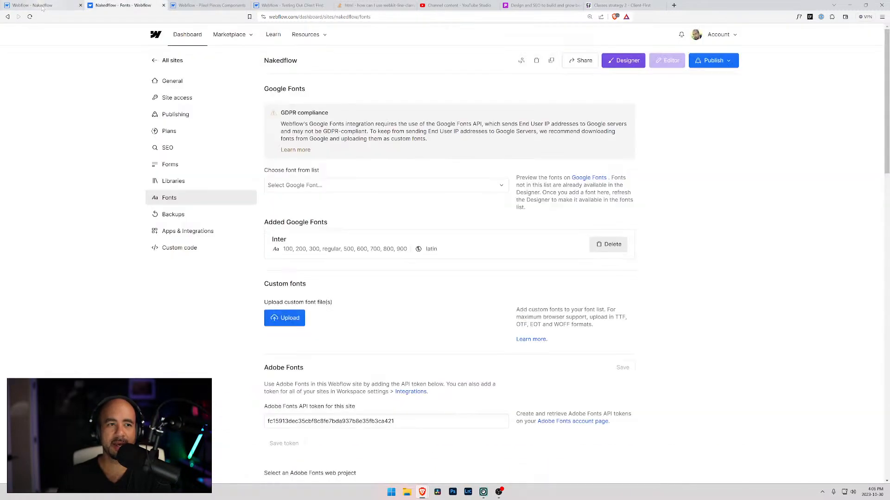
left_click(35, 6)
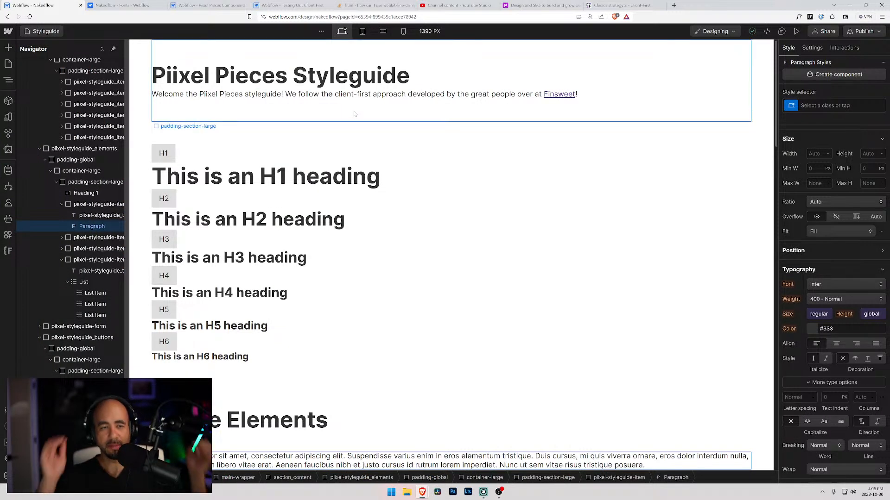